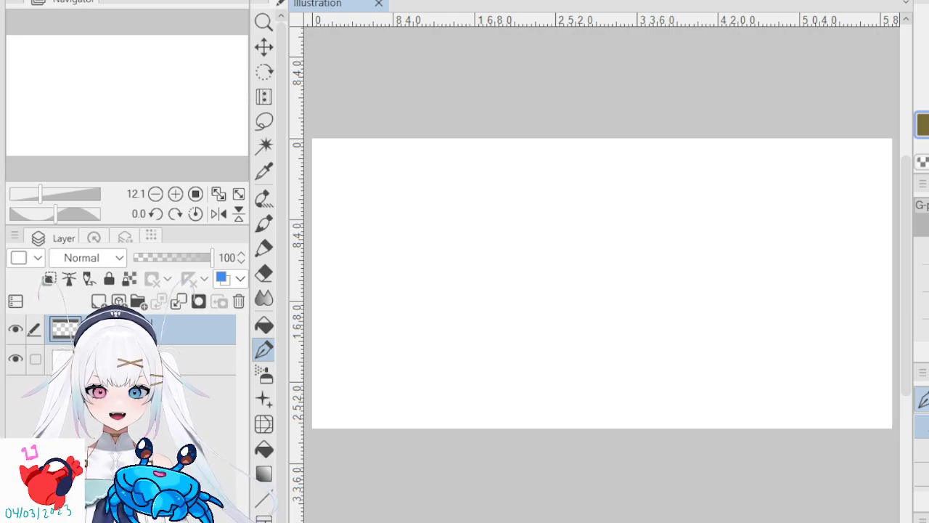
- Handwrite the title "Lobster Plans" in large orange-red lettering across the left half of the blank canvas
key(x)
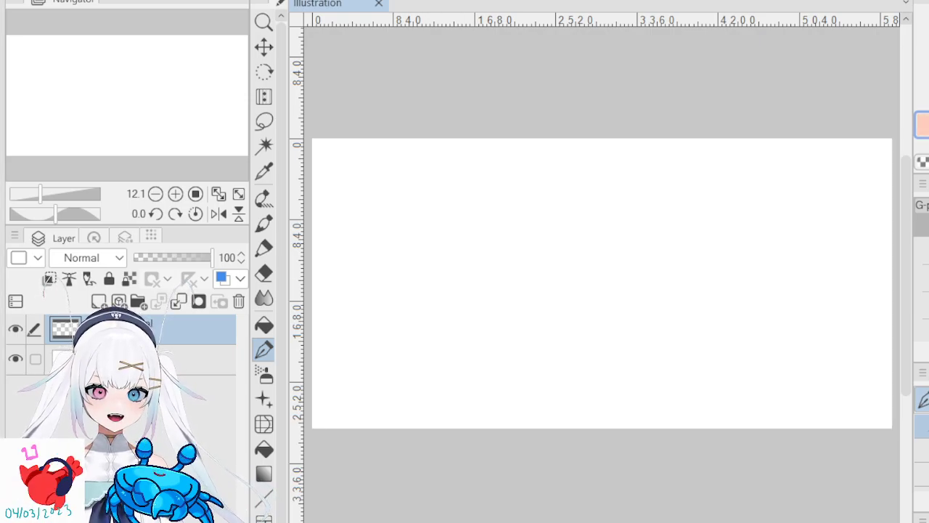
click(928, 65)
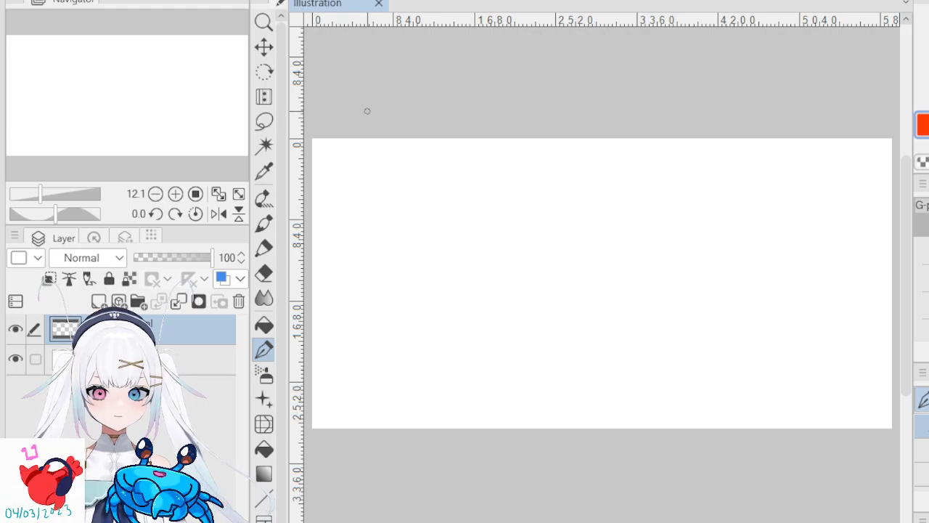
mouse_move(349, 184)
mouse_down()
mouse_move(363, 233)
mouse_move(406, 198)
mouse_move(434, 218)
mouse_up()
drag(472, 191, 459, 212)
drag(485, 165, 488, 211)
mouse_move(478, 187)
mouse_down()
mouse_move(526, 191)
mouse_move(557, 174)
mouse_up()
mouse_move(432, 247)
mouse_down()
mouse_move(438, 295)
mouse_move(435, 271)
mouse_up()
drag(473, 234, 476, 284)
mouse_move(498, 254)
mouse_down()
mouse_move(520, 263)
mouse_move(544, 271)
mouse_up()
drag(575, 228, 553, 260)
- Underline the "Lobster Plans" title with three slanted strokes, each shorter than the one above
drag(364, 352, 624, 266)
drag(436, 351, 580, 292)
drag(498, 355, 573, 329)
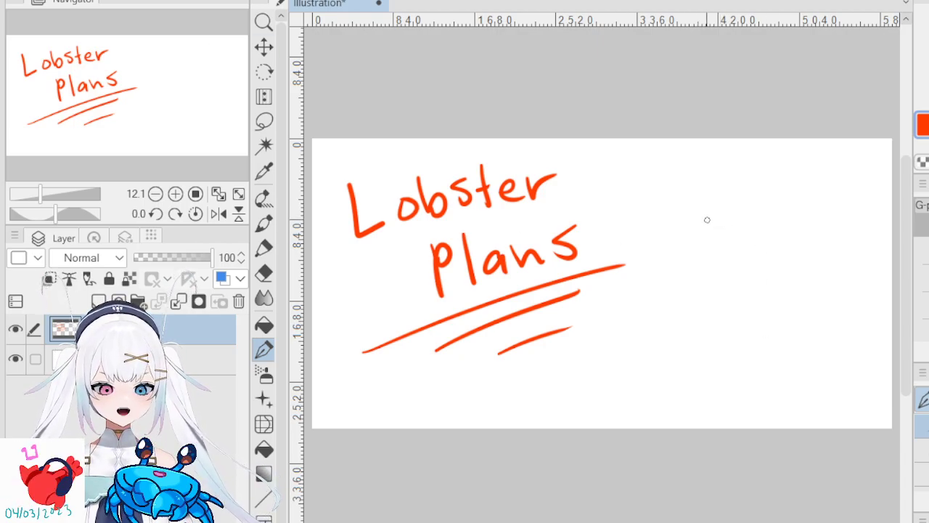
- Handwrite the list items "- Lobster cup" and "- Lobster Desk" one below the other on the right side of the canvas
mouse_move(649, 197)
mouse_down()
mouse_move(714, 203)
mouse_move(717, 191)
mouse_move(790, 200)
mouse_move(818, 186)
mouse_up()
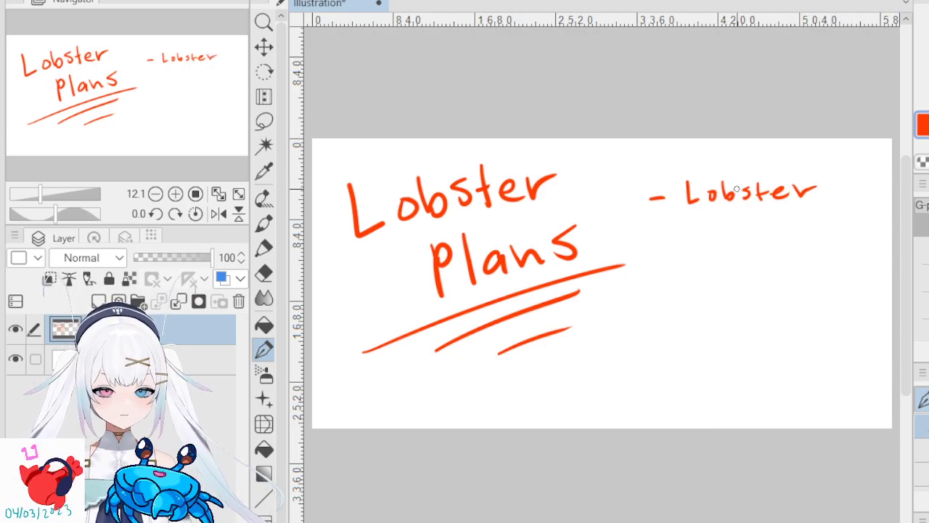
mouse_move(729, 220)
mouse_down()
mouse_move(724, 230)
mouse_move(772, 222)
mouse_up()
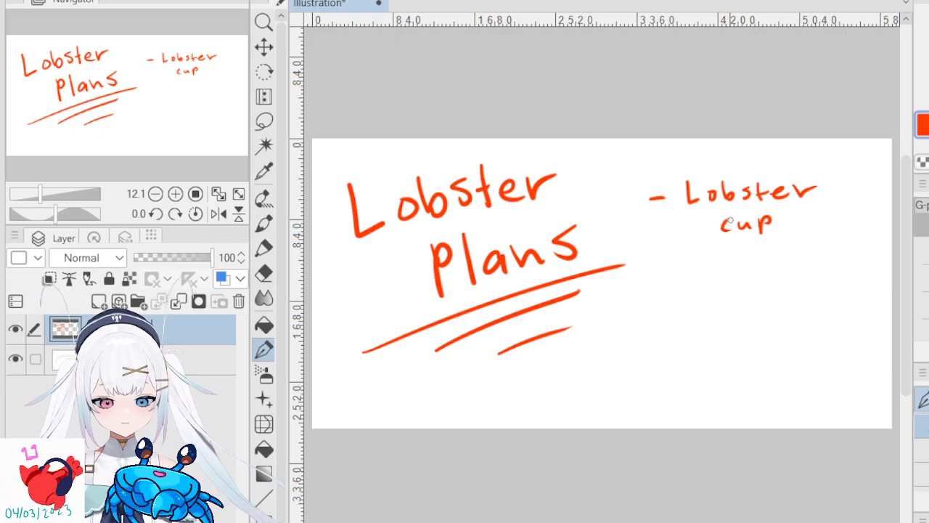
drag(650, 284, 694, 290)
mouse_move(697, 285)
mouse_down()
mouse_move(740, 290)
mouse_move(752, 275)
mouse_move(761, 287)
mouse_up()
mouse_move(769, 275)
mouse_down()
mouse_move(771, 288)
mouse_move(785, 274)
mouse_up()
drag(733, 298, 735, 326)
mouse_move(734, 299)
mouse_down()
mouse_move(737, 324)
mouse_move(761, 324)
mouse_up()
drag(779, 292, 777, 314)
mouse_move(779, 305)
mouse_down()
mouse_move(800, 312)
mouse_move(790, 308)
mouse_up()
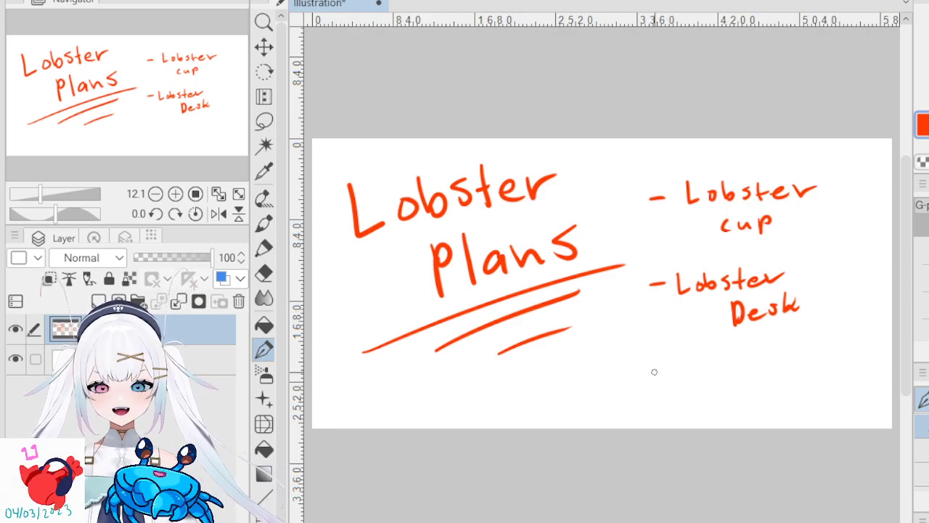
- Handwrite a third list item, "- Lobster", below "Lobster Desk", redoing its middle letters and adding three dots underneath
drag(654, 375, 672, 374)
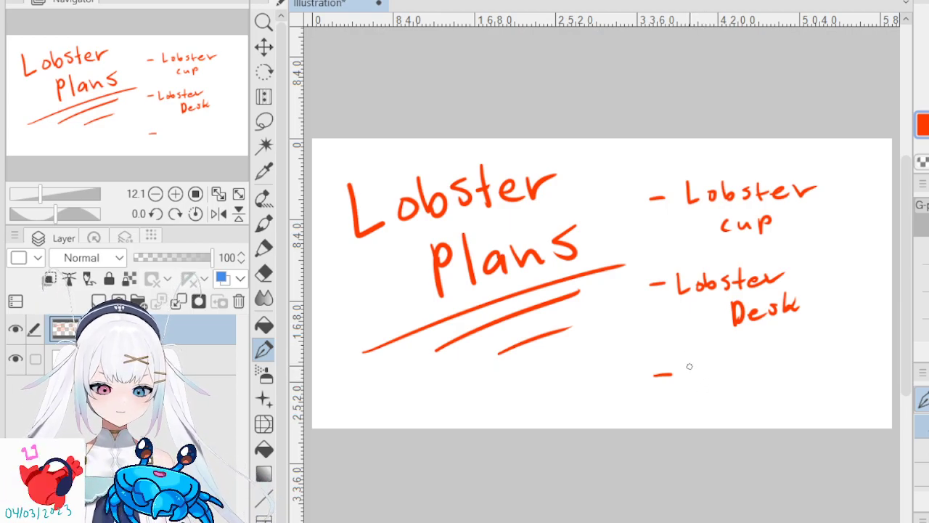
mouse_move(687, 363)
mouse_down()
mouse_move(688, 380)
mouse_move(716, 364)
mouse_move(723, 376)
mouse_move(742, 375)
mouse_up()
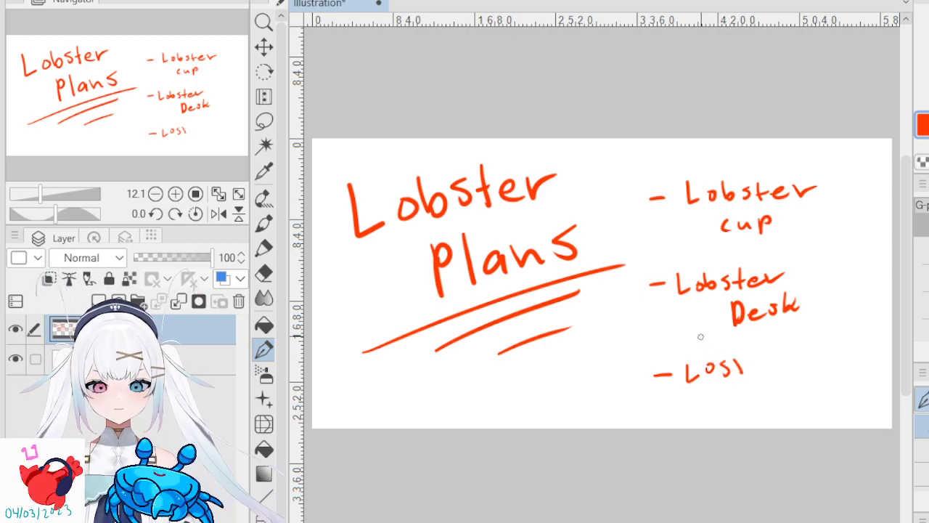
key(ctrl+z)
key(ctrl+z)
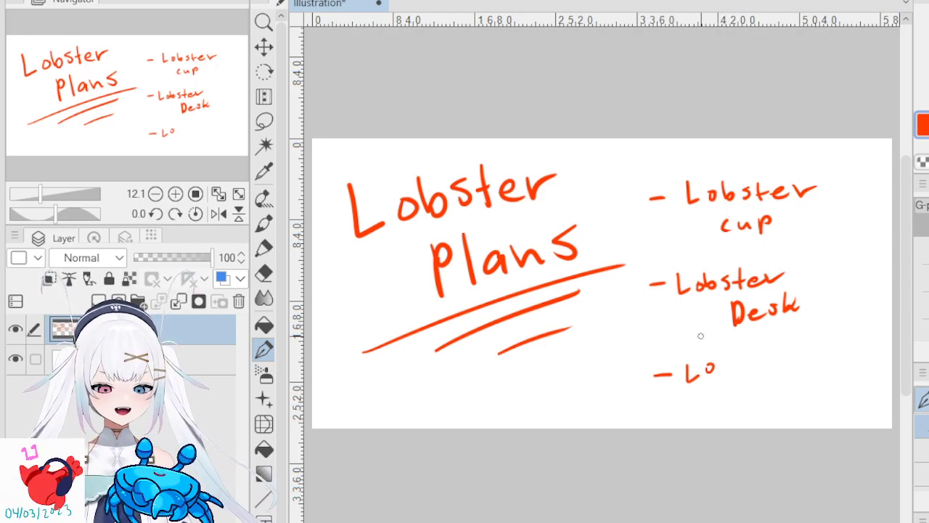
mouse_move(721, 355)
mouse_down()
mouse_move(724, 371)
mouse_move(768, 354)
mouse_up()
drag(764, 359, 803, 352)
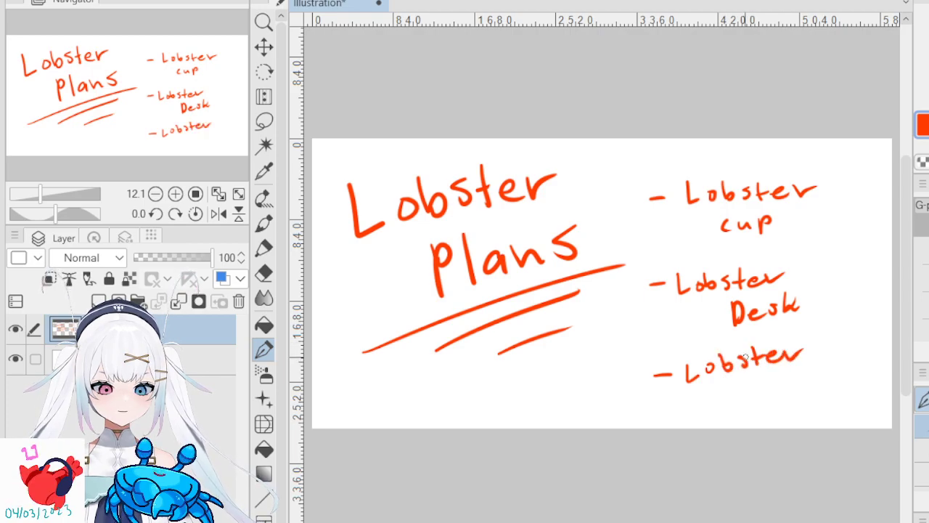
click(734, 390)
click(752, 387)
click(770, 381)
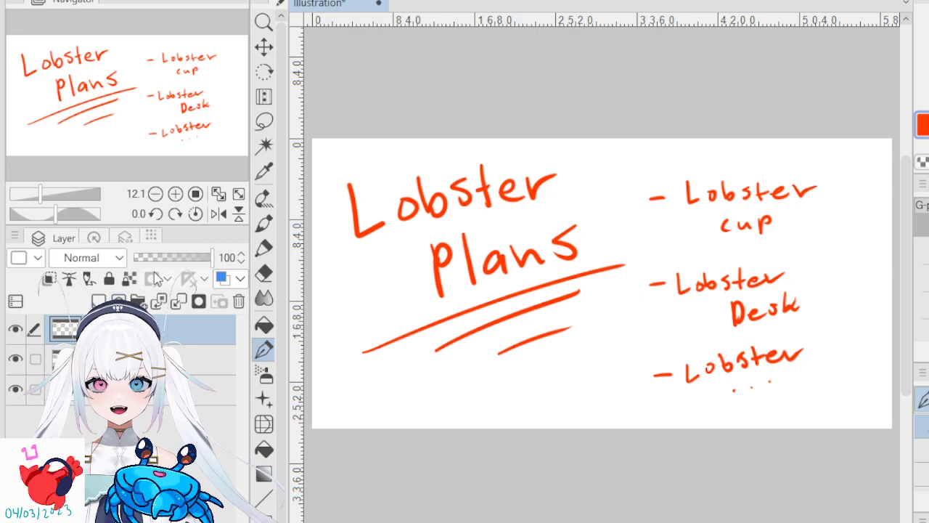
- Lasso the underlined title on the lettering layer, shrink it to about half size in the canvas's upper-left corner, and deselect
click(222, 359)
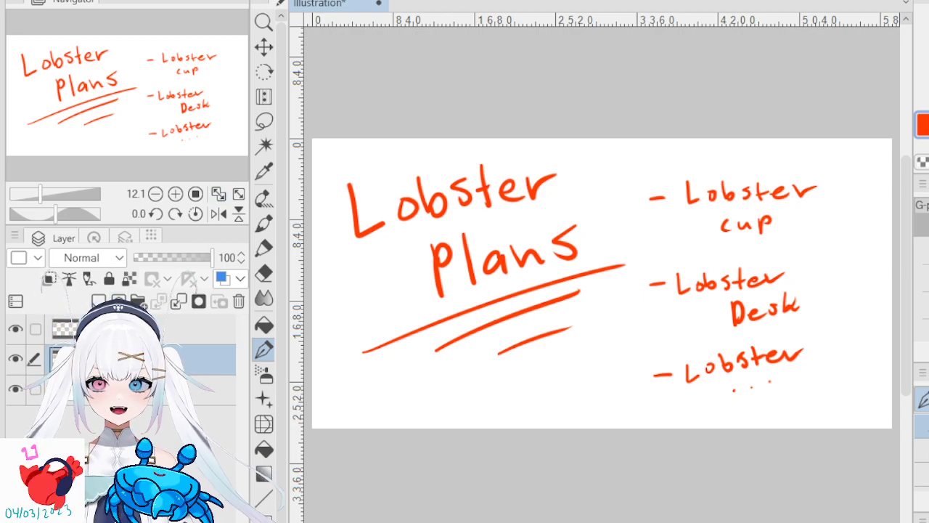
click(264, 123)
mouse_move(347, 292)
mouse_down()
mouse_move(418, 430)
mouse_move(555, 385)
mouse_move(634, 277)
mouse_move(600, 154)
mouse_move(473, 117)
mouse_move(355, 143)
mouse_move(339, 262)
mouse_up()
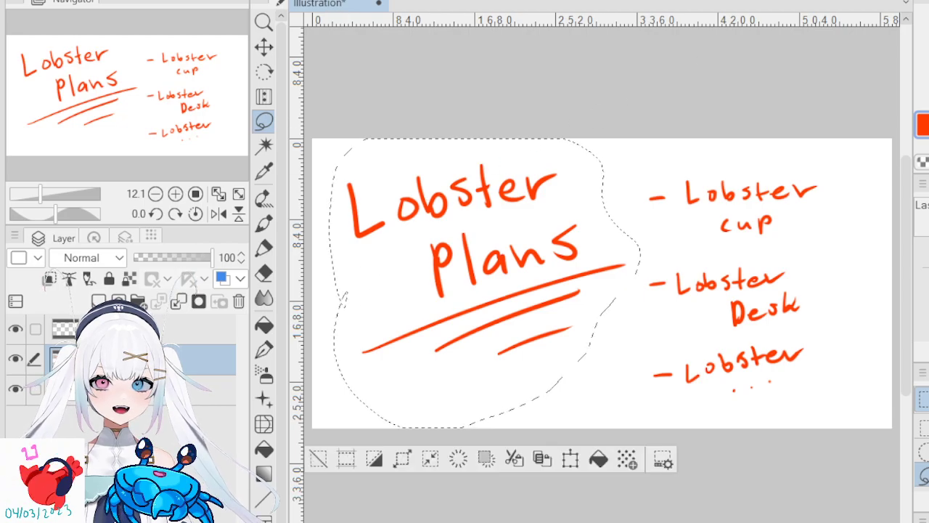
key(ctrl+t)
mouse_move(639, 427)
mouse_down()
mouse_move(589, 364)
mouse_move(487, 270)
mouse_up()
drag(456, 216, 450, 220)
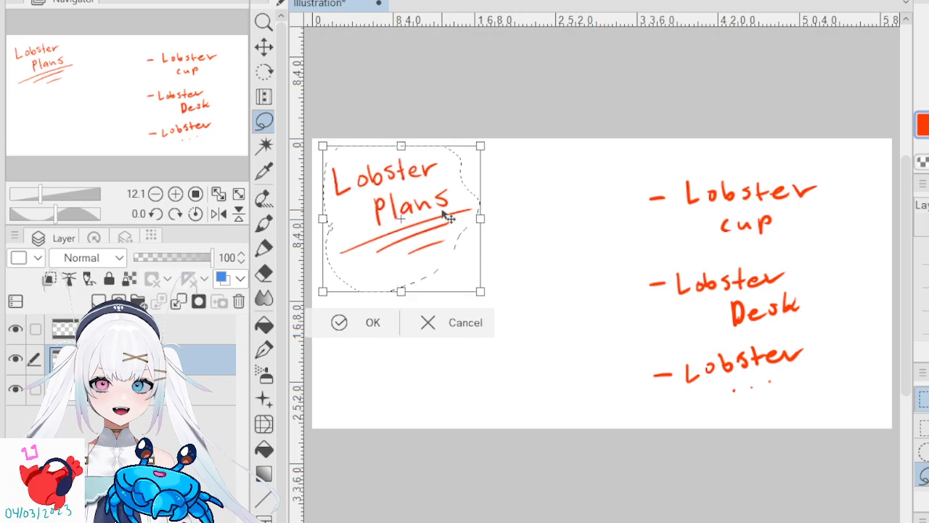
key(Return)
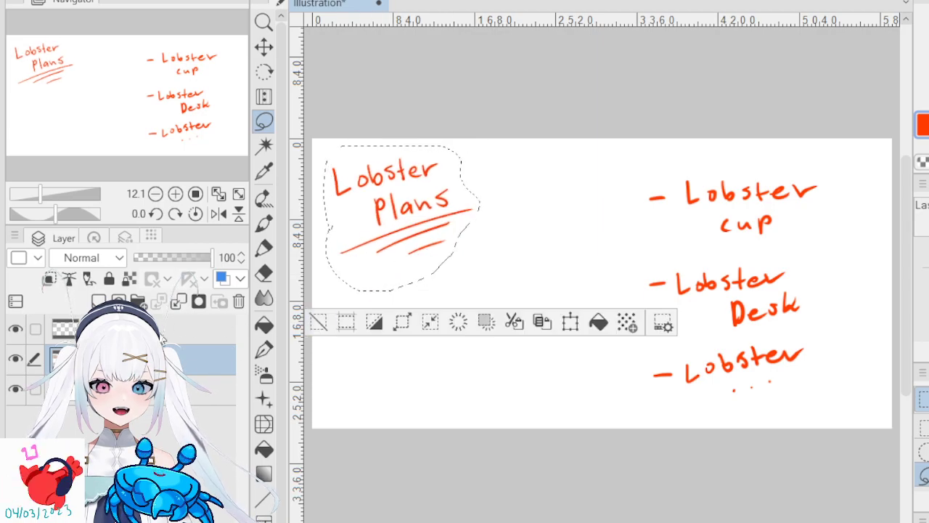
key(ctrl+d)
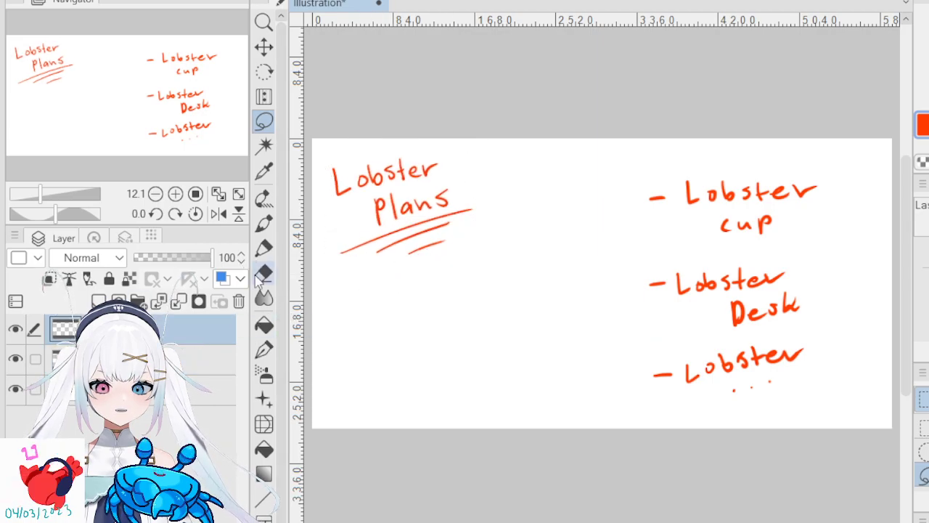
- Sketch a mug with a rim, handle and upper band beside the "Lobster cup" item, on the empty layer above the lettering
click(264, 223)
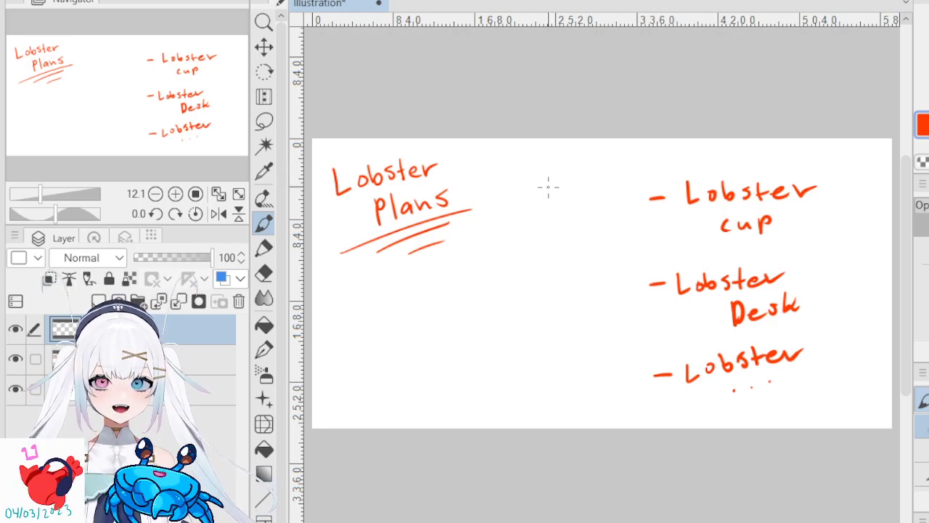
mouse_move(541, 190)
mouse_down()
mouse_move(585, 186)
mouse_move(549, 183)
mouse_move(546, 213)
mouse_move(540, 192)
mouse_move(548, 230)
mouse_move(544, 210)
mouse_move(554, 226)
mouse_move(547, 230)
mouse_move(588, 235)
mouse_up()
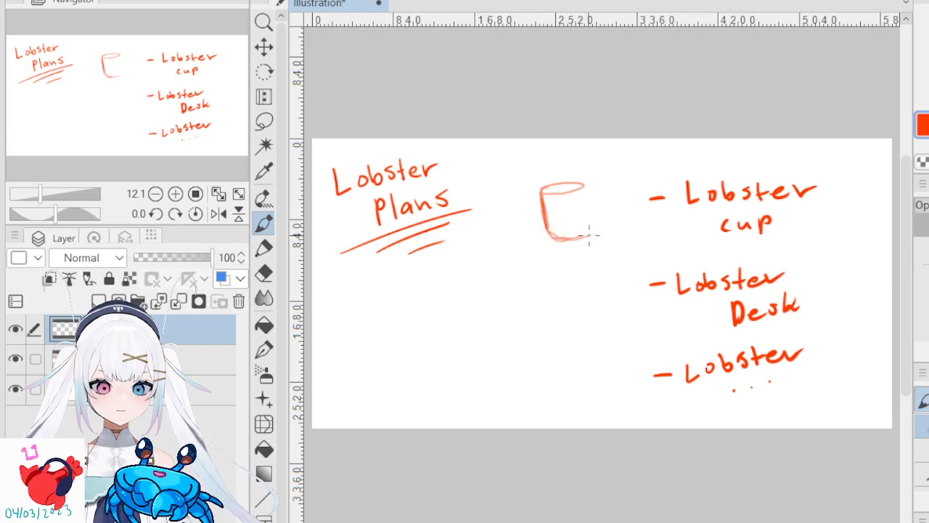
drag(581, 185, 592, 234)
mouse_move(590, 194)
mouse_down()
mouse_move(601, 208)
mouse_move(597, 222)
mouse_up()
mouse_move(586, 190)
mouse_down()
mouse_move(602, 212)
mouse_move(594, 207)
mouse_move(595, 220)
mouse_up()
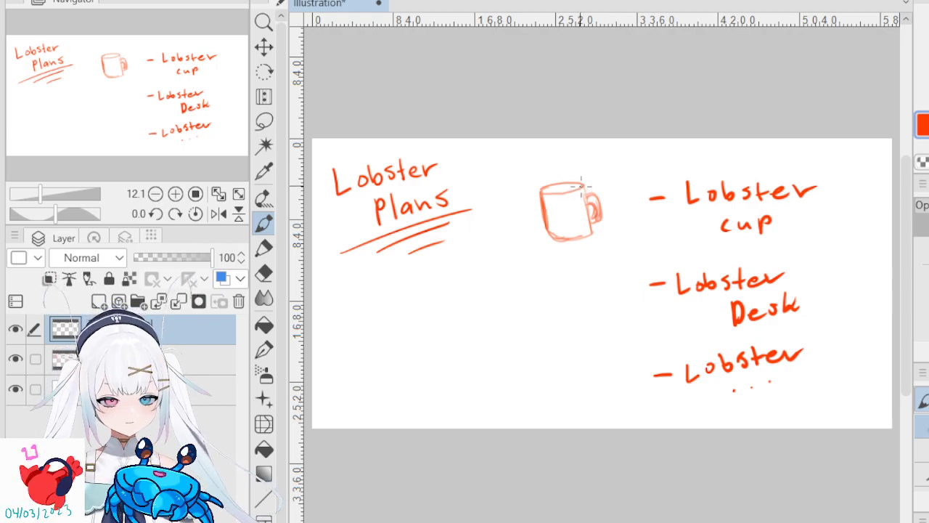
mouse_move(545, 201)
mouse_down()
mouse_move(586, 196)
mouse_move(568, 207)
mouse_move(581, 204)
mouse_up()
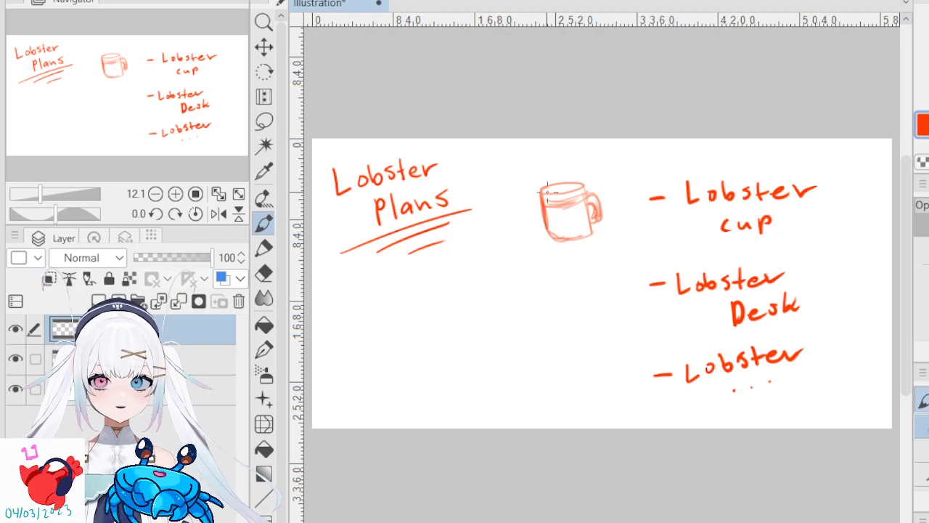
- Sketch a lobster with a fanned tail and small claws along the left side of the mug
scroll(548, 190, up, 5)
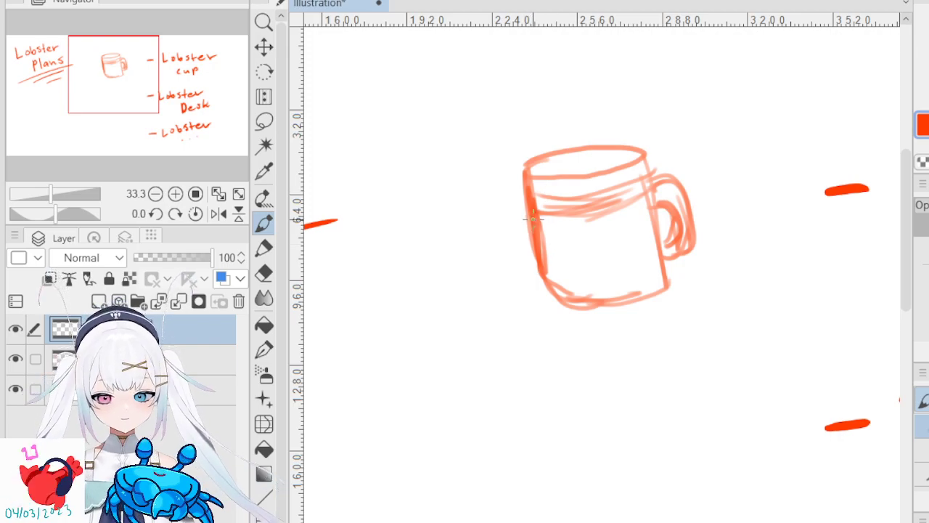
mouse_move(537, 228)
mouse_down()
mouse_move(578, 215)
mouse_move(565, 255)
mouse_move(578, 206)
mouse_move(555, 276)
mouse_move(577, 215)
mouse_move(573, 243)
mouse_move(570, 200)
mouse_move(535, 211)
mouse_move(572, 200)
mouse_move(569, 252)
mouse_move(561, 196)
mouse_move(531, 222)
mouse_move(573, 208)
mouse_move(558, 278)
mouse_move(559, 261)
mouse_move(555, 274)
mouse_move(551, 266)
mouse_move(531, 276)
mouse_move(553, 276)
mouse_move(533, 274)
mouse_move(555, 279)
mouse_move(531, 287)
mouse_move(557, 282)
mouse_move(555, 310)
mouse_move(543, 298)
mouse_move(535, 312)
mouse_move(533, 297)
mouse_move(525, 307)
mouse_move(537, 285)
mouse_move(533, 292)
mouse_move(533, 233)
mouse_up()
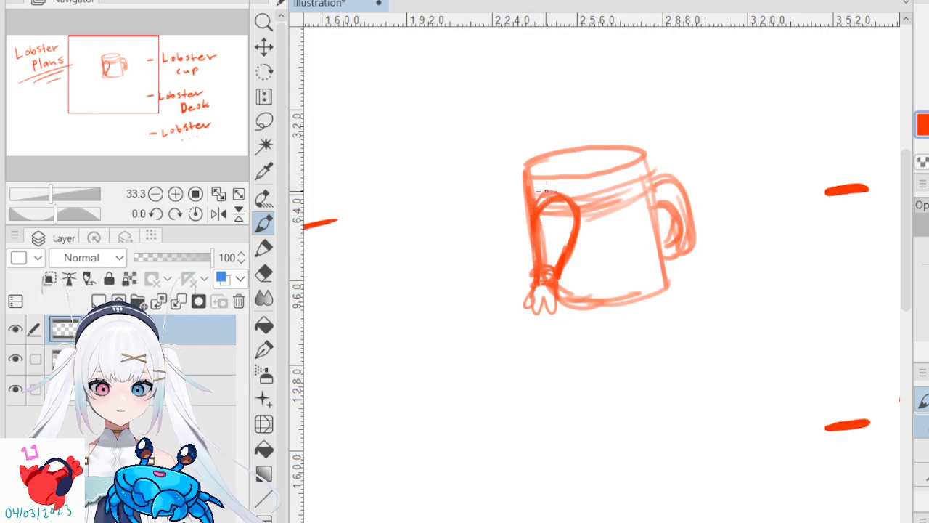
mouse_move(550, 196)
mouse_down()
mouse_move(572, 186)
mouse_move(596, 206)
mouse_move(579, 217)
mouse_move(595, 206)
mouse_move(597, 233)
mouse_up()
mouse_move(539, 210)
mouse_down()
mouse_move(533, 199)
mouse_move(528, 215)
mouse_up()
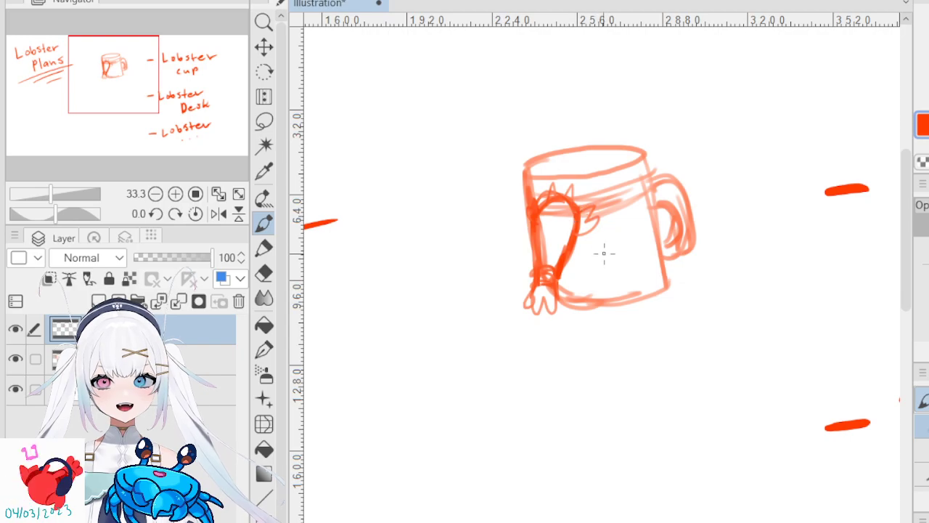
- Reinforce the mug's bottom edge and add a row of small dots just above it
mouse_move(563, 299)
mouse_down()
mouse_move(617, 305)
mouse_move(662, 287)
mouse_move(646, 297)
mouse_move(664, 278)
mouse_move(667, 251)
mouse_up()
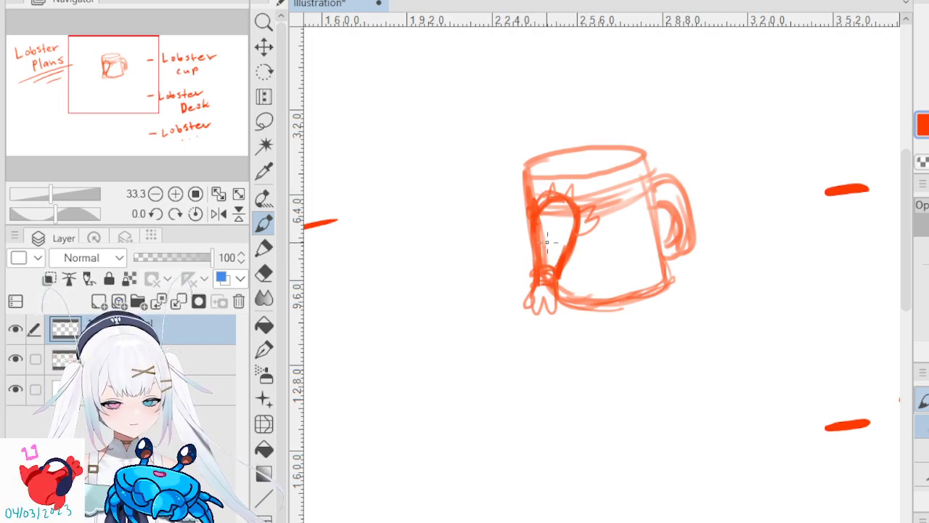
click(569, 289)
click(581, 289)
click(591, 289)
click(602, 289)
click(621, 288)
click(639, 285)
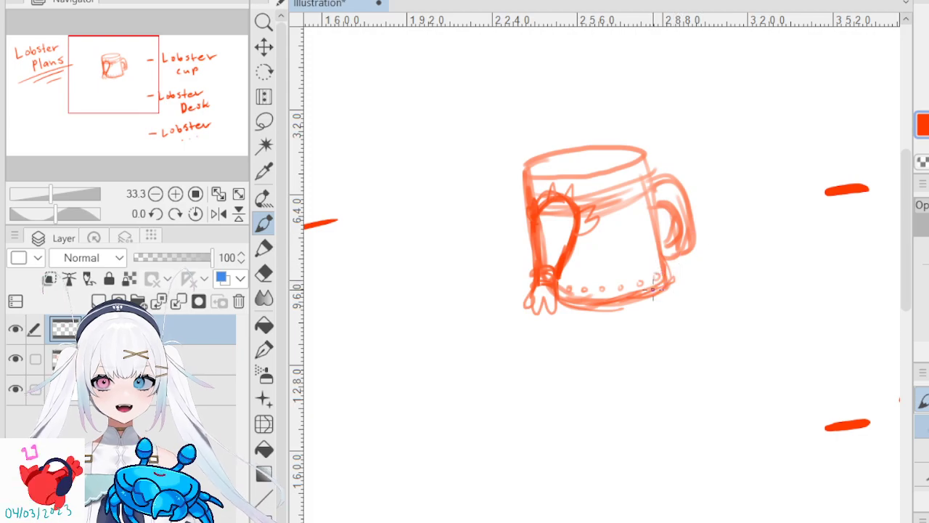
- Sketch a wide tabletop in perspective below the mug, beside the "Lobster Desk" item, on a new layer
scroll(648, 292, down, 5)
scroll(722, 400, up, 3)
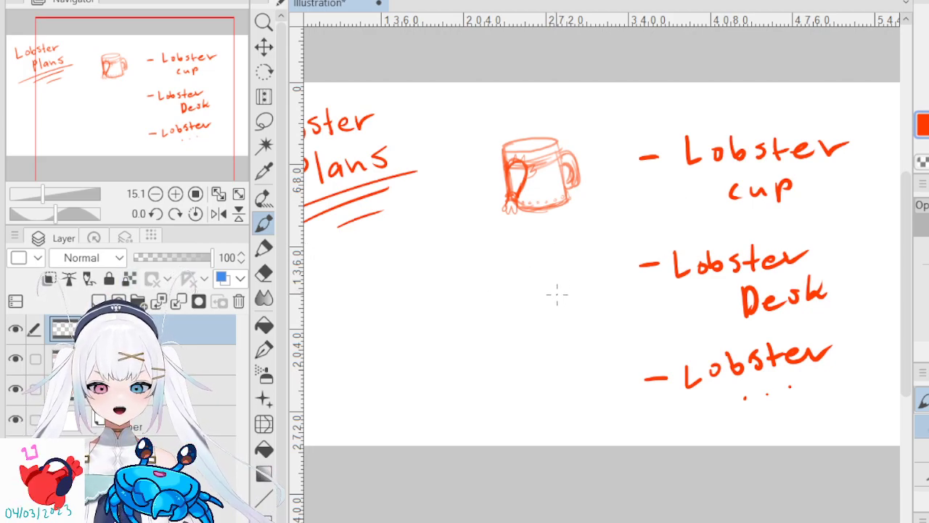
mouse_move(531, 319)
mouse_down()
mouse_move(606, 322)
mouse_move(543, 320)
mouse_move(530, 335)
mouse_up()
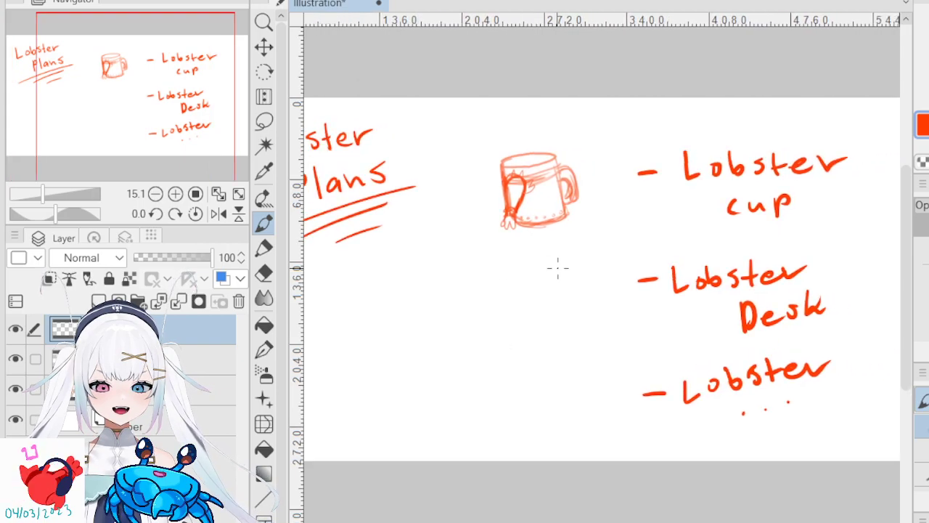
mouse_move(436, 313)
mouse_down()
mouse_move(460, 295)
mouse_move(524, 294)
mouse_move(484, 293)
mouse_move(602, 291)
mouse_move(642, 307)
mouse_move(606, 296)
mouse_move(641, 318)
mouse_move(522, 328)
mouse_up()
mouse_move(603, 323)
mouse_down()
mouse_move(417, 333)
mouse_move(455, 306)
mouse_move(445, 302)
mouse_move(419, 330)
mouse_move(642, 322)
mouse_up()
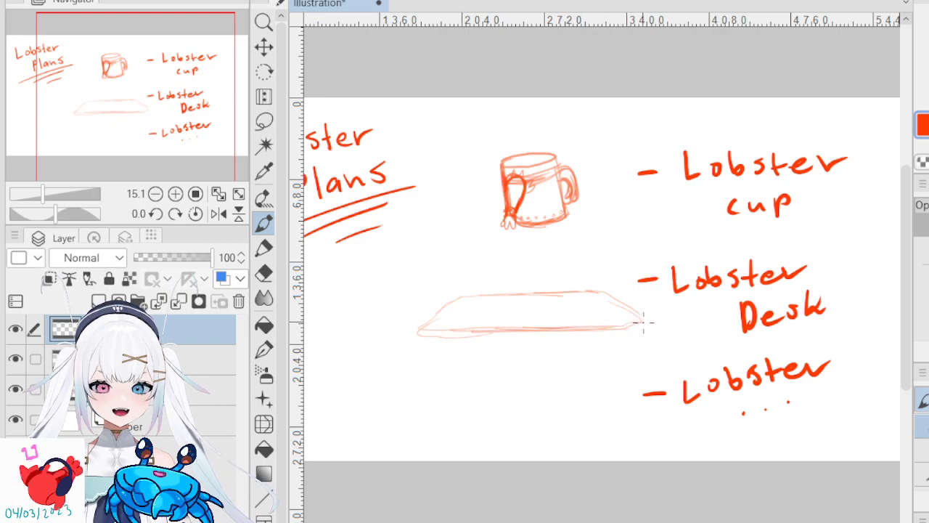
- Add a thick front edge and front and back legs to the desk sketch, undoing the last extra stroke
mouse_move(424, 338)
mouse_down()
mouse_move(421, 348)
mouse_move(609, 342)
mouse_move(649, 322)
mouse_move(639, 328)
mouse_move(629, 392)
mouse_up()
drag(637, 340, 639, 388)
mouse_move(430, 345)
mouse_down()
mouse_move(434, 376)
mouse_move(446, 377)
mouse_move(429, 375)
mouse_up()
drag(465, 344, 472, 356)
drag(611, 344, 613, 353)
drag(620, 343, 619, 352)
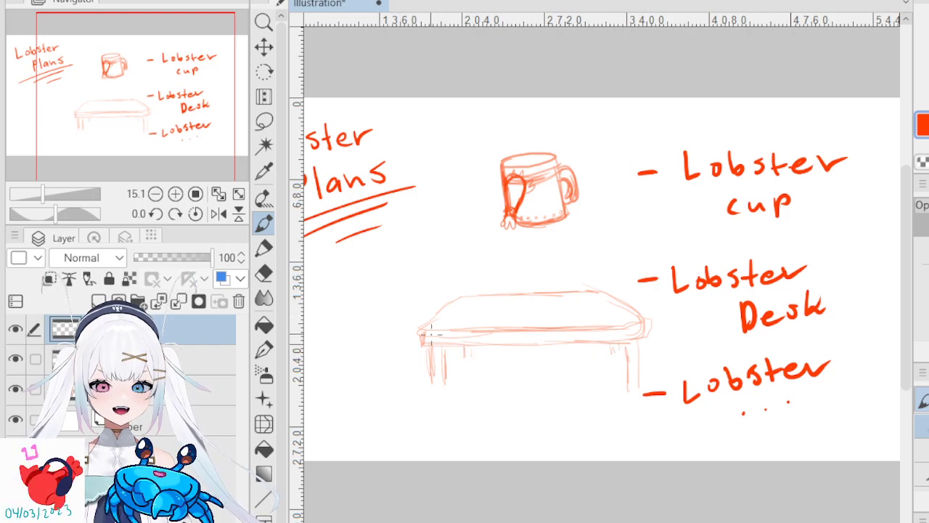
drag(409, 343, 687, 333)
key(ctrl+z)
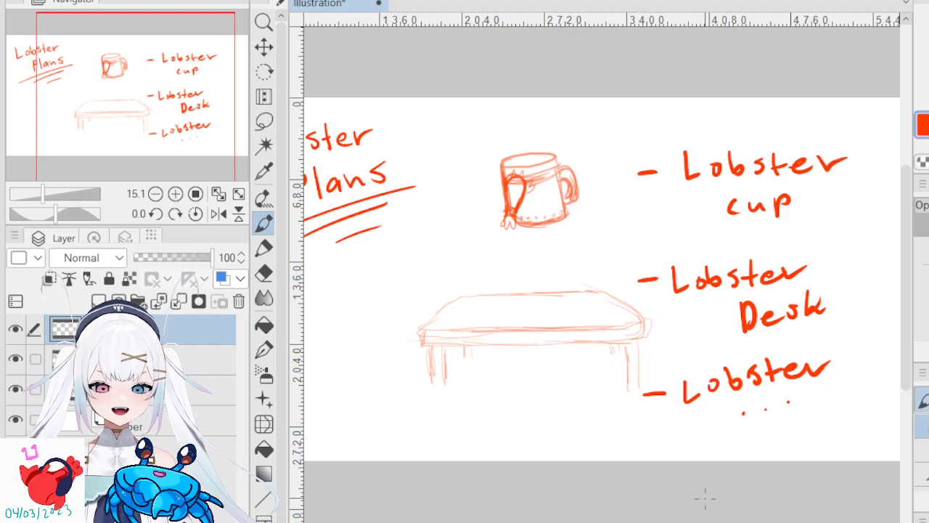
scroll(602, 279, right, 3)
scroll(602, 279, left, 3)
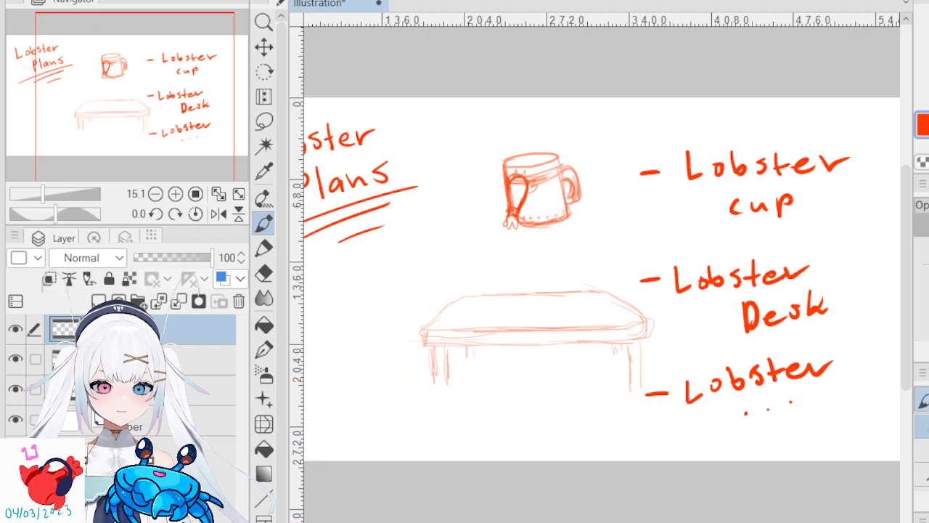
scroll(602, 279, left, 3)
scroll(602, 279, right, 5)
scroll(602, 279, left, 2)
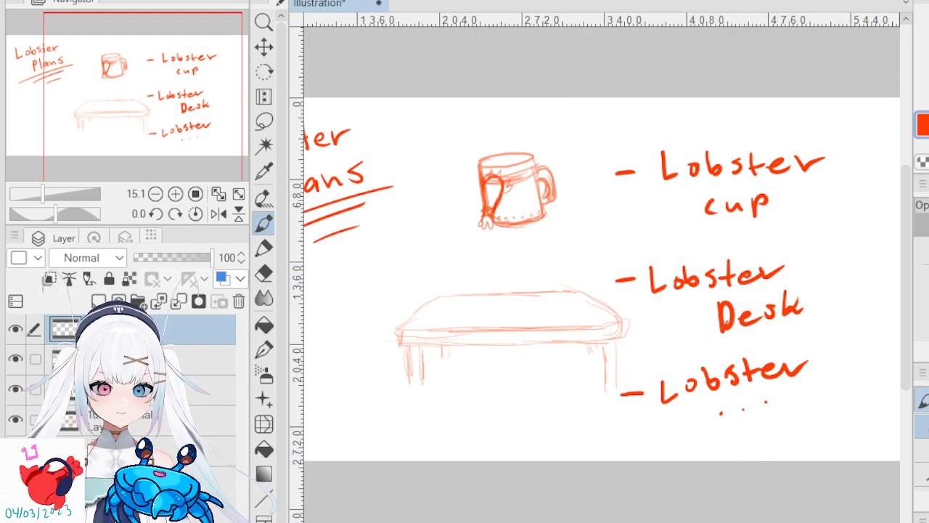
scroll(765, 494, right, 3)
scroll(765, 494, left, 5)
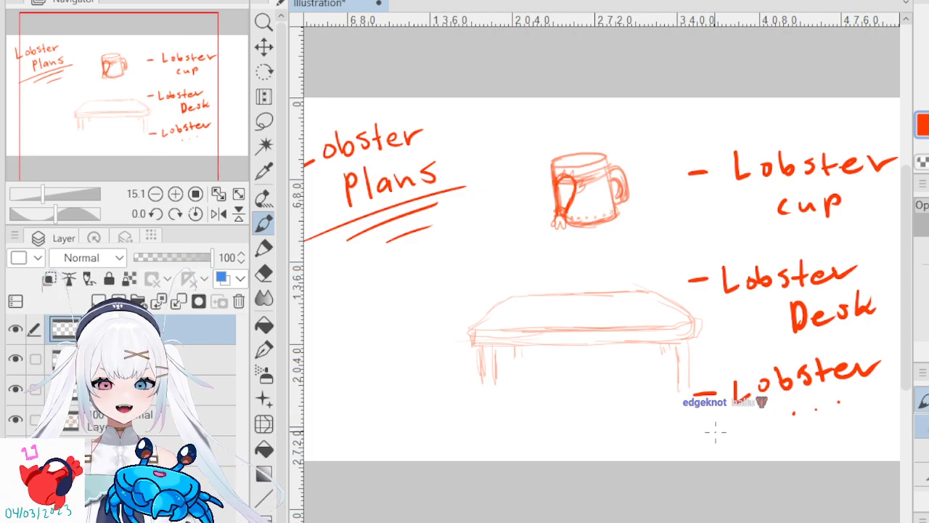
drag(591, 521, 644, 522)
scroll(601, 279, left, 5)
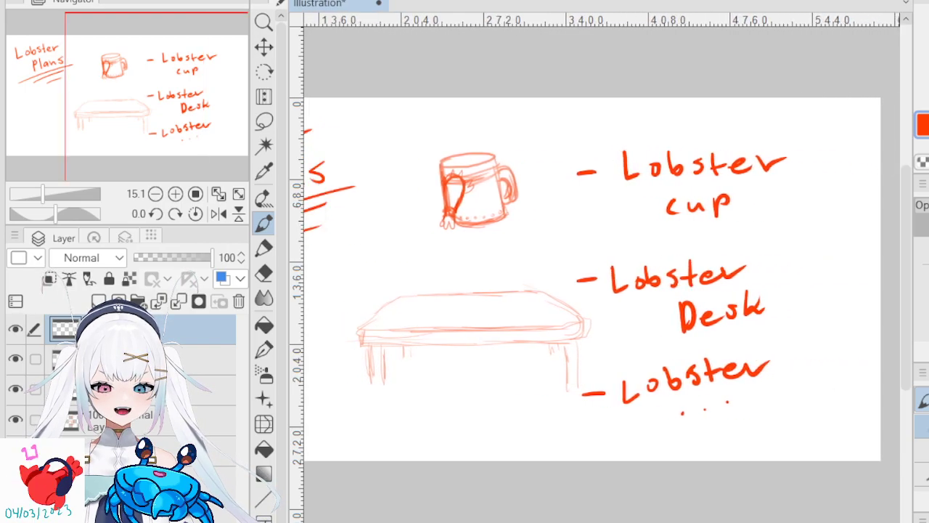
scroll(601, 280, left, 2)
scroll(601, 280, left, 2)
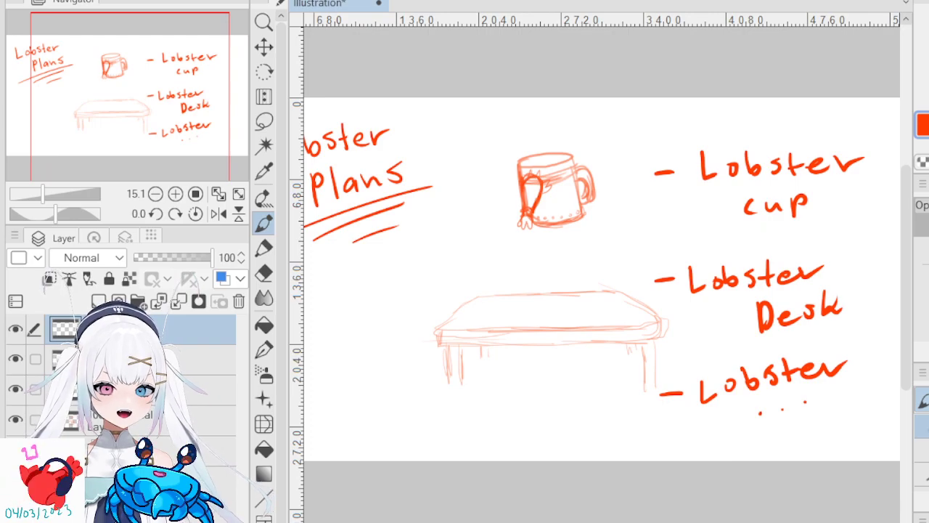
scroll(601, 279, right, 1)
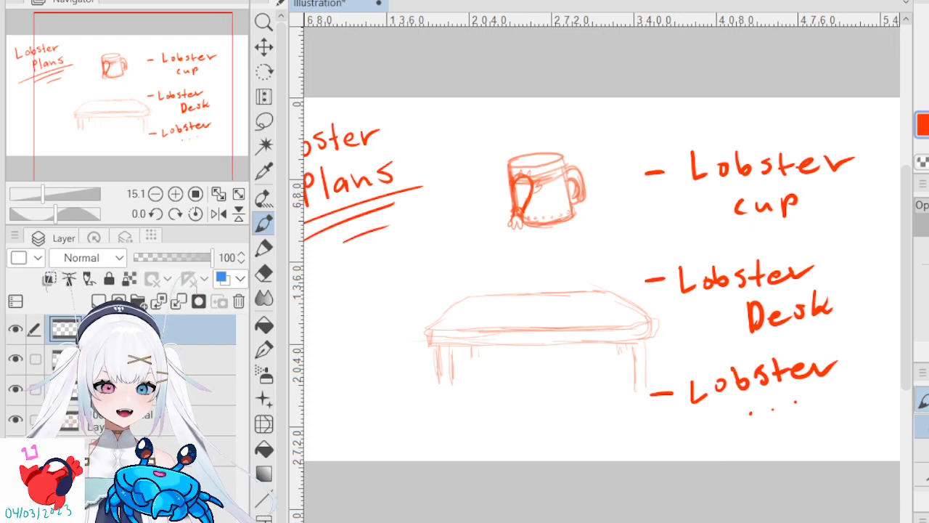
scroll(601, 279, left, 1)
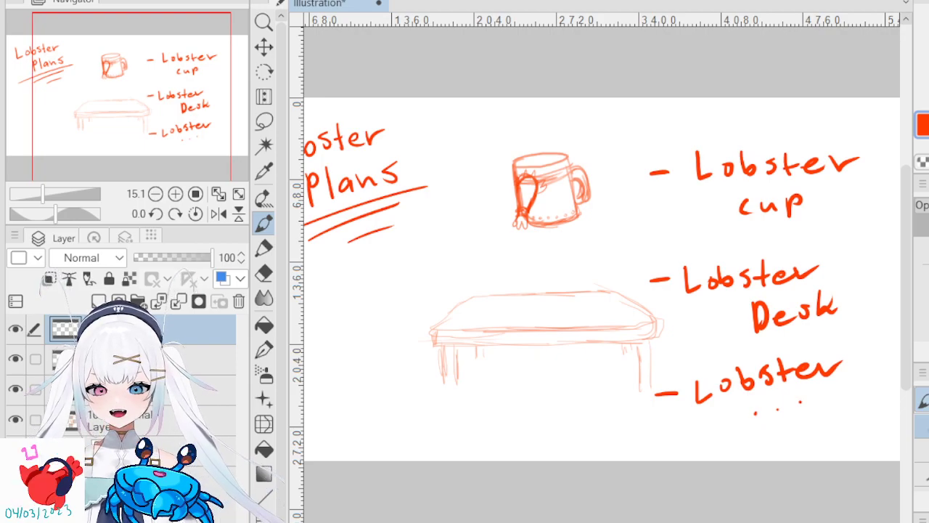
scroll(601, 280, left, 2)
scroll(601, 280, right, 5)
scroll(601, 280, left, 5)
scroll(602, 279, right, 4)
scroll(601, 280, left, 5)
scroll(602, 280, right, 5)
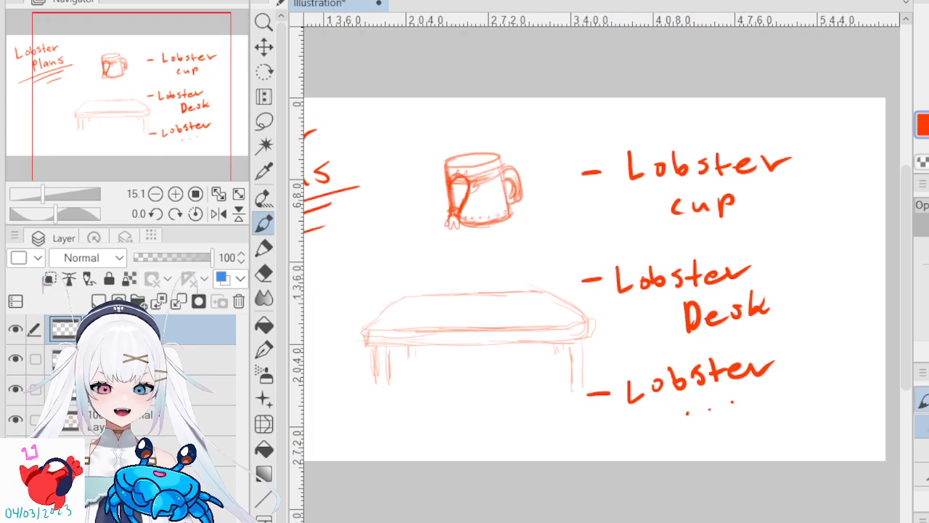
scroll(601, 279, left, 1)
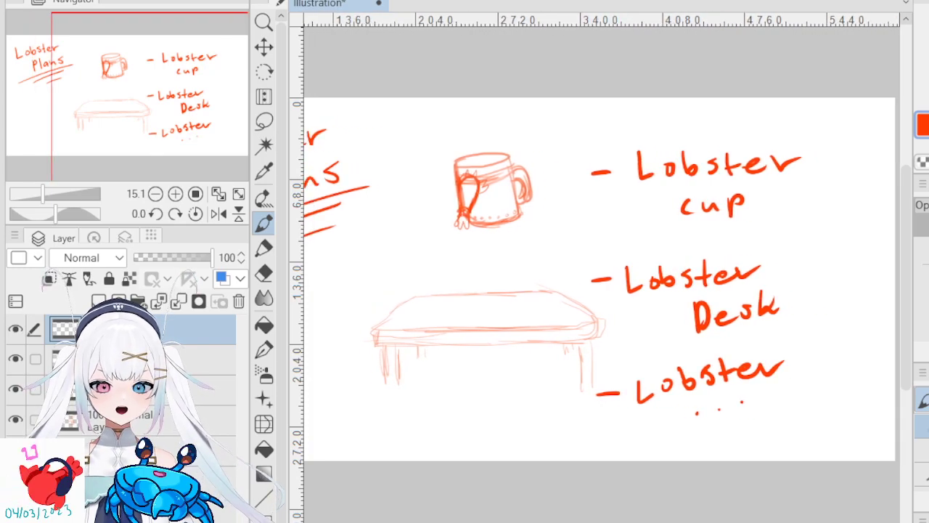
scroll(601, 279, left, 6)
scroll(602, 280, right, 4)
scroll(601, 279, left, 1)
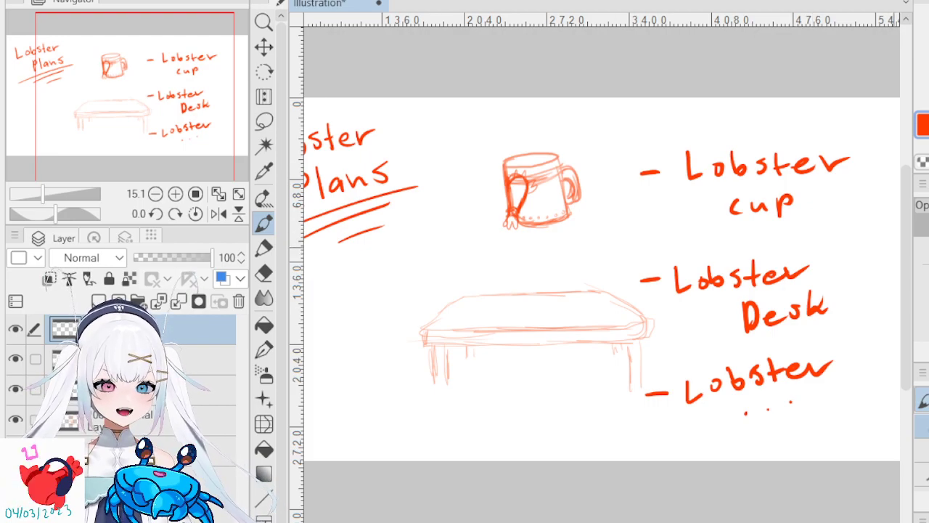
drag(905, 288, 904, 308)
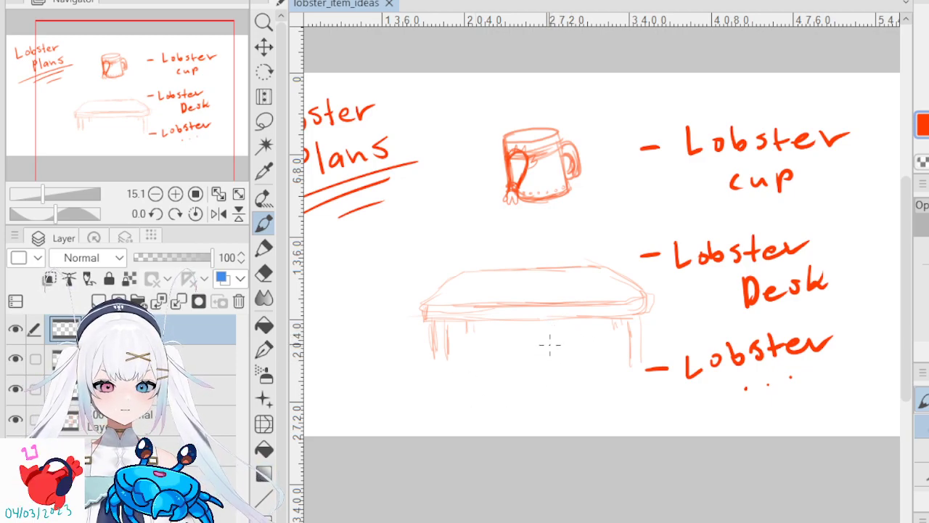
mouse_move(610, 521)
mouse_down()
mouse_move(690, 521)
mouse_move(576, 522)
mouse_move(675, 522)
mouse_move(587, 521)
mouse_up()
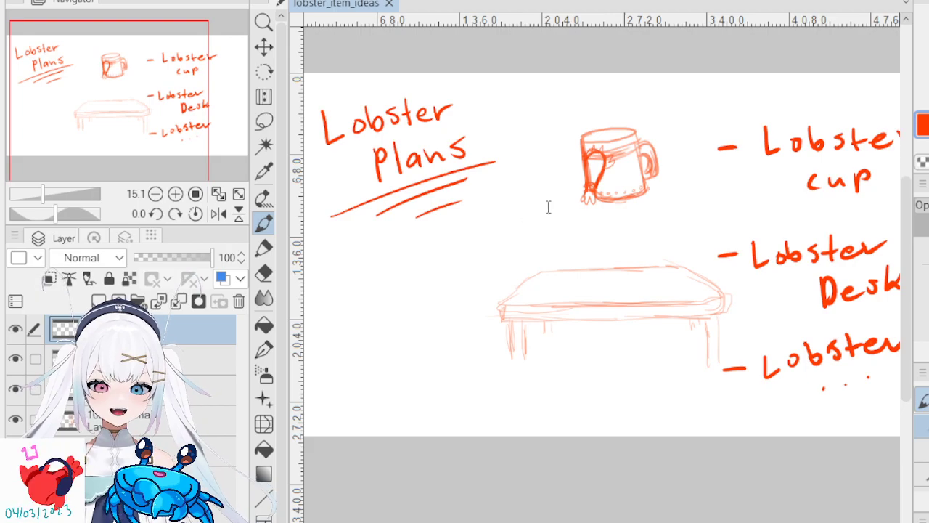
- Create a new illustration and reduce its canvas width so that the canvas becomes square
click(909, 47)
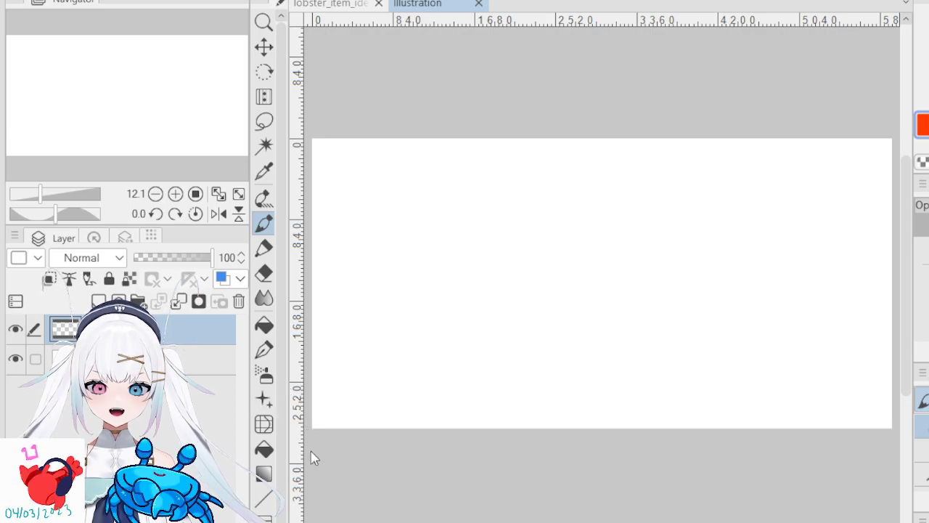
click(333, 447)
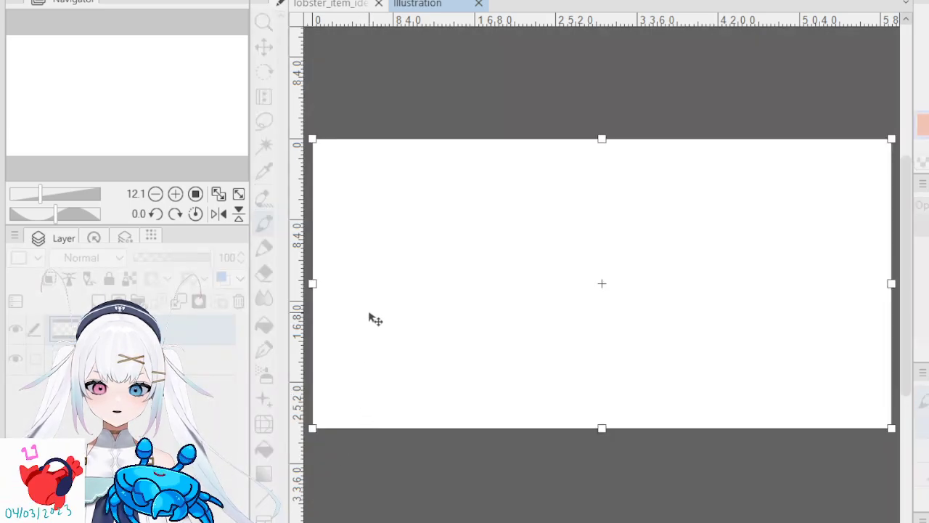
click(66, 233)
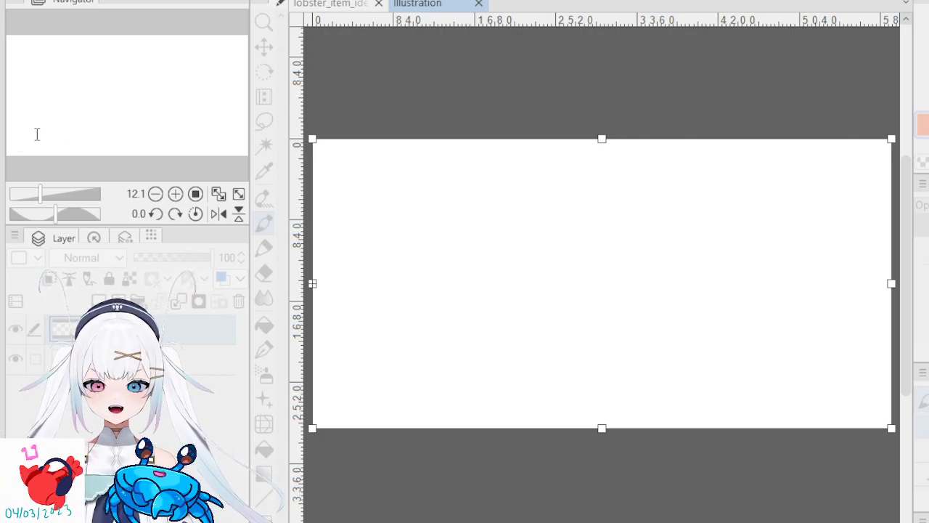
text(1)
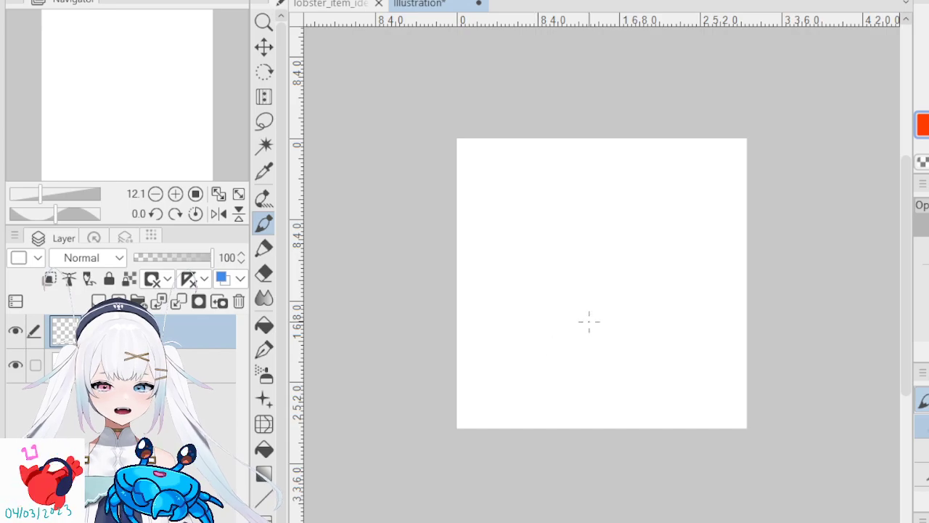
scroll(612, 321, up, 1)
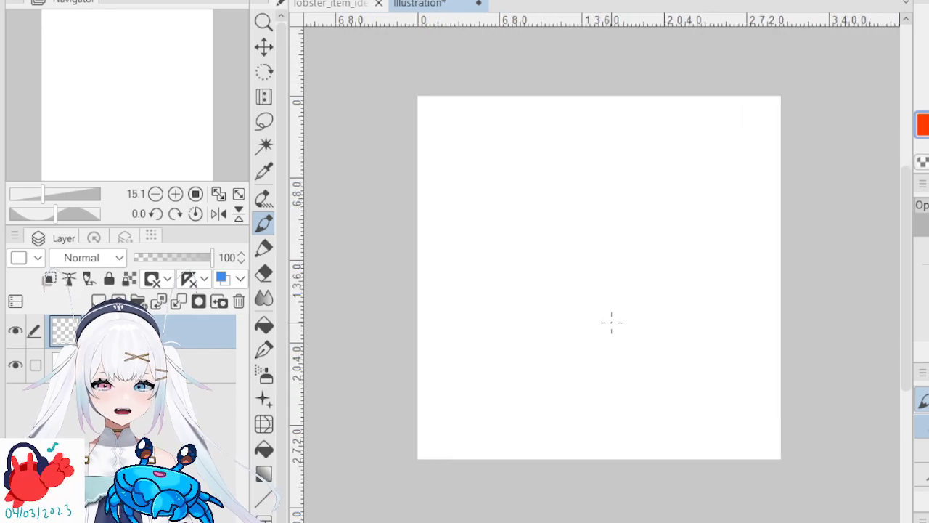
- Check which layer in lobster_item_ideas holds the mug sketch by toggling layer visibility
click(336, 6)
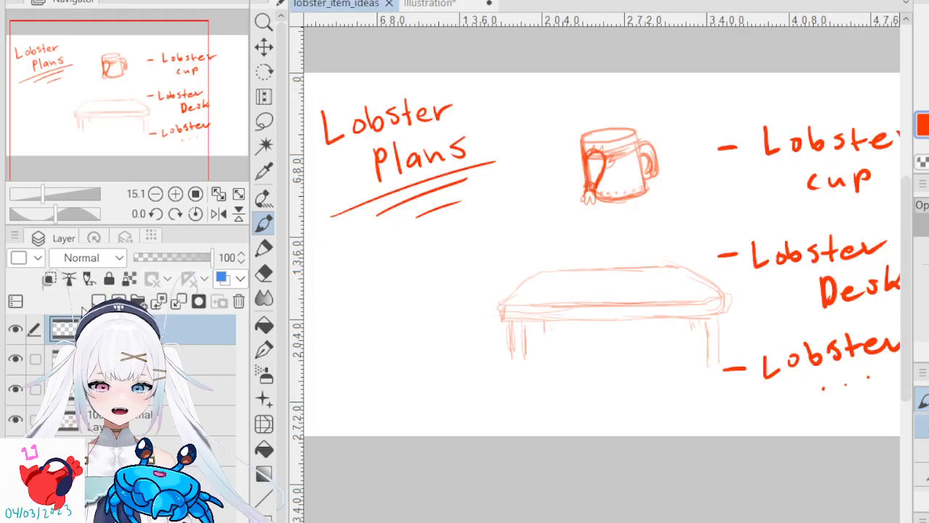
click(16, 328)
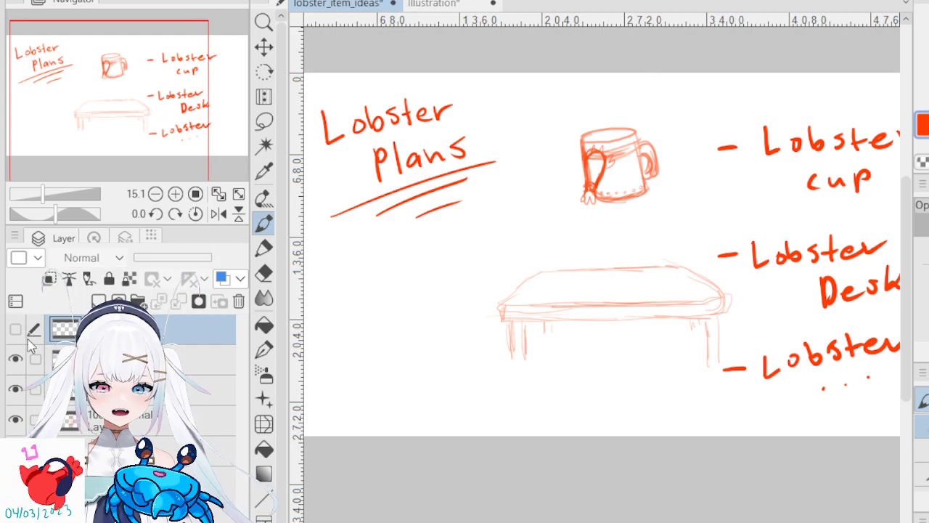
click(16, 329)
click(61, 360)
click(16, 389)
click(16, 390)
key(ctrl+z)
key(ctrl+y)
key(ctrl+z)
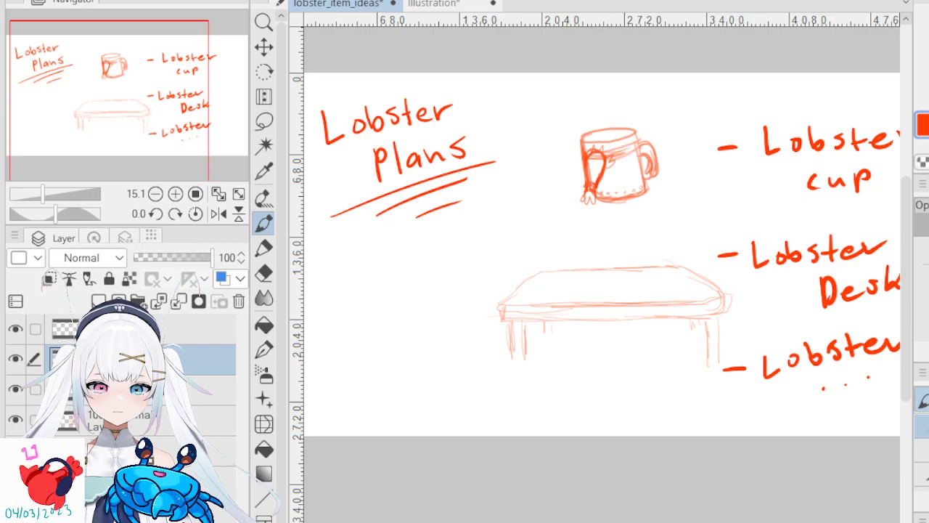
- Copy the lasso-selected mug sketch from its layer in lobster_item_ideas and paste it into the new square illustration
click(218, 389)
click(265, 121)
mouse_move(585, 114)
mouse_down()
mouse_move(660, 229)
mouse_move(606, 94)
mouse_up()
key(ctrl+c)
click(421, 4)
key(ctrl+v)
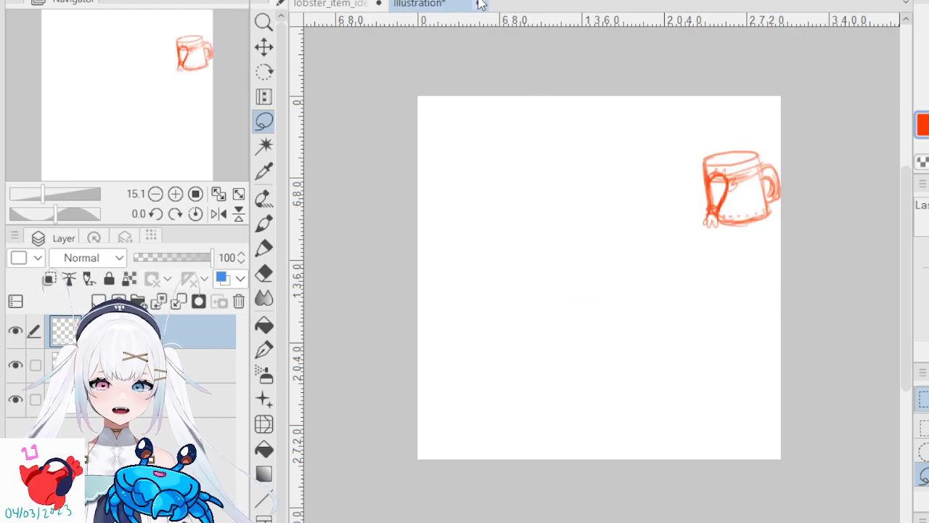
- Shrink the pasted mug sketch slightly and place it in the upper-left corner of the canvas as a reference
key(ctrl+t)
drag(726, 185, 452, 138)
drag(508, 174, 461, 158)
click(397, 194)
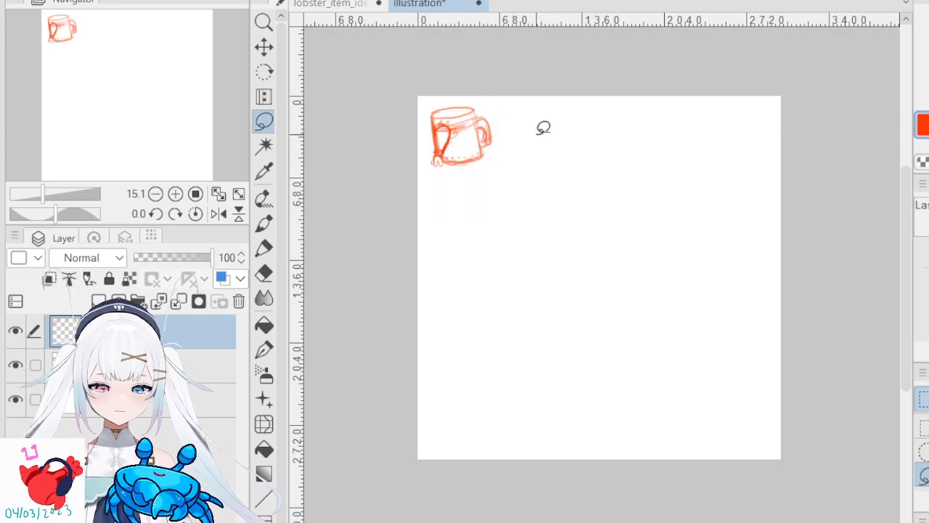
mouse_move(547, 198)
mouse_down()
mouse_move(683, 269)
mouse_move(487, 309)
mouse_move(734, 226)
mouse_move(538, 283)
mouse_up()
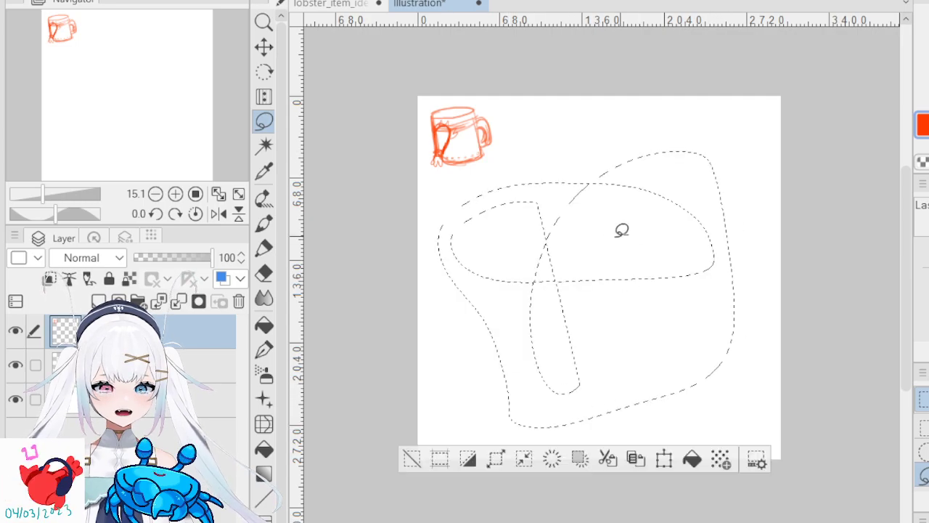
click(413, 459)
click(347, 5)
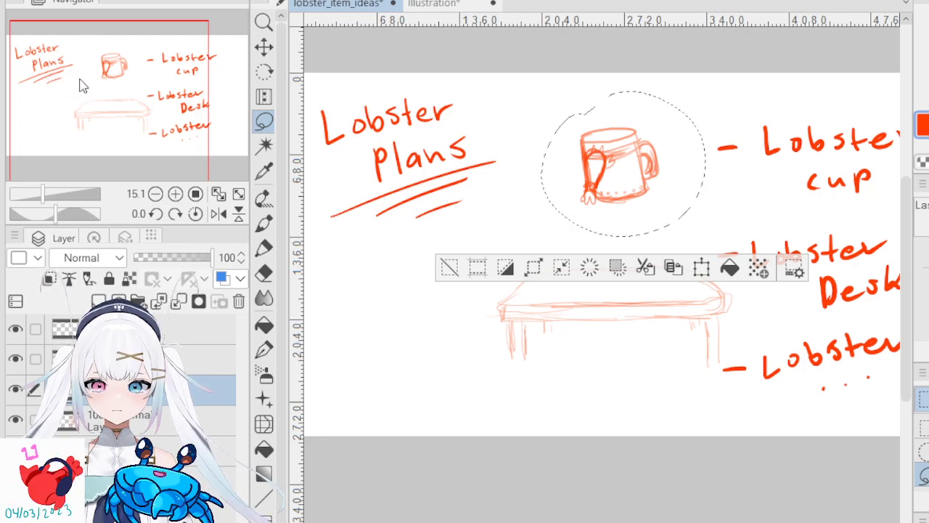
click(434, 4)
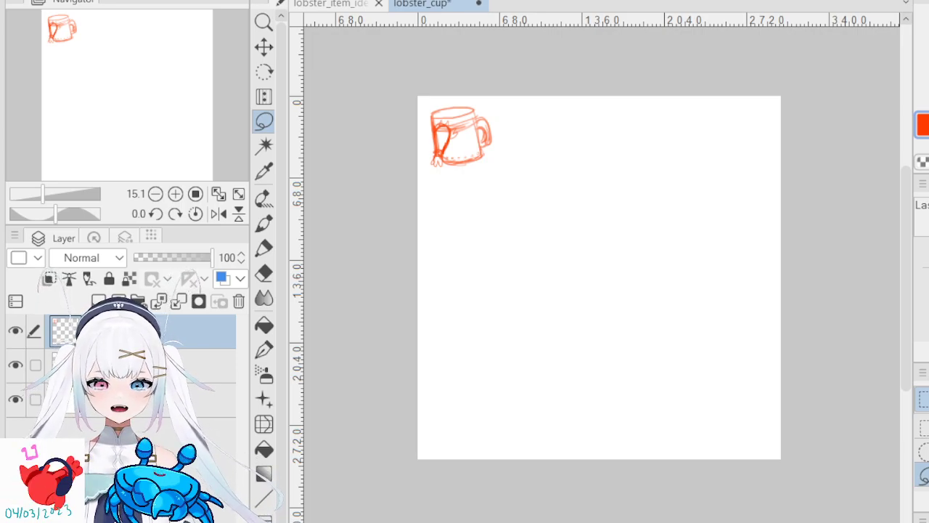
- Sketch a wide, flat ellipse for the mug's rim on the empty layer and erase the stray lines above it
click(218, 365)
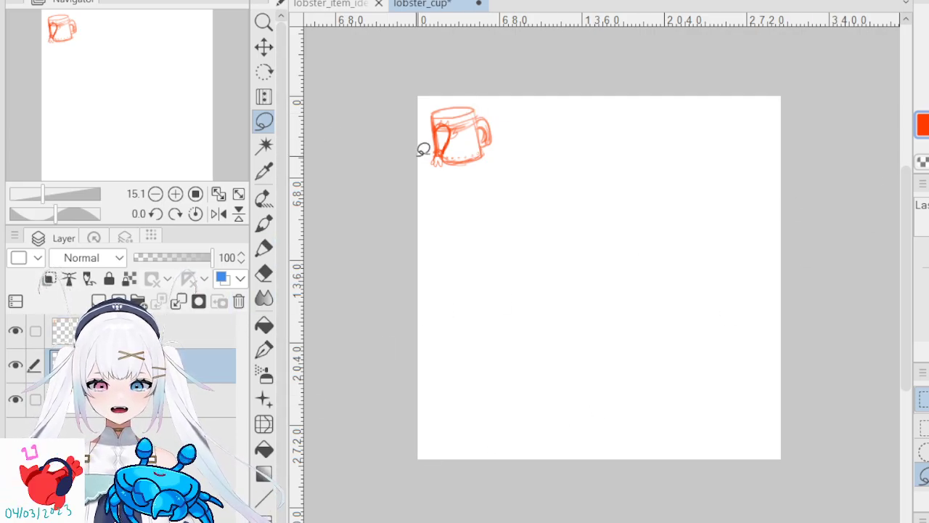
click(264, 223)
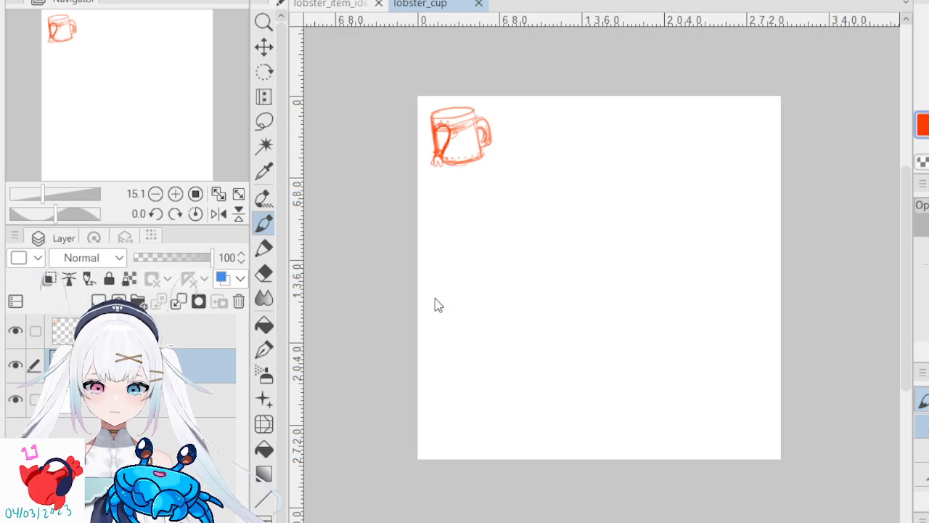
click(531, 242)
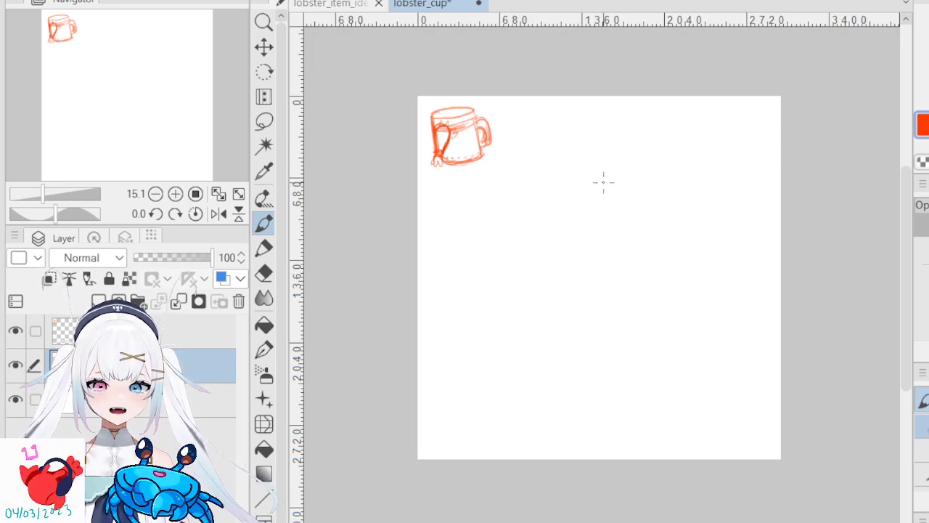
mouse_move(557, 212)
mouse_down()
mouse_move(493, 230)
mouse_move(500, 250)
mouse_move(625, 246)
mouse_move(503, 247)
mouse_move(620, 254)
mouse_move(632, 243)
mouse_move(692, 251)
mouse_move(632, 254)
mouse_move(720, 235)
mouse_move(671, 252)
mouse_move(701, 231)
mouse_move(608, 221)
mouse_move(703, 233)
mouse_move(696, 246)
mouse_move(707, 227)
mouse_move(546, 218)
mouse_move(495, 235)
mouse_move(507, 226)
mouse_move(501, 237)
mouse_move(496, 228)
mouse_move(532, 250)
mouse_move(489, 246)
mouse_move(662, 251)
mouse_move(652, 252)
mouse_move(715, 238)
mouse_move(706, 239)
mouse_move(711, 227)
mouse_move(659, 221)
mouse_move(716, 229)
mouse_move(623, 218)
mouse_move(543, 223)
mouse_move(576, 218)
mouse_move(484, 243)
mouse_up()
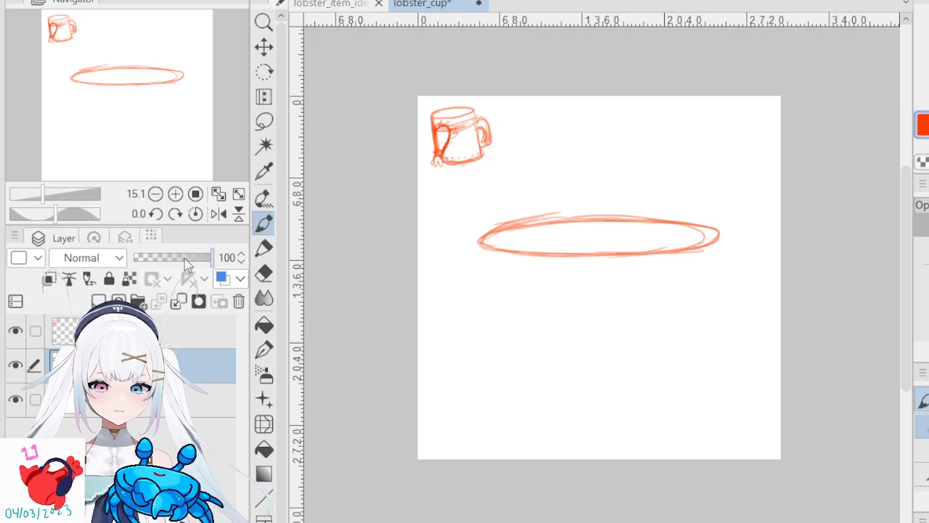
click(264, 272)
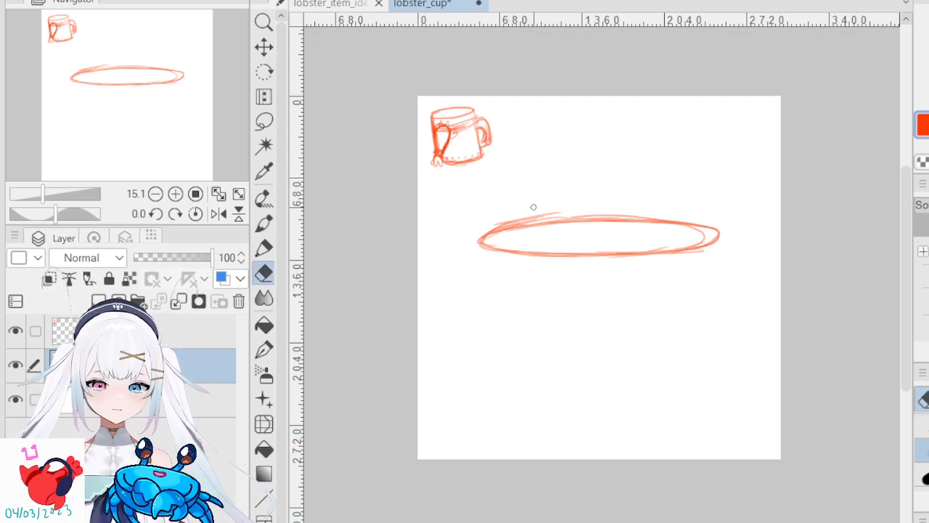
drag(495, 226, 625, 212)
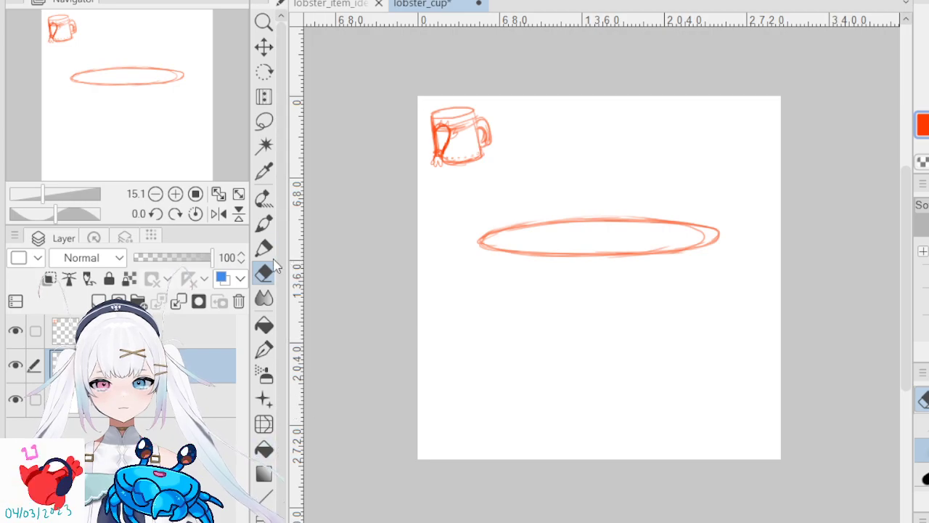
- Sketch the mug's left side as a long vertical line down from the rim on a new layer
click(264, 223)
drag(483, 244, 484, 410)
mouse_move(484, 262)
mouse_down()
mouse_move(475, 356)
mouse_move(488, 426)
mouse_move(484, 361)
mouse_up()
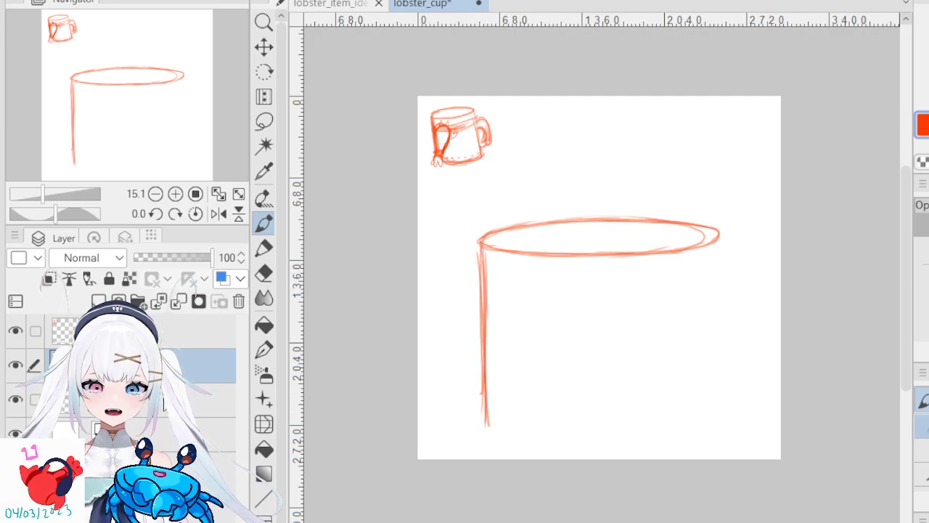
- Move the rim and left side layers together up the canvas, just beside the small reference mug
ctrl+click(164, 399)
key(ctrl+t)
mouse_move(535, 251)
mouse_down()
mouse_move(544, 214)
mouse_move(535, 193)
mouse_move(528, 198)
mouse_up()
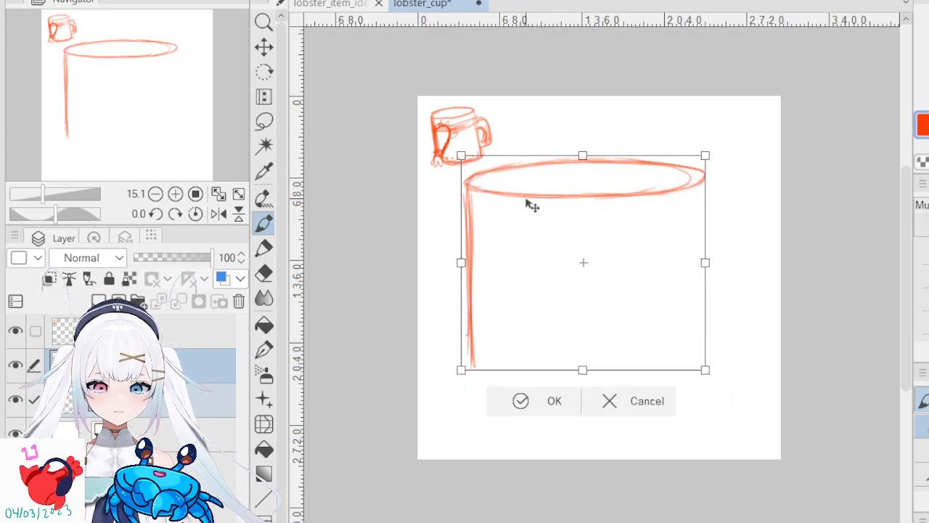
mouse_move(543, 256)
mouse_down()
mouse_move(550, 260)
mouse_move(550, 247)
mouse_up()
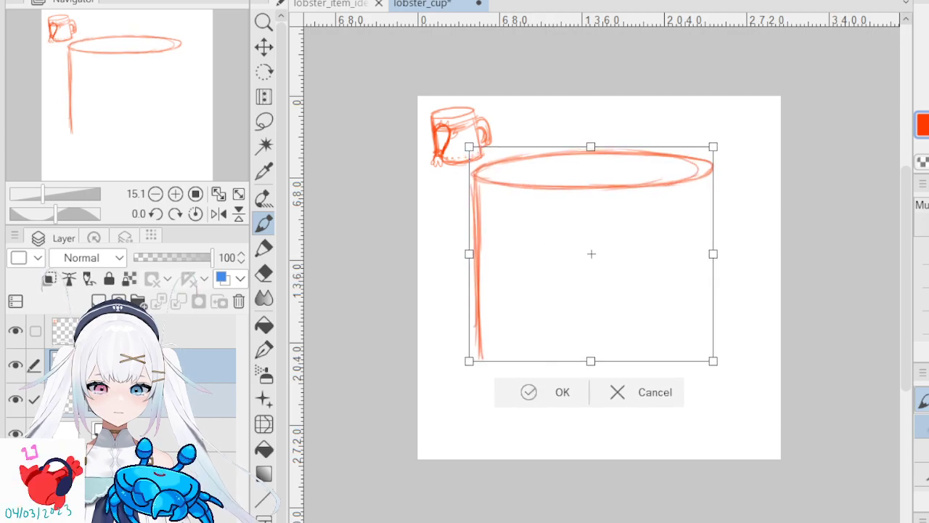
click(566, 391)
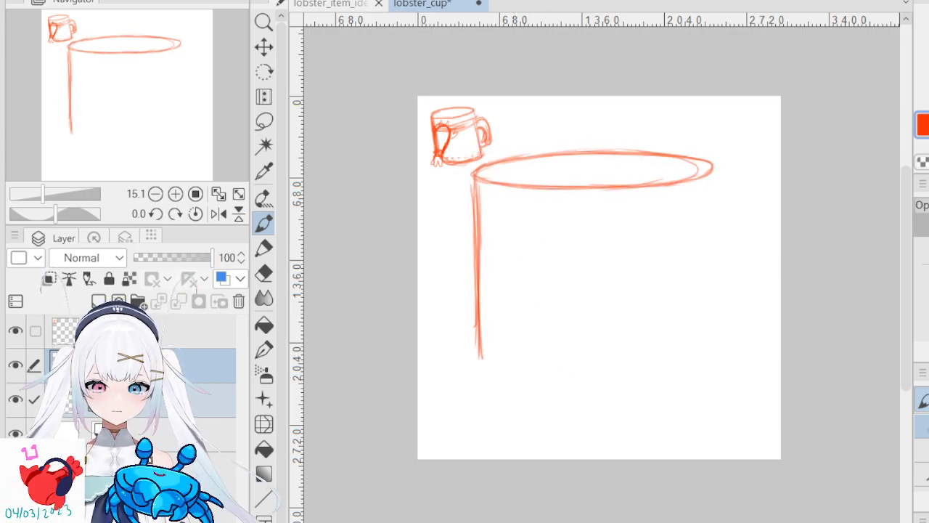
- Extend the mug's left side downward and sketch its right side with several long vertical strokes from the rim
click(145, 365)
drag(479, 344, 480, 387)
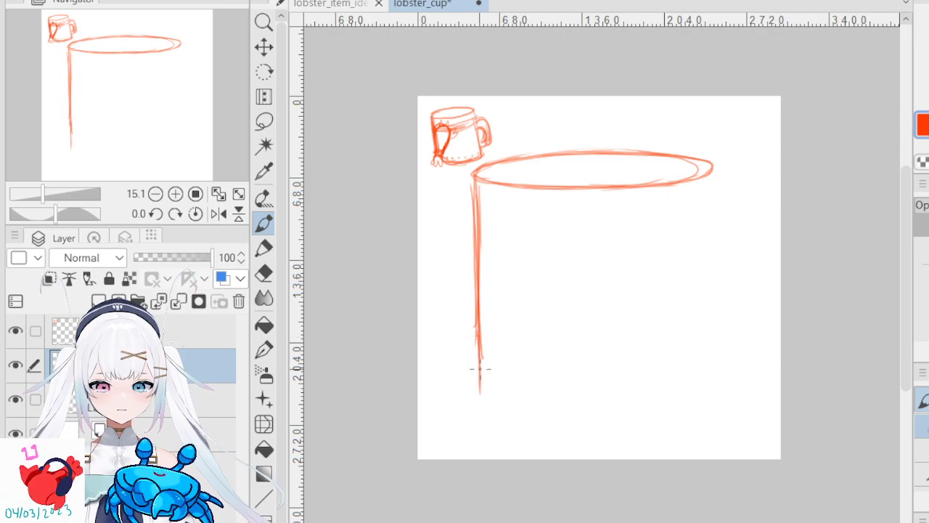
drag(713, 168, 715, 332)
mouse_move(712, 186)
mouse_down()
mouse_move(710, 361)
mouse_move(716, 353)
mouse_up()
drag(703, 211, 711, 384)
drag(706, 247, 713, 408)
drag(709, 324, 714, 420)
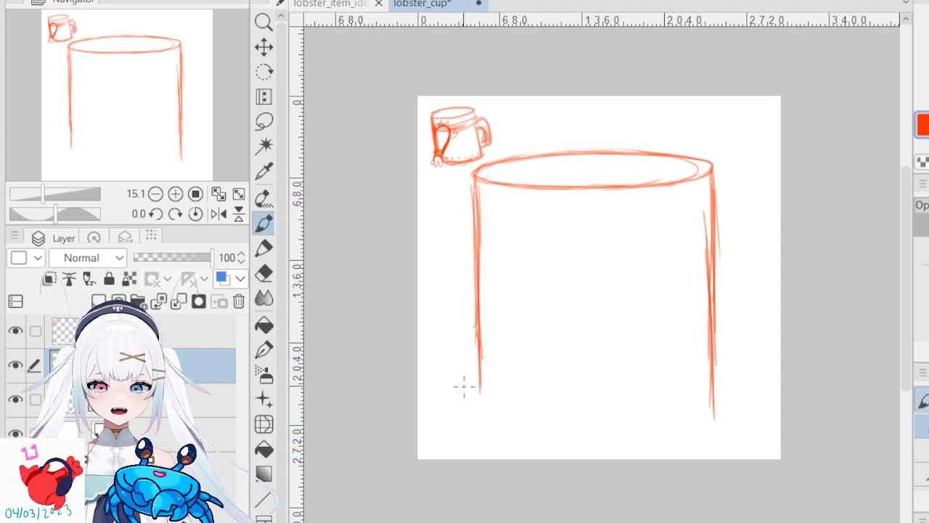
- Lengthen the left side and curve it into the left half of the mug's bottom edge
mouse_move(482, 356)
mouse_down()
mouse_move(479, 400)
mouse_move(480, 345)
mouse_move(479, 414)
mouse_up()
mouse_move(483, 373)
mouse_down()
mouse_move(504, 431)
mouse_move(492, 429)
mouse_move(556, 440)
mouse_up()
mouse_move(488, 433)
mouse_down()
mouse_move(569, 444)
mouse_move(598, 438)
mouse_up()
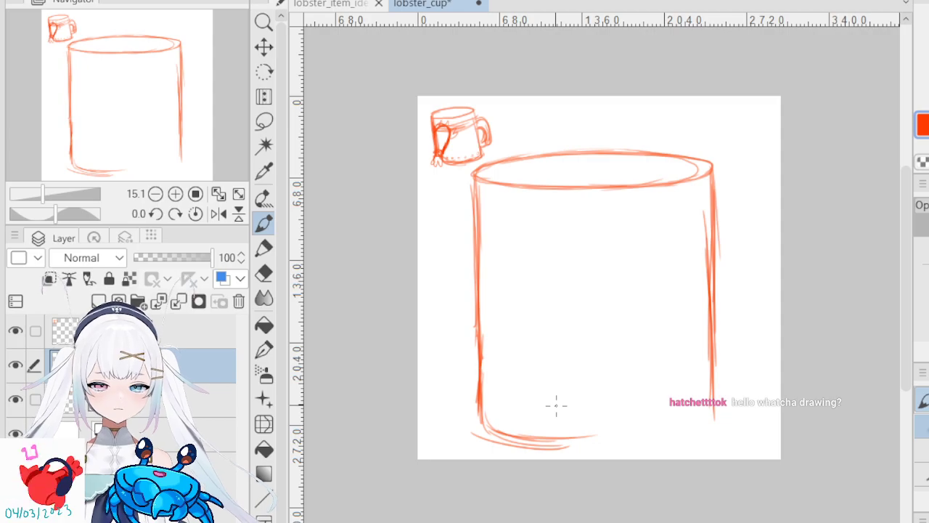
- Clear the leftover selection around the mug sketch in lobster_item_ideas
click(331, 4)
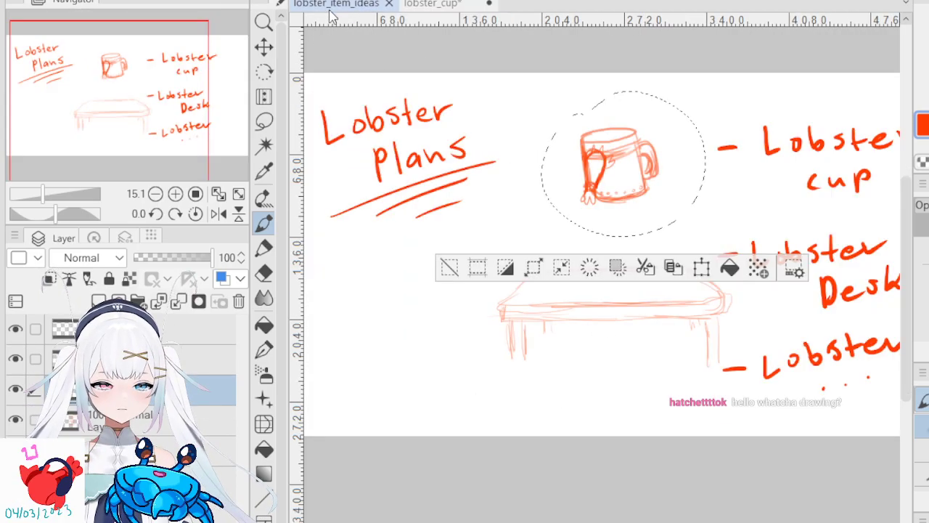
click(449, 267)
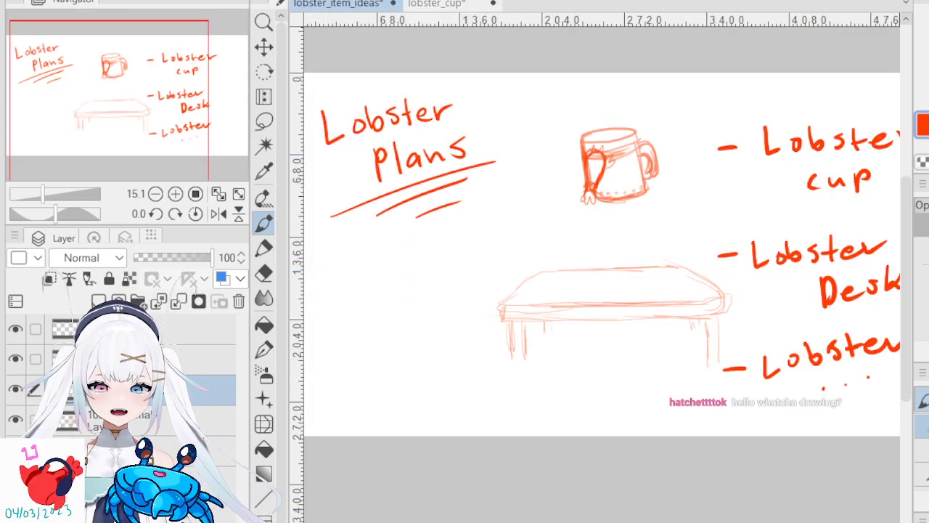
- Save lobster_item_ideas and switch to the lobster_cup illustration
scroll(603, 254, right, 3)
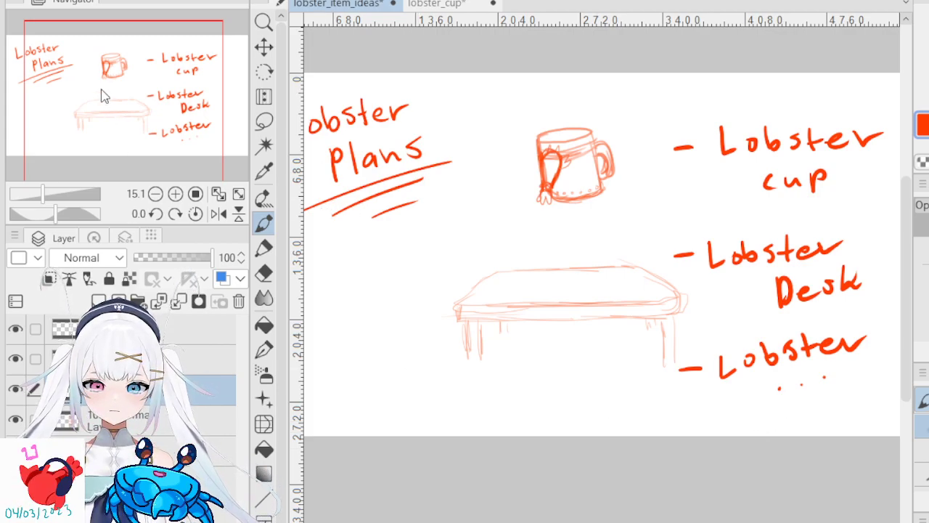
key(ctrl+s)
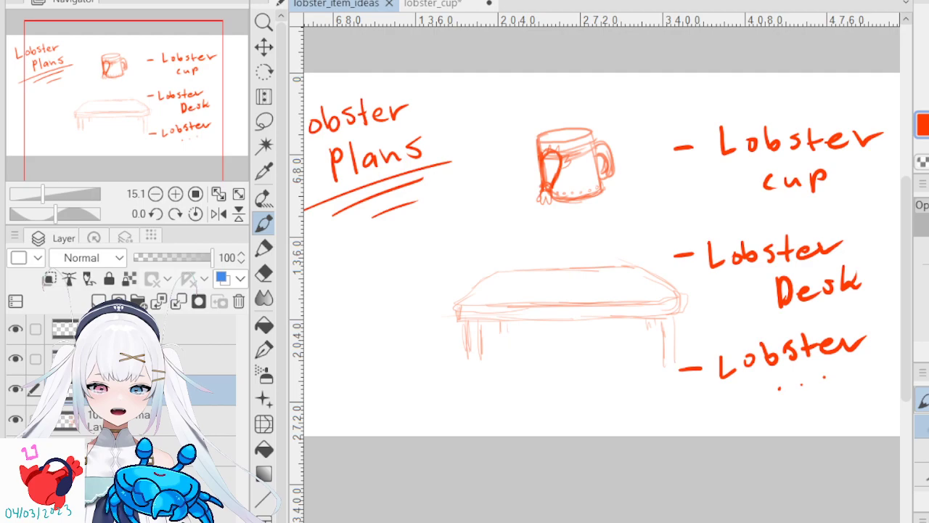
click(435, 5)
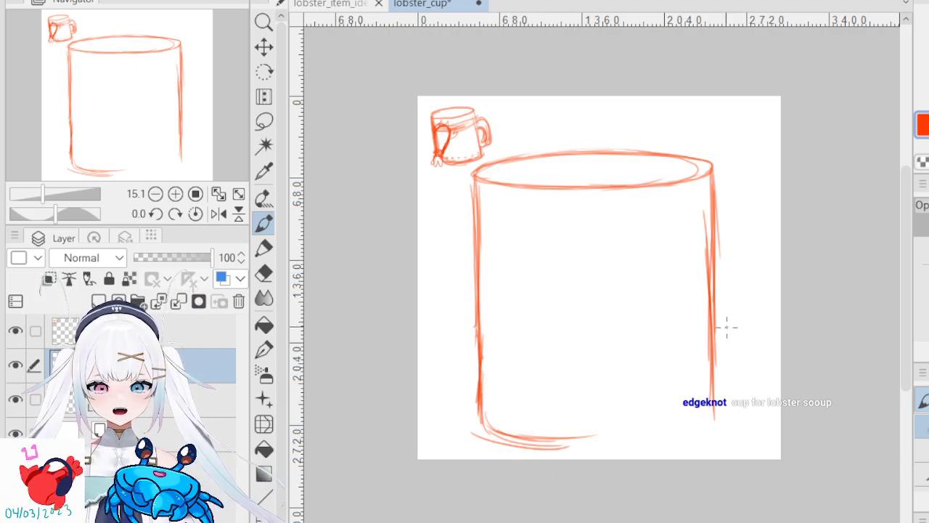
- Sketch the mug's bottom edge across to the right side and reinforce its left half
mouse_move(714, 408)
mouse_down()
mouse_move(708, 430)
mouse_move(639, 448)
mouse_up()
drag(711, 430, 626, 446)
mouse_move(499, 445)
mouse_down()
mouse_move(661, 443)
mouse_move(598, 452)
mouse_move(706, 433)
mouse_move(617, 451)
mouse_move(538, 431)
mouse_up()
mouse_move(483, 416)
mouse_down()
mouse_move(617, 447)
mouse_move(551, 447)
mouse_move(654, 440)
mouse_up()
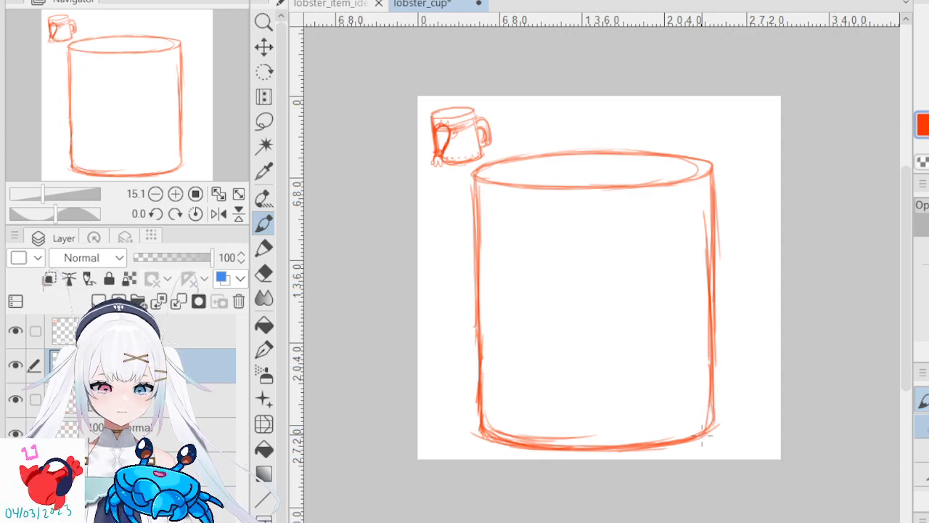
- Round the mug's lower-right corner with repeated short curved strokes between the right side and the bottom edge
mouse_move(708, 381)
mouse_down()
mouse_move(680, 445)
mouse_move(664, 447)
mouse_up()
drag(701, 416, 665, 446)
mouse_move(710, 409)
mouse_down()
mouse_move(708, 348)
mouse_move(675, 440)
mouse_up()
drag(706, 374, 689, 430)
drag(701, 392, 664, 443)
drag(707, 370, 662, 442)
drag(705, 394, 660, 439)
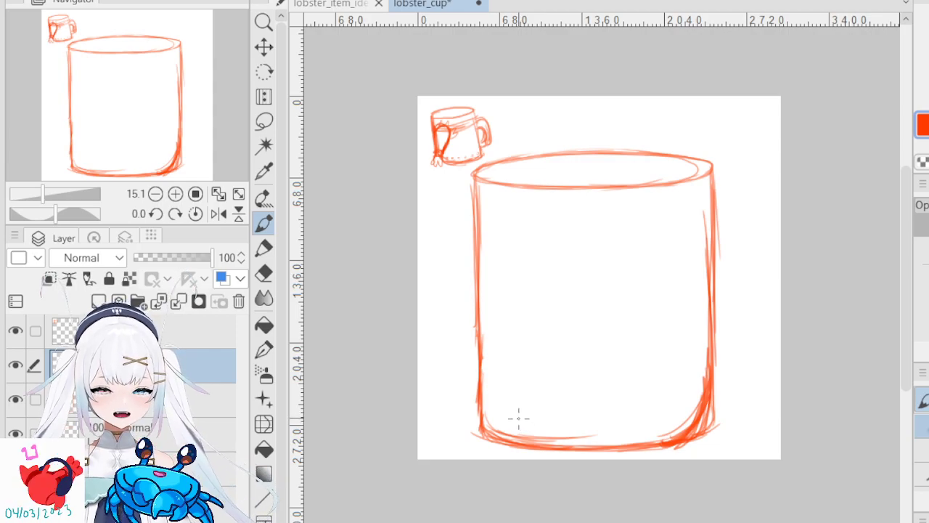
- Round the mug's lower-left corner with overlapping brush strokes to match, and add one more stroke to the lower-right curve
click(264, 272)
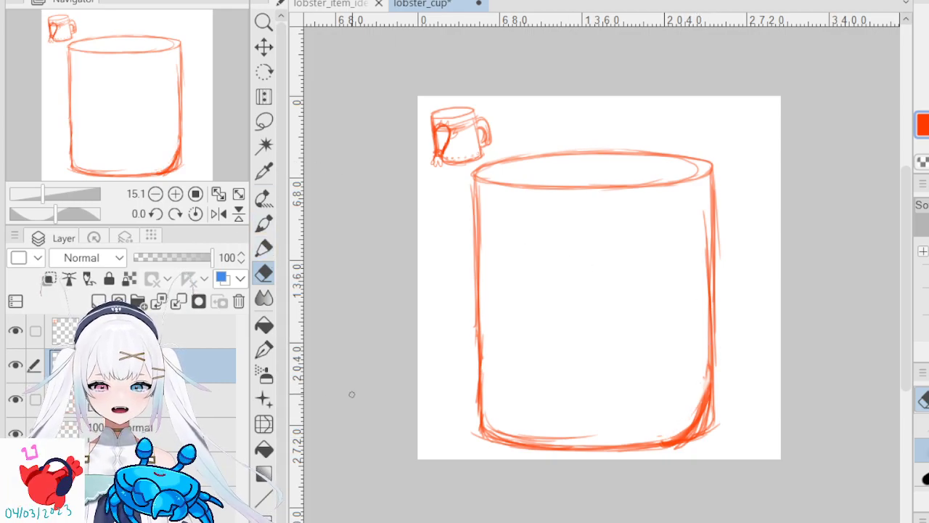
click(264, 247)
key(p)
mouse_move(482, 367)
mouse_down()
mouse_move(483, 405)
mouse_move(481, 374)
mouse_move(514, 435)
mouse_up()
mouse_move(485, 387)
mouse_down()
mouse_move(521, 441)
mouse_move(532, 439)
mouse_up()
drag(530, 392, 483, 440)
mouse_move(503, 378)
mouse_down()
mouse_move(482, 438)
mouse_move(482, 358)
mouse_up()
drag(485, 410, 477, 317)
drag(479, 353, 477, 324)
mouse_move(501, 430)
mouse_down()
mouse_move(496, 405)
mouse_move(510, 435)
mouse_move(578, 448)
mouse_up()
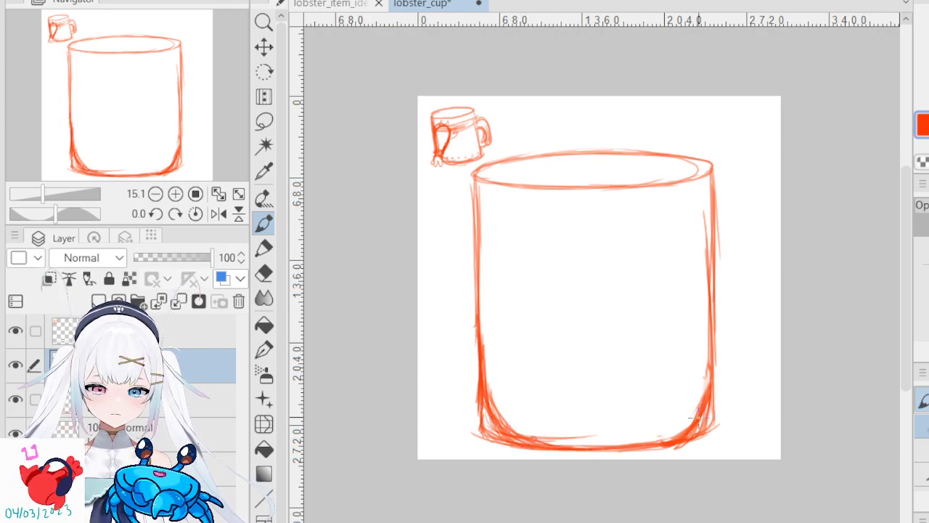
drag(695, 372, 703, 426)
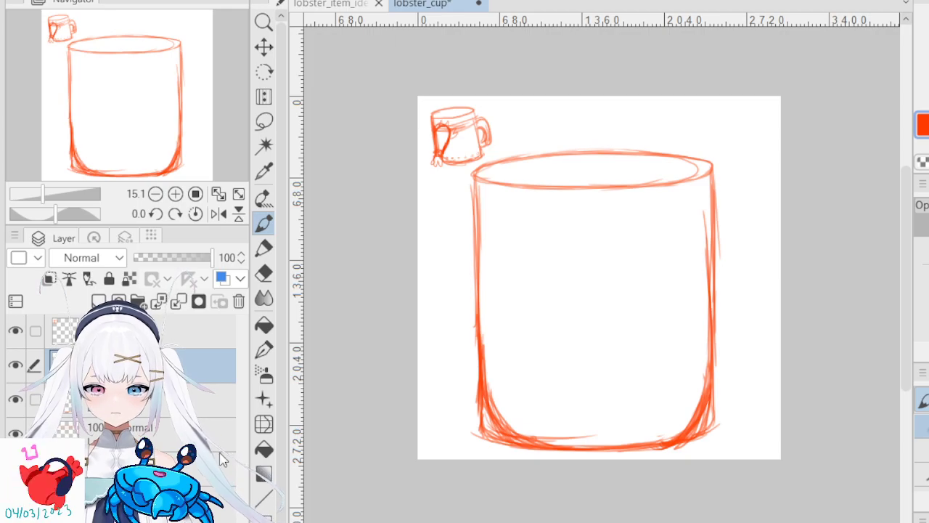
- Enlarge the canvas to 3500 by 3500, keeping the mug sketch centred
key(ctrl+t)
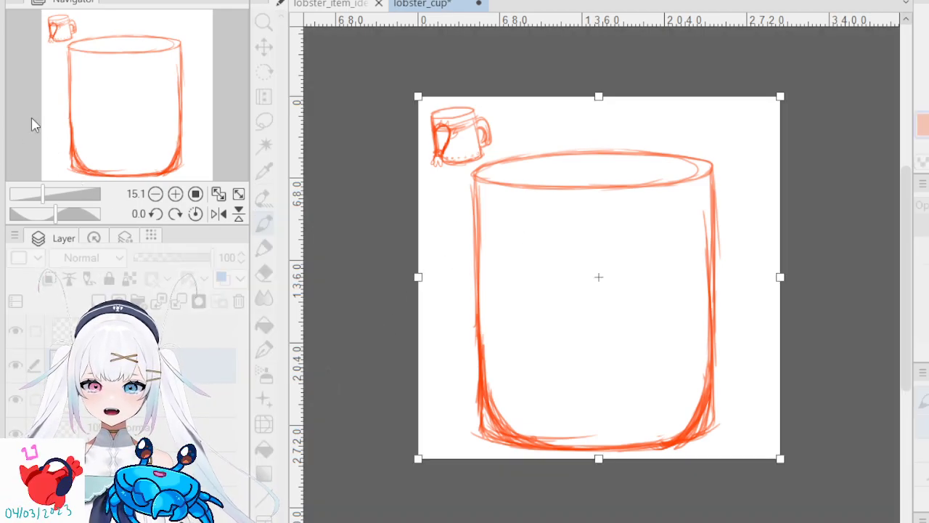
text(3500)
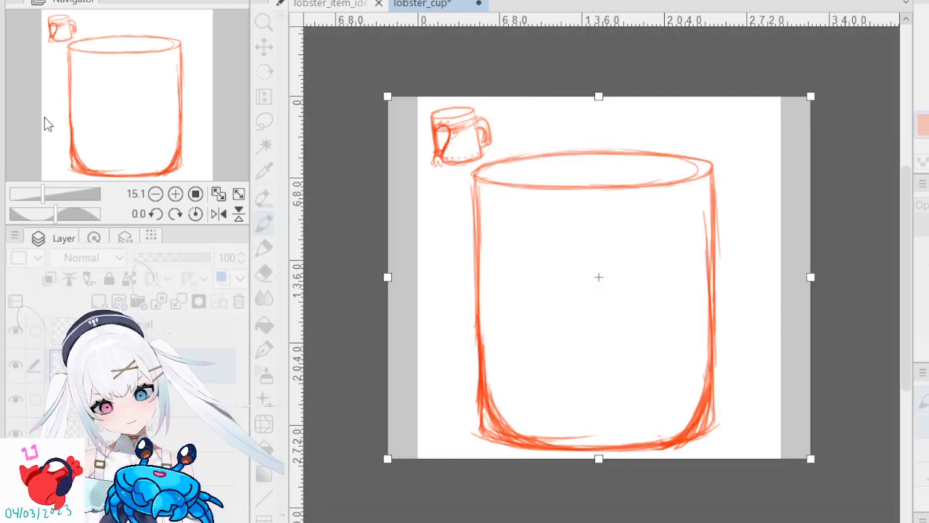
click(57, 165)
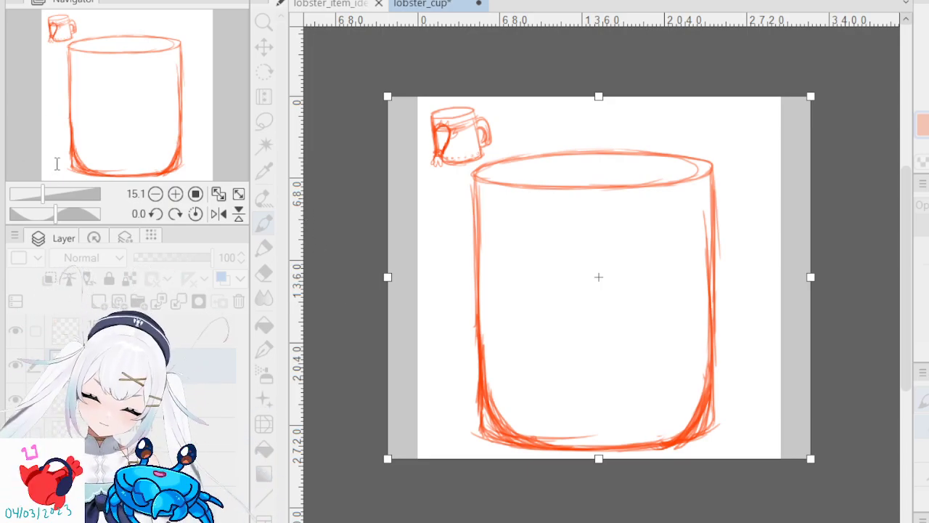
key(BackSpace)
key(BackSpace)
key(BackSpace)
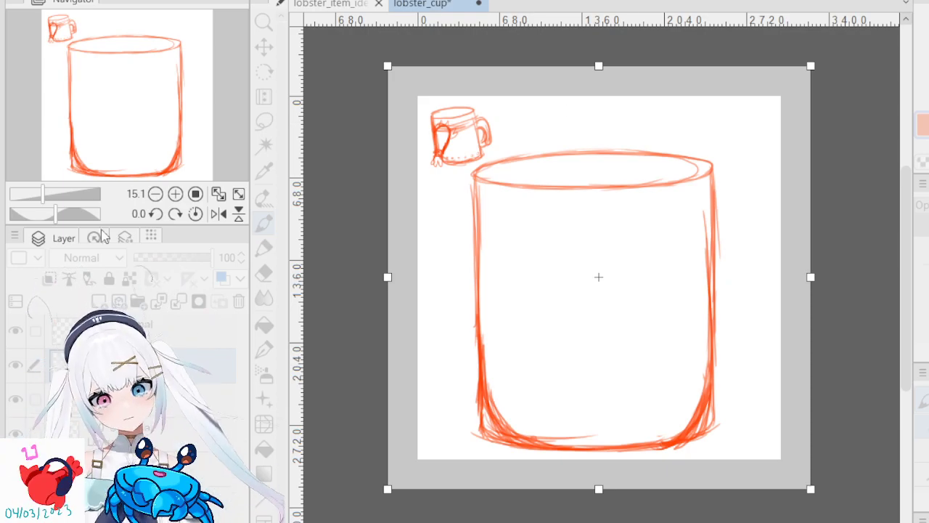
click(363, 146)
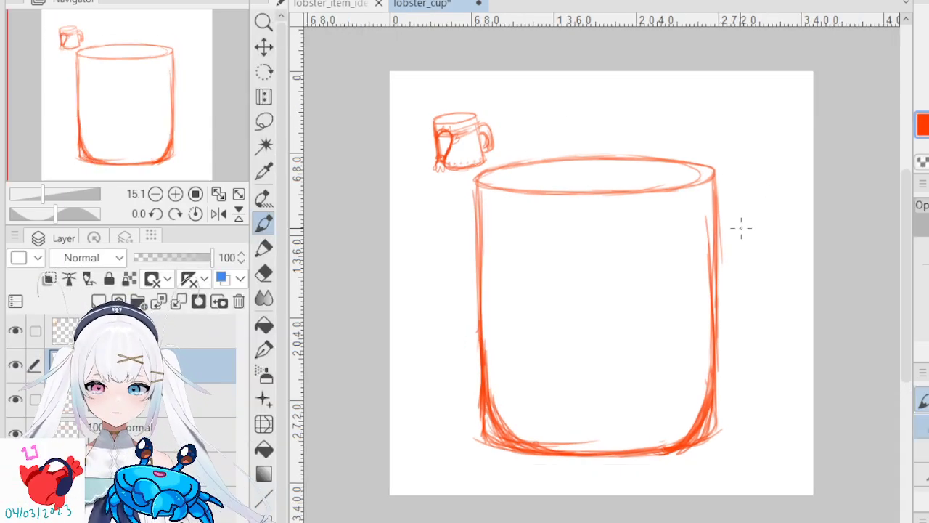
- Erase the stray strokes outside the mug's rounded lower corners on the layer with the original side lines
drag(696, 308, 698, 282)
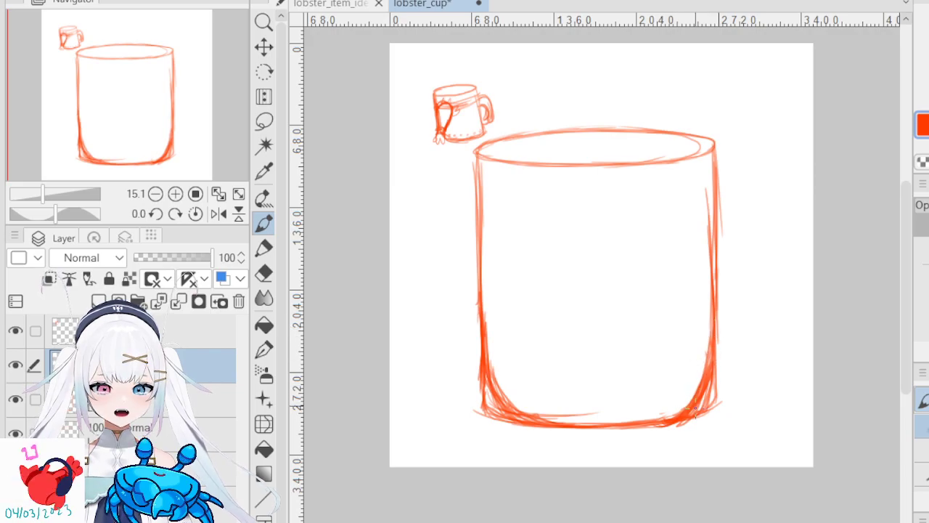
click(232, 409)
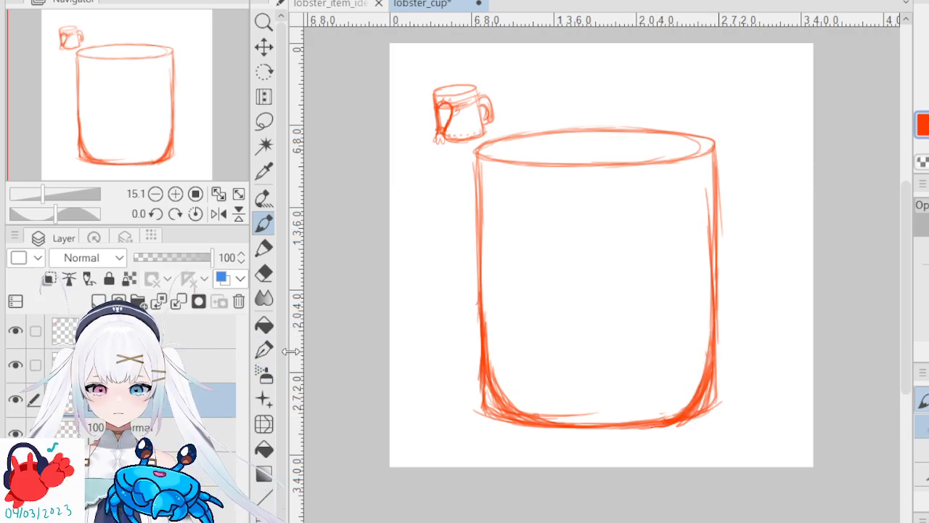
click(267, 276)
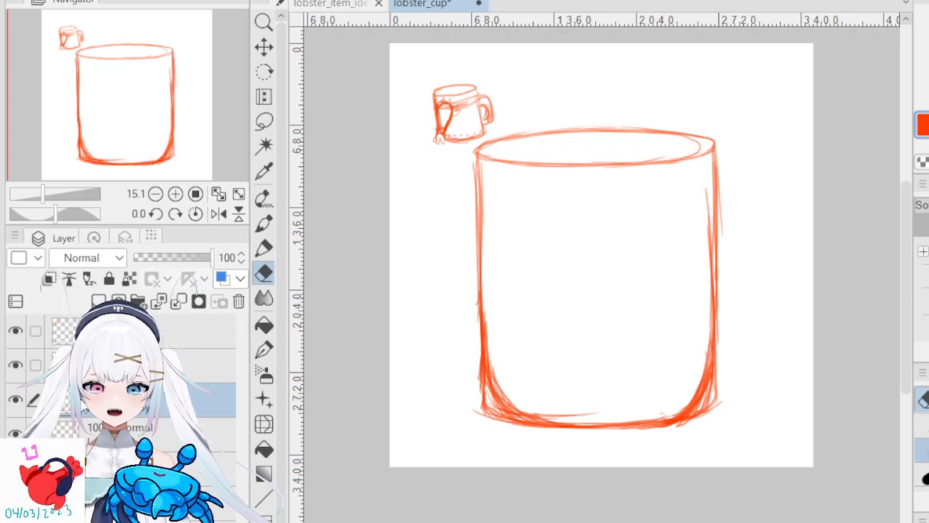
drag(722, 376, 700, 414)
drag(720, 376, 709, 401)
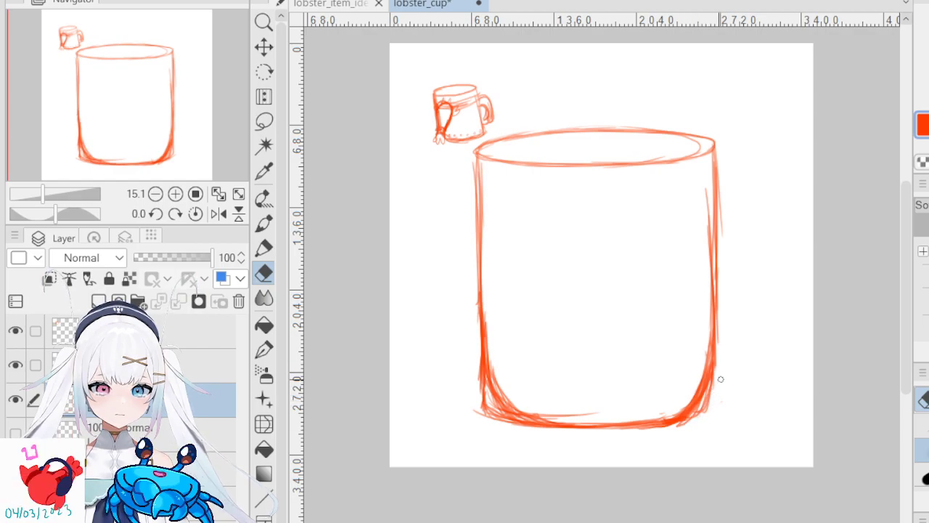
click(16, 399)
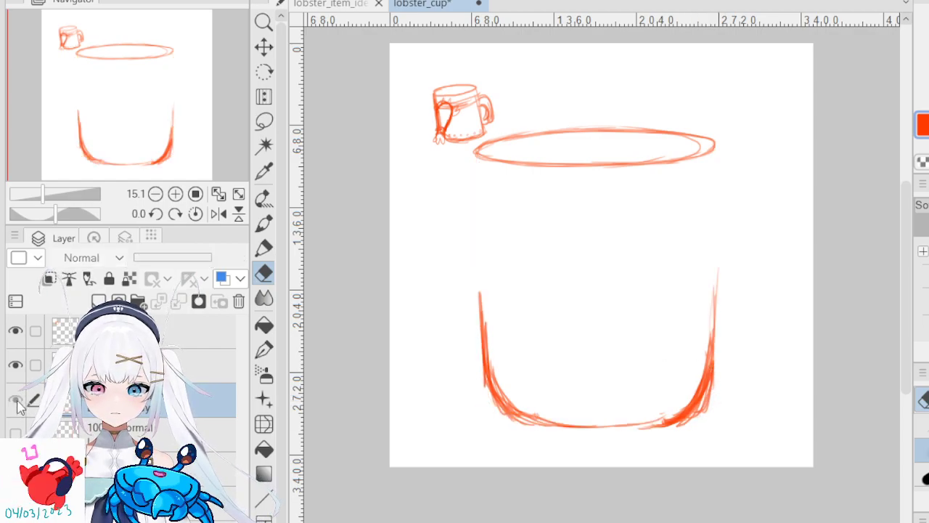
click(16, 399)
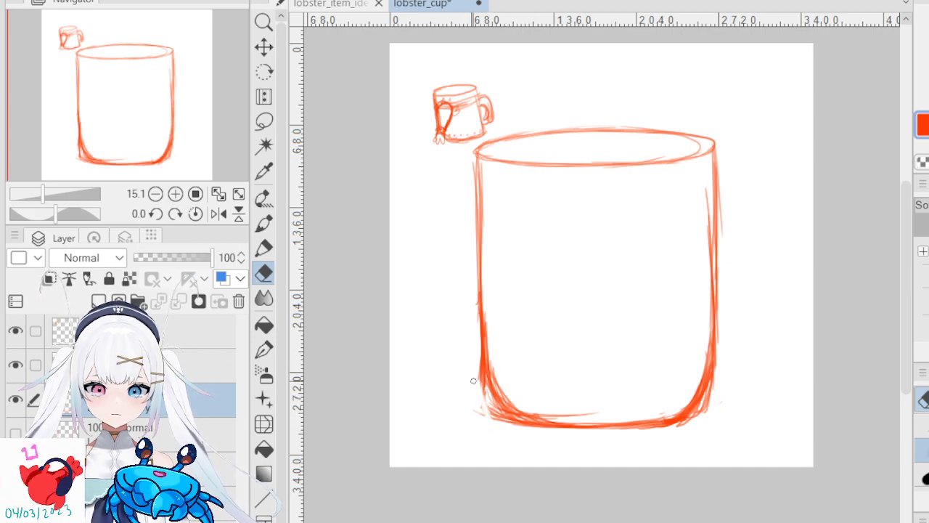
mouse_move(476, 362)
mouse_down()
mouse_move(498, 428)
mouse_move(548, 438)
mouse_move(512, 425)
mouse_up()
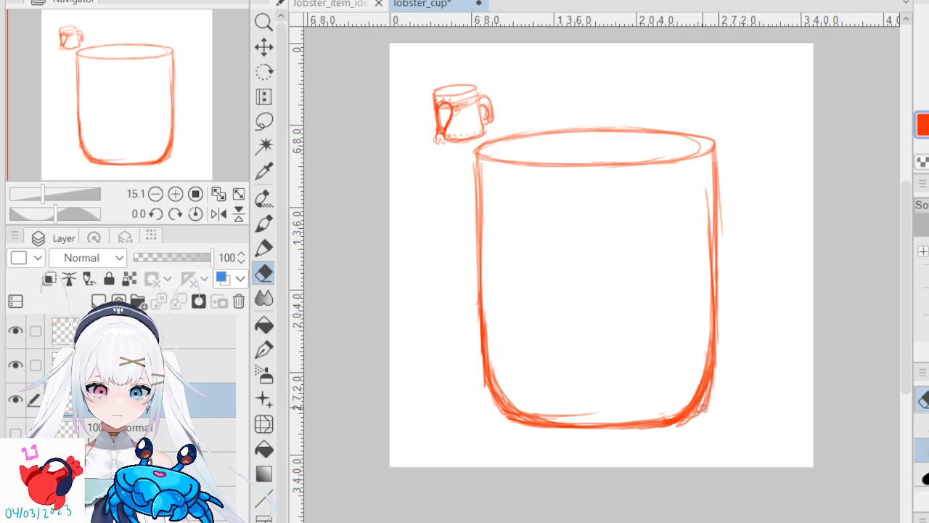
- On the layer with the rounded corners, brush a curved upper-left corner joining the rim to the mug's left side
click(206, 366)
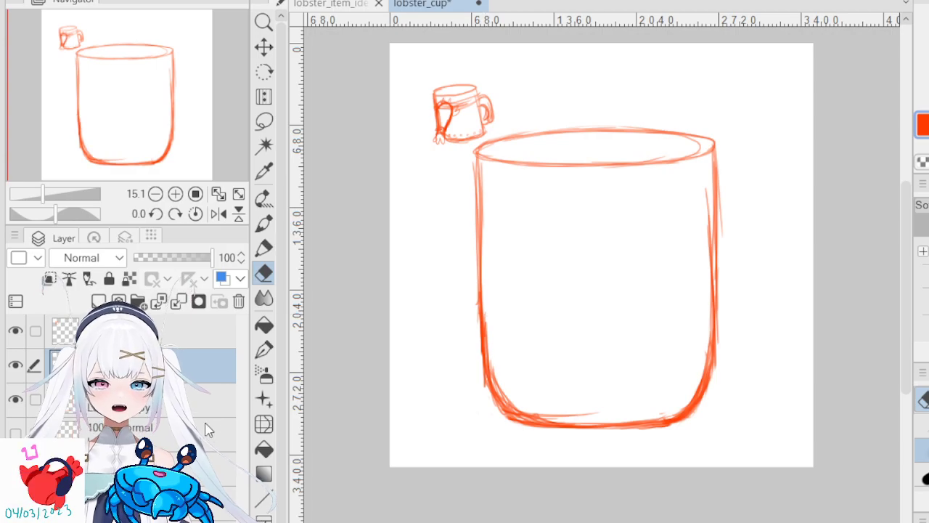
click(263, 247)
click(263, 222)
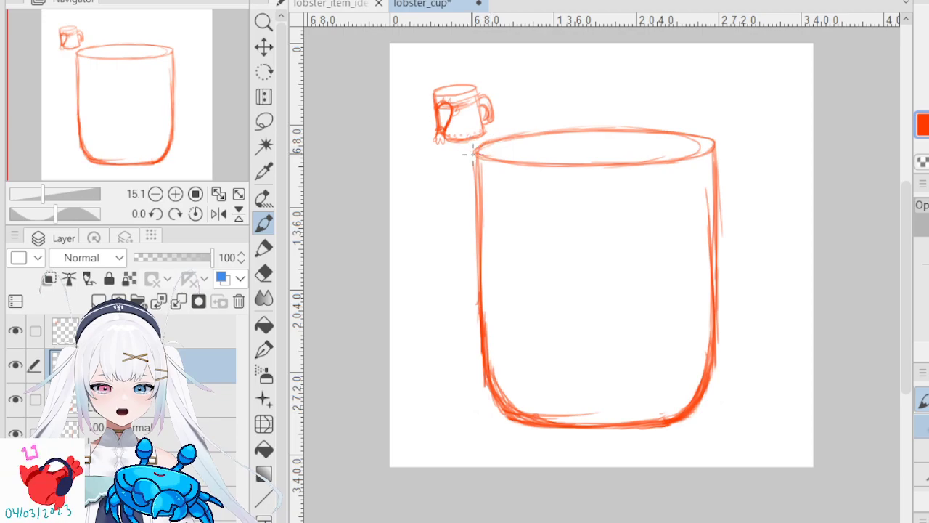
mouse_move(481, 169)
mouse_down()
mouse_move(482, 153)
mouse_move(498, 138)
mouse_move(482, 155)
mouse_up()
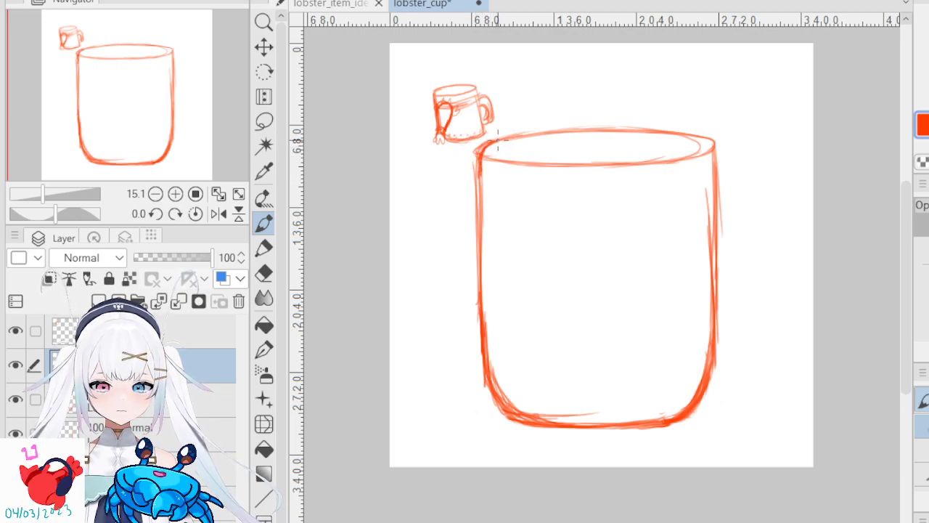
drag(479, 151, 485, 192)
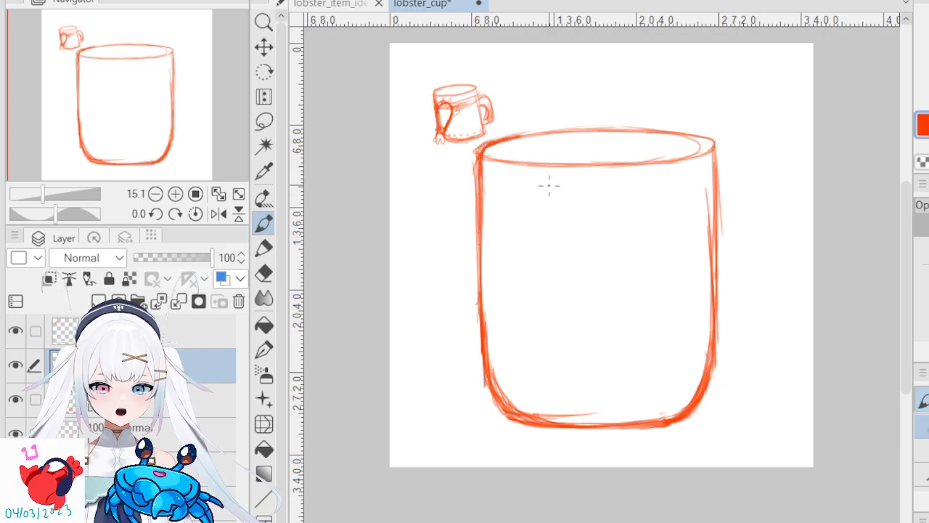
- Mirror the view to sketch the matching upper-right corner between rim and side, and restore the normal orientation
key(h)
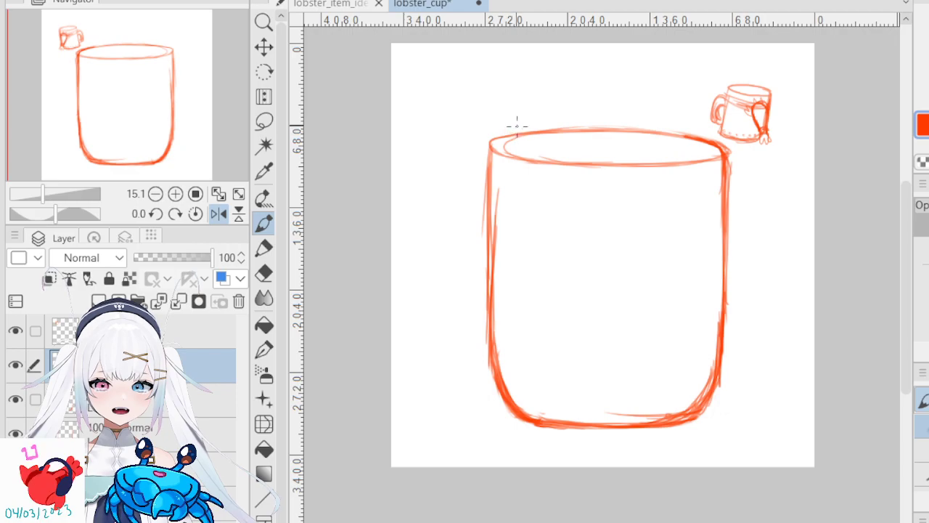
drag(497, 154, 493, 248)
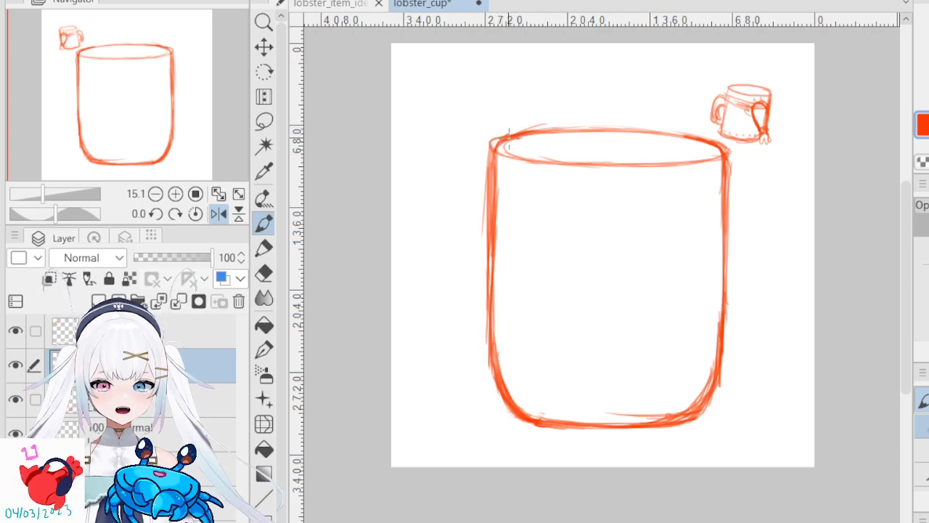
key(h)
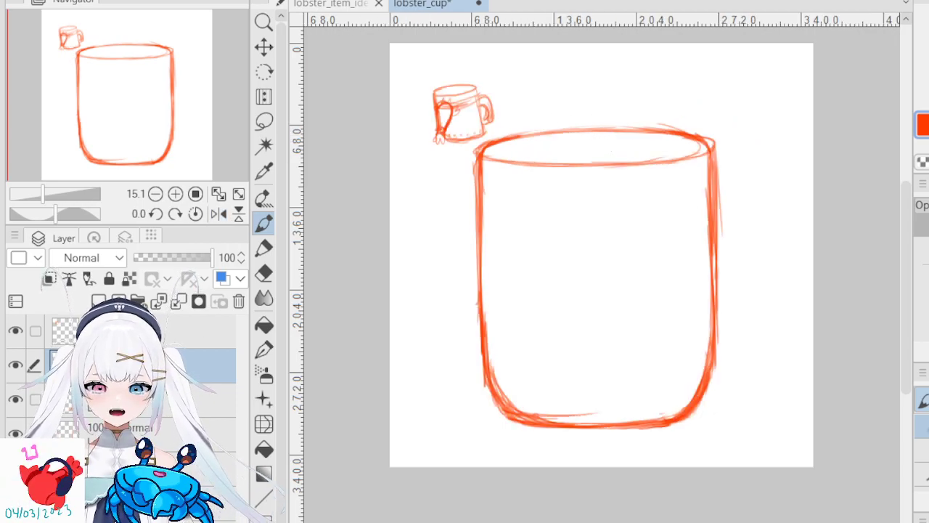
- Check which parts of the mug each sketch layer holds by switching layer visibility off and on
click(149, 398)
click(15, 400)
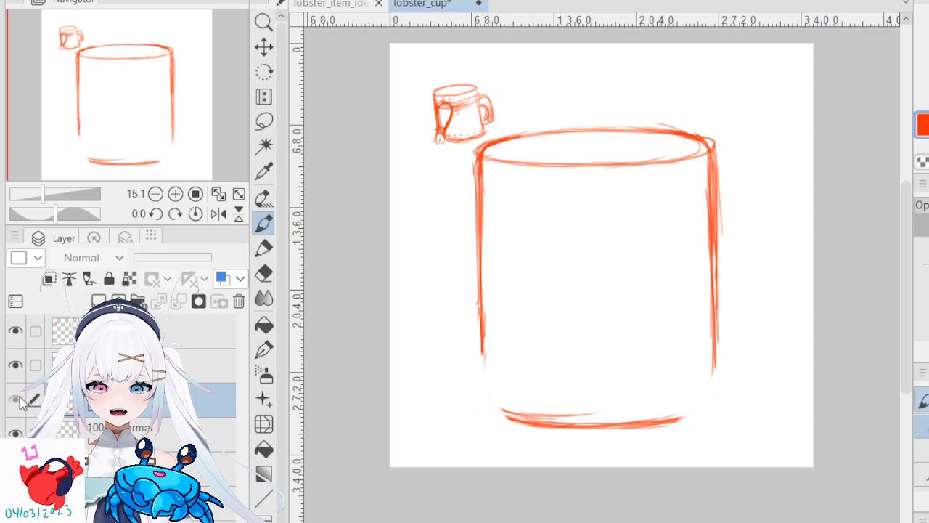
click(16, 400)
click(16, 400)
click(16, 399)
click(43, 365)
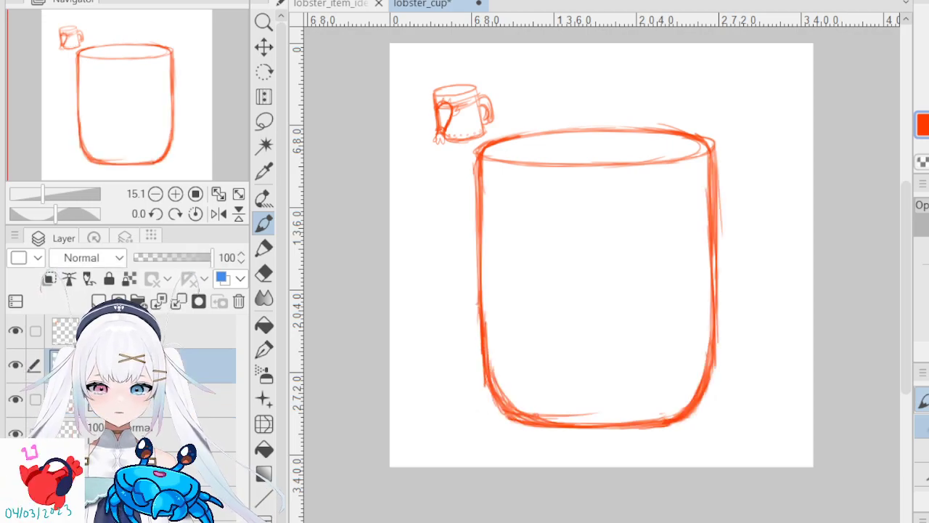
click(16, 365)
click(16, 401)
click(16, 401)
click(145, 399)
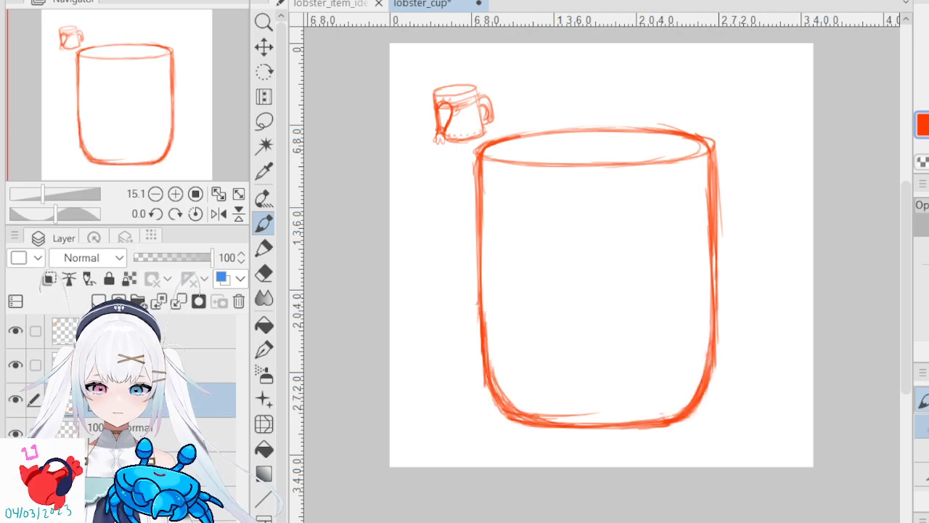
- Delete the layer holding the original elliptical rim
click(146, 503)
click(16, 503)
click(16, 502)
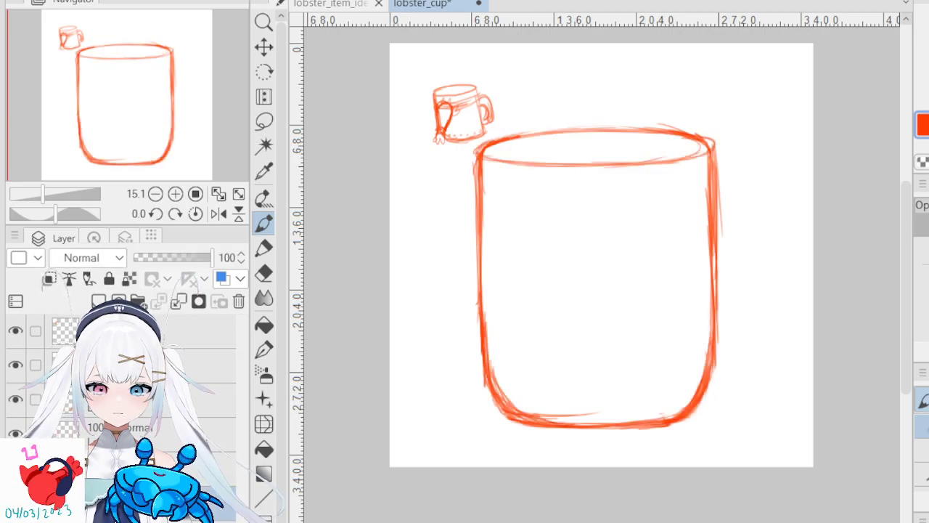
click(239, 302)
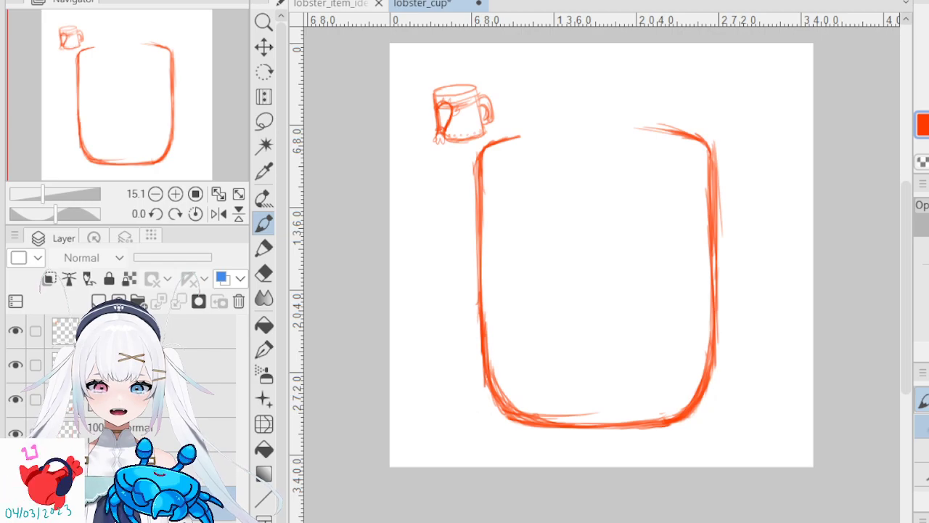
click(16, 434)
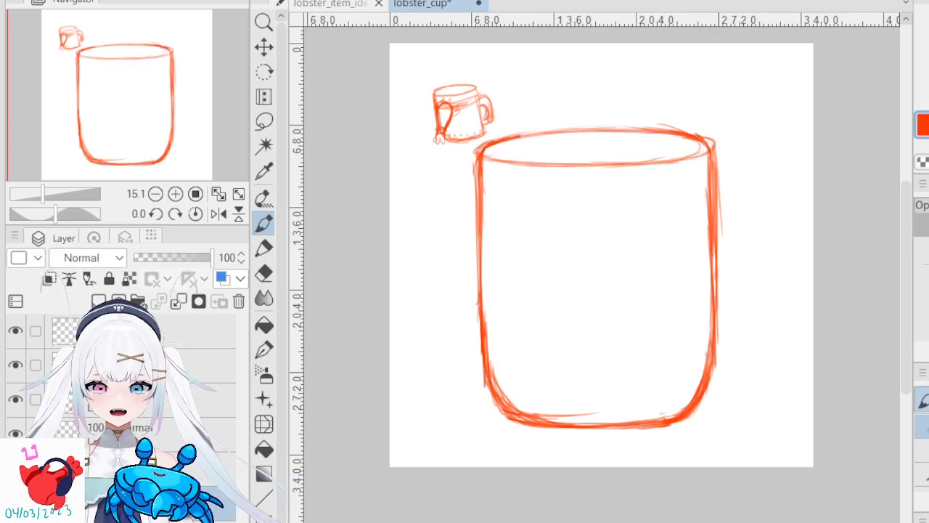
key(ctrl+y)
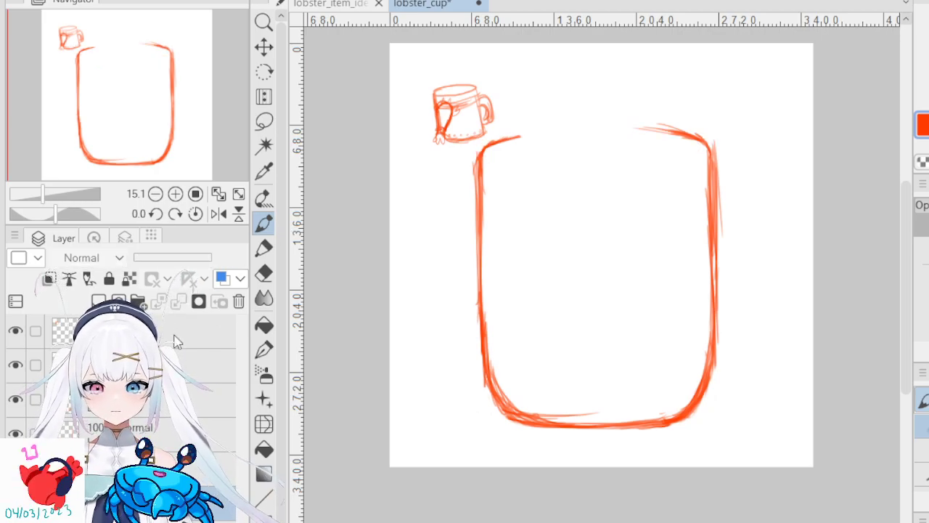
- Redraw the rim's back edge on the rounded-corner layer as a shallow arc joining both upper corners
click(193, 360)
drag(500, 140, 609, 130)
drag(541, 135, 664, 131)
mouse_move(544, 133)
mouse_down()
mouse_move(607, 128)
mouse_move(704, 149)
mouse_up()
drag(609, 127, 651, 129)
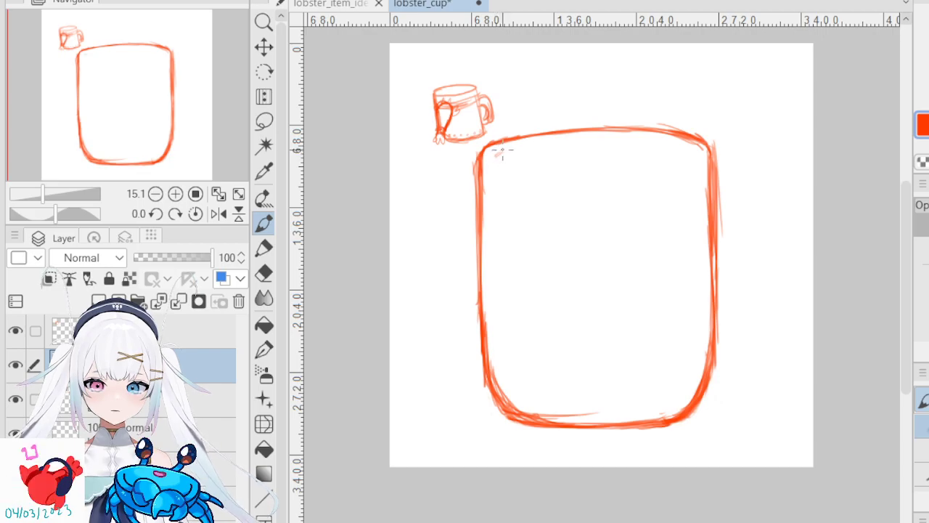
- Sketch the rim's front edge as a shallow downward curve between the mug's two upper corners
mouse_move(499, 149)
mouse_down()
mouse_move(536, 158)
mouse_move(497, 154)
mouse_move(583, 162)
mouse_move(550, 156)
mouse_move(690, 153)
mouse_up()
mouse_move(623, 161)
mouse_down()
mouse_move(682, 153)
mouse_move(588, 155)
mouse_move(674, 158)
mouse_move(590, 166)
mouse_move(616, 157)
mouse_move(490, 143)
mouse_move(491, 152)
mouse_move(551, 162)
mouse_move(505, 156)
mouse_move(593, 165)
mouse_move(533, 159)
mouse_move(687, 156)
mouse_up()
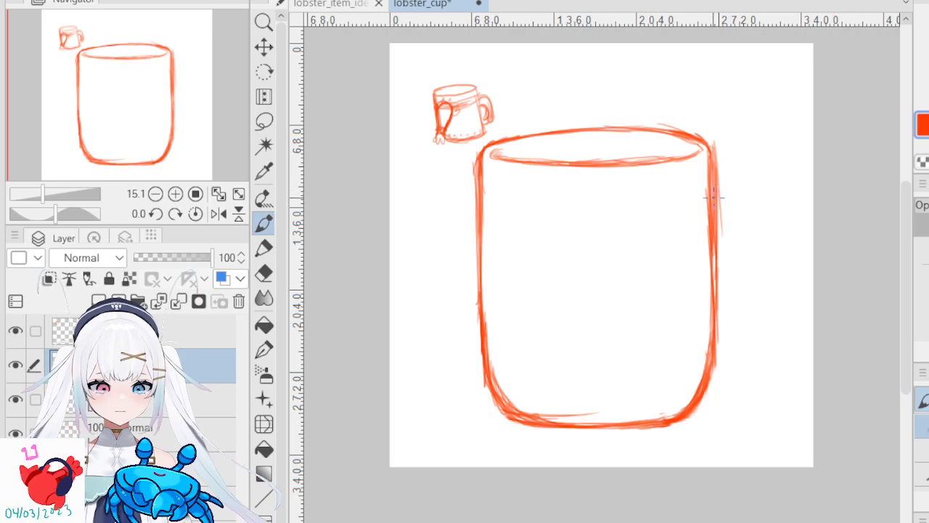
- Sketch a large rounded handle on the mug's right side, building up its outer and inner curves with loose strokes
drag(728, 183, 777, 201)
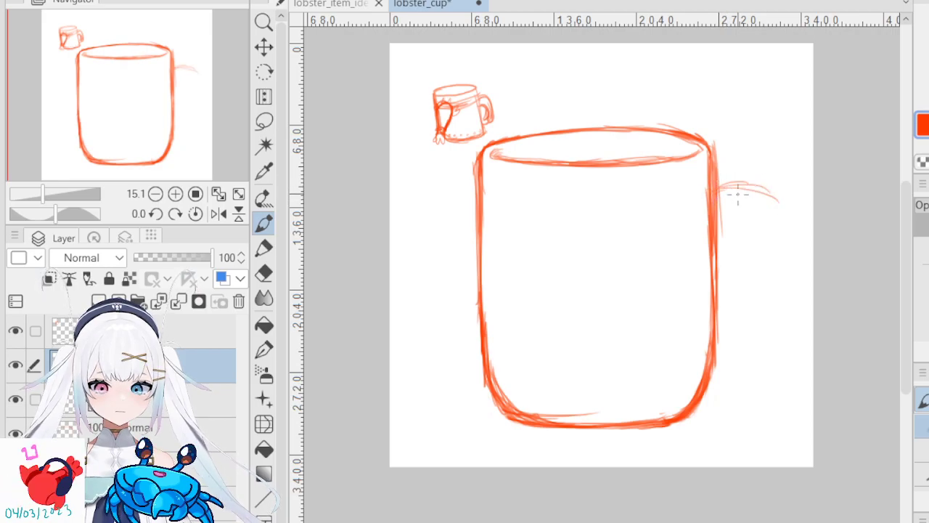
drag(721, 190, 789, 234)
mouse_move(764, 192)
mouse_down()
mouse_move(783, 251)
mouse_move(791, 281)
mouse_up()
drag(784, 208, 789, 327)
drag(785, 213, 793, 354)
drag(788, 231, 779, 376)
mouse_move(792, 293)
mouse_down()
mouse_move(775, 337)
mouse_move(753, 372)
mouse_up()
mouse_move(786, 338)
mouse_down()
mouse_move(742, 372)
mouse_move(715, 373)
mouse_up()
mouse_move(721, 378)
mouse_down()
mouse_move(771, 361)
mouse_move(793, 305)
mouse_move(715, 378)
mouse_up()
mouse_move(777, 338)
mouse_down()
mouse_move(699, 385)
mouse_move(792, 296)
mouse_move(773, 346)
mouse_up()
mouse_move(780, 221)
mouse_down()
mouse_move(775, 331)
mouse_move(777, 310)
mouse_up()
mouse_move(769, 191)
mouse_down()
mouse_move(778, 247)
mouse_move(722, 193)
mouse_move(778, 217)
mouse_up()
mouse_move(714, 205)
mouse_down()
mouse_move(781, 227)
mouse_move(712, 210)
mouse_move(764, 194)
mouse_move(709, 190)
mouse_move(745, 187)
mouse_move(736, 183)
mouse_move(705, 190)
mouse_move(754, 184)
mouse_move(750, 175)
mouse_move(733, 178)
mouse_move(785, 223)
mouse_up()
drag(773, 190, 790, 289)
drag(778, 215, 773, 331)
mouse_move(781, 252)
mouse_down()
mouse_move(772, 313)
mouse_move(777, 248)
mouse_move(751, 189)
mouse_move(763, 203)
mouse_move(751, 206)
mouse_move(772, 276)
mouse_move(763, 238)
mouse_move(761, 344)
mouse_up()
mouse_move(767, 285)
mouse_down()
mouse_move(774, 313)
mouse_move(755, 363)
mouse_up()
mouse_move(770, 327)
mouse_down()
mouse_move(748, 374)
mouse_move(709, 365)
mouse_move(711, 390)
mouse_move(780, 336)
mouse_move(745, 378)
mouse_up()
drag(787, 292, 751, 374)
drag(782, 318, 711, 379)
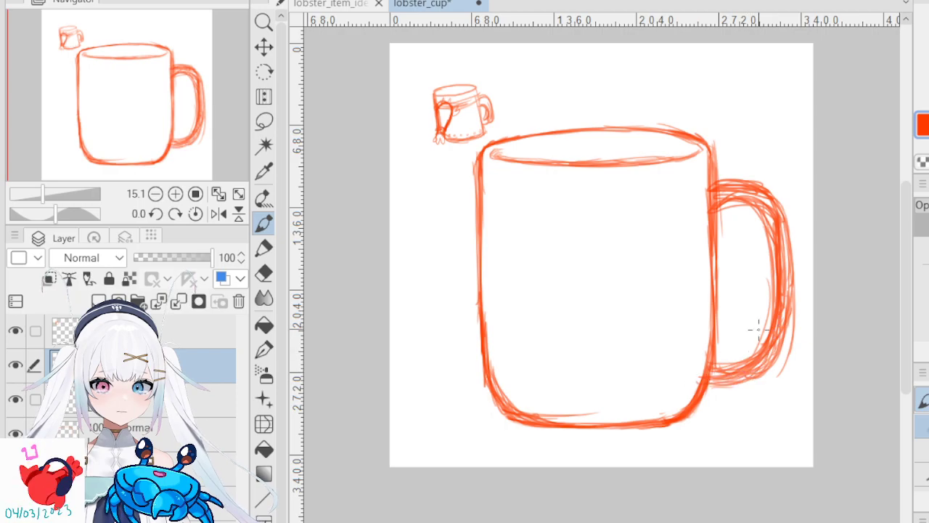
- Erase the stray strokes along the outer edge of the handle
key(e)
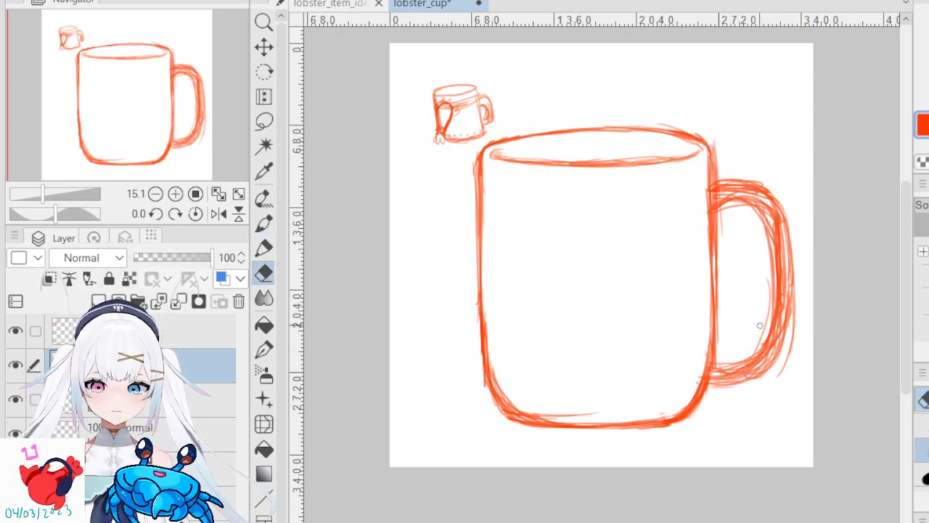
drag(792, 332, 801, 306)
mouse_move(787, 345)
mouse_down()
mouse_move(779, 399)
mouse_move(798, 344)
mouse_move(780, 366)
mouse_up()
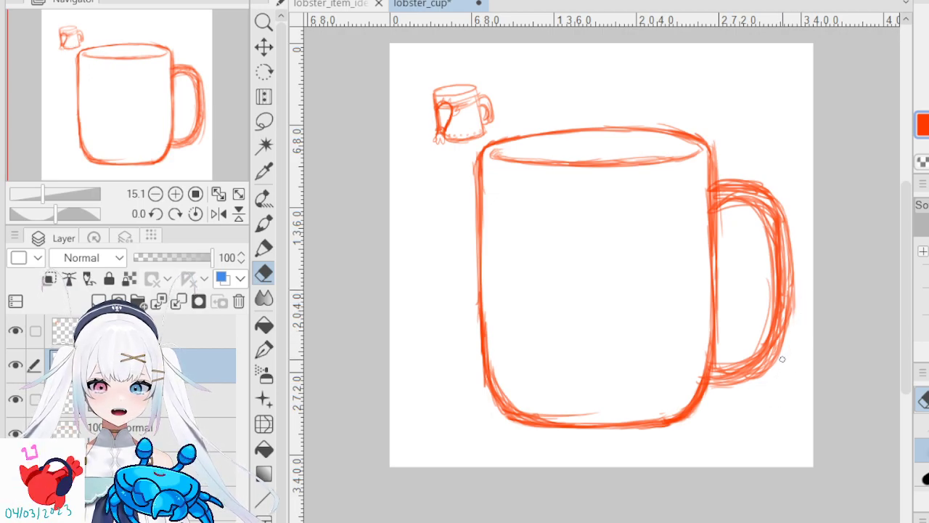
mouse_move(794, 209)
mouse_down()
mouse_move(795, 307)
mouse_move(797, 254)
mouse_move(797, 284)
mouse_up()
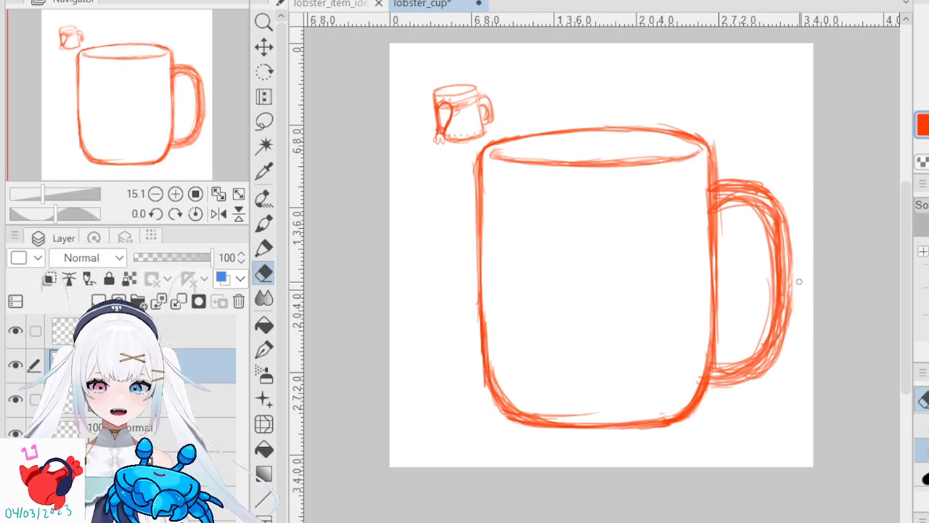
- Reinforce the handle's lower bend and its upper joint to the mug with more brush strokes
click(264, 223)
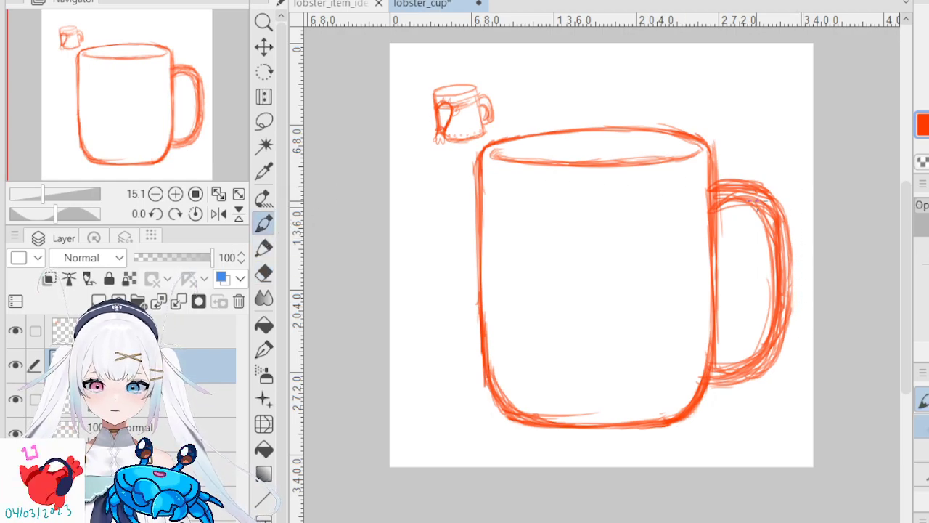
mouse_move(783, 268)
mouse_down()
mouse_move(790, 302)
mouse_move(783, 237)
mouse_move(780, 290)
mouse_move(788, 288)
mouse_move(788, 218)
mouse_move(779, 268)
mouse_move(789, 253)
mouse_move(796, 324)
mouse_up()
drag(787, 250, 783, 348)
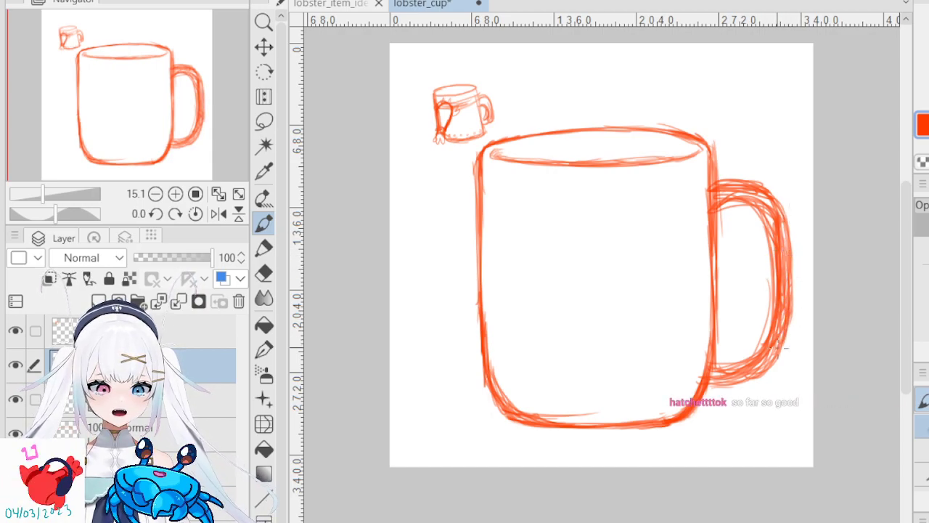
mouse_move(786, 311)
mouse_down()
mouse_move(781, 358)
mouse_move(792, 293)
mouse_move(769, 364)
mouse_move(791, 331)
mouse_move(758, 376)
mouse_move(739, 363)
mouse_up()
mouse_move(755, 208)
mouse_down()
mouse_move(762, 229)
mouse_move(781, 236)
mouse_move(761, 203)
mouse_move(718, 201)
mouse_up()
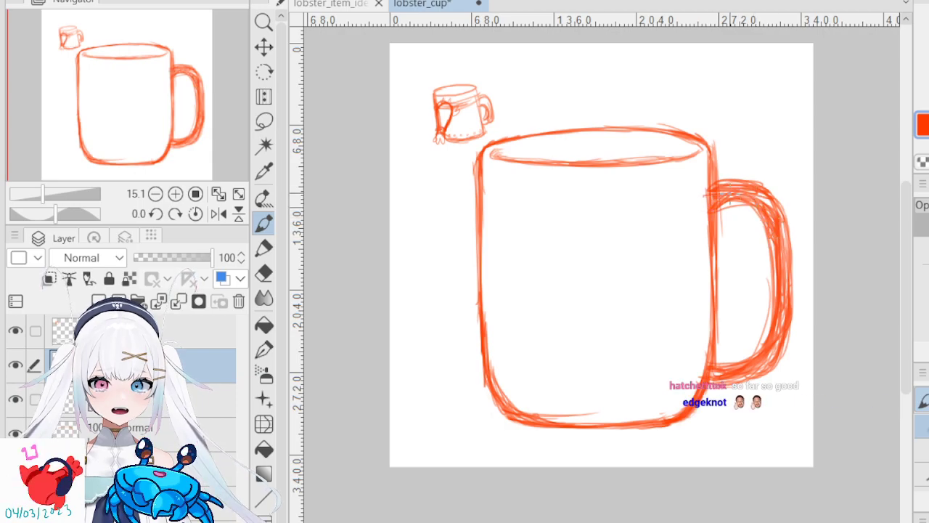
- Hide the layer below and erase the strokes between the handle's edges, leaving separate inner and outer outlines
click(263, 248)
click(265, 275)
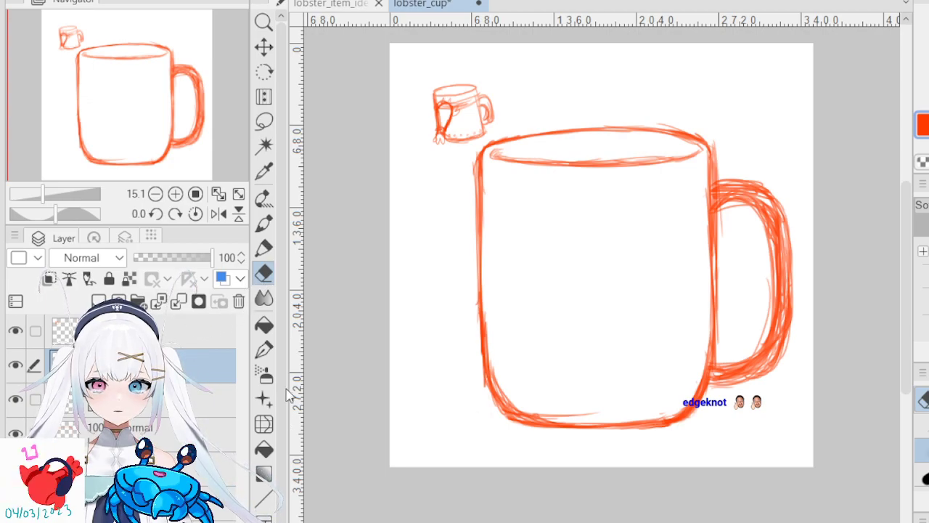
key(ctrl+v)
click(16, 399)
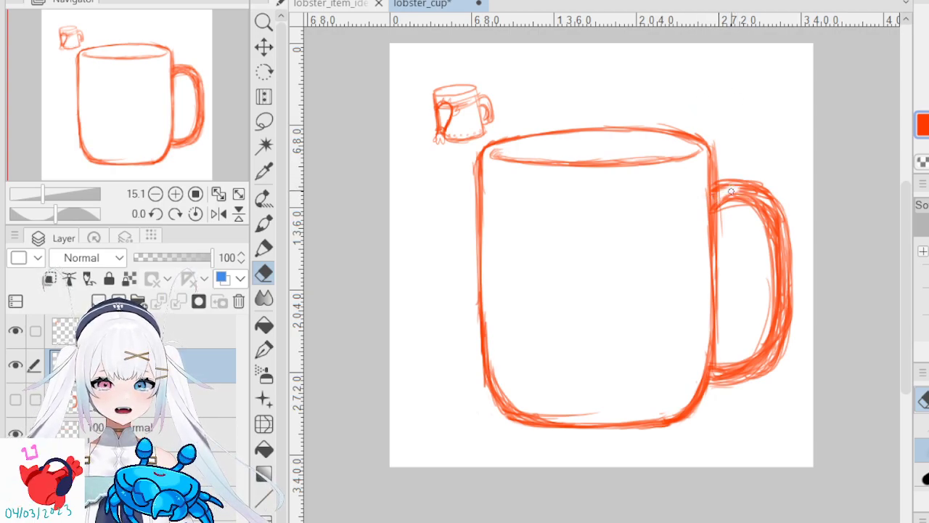
mouse_move(731, 188)
mouse_down()
mouse_move(769, 216)
mouse_move(766, 179)
mouse_move(780, 278)
mouse_move(773, 212)
mouse_move(760, 196)
mouse_move(732, 191)
mouse_move(758, 190)
mouse_move(778, 230)
mouse_move(766, 199)
mouse_move(778, 224)
mouse_move(762, 203)
mouse_up()
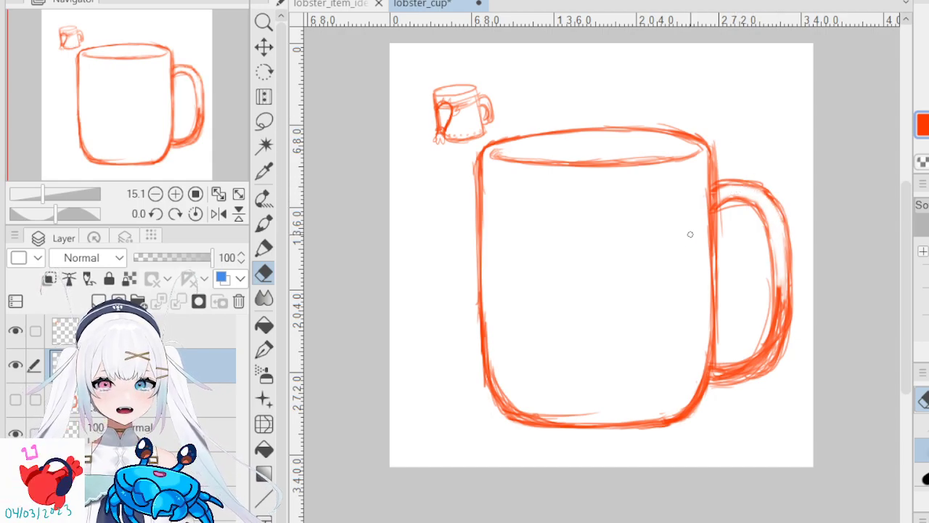
mouse_move(789, 252)
mouse_down()
mouse_move(779, 324)
mouse_move(781, 262)
mouse_move(781, 320)
mouse_up()
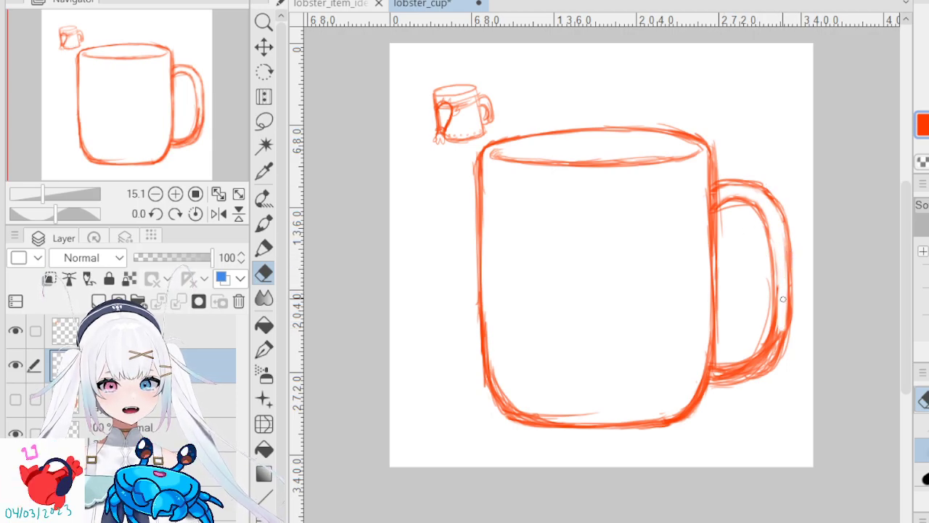
mouse_move(780, 284)
mouse_down()
mouse_move(770, 347)
mouse_move(783, 321)
mouse_move(768, 353)
mouse_up()
mouse_move(715, 377)
mouse_down()
mouse_move(745, 374)
mouse_move(717, 377)
mouse_move(757, 365)
mouse_move(777, 334)
mouse_move(761, 359)
mouse_move(724, 374)
mouse_move(756, 367)
mouse_up()
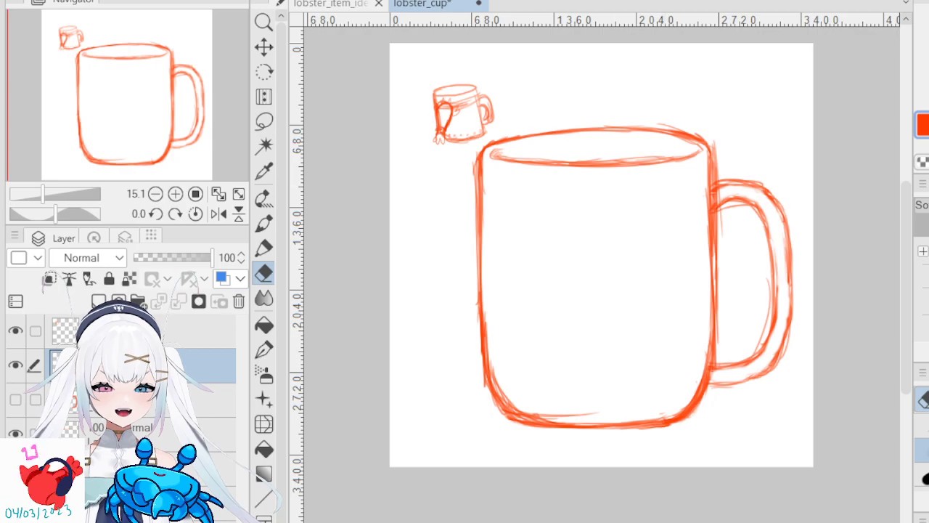
- Identify the layer holding the handle by toggling layer visibility, and erase the stray line inside the handle's inner curve
click(173, 400)
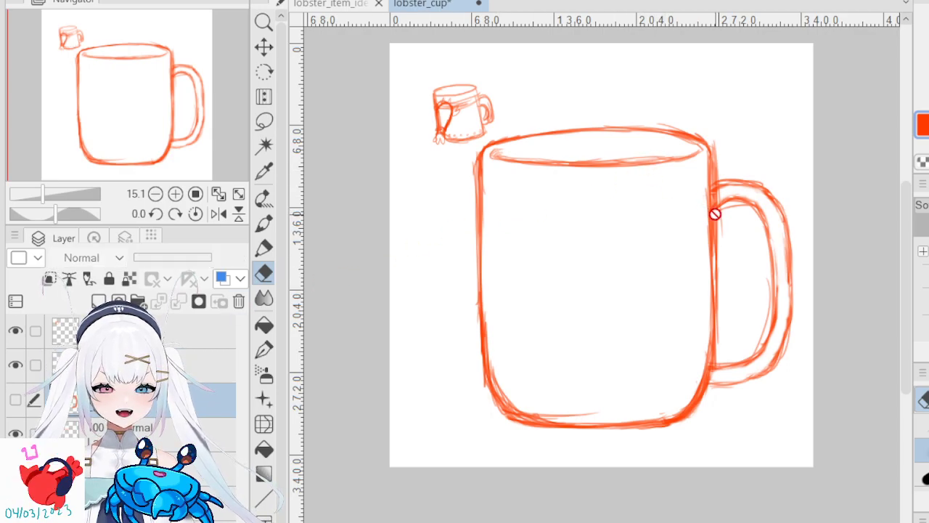
click(188, 366)
click(175, 332)
click(16, 332)
click(16, 332)
click(80, 365)
click(15, 365)
click(15, 365)
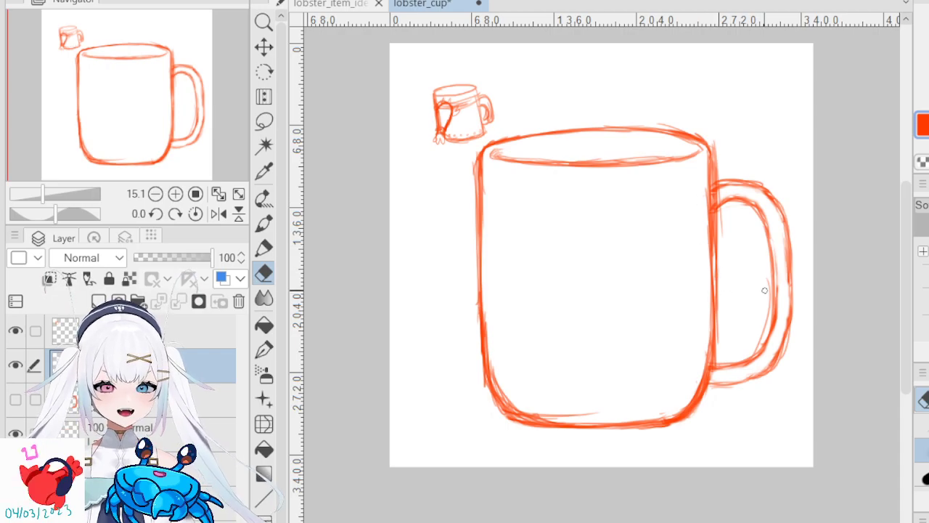
drag(766, 280, 756, 343)
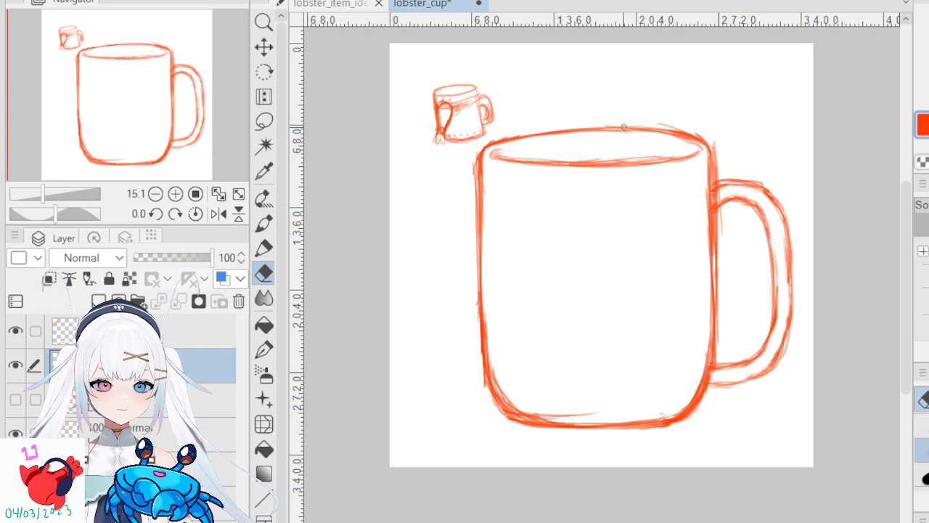
- Thin the rim's front edge by erasing the extra strokes above it on its own layer
click(151, 401)
click(190, 332)
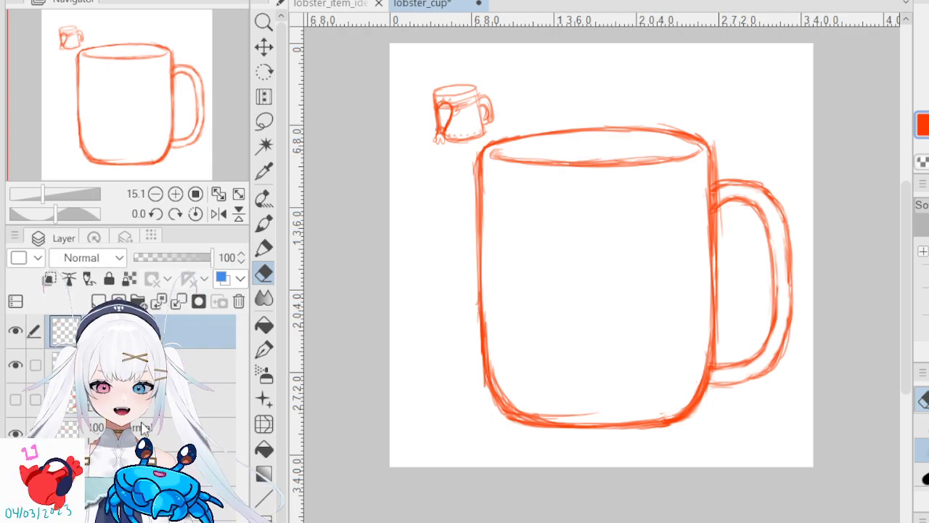
click(190, 434)
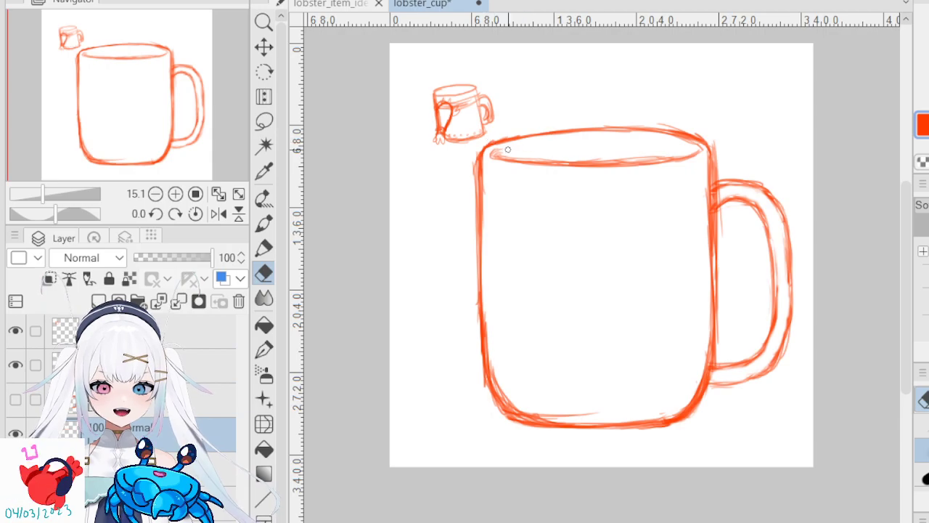
drag(528, 157, 594, 162)
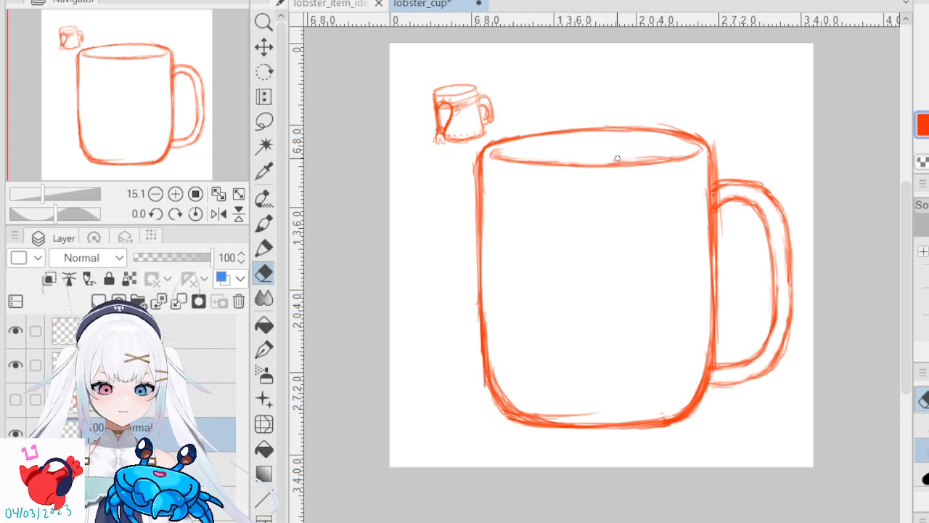
drag(631, 157, 674, 156)
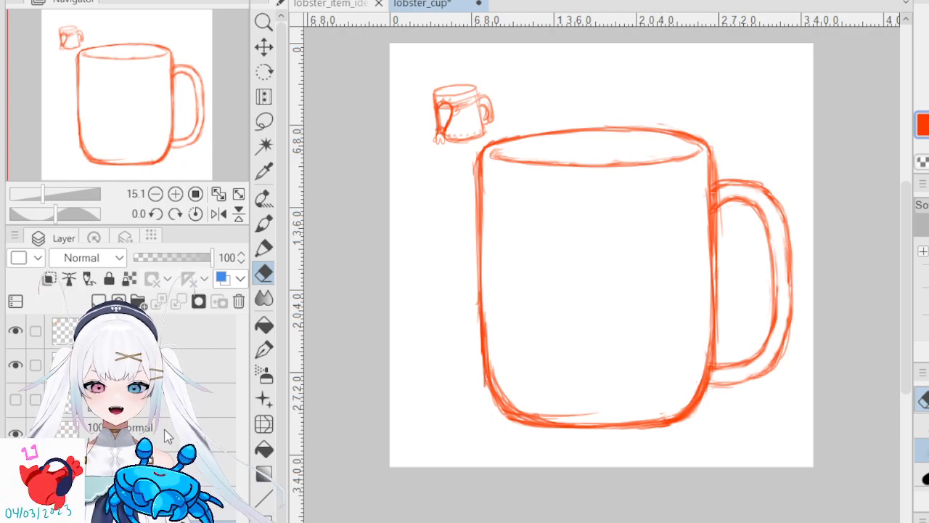
- Group the large mug's sketch layers in a new folder and collapse the folder
click(164, 402)
click(171, 466)
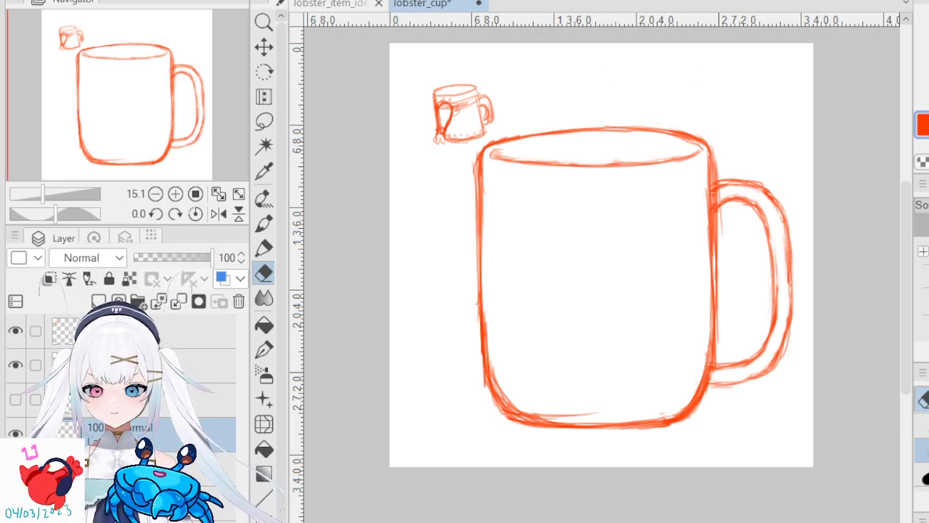
click(180, 365)
click(139, 302)
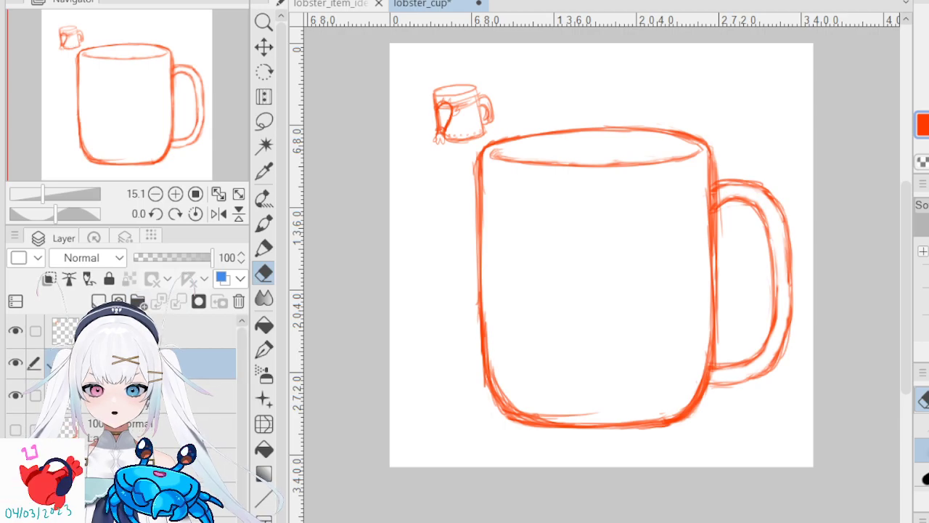
click(143, 429)
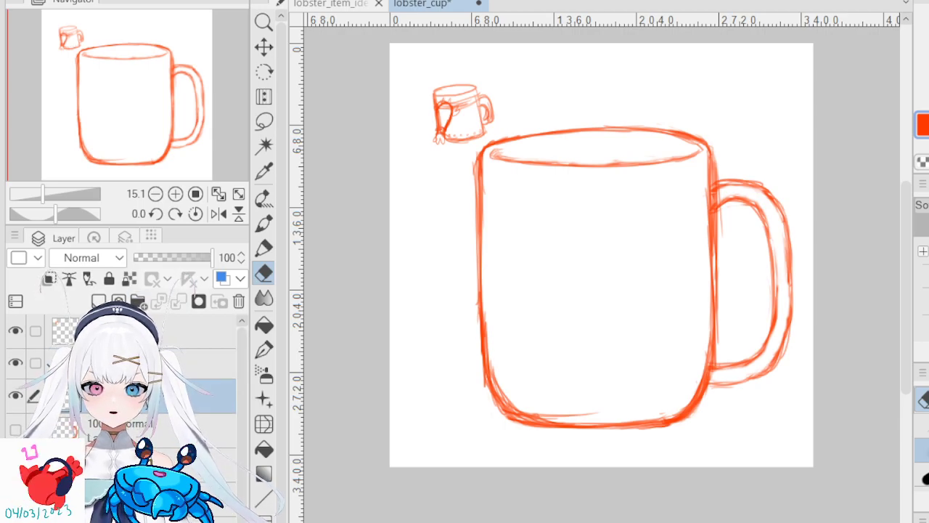
drag(160, 398, 159, 363)
click(50, 364)
- Add a layer above the folder and paint a wide, slightly curved blue band across the mug below the rim with a much larger brush
click(101, 300)
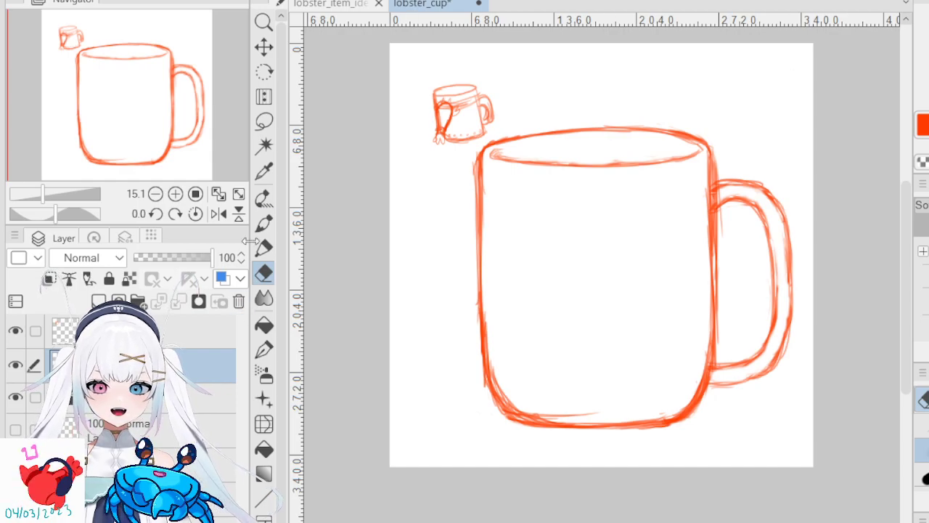
click(264, 223)
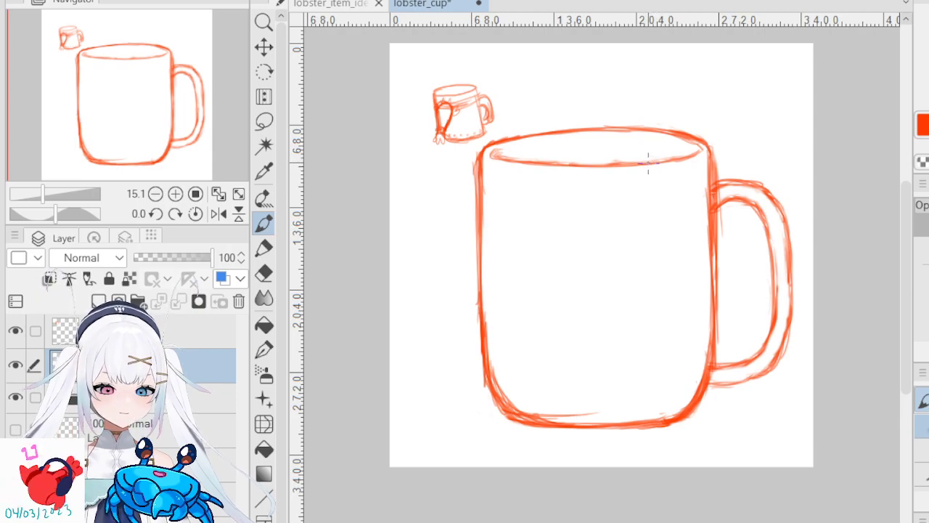
key(bracketright)
key(bracketright)
key(bracketright)
key(bracketright)
key(bracketright)
key(bracketright)
key(bracketright)
key(bracketright)
key(bracketright)
key(bracketright)
key(bracketright)
key(bracketright)
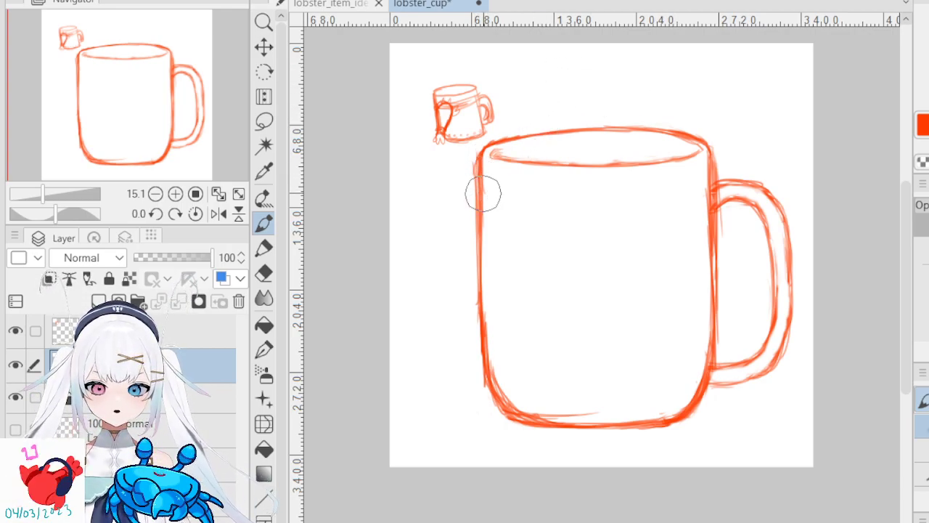
mouse_move(478, 198)
mouse_down()
mouse_move(585, 210)
mouse_move(507, 204)
mouse_move(557, 198)
mouse_move(549, 213)
mouse_move(592, 198)
mouse_move(674, 204)
mouse_move(643, 205)
mouse_move(736, 181)
mouse_move(628, 208)
mouse_move(729, 189)
mouse_move(631, 200)
mouse_move(689, 201)
mouse_move(675, 193)
mouse_move(591, 212)
mouse_move(666, 197)
mouse_move(513, 206)
mouse_move(598, 207)
mouse_move(517, 196)
mouse_move(556, 211)
mouse_move(515, 198)
mouse_move(475, 209)
mouse_move(507, 206)
mouse_move(455, 205)
mouse_move(520, 205)
mouse_move(451, 199)
mouse_move(532, 209)
mouse_up()
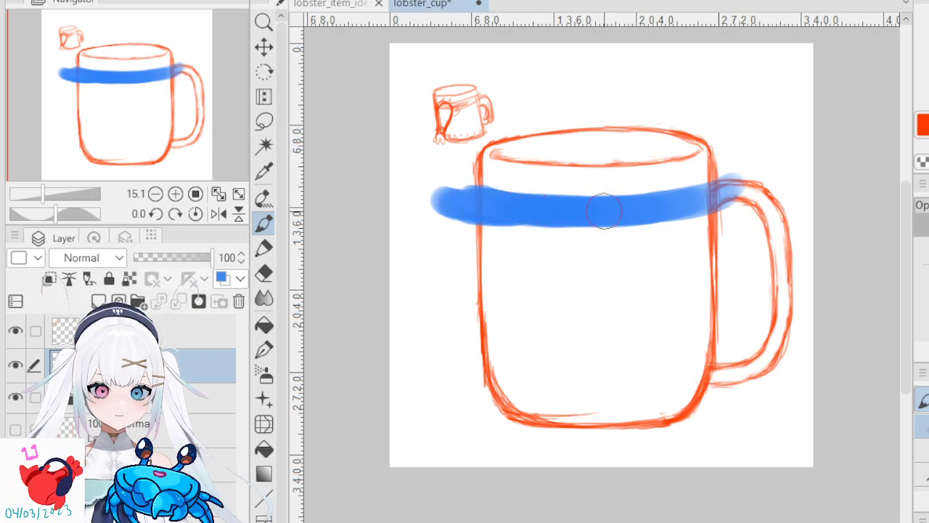
mouse_move(624, 200)
mouse_down()
mouse_move(741, 182)
mouse_move(705, 187)
mouse_up()
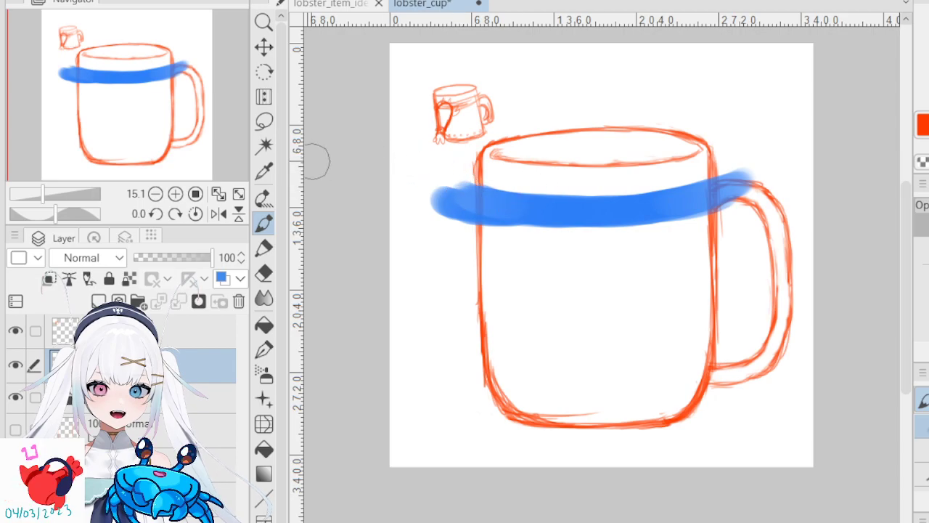
- Trim both ends of the blue band to the mug's side outlines with an enlarged hard eraser
click(263, 273)
mouse_move(443, 202)
mouse_down()
mouse_move(432, 200)
mouse_move(435, 190)
mouse_up()
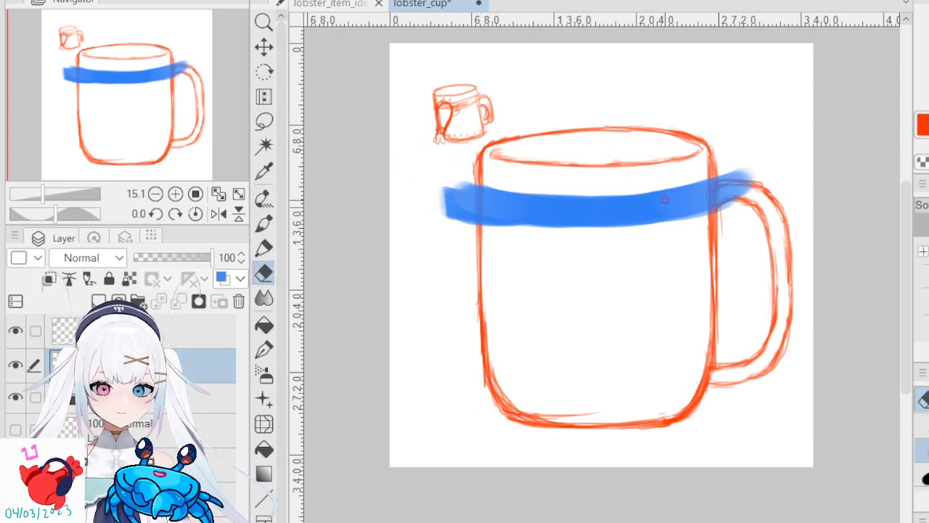
mouse_move(450, 220)
mouse_down()
mouse_move(514, 237)
mouse_move(488, 229)
mouse_up()
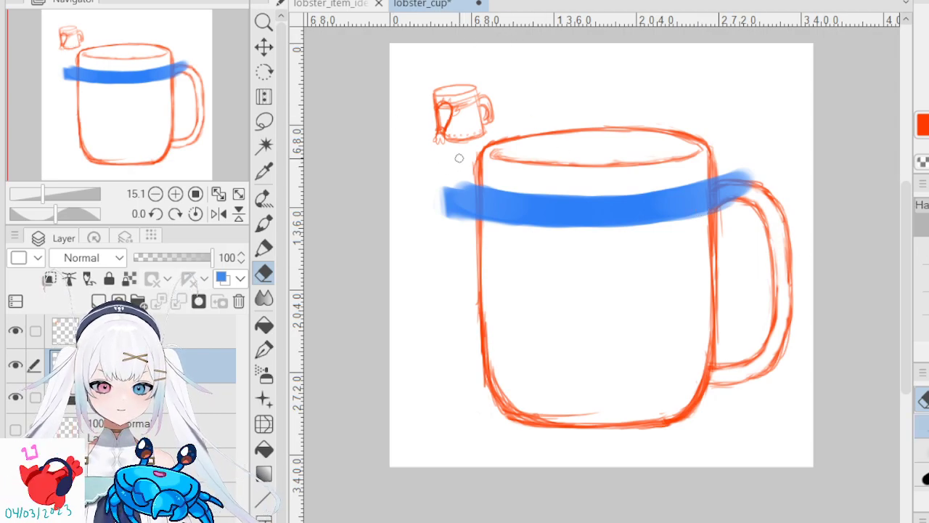
key(])
key(])
key(])
key(])
key(])
key(])
key(])
mouse_move(440, 177)
mouse_down()
mouse_move(462, 238)
mouse_move(470, 181)
mouse_move(461, 211)
mouse_up()
mouse_move(716, 150)
mouse_down()
mouse_move(748, 181)
mouse_move(729, 158)
mouse_move(719, 170)
mouse_move(725, 227)
mouse_up()
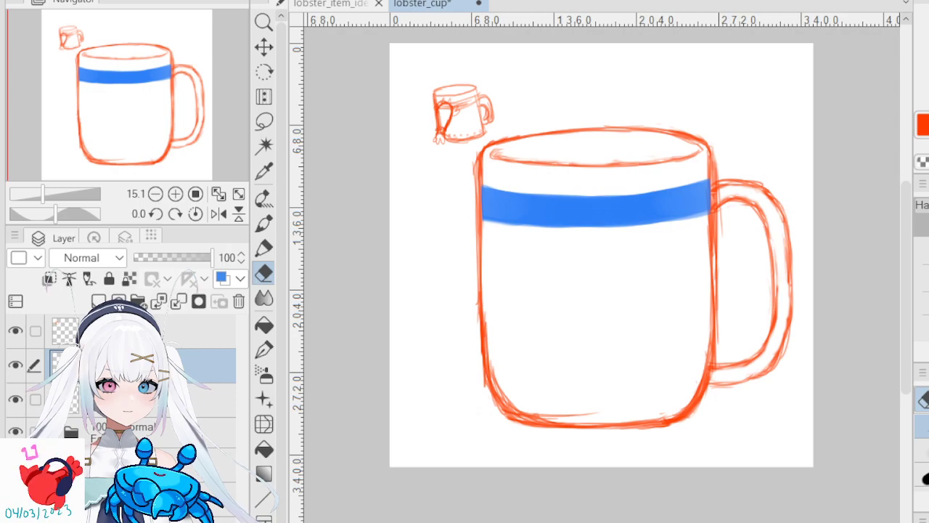
- Paint the lobster's thick green teardrop-shaped body outline below the blue band, along the mug's left side
click(264, 222)
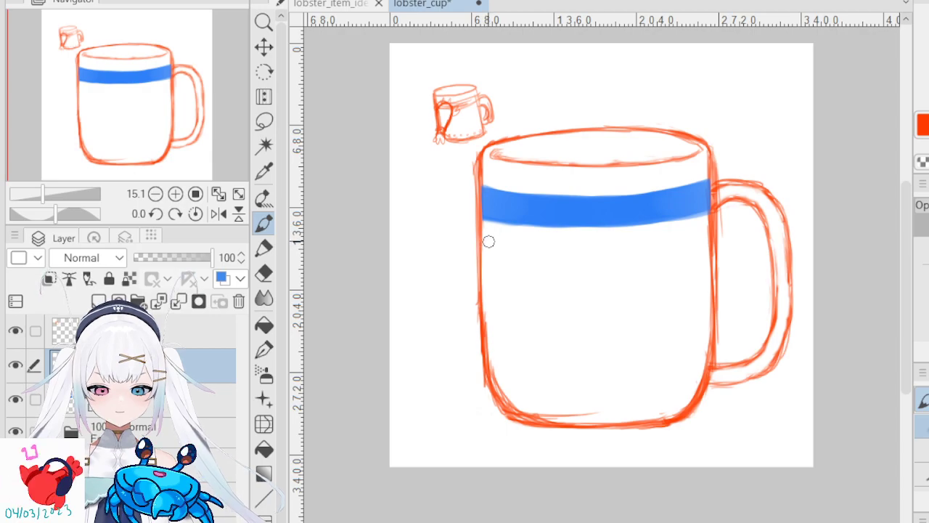
mouse_move(480, 261)
mouse_down()
mouse_move(492, 234)
mouse_move(534, 236)
mouse_move(536, 257)
mouse_move(551, 253)
mouse_move(545, 304)
mouse_up()
mouse_move(551, 263)
mouse_down()
mouse_move(533, 315)
mouse_move(502, 361)
mouse_up()
mouse_move(517, 228)
mouse_down()
mouse_move(554, 281)
mouse_move(486, 250)
mouse_move(479, 297)
mouse_up()
drag(481, 260, 482, 338)
mouse_move(480, 282)
mouse_down()
mouse_move(481, 359)
mouse_move(487, 336)
mouse_up()
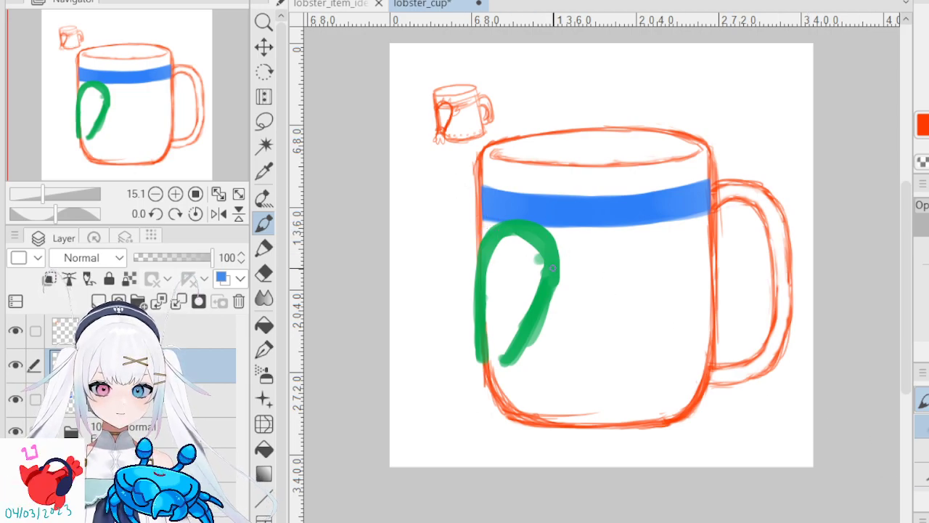
- Add a raised claw beside the lobster's body and sketch the tail segment with a first narrow fin beneath it
mouse_move(560, 270)
mouse_down()
mouse_move(578, 243)
mouse_move(587, 265)
mouse_move(596, 251)
mouse_move(599, 275)
mouse_move(550, 311)
mouse_up()
mouse_move(565, 259)
mouse_down()
mouse_move(585, 238)
mouse_move(583, 260)
mouse_move(589, 255)
mouse_move(596, 275)
mouse_move(553, 303)
mouse_move(582, 283)
mouse_move(560, 253)
mouse_up()
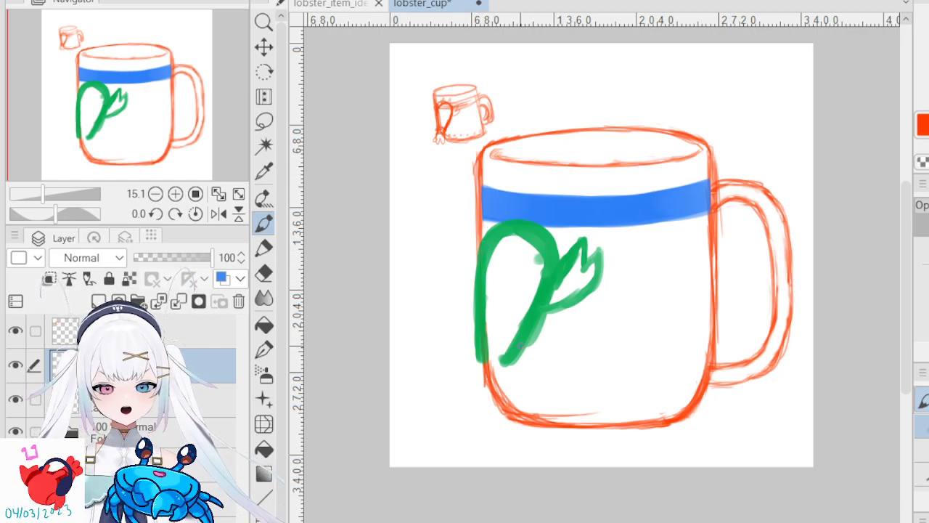
mouse_move(501, 366)
mouse_down()
mouse_move(517, 346)
mouse_move(496, 372)
mouse_up()
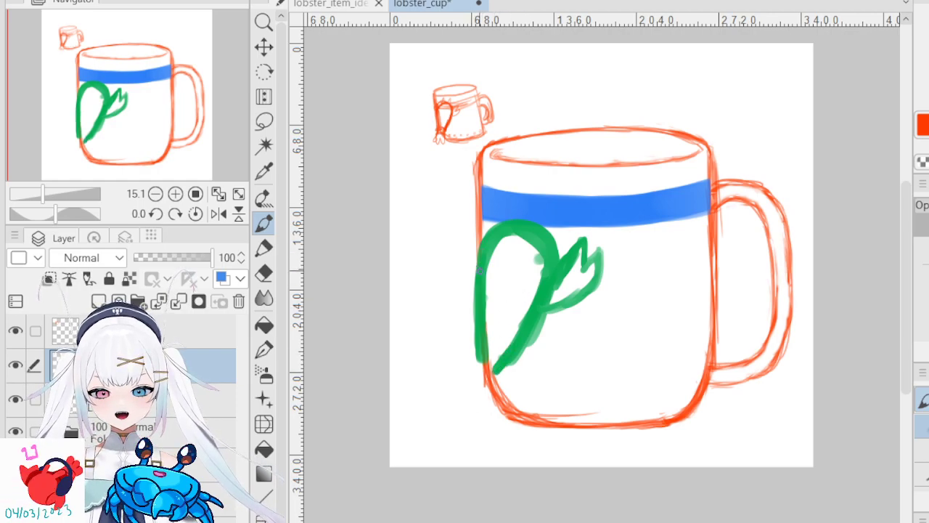
mouse_move(486, 341)
mouse_down()
mouse_move(517, 342)
mouse_move(494, 334)
mouse_move(511, 335)
mouse_move(482, 356)
mouse_move(502, 371)
mouse_up()
drag(484, 331, 504, 334)
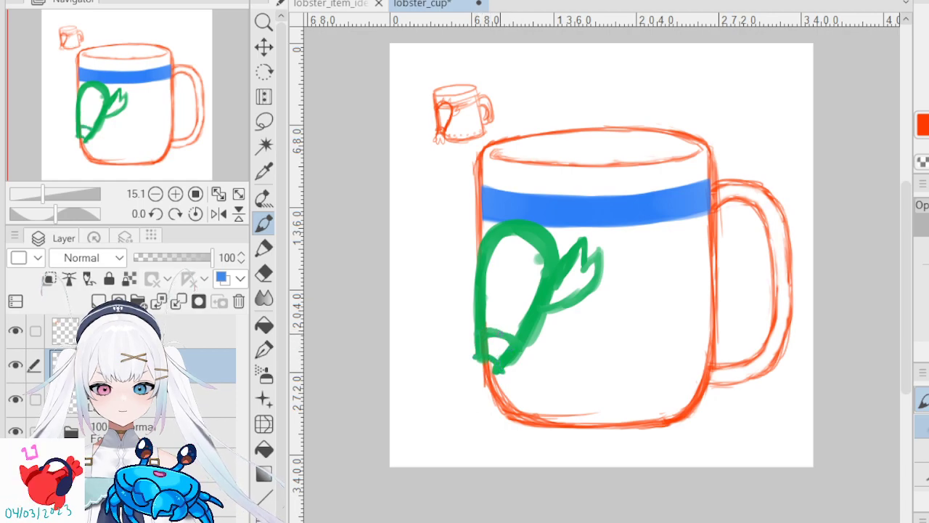
drag(502, 370, 501, 390)
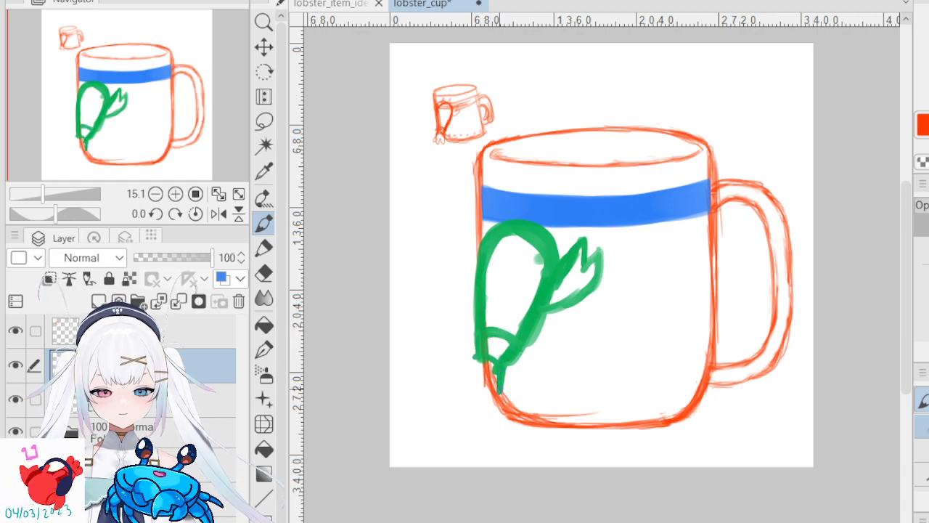
mouse_move(501, 405)
mouse_down()
mouse_move(501, 379)
mouse_move(488, 386)
mouse_up()
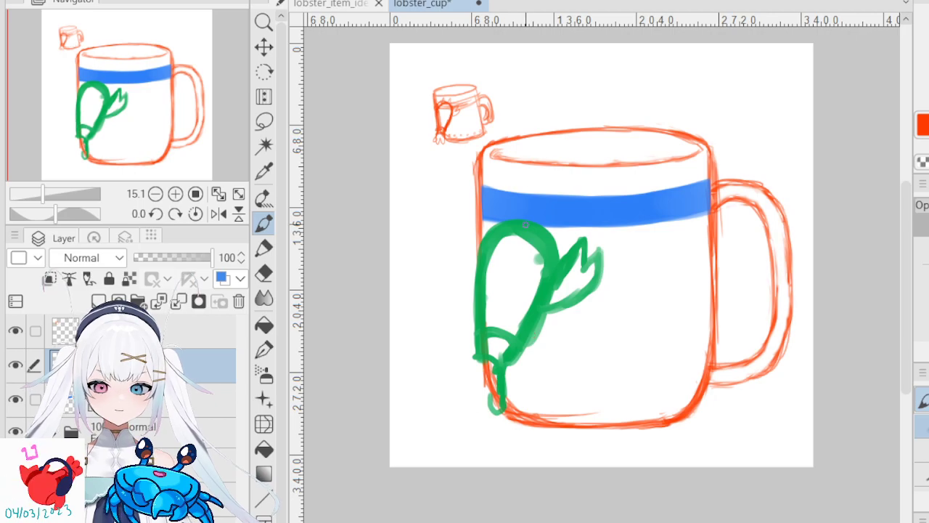
- Scale the green lobster sketch down slightly and shift it left over the mug's side outline
key(ctrl+t)
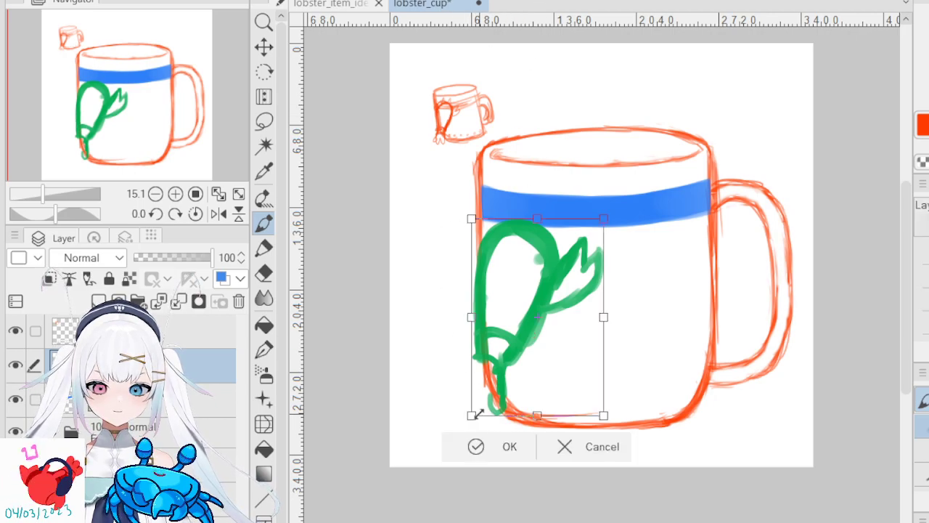
drag(477, 418, 478, 401)
drag(527, 322, 519, 322)
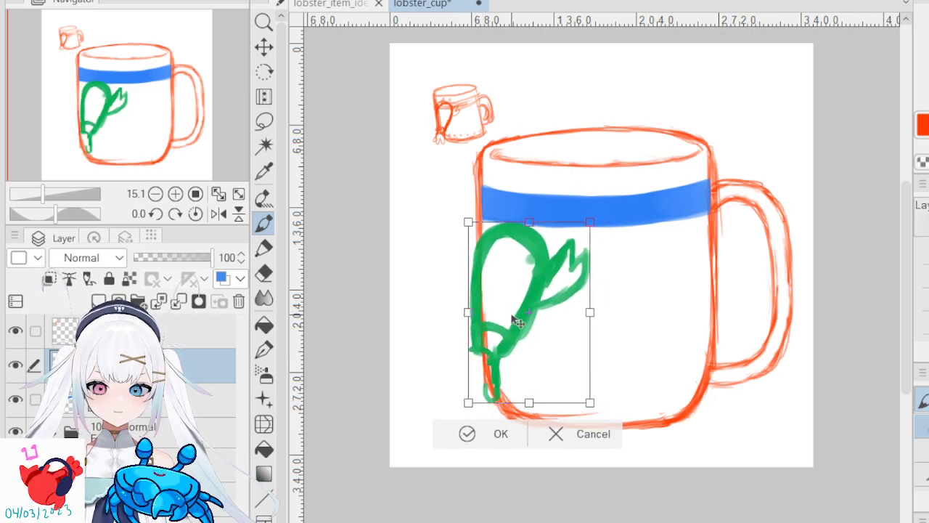
click(466, 434)
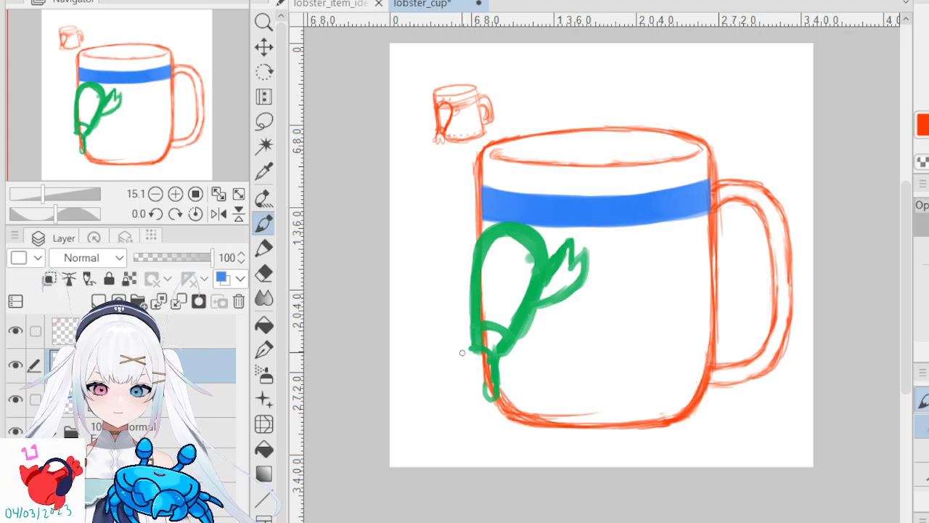
- Paint the remaining tail fins beside the first one and hollow them into outlines with the soft eraser
mouse_move(470, 352)
mouse_down()
mouse_move(458, 372)
mouse_move(476, 367)
mouse_move(479, 355)
mouse_move(481, 376)
mouse_move(485, 353)
mouse_move(470, 394)
mouse_up()
mouse_move(485, 356)
mouse_down()
mouse_move(477, 394)
mouse_move(497, 392)
mouse_up()
click(264, 272)
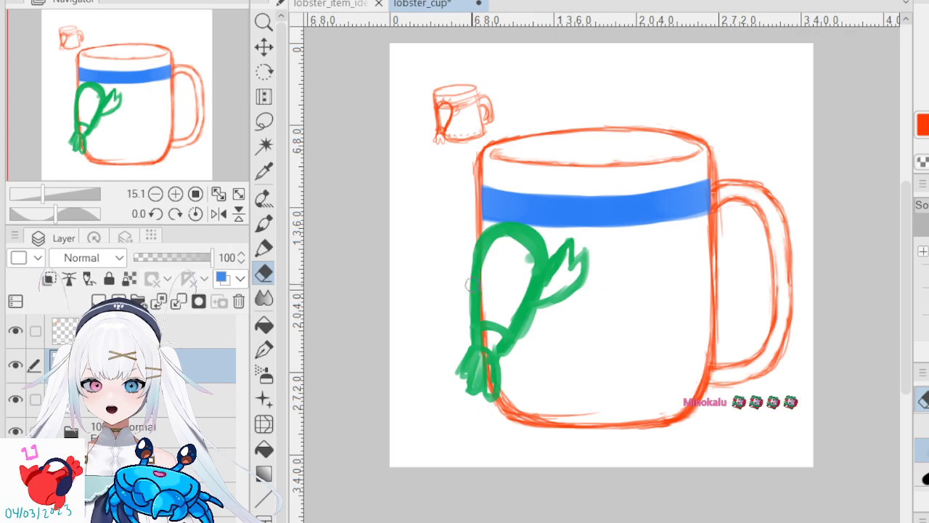
drag(479, 387, 479, 358)
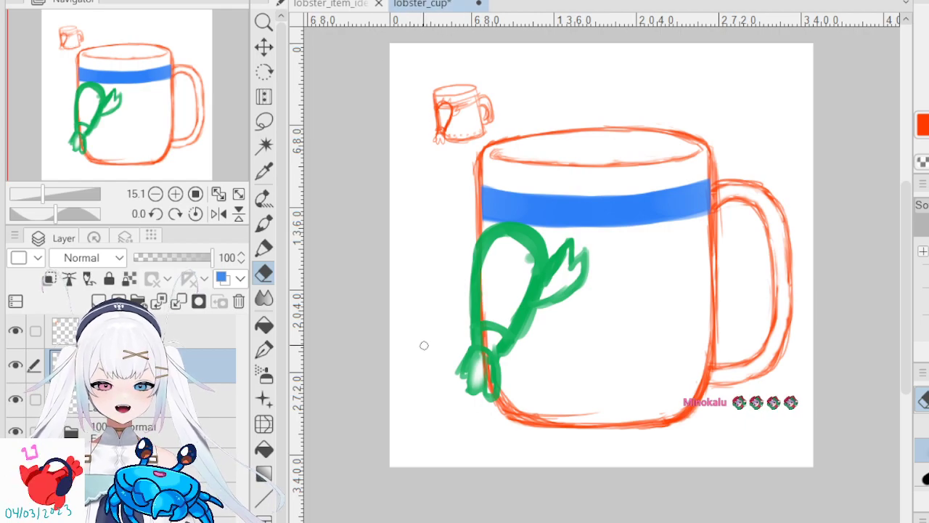
drag(466, 369, 472, 356)
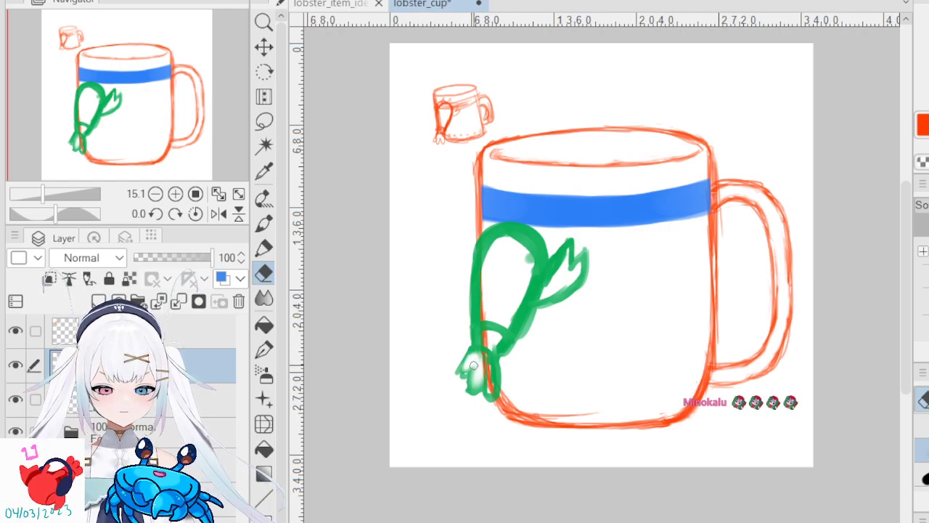
click(266, 349)
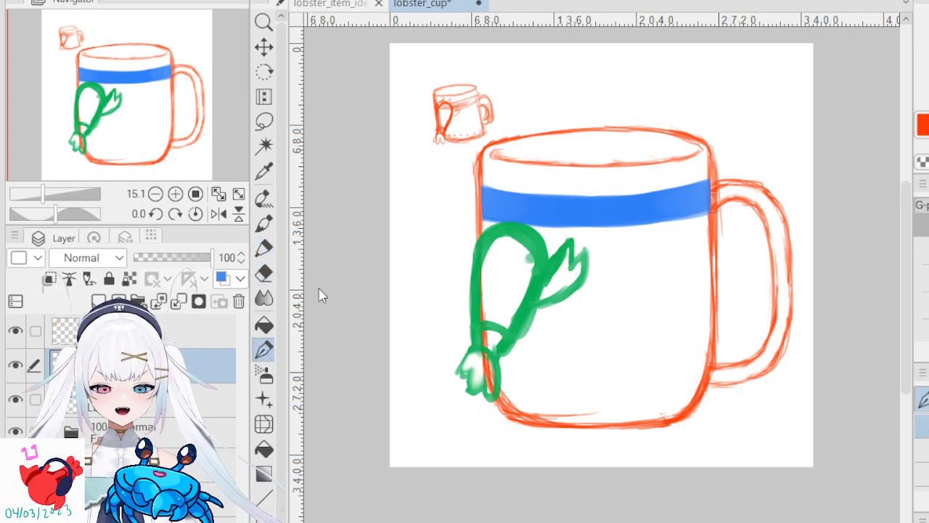
click(264, 222)
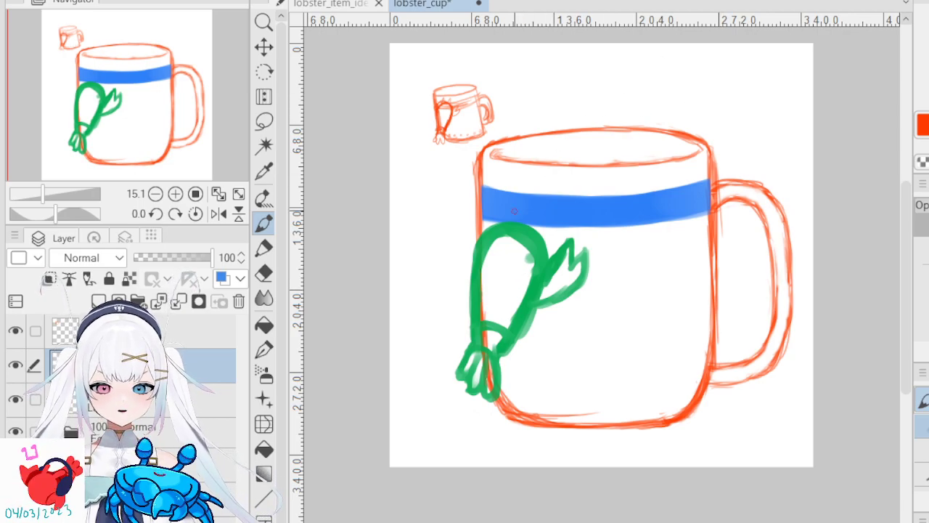
- Slim and smooth the outer left edge of the lobster's body, and paint two antennae across the blue band
click(264, 272)
mouse_move(460, 256)
mouse_down()
mouse_move(467, 304)
mouse_move(465, 255)
mouse_move(470, 314)
mouse_up()
drag(471, 272, 468, 325)
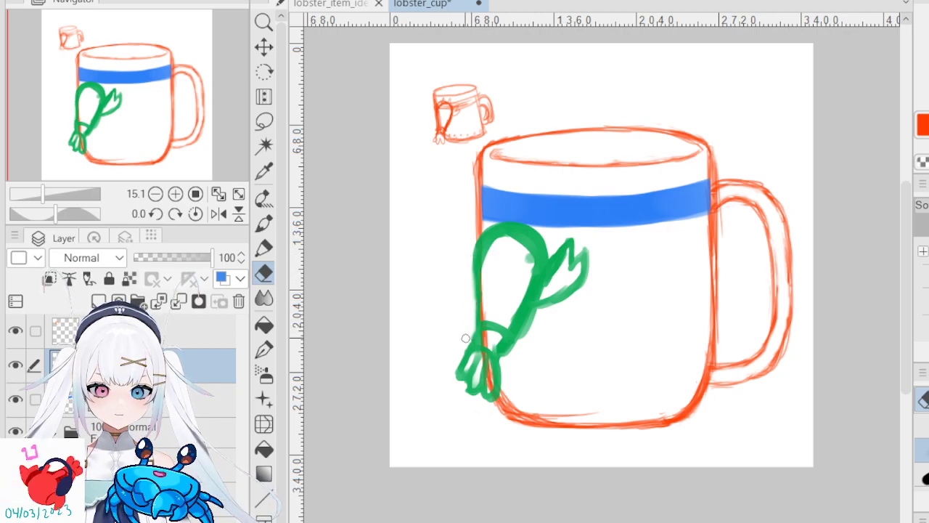
key(p)
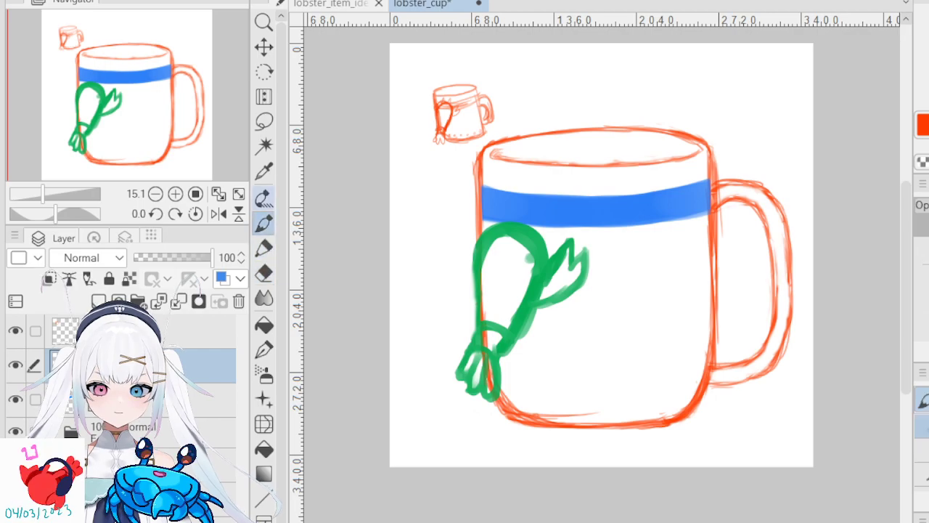
mouse_move(476, 289)
mouse_down()
mouse_move(479, 311)
mouse_move(474, 256)
mouse_up()
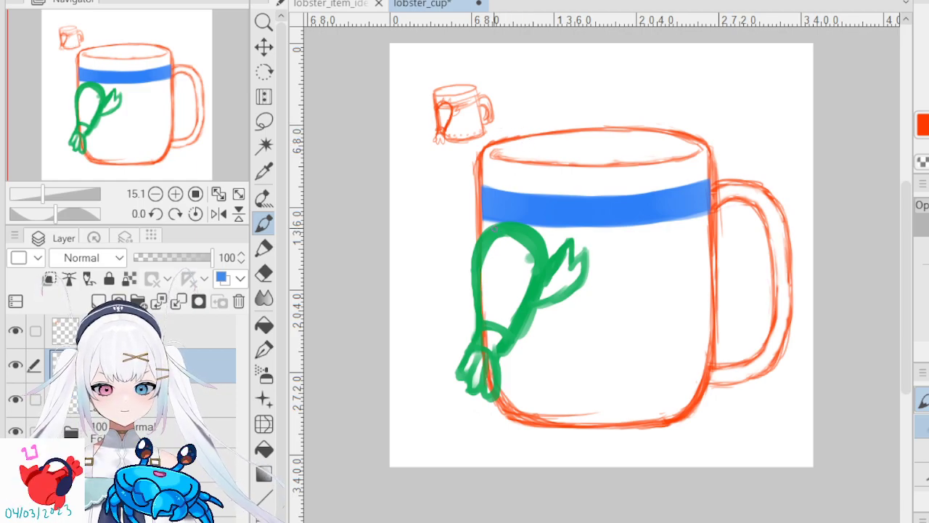
mouse_move(493, 199)
mouse_down()
mouse_move(499, 225)
mouse_move(542, 192)
mouse_up()
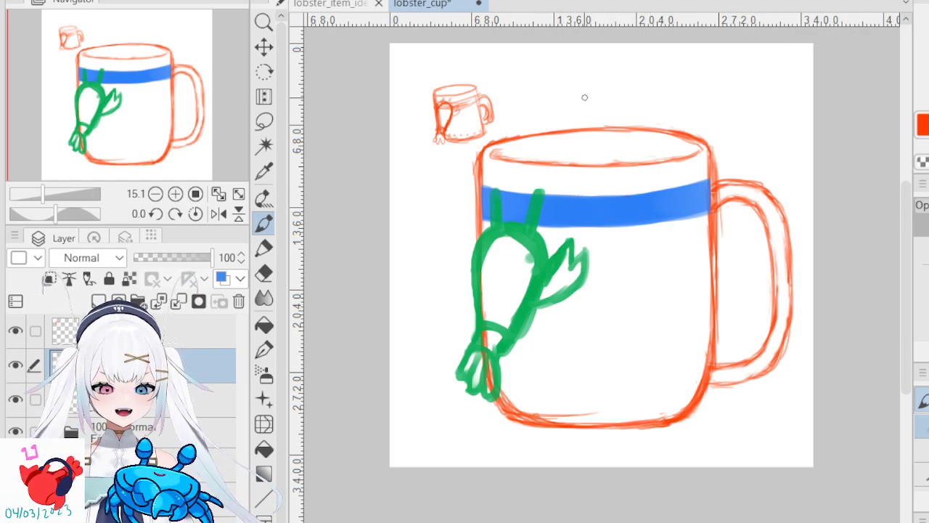
- Add a new top layer and sketch two tiny green mugs above the large one to show lobster placement
click(98, 301)
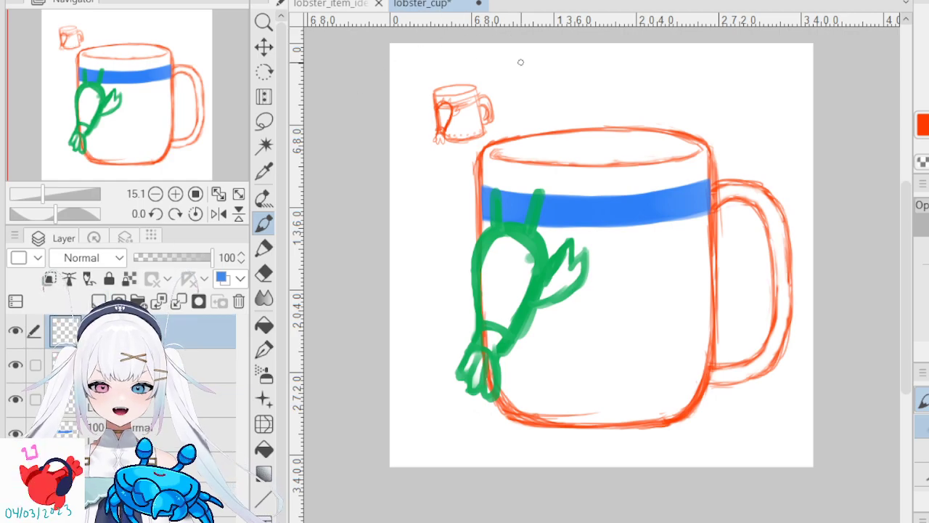
mouse_move(533, 80)
mouse_down()
mouse_move(533, 105)
mouse_move(535, 75)
mouse_move(563, 109)
mouse_move(532, 109)
mouse_move(546, 103)
mouse_up()
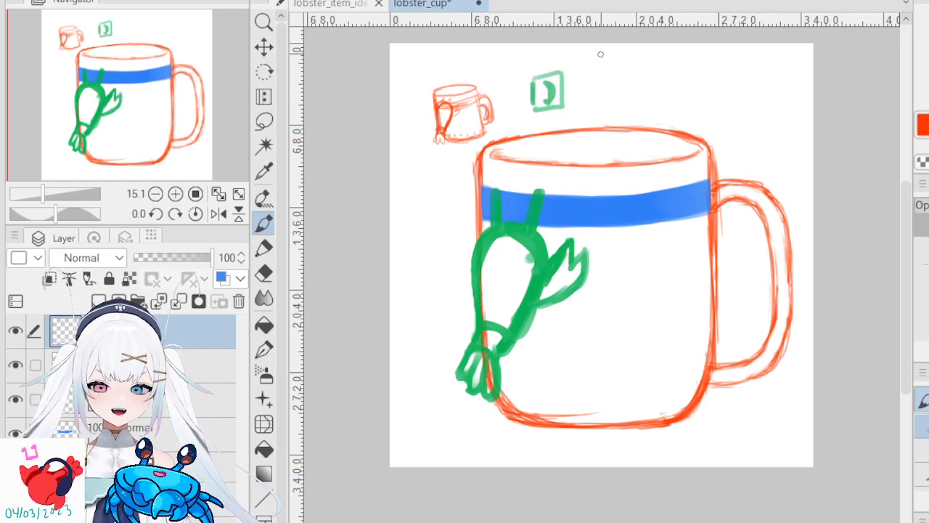
mouse_move(587, 71)
mouse_down()
mouse_move(616, 82)
mouse_move(592, 98)
mouse_move(592, 67)
mouse_move(614, 75)
mouse_move(615, 100)
mouse_move(595, 96)
mouse_move(589, 70)
mouse_move(588, 81)
mouse_move(617, 70)
mouse_move(618, 91)
mouse_move(618, 71)
mouse_move(628, 93)
mouse_move(617, 74)
mouse_up()
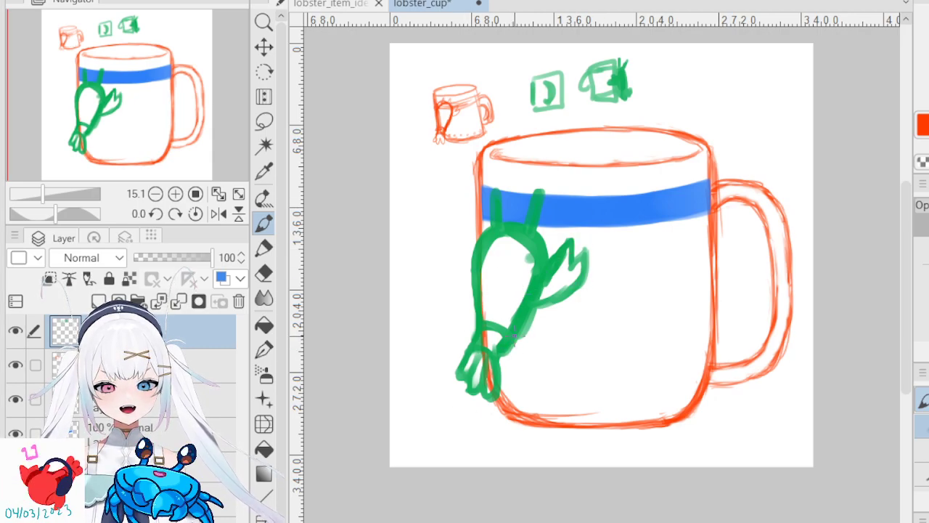
- Thicken the lower tip of the lobster's rightmost tail fin and switch to the hard eraser
mouse_move(487, 400)
mouse_down()
mouse_move(506, 383)
mouse_move(502, 356)
mouse_move(505, 394)
mouse_move(489, 401)
mouse_move(485, 354)
mouse_move(481, 399)
mouse_move(469, 395)
mouse_move(476, 372)
mouse_up()
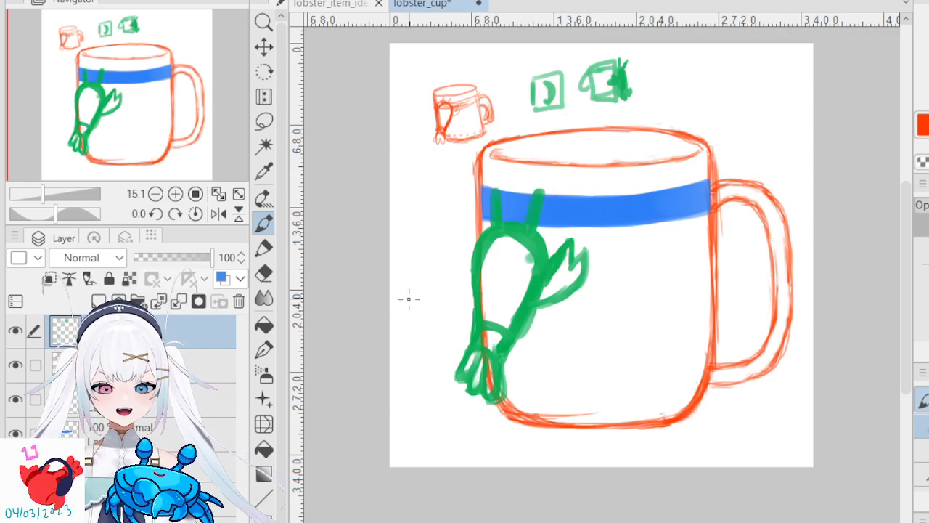
click(263, 273)
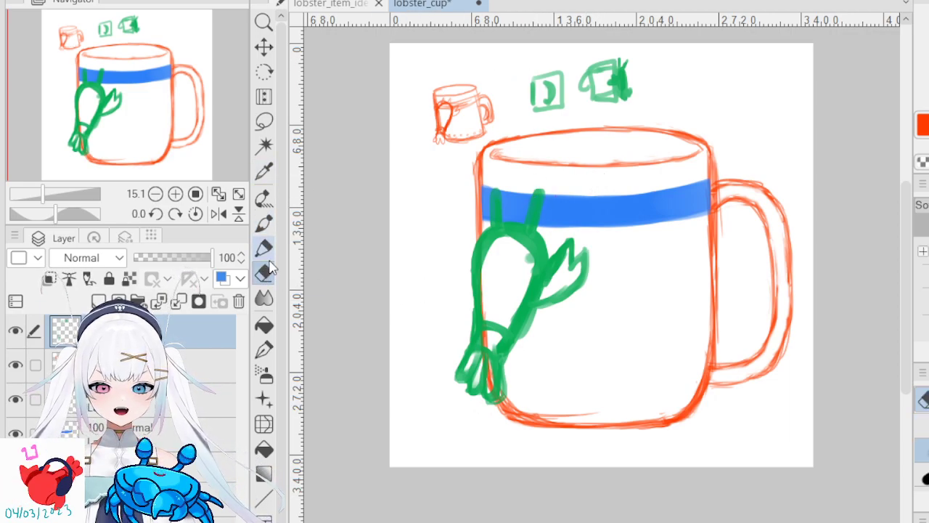
click(923, 426)
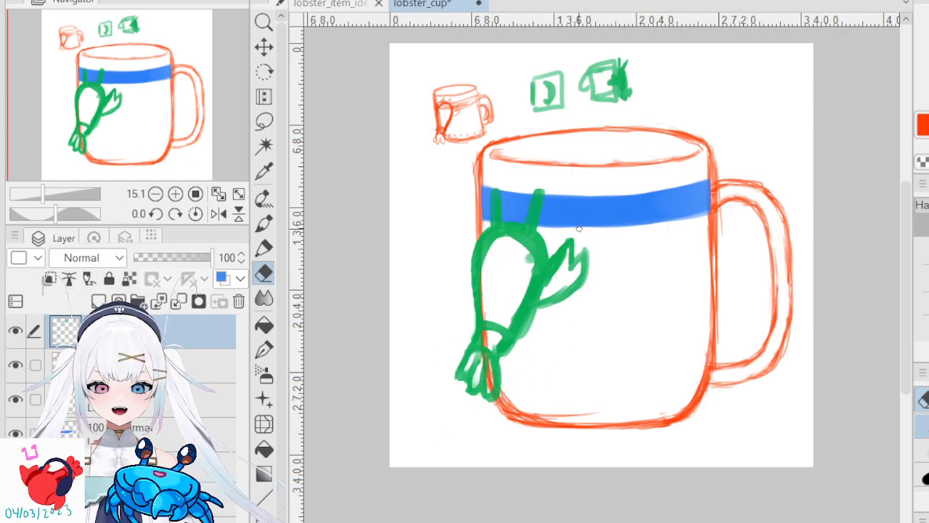
key(m)
mouse_move(461, 276)
mouse_down()
mouse_move(548, 428)
mouse_move(501, 254)
mouse_up()
click(228, 396)
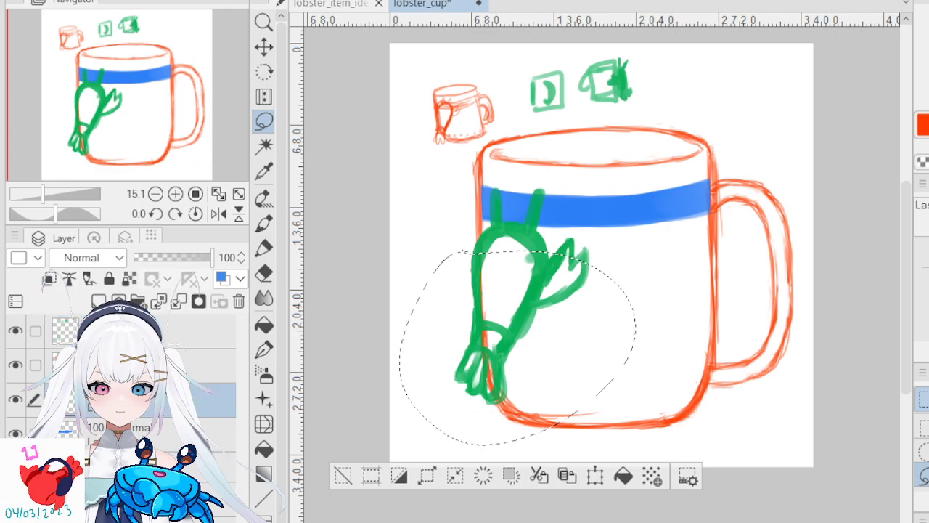
click(218, 331)
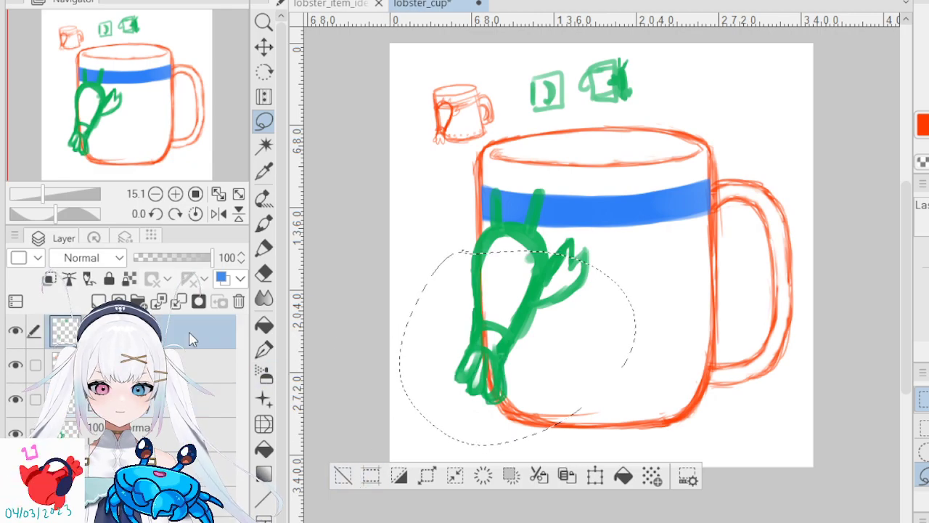
click(344, 475)
- Trim the lobster's right antenna tip and body edge with the hard eraser on the lobster's layer
click(211, 427)
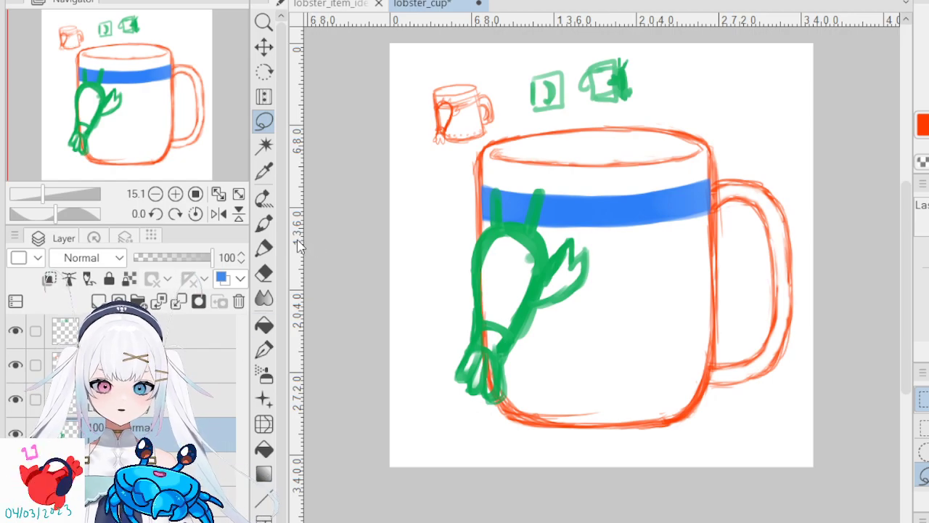
click(264, 272)
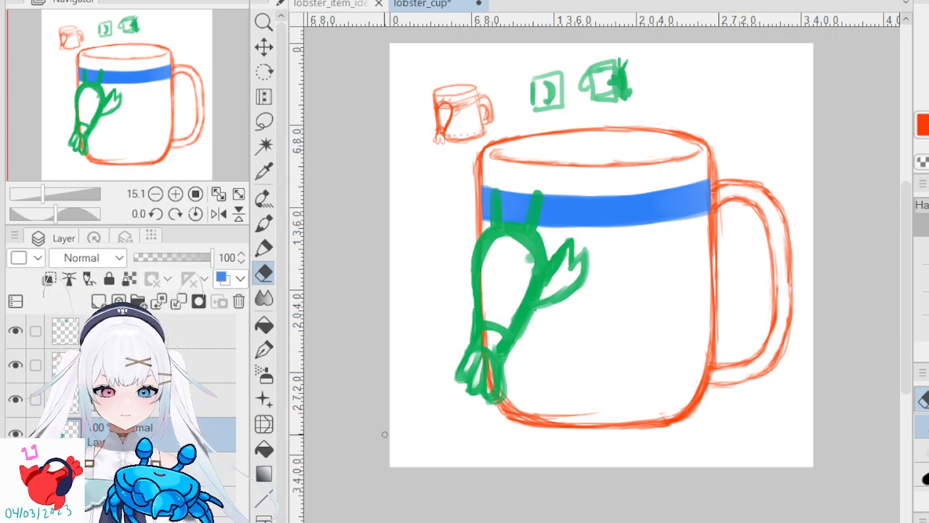
- Create a new layer folder and move the ref layer above it, directly beneath the top sketch layer
click(206, 366)
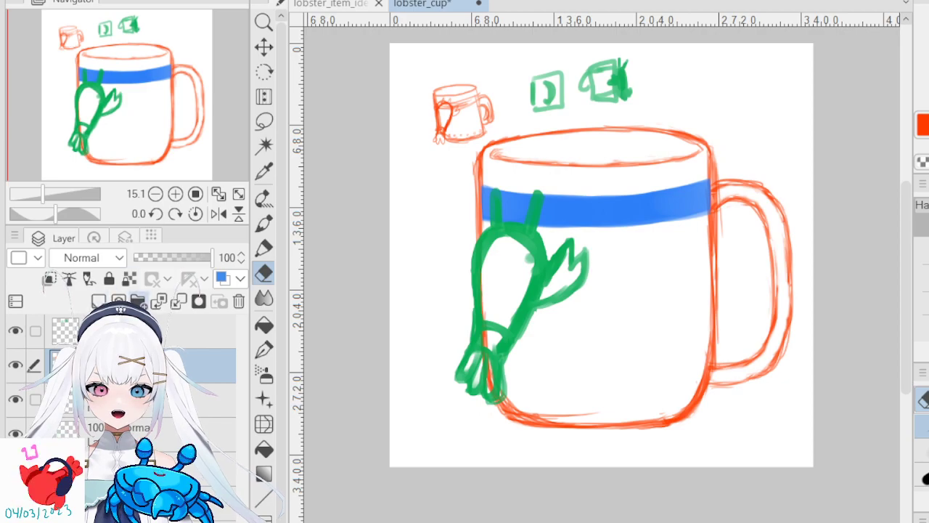
click(207, 399)
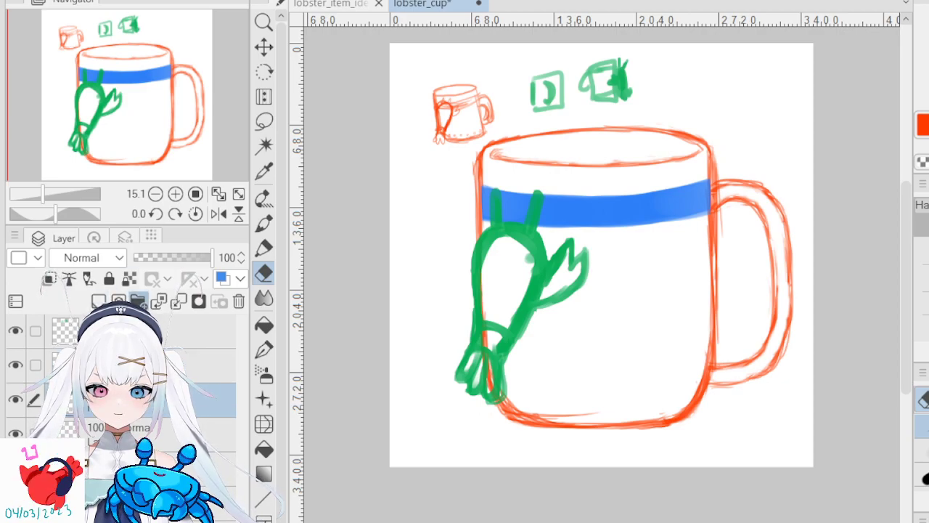
click(138, 300)
click(207, 430)
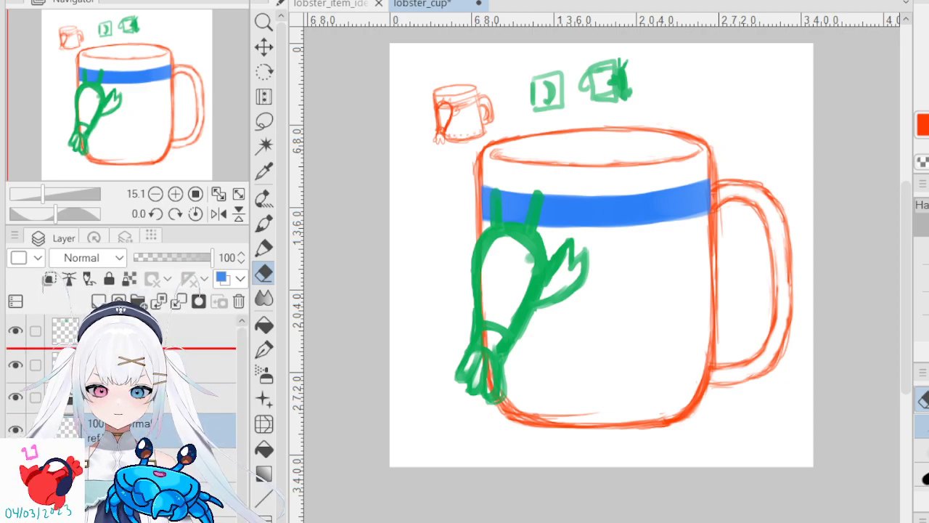
drag(207, 430, 207, 349)
click(207, 332)
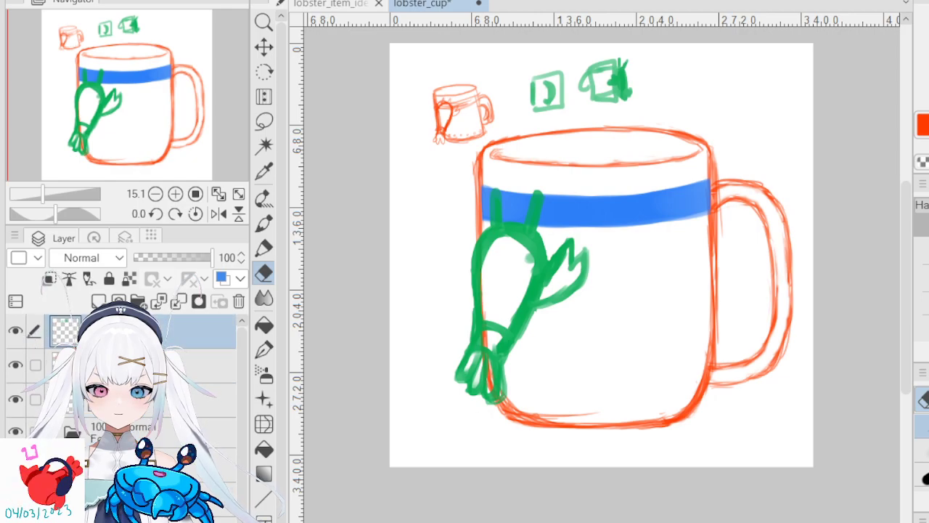
click(218, 465)
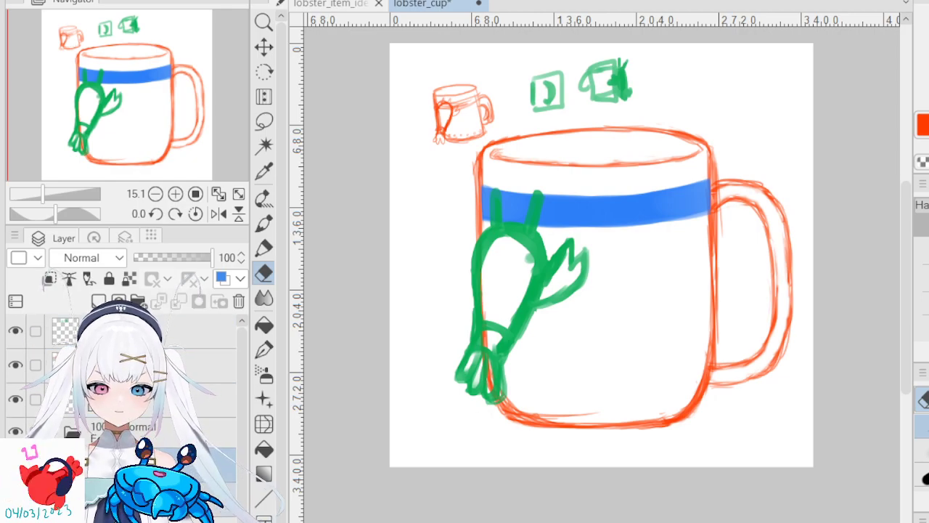
click(57, 434)
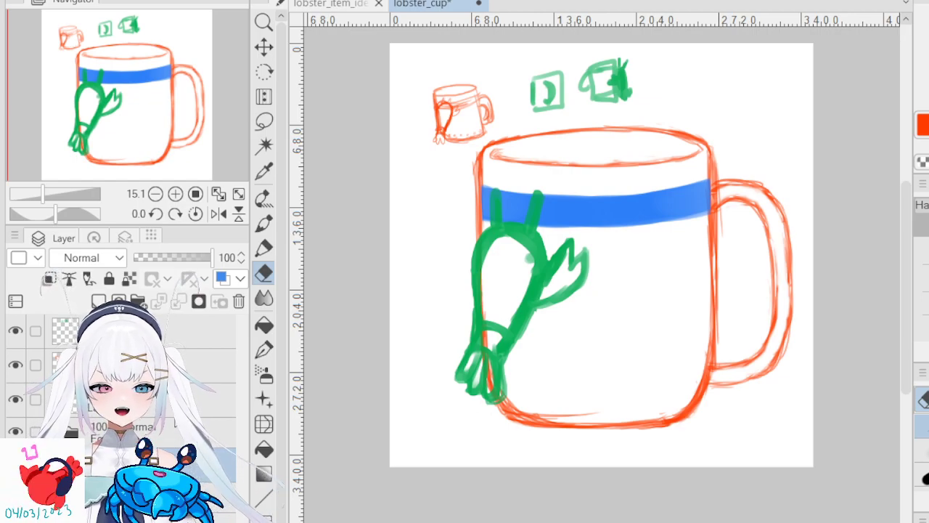
- On the selected sketch layer, paint six alternating teal and pink dots from the mug's lower handle-side edge toward the middle
click(210, 399)
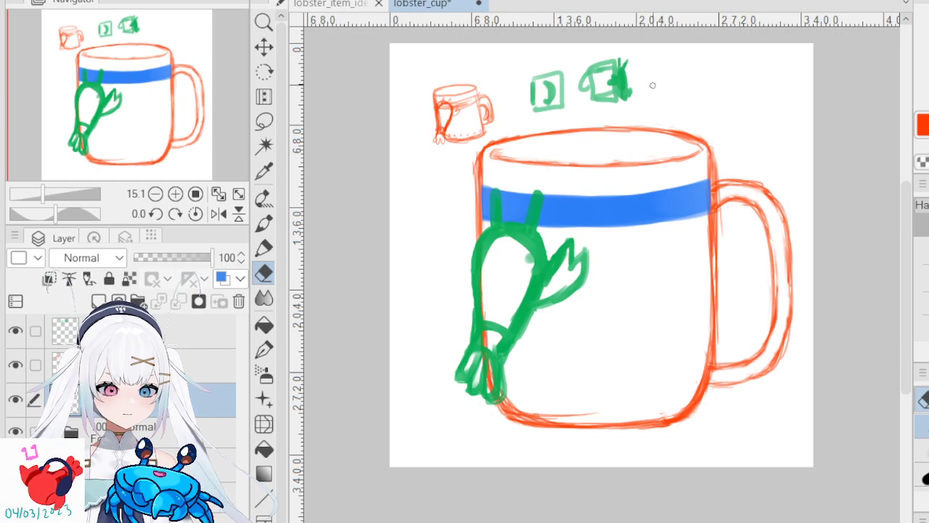
scroll(550, 404, up, 4)
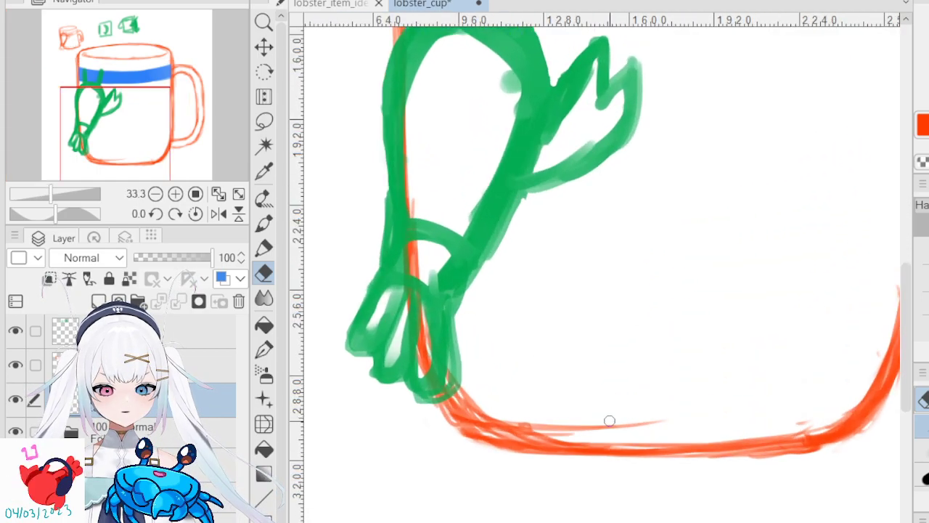
drag(668, 393, 629, 392)
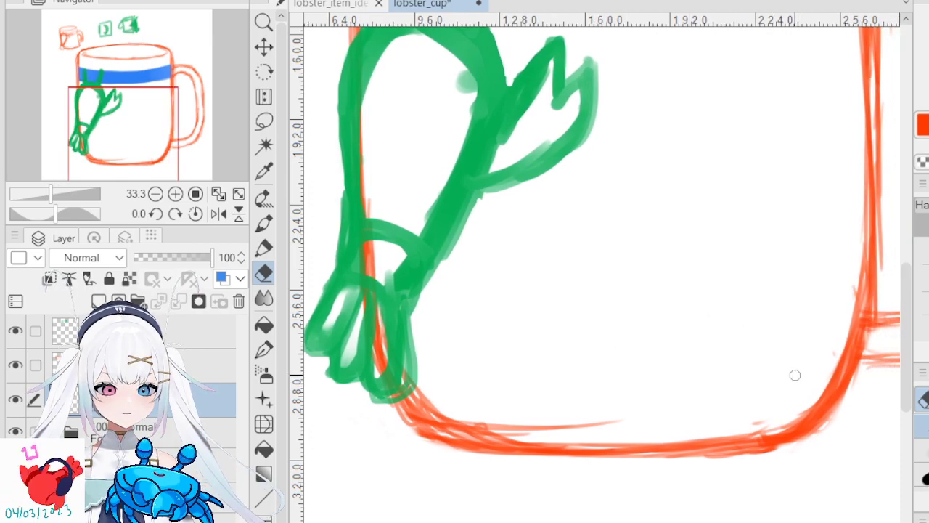
click(264, 222)
drag(779, 376, 781, 379)
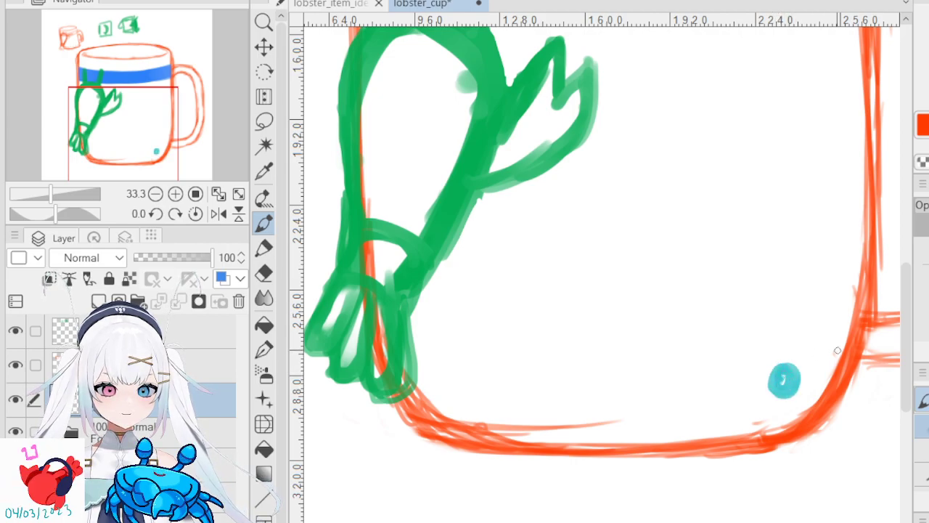
drag(839, 355, 835, 367)
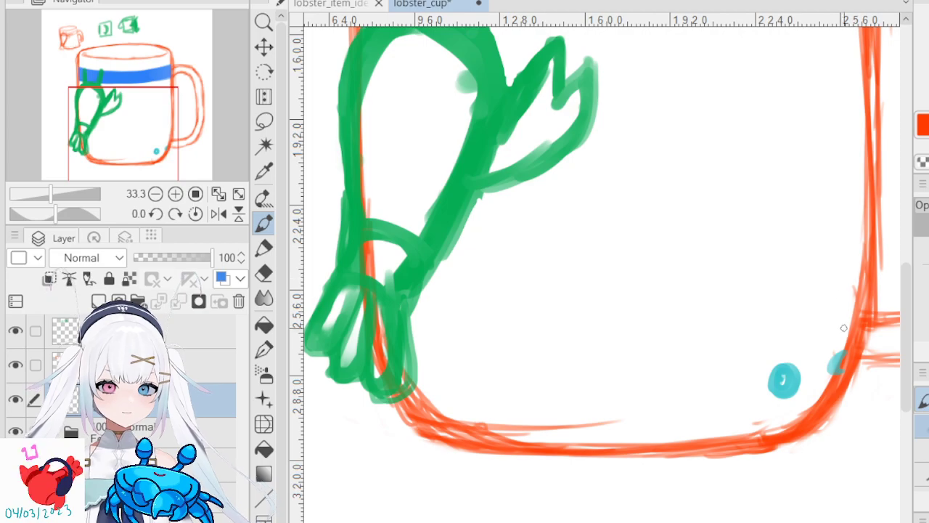
key(ctrl+z)
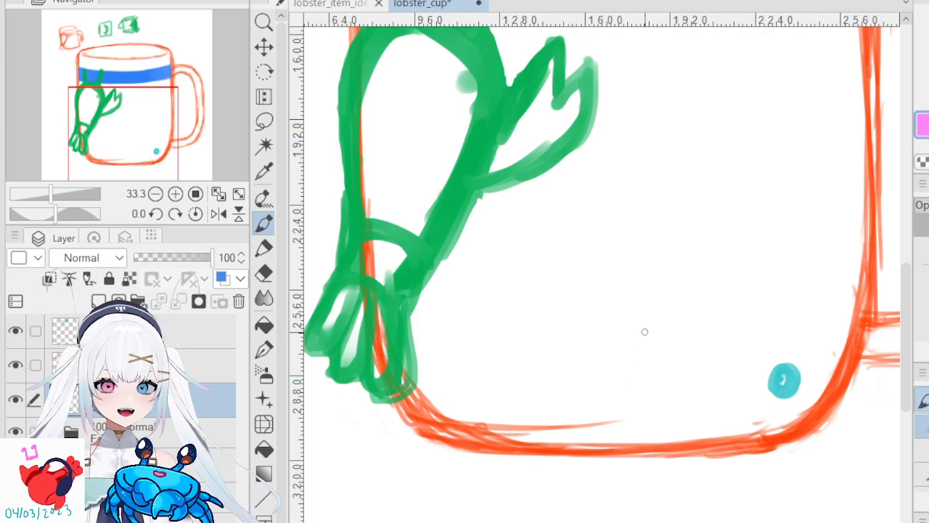
mouse_move(826, 372)
mouse_down()
mouse_move(833, 357)
mouse_move(826, 372)
mouse_up()
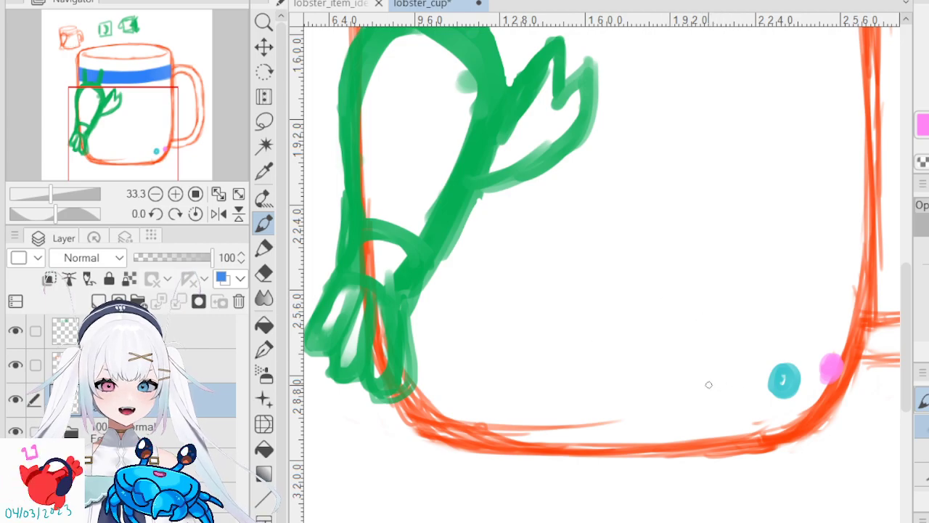
mouse_move(699, 376)
mouse_down()
mouse_move(702, 394)
mouse_move(702, 378)
mouse_move(697, 385)
mouse_up()
mouse_move(616, 376)
mouse_down()
mouse_move(598, 395)
mouse_move(608, 374)
mouse_move(613, 399)
mouse_move(607, 382)
mouse_move(658, 387)
mouse_up()
mouse_move(742, 388)
mouse_down()
mouse_move(748, 374)
mouse_move(729, 381)
mouse_move(742, 392)
mouse_move(742, 384)
mouse_up()
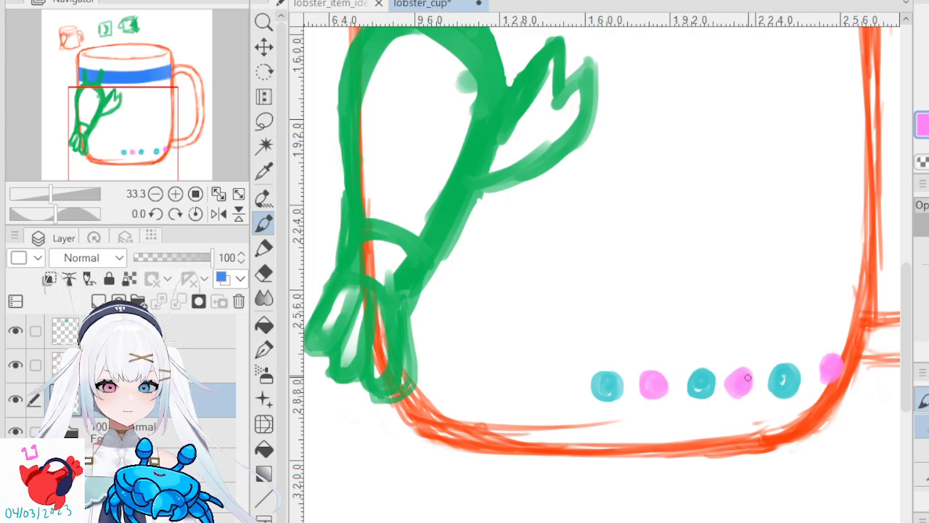
- Lasso the three dots nearest the mug's middle, nudge them slightly toward the lobster to even the spacing, and deselect
click(263, 121)
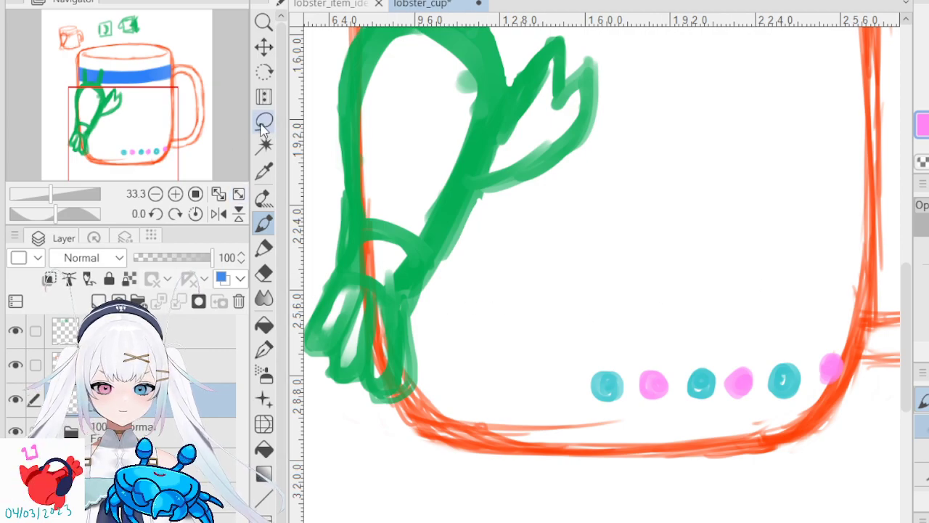
mouse_move(719, 356)
mouse_down()
mouse_move(722, 369)
mouse_move(610, 411)
mouse_move(716, 339)
mouse_up()
key(ctrl+t)
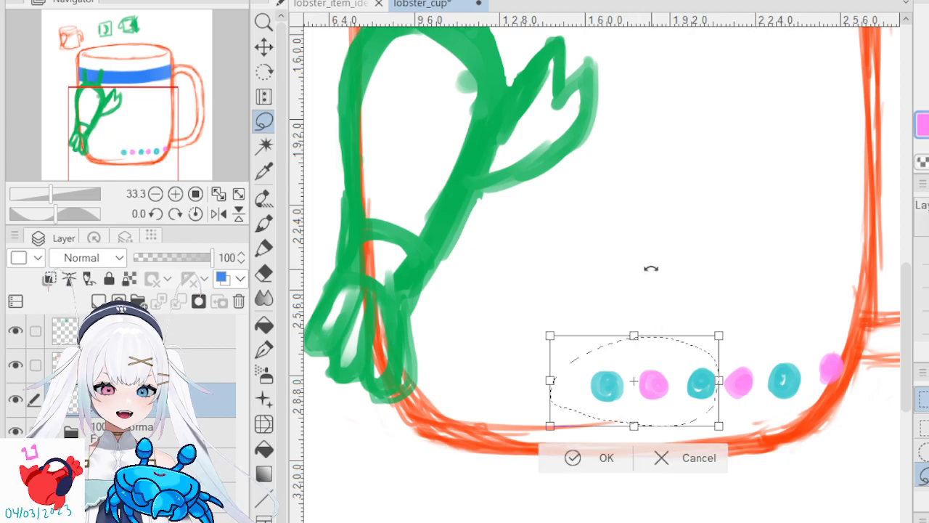
drag(686, 399, 648, 395)
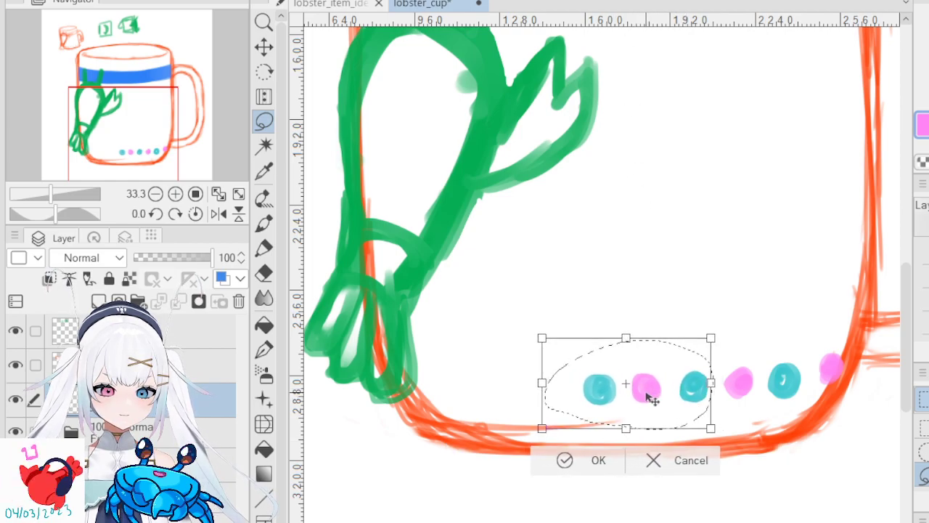
click(574, 463)
click(455, 460)
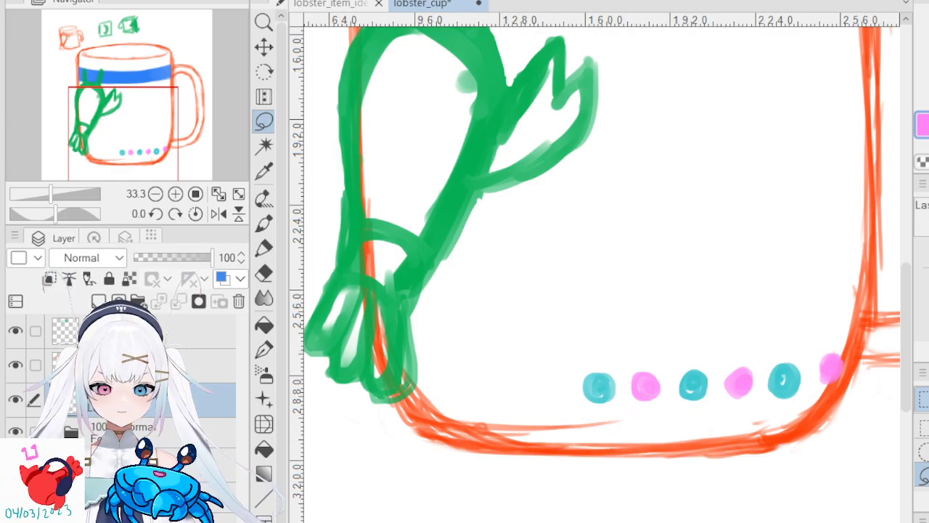
- Continue the row with five alternating pink and teal dots, reaching the lobster's tail
click(265, 224)
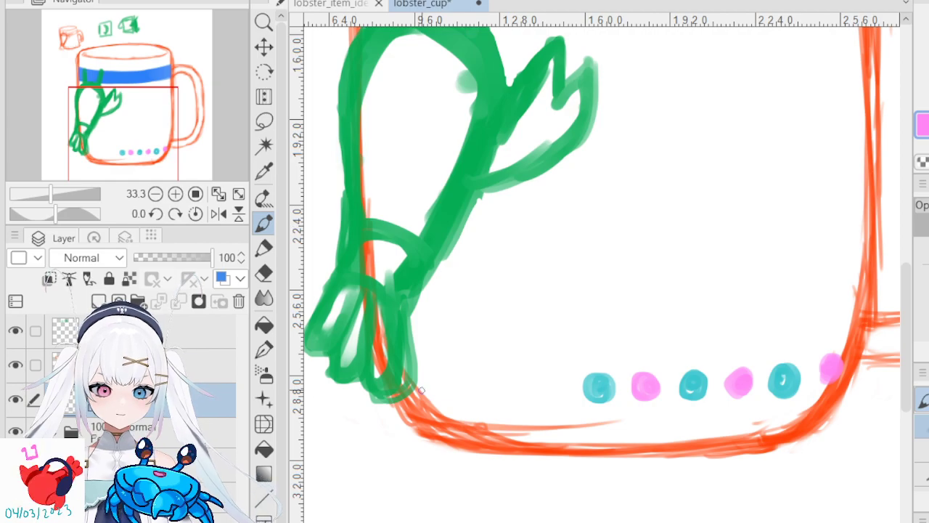
mouse_move(549, 376)
mouse_down()
mouse_move(484, 388)
mouse_move(510, 382)
mouse_move(488, 392)
mouse_move(499, 378)
mouse_move(496, 389)
mouse_move(452, 396)
mouse_move(451, 376)
mouse_move(447, 397)
mouse_move(447, 367)
mouse_move(457, 388)
mouse_move(450, 370)
mouse_move(446, 379)
mouse_move(419, 370)
mouse_up()
key(x)
key(ctrl+z)
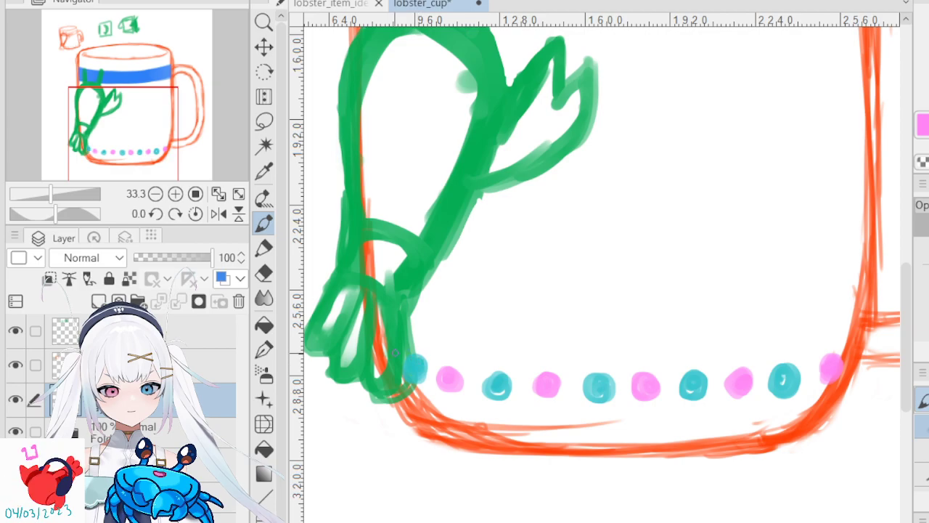
drag(389, 341, 385, 352)
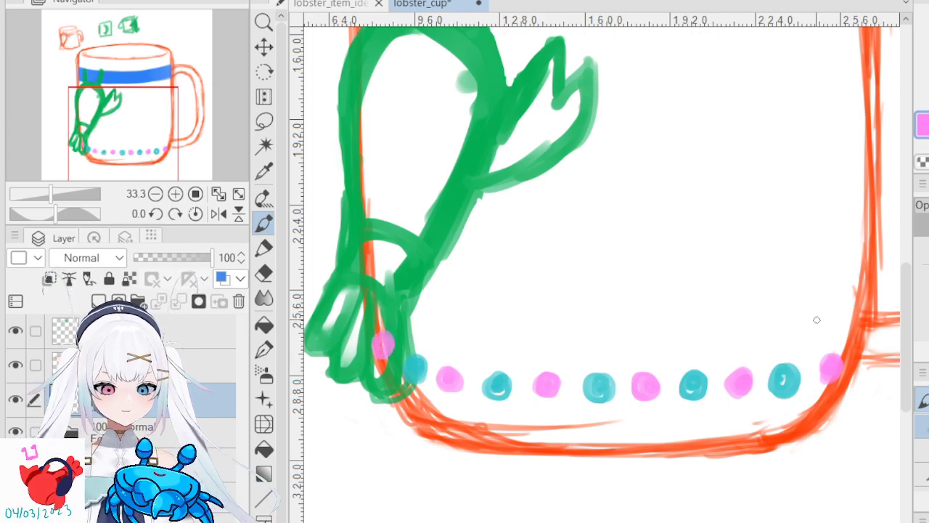
- On a new layer, sketch a black tea bag string over the rim, looped around the handle with a hanging tag, and save the file
scroll(817, 320, down, 10)
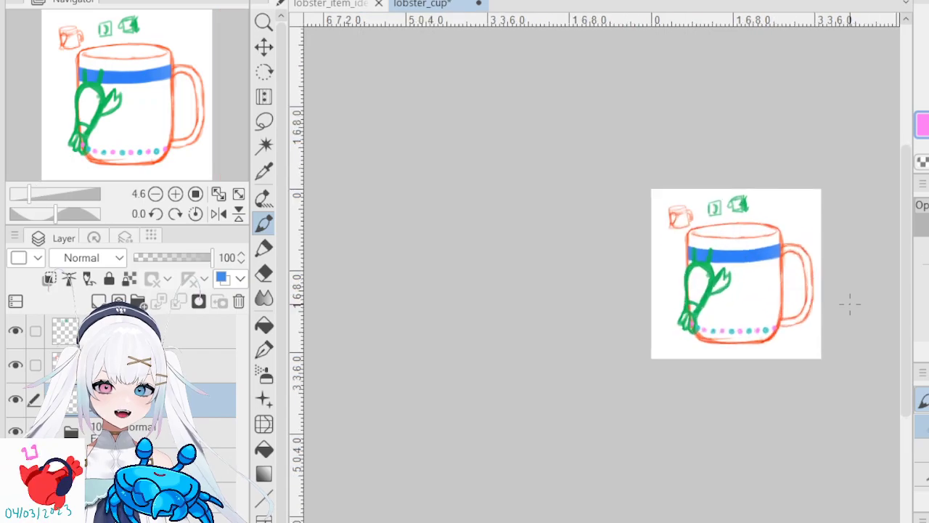
scroll(850, 305, up, 5)
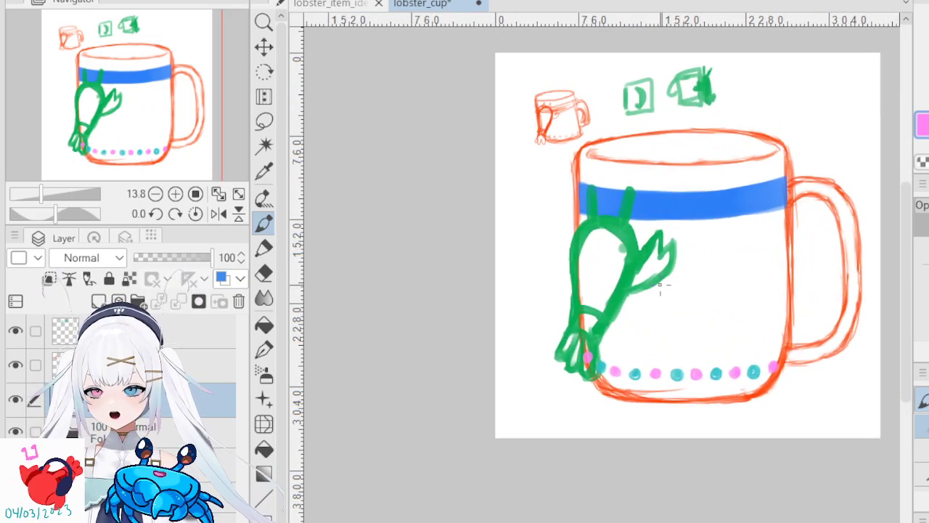
scroll(660, 286, down, 3)
scroll(571, 275, up, 2)
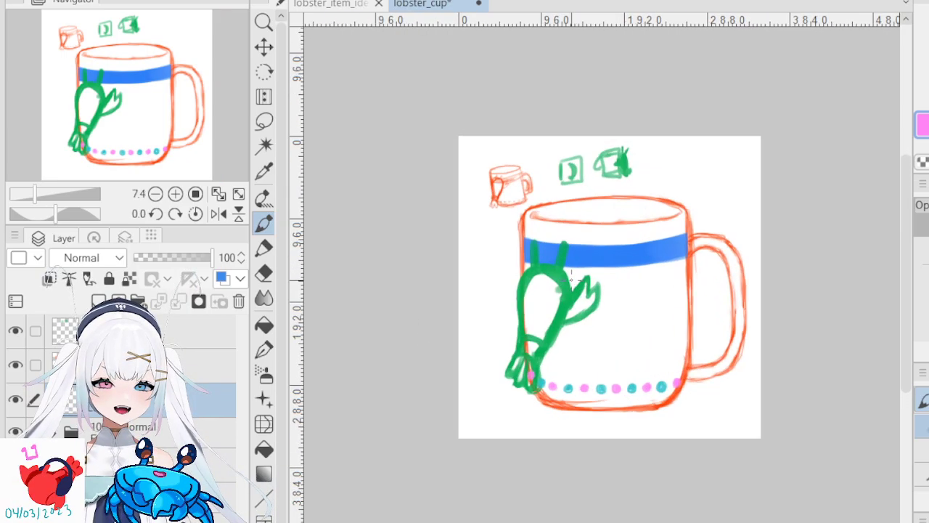
scroll(572, 275, up, 2)
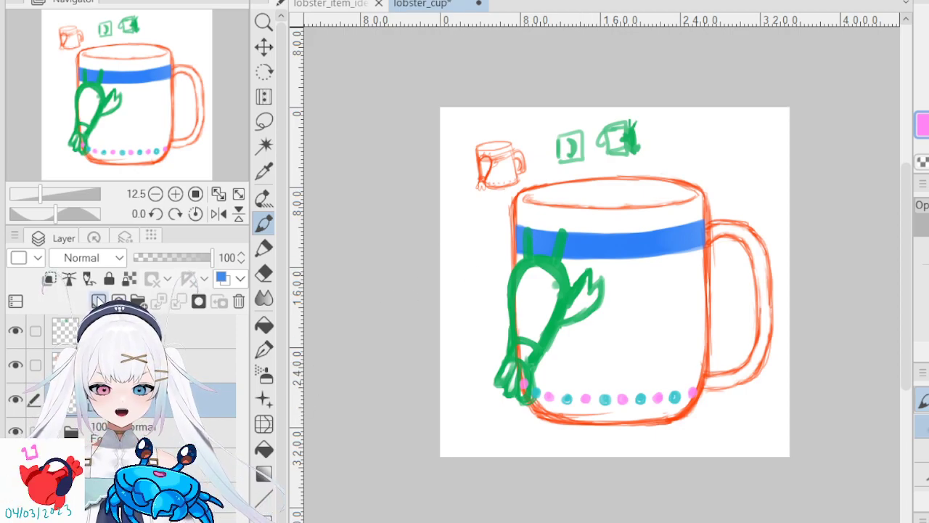
click(928, 116)
mouse_move(686, 195)
mouse_down()
mouse_move(697, 186)
mouse_move(713, 220)
mouse_up()
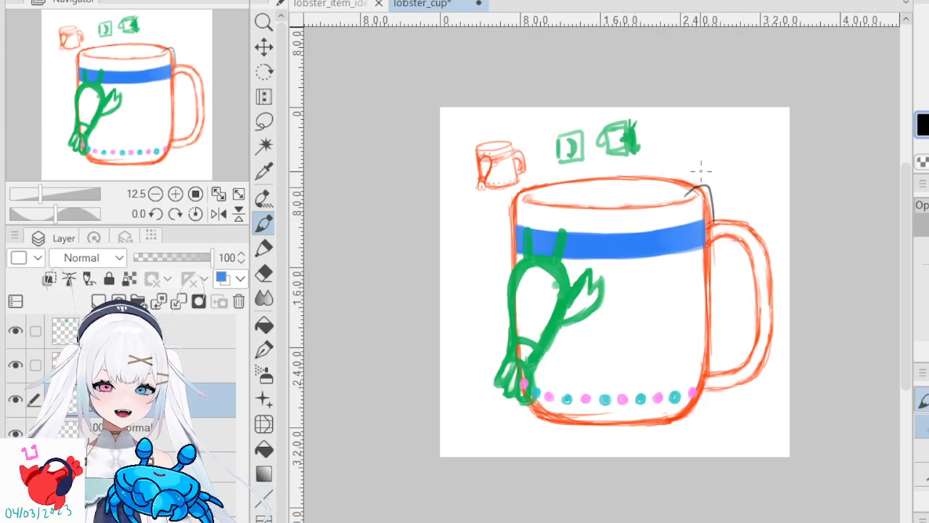
key(ctrl+z)
drag(688, 195, 714, 231)
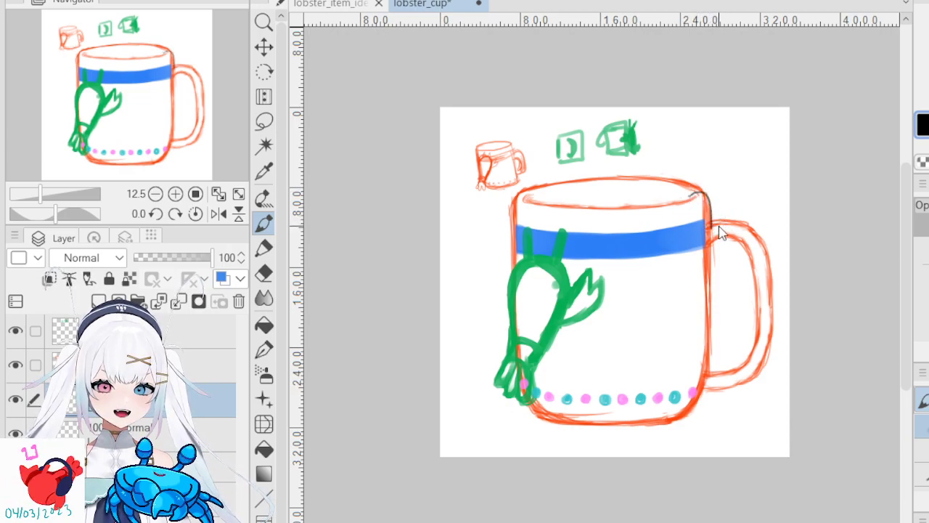
mouse_move(715, 230)
mouse_down()
mouse_move(738, 222)
mouse_move(732, 239)
mouse_move(728, 231)
mouse_move(731, 277)
mouse_move(721, 282)
mouse_move(734, 311)
mouse_move(730, 295)
mouse_move(725, 305)
mouse_move(732, 295)
mouse_move(742, 303)
mouse_move(743, 334)
mouse_move(732, 332)
mouse_move(724, 310)
mouse_move(723, 320)
mouse_move(734, 289)
mouse_move(728, 318)
mouse_up()
key(ctrl+z)
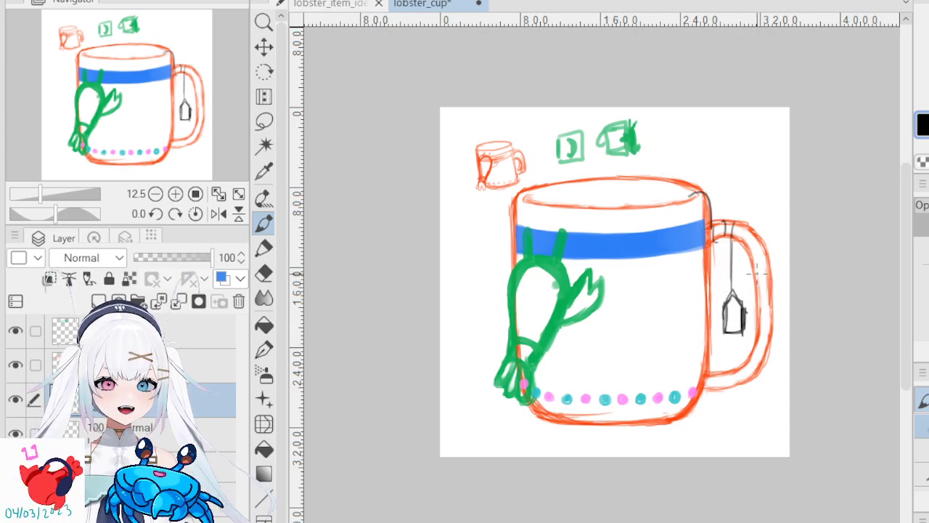
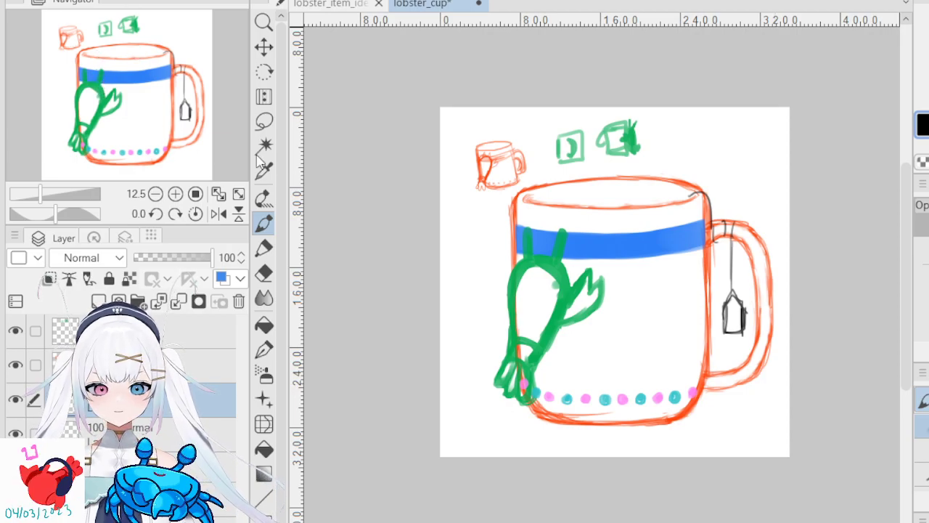
key(ctrl+s)
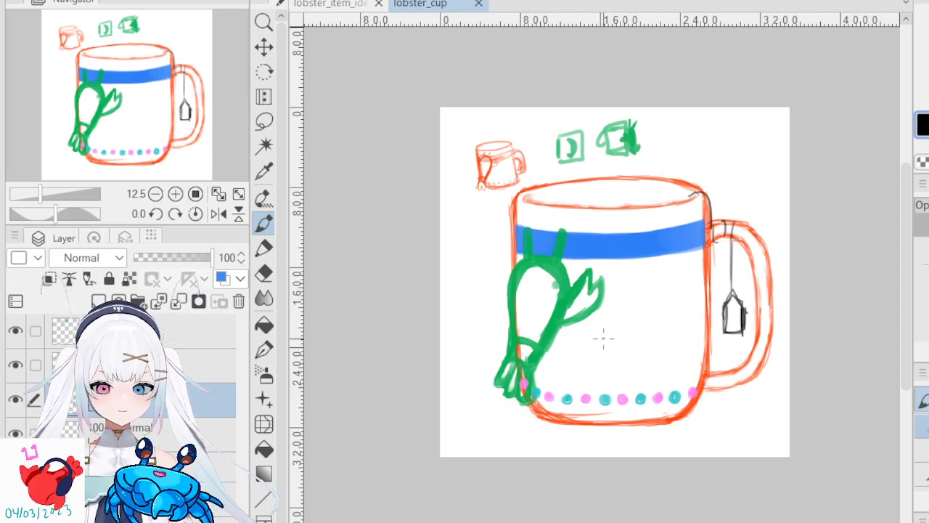
- Create a new layer folder and move the large mug's sketch layers into it
scroll(614, 341, up, 6)
scroll(615, 344, down, 7)
scroll(756, 319, up, 3)
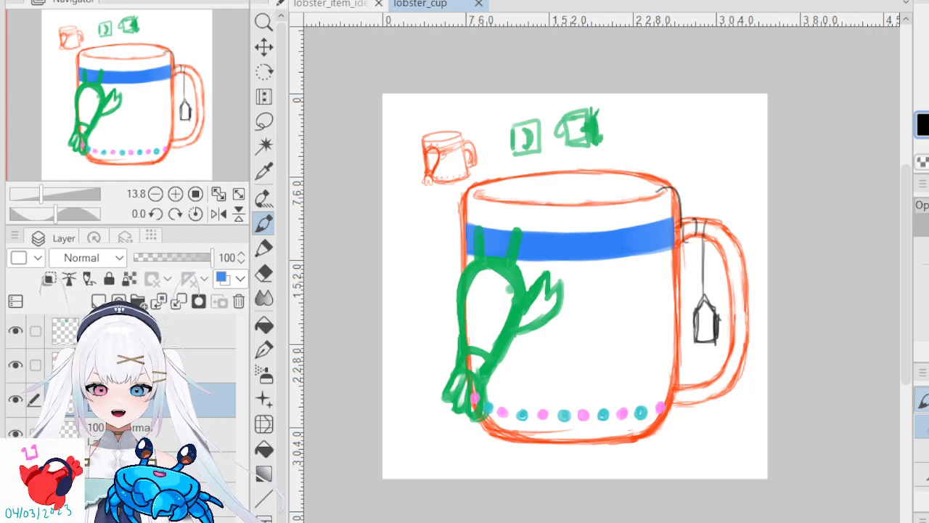
click(138, 302)
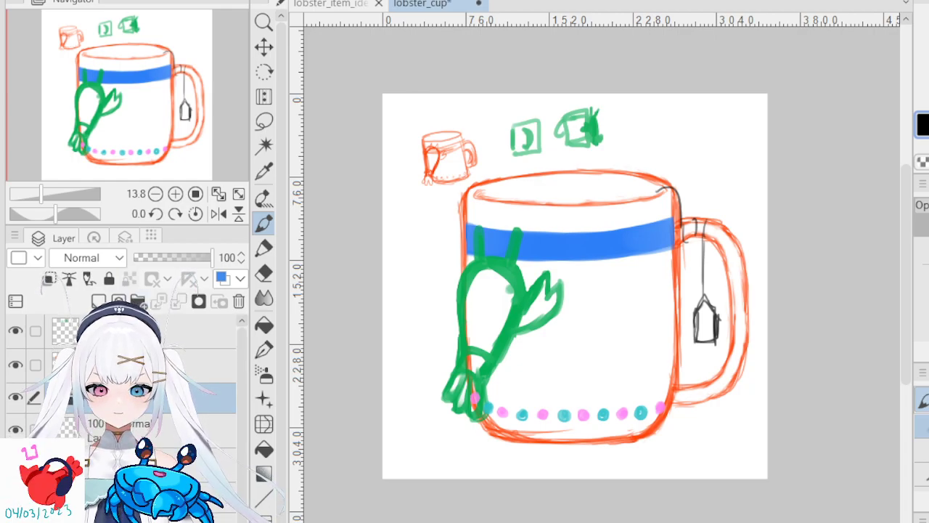
click(207, 433)
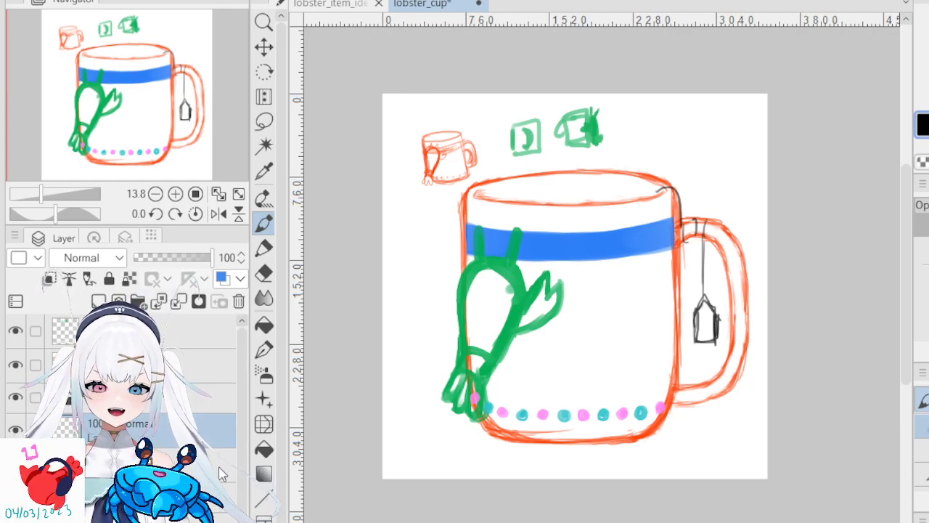
drag(241, 473, 241, 476)
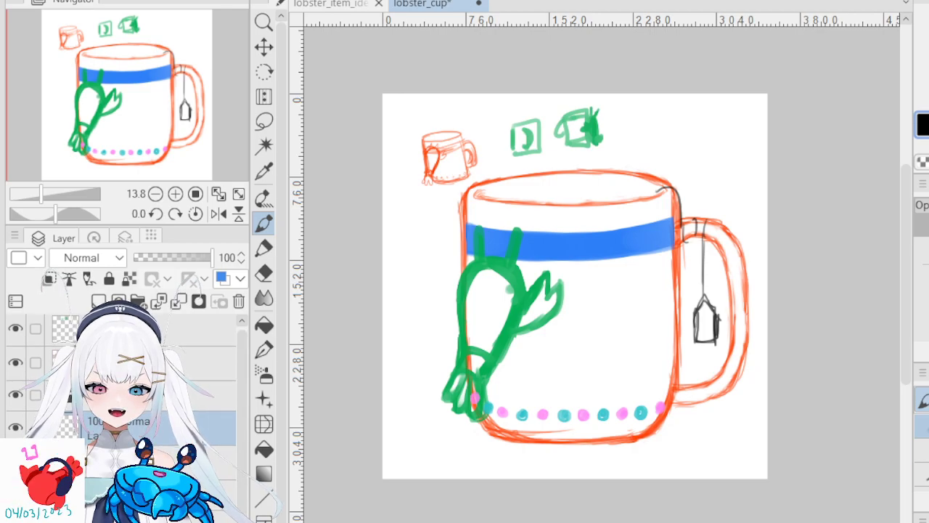
drag(207, 430, 207, 397)
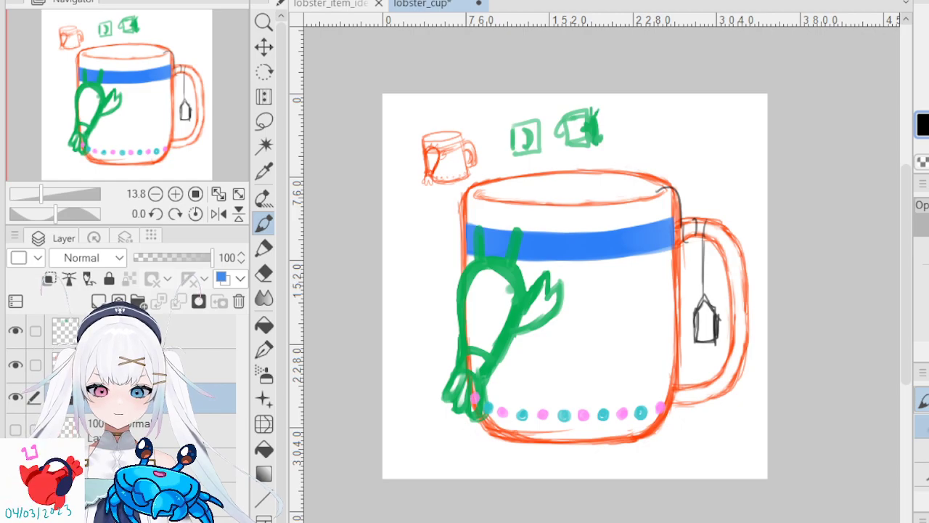
click(234, 308)
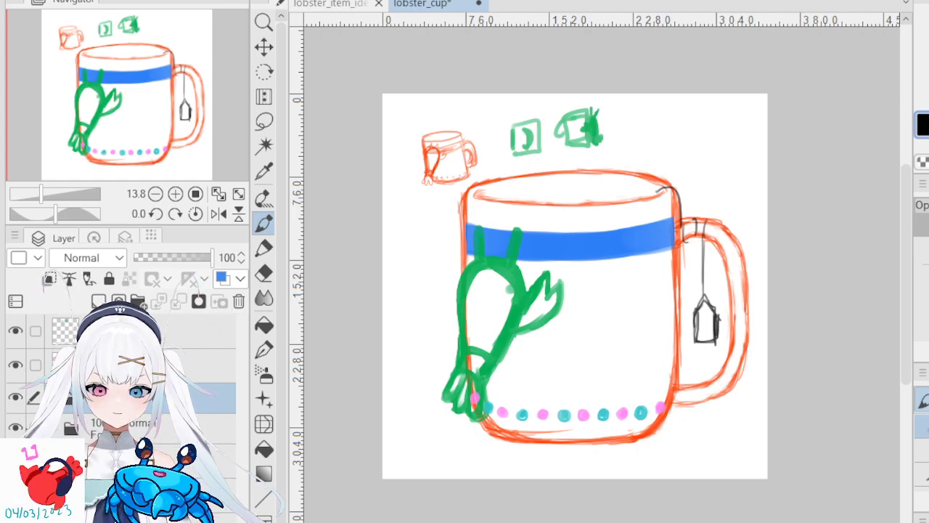
click(15, 428)
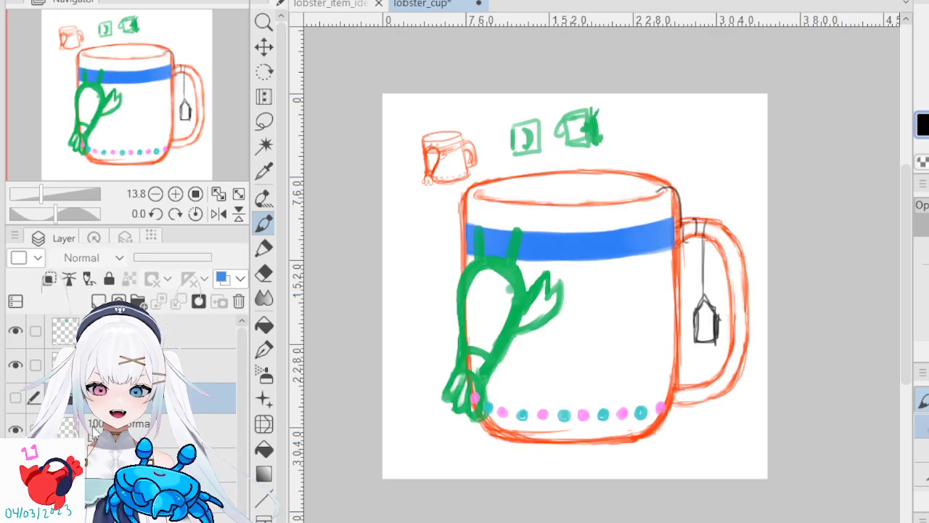
- Regather the large mug's sketch layers in the new folder and lower the folder's opacity to 33
click(206, 435)
drag(242, 455, 242, 465)
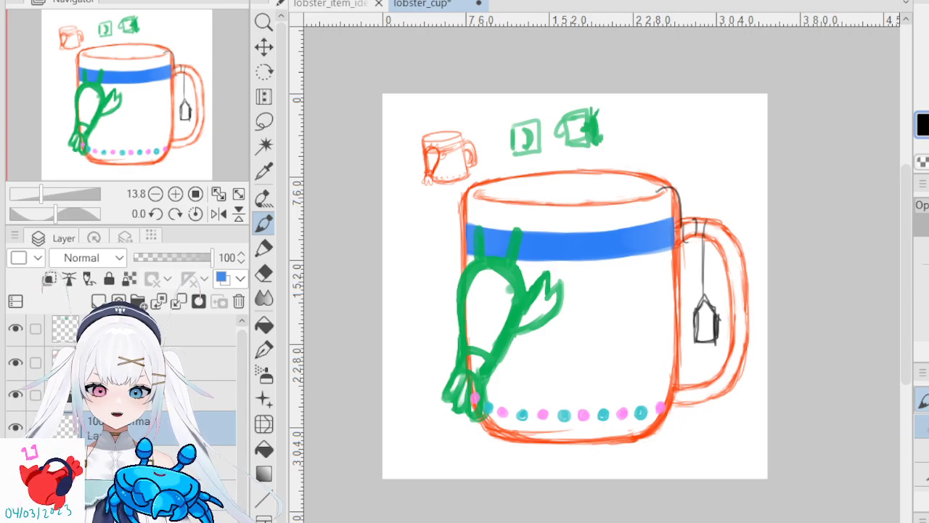
drag(200, 429, 200, 396)
click(202, 398)
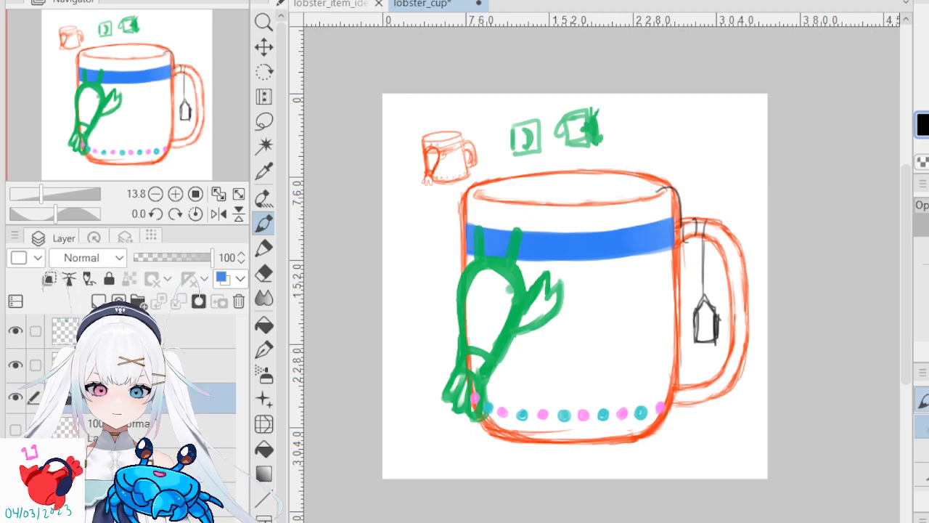
key(ctrl+v)
click(15, 428)
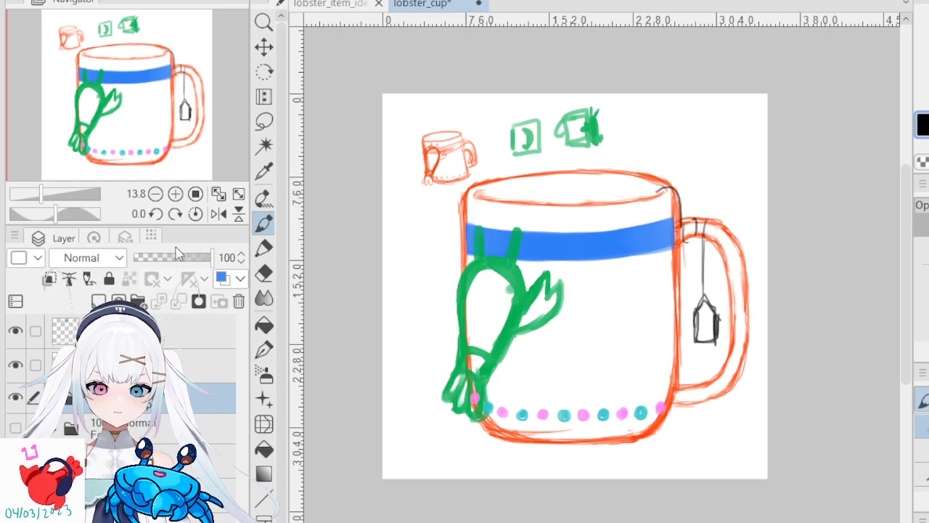
click(160, 258)
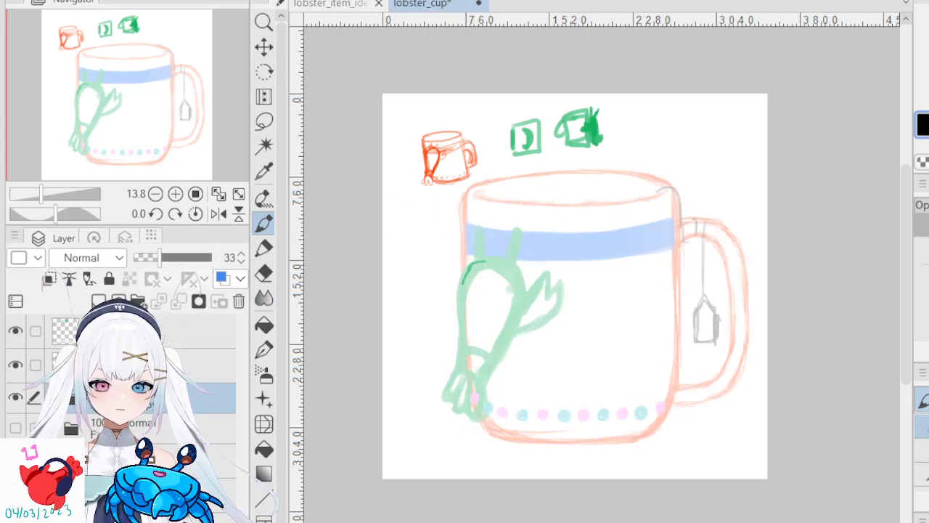
- Erase the stray dark green stroke over the lobster's head and hide the layer holding the two small green thumbnail sketches
click(211, 331)
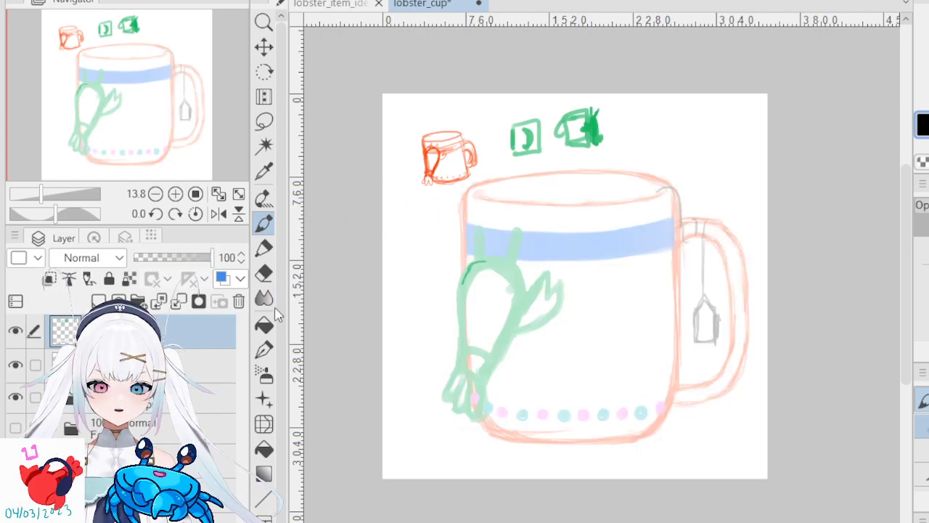
click(267, 273)
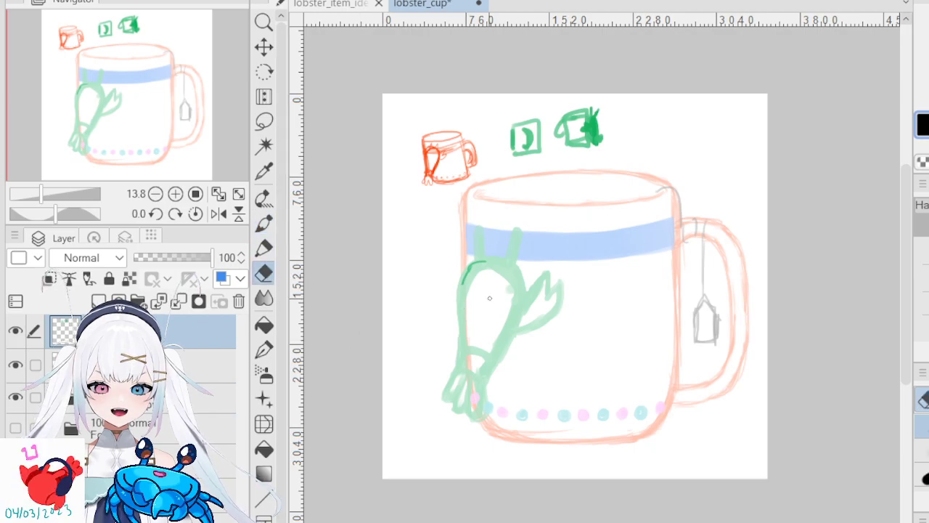
drag(465, 280, 471, 263)
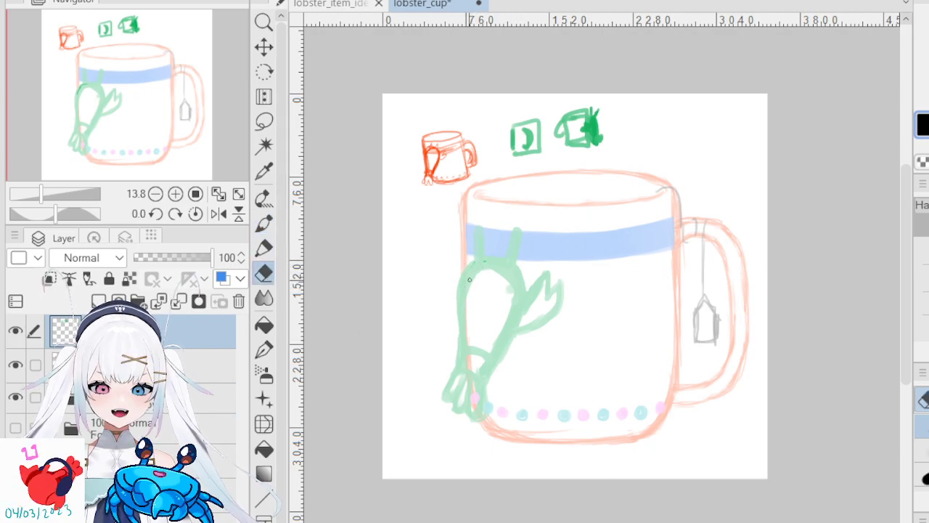
click(15, 331)
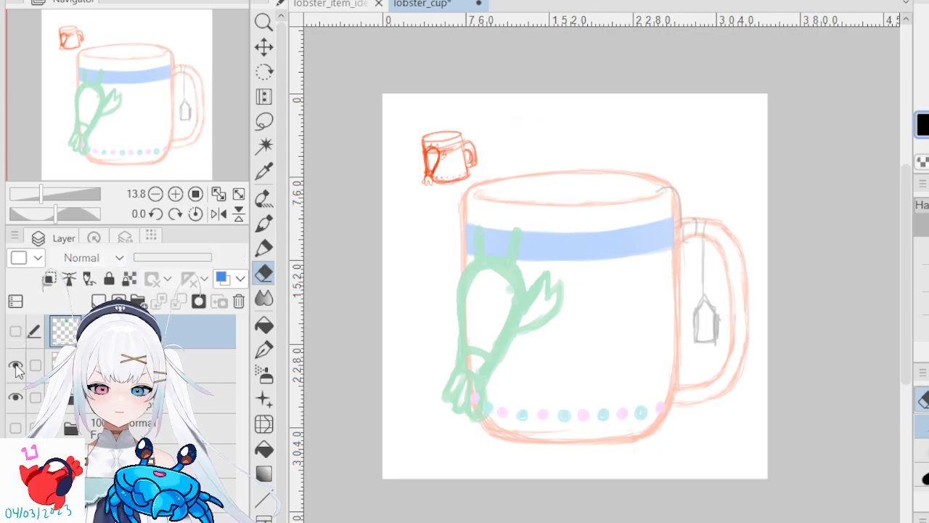
- Move the small red reference mug sketch up and left, closer to the canvas corner
click(47, 363)
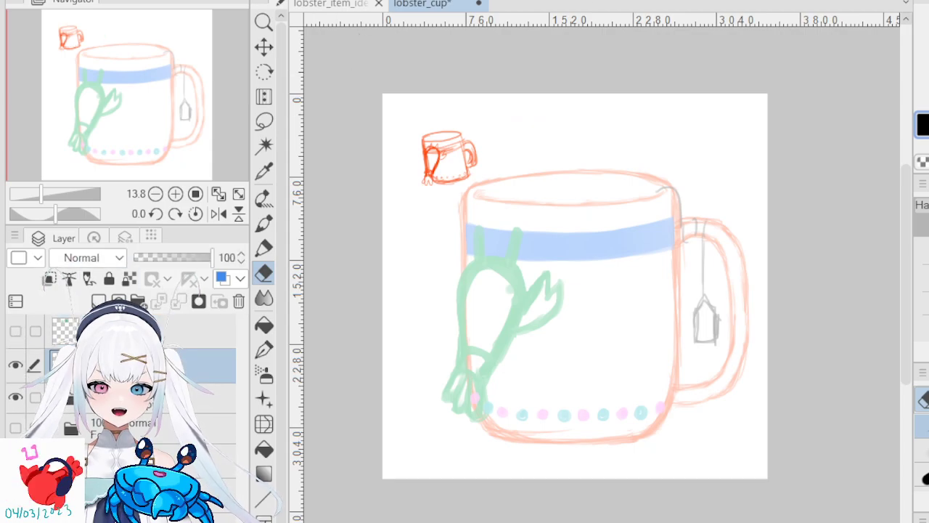
key(ctrl+t)
drag(441, 172, 421, 148)
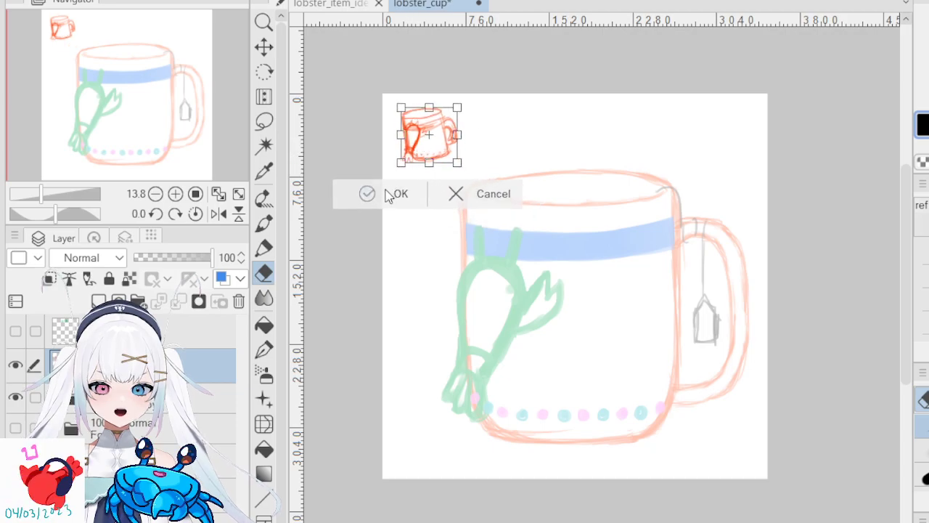
click(392, 195)
- Create a new layer above the faded sketch folder, save the file and ready the Pen tool for inking
click(174, 398)
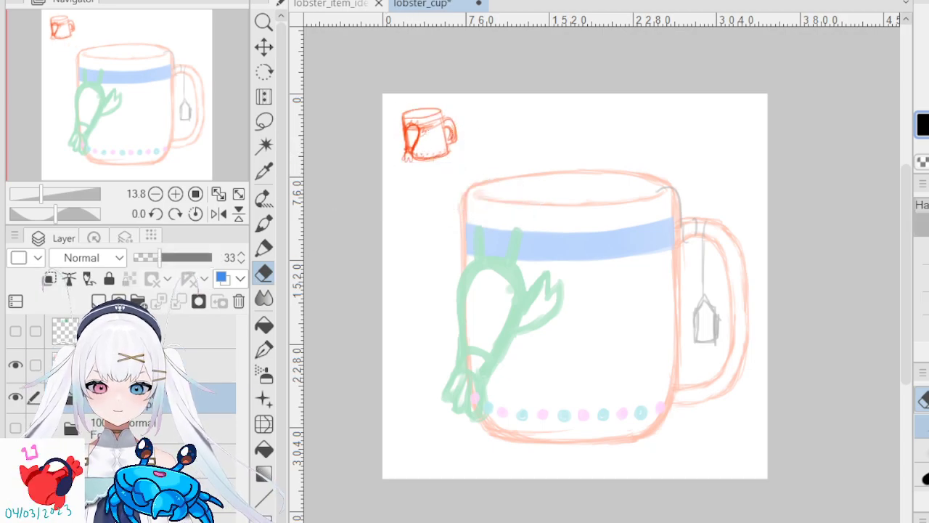
click(99, 301)
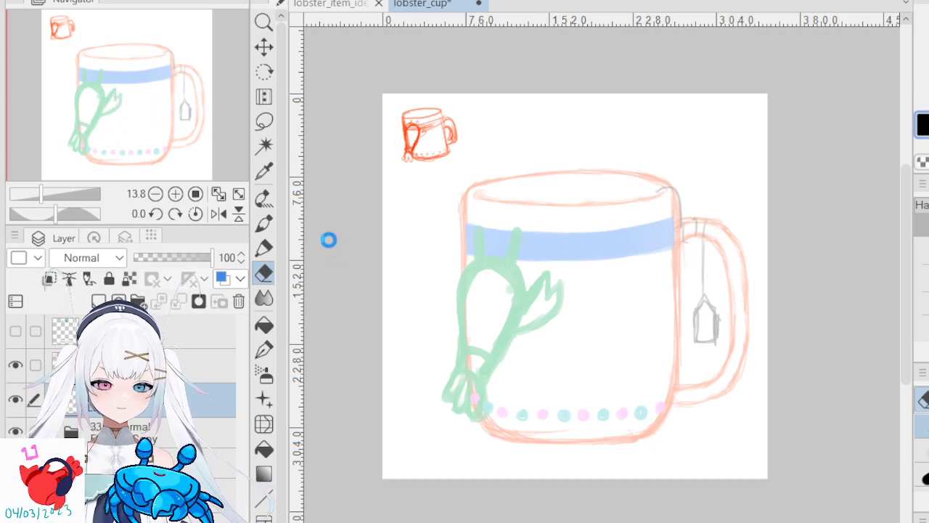
key(ctrl+s)
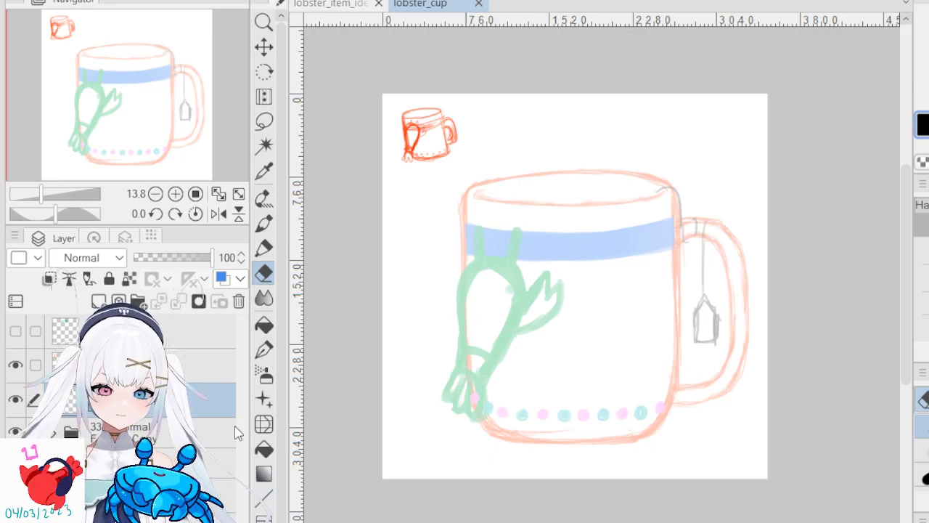
click(265, 249)
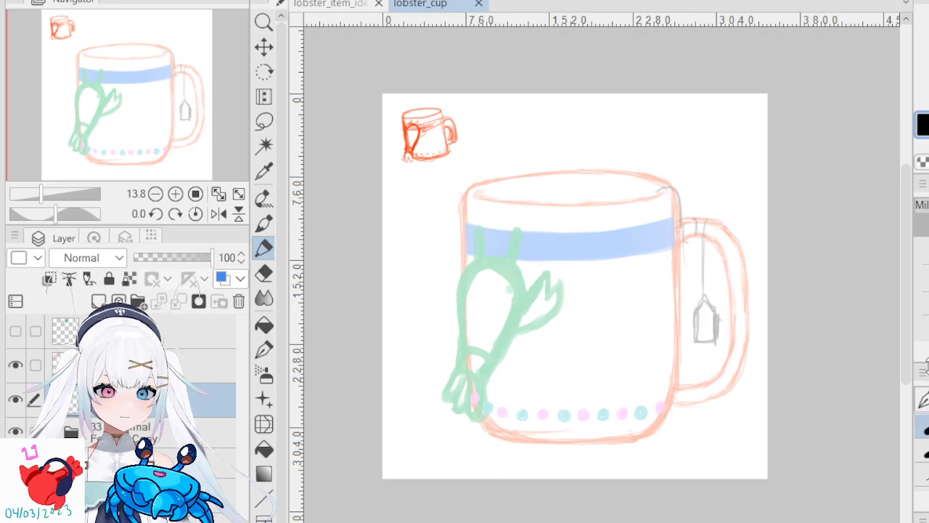
click(265, 350)
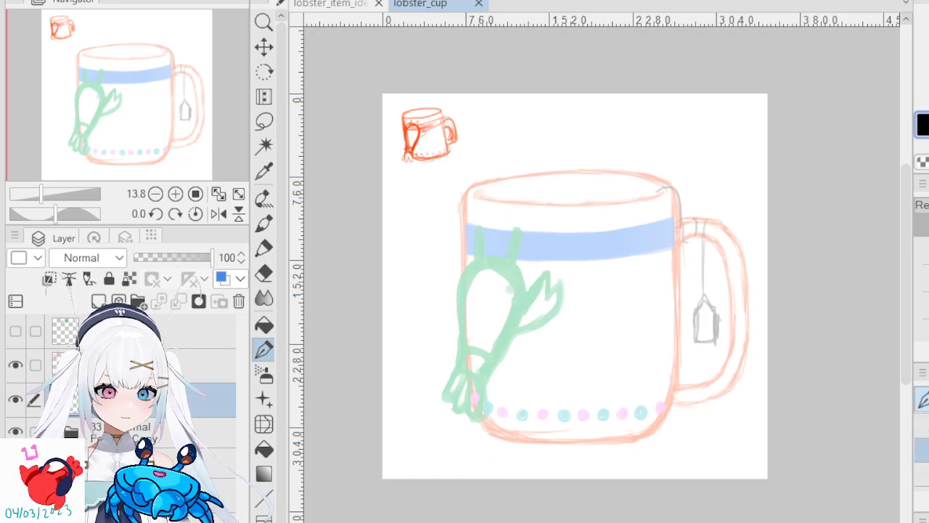
- Try to ink the left corner of the large mug's rim with a thin black curved line
scroll(564, 181, up, 8)
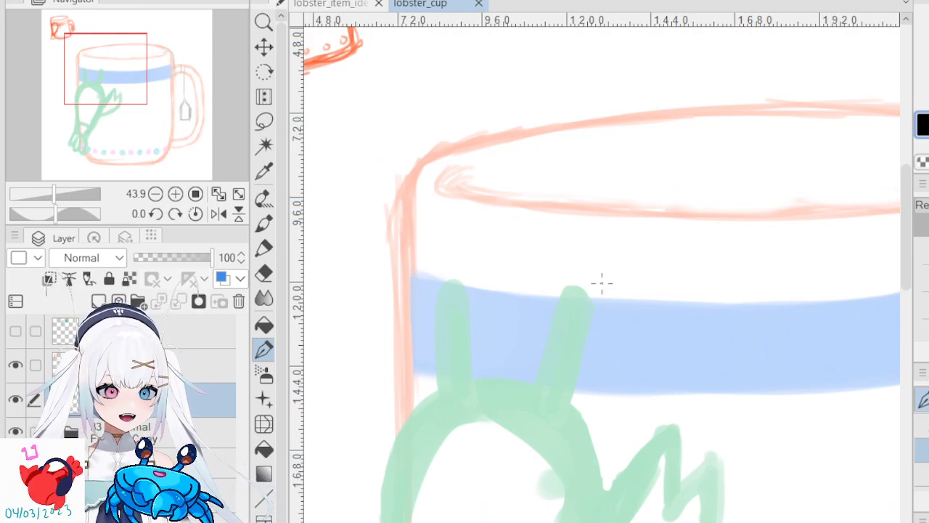
scroll(400, 259, up, 1)
scroll(400, 260, down, 1)
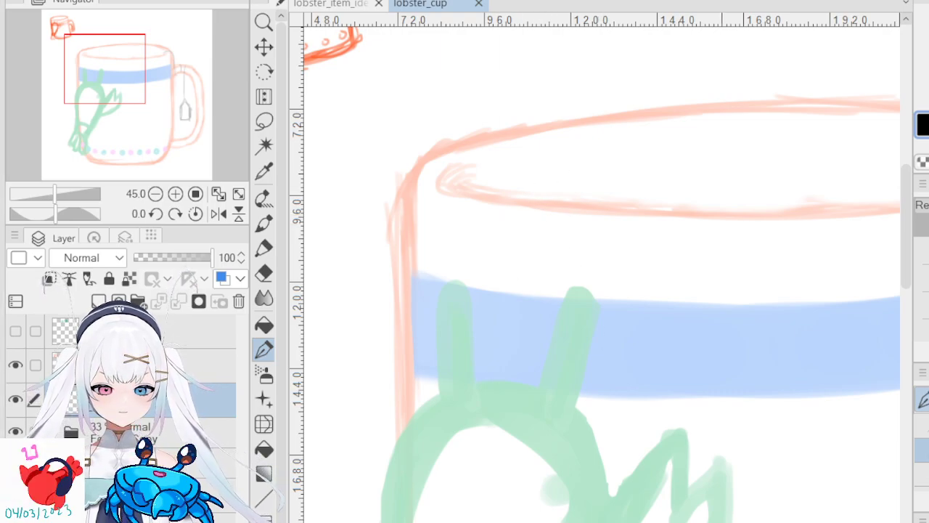
drag(603, 522, 727, 522)
drag(697, 415, 743, 249)
scroll(656, 274, down, 5)
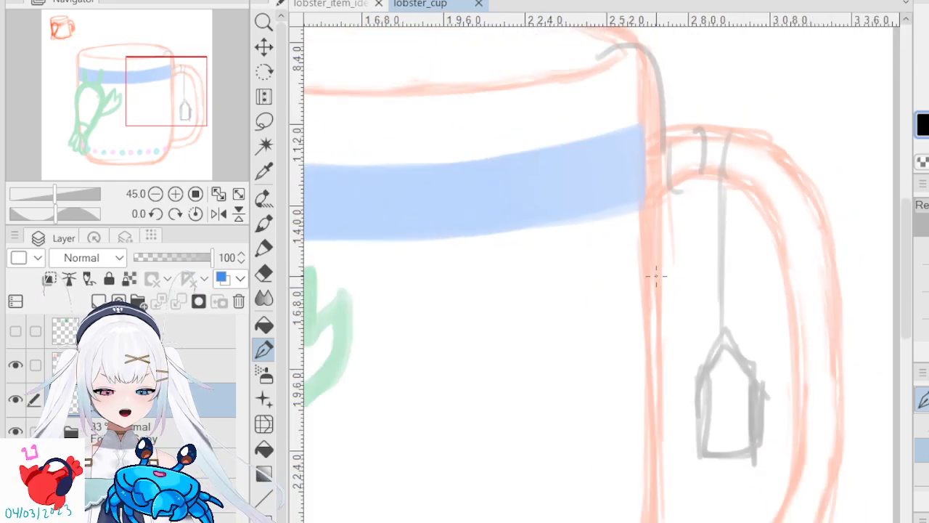
scroll(656, 276, down, 1)
scroll(648, 275, up, 3)
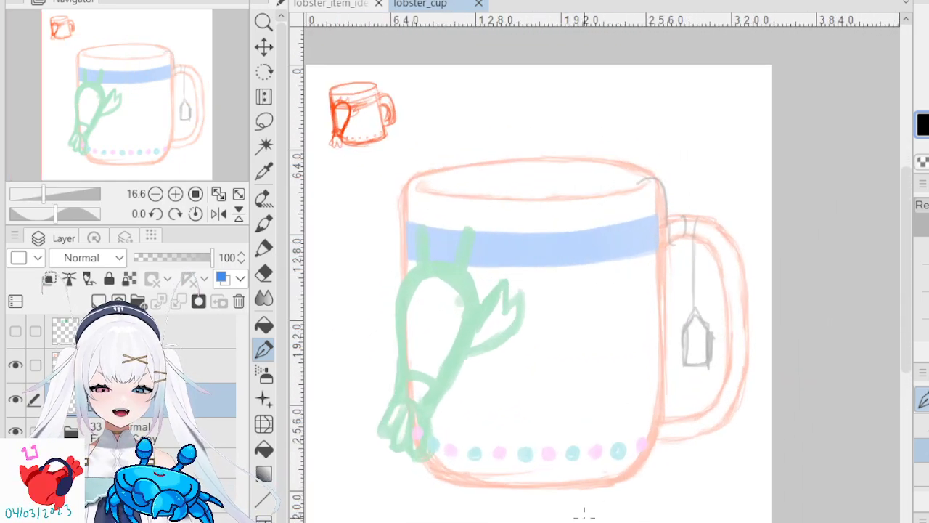
key(minus)
key(minus)
key(minus)
key(minus)
key(minus)
key(minus)
key(minus)
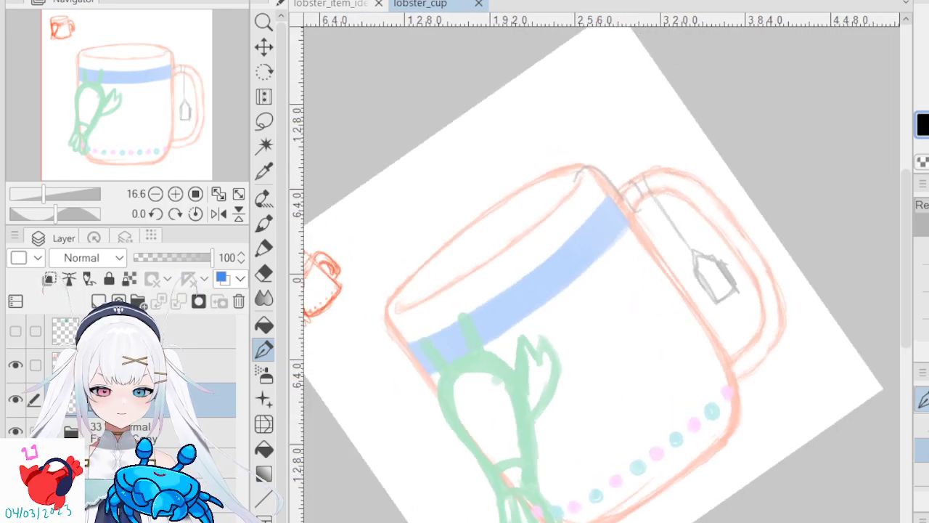
scroll(504, 182, up, 3)
scroll(505, 182, up, 3)
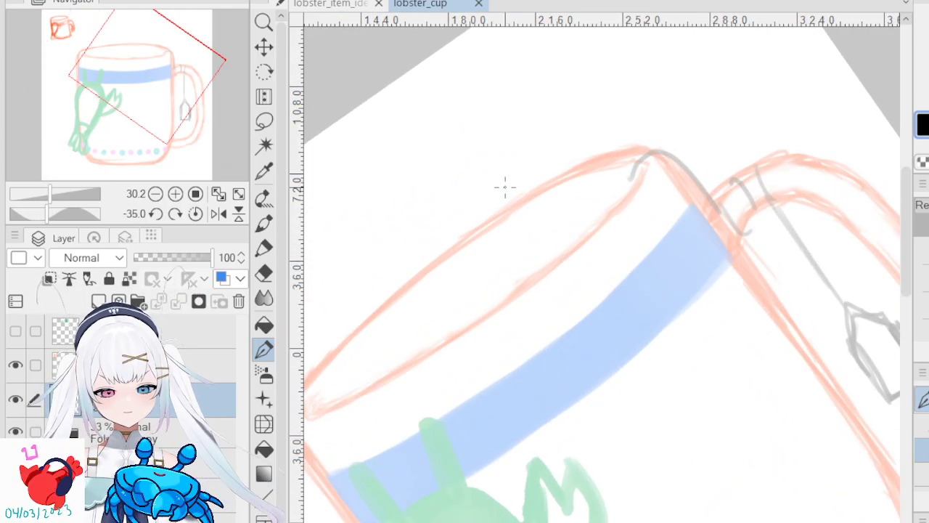
drag(544, 201, 596, 204)
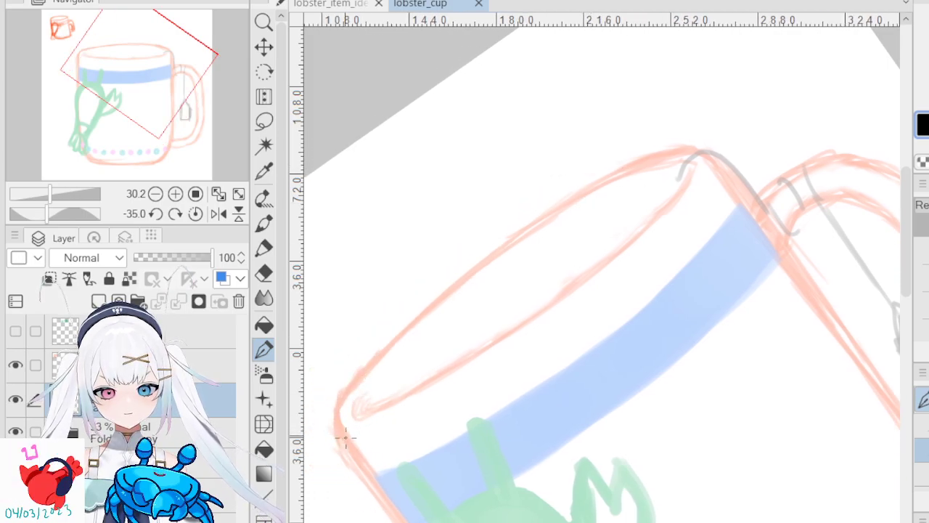
drag(347, 438, 337, 413)
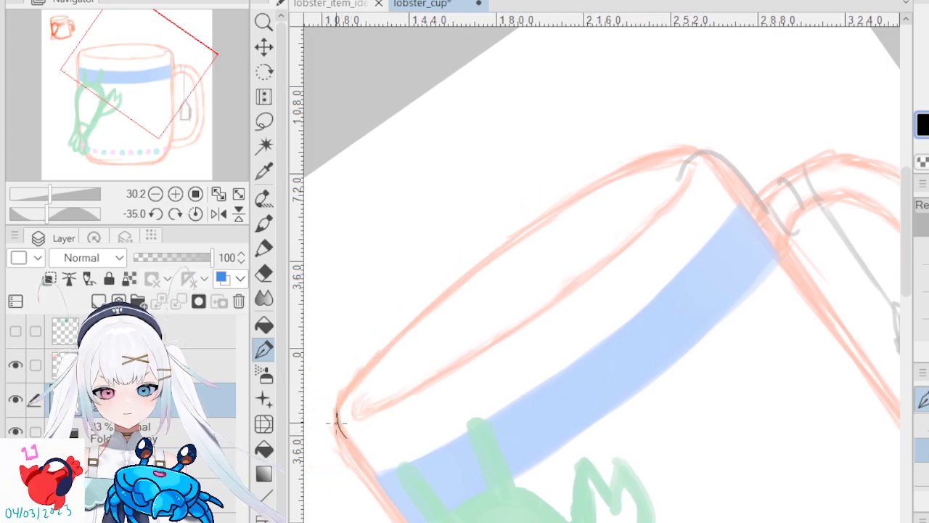
key(ctrl+z)
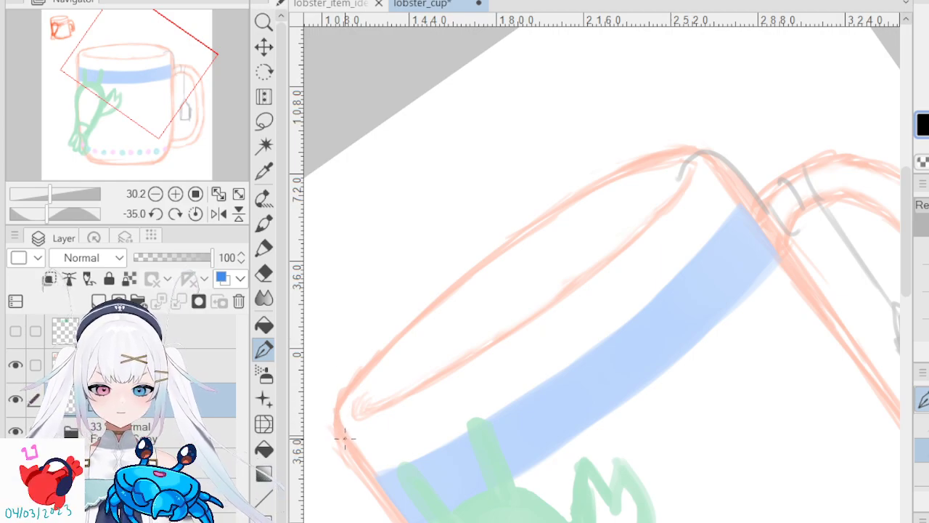
drag(345, 436, 339, 411)
key(ctrl+z)
key(ctrl+z)
mouse_move(354, 446)
mouse_down()
mouse_move(339, 409)
mouse_move(363, 380)
mouse_up()
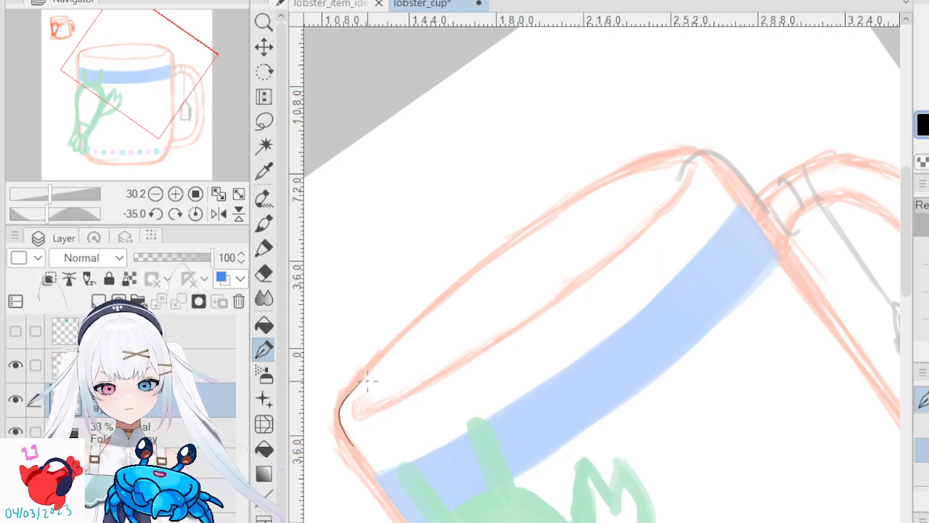
- Try to extend the black corner line along the rim's back edge, and undo all the inked strokes
scroll(379, 396, up, 4)
scroll(385, 334, down, 1)
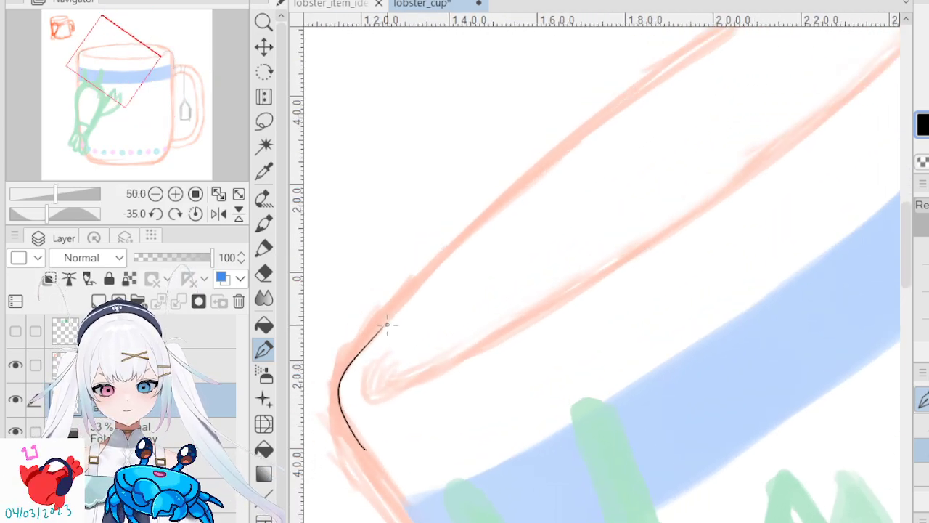
scroll(387, 325, up, 1)
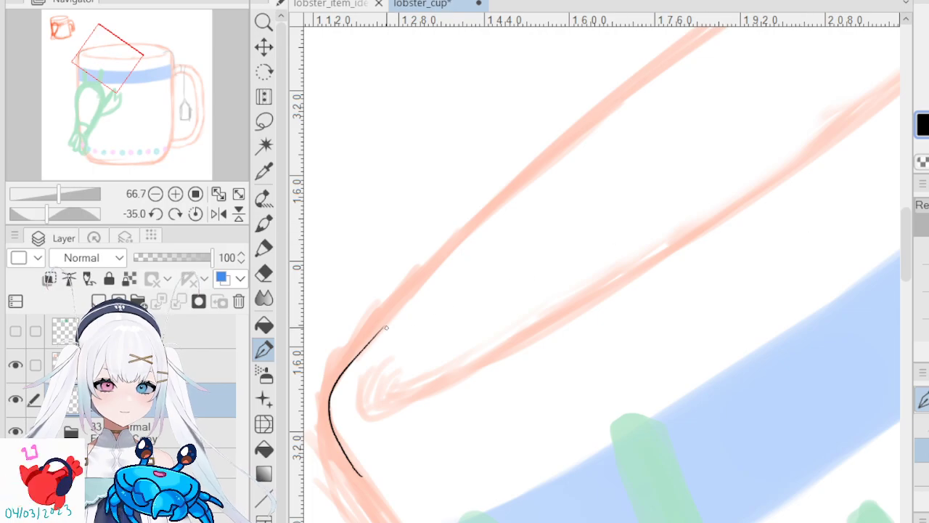
drag(352, 363, 478, 253)
key(ctrl+z)
drag(354, 366, 487, 209)
key(ctrl+z)
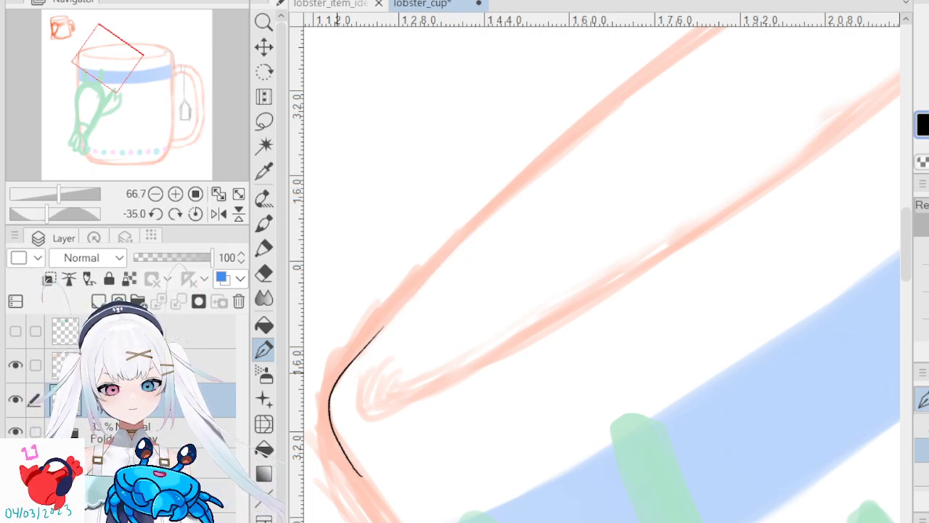
key(ctrl+z)
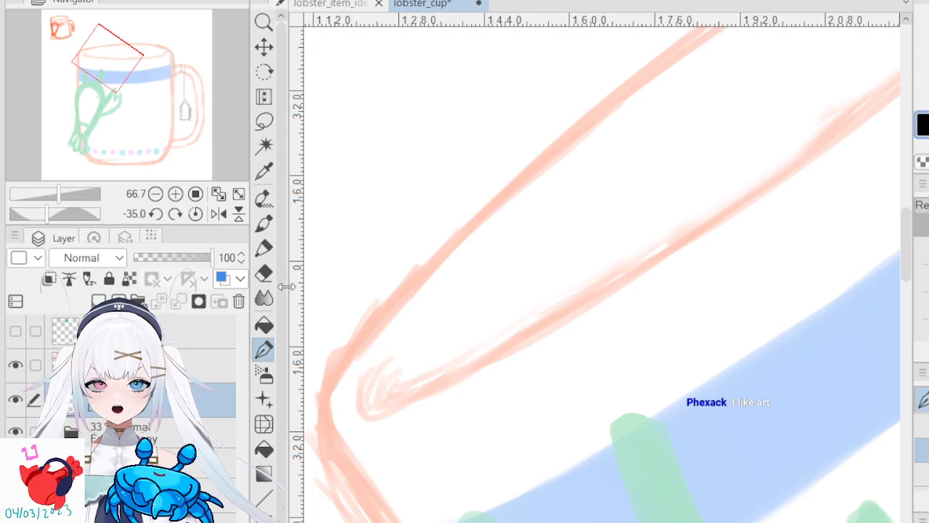
- Look over the lobster plans in the lobster_item_ideas document and return to lobster_cup
click(335, 5)
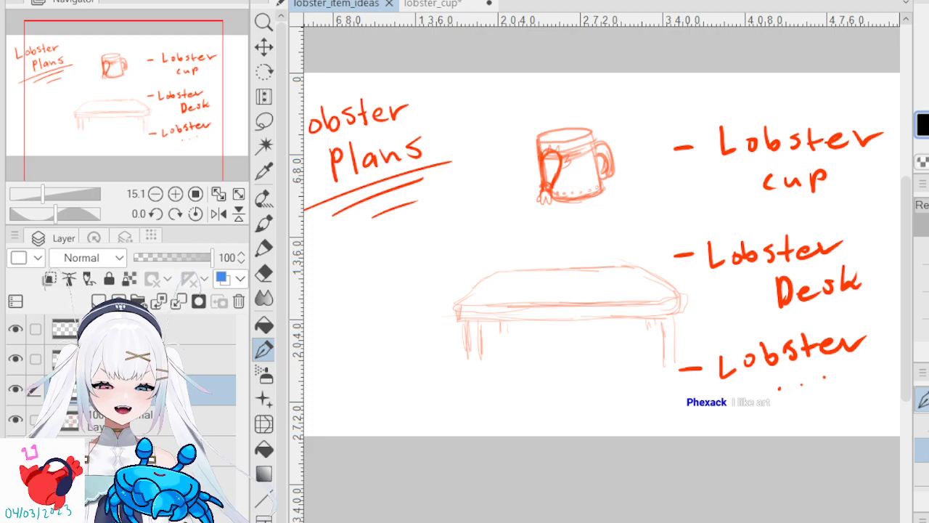
scroll(602, 254, left, 5)
scroll(602, 254, right, 6)
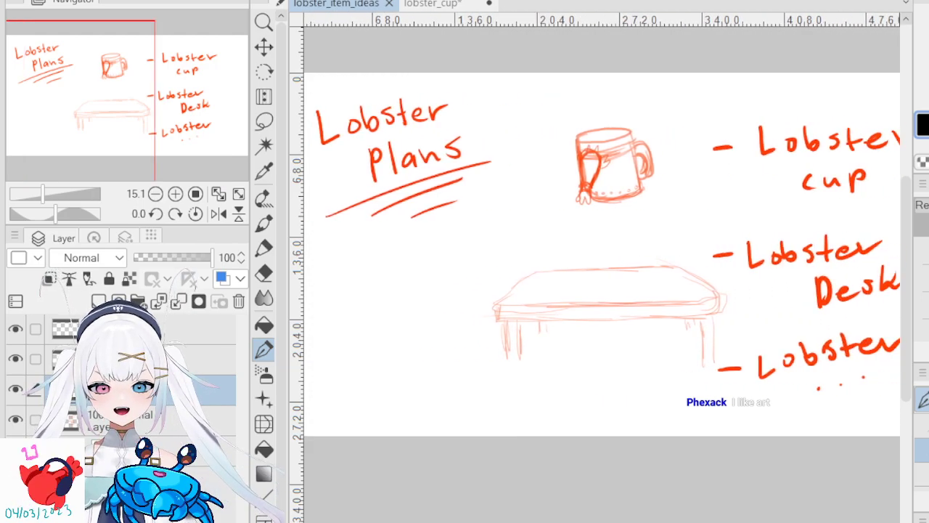
click(429, 4)
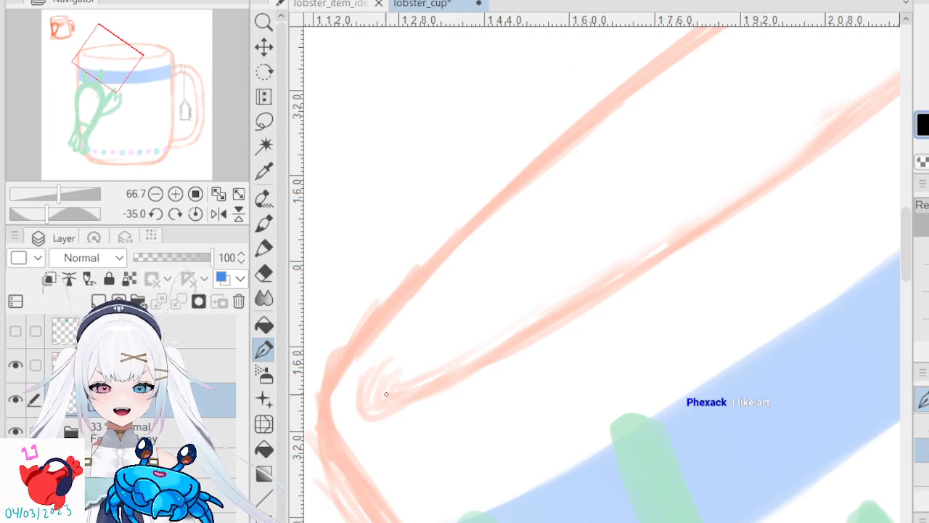
- Review the upright large mug sketch as a whole, and examine the row of pink and teal dots up close
scroll(402, 415, down, 5)
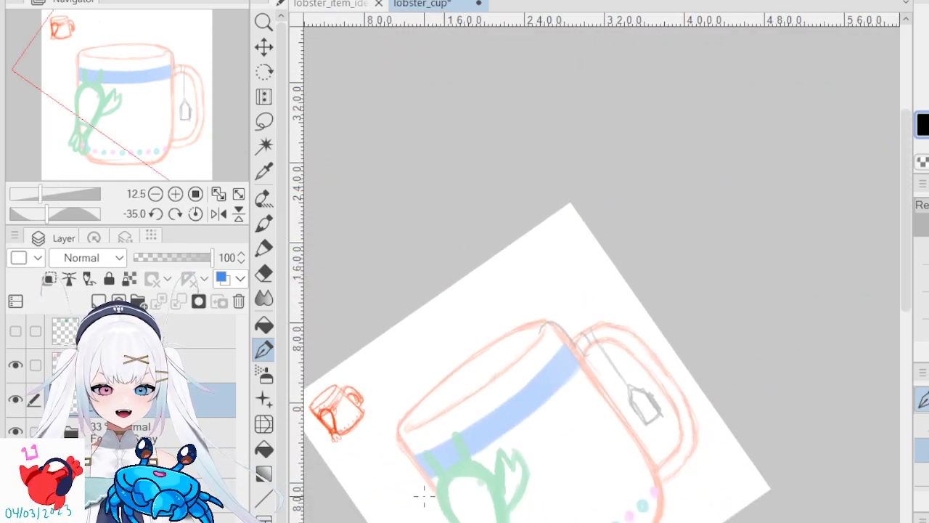
key(ctrl+at)
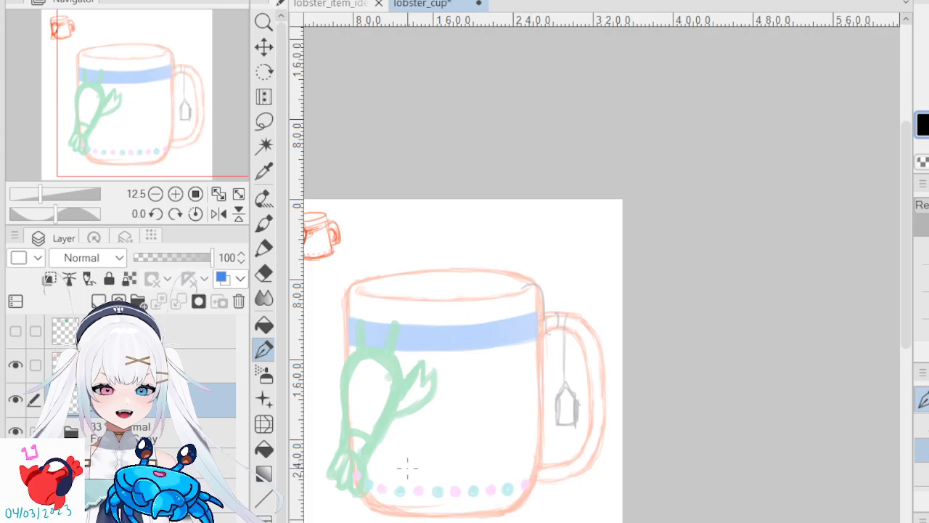
scroll(410, 467, up, 1)
scroll(603, 316, left, 3)
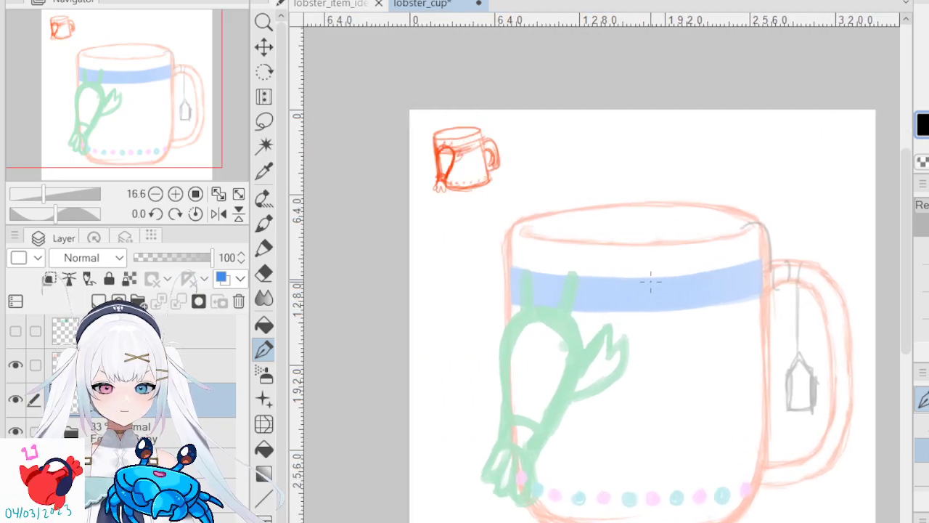
scroll(729, 336, down, 3)
scroll(735, 371, up, 3)
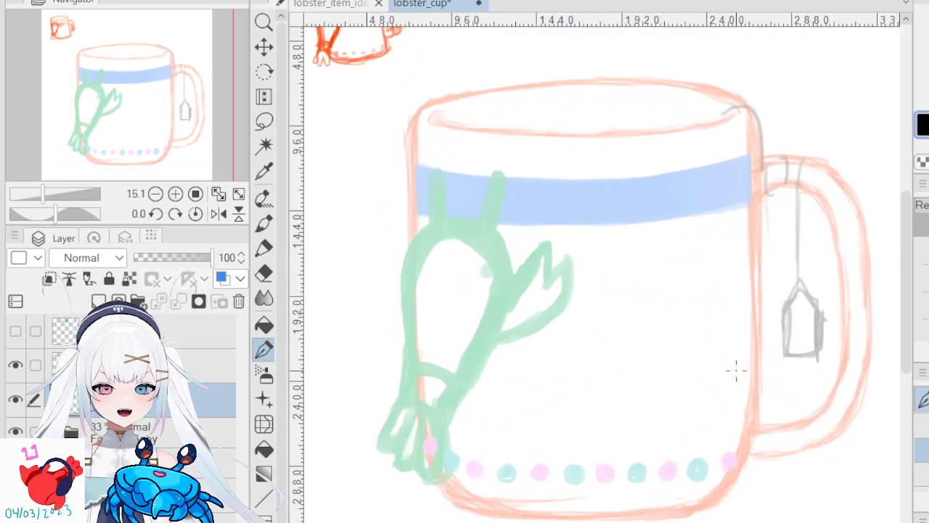
scroll(735, 371, down, 1)
scroll(735, 371, up, 2)
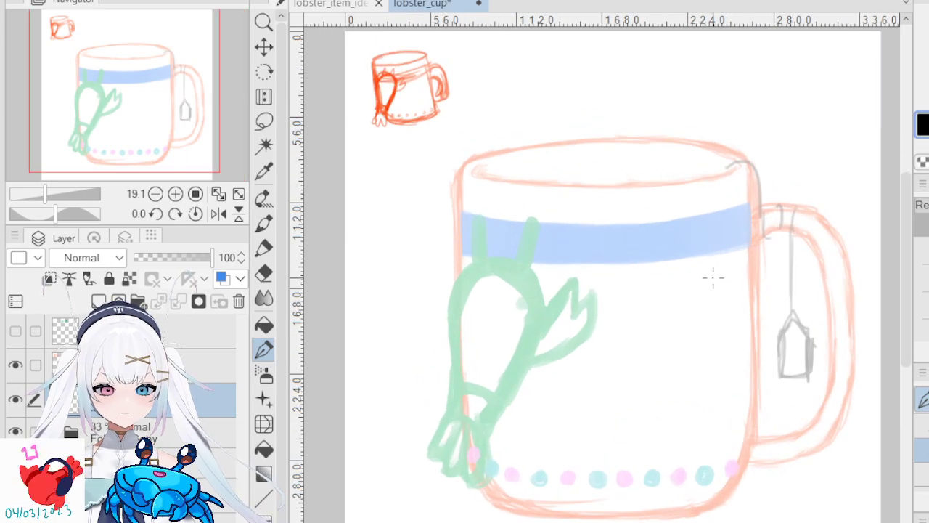
scroll(690, 242, up, 2)
scroll(690, 243, down, 3)
scroll(685, 243, up, 1)
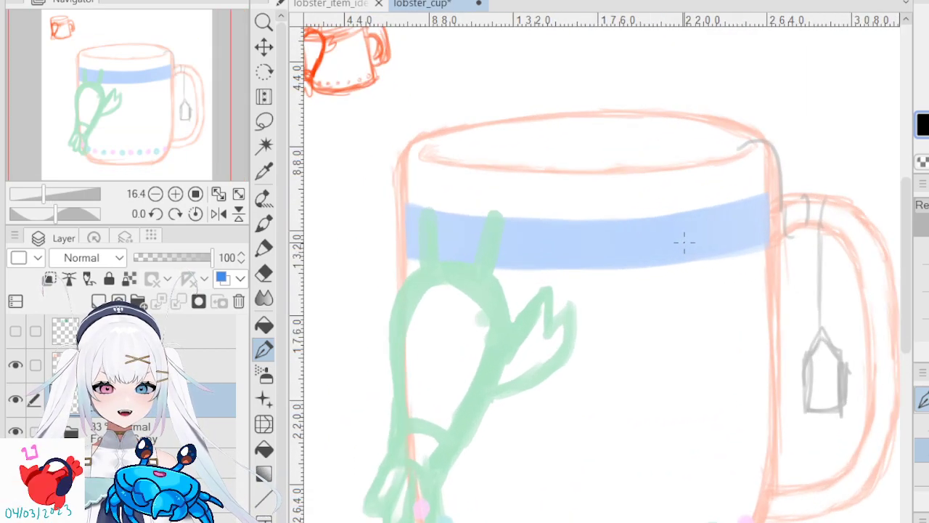
scroll(684, 244, down, 2)
scroll(668, 301, up, 6)
scroll(637, 404, up, 3)
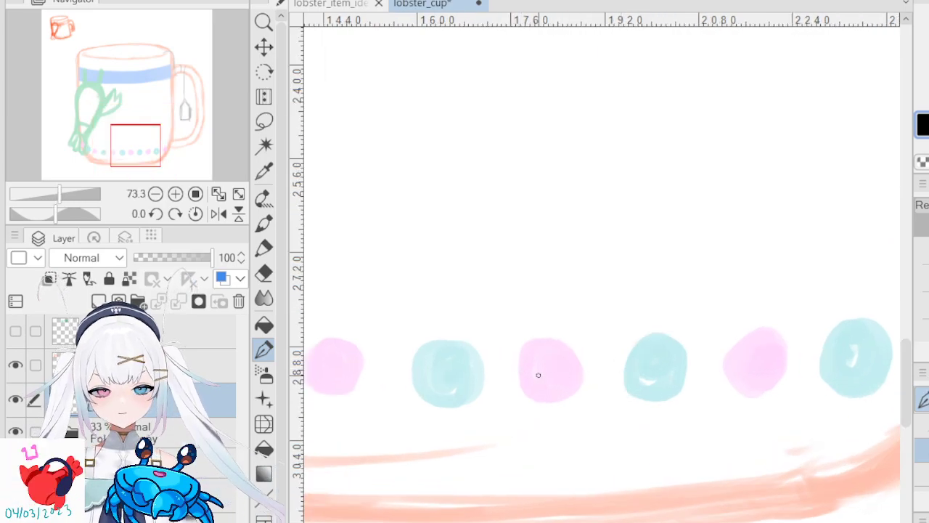
- Examine the proportions of the large mug sketch as a whole, including the rim, blue band and lobster
scroll(628, 369, down, 8)
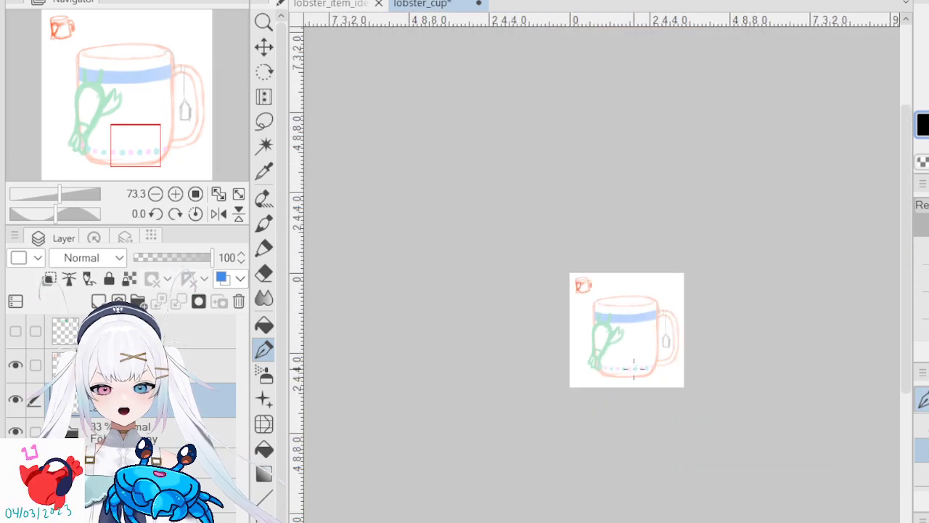
scroll(637, 354, up, 5)
scroll(571, 197, down, 5)
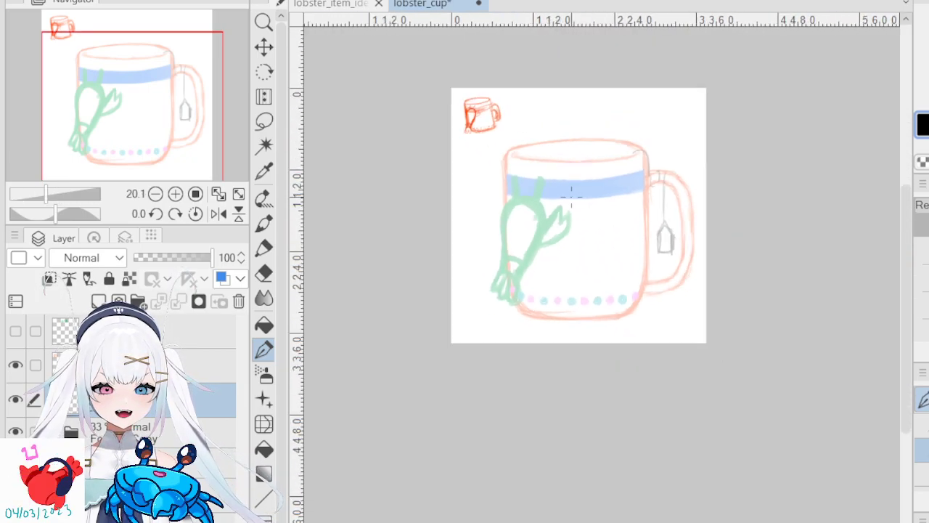
scroll(548, 167, up, 3)
scroll(636, 247, up, 2)
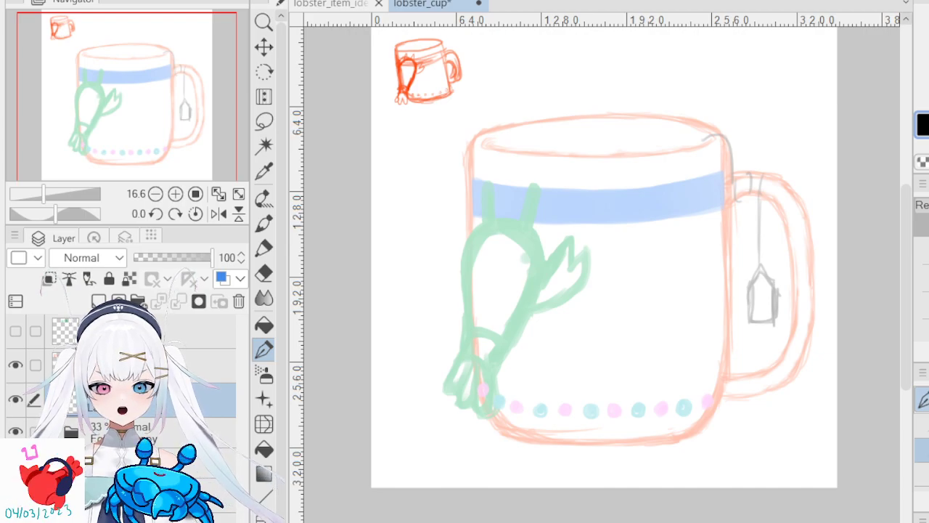
scroll(552, 204, down, 2)
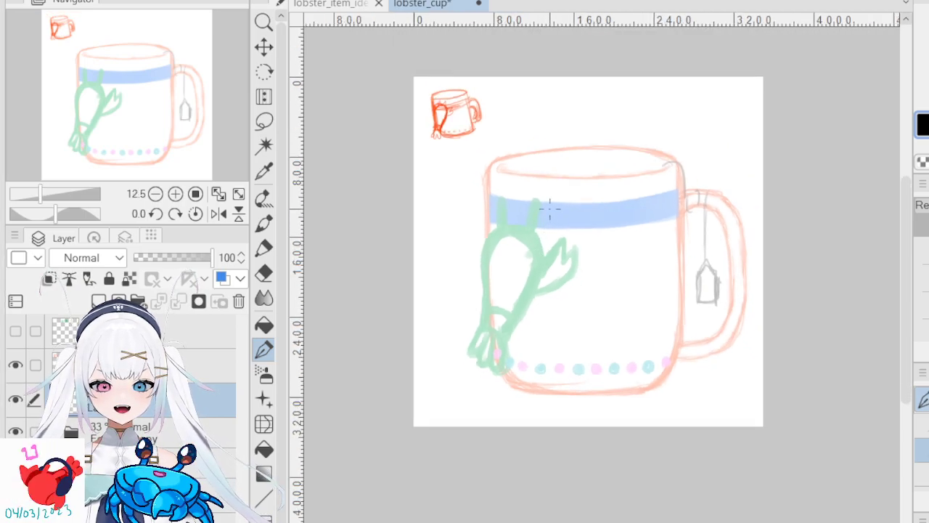
scroll(552, 203, up, 4)
- Examine the mug's left rim corner up close with the canvas rotated to -30 degrees
key(minus)
key(minus)
key(minus)
key(minus)
key(minus)
key(minus)
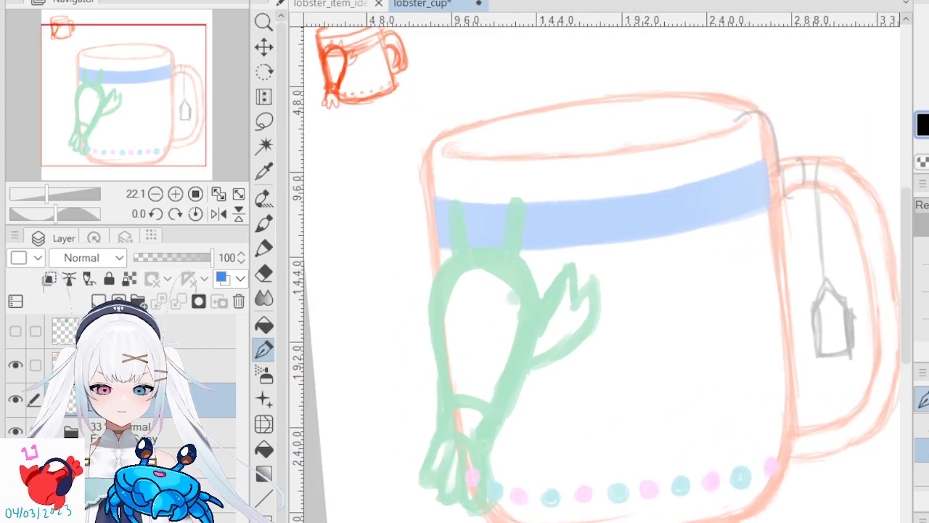
scroll(411, 213, up, 1)
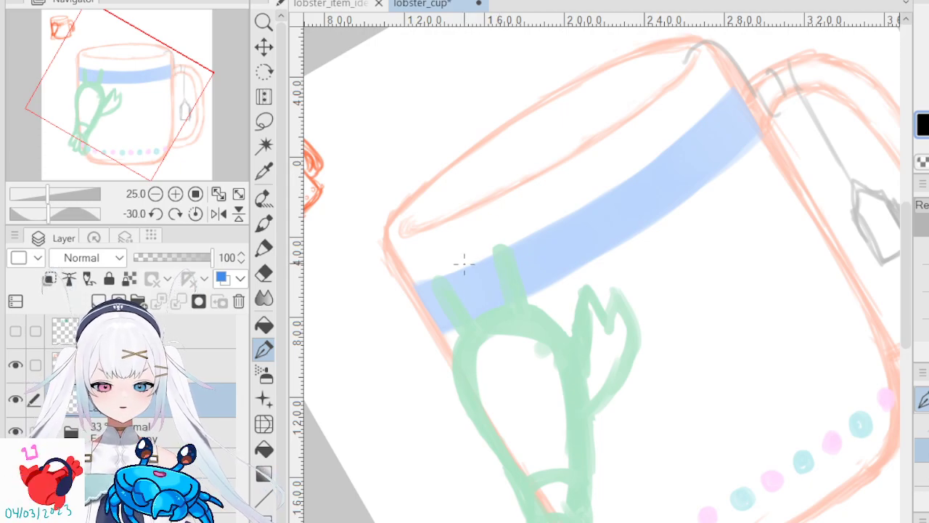
scroll(466, 266, down, 4)
scroll(501, 288, up, 8)
scroll(445, 218, down, 6)
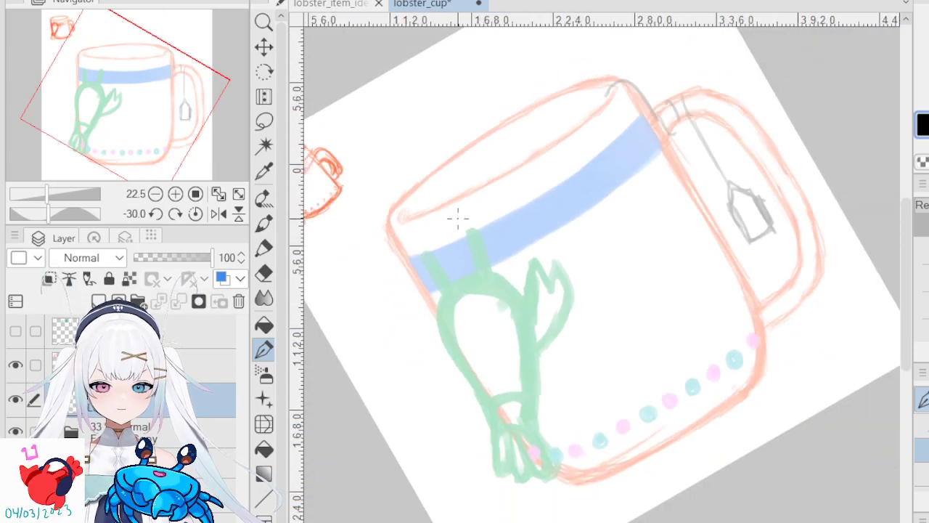
scroll(459, 220, up, 3)
scroll(461, 220, down, 4)
scroll(461, 220, up, 1)
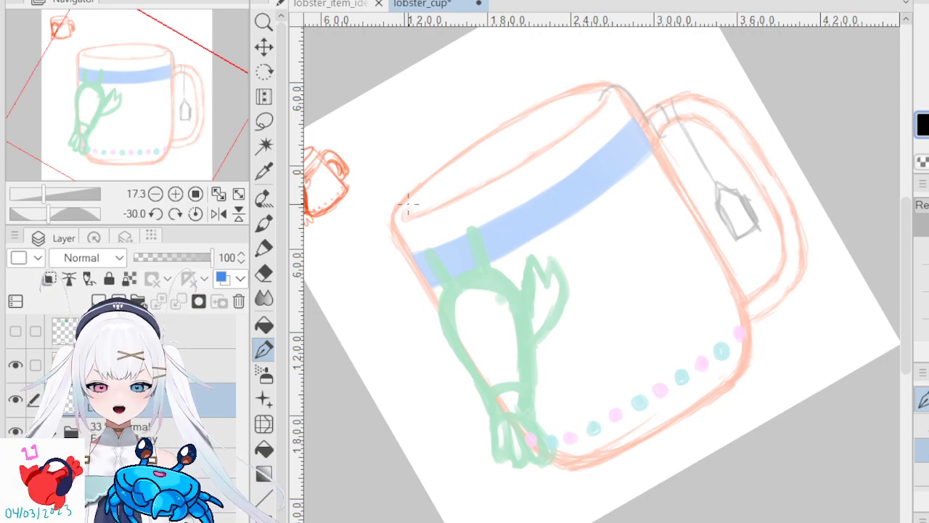
scroll(409, 210, up, 3)
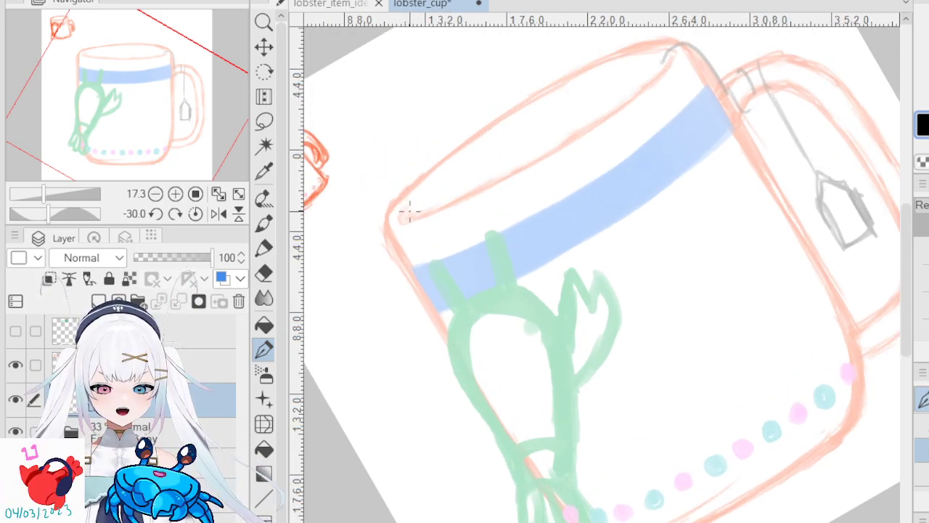
scroll(436, 222, down, 3)
scroll(446, 230, up, 2)
scroll(446, 230, up, 3)
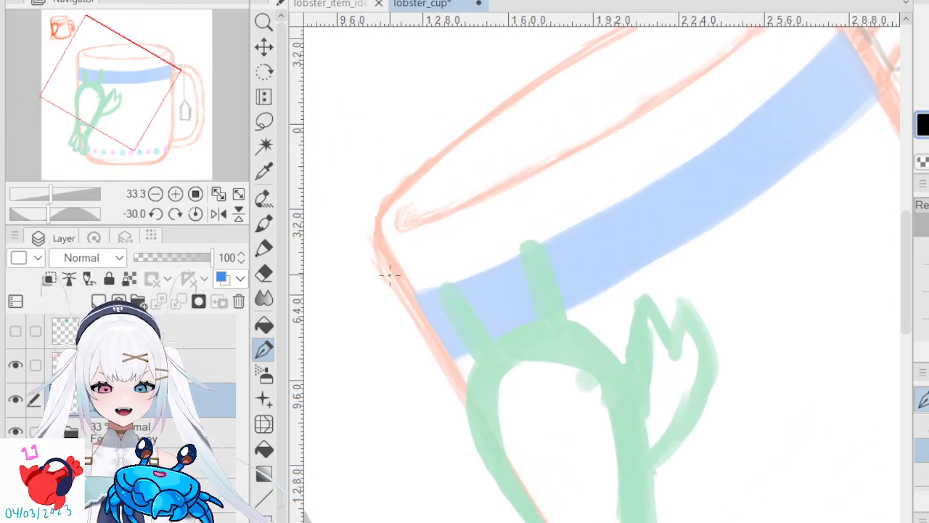
- Try to ink the mug's left side from the rim corner down toward the lobster
drag(387, 247, 440, 362)
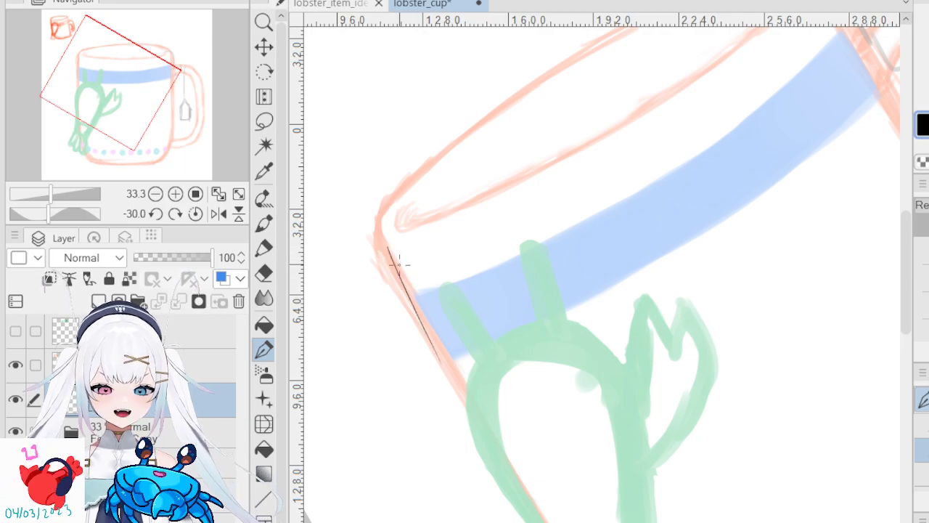
key(ctrl+z)
mouse_move(381, 240)
mouse_down()
mouse_move(460, 396)
mouse_move(465, 373)
mouse_move(474, 395)
mouse_up()
key(ctrl+z)
key(ctrl+z)
drag(390, 255, 463, 388)
key(ctrl+z)
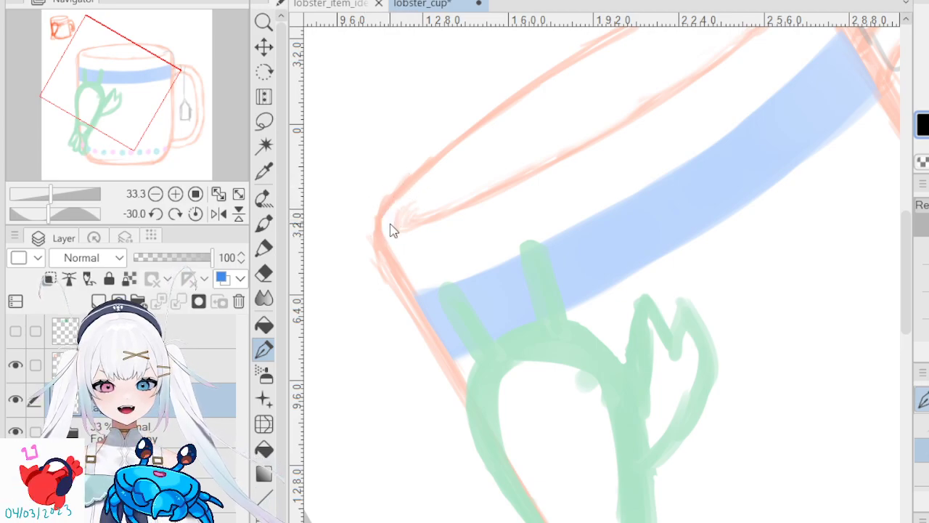
- Try to ink a short thin curve around the mug's left rim corner, and undo the strokes
mouse_move(380, 231)
mouse_down()
mouse_move(397, 195)
mouse_move(427, 173)
mouse_up()
key(ctrl+z)
drag(386, 209, 431, 166)
key(ctrl+z)
drag(387, 206, 446, 154)
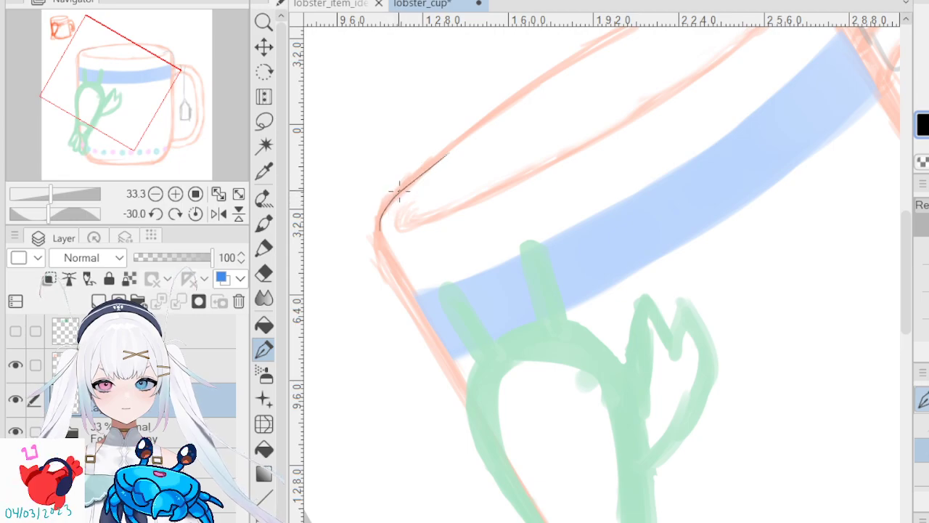
scroll(415, 135, up, 2)
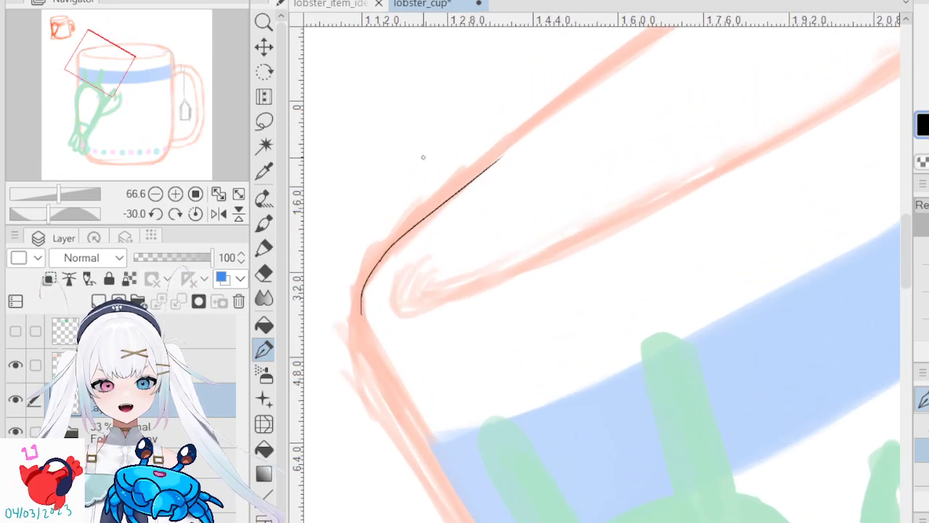
scroll(427, 158, down, 2)
scroll(429, 162, up, 2)
scroll(429, 161, up, 3)
key(ctrl+z)
key(ctrl+z)
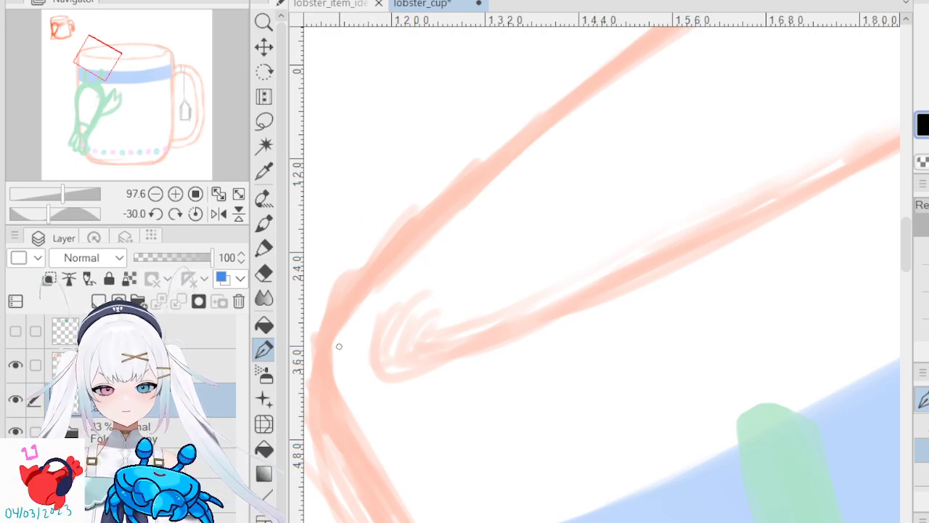
- Ink a long smooth black curve around the left rim corner and up the start of the rim's back edge
mouse_move(329, 396)
mouse_down()
mouse_move(322, 369)
mouse_move(346, 292)
mouse_up()
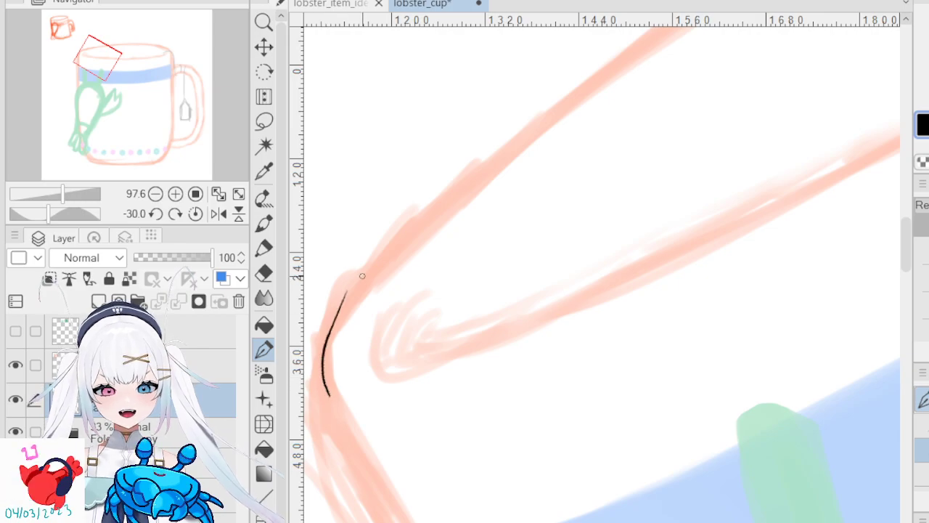
key(ctrl+z)
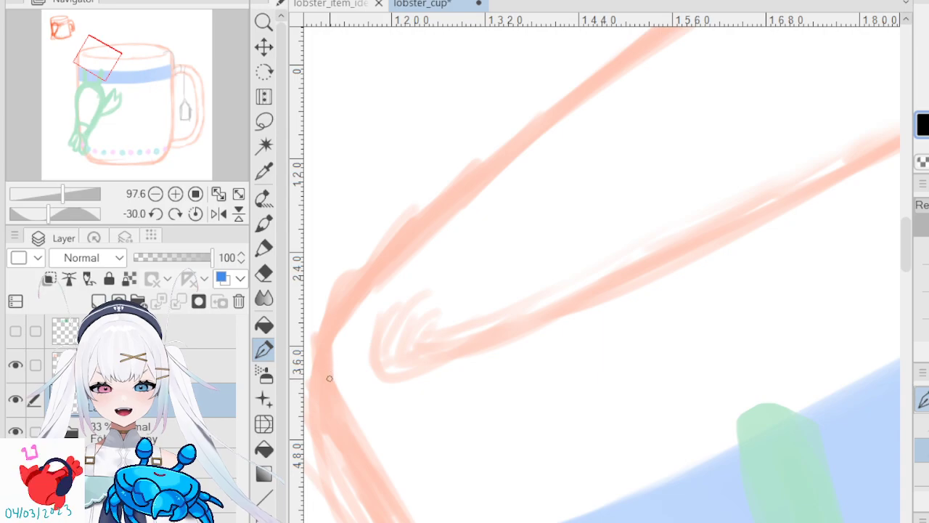
mouse_move(326, 385)
mouse_down()
mouse_move(331, 321)
mouse_move(357, 282)
mouse_move(454, 181)
mouse_move(586, 62)
mouse_up()
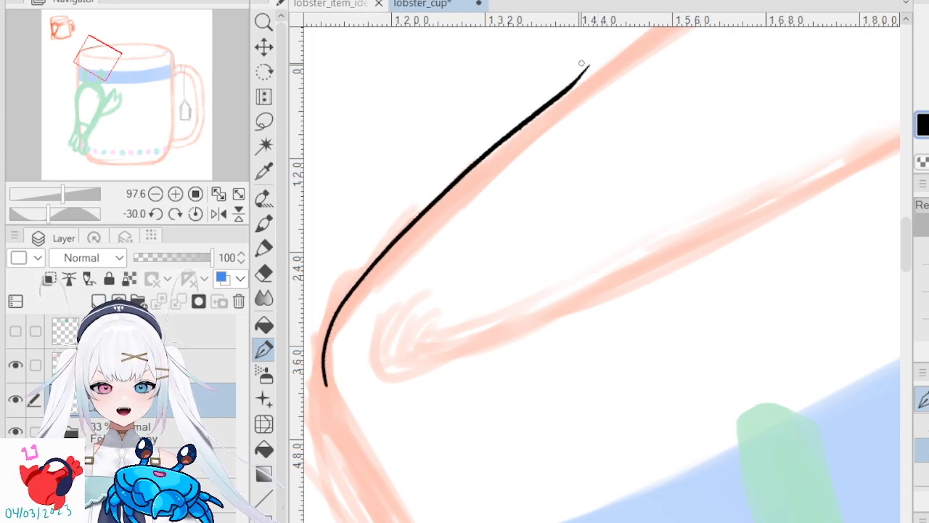
- Trim the stray tip off the upper end of the inked corner curve with the Eraser and return to the pen
scroll(532, 87, down, 10)
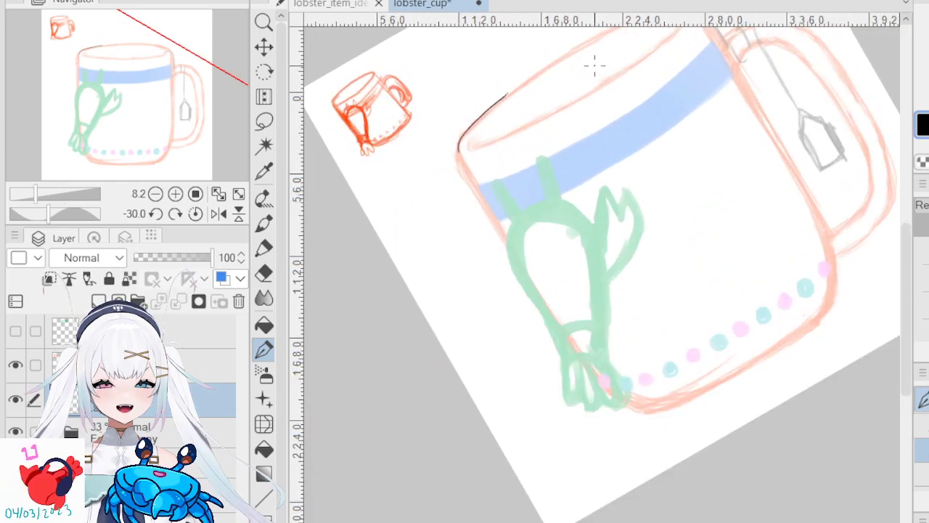
scroll(598, 64, down, 2)
scroll(588, 77, up, 8)
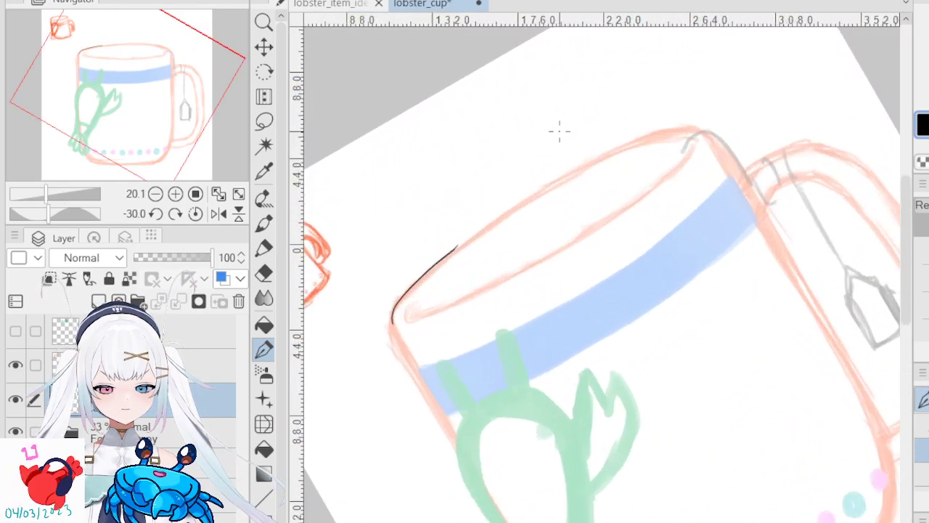
scroll(540, 193, up, 1)
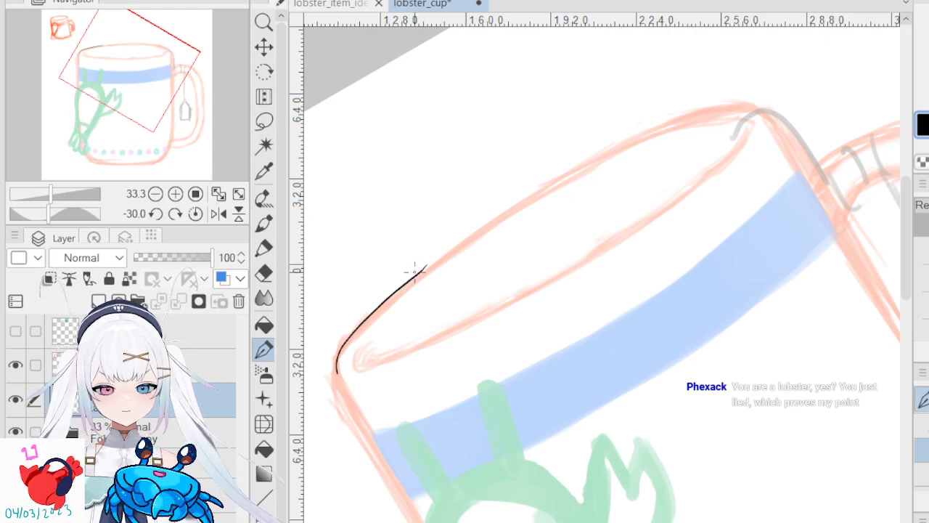
drag(420, 272, 534, 187)
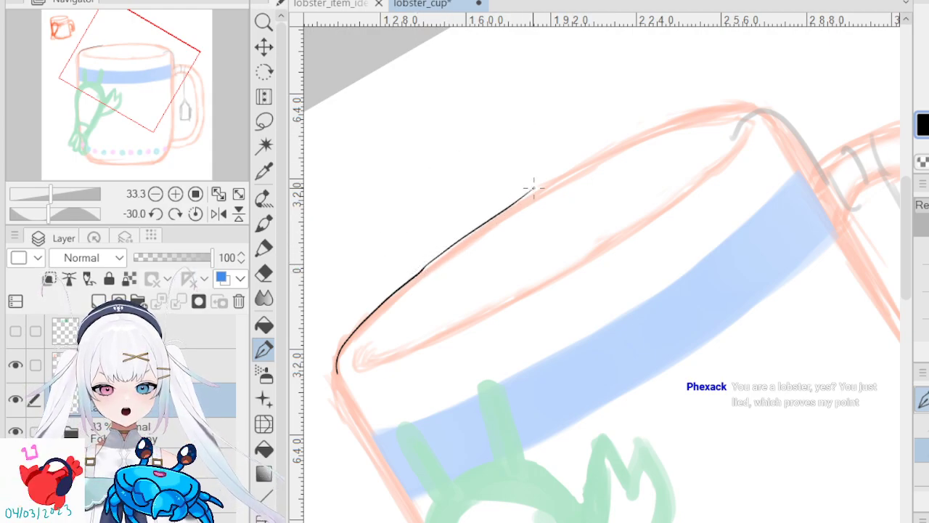
key(ctrl+z)
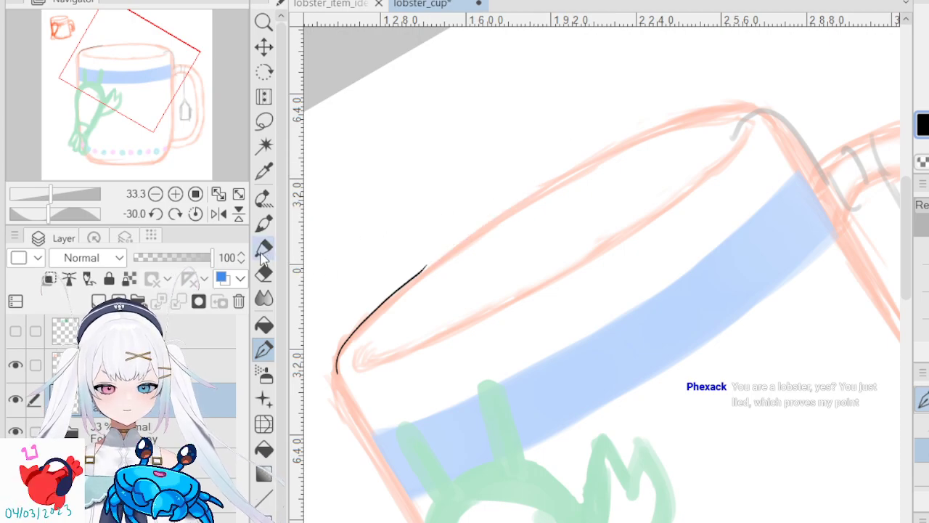
key(e)
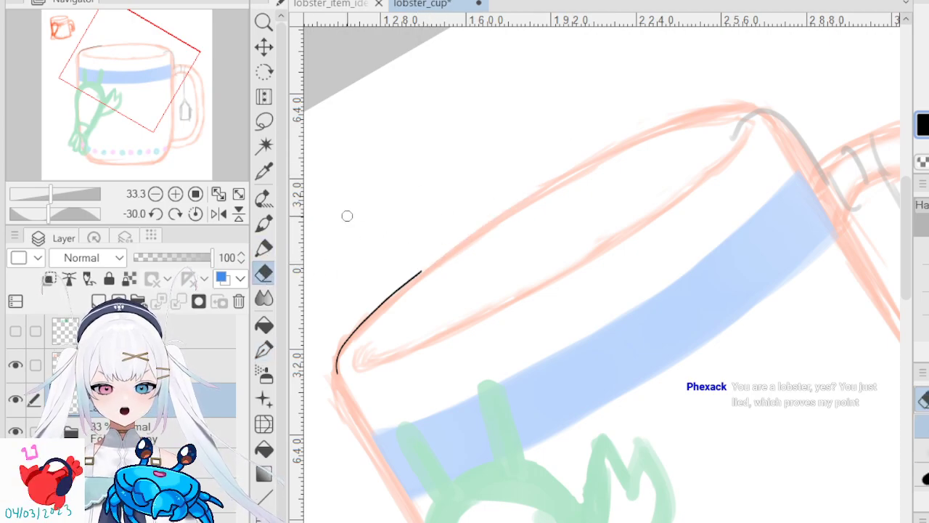
click(264, 222)
click(264, 349)
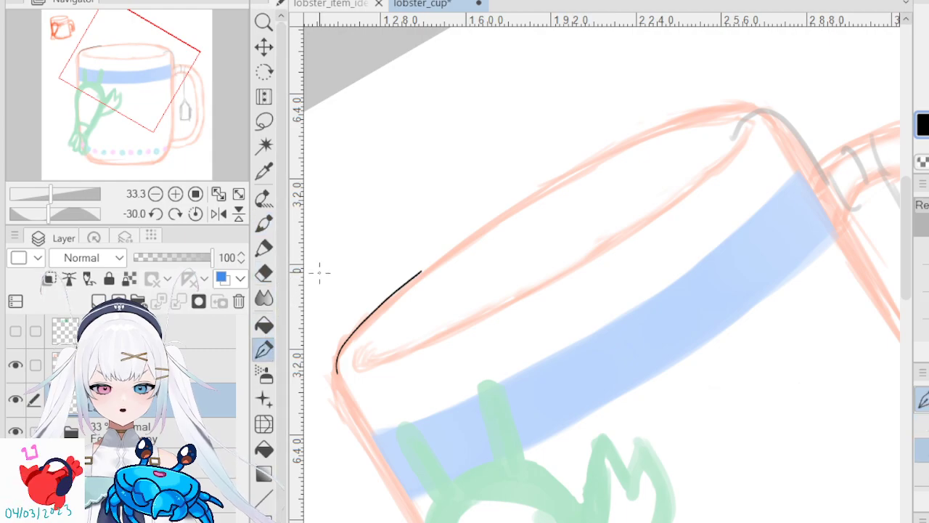
- Try to continue the inked corner curve along the rim's back edge with repeated strokes, undoing each one
drag(420, 276, 476, 226)
key(ctrl+z)
drag(418, 277, 534, 191)
key(ctrl+z)
drag(424, 271, 555, 183)
key(ctrl+z)
drag(424, 272, 581, 165)
drag(415, 276, 539, 187)
key(ctrl+z)
key(ctrl+z)
drag(422, 278, 501, 215)
key(ctrl+z)
key(ctrl+y)
key(ctrl+z)
drag(417, 275, 537, 190)
drag(417, 275, 517, 195)
mouse_move(419, 274)
mouse_down()
mouse_move(505, 211)
mouse_move(417, 272)
mouse_move(481, 227)
mouse_move(501, 212)
mouse_up()
key(ctrl+z)
key(ctrl+z)
key(ctrl+z)
key(ctrl+z)
- Try short strokes on the rim's back edge, starting a little beyond the end of the corner curve
drag(442, 262, 498, 225)
key(ctrl+z)
drag(440, 259, 516, 206)
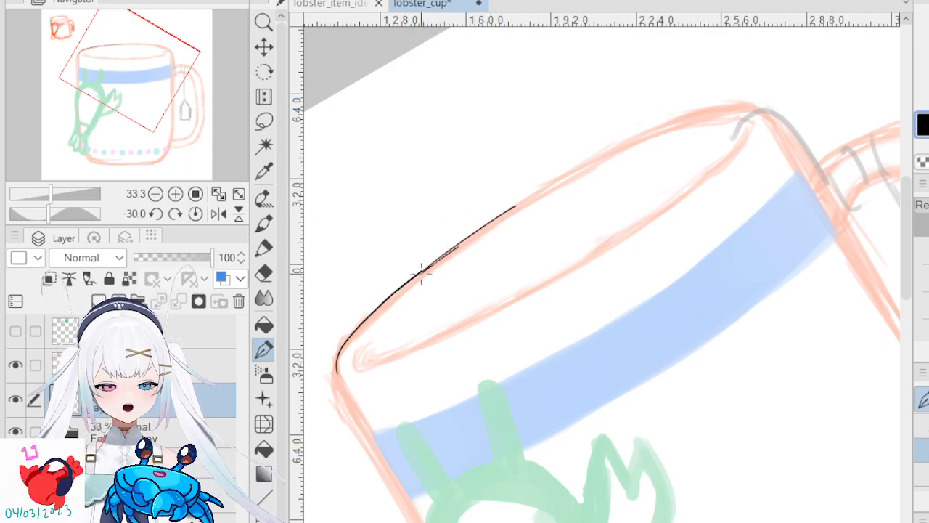
key(ctrl+z)
drag(464, 246, 508, 216)
key(ctrl+z)
- Try longer strokes from the end of the corner curve toward the middle of the rim's back edge
drag(423, 272, 543, 183)
key(ctrl+z)
drag(417, 272, 549, 188)
key(ctrl+z)
drag(420, 270, 550, 187)
key(ctrl+z)
drag(420, 271, 549, 187)
drag(419, 273, 546, 185)
key(ctrl+z)
key(ctrl+z)
- Ink the rim's back edge onward from the corner curve, erase the stroke's far end, and return to the pen
mouse_move(438, 258)
mouse_down()
mouse_move(545, 186)
mouse_move(686, 127)
mouse_up()
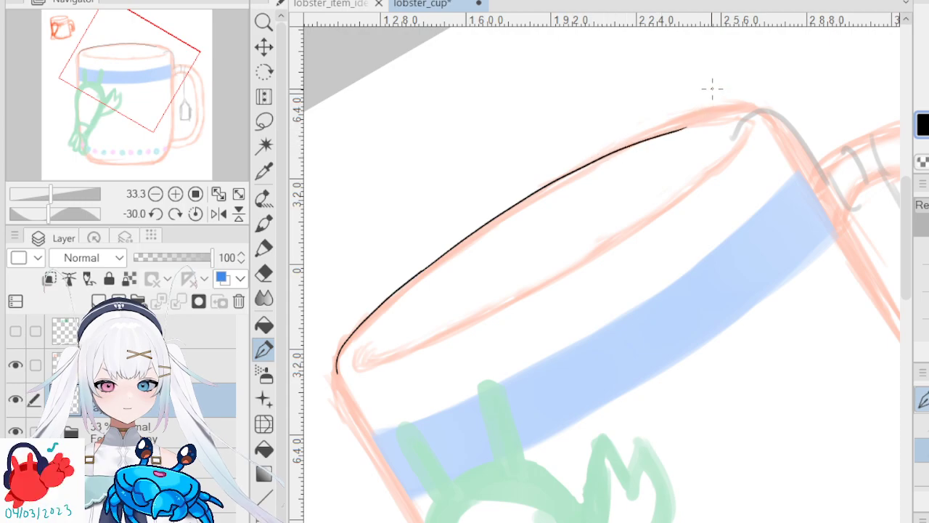
click(264, 272)
mouse_move(637, 151)
mouse_down()
mouse_move(592, 173)
mouse_move(599, 154)
mouse_move(602, 167)
mouse_move(690, 126)
mouse_up()
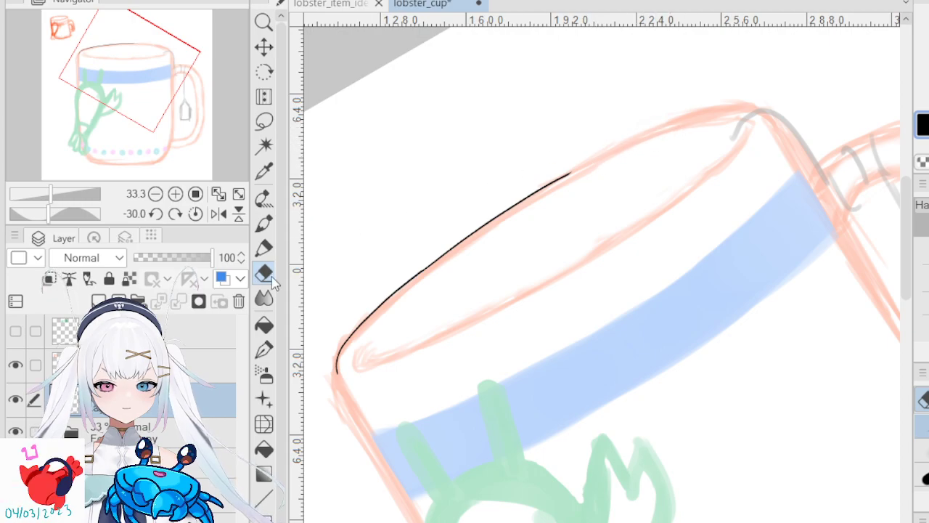
click(265, 224)
click(264, 350)
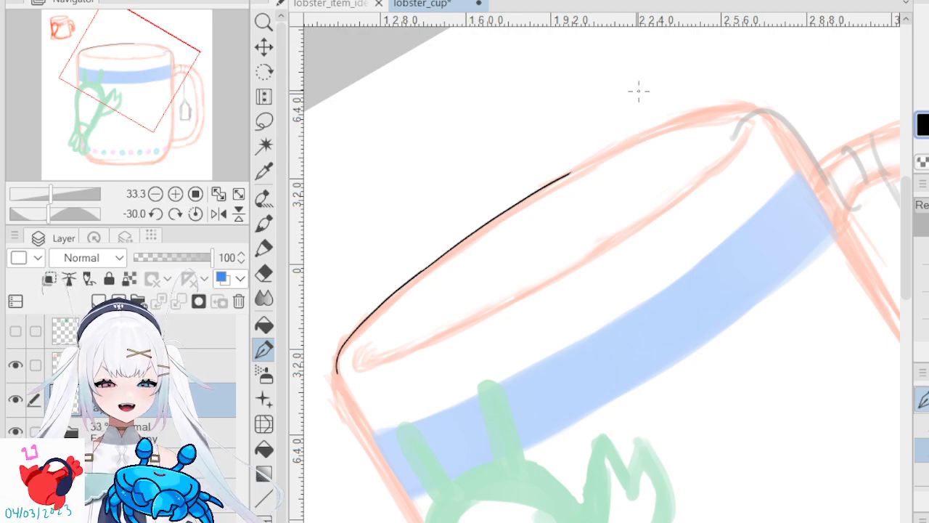
- Mirror the canvas at -15 degrees rotation and ink the rest of the rim's back edge from the handle-side corner to the existing line
drag(567, 173, 603, 143)
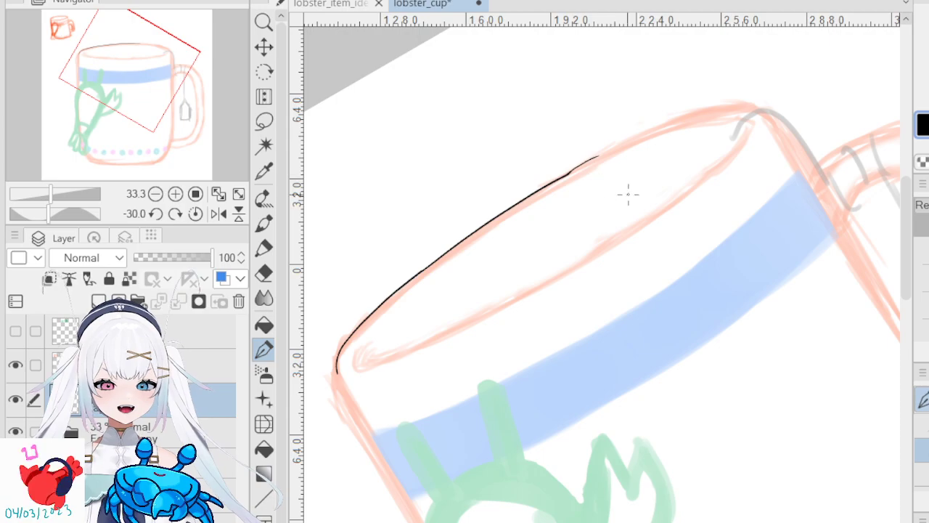
key(ctrl+z)
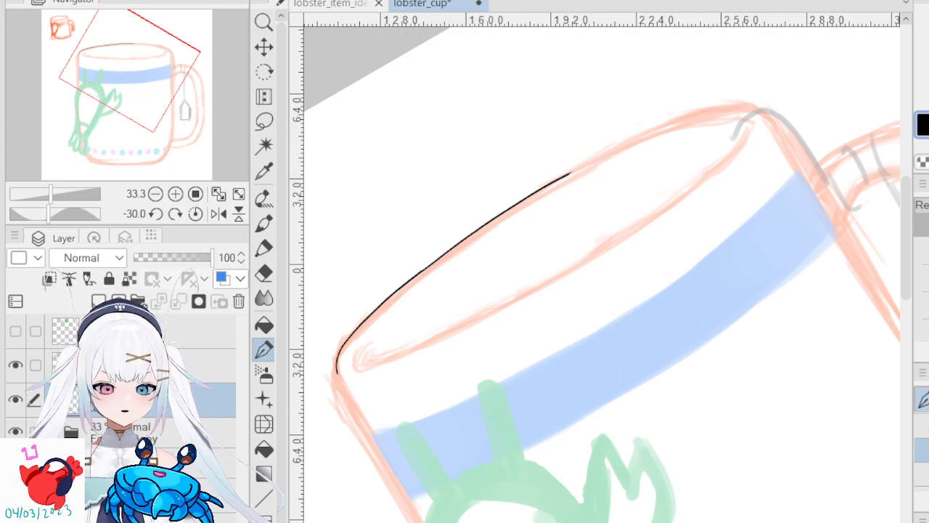
key(^)
key(h)
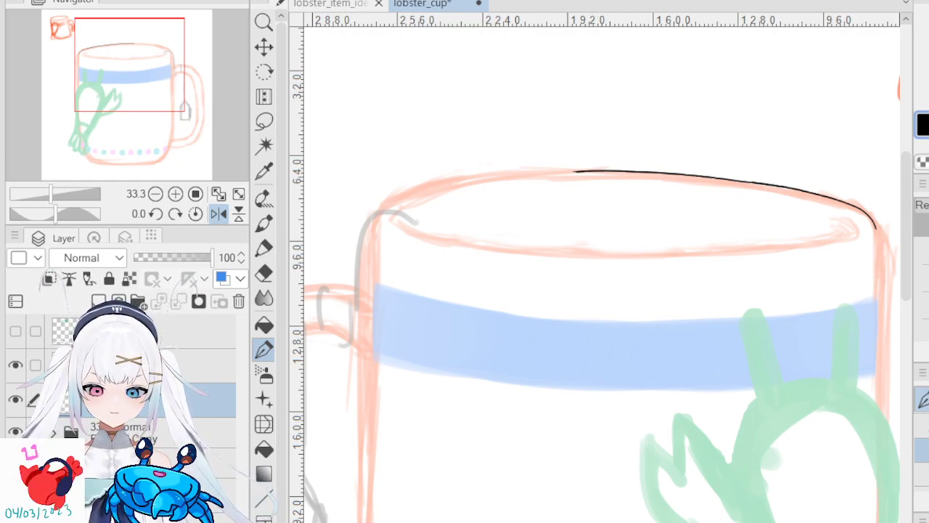
key(-)
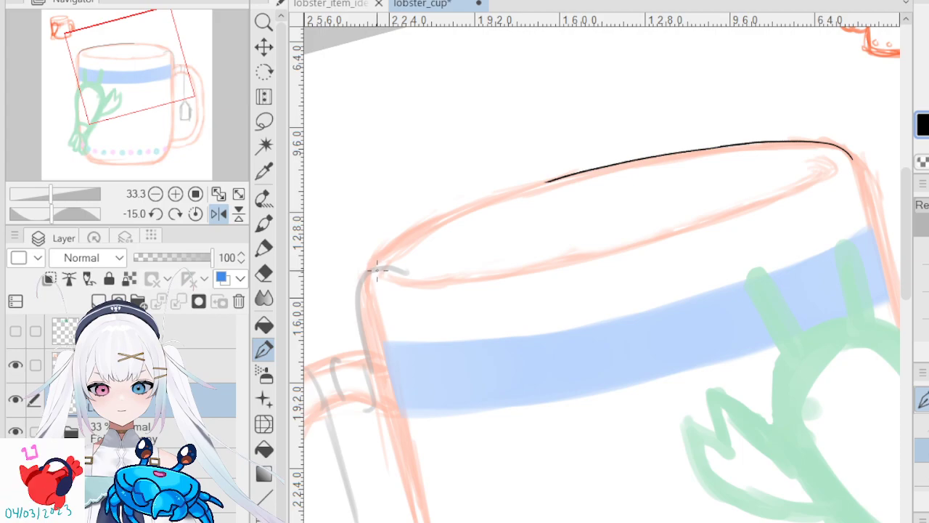
mouse_move(373, 275)
mouse_down()
mouse_move(418, 233)
mouse_move(518, 185)
mouse_up()
key(ctrl+z)
mouse_move(373, 269)
mouse_down()
mouse_move(417, 232)
mouse_move(553, 177)
mouse_up()
key(ctrl+z)
mouse_move(381, 258)
mouse_down()
mouse_move(457, 212)
mouse_move(559, 177)
mouse_up()
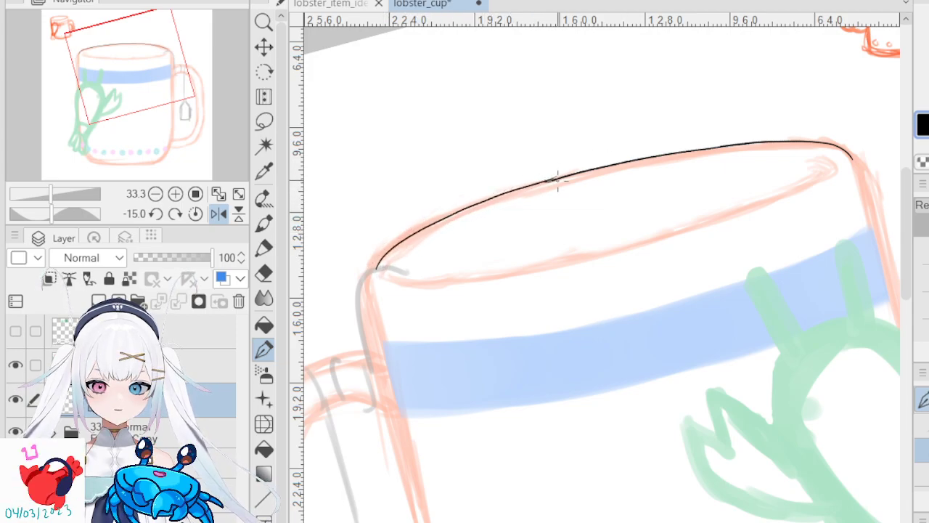
scroll(549, 187, up, 5)
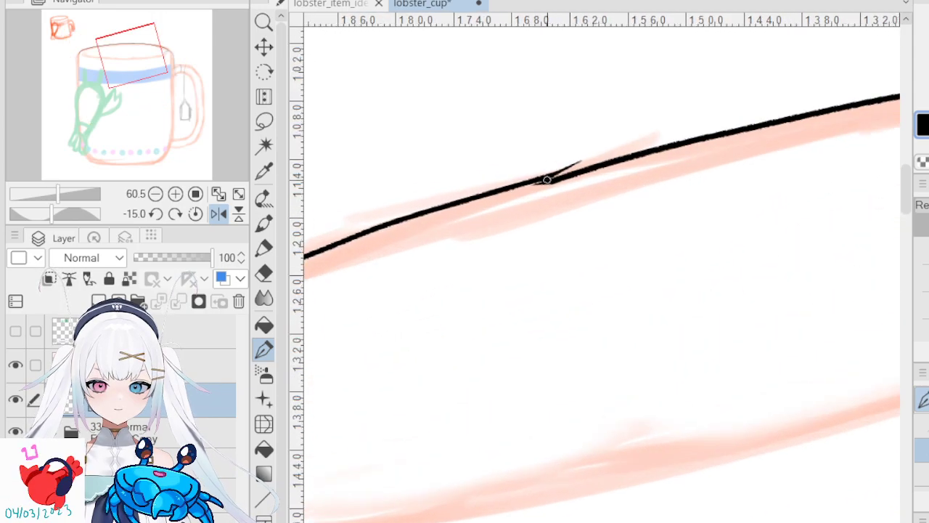
- Erase the stray stroke tip where the two inked strokes of the rim's back edge meet
click(264, 273)
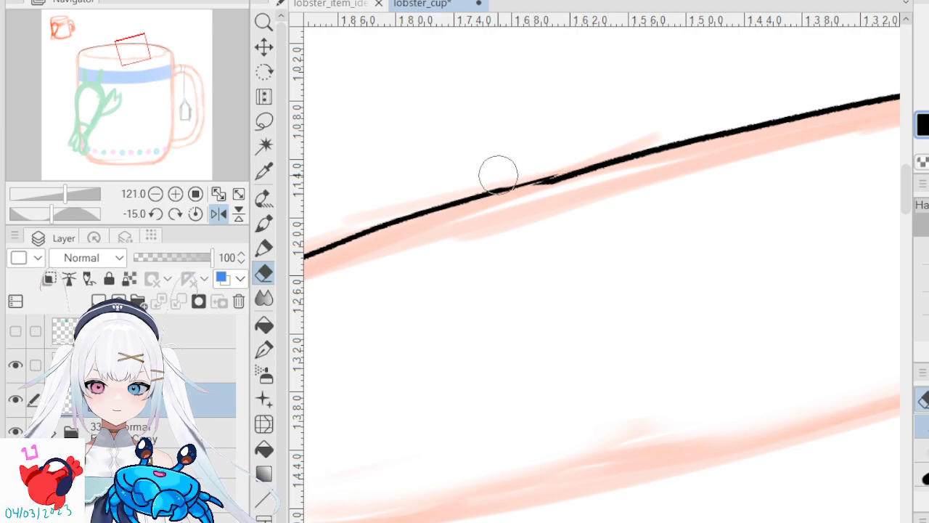
drag(560, 155, 444, 190)
key(ctrl+z)
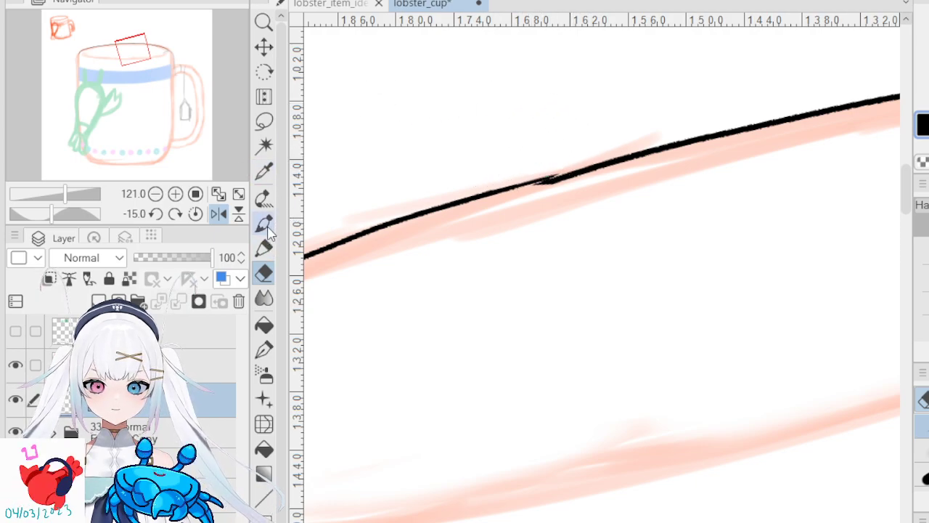
- Thicken the rim's back edge with the pen across the join of the two strokes
click(263, 349)
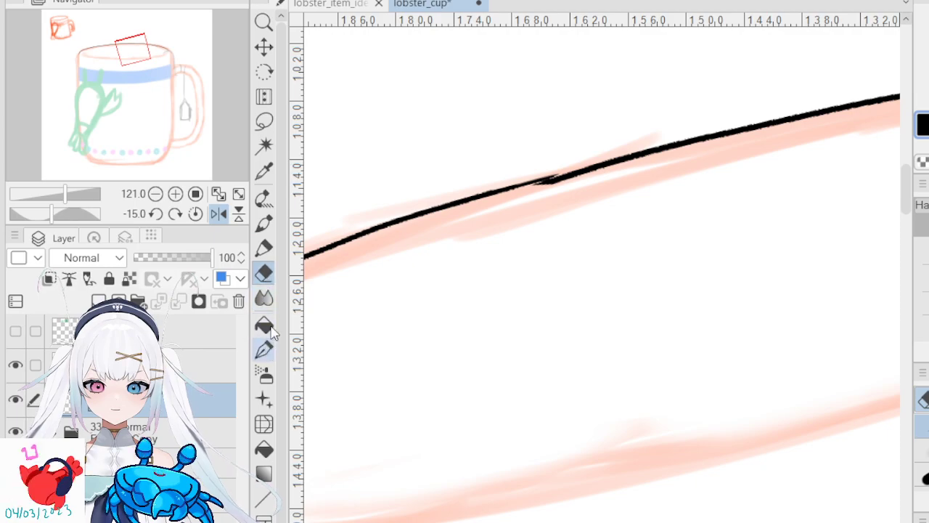
mouse_move(546, 181)
mouse_down()
mouse_move(567, 172)
mouse_move(534, 183)
mouse_move(604, 161)
mouse_move(426, 216)
mouse_up()
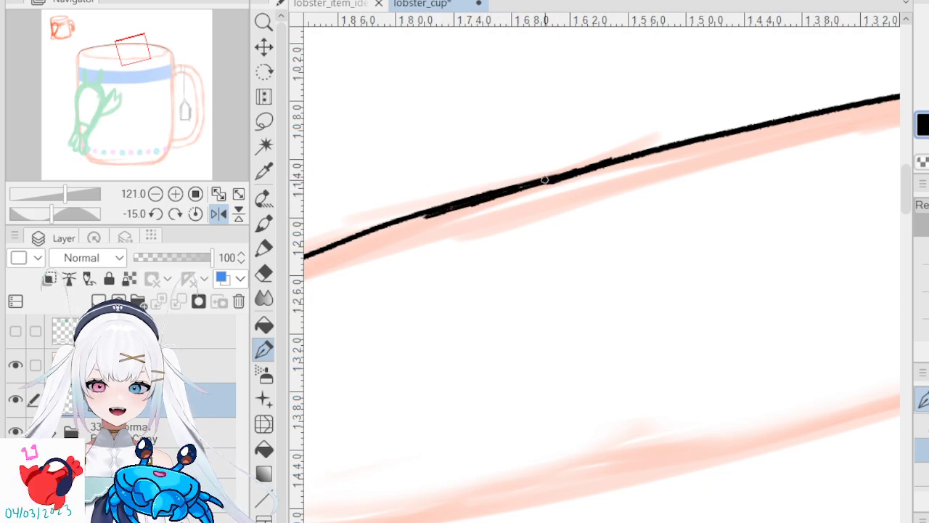
mouse_move(464, 204)
mouse_down()
mouse_move(408, 216)
mouse_move(385, 233)
mouse_move(442, 205)
mouse_move(620, 204)
mouse_up()
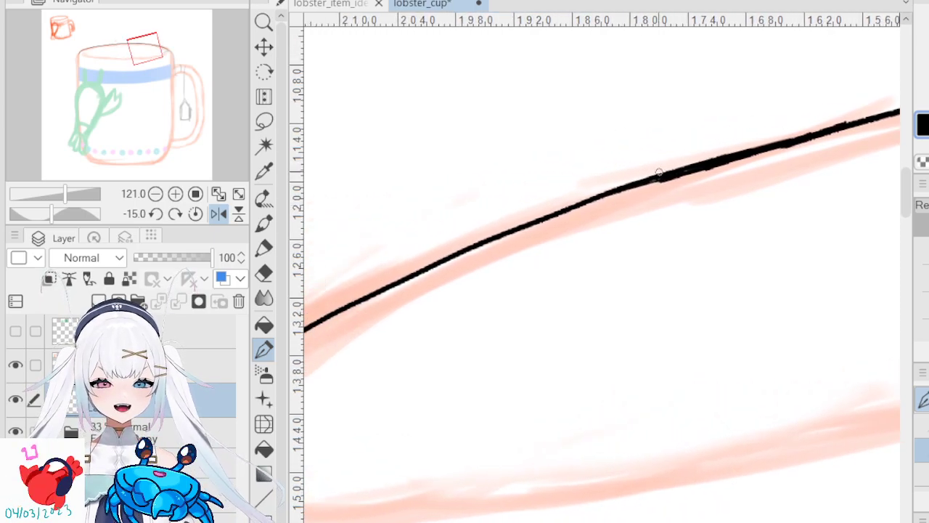
mouse_move(664, 177)
mouse_down()
mouse_move(588, 198)
mouse_move(668, 177)
mouse_move(613, 190)
mouse_up()
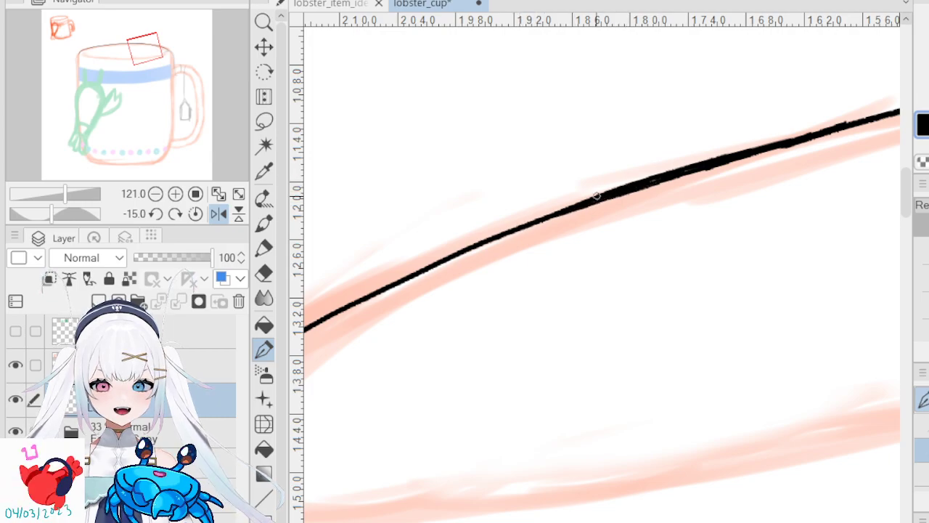
- Thicken the rest of the rim's back edge from the join down to the handle-side corner
drag(573, 212, 449, 260)
drag(543, 221, 445, 264)
drag(495, 241, 435, 268)
mouse_move(519, 231)
mouse_down()
mouse_move(389, 290)
mouse_move(405, 290)
mouse_move(409, 245)
mouse_move(487, 216)
mouse_move(622, 218)
mouse_move(578, 225)
mouse_move(556, 240)
mouse_move(590, 223)
mouse_move(459, 297)
mouse_up()
mouse_move(417, 324)
mouse_down()
mouse_move(440, 306)
mouse_move(443, 317)
mouse_move(446, 305)
mouse_move(371, 383)
mouse_up()
mouse_move(405, 341)
mouse_down()
mouse_move(373, 389)
mouse_move(392, 363)
mouse_up()
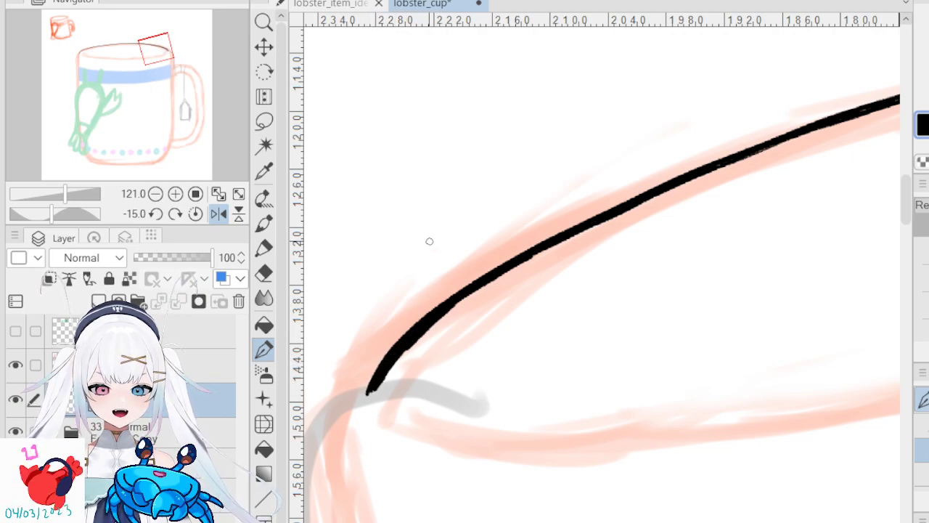
- Trim the inner side of the thickened rim line and its handle-side end with the eraser, and reset the canvas rotation to 0
key(e)
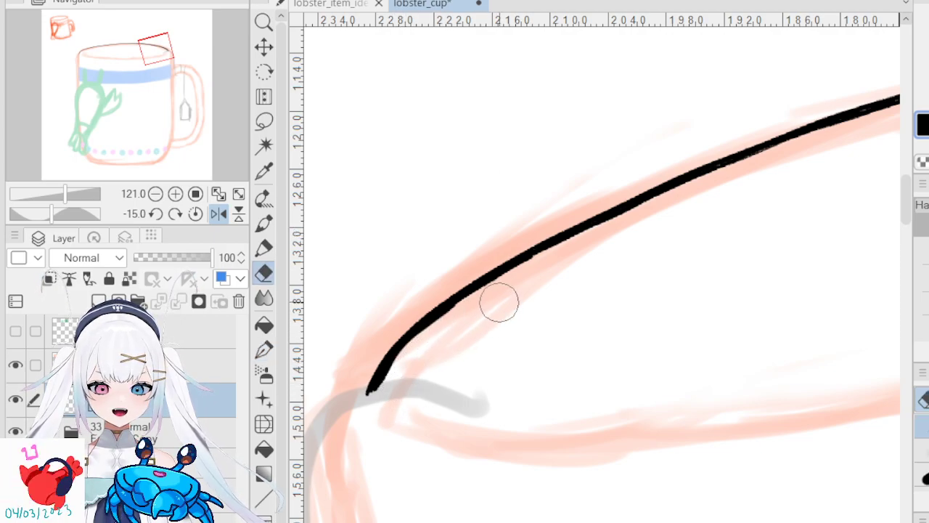
mouse_move(419, 366)
mouse_down()
mouse_move(475, 314)
mouse_move(429, 356)
mouse_move(534, 276)
mouse_move(724, 187)
mouse_move(566, 263)
mouse_move(689, 205)
mouse_move(570, 257)
mouse_move(648, 220)
mouse_up()
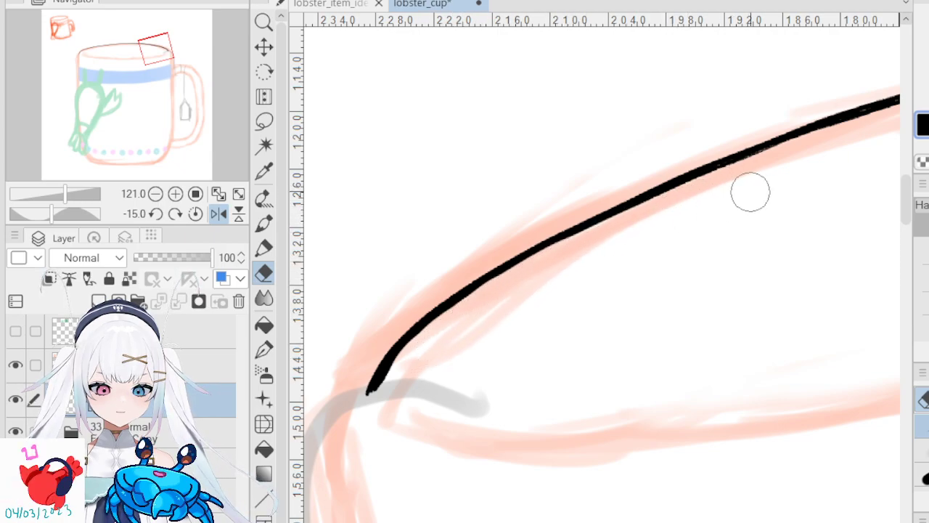
drag(399, 373, 393, 395)
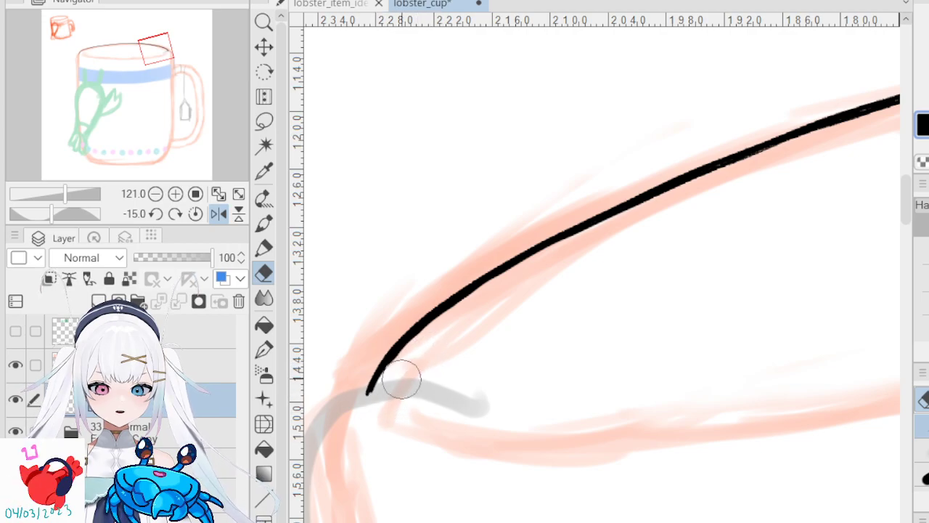
scroll(476, 326, down, 6)
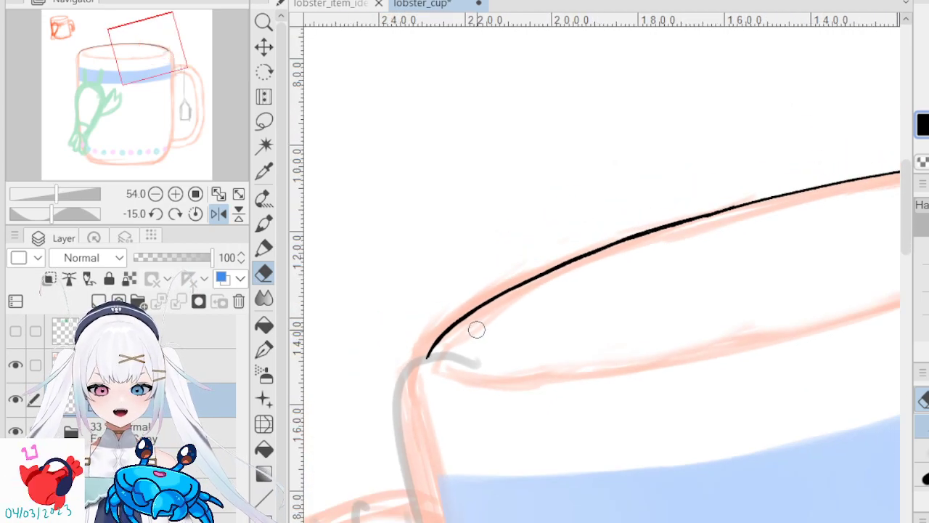
scroll(569, 386, up, 1)
key(asciicircum)
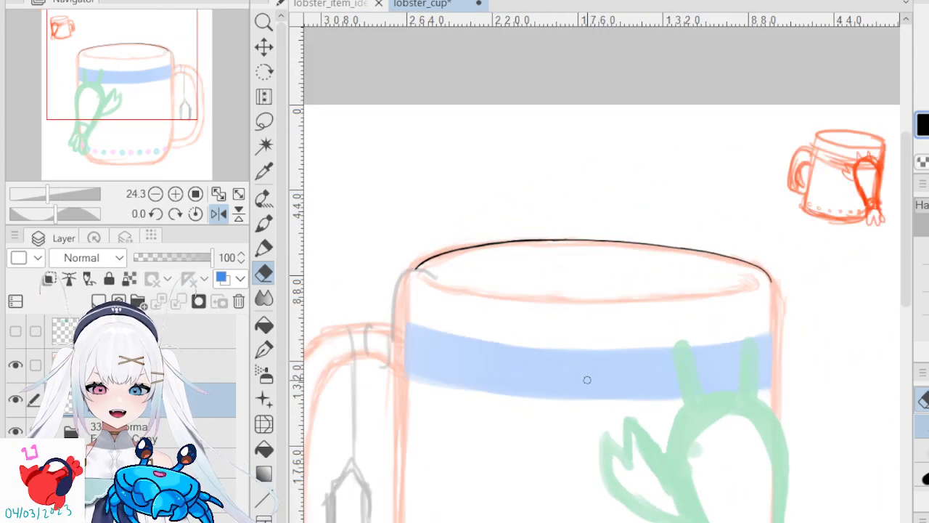
scroll(586, 374, up, 1)
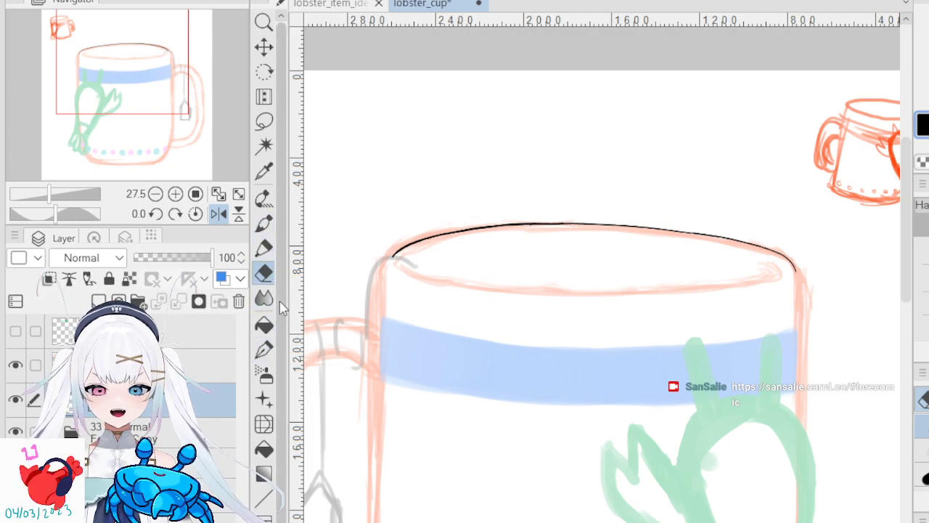
- Ink the top of the mug's lobster-side wall with the pen, from the rim's corner down to just above the blue band
click(264, 349)
drag(689, 307, 689, 158)
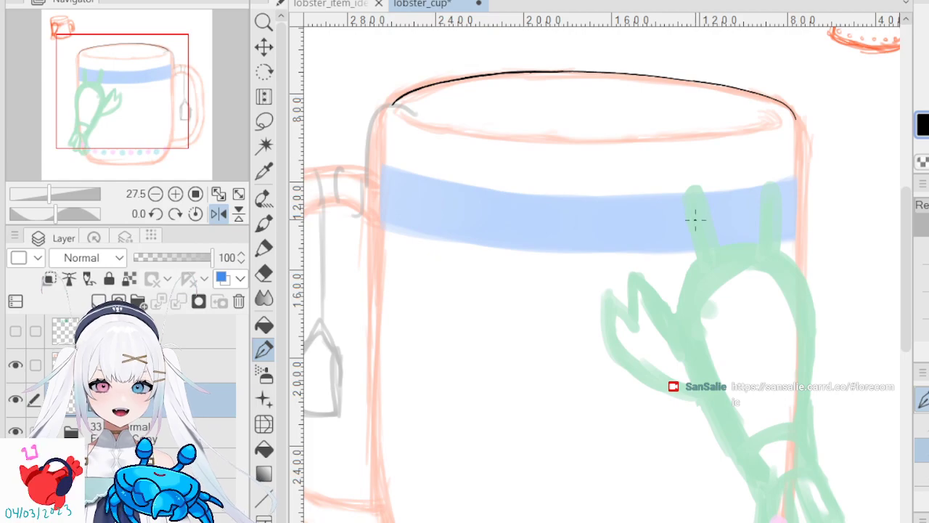
drag(689, 292, 720, 229)
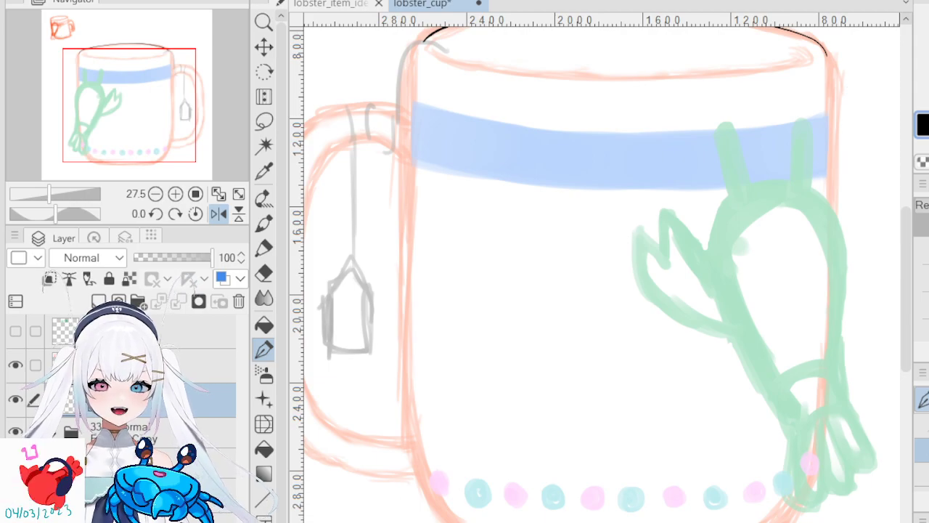
scroll(857, 74, up, 5)
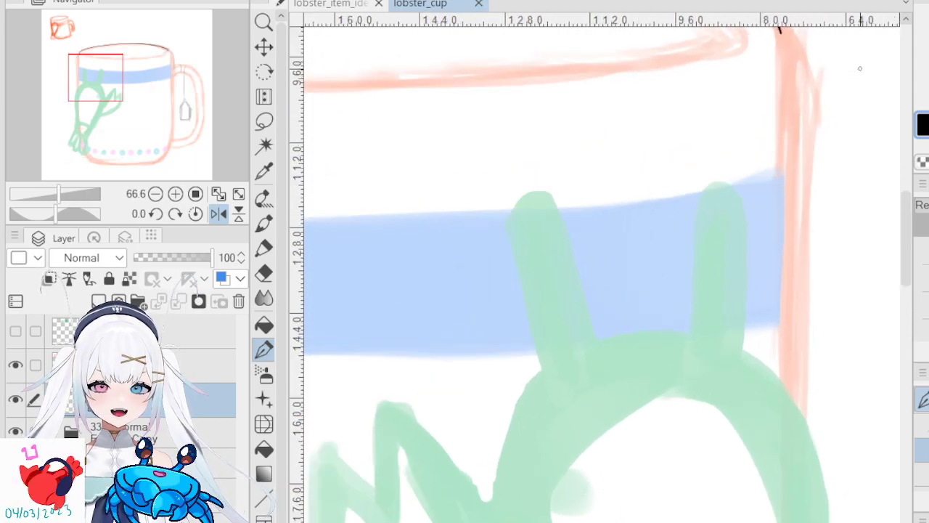
drag(799, 221, 799, 265)
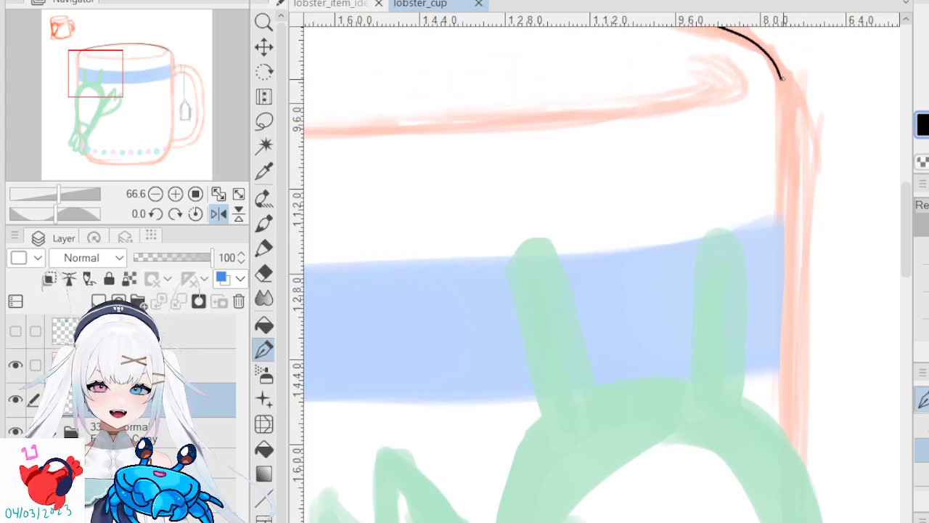
drag(782, 77, 784, 144)
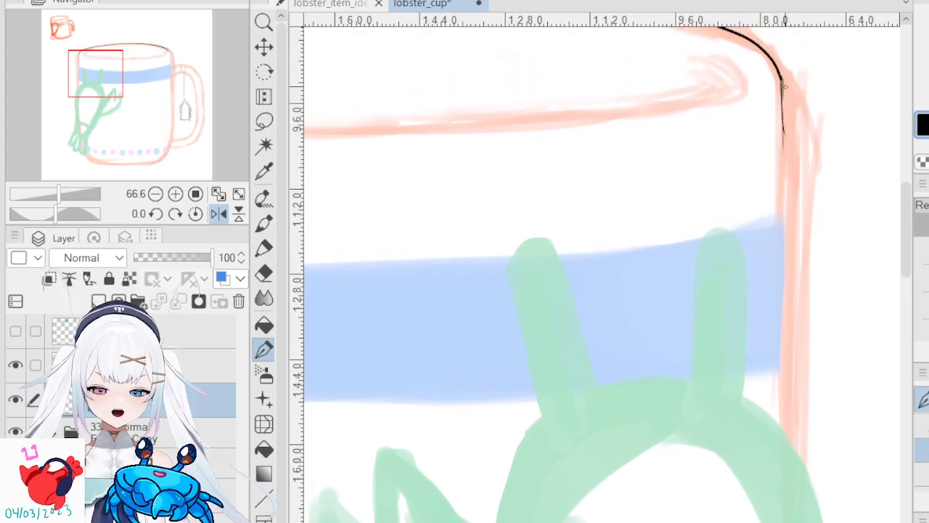
key(ctrl+z)
key(ctrl+z)
drag(783, 78, 780, 167)
drag(782, 87, 781, 199)
key(ctrl+z)
key(ctrl+z)
drag(782, 78, 784, 204)
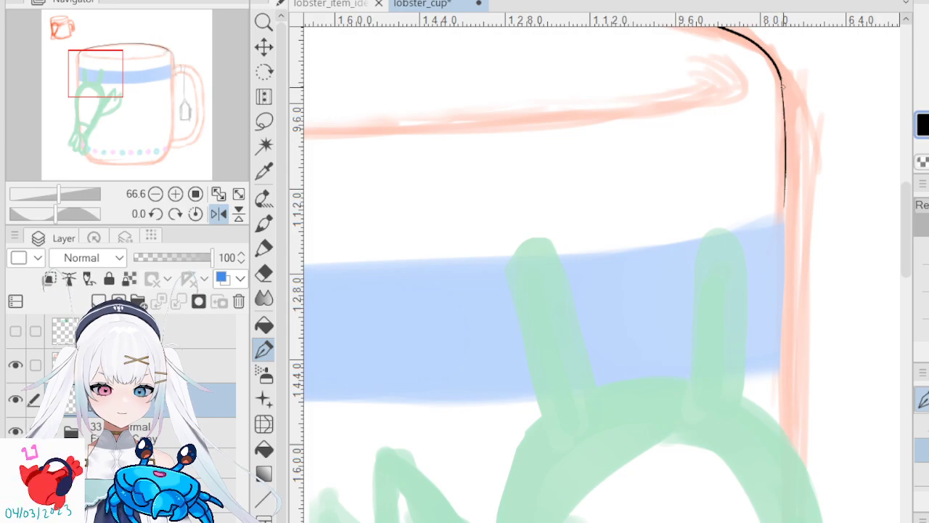
- Try strokes of different lengths that continue the lobster-side wall down across the blue band
drag(783, 138, 785, 250)
drag(789, 197, 787, 293)
key(ctrl+z)
key(ctrl+z)
drag(786, 191, 781, 316)
key(ctrl+z)
drag(784, 193, 783, 351)
key(ctrl+z)
drag(784, 197, 783, 357)
key(ctrl+z)
drag(785, 190, 784, 345)
key(ctrl+z)
drag(784, 195, 785, 347)
key(ctrl+z)
key(ctrl+z)
drag(785, 208, 782, 351)
key(ctrl+z)
- Ink the lobster-side wall across the blue band with overlapping strokes
drag(785, 204, 783, 309)
drag(786, 208, 784, 331)
key(ctrl+z)
drag(785, 231, 786, 379)
- Try strokes continuing the wall below the blue band, and erase the doubled lines back to within the band
drag(788, 337, 791, 452)
key(ctrl+z)
drag(782, 327, 786, 461)
key(ctrl+z)
drag(782, 327, 785, 452)
drag(782, 343, 787, 478)
drag(783, 365, 784, 479)
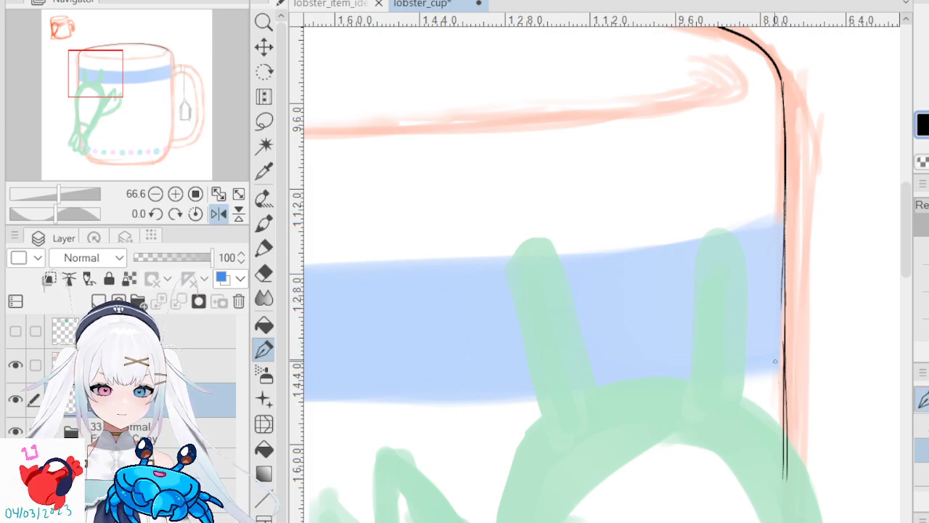
key(e)
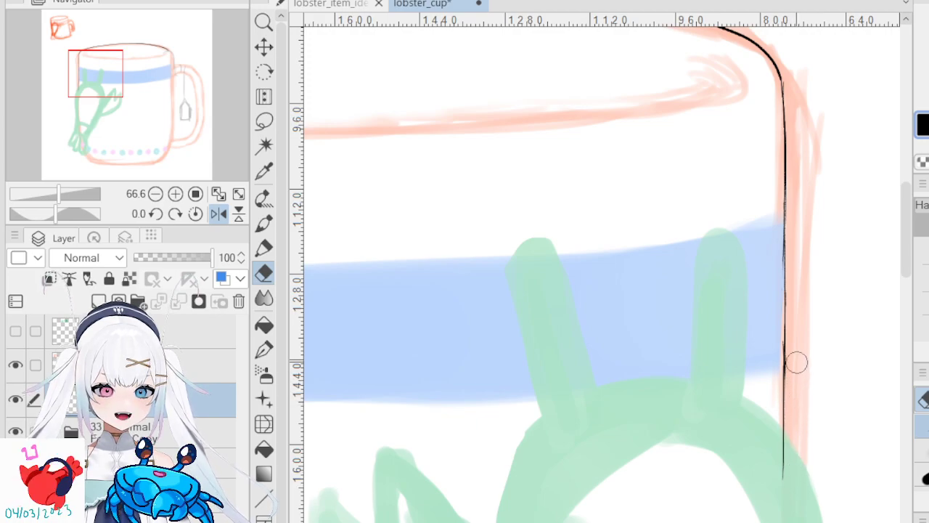
mouse_move(777, 349)
mouse_down()
mouse_move(791, 372)
mouse_move(804, 348)
mouse_move(755, 360)
mouse_move(800, 337)
mouse_move(755, 394)
mouse_move(801, 387)
mouse_move(786, 483)
mouse_up()
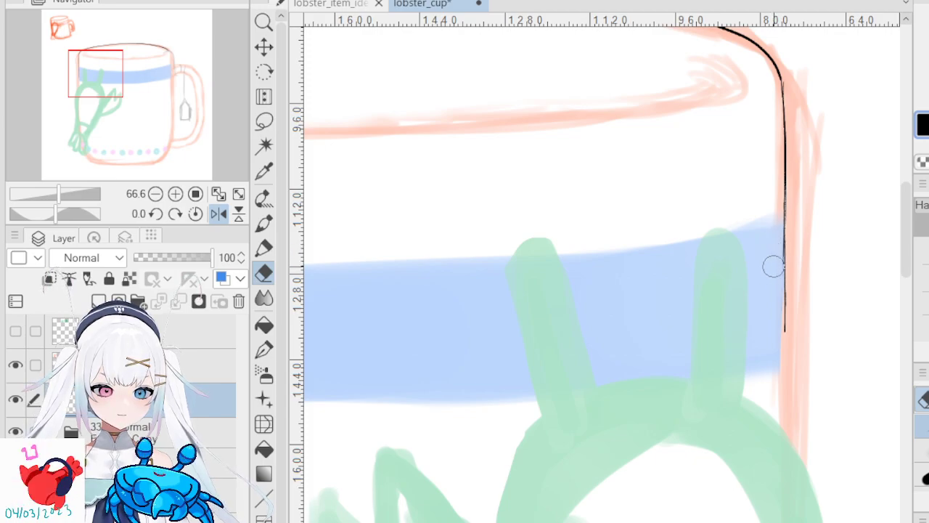
- Ink the lobster-side wall with the pen from the line's end in the blue band down to beside the lobster's head
drag(736, 300, 731, 140)
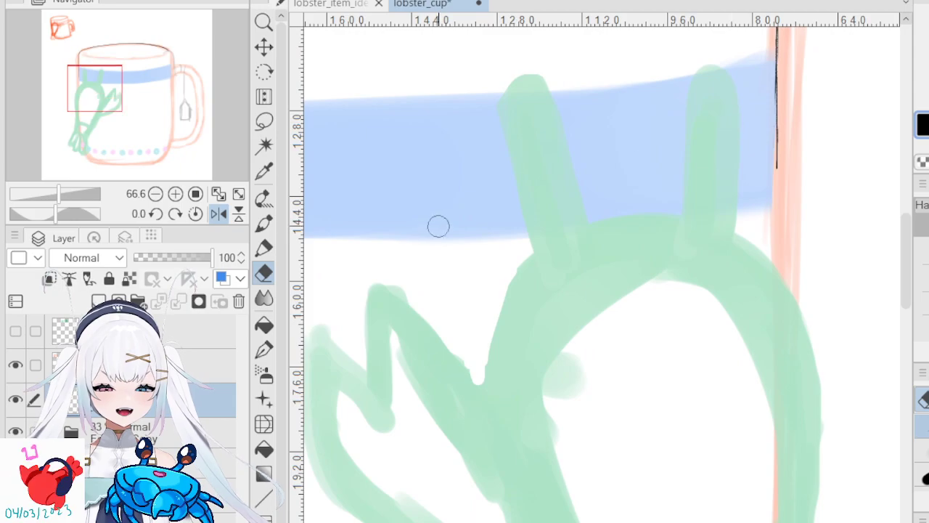
click(265, 348)
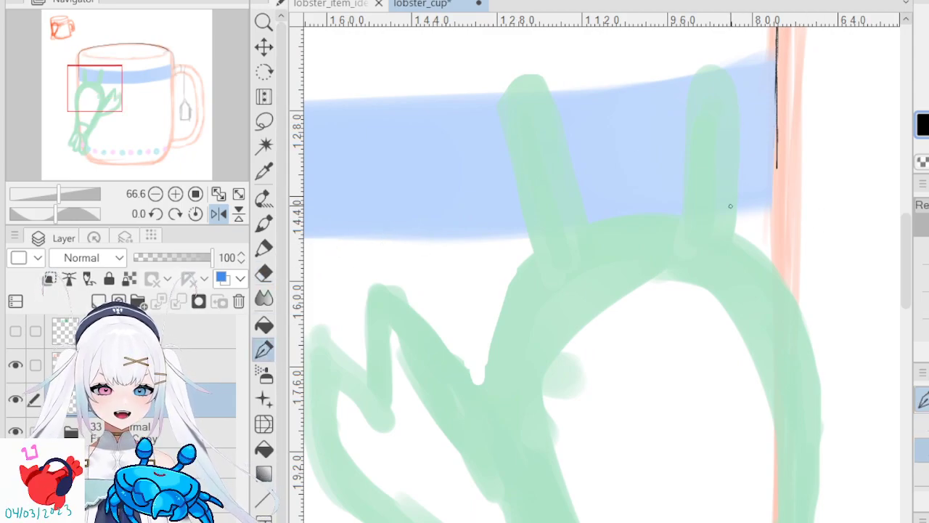
drag(771, 169, 779, 270)
key(ctrl+z)
drag(777, 165, 776, 313)
drag(776, 188, 777, 313)
key(ctrl+z)
drag(778, 209, 777, 308)
key(ctrl+z)
- Extend the inked side wall past the lobster's head with a straight overlapping stroke, undoing uneven attempts
drag(774, 231, 771, 368)
key(ctrl+z)
key(ctrl+z)
drag(775, 267, 776, 382)
key(ctrl+z)
drag(775, 251, 776, 389)
drag(777, 248, 778, 367)
key(ctrl+z)
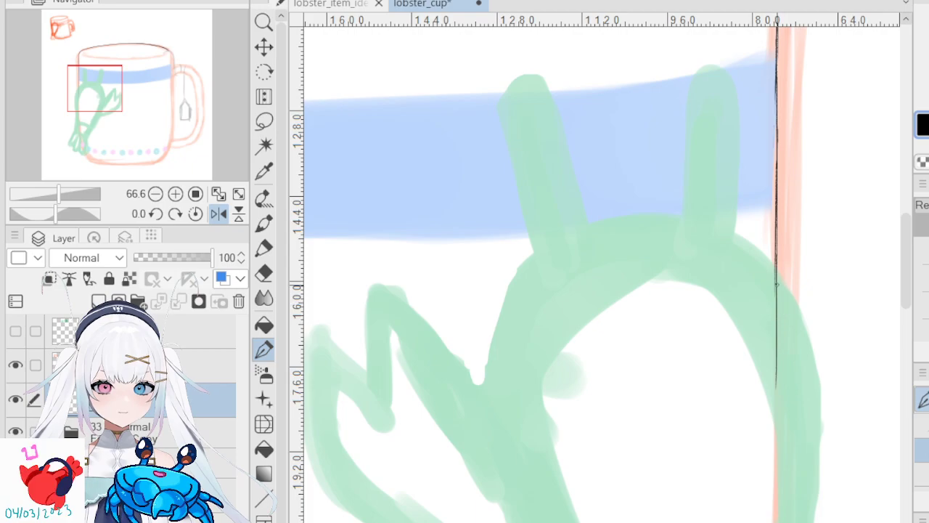
- Ink the side wall further down along the lobster's body, redrawing the stroke until it runs straight
drag(770, 324, 793, 118)
drag(801, 172, 801, 258)
key(ctrl+z)
drag(799, 166, 799, 326)
key(ctrl+z)
mouse_move(798, 165)
mouse_down()
mouse_move(802, 375)
mouse_move(804, 341)
mouse_up()
key(ctrl+z)
key(ctrl+z)
key(ctrl+z)
drag(801, 162, 799, 381)
key(ctrl+z)
- Ink the side wall from the lobster's body down to the top of its tail, angling slightly inward along the sketch
drag(752, 358, 765, 150)
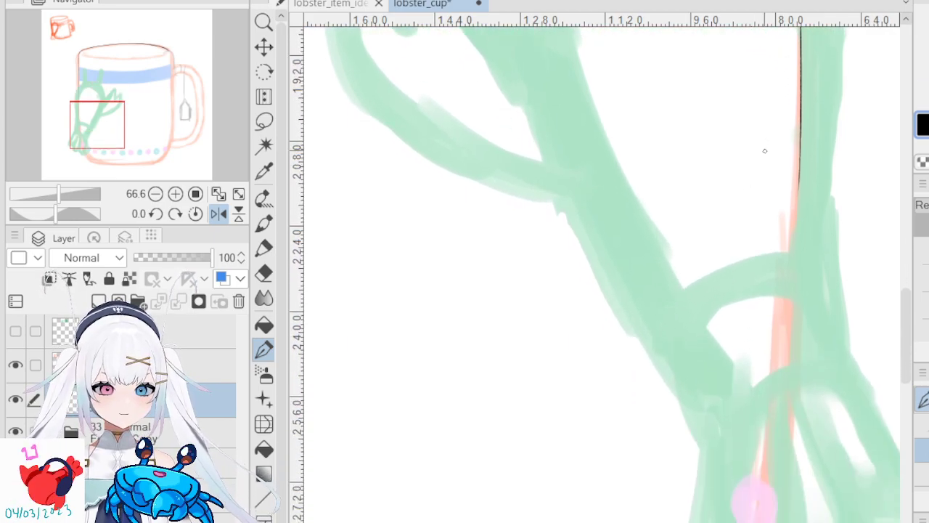
drag(800, 183, 795, 304)
drag(798, 169, 789, 363)
key(ctrl+z)
key(ctrl+z)
drag(791, 297, 790, 298)
mouse_move(799, 198)
mouse_down()
mouse_move(793, 302)
mouse_move(800, 188)
mouse_move(791, 379)
mouse_up()
key(ctrl+z)
drag(799, 187, 792, 370)
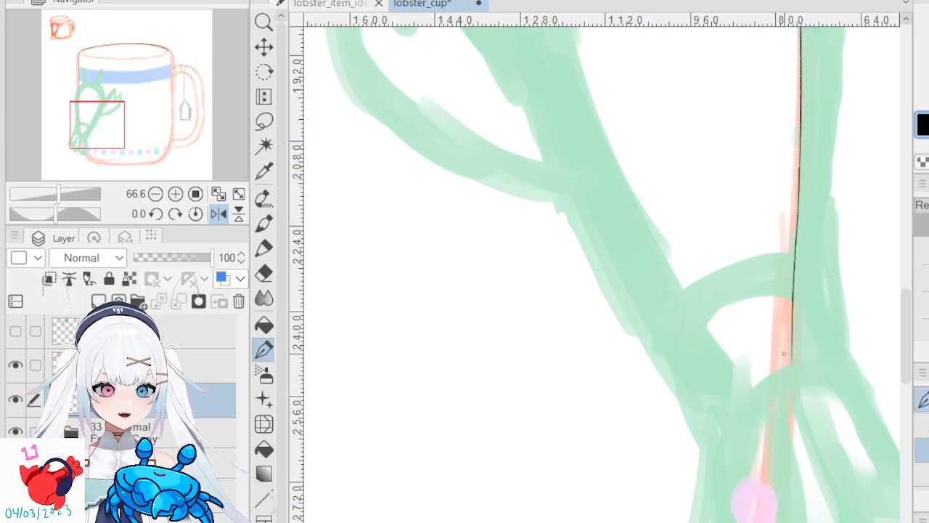
- Ink the side wall through the lobster's tail, curving inward to just below the outermost pink dot
scroll(778, 334, down, 4)
drag(787, 176, 782, 228)
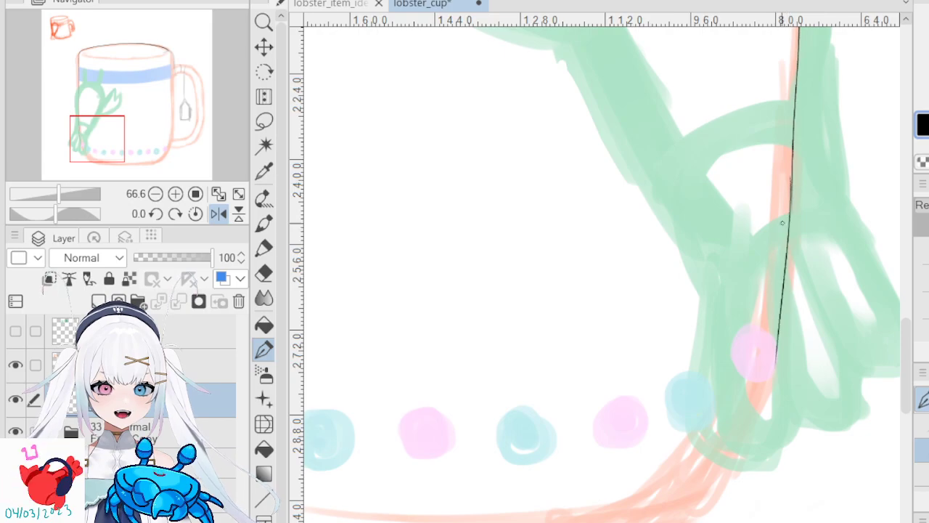
key(ctrl+z)
mouse_move(793, 176)
mouse_down()
mouse_move(781, 367)
mouse_move(770, 386)
mouse_up()
key(ctrl+z)
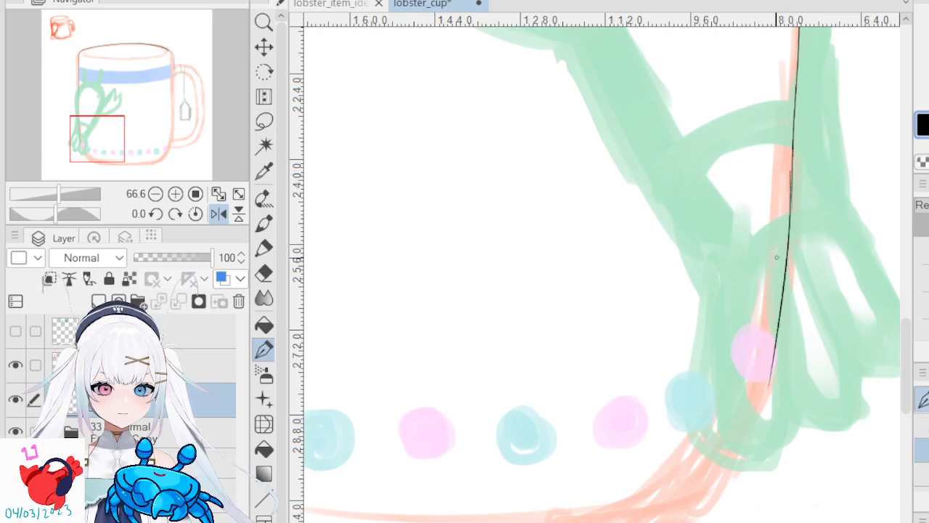
drag(793, 180, 770, 273)
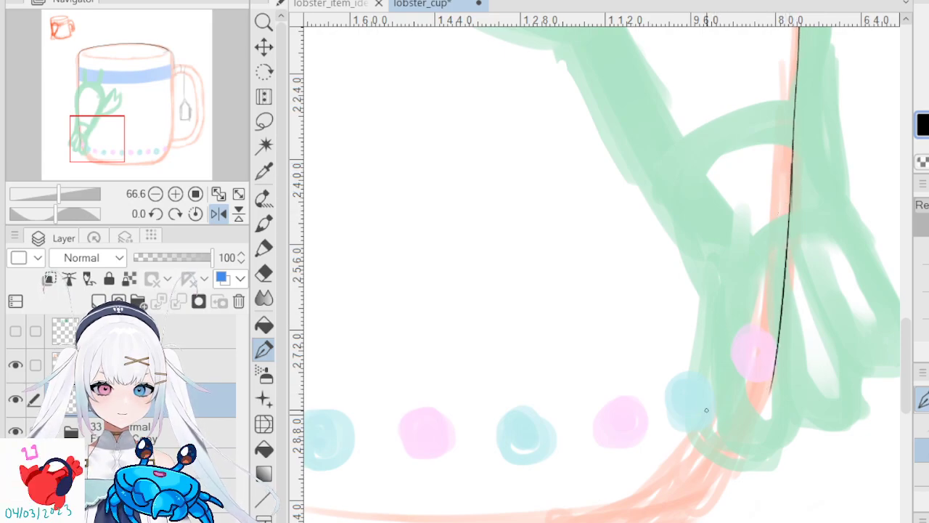
- Ink the mug's rounded lower corner from the side wall to the start of the bottom edge
scroll(706, 410, down, 3)
drag(774, 270, 725, 371)
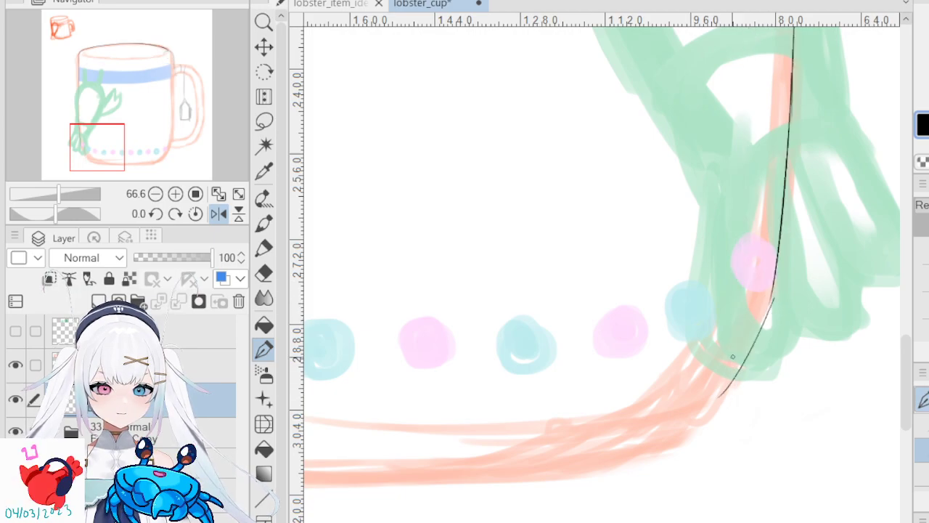
mouse_move(771, 299)
mouse_down()
mouse_move(726, 373)
mouse_move(774, 299)
mouse_move(705, 394)
mouse_move(730, 339)
mouse_move(769, 305)
mouse_move(685, 420)
mouse_move(669, 421)
mouse_up()
key(ctrl+z)
key(ctrl+z)
key(ctrl+z)
mouse_move(721, 393)
mouse_down()
mouse_move(656, 427)
mouse_move(663, 425)
mouse_move(608, 433)
mouse_up()
drag(668, 426, 601, 436)
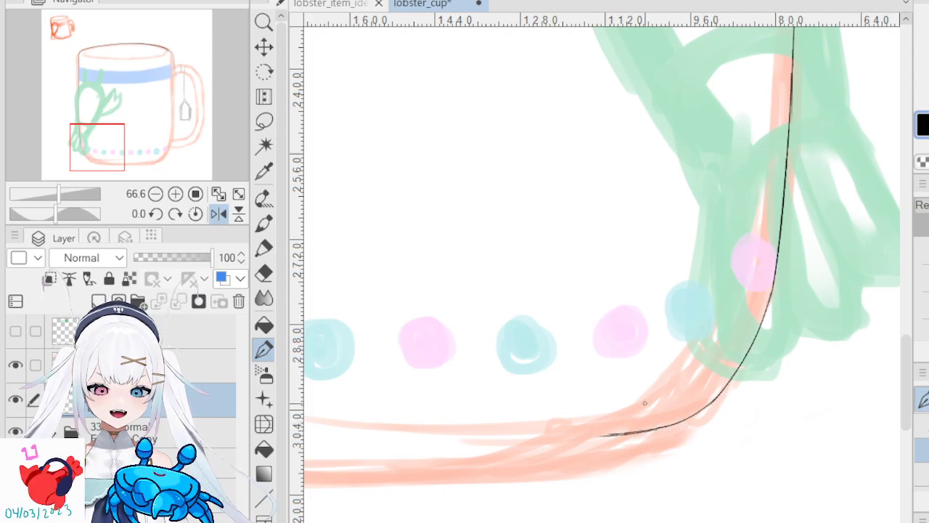
- Erase the overshooting end of the black outline at the mug's lower corner by the lobster's tail and unflip the canvas view
scroll(712, 247, down, 5)
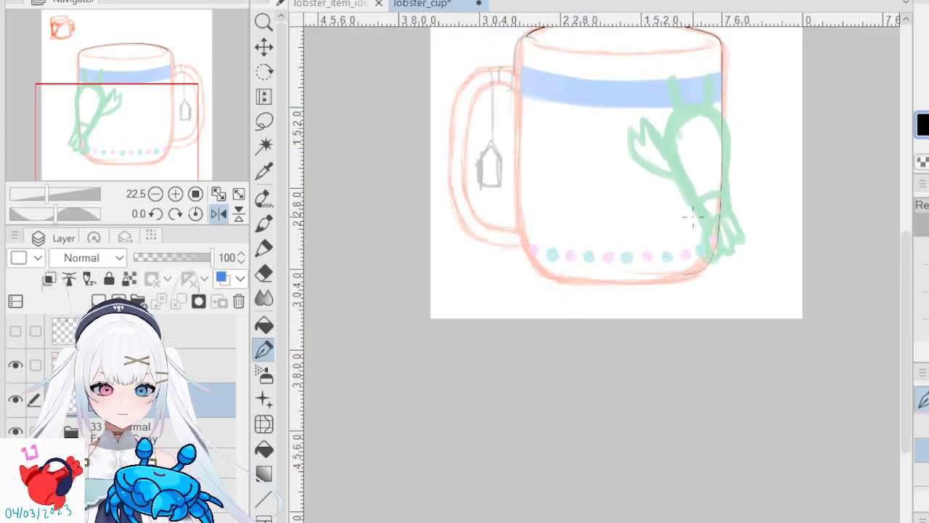
scroll(696, 191, up, 6)
scroll(668, 210, down, 5)
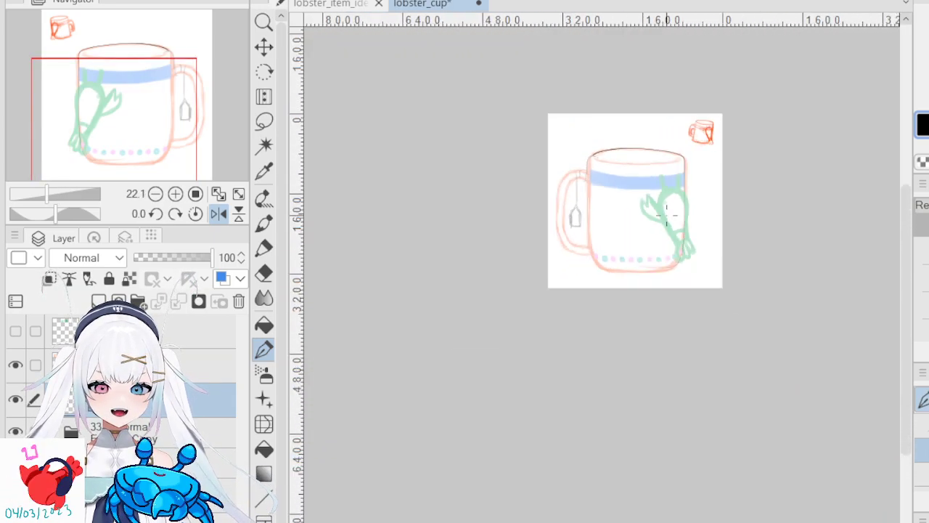
scroll(667, 211, up, 2)
scroll(667, 211, up, 4)
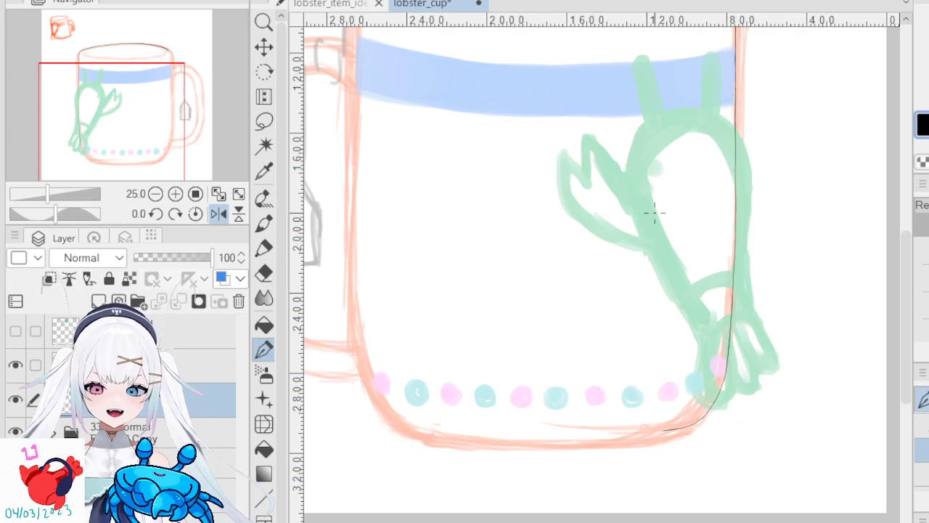
click(264, 273)
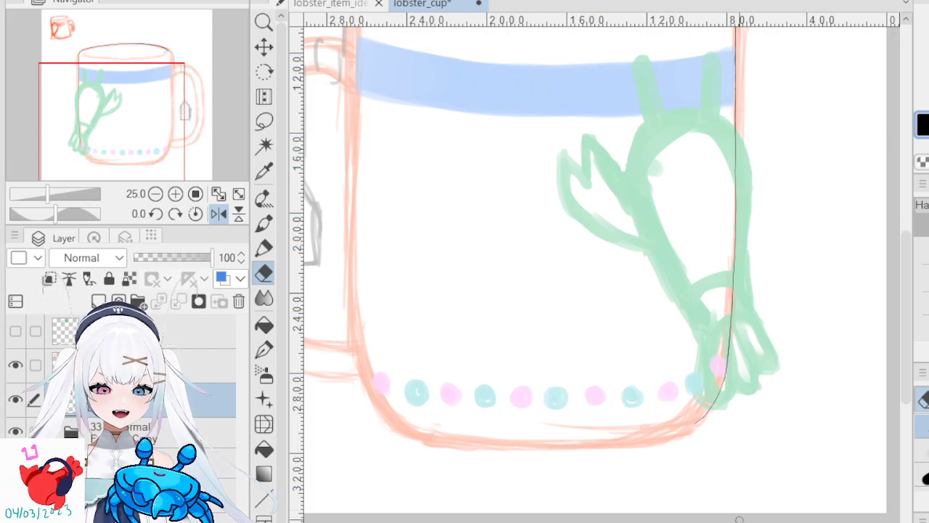
key(h)
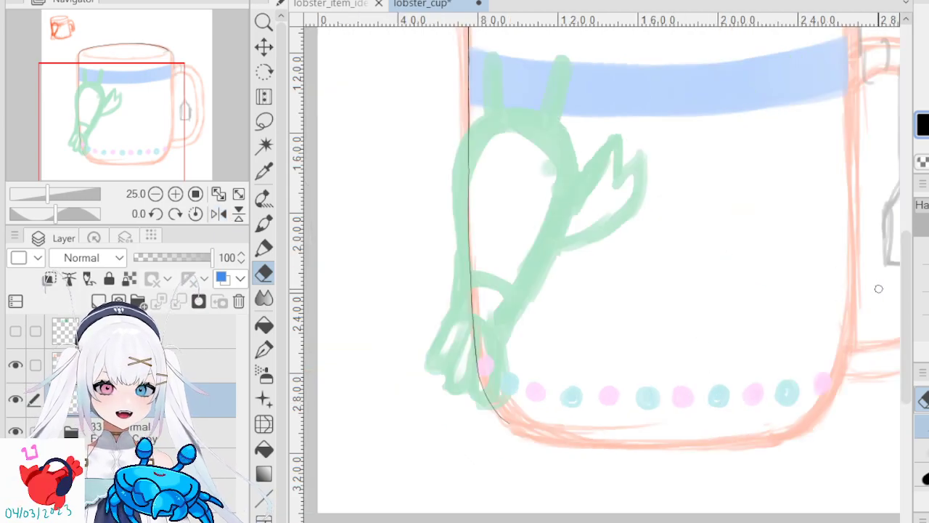
- Try to ink the handle-side wall of the mug with a curved pen stroke running down from the end of the rim
click(263, 349)
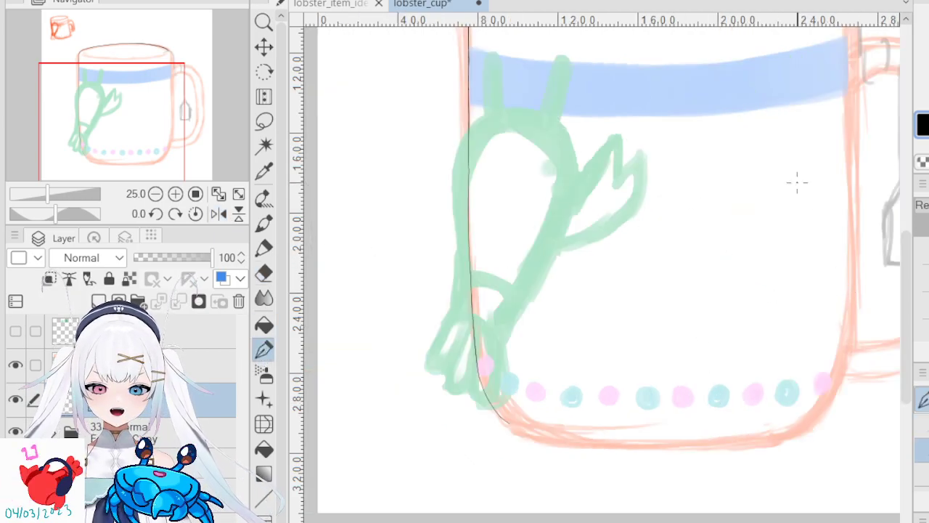
scroll(803, 286, up, 3)
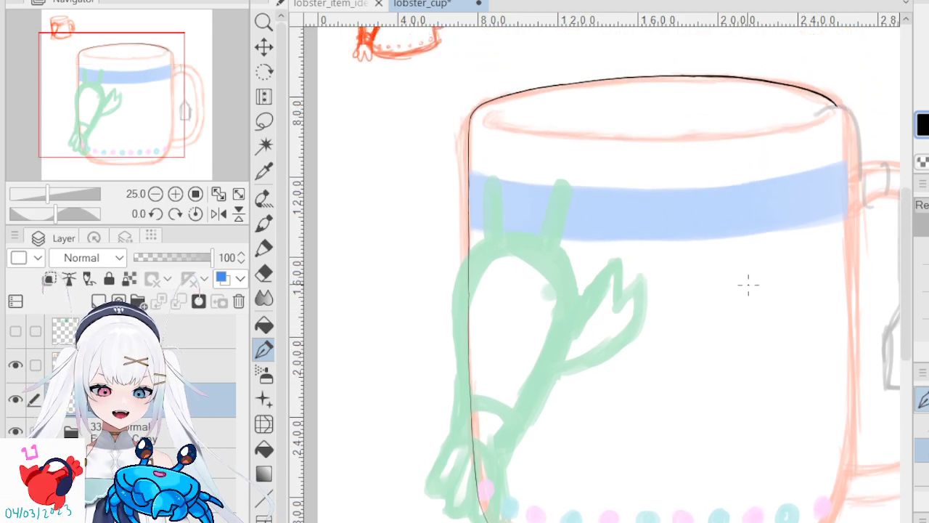
drag(686, 330, 686, 390)
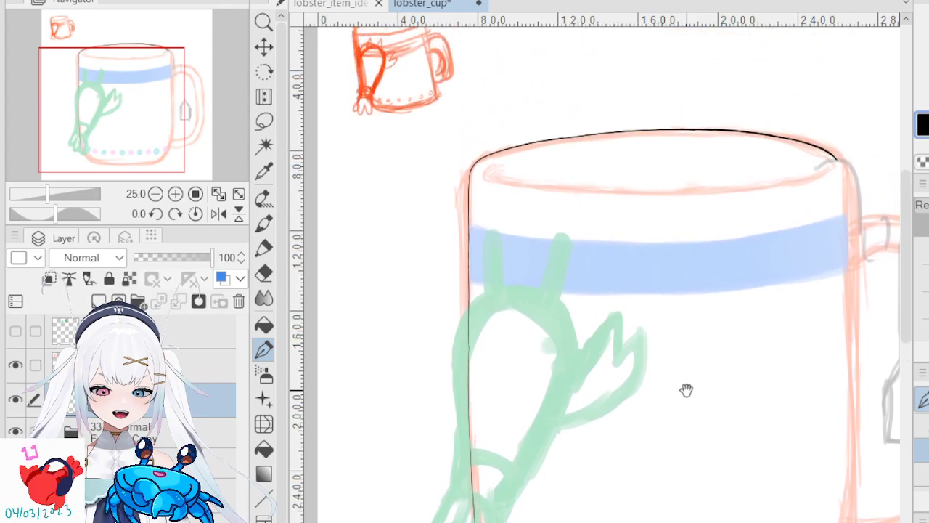
scroll(864, 183, up, 5)
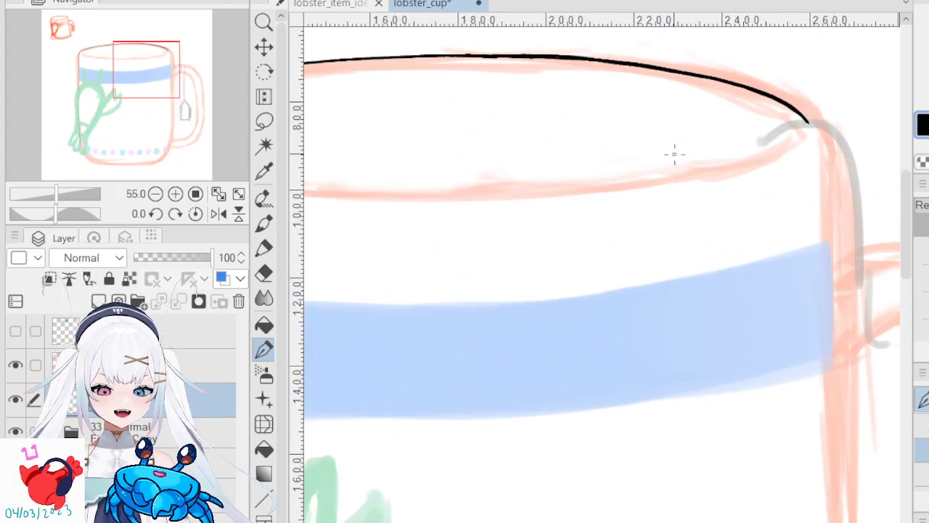
drag(817, 165, 819, 175)
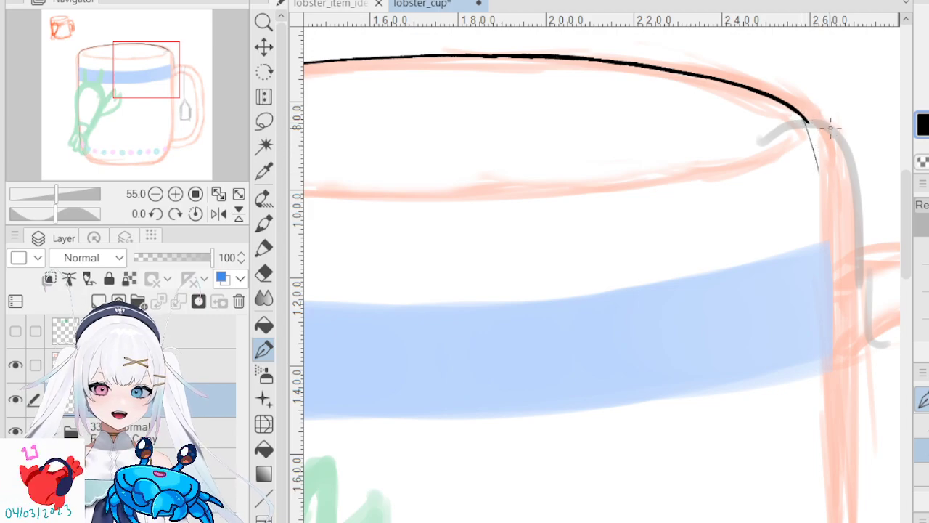
key(ctrl+z)
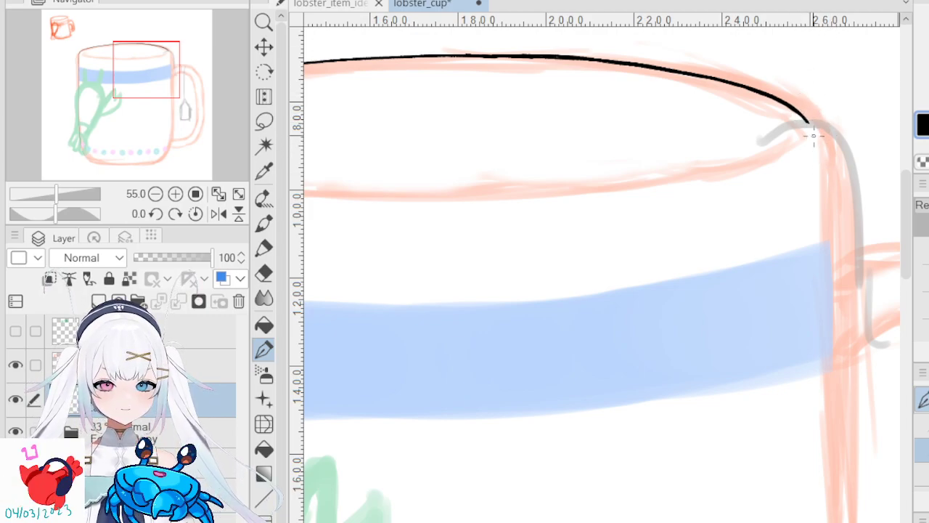
drag(809, 126, 840, 209)
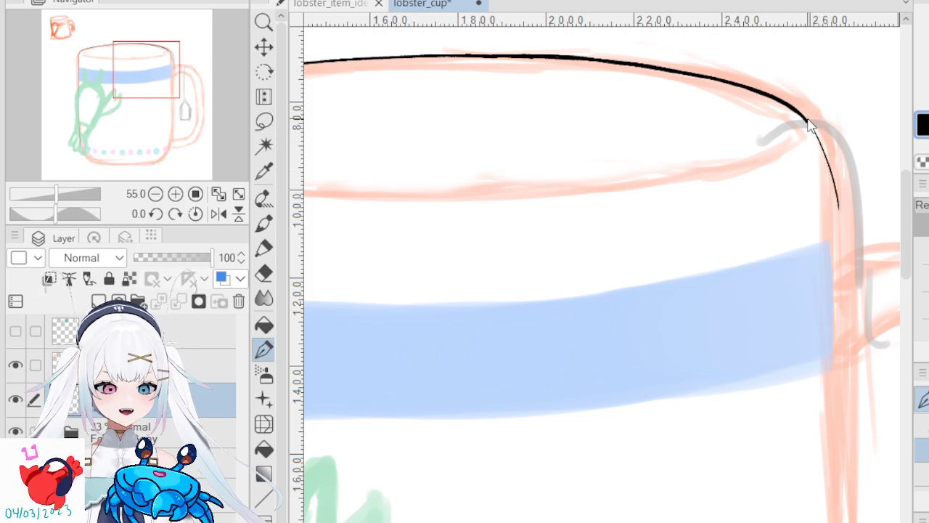
drag(830, 173, 833, 201)
key(ctrl+z)
drag(808, 122, 831, 221)
key(ctrl+z)
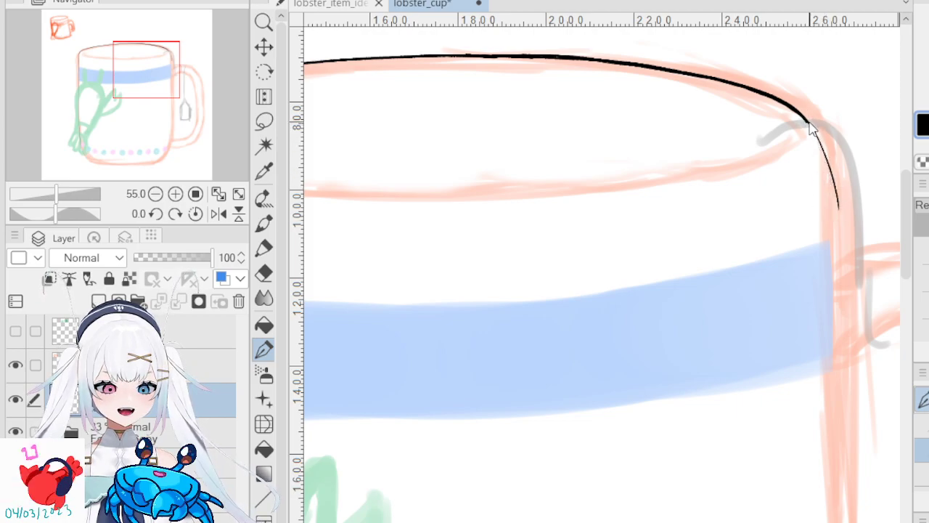
drag(808, 121, 842, 216)
key(ctrl+z)
key(ctrl+z)
key(ctrl+z)
drag(809, 120, 835, 209)
key(ctrl+z)
drag(809, 122, 838, 231)
key(ctrl+z)
drag(809, 122, 838, 218)
key(ctrl+z)
drag(809, 122, 838, 231)
key(ctrl+z)
drag(808, 121, 839, 209)
key(ctrl+z)
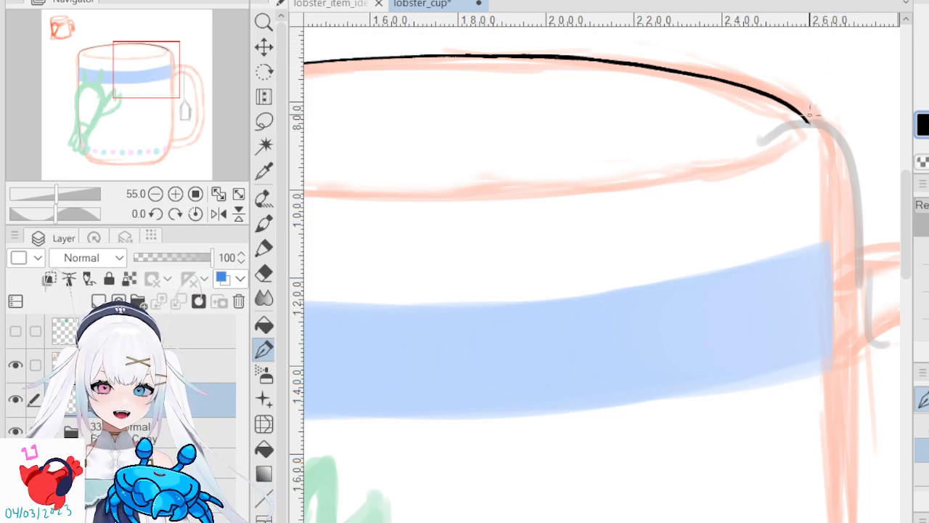
mouse_move(804, 120)
mouse_down()
mouse_move(835, 207)
mouse_move(836, 238)
mouse_up()
key(ctrl+z)
drag(810, 125, 835, 214)
drag(808, 122, 839, 246)
key(ctrl+z)
key(ctrl+z)
drag(806, 121, 832, 221)
key(ctrl+z)
drag(809, 123, 830, 221)
key(ctrl+z)
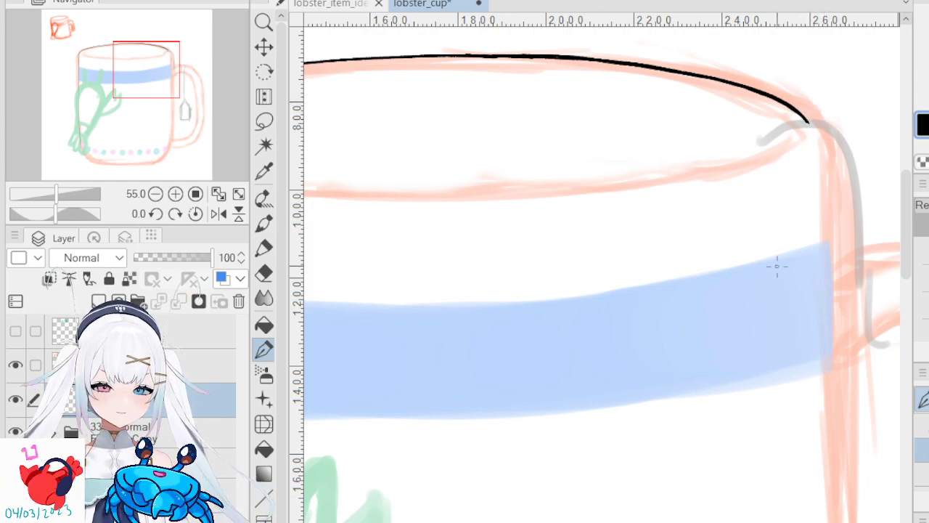
- Ink the rounded lower corner by the lobster's tail, continuing the wall line onto the mug's base and redoing strokes until smooth
scroll(776, 268, down, 5)
scroll(776, 267, down, 1)
scroll(573, 349, up, 6)
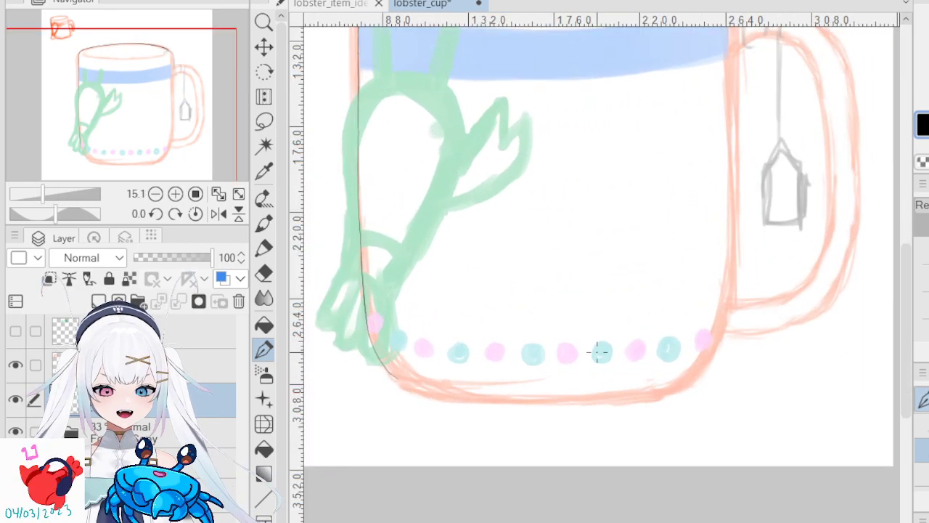
scroll(571, 347, down, 3)
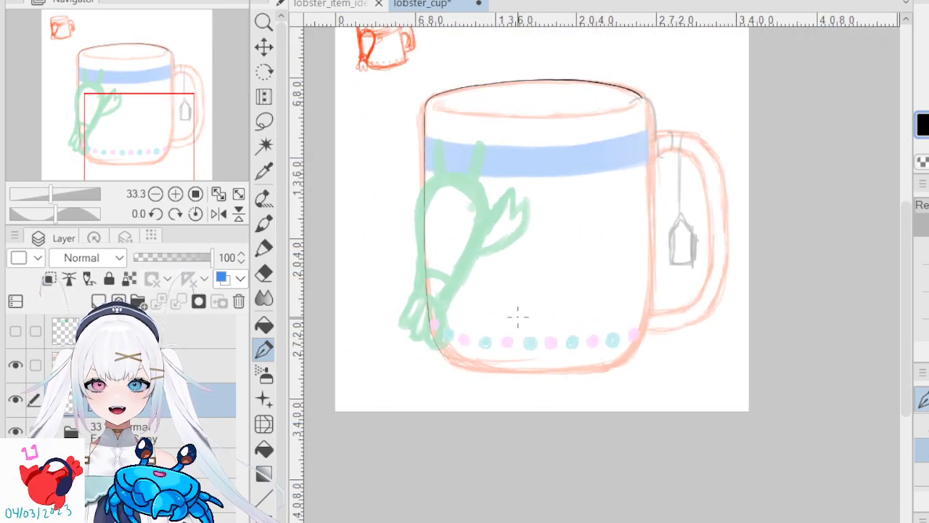
scroll(520, 315, up, 5)
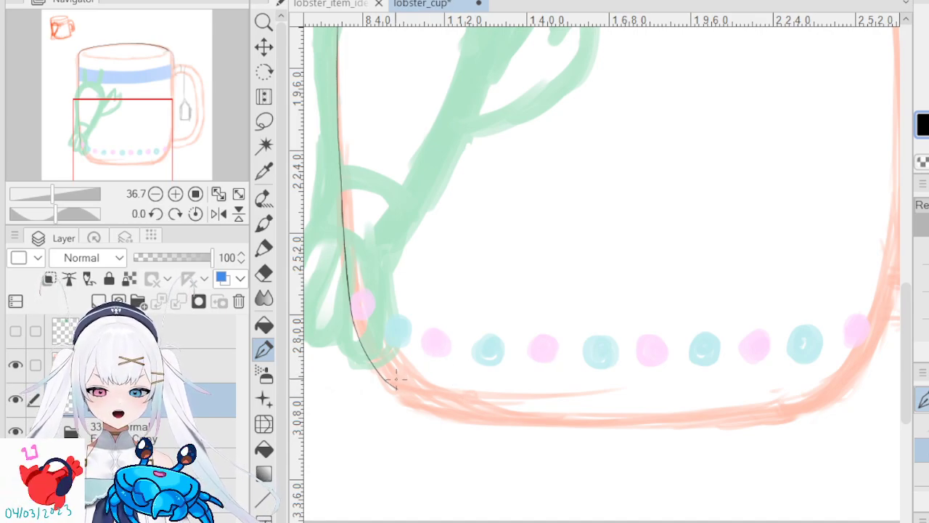
drag(392, 381, 480, 412)
key(ctrl+z)
drag(397, 388, 454, 413)
key(ctrl+z)
mouse_move(399, 389)
mouse_down()
mouse_move(456, 398)
mouse_move(391, 386)
mouse_move(494, 410)
mouse_up()
key(ctrl+z)
key(ctrl+z)
drag(400, 392, 473, 420)
key(ctrl+z)
drag(394, 390, 484, 419)
key(ctrl+z)
drag(396, 389, 451, 412)
key(ctrl+z)
drag(400, 393, 467, 418)
key(ctrl+z)
drag(395, 390, 497, 421)
key(ctrl+z)
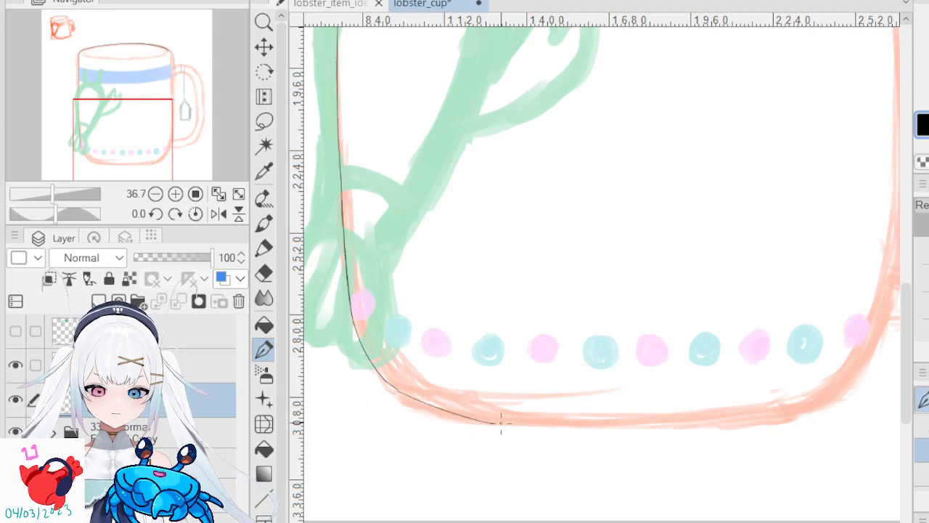
key(ctrl+z)
mouse_move(398, 386)
mouse_down()
mouse_move(485, 420)
mouse_move(569, 425)
mouse_up()
key(ctrl+z)
key(ctrl+z)
- Extend the black outline from the inked corner along the mug's base to just past the middle, redoing uneven strokes
drag(466, 417, 675, 413)
key(ctrl+z)
key(ctrl+z)
drag(465, 418, 682, 419)
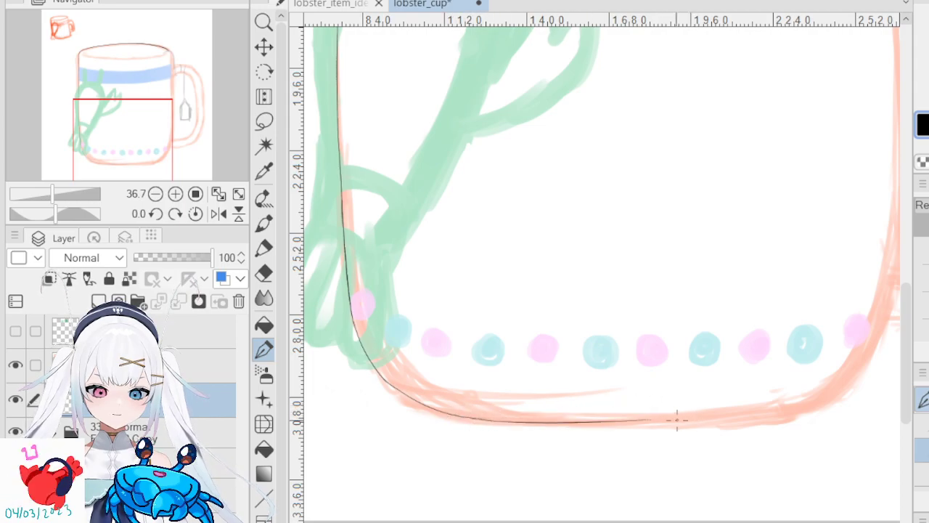
key(ctrl+z)
mouse_move(477, 418)
mouse_down()
mouse_move(513, 423)
mouse_move(660, 420)
mouse_up()
key(ctrl+z)
drag(473, 417, 658, 421)
key(ctrl+z)
drag(468, 418, 654, 421)
key(ctrl+z)
drag(473, 417, 614, 421)
key(ctrl+z)
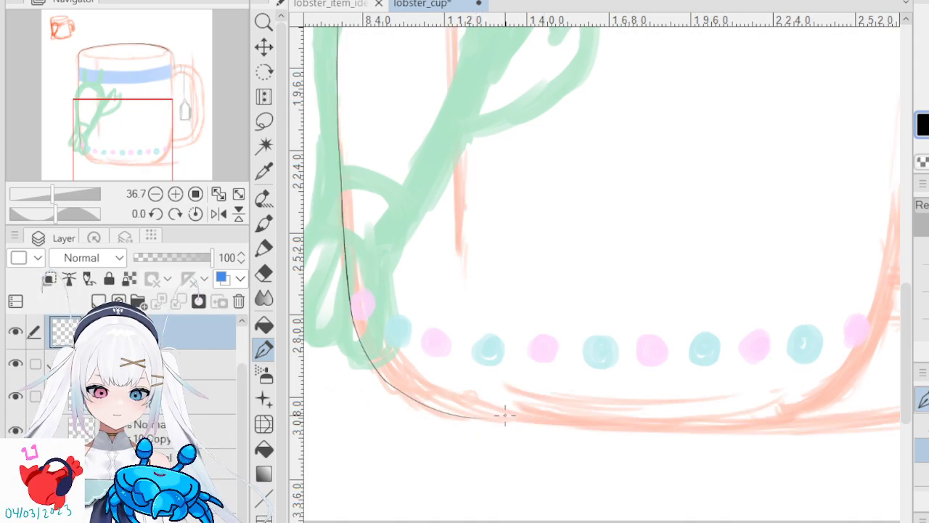
key(ctrl+z)
drag(472, 417, 555, 421)
key(ctrl+z)
drag(473, 418, 568, 424)
key(ctrl+z)
drag(471, 418, 721, 419)
key(ctrl+z)
drag(609, 421, 702, 421)
key(ctrl+z)
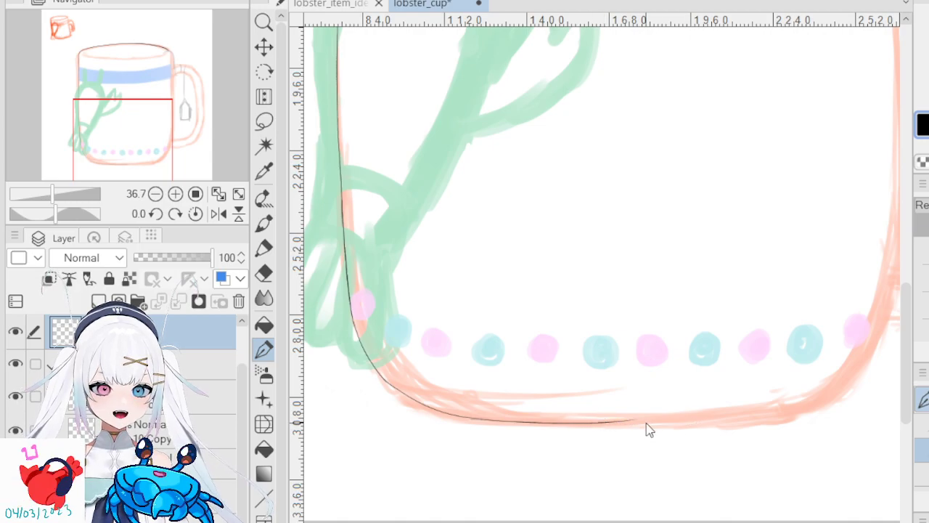
- Ink the handle-side lower corner and join it to the base line with several overlapping pen strokes
mouse_move(858, 363)
mouse_down()
mouse_move(826, 394)
mouse_move(762, 411)
mouse_up()
drag(820, 401, 707, 416)
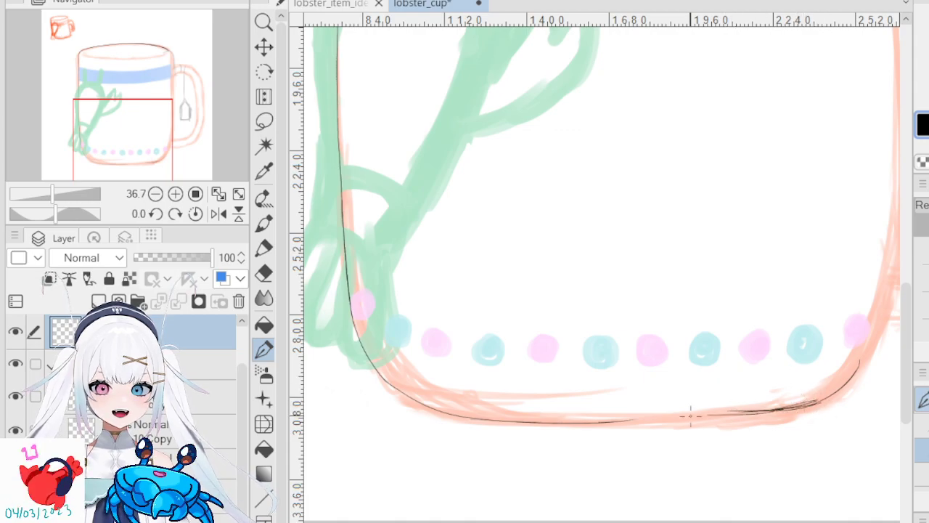
drag(620, 419, 748, 420)
drag(643, 422, 784, 411)
drag(725, 421, 819, 401)
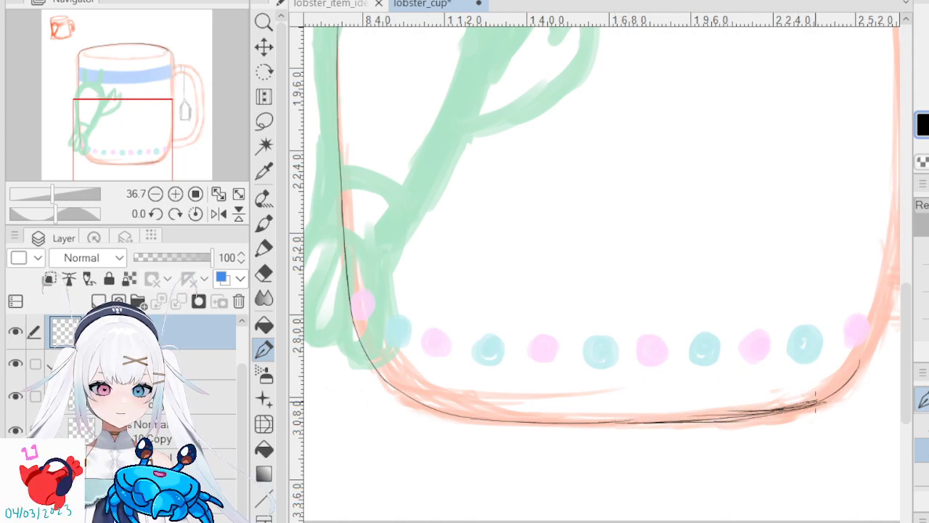
- Erase the overlapping strokes at the handle-side lower corner and trim the base line back to about the mug's middle
click(264, 273)
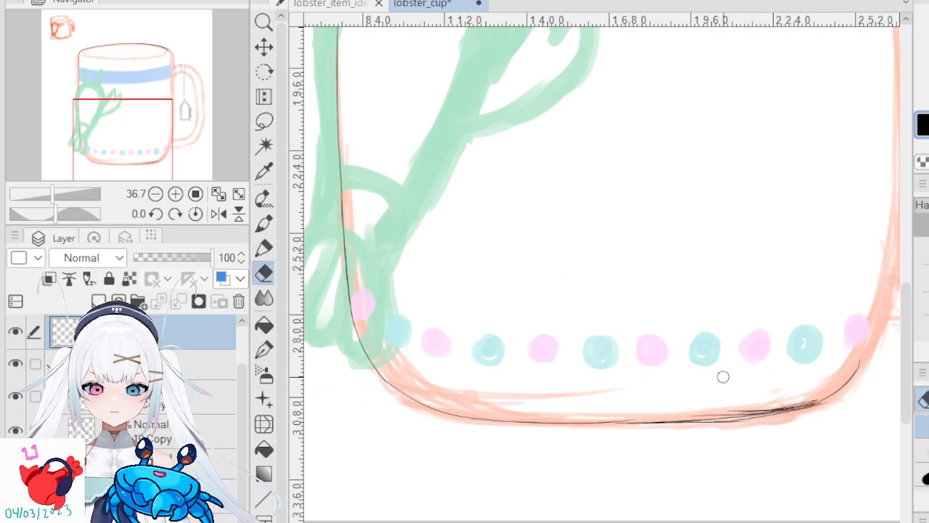
drag(617, 420, 593, 422)
mouse_move(674, 418)
mouse_down()
mouse_move(625, 423)
mouse_move(821, 397)
mouse_move(820, 355)
mouse_up()
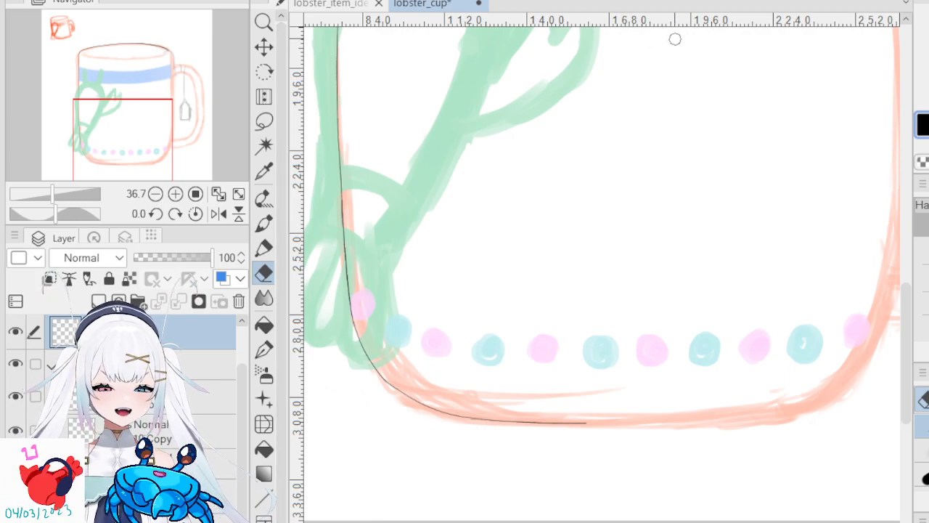
- Try to ink the handle-side lower corner as a single curve running down toward the base
click(264, 350)
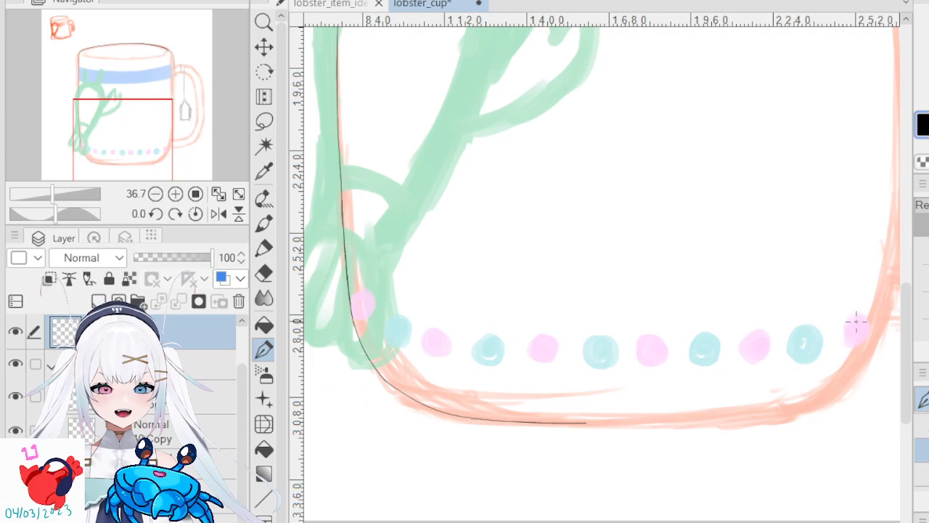
drag(871, 332, 822, 407)
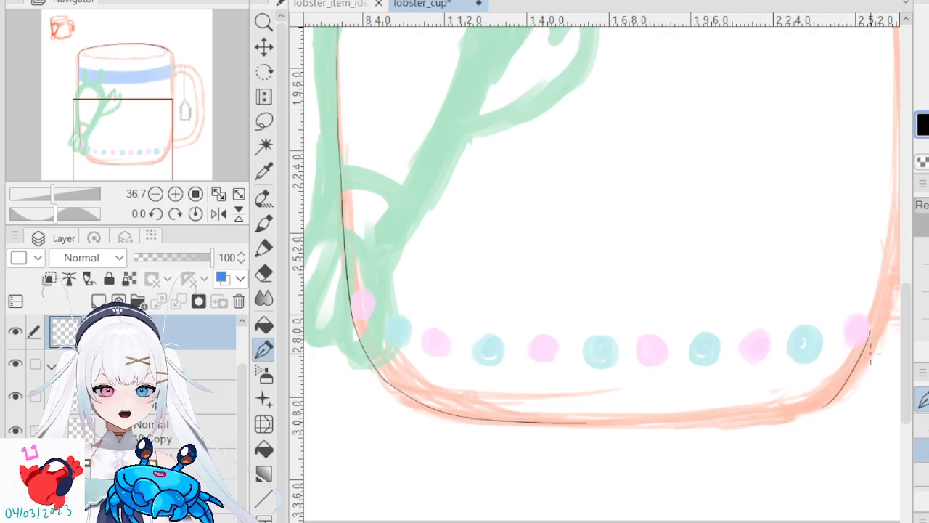
key(ctrl+z)
drag(881, 318, 796, 408)
key(ctrl+z)
- Lengthen the base outline from the mug's middle toward the handle side, redrawing the stroke until it blends smoothly
drag(577, 423, 665, 424)
key(ctrl+z)
drag(592, 423, 715, 415)
key(ctrl+z)
drag(581, 423, 731, 424)
key(ctrl+z)
key(ctrl+z)
drag(586, 425, 715, 420)
key(ctrl+z)
drag(584, 422, 736, 420)
key(ctrl+z)
key(ctrl+z)
drag(581, 424, 745, 422)
key(ctrl+z)
drag(585, 424, 708, 423)
key(ctrl+z)
drag(581, 424, 736, 420)
key(ctrl+z)
drag(581, 424, 737, 420)
key(ctrl+z)
drag(581, 424, 721, 421)
key(ctrl+z)
drag(579, 424, 710, 421)
key(ctrl+z)
drag(584, 423, 704, 422)
key(ctrl+z)
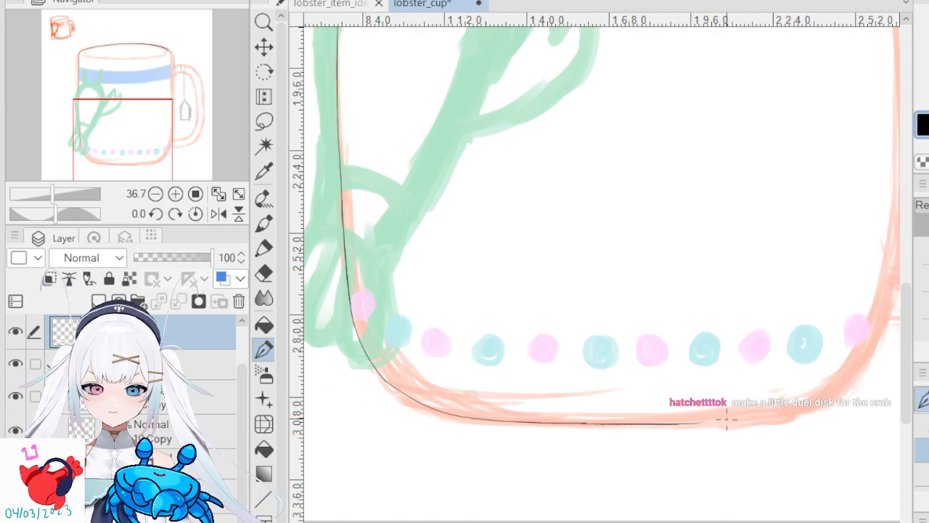
- Undo the latest stray stroke and erase the tapered tip at the open end of the base outline
scroll(602, 273, right, 3)
scroll(602, 273, left, 1)
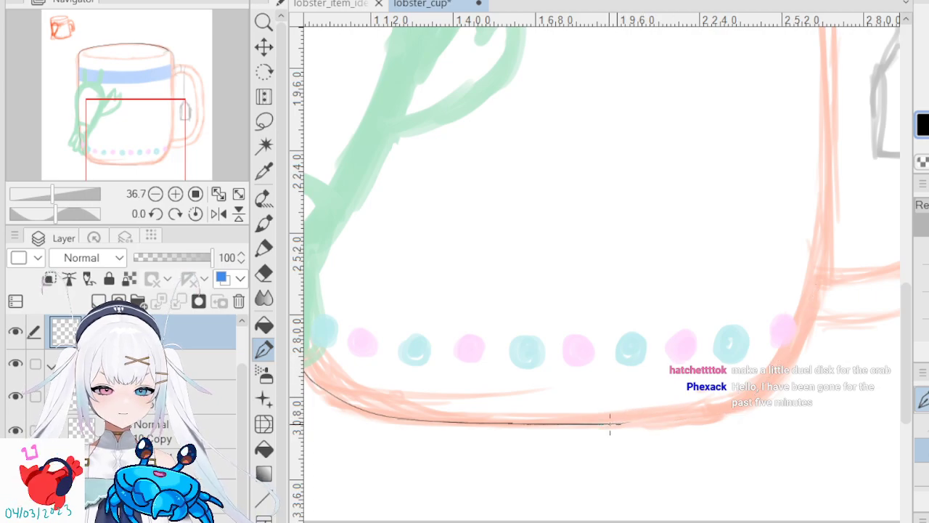
key(ctrl+z)
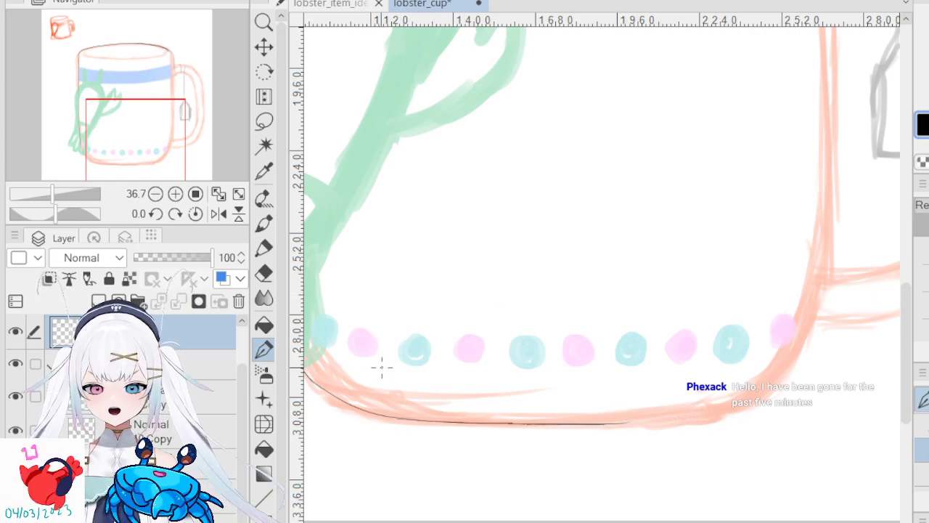
key(e)
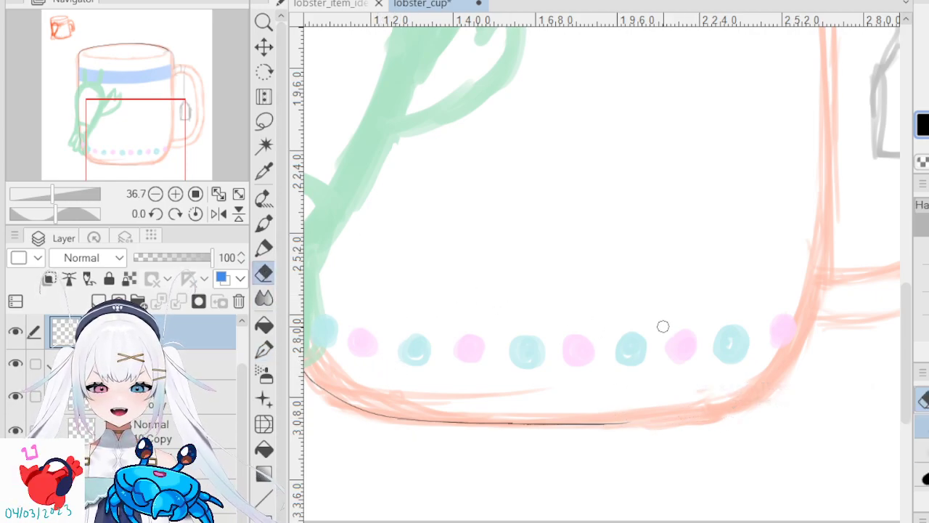
drag(626, 423, 618, 423)
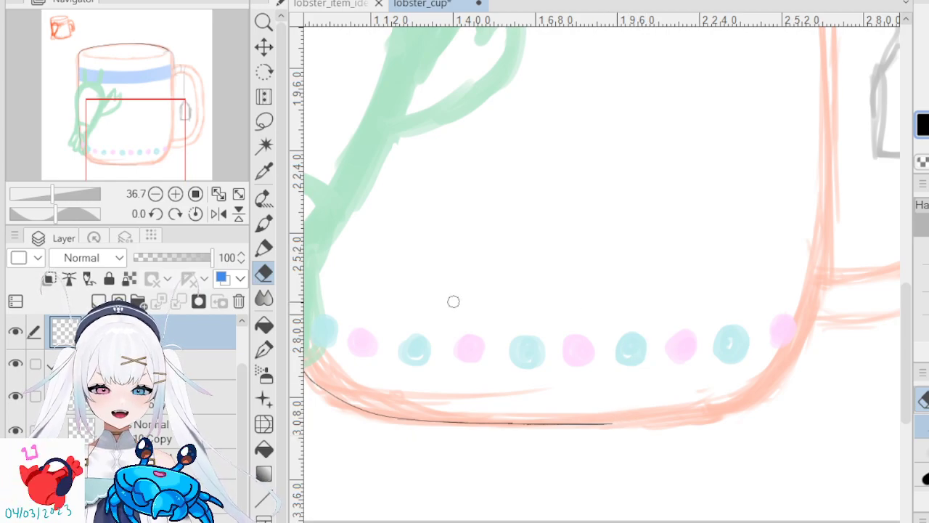
- Try to extend the base outline from the mug's middle toward the handle-side lower corner
click(266, 347)
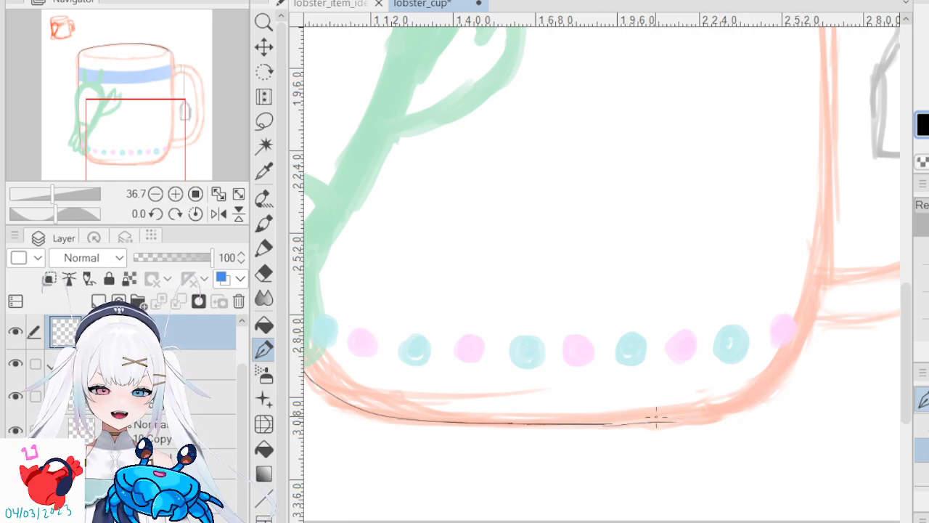
mouse_move(603, 425)
mouse_down()
mouse_move(690, 422)
mouse_move(693, 414)
mouse_up()
key(ctrl+z)
key(ctrl+z)
drag(601, 426, 705, 427)
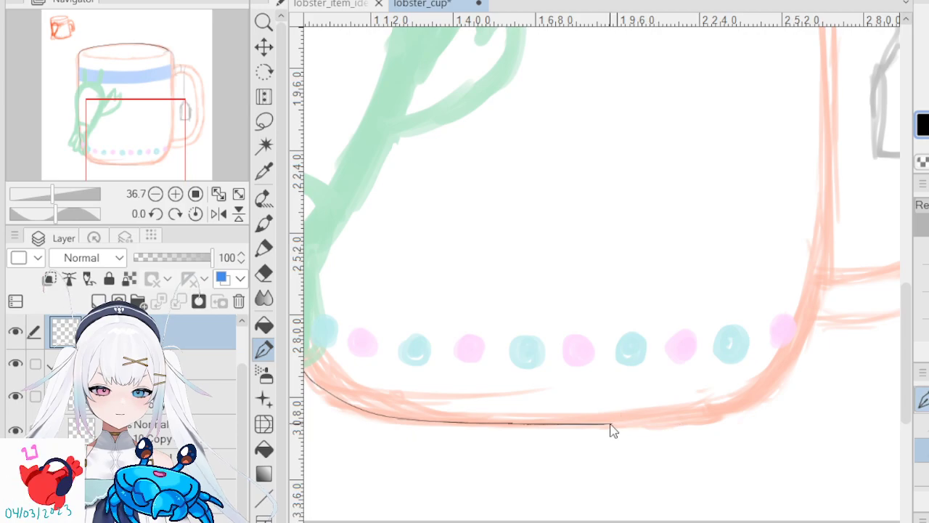
key(ctrl+z)
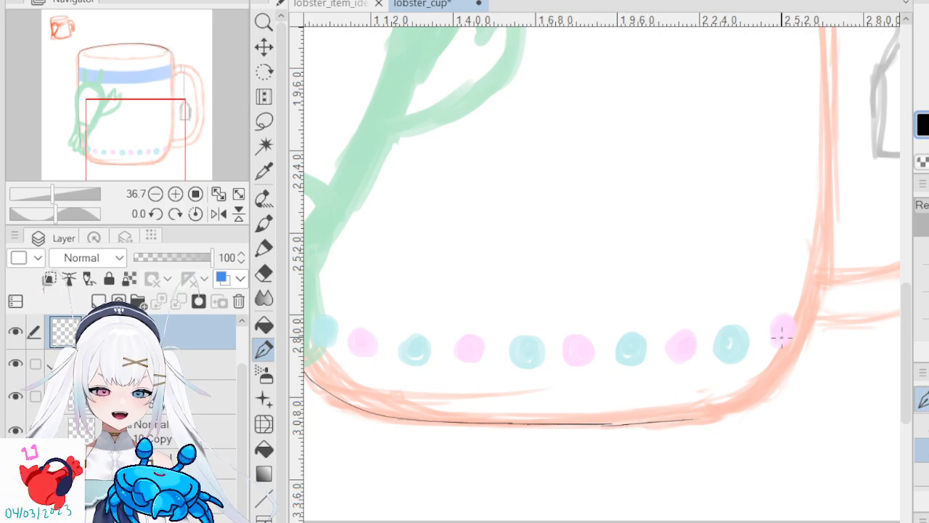
drag(812, 292, 701, 419)
key(ctrl+z)
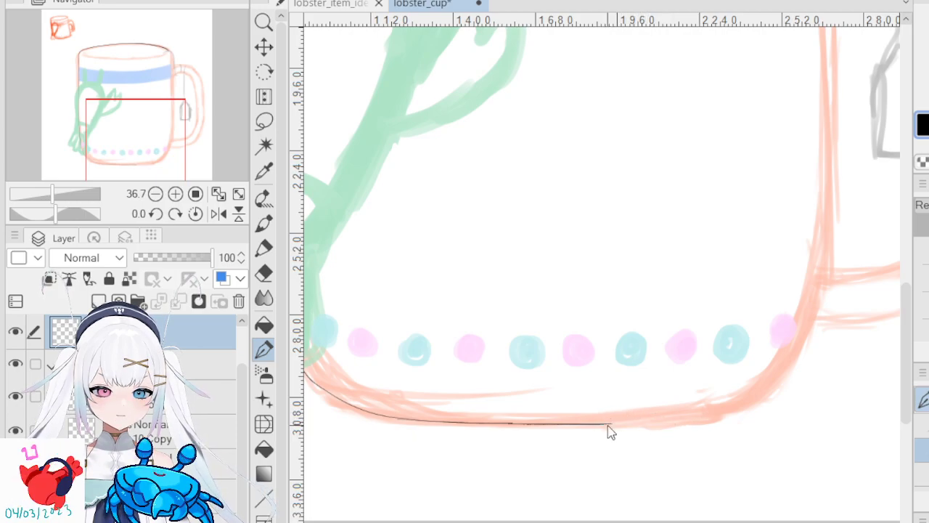
- Lengthen the base outline slightly past the mug's middle toward the handle side, redoing the stroke until it lines up
key(ctrl+z)
drag(628, 420, 661, 419)
key(ctrl+z)
drag(606, 423, 688, 415)
key(ctrl+z)
mouse_move(608, 423)
mouse_down()
mouse_move(691, 416)
mouse_move(663, 421)
mouse_move(762, 390)
mouse_up()
key(ctrl+z)
- Try to ink the handle-side lower corner as a curve from the handle's lower joint down to the base line
drag(812, 281, 768, 378)
key(ctrl+z)
drag(814, 290, 761, 398)
key(ctrl+z)
mouse_move(820, 274)
mouse_down()
mouse_move(773, 377)
mouse_move(811, 331)
mouse_move(784, 355)
mouse_move(814, 287)
mouse_move(734, 405)
mouse_up()
key(ctrl+z)
key(ctrl+z)
key(ctrl+z)
drag(812, 289, 732, 408)
key(ctrl+z)
mouse_move(814, 278)
mouse_down()
mouse_move(755, 400)
mouse_move(747, 393)
mouse_move(746, 411)
mouse_move(719, 414)
mouse_move(737, 400)
mouse_move(710, 418)
mouse_up()
key(ctrl+z)
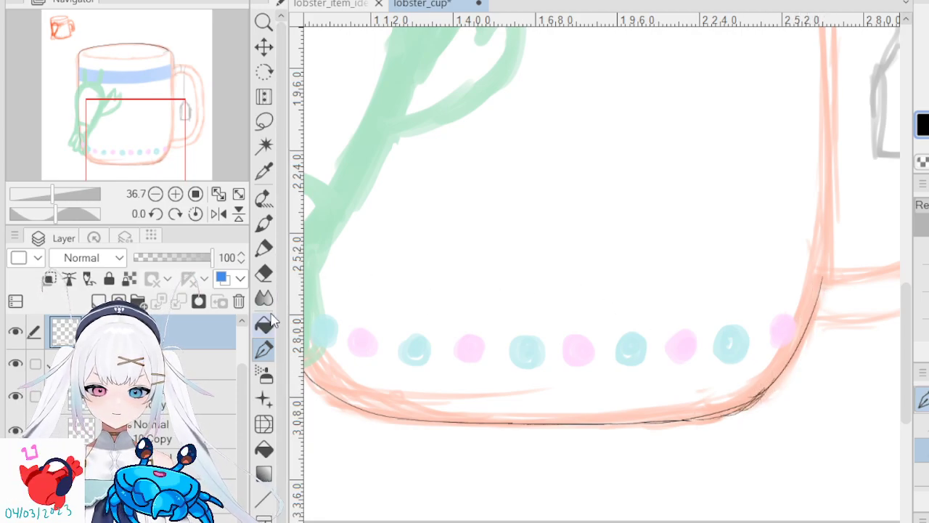
- Erase the overlapping strokes at the handle-side lower corner and extend the base line further toward the corner
click(265, 274)
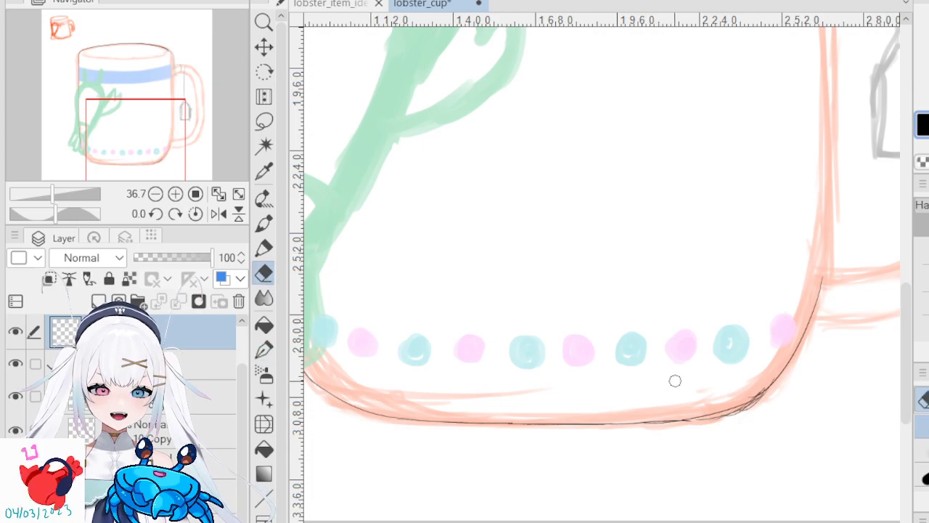
mouse_move(655, 426)
mouse_down()
mouse_move(653, 399)
mouse_move(652, 442)
mouse_move(675, 394)
mouse_move(686, 448)
mouse_move(702, 440)
mouse_move(708, 394)
mouse_move(737, 442)
mouse_move(768, 379)
mouse_move(772, 409)
mouse_up()
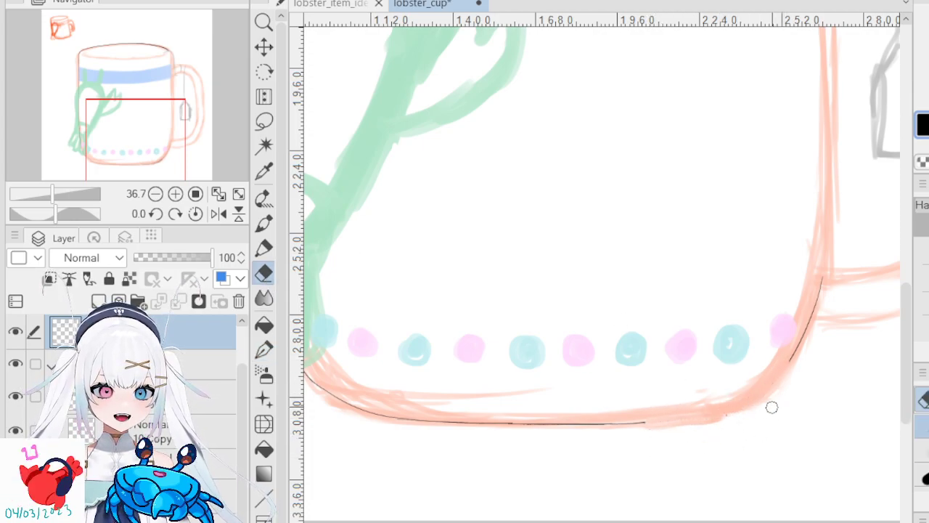
click(265, 349)
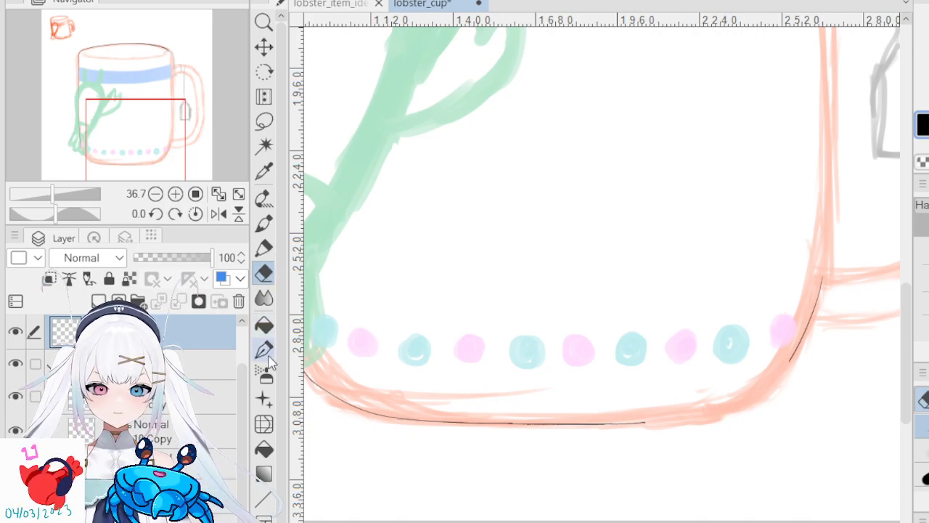
drag(794, 352, 755, 390)
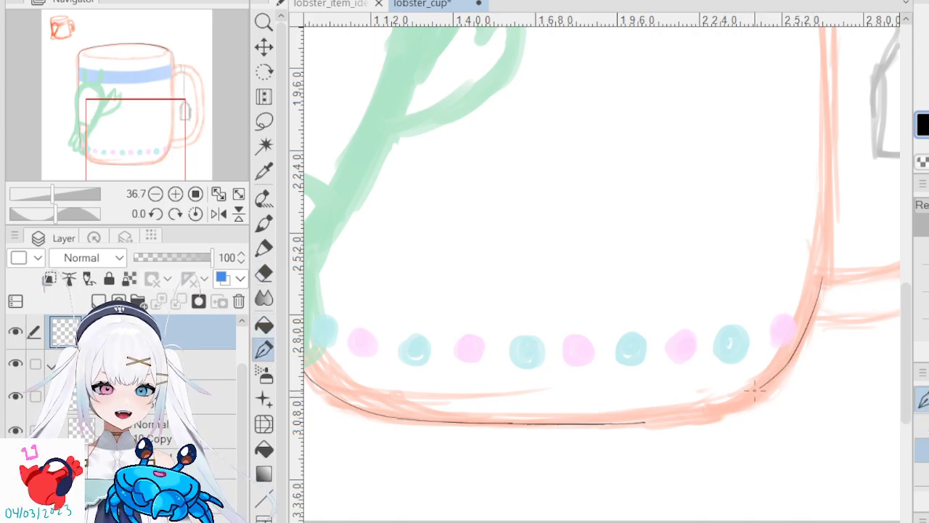
drag(790, 361, 736, 400)
key(ctrl+z)
drag(642, 422, 716, 412)
key(ctrl+z)
drag(640, 421, 727, 417)
drag(790, 360, 751, 406)
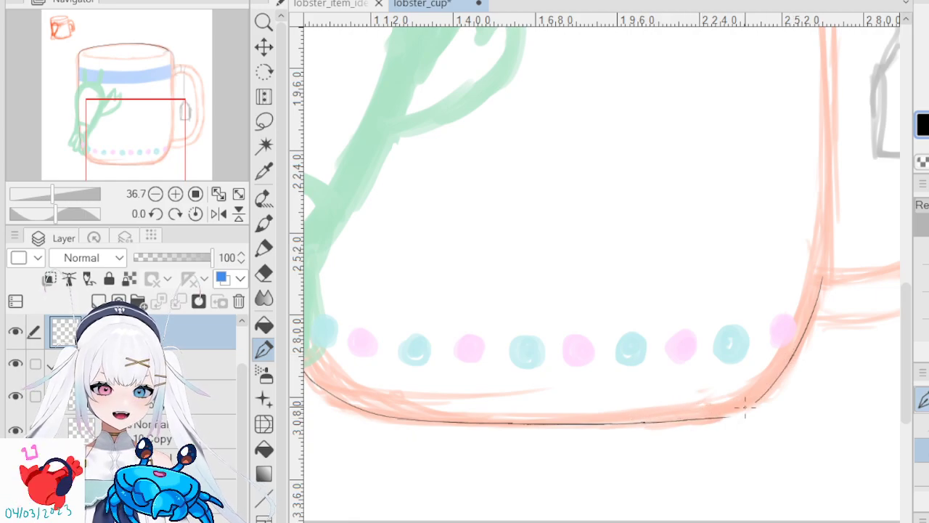
- Try to join the handle-side wall curve to the base line with one sweeping corner stroke
key(ctrl+z)
drag(787, 363, 712, 419)
key(ctrl+z)
mouse_move(790, 361)
mouse_down()
mouse_move(728, 407)
mouse_move(786, 364)
mouse_move(732, 413)
mouse_move(786, 369)
mouse_move(667, 426)
mouse_up()
key(ctrl+z)
drag(747, 402, 639, 426)
- Erase the doubled strokes around the handle-side lower corner and trim the base line just before the bend
click(264, 273)
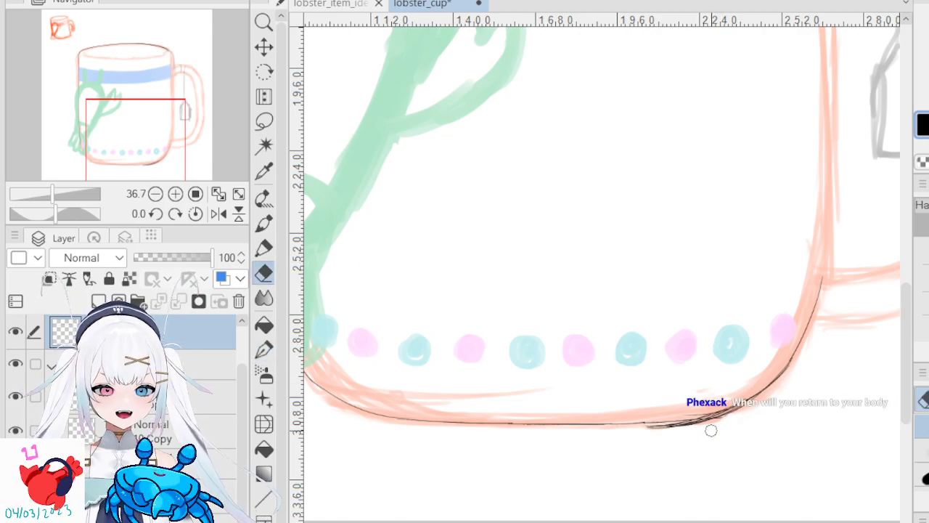
drag(646, 432, 715, 423)
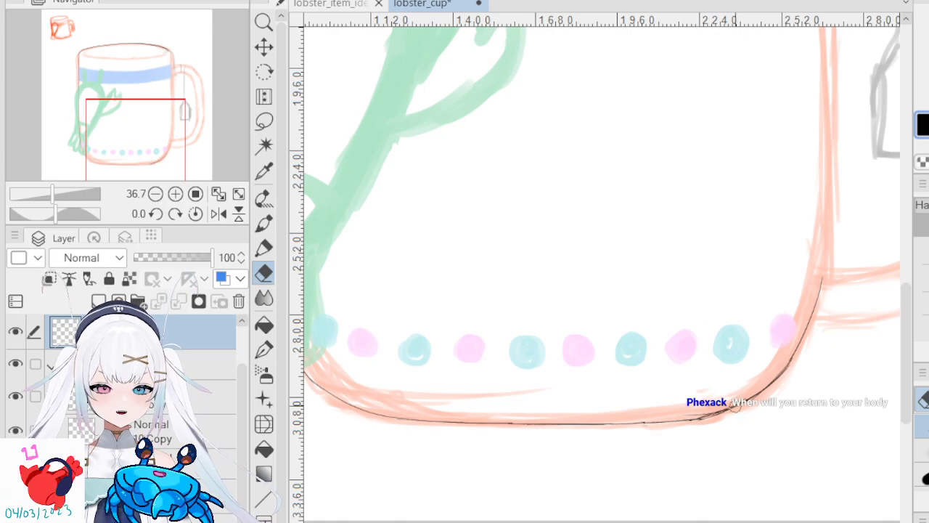
mouse_move(723, 412)
mouse_down()
mouse_move(752, 389)
mouse_move(756, 416)
mouse_move(763, 413)
mouse_move(774, 372)
mouse_up()
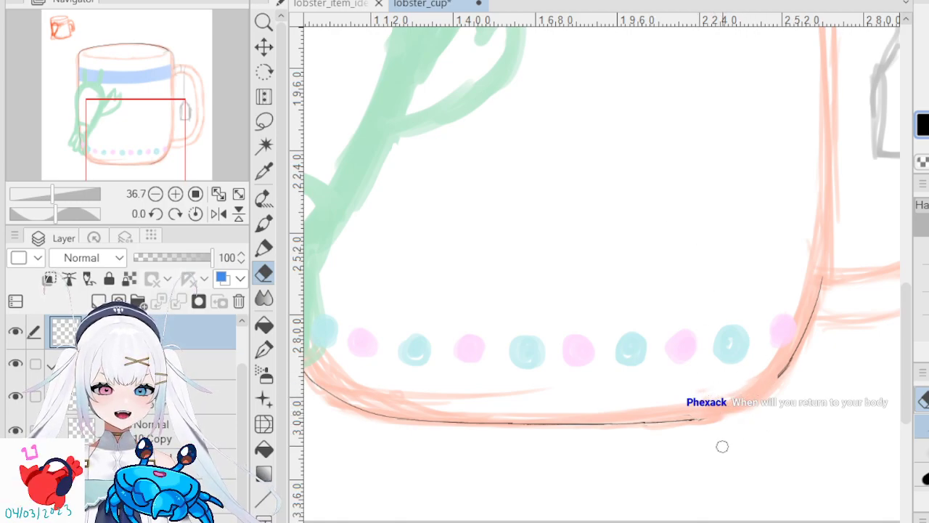
drag(694, 392, 698, 440)
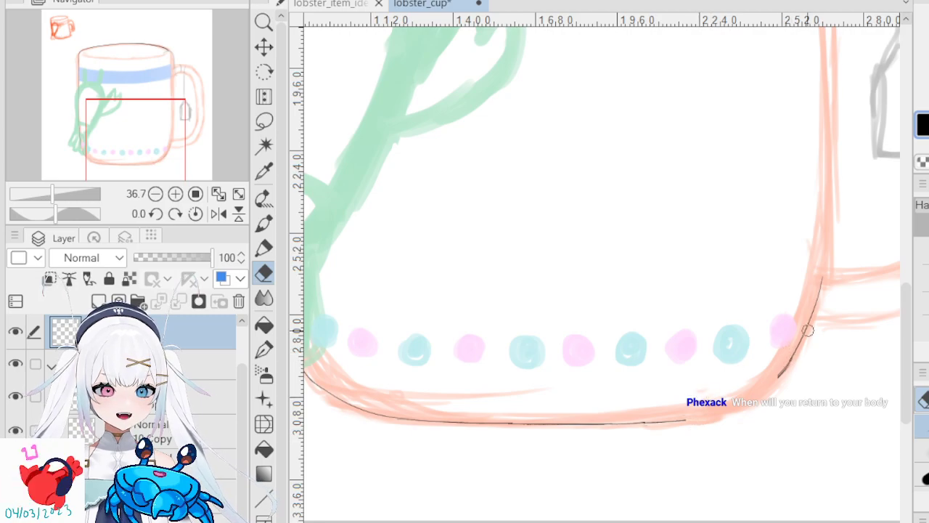
drag(806, 313, 765, 384)
- Try to ink the lower corner downward from the handle's lower joint to the open end of the base line
click(263, 349)
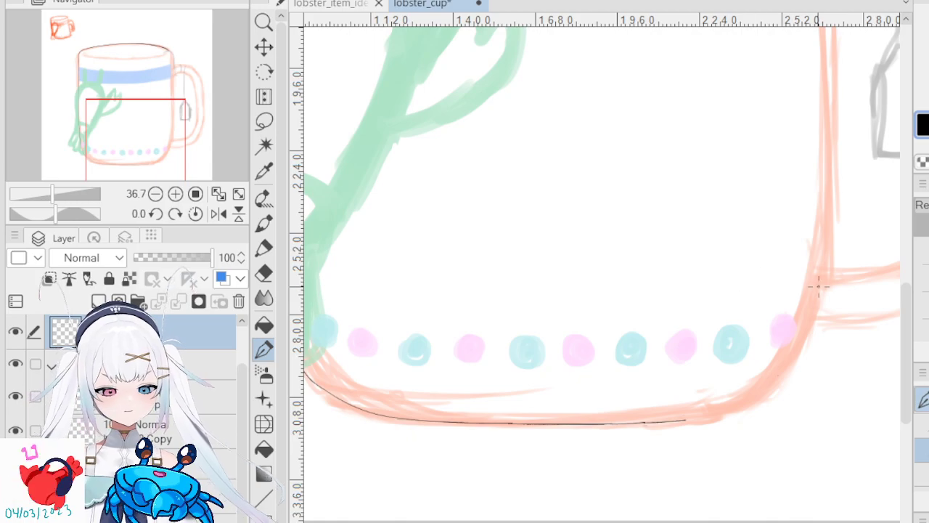
drag(821, 273, 767, 383)
key(ctrl+z)
drag(822, 268, 742, 406)
key(ctrl+z)
mouse_move(678, 421)
mouse_down()
mouse_move(753, 399)
mouse_move(680, 419)
mouse_move(756, 398)
mouse_up()
key(ctrl+z)
key(ctrl+z)
- Ink the handle-side lower corner as one curve from the base line up to the handle's lower joint, and erase its thin upper tip
mouse_move(685, 425)
mouse_down()
mouse_move(763, 395)
mouse_move(772, 353)
mouse_up()
key(ctrl+z)
drag(684, 423, 782, 358)
key(ctrl+z)
drag(688, 423, 770, 385)
key(ctrl+z)
mouse_move(683, 421)
mouse_down()
mouse_move(724, 413)
mouse_move(795, 319)
mouse_up()
key(ctrl+z)
drag(684, 421, 794, 321)
key(ctrl+z)
drag(681, 420, 821, 285)
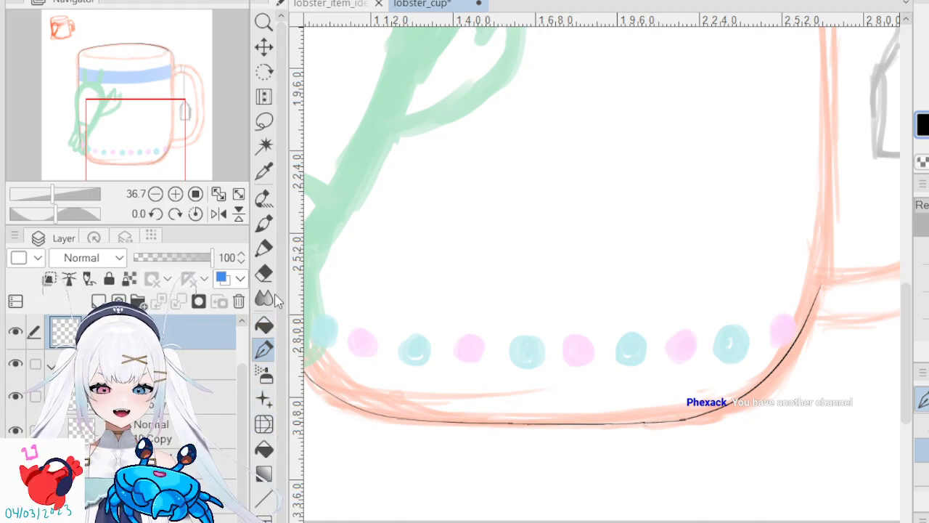
click(264, 272)
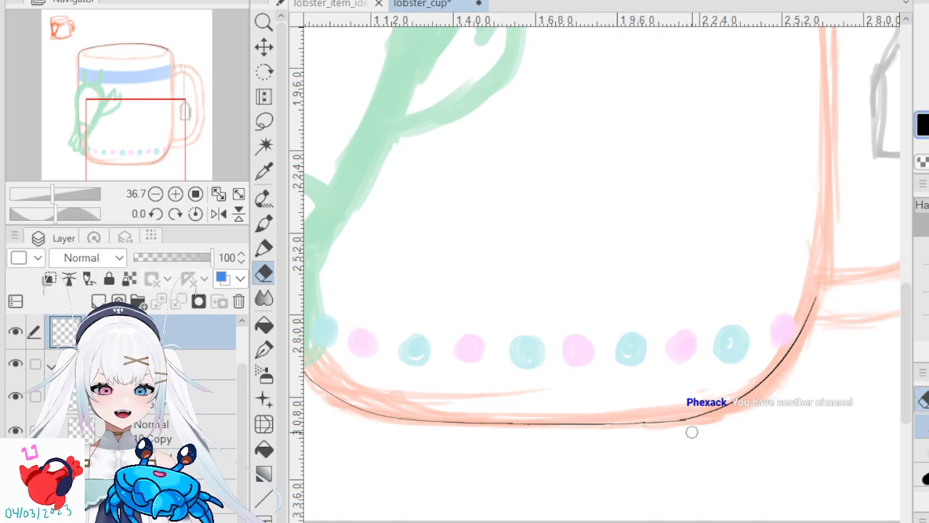
- Try to ink the handle-side wall as a long stroke running into the finished lower corner curve
click(263, 349)
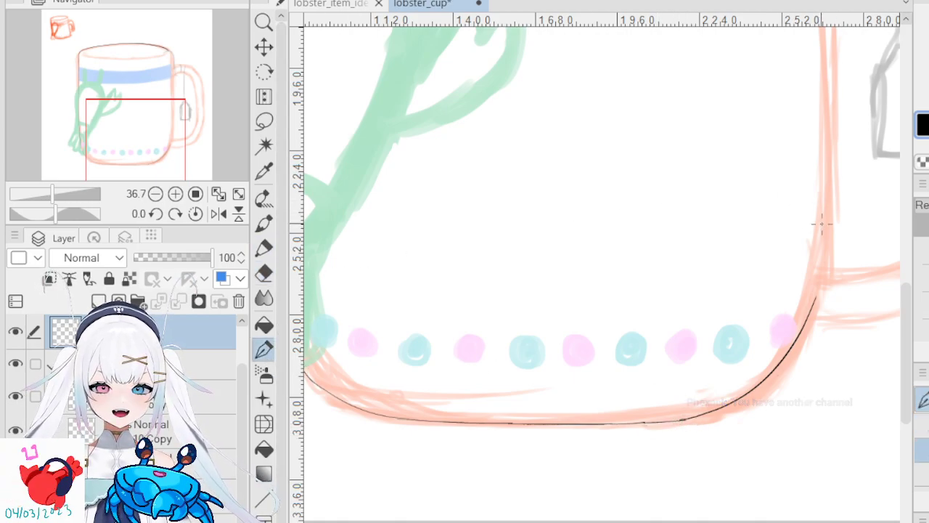
mouse_move(836, 210)
mouse_down()
mouse_move(837, 274)
mouse_move(813, 384)
mouse_up()
drag(806, 192, 813, 417)
key(ctrl+z)
drag(799, 215, 793, 434)
key(ctrl+z)
drag(790, 243, 796, 436)
key(ctrl+z)
drag(793, 269, 792, 470)
key(ctrl+z)
drag(802, 357, 817, 164)
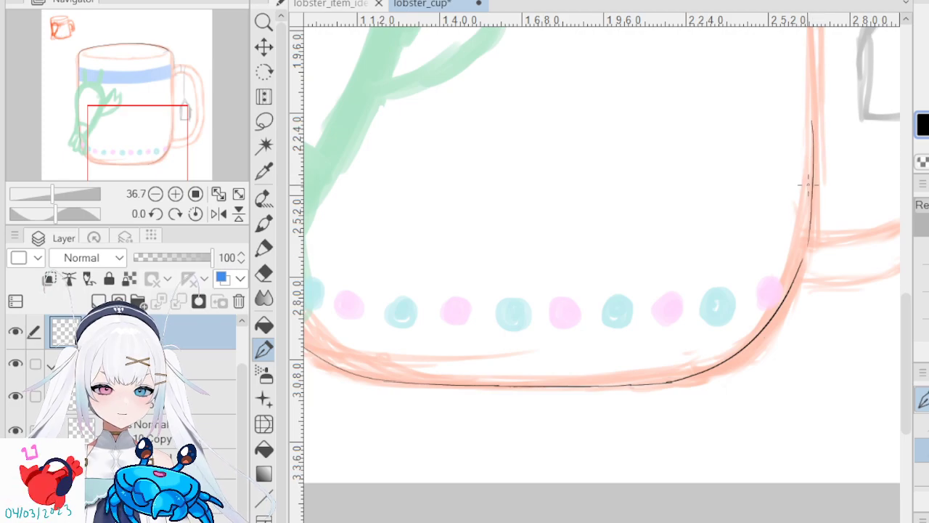
- Ink the lower part of the handle-side wall down into the corner curve, redoing the stroke until it connects
drag(813, 117, 802, 258)
key(ctrl+z)
drag(814, 118, 801, 263)
key(ctrl+z)
drag(813, 118, 804, 260)
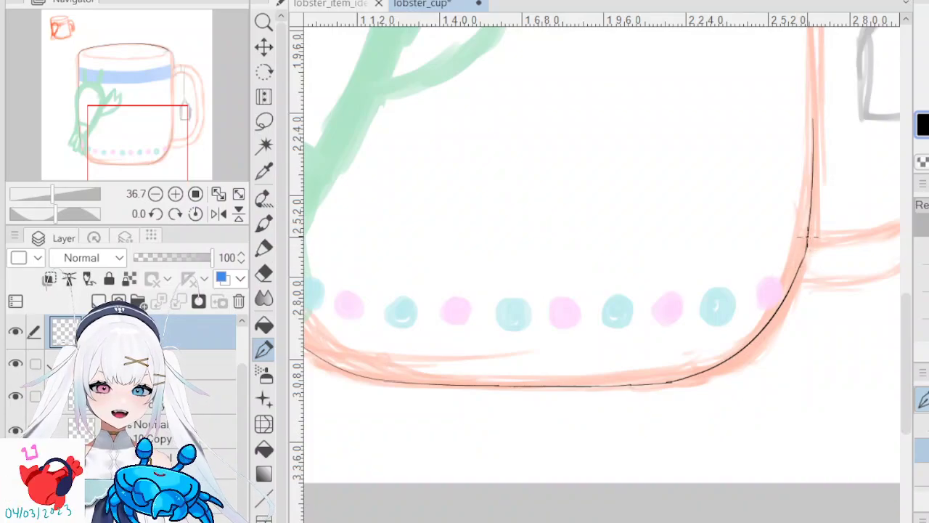
- Continue the handle-side wall outline up to a little below the blue band, repeating the stroke until it meets the lower line
drag(827, 167, 828, 383)
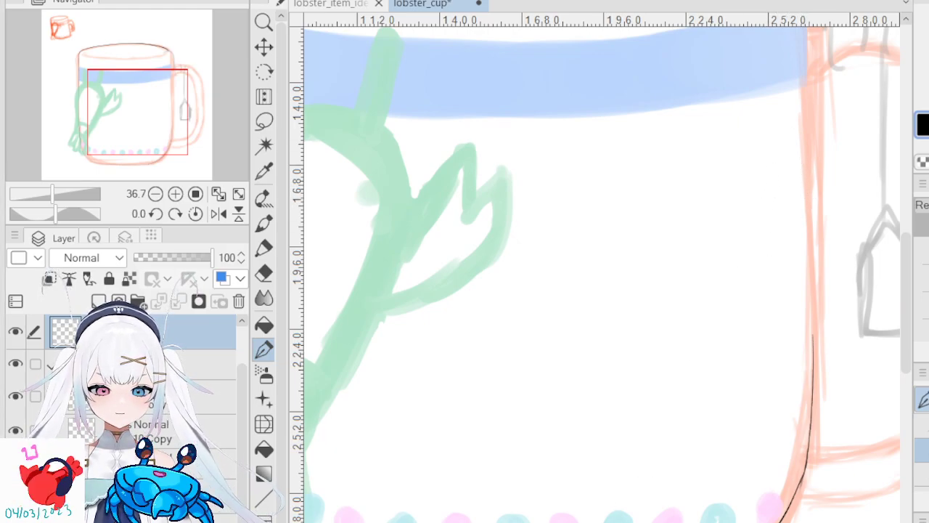
drag(810, 138, 807, 327)
key(ctrl+z)
key(ctrl+z)
drag(812, 168, 816, 345)
key(ctrl+z)
drag(810, 161, 813, 341)
key(ctrl+z)
key(ctrl+y)
key(ctrl+z)
key(ctrl+y)
key(ctrl+z)
drag(812, 173, 812, 332)
key(ctrl+z)
drag(807, 155, 810, 320)
key(ctrl+z)
mouse_move(815, 162)
mouse_down()
mouse_move(820, 340)
mouse_move(818, 242)
mouse_move(814, 336)
mouse_up()
key(ctrl+z)
key(ctrl+z)
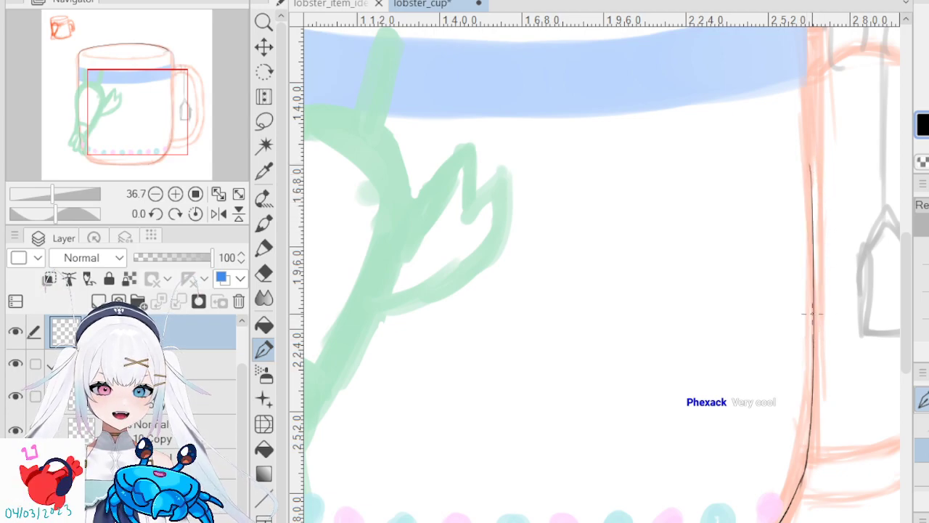
- Erase the thin upper tip of the handle-side wall line below the blue band
drag(834, 179, 830, 253)
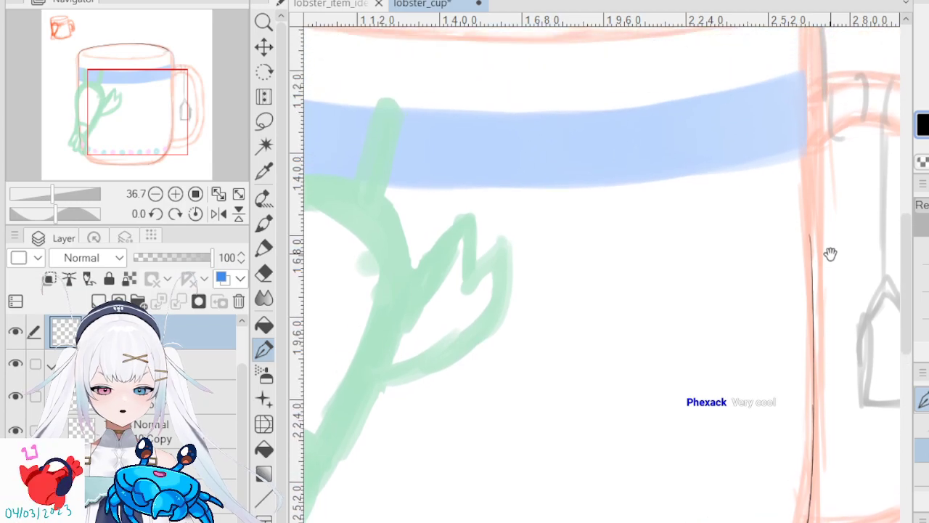
click(263, 272)
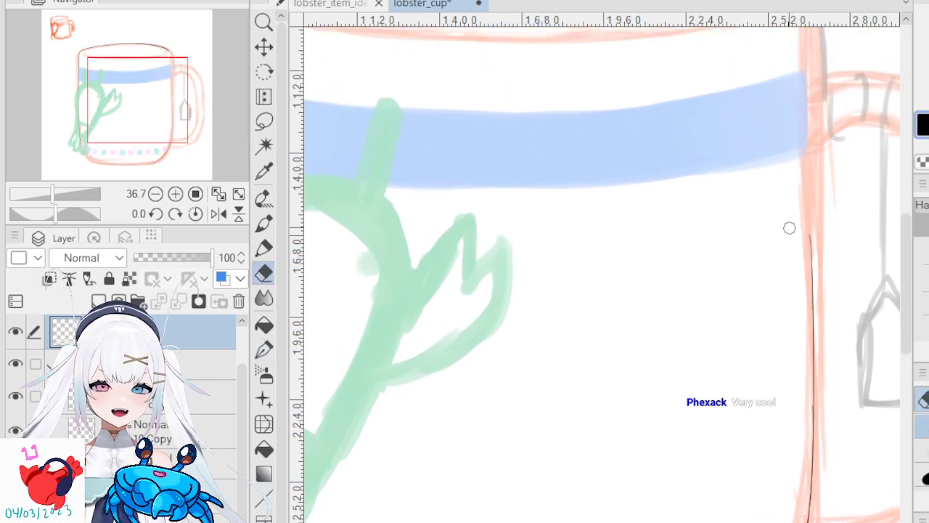
drag(795, 201, 758, 282)
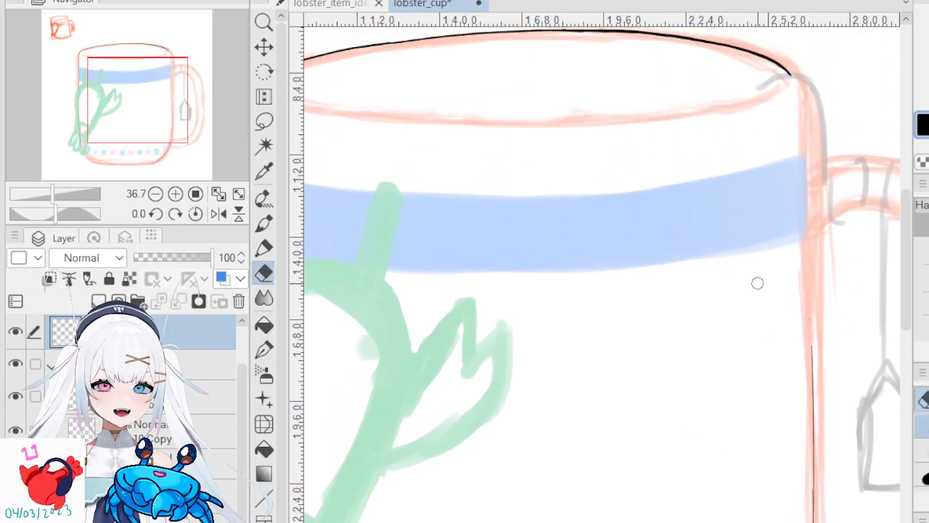
- Ink the handle-side upper corner from the end of the rim line down into the blue band, redoing the curve until smooth
click(264, 349)
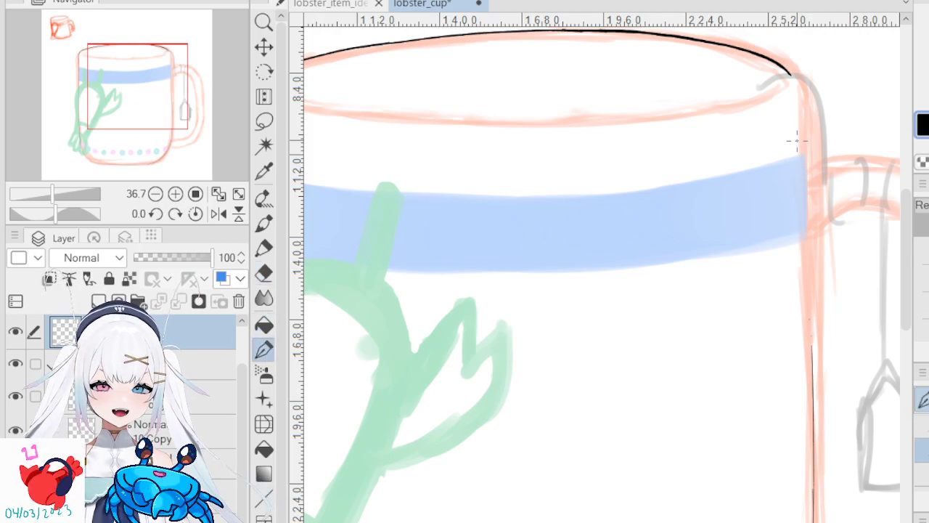
drag(790, 73, 809, 137)
key(ctrl+z)
drag(791, 75, 812, 168)
key(ctrl+z)
drag(788, 69, 810, 131)
key(ctrl+z)
drag(790, 73, 810, 152)
key(ctrl+z)
drag(790, 72, 807, 162)
key(ctrl+z)
drag(787, 70, 810, 175)
- Close the gap in the handle-side wall with a stroke from the blue band down to the existing line
drag(806, 105, 813, 260)
key(ctrl+z)
drag(805, 95, 813, 237)
key(ctrl+z)
drag(811, 151, 814, 309)
key(ctrl+z)
drag(810, 152, 813, 338)
key(ctrl+z)
drag(814, 179, 817, 355)
key(ctrl+z)
drag(811, 162, 814, 281)
key(ctrl+z)
drag(810, 158, 815, 343)
key(ctrl+z)
drag(811, 160, 813, 318)
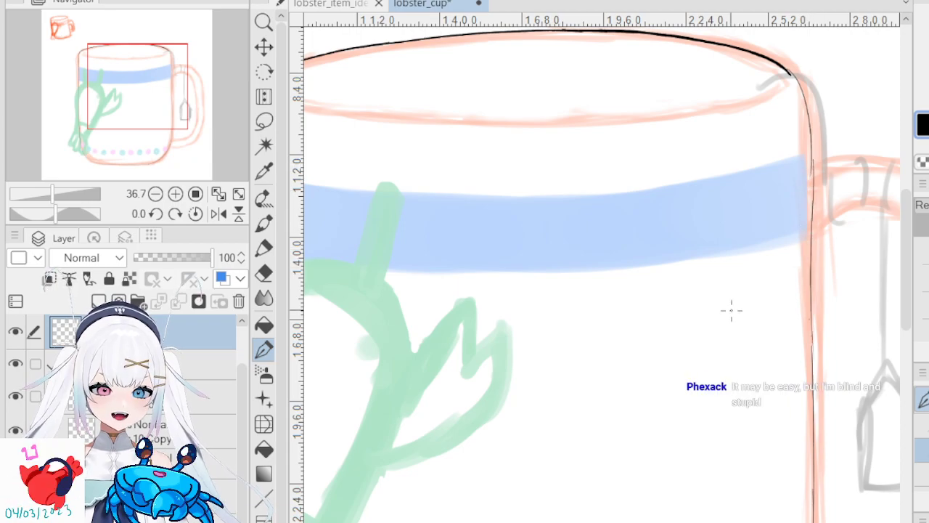
- Examine the inked mug body outline at full-canvas and close-up magnification
scroll(731, 310, down, 4)
scroll(724, 390, up, 3)
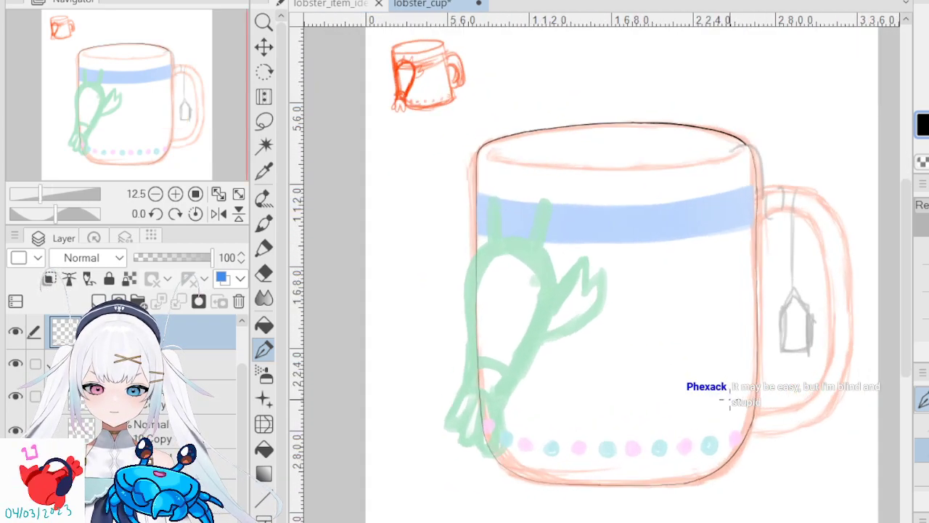
scroll(730, 400, down, 4)
scroll(740, 475, up, 4)
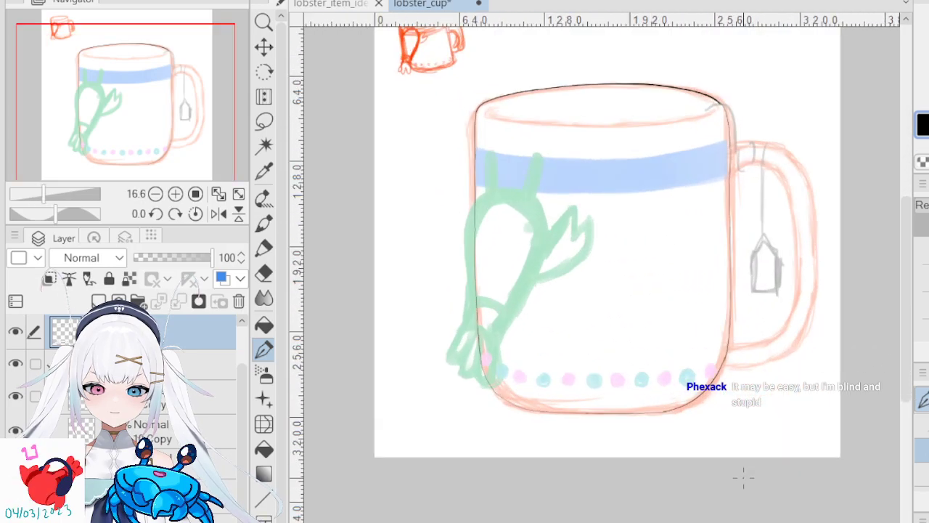
scroll(702, 270, down, 3)
scroll(685, 264, up, 2)
scroll(685, 263, down, 1)
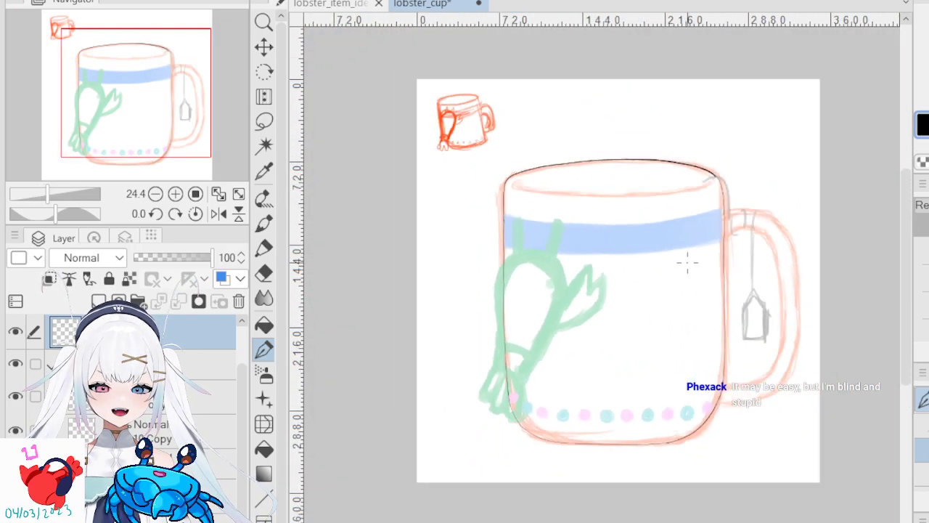
scroll(687, 273, up, 2)
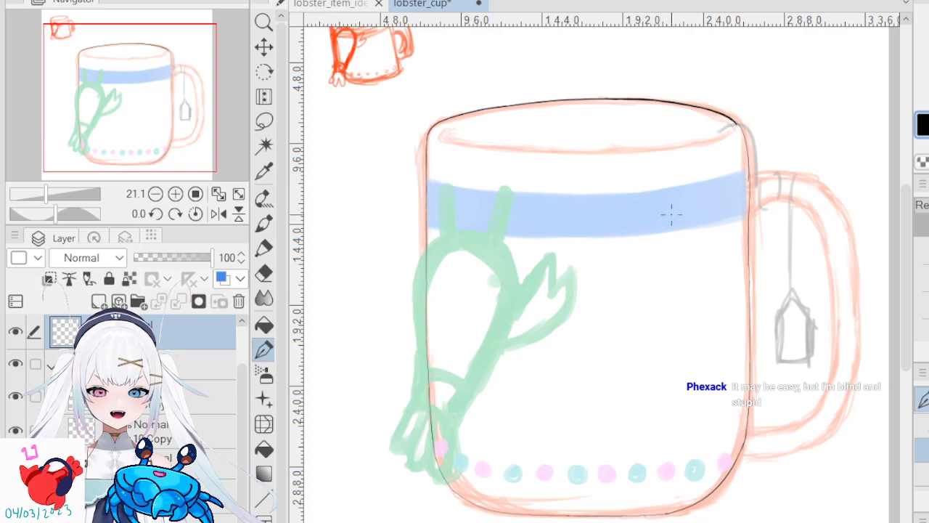
scroll(786, 125, up, 6)
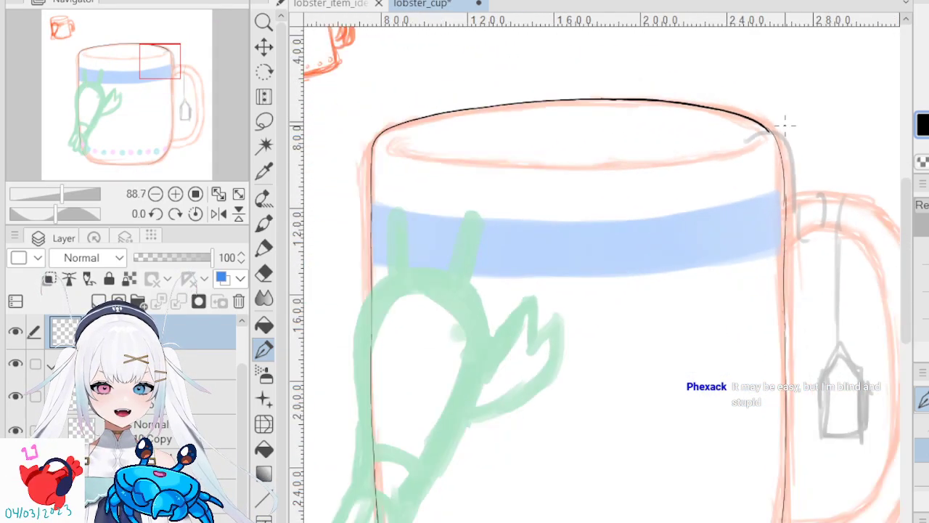
scroll(786, 125, down, 8)
scroll(786, 125, up, 3)
scroll(786, 125, down, 1)
scroll(830, 114, down, 3)
scroll(833, 124, up, 3)
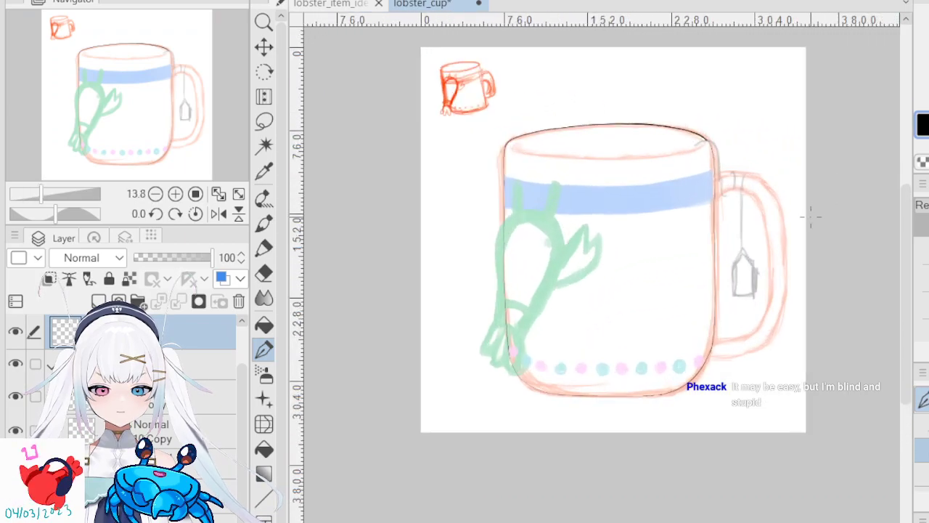
scroll(811, 216, up, 1)
scroll(556, 270, up, 1)
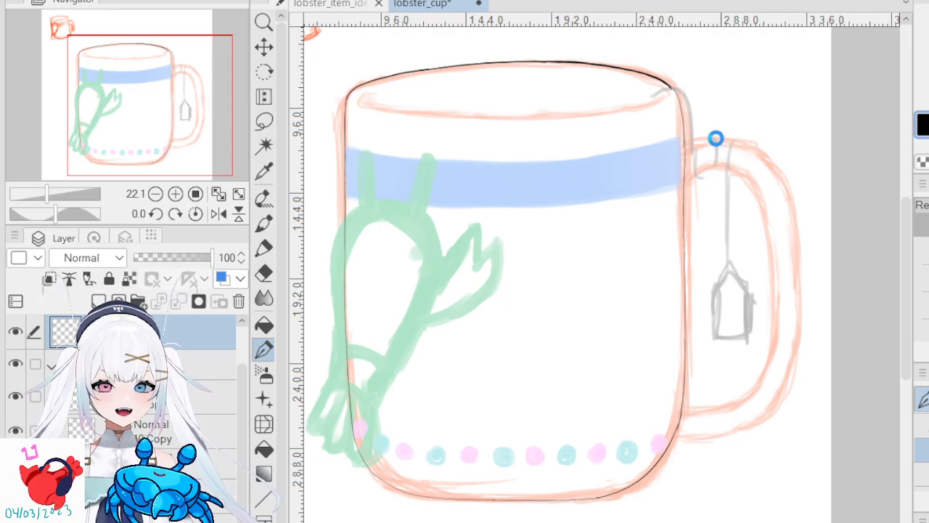
- Save the lobster_cup drawing
key(ctrl+s)
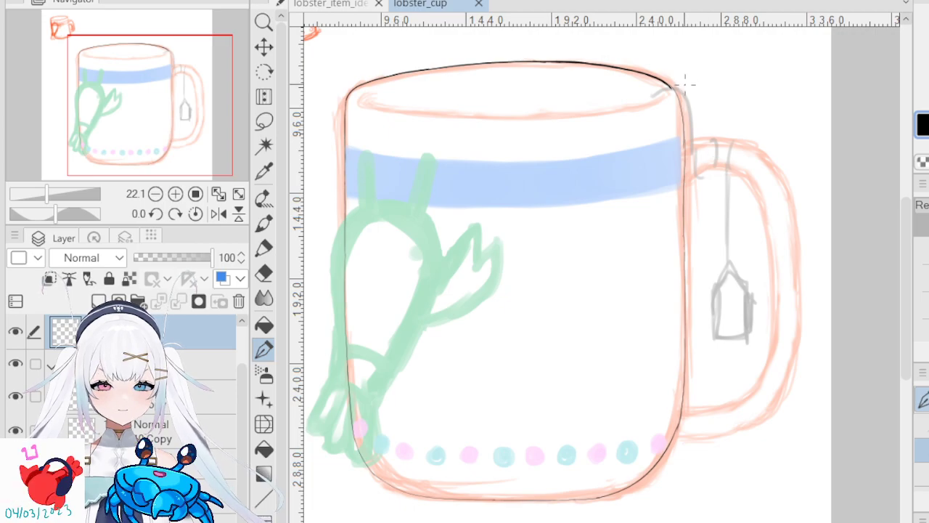
- Ink the inner outline of the mug's handle as one curve from wall to wall, redrawing the stroke until it follows the sketch smoothly
drag(721, 183, 687, 220)
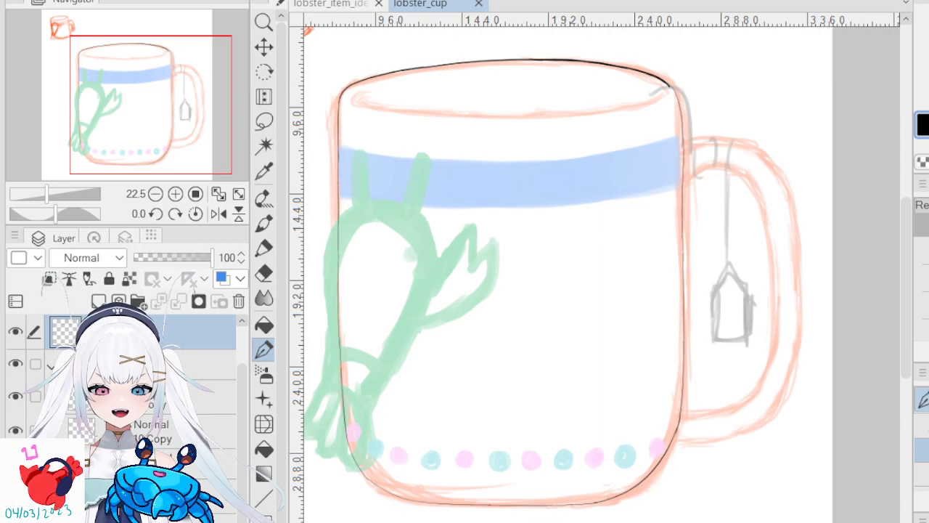
scroll(44, 350, up, 2)
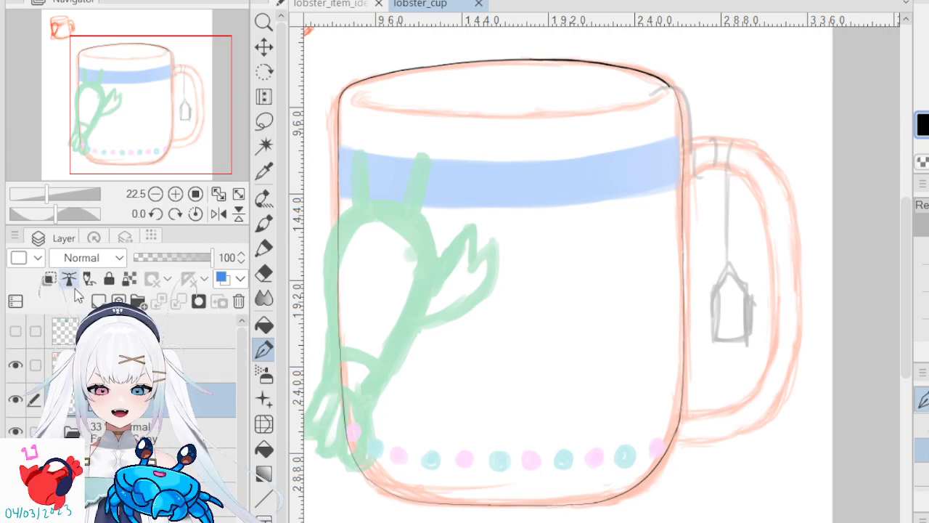
scroll(760, 258, down, 3)
scroll(799, 253, up, 4)
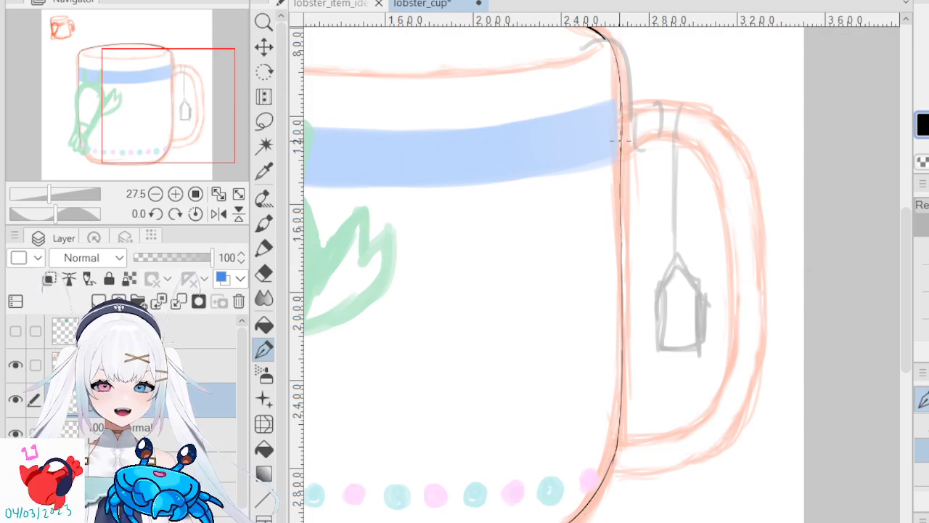
mouse_move(620, 169)
mouse_down()
mouse_move(649, 142)
mouse_move(688, 146)
mouse_move(713, 190)
mouse_move(722, 283)
mouse_move(703, 368)
mouse_up()
key(ctrl+z)
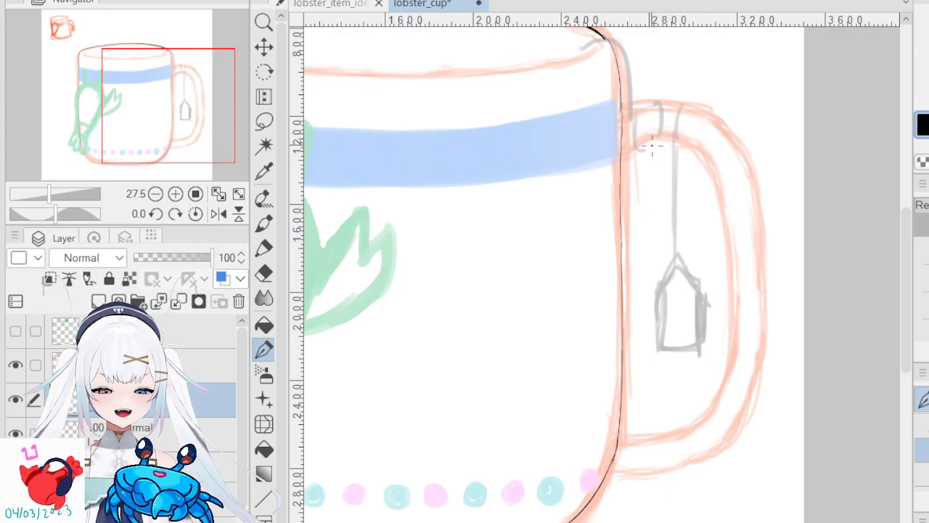
mouse_move(611, 178)
mouse_down()
mouse_move(622, 162)
mouse_move(682, 148)
mouse_move(710, 194)
mouse_move(717, 294)
mouse_move(693, 387)
mouse_up()
key(ctrl+z)
mouse_move(614, 180)
mouse_down()
mouse_move(639, 148)
mouse_move(663, 142)
mouse_move(690, 145)
mouse_move(713, 168)
mouse_move(728, 219)
mouse_move(719, 347)
mouse_up()
key(ctrl+z)
mouse_move(612, 189)
mouse_down()
mouse_move(625, 155)
mouse_move(675, 145)
mouse_move(712, 182)
mouse_move(722, 283)
mouse_move(707, 396)
mouse_move(617, 439)
mouse_up()
key(ctrl+z)
mouse_move(613, 186)
mouse_down()
mouse_move(631, 149)
mouse_move(670, 145)
mouse_move(699, 165)
mouse_move(719, 273)
mouse_move(711, 376)
mouse_move(694, 419)
mouse_move(585, 441)
mouse_up()
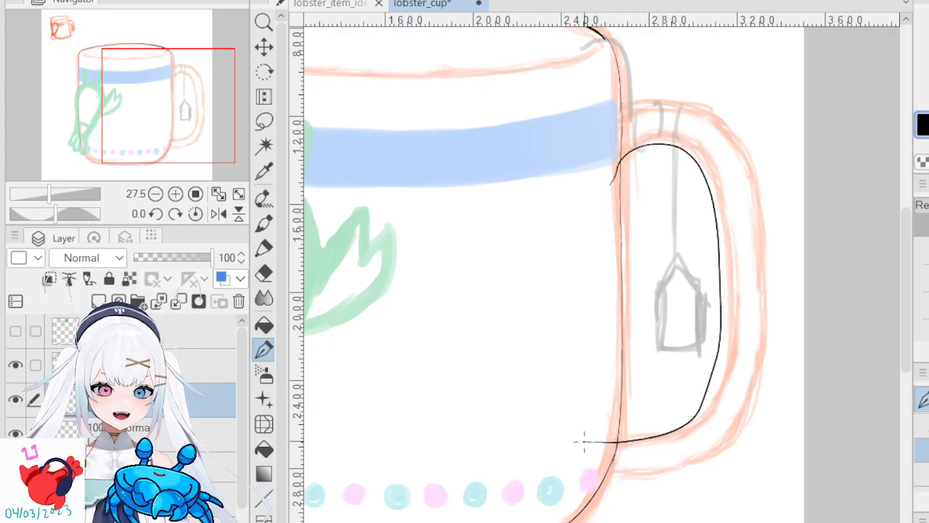
key(ctrl+z)
mouse_move(608, 191)
mouse_down()
mouse_move(642, 139)
mouse_move(681, 136)
mouse_move(727, 194)
mouse_move(737, 271)
mouse_move(721, 389)
mouse_move(641, 150)
mouse_move(676, 147)
mouse_move(707, 181)
mouse_move(720, 352)
mouse_move(708, 399)
mouse_up()
key(ctrl+z)
key(ctrl+z)
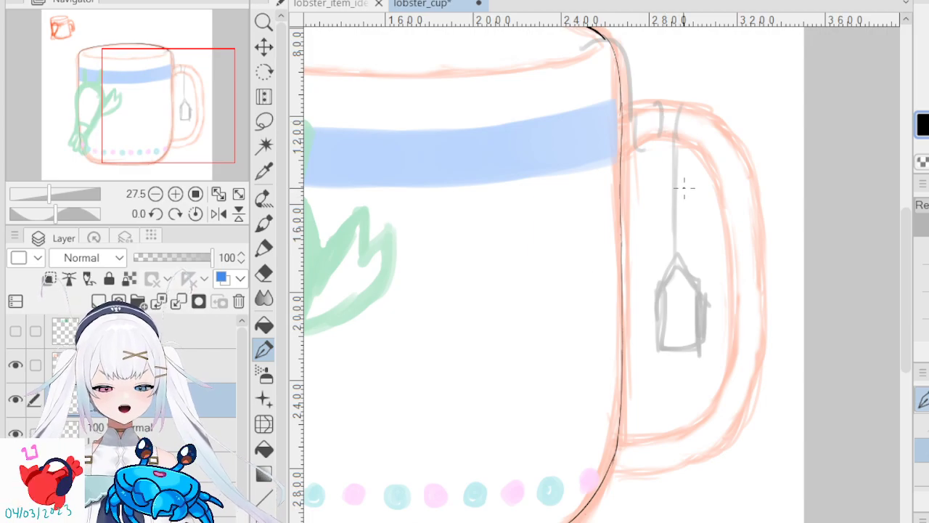
mouse_move(605, 175)
mouse_down()
mouse_move(632, 144)
mouse_move(679, 134)
mouse_move(717, 181)
mouse_move(728, 298)
mouse_move(715, 389)
mouse_move(579, 452)
mouse_up()
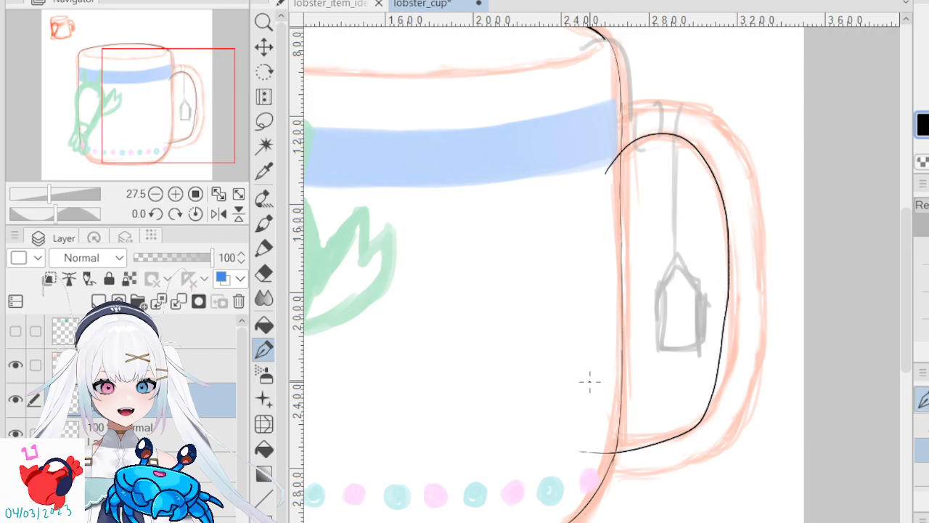
key(ctrl+z)
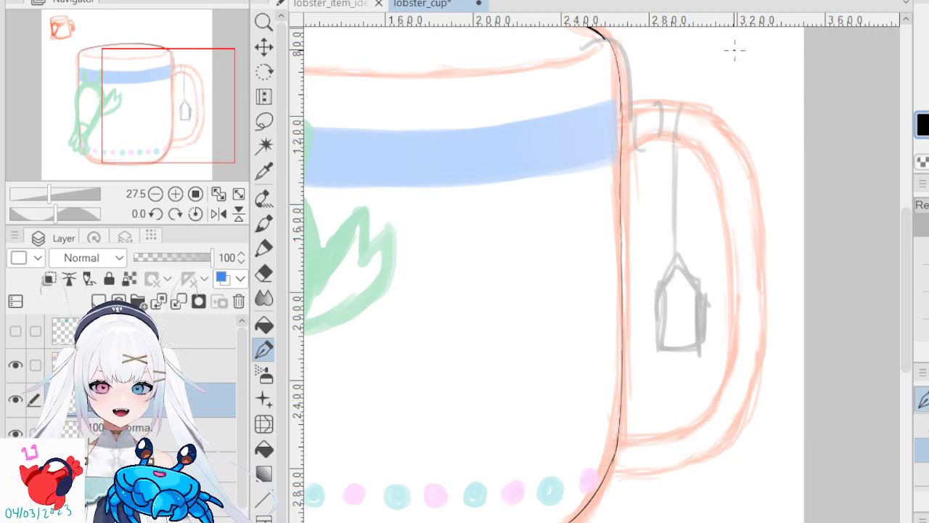
mouse_move(613, 183)
mouse_down()
mouse_move(647, 135)
mouse_move(665, 131)
mouse_move(705, 154)
mouse_move(728, 215)
mouse_move(731, 367)
mouse_move(708, 420)
mouse_move(671, 440)
mouse_move(573, 445)
mouse_up()
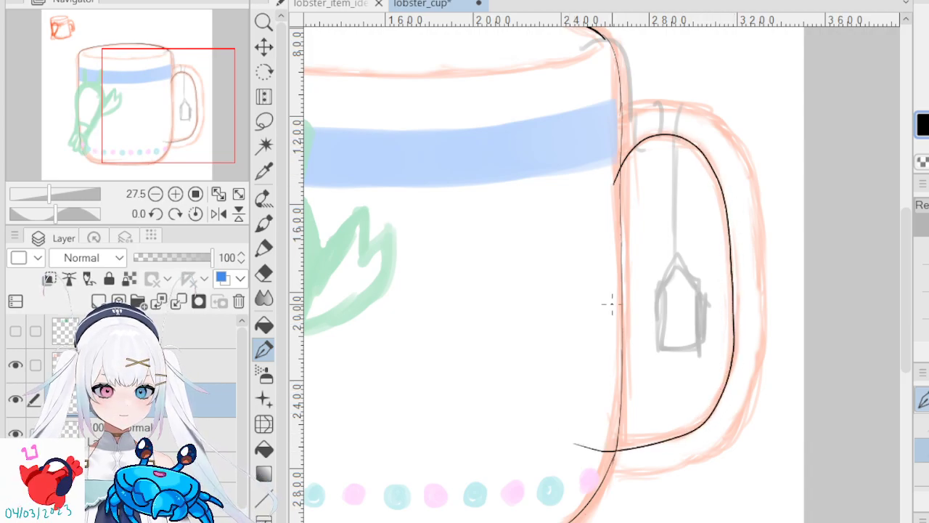
- Erase the inner handle line's overshooting ends inside the mug body, plus its lower stretch near the wall
click(264, 273)
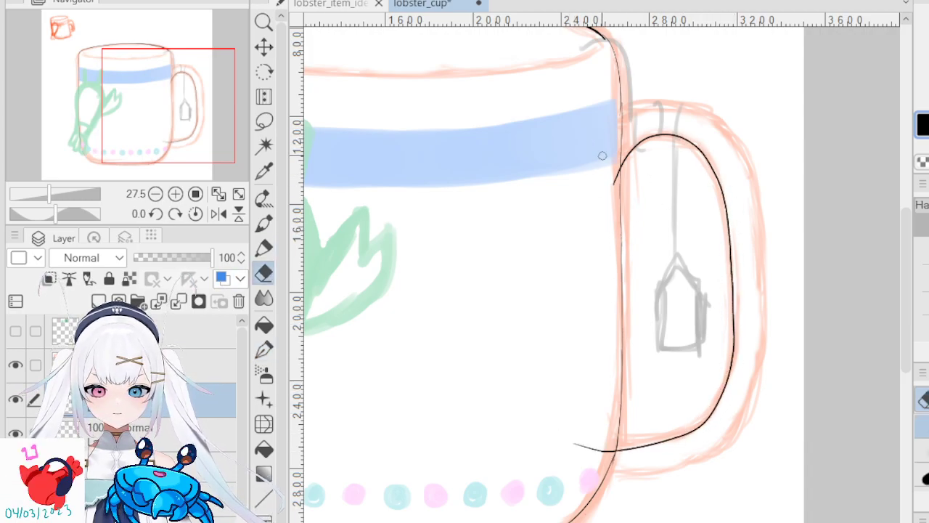
drag(614, 192, 617, 164)
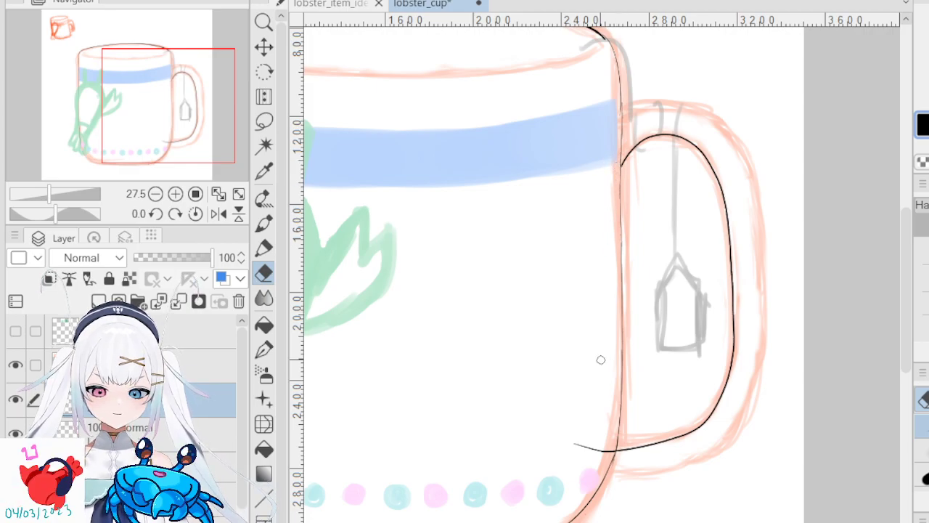
drag(578, 448, 610, 445)
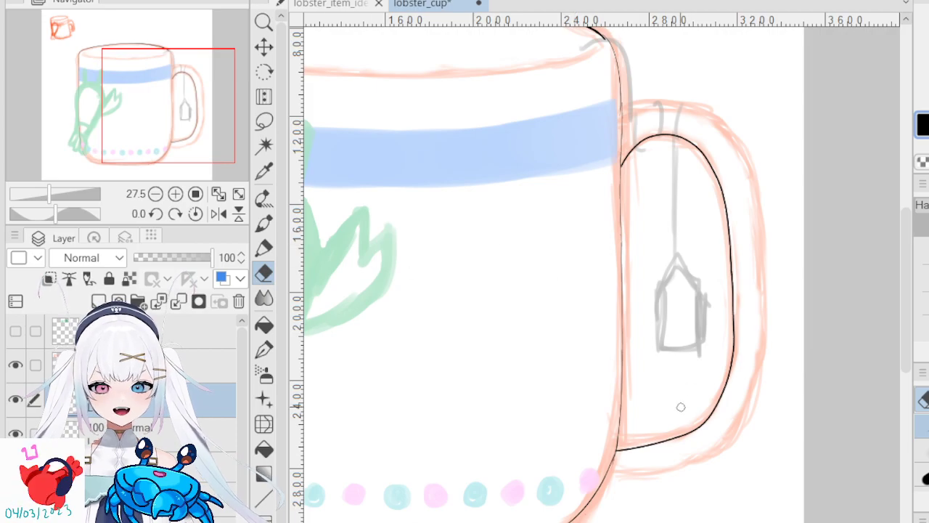
drag(663, 445, 622, 445)
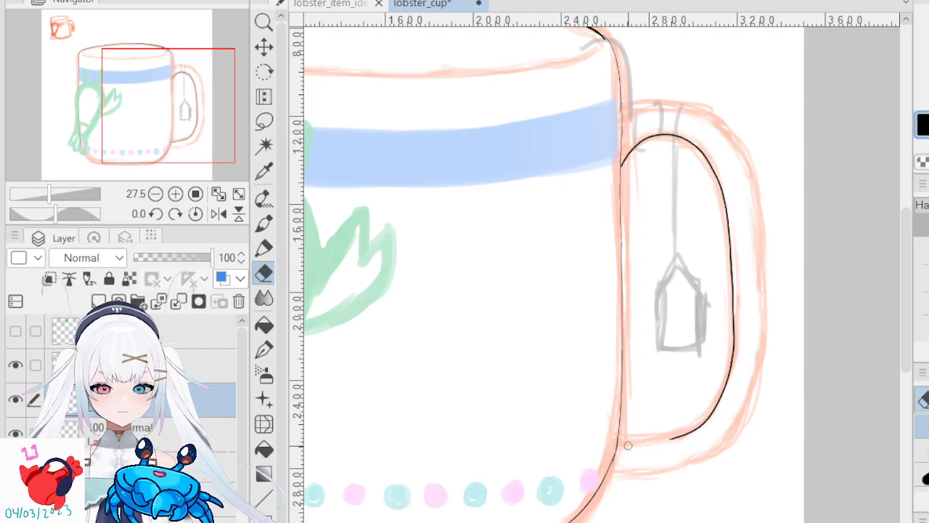
- Re-ink the lower stretch of the inner handle line through the mug wall and erase the doubled section where the strokes overlap
scroll(666, 445, up, 6)
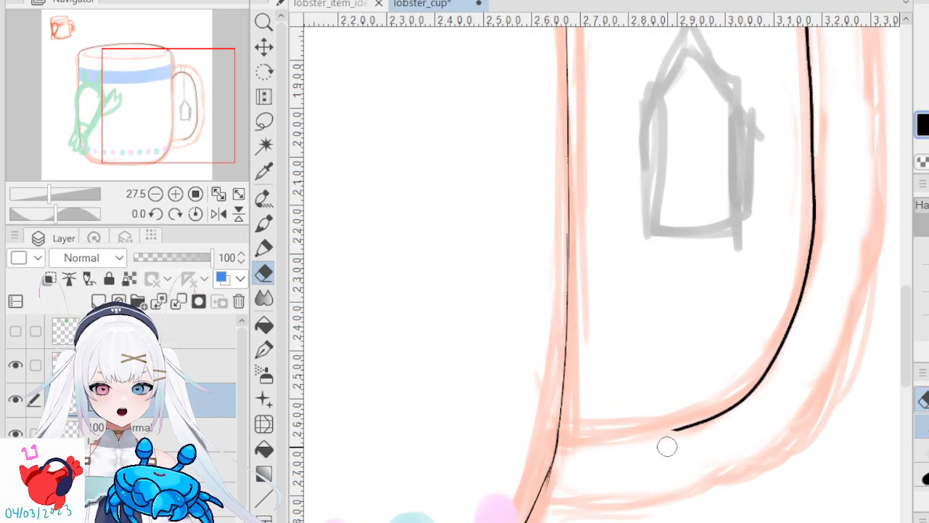
click(264, 349)
mouse_move(683, 427)
mouse_down()
mouse_move(592, 441)
mouse_move(518, 423)
mouse_move(581, 440)
mouse_move(641, 440)
mouse_move(709, 420)
mouse_up()
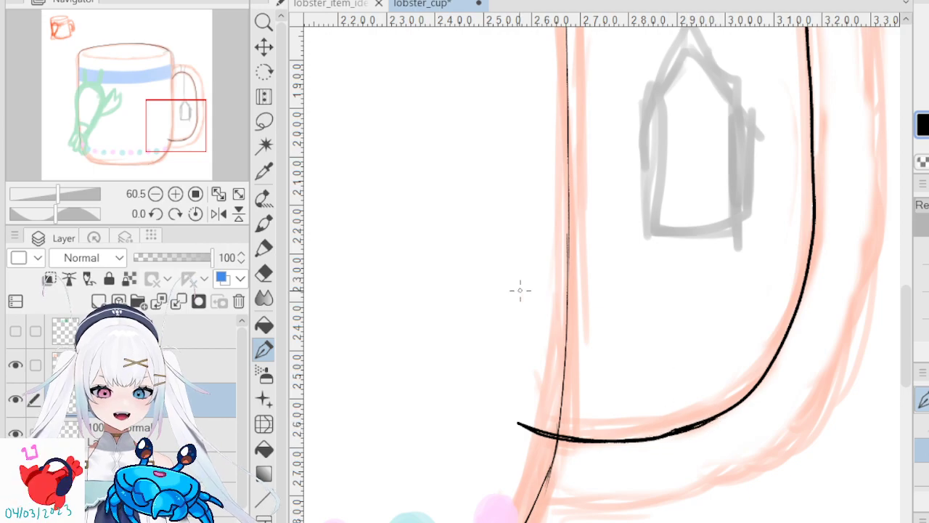
click(264, 273)
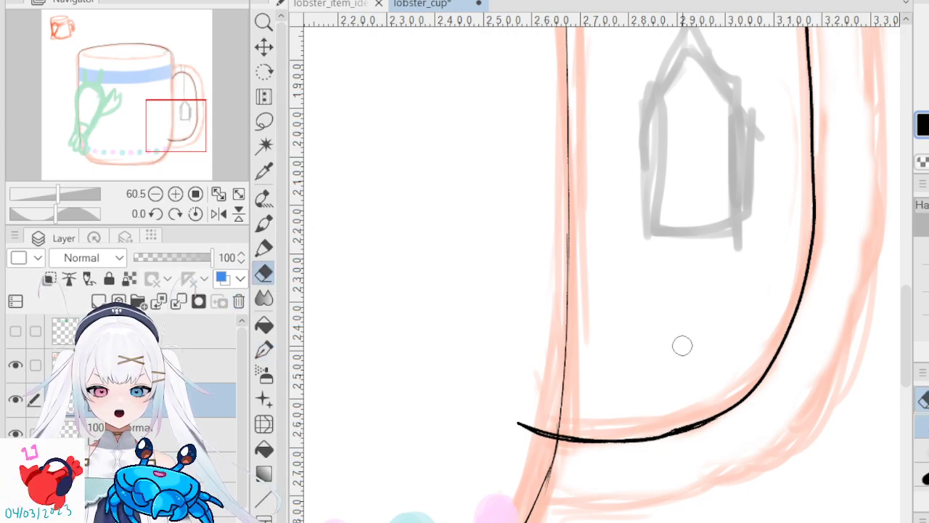
drag(653, 424, 692, 414)
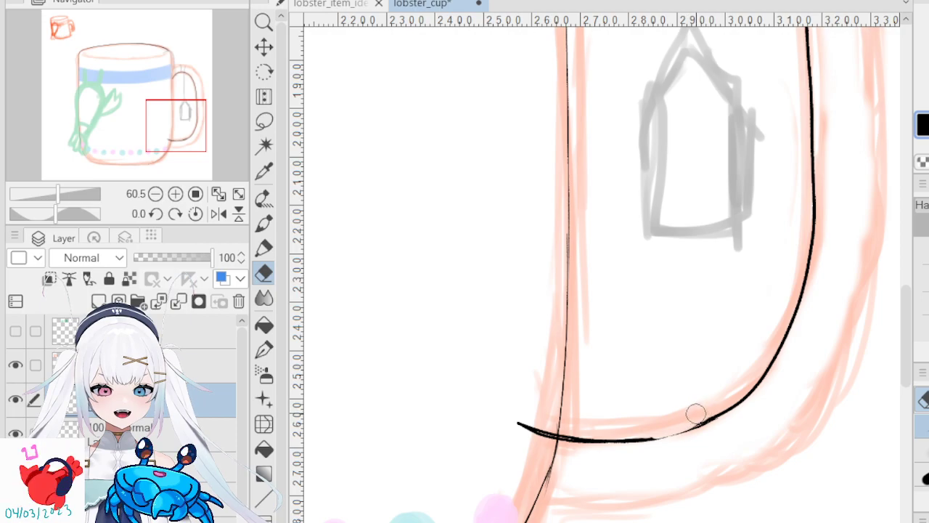
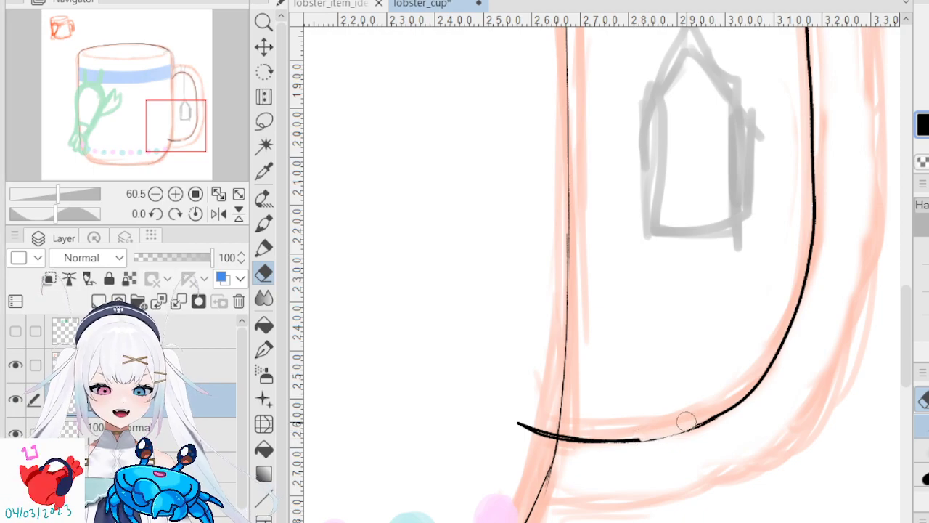
- Switch to the lobster_item_ideas drawing with the pencil, make the top layer active and frame the blank area below the Lobster Plans heading
click(264, 247)
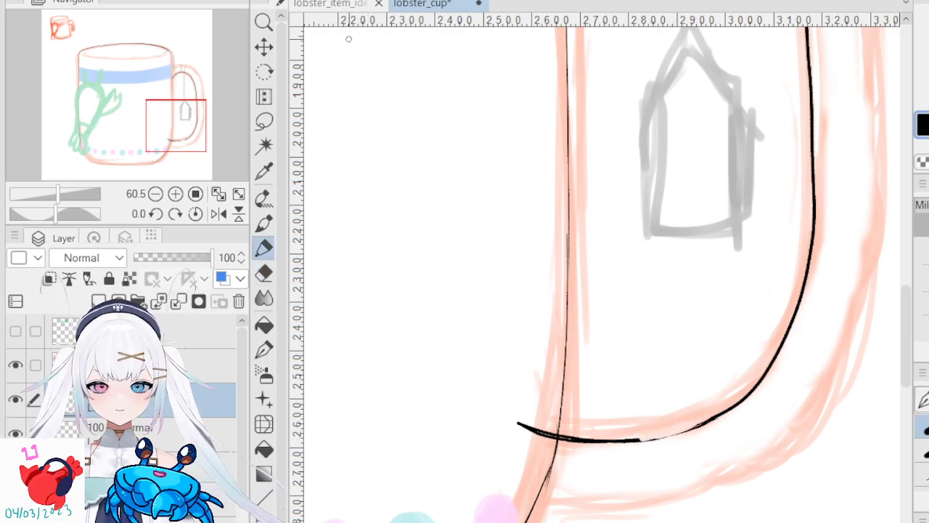
click(334, 4)
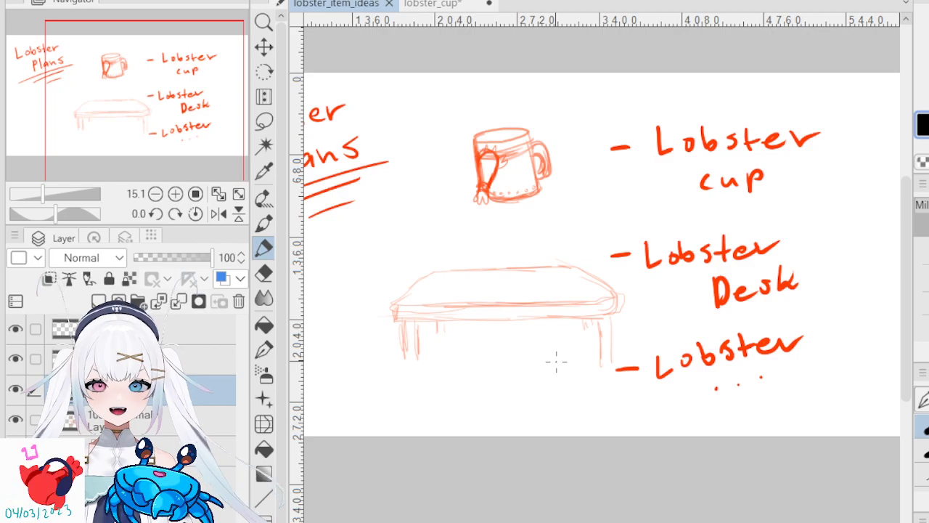
scroll(556, 361, down, 11)
scroll(529, 367, up, 12)
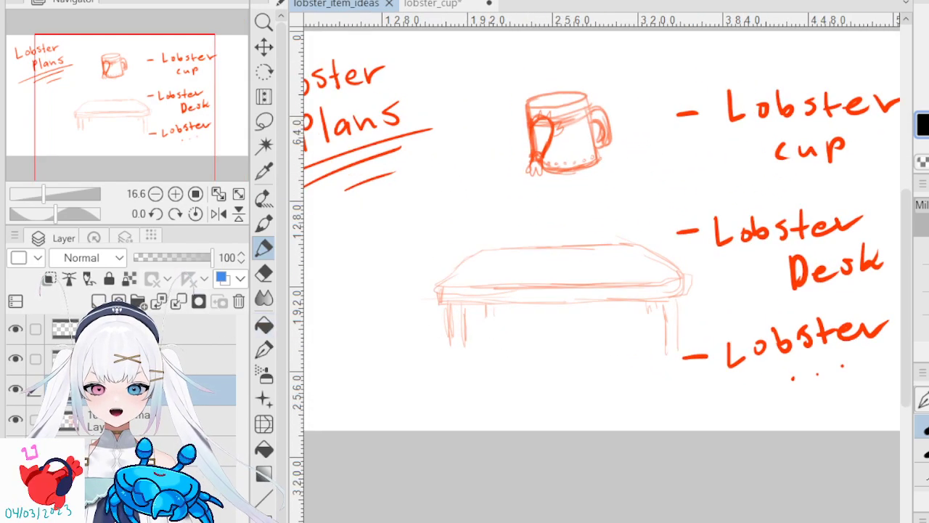
click(149, 329)
scroll(436, 327, down, 5)
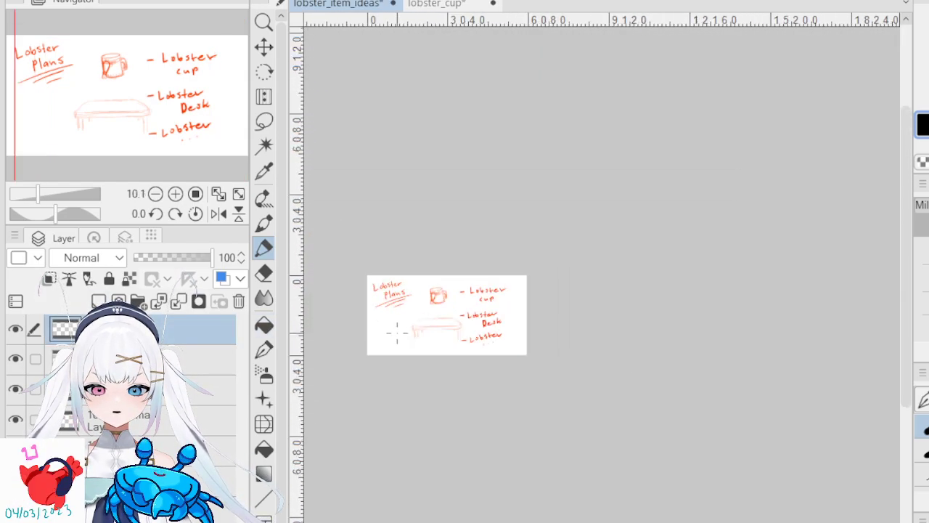
scroll(371, 334, up, 2)
scroll(371, 334, up, 4)
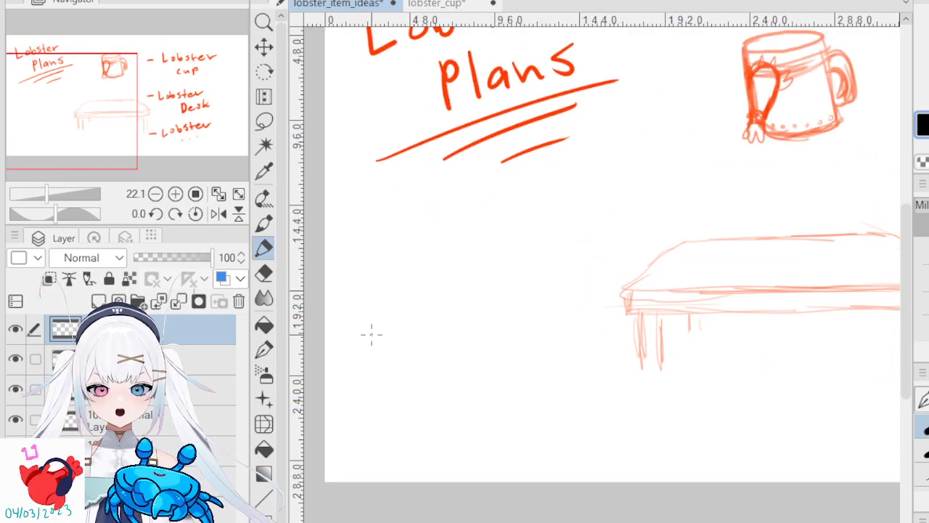
- Handwrite "- Duel disk" in black in the blank area between the Lobster Plans heading and the desk sketch
mouse_move(355, 332)
mouse_down()
mouse_move(421, 311)
mouse_move(443, 285)
mouse_up()
drag(458, 237, 479, 275)
drag(482, 268, 496, 249)
drag(506, 244, 492, 264)
drag(503, 225, 510, 251)
mouse_move(510, 251)
mouse_down()
mouse_move(533, 234)
mouse_move(521, 249)
mouse_up()
drag(424, 305, 442, 292)
- Handwrite "For Crabby Time" in black beneath the duel disk line
mouse_move(365, 368)
mouse_down()
mouse_move(377, 390)
mouse_move(371, 372)
mouse_move(401, 358)
mouse_move(385, 349)
mouse_move(458, 346)
mouse_move(476, 319)
mouse_move(501, 323)
mouse_up()
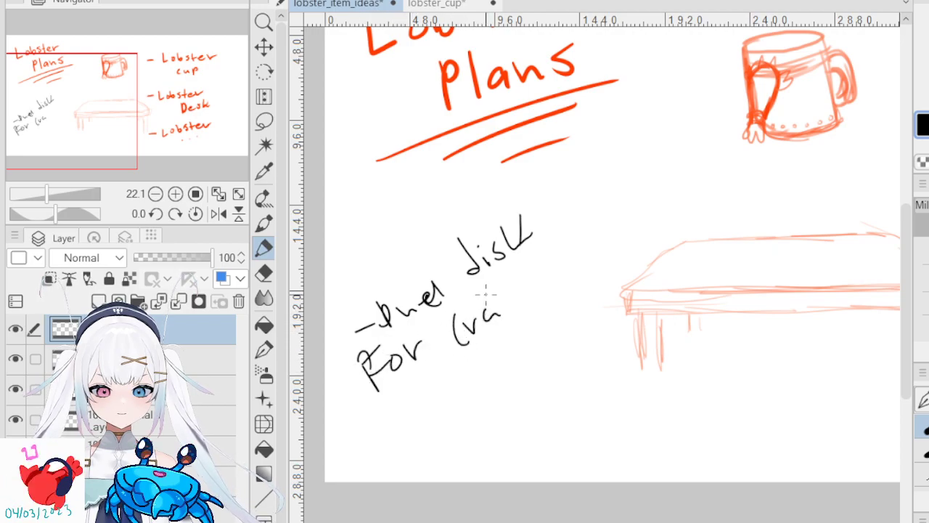
mouse_move(501, 290)
mouse_down()
mouse_move(506, 307)
mouse_move(517, 308)
mouse_up()
mouse_move(522, 267)
mouse_down()
mouse_move(554, 283)
mouse_move(540, 300)
mouse_up()
drag(454, 378, 465, 411)
mouse_move(430, 398)
mouse_down()
mouse_move(466, 364)
mouse_move(488, 392)
mouse_move(542, 350)
mouse_move(552, 353)
mouse_up()
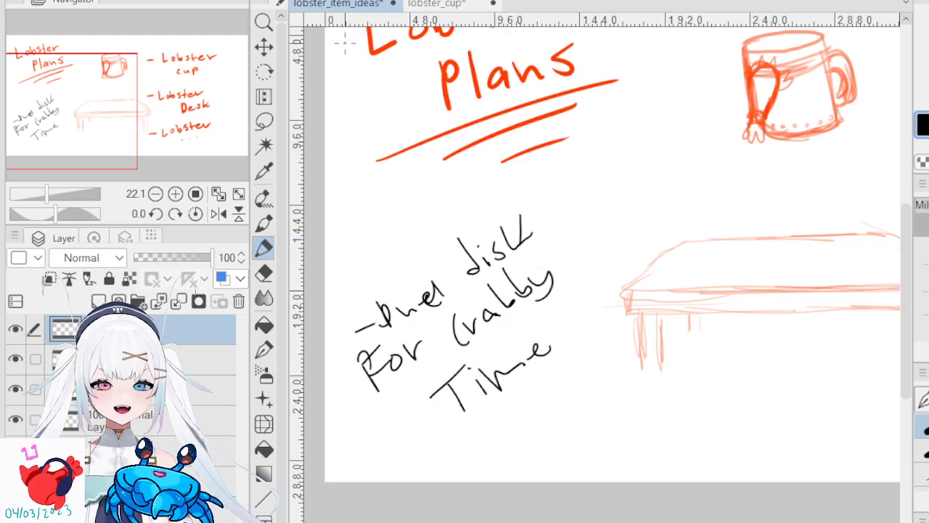
- Return to the lobster_cup drawing and ink over the thinned gap in the lower stretch of the inner handle line
click(436, 4)
click(339, 4)
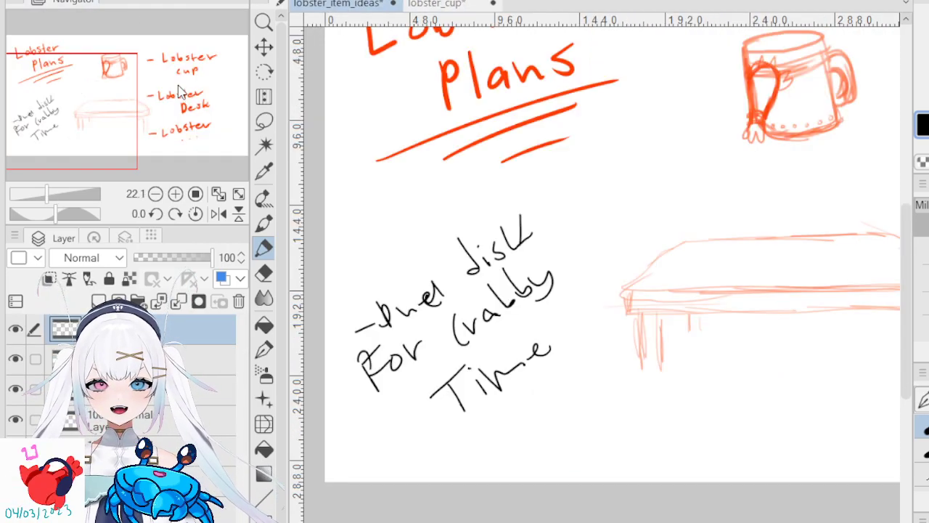
click(427, 7)
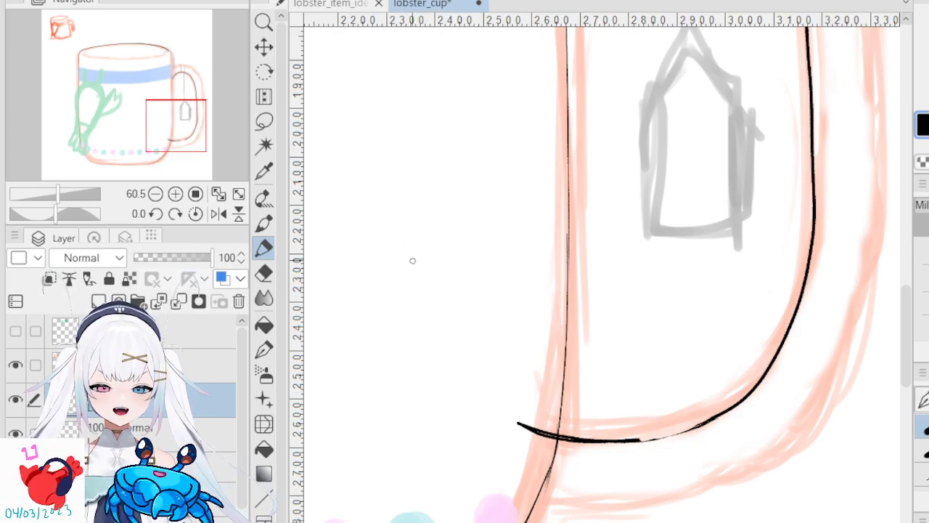
click(265, 352)
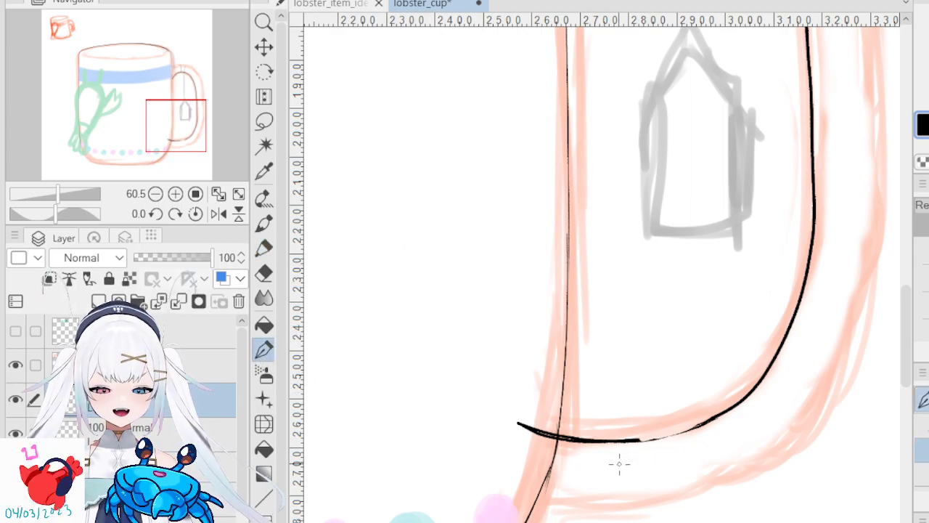
mouse_move(640, 439)
mouse_down()
mouse_move(726, 412)
mouse_move(647, 439)
mouse_move(719, 416)
mouse_move(649, 439)
mouse_move(708, 423)
mouse_up()
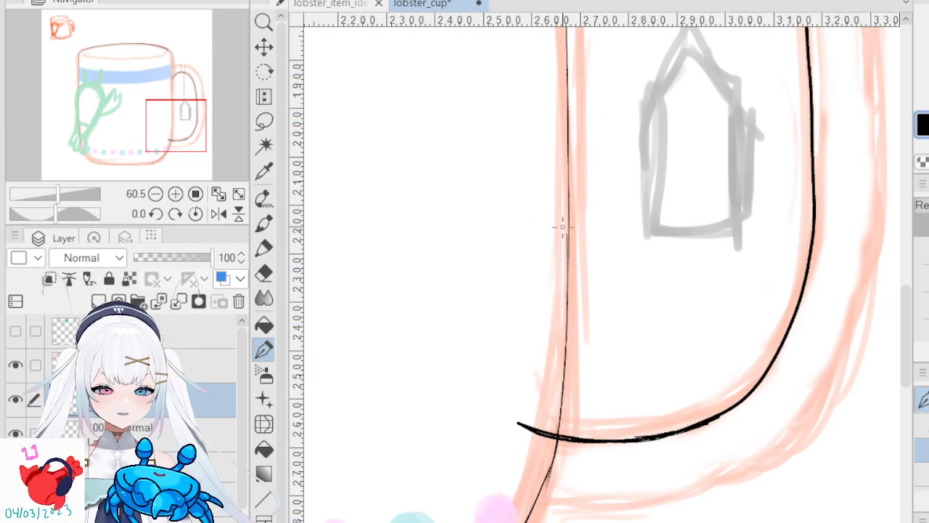
- Erase the end of the lower handle line that sticks past the wall into the mug body, and clean up the overlapping strokes
click(266, 276)
mouse_move(500, 419)
mouse_down()
mouse_move(529, 417)
mouse_move(538, 446)
mouse_move(545, 438)
mouse_up()
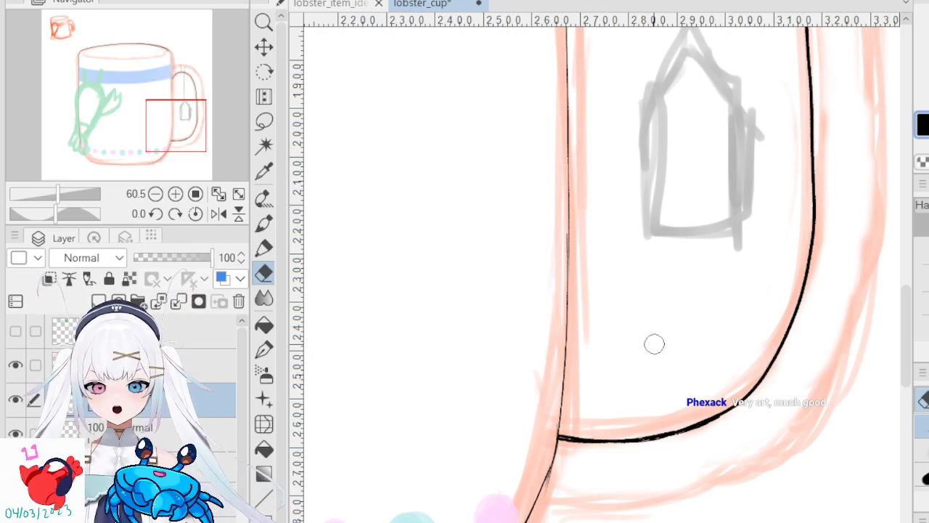
scroll(654, 344, down, 12)
scroll(626, 365, up, 4)
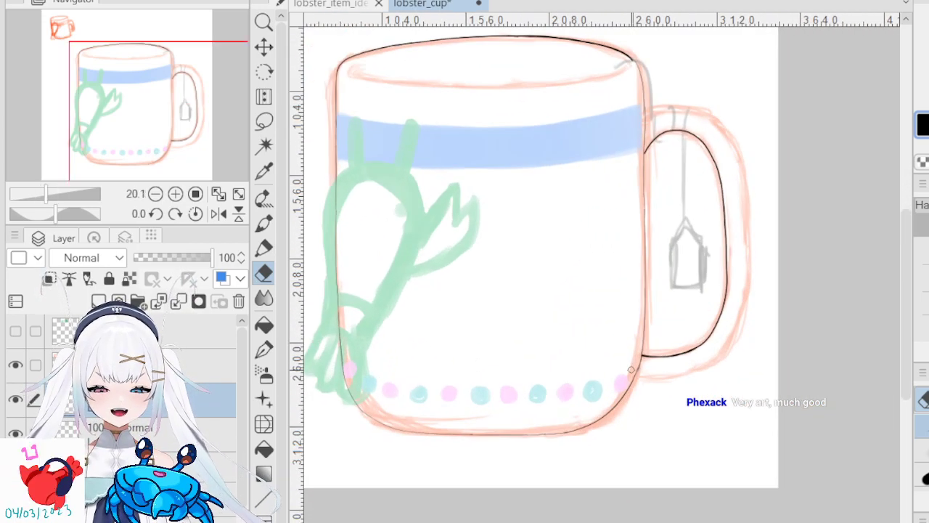
scroll(598, 389, down, 3)
scroll(589, 274, up, 2)
scroll(589, 273, up, 1)
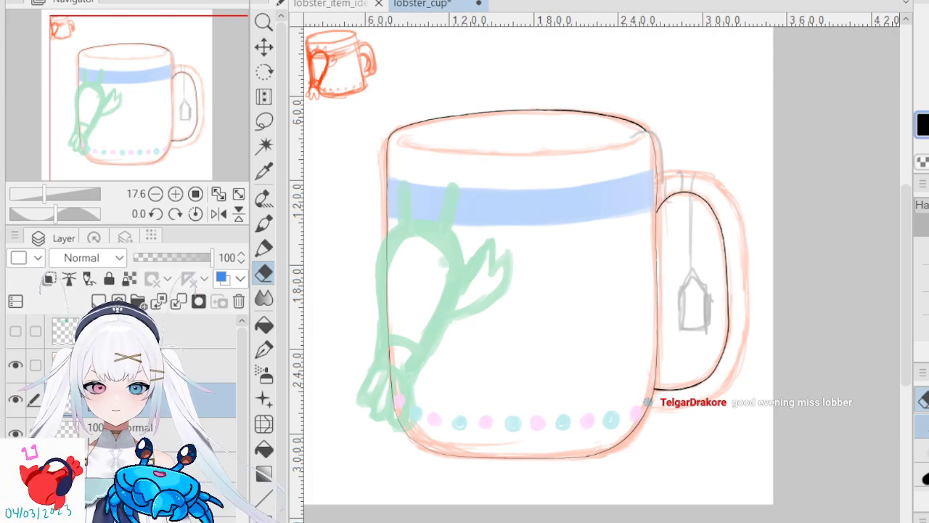
- Bring up the octopus packaging illustration and examine the whole-lobster package up close and at full view
click(85, 3)
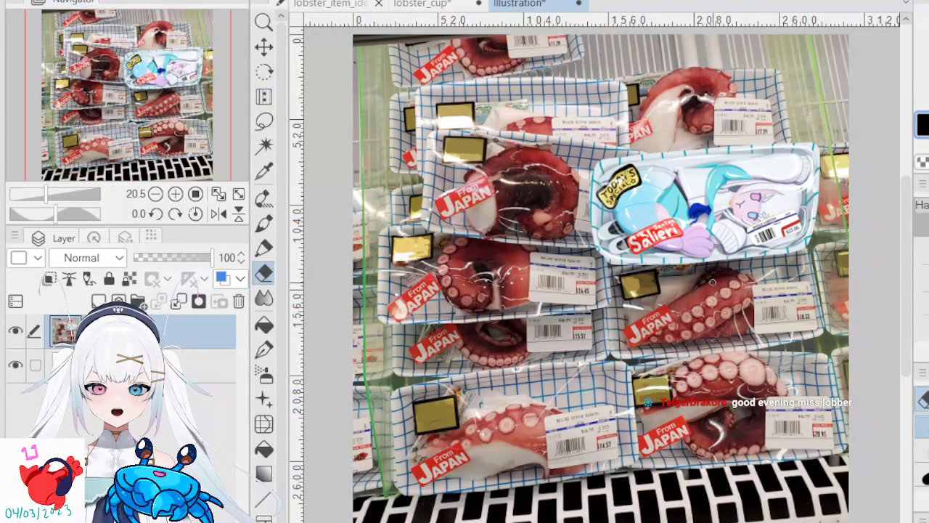
scroll(851, 231, up, 5)
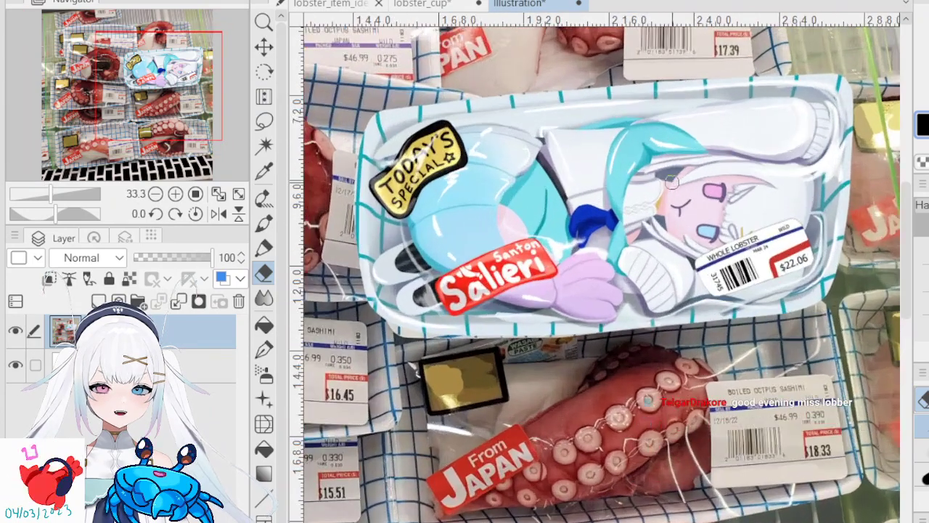
scroll(508, 171, down, 5)
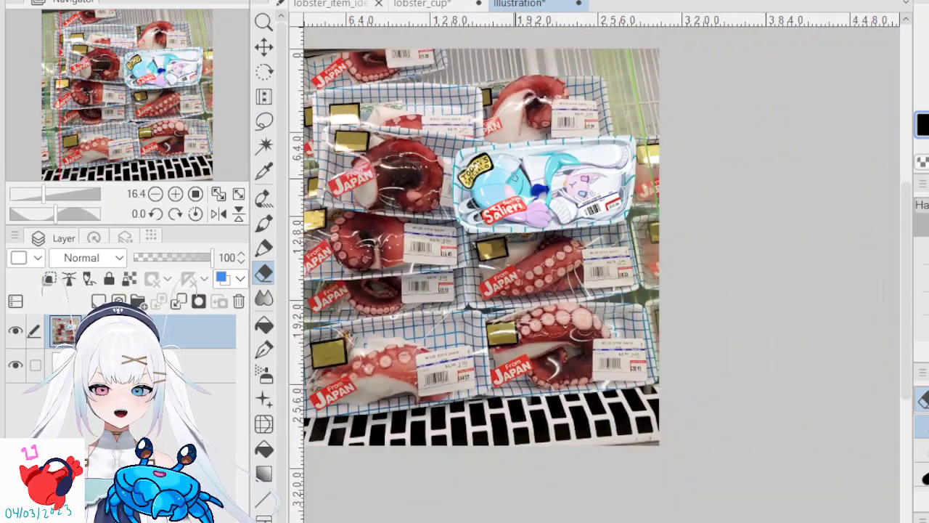
- Inspect the whole-lobster package's labels and figure closely, and compare it with the surrounding octopus packages
scroll(522, 227, up, 5)
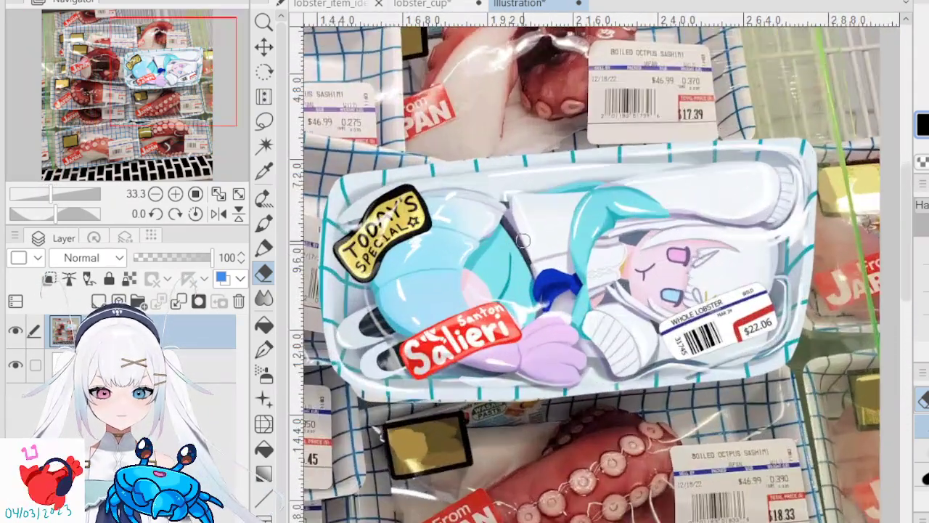
scroll(522, 226, up, 1)
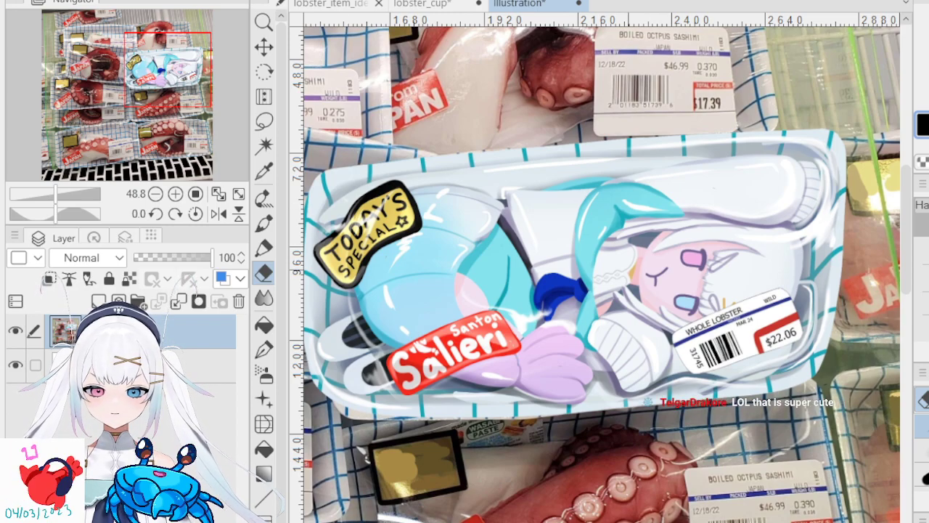
scroll(625, 326, down, 8)
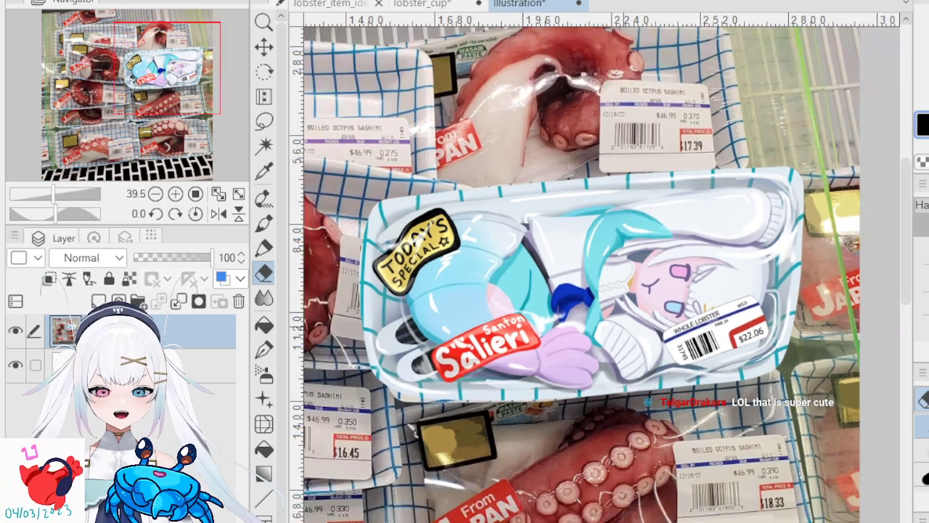
scroll(610, 312, up, 5)
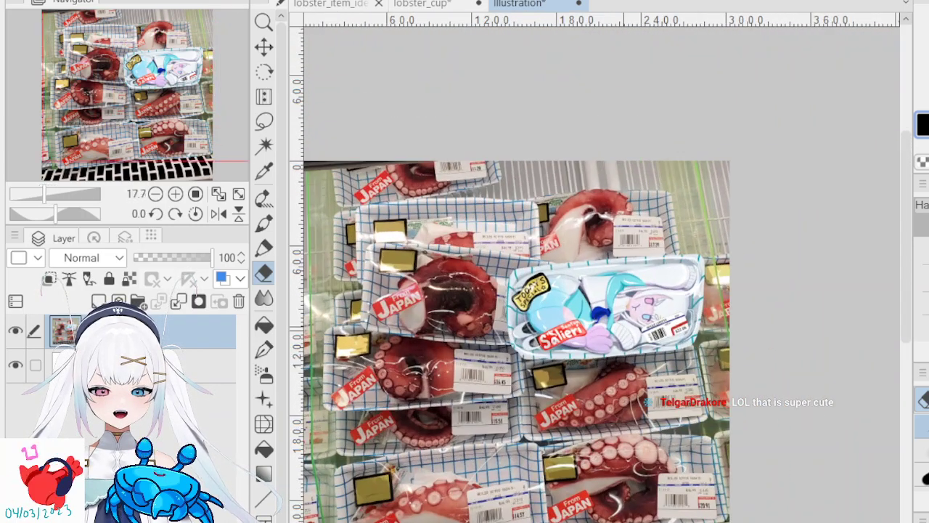
scroll(595, 290, up, 2)
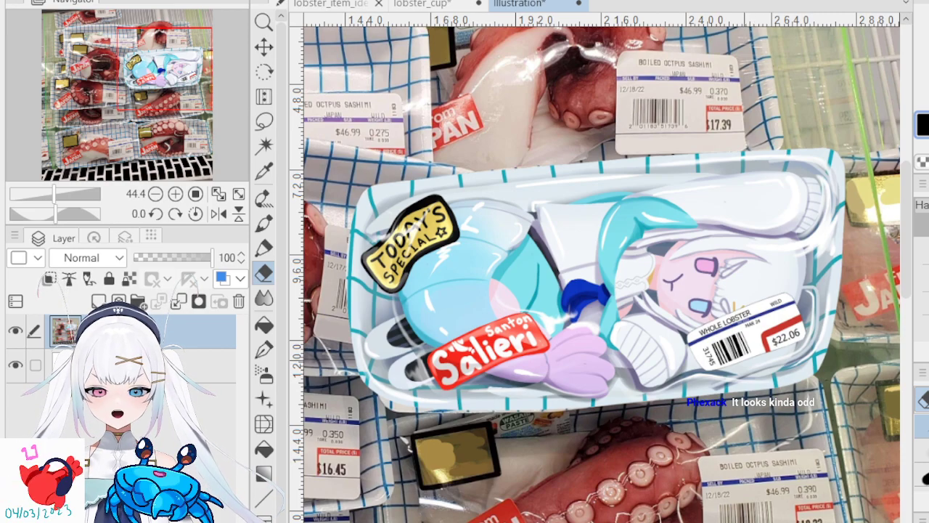
scroll(715, 338, down, 10)
scroll(694, 341, up, 3)
scroll(618, 313, up, 3)
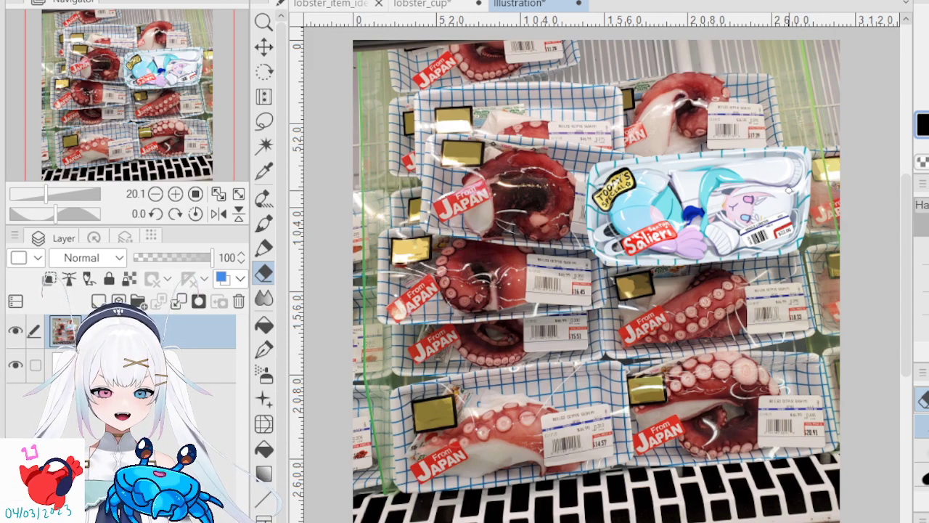
scroll(786, 180, up, 3)
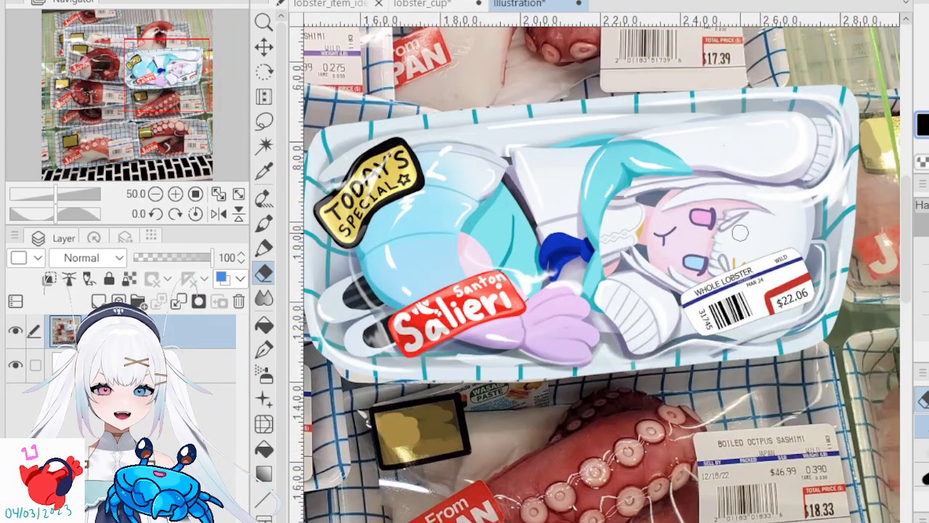
scroll(740, 232, down, 4)
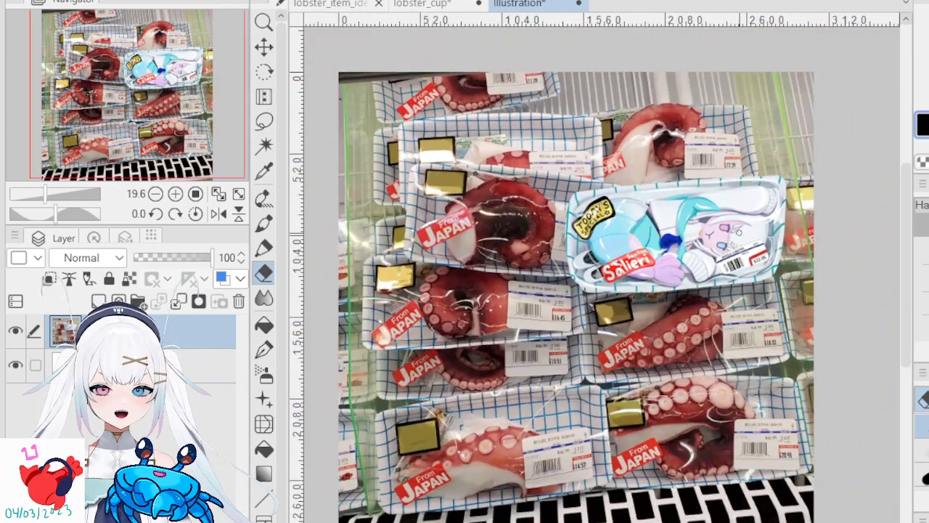
scroll(641, 292, up, 3)
scroll(761, 166, down, 5)
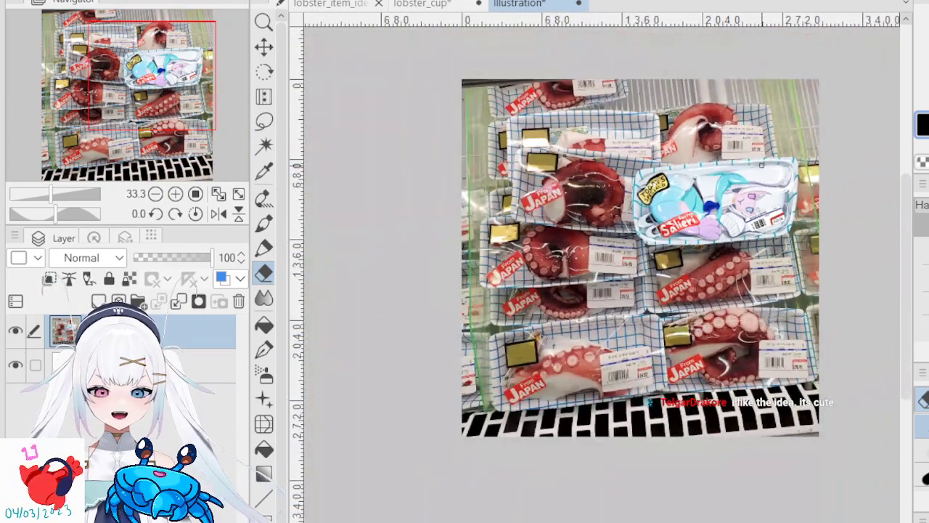
scroll(761, 166, up, 3)
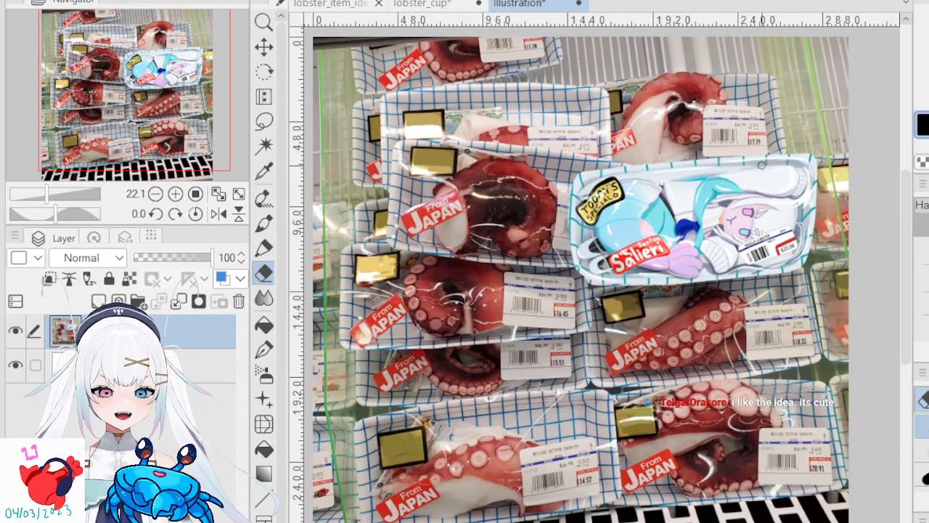
scroll(761, 165, up, 1)
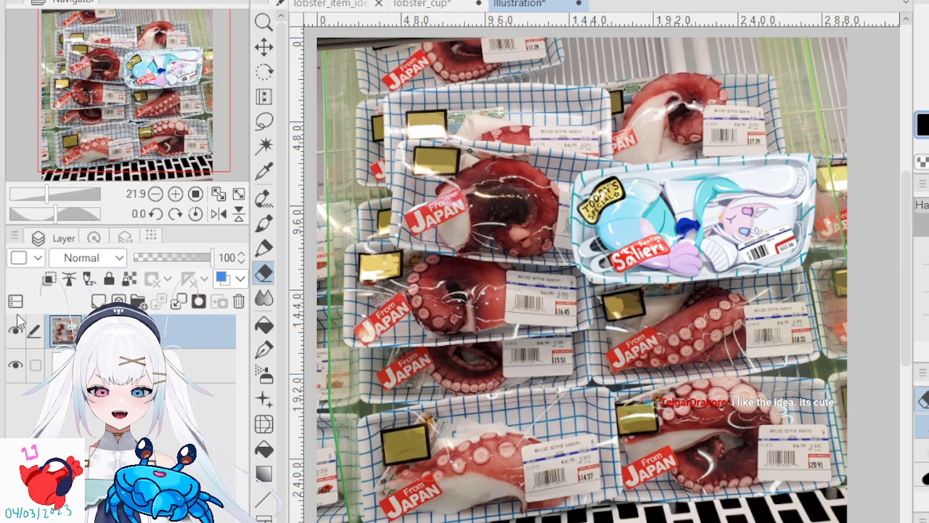
- On a new layer, draw a teal stick figure with a round face, hair locks and bent legs over the octopus packages opposite the lobster package
click(99, 300)
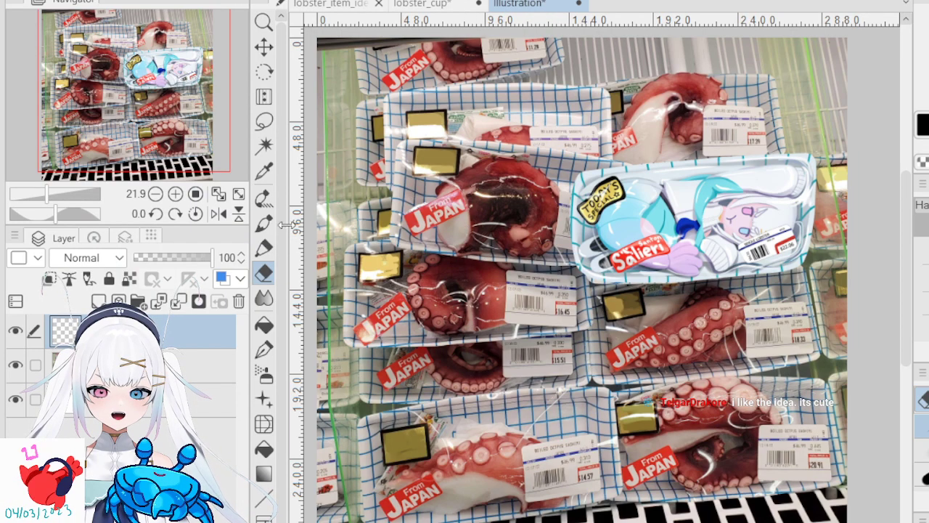
click(263, 248)
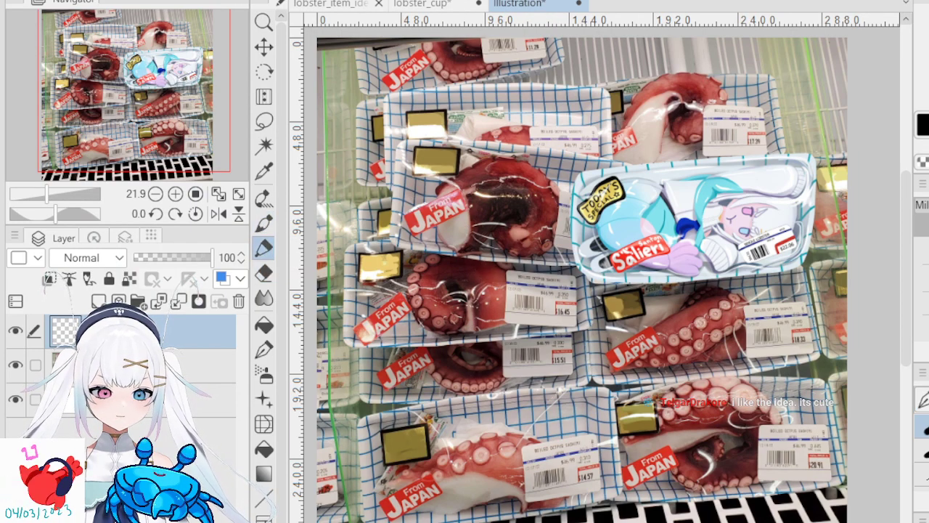
mouse_move(412, 247)
mouse_down()
mouse_move(428, 306)
mouse_move(438, 251)
mouse_up()
drag(354, 294, 403, 216)
mouse_move(475, 303)
mouse_down()
mouse_move(495, 291)
mouse_move(486, 231)
mouse_up()
drag(353, 291, 390, 331)
drag(475, 305, 435, 329)
mouse_move(387, 281)
mouse_down()
mouse_move(388, 295)
mouse_move(418, 295)
mouse_move(409, 415)
mouse_move(390, 468)
mouse_up()
mouse_move(410, 419)
mouse_down()
mouse_move(458, 399)
mouse_move(501, 358)
mouse_up()
drag(392, 459, 446, 453)
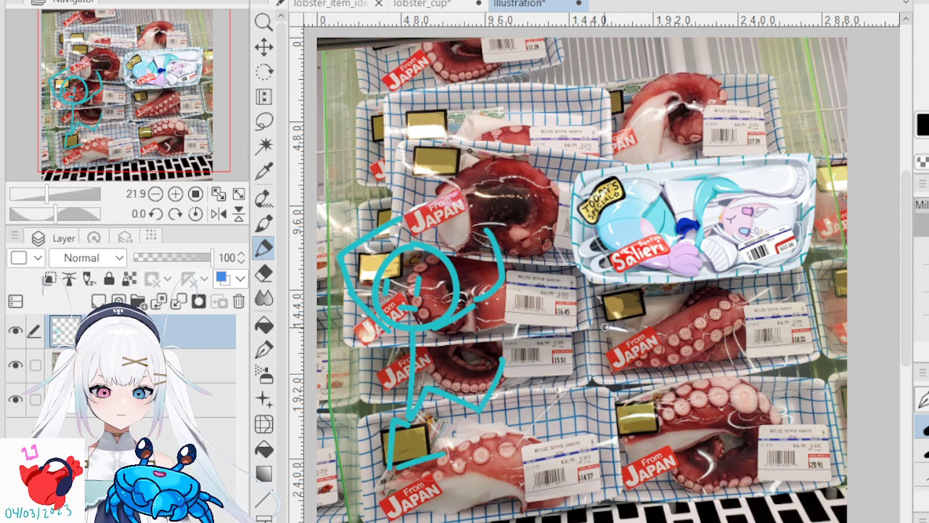
- Scribble a white backing behind the teal stick figure's head, hair and body on a layer beneath its lines
click(196, 366)
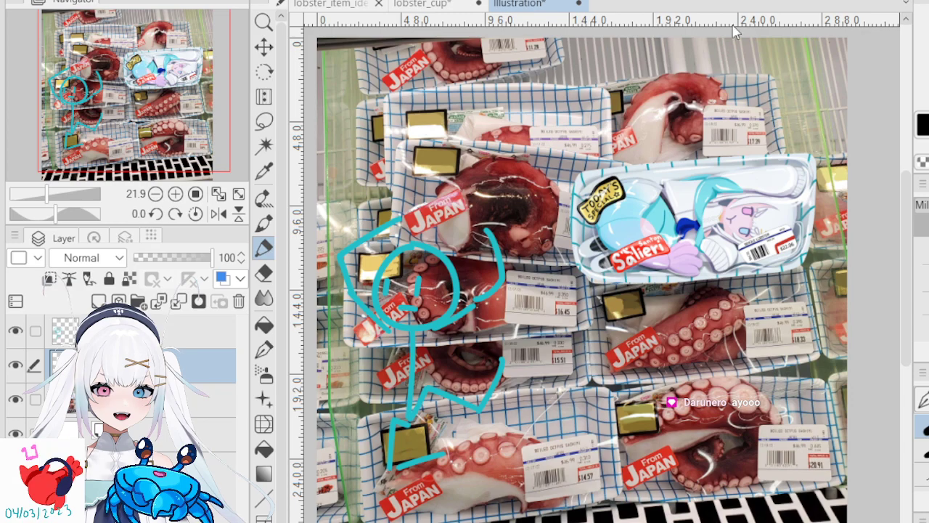
mouse_move(355, 221)
mouse_down()
mouse_move(360, 245)
mouse_move(325, 303)
mouse_up()
mouse_move(392, 270)
mouse_down()
mouse_move(406, 305)
mouse_move(435, 319)
mouse_move(407, 359)
mouse_move(428, 396)
mouse_move(378, 469)
mouse_move(429, 479)
mouse_up()
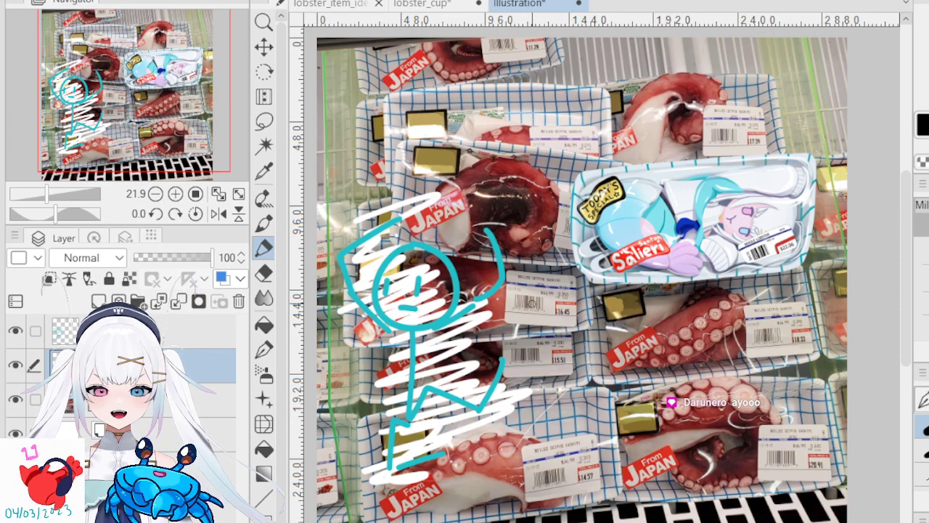
mouse_move(403, 256)
mouse_down()
mouse_move(448, 247)
mouse_move(445, 286)
mouse_move(415, 321)
mouse_move(472, 323)
mouse_up()
mouse_move(363, 237)
mouse_down()
mouse_move(321, 260)
mouse_move(352, 304)
mouse_move(337, 272)
mouse_up()
mouse_move(337, 272)
mouse_down()
mouse_move(374, 254)
mouse_move(410, 211)
mouse_move(506, 238)
mouse_move(459, 233)
mouse_move(485, 280)
mouse_move(443, 340)
mouse_up()
mouse_move(358, 446)
mouse_down()
mouse_move(414, 443)
mouse_move(436, 471)
mouse_up()
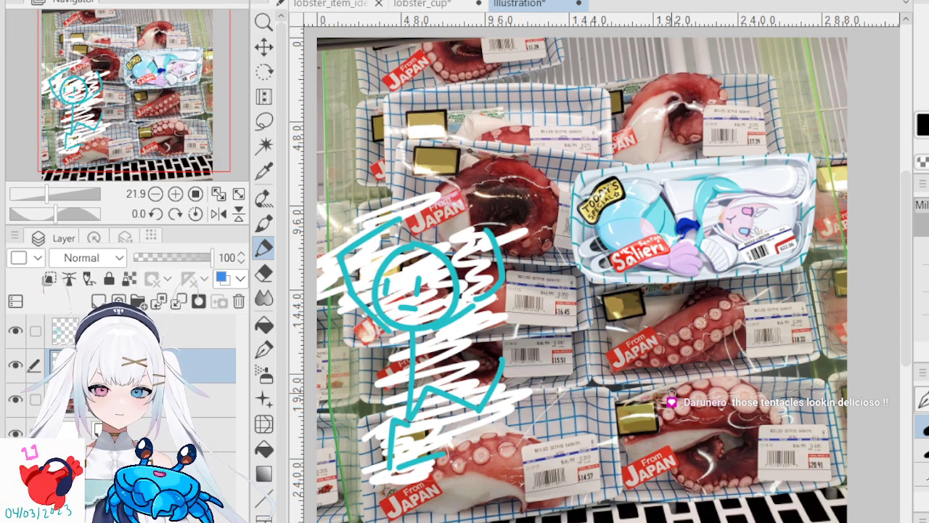
- View the lobster package up close and then together with the teal figure across the whole illustration
scroll(691, 242, down, 2)
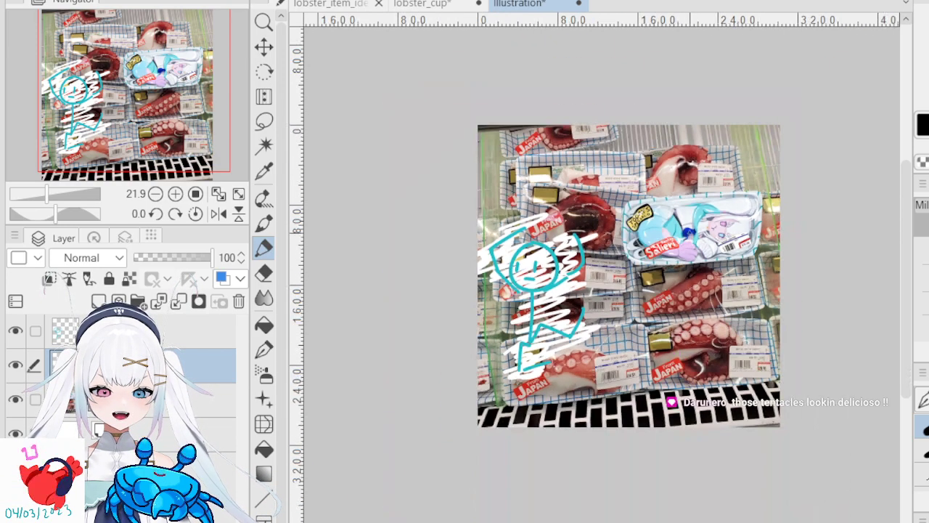
scroll(713, 211, up, 5)
scroll(719, 267, down, 5)
scroll(710, 265, up, 5)
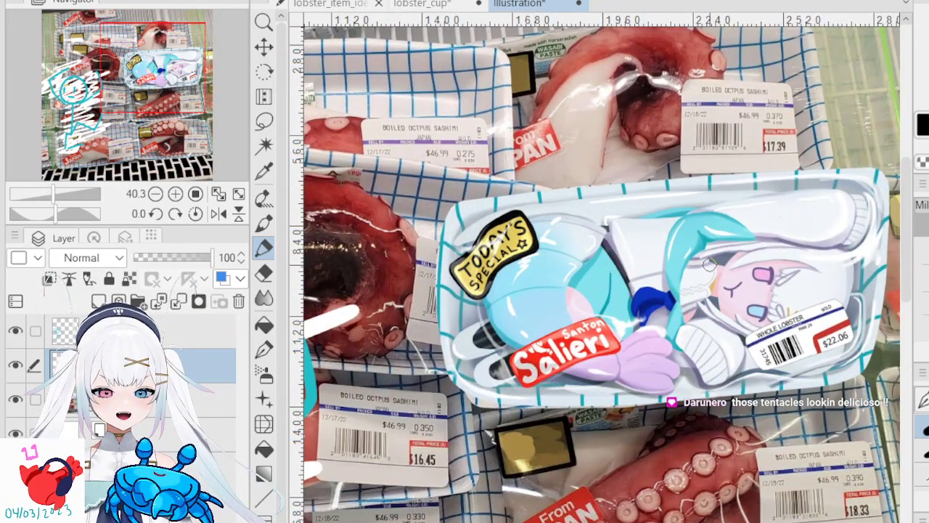
scroll(709, 264, down, 5)
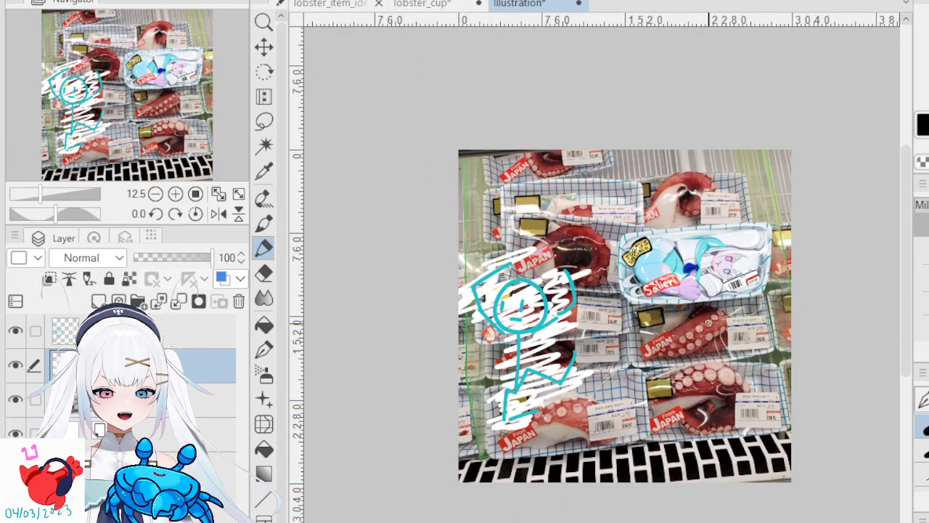
scroll(709, 325, up, 3)
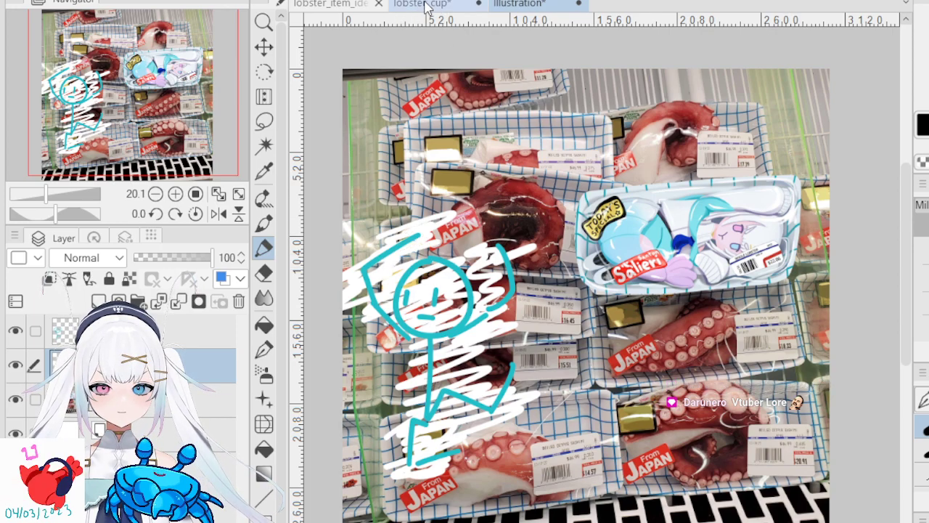
- Look through the lobster_item_ideas and lobster_cup drawings, ending on the Lobster Plans notes
click(426, 6)
click(320, 4)
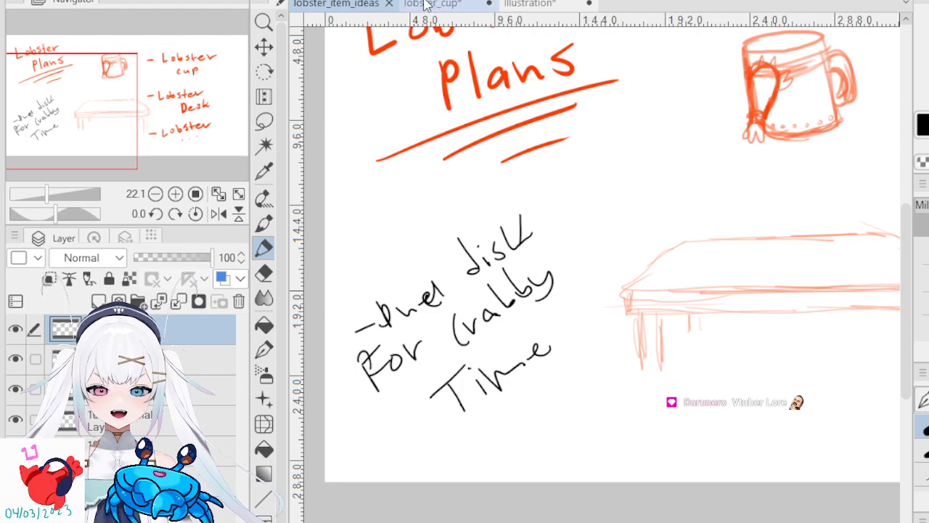
click(428, 4)
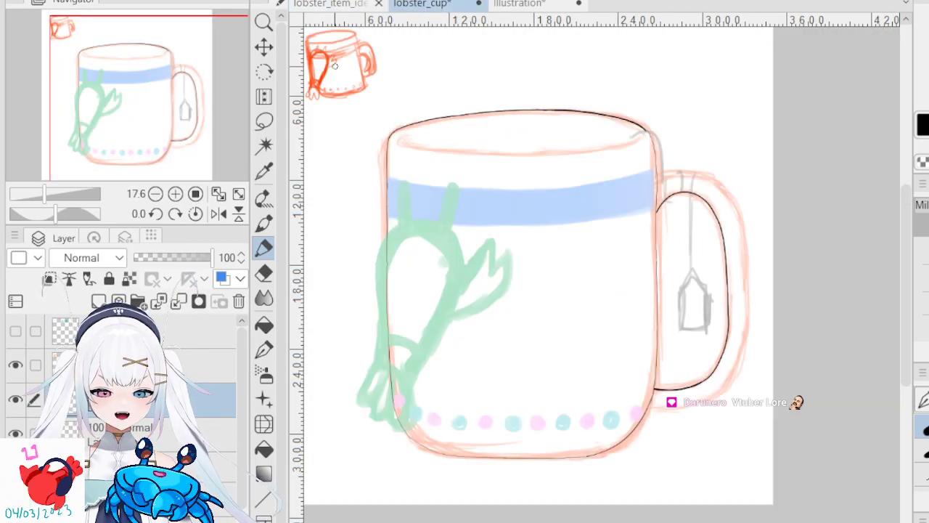
click(342, 4)
mouse_move(539, 229)
mouse_down()
mouse_move(541, 276)
mouse_move(480, 352)
mouse_move(448, 325)
mouse_move(501, 302)
mouse_up()
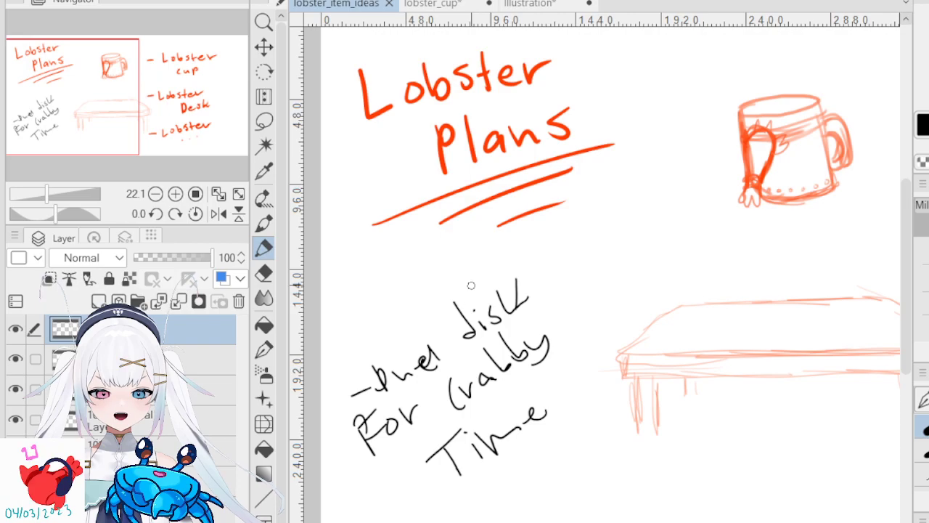
- Return to the octopus packaging illustration and fill more white behind the teal figure's face, torso and legs
click(533, 4)
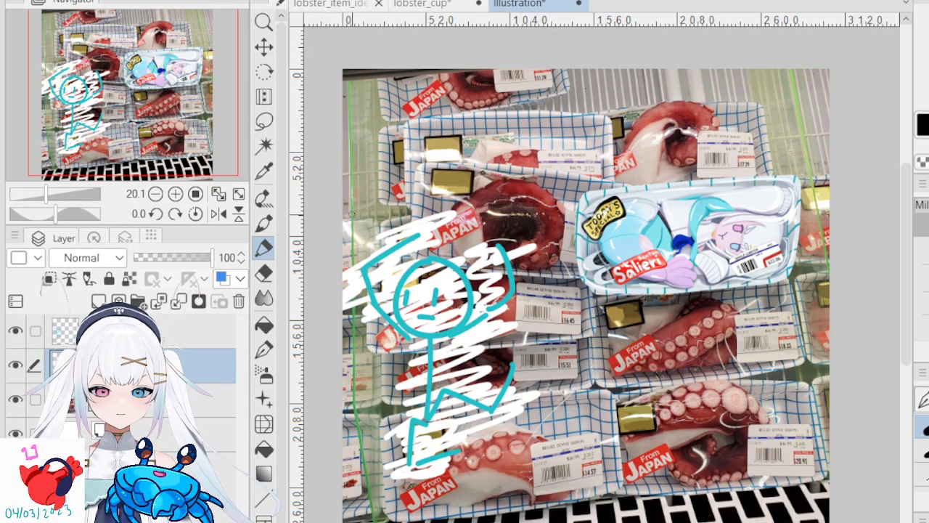
mouse_move(343, 303)
mouse_down()
mouse_move(486, 270)
mouse_move(329, 347)
mouse_move(525, 272)
mouse_move(377, 347)
mouse_move(480, 315)
mouse_move(356, 375)
mouse_move(381, 390)
mouse_move(474, 367)
mouse_move(472, 396)
mouse_up()
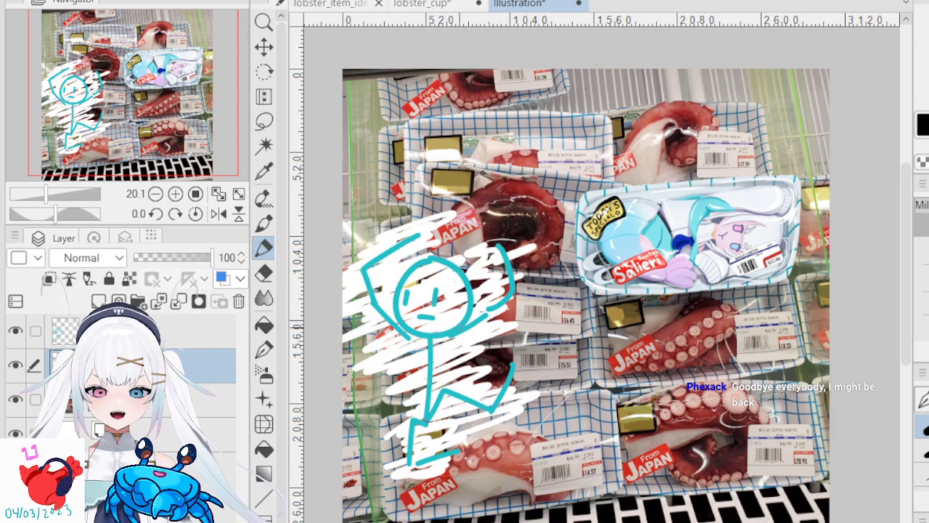
mouse_move(372, 452)
mouse_down()
mouse_move(457, 422)
mouse_move(459, 437)
mouse_move(406, 475)
mouse_move(461, 459)
mouse_up()
mouse_move(407, 485)
mouse_down()
mouse_move(392, 457)
mouse_move(457, 407)
mouse_move(508, 400)
mouse_move(484, 374)
mouse_up()
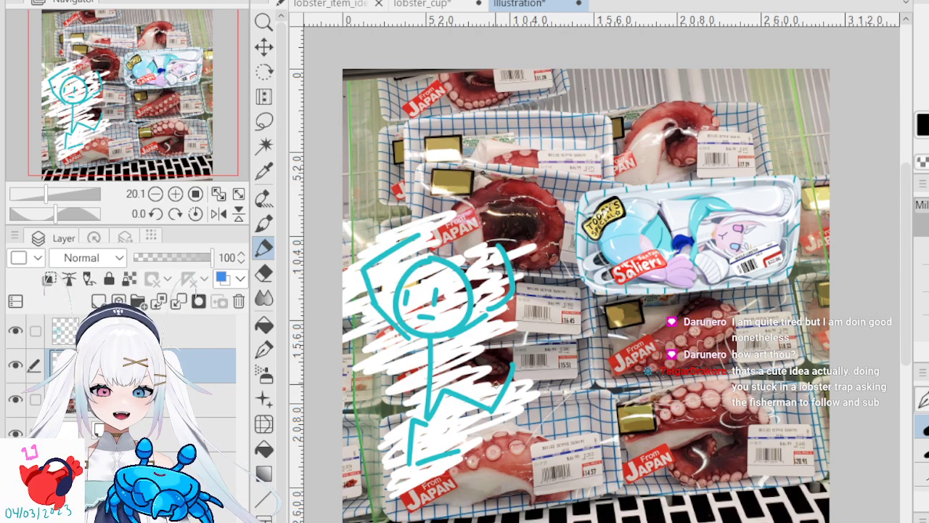
drag(490, 392, 521, 372)
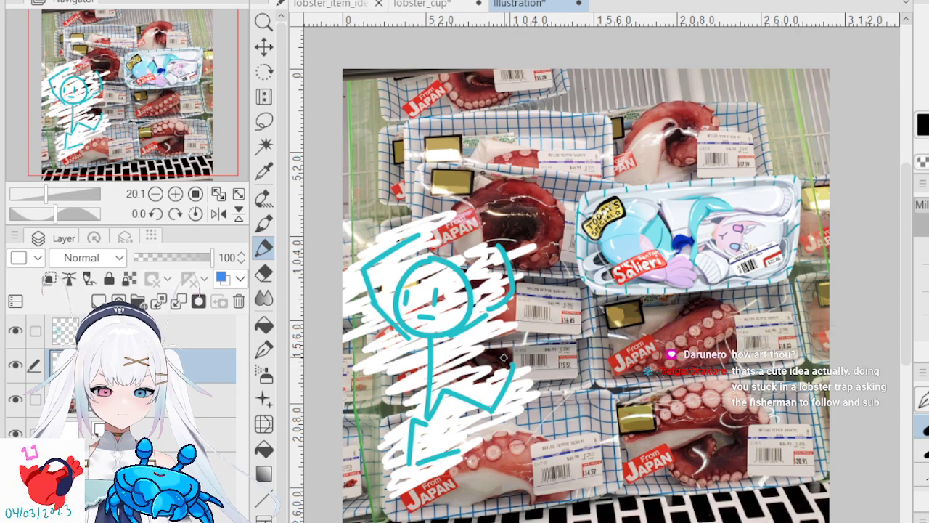
click(442, 5)
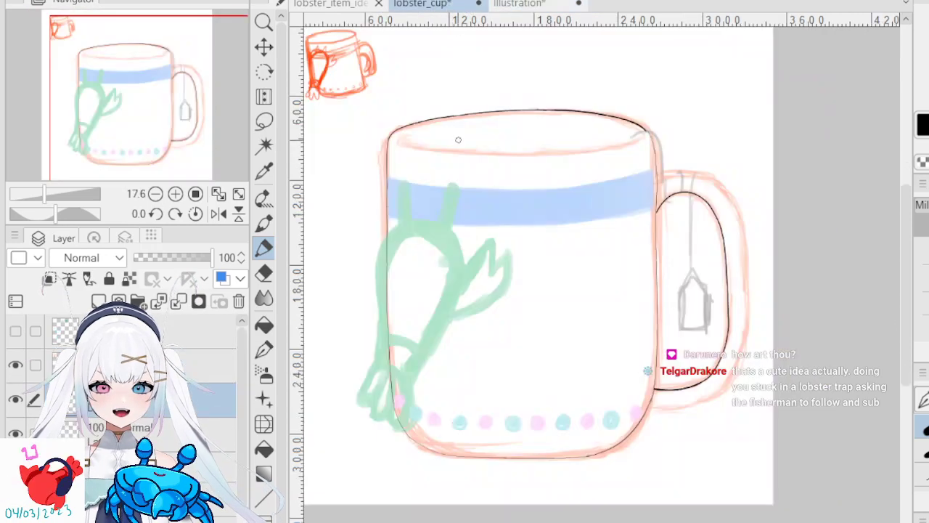
click(517, 6)
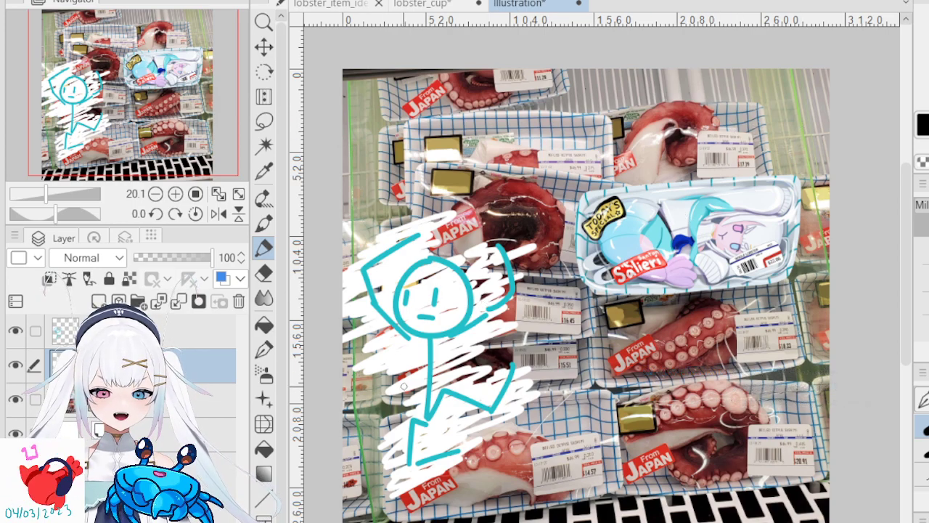
mouse_move(440, 445)
mouse_down()
mouse_move(418, 473)
mouse_move(459, 468)
mouse_up()
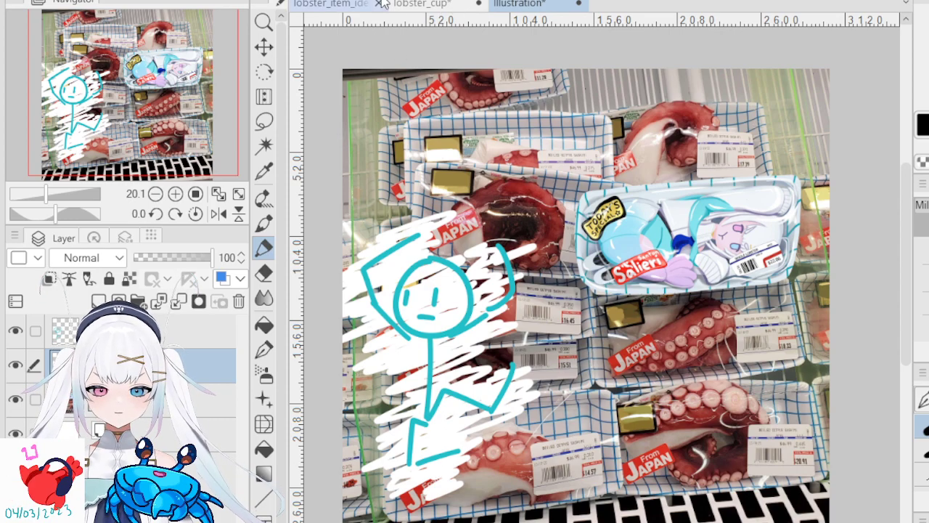
- Bring up the lobster_item_ideas drawing and review the duel disk note and the desk sketch
click(360, 6)
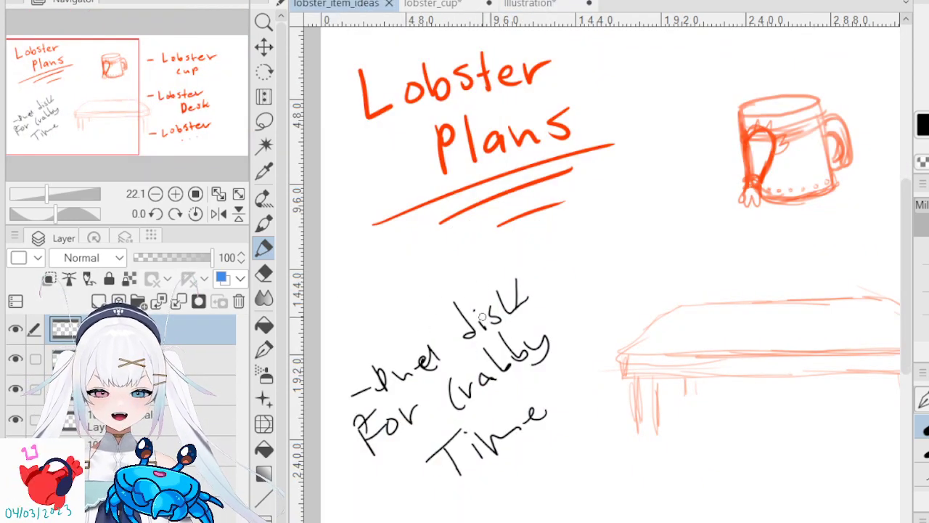
scroll(483, 319, down, 2)
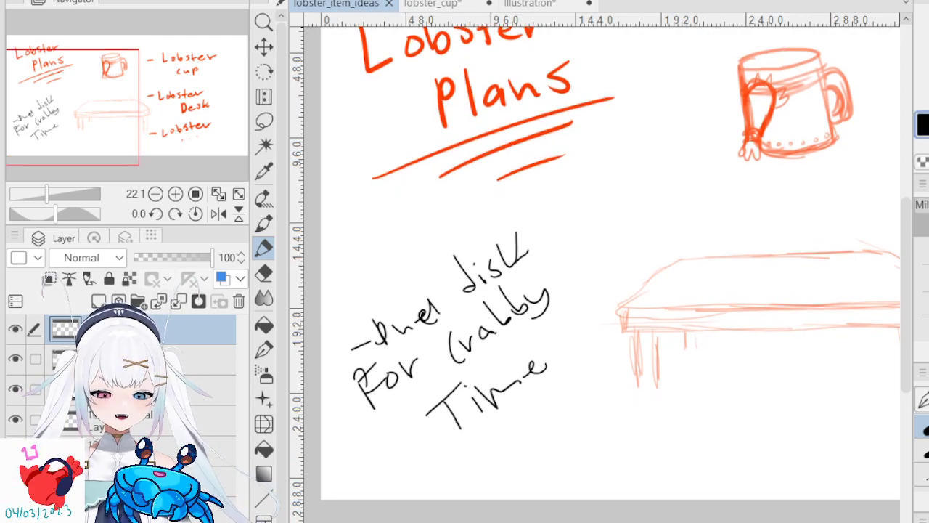
scroll(610, 261, right, 3)
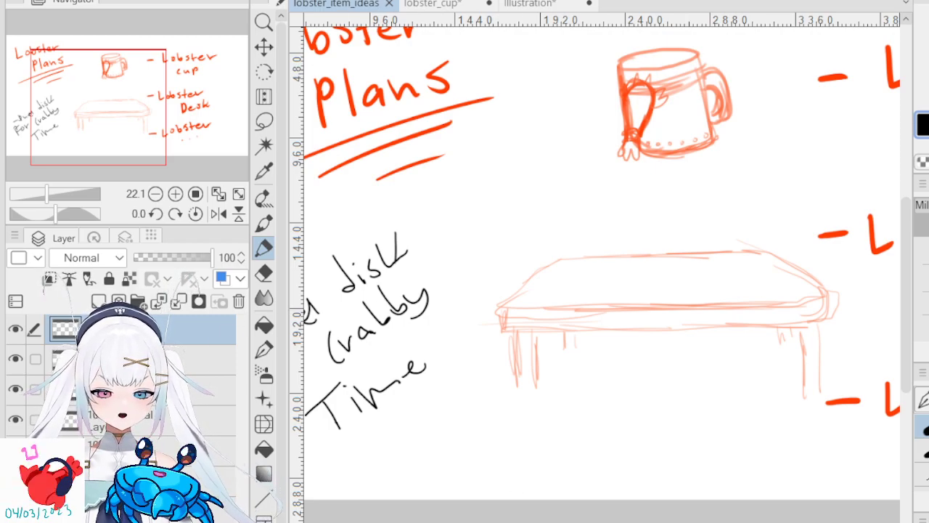
drag(625, 522, 594, 522)
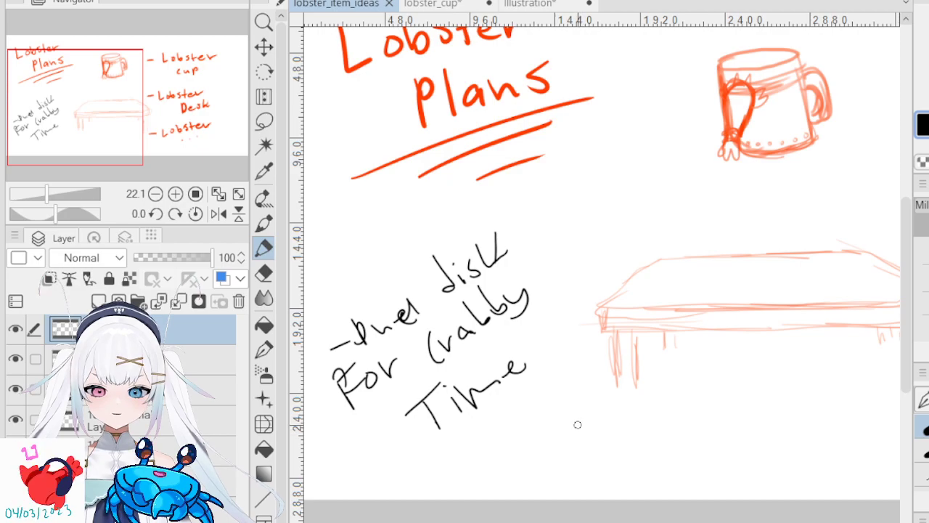
- Add a short black dash below the desk sketch and save the lobster_item_ideas drawing
drag(563, 438, 582, 434)
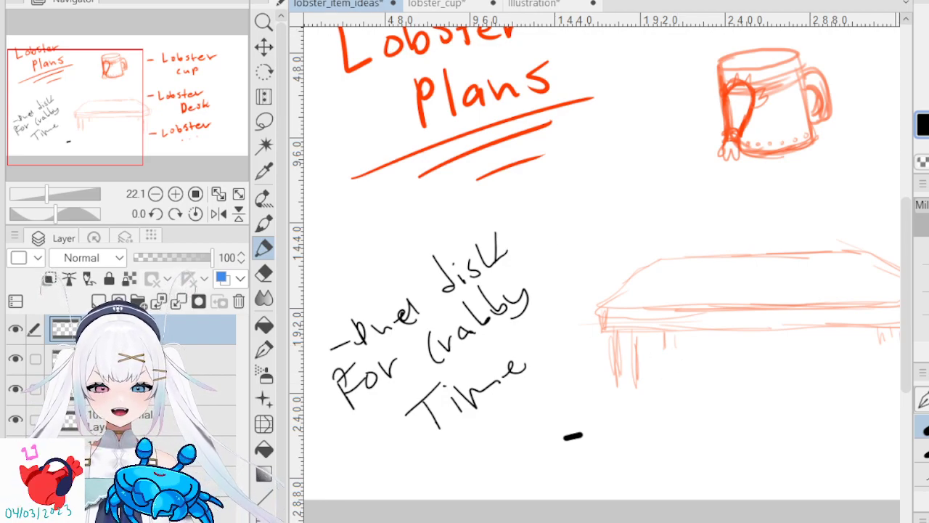
key(ctrl+s)
click(446, 5)
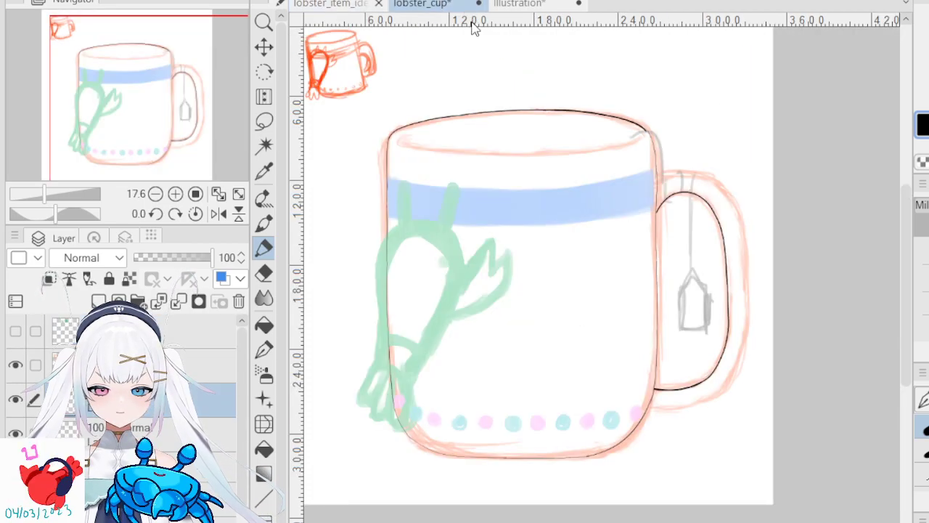
click(351, 5)
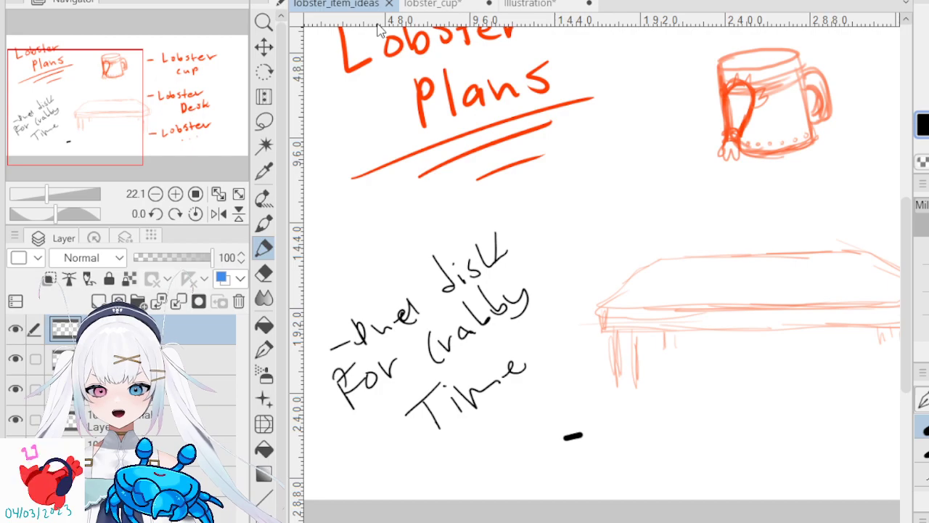
- Review the whole Lobster Plans page, including the cup and desk sketches and the item list
scroll(506, 162, down, 5)
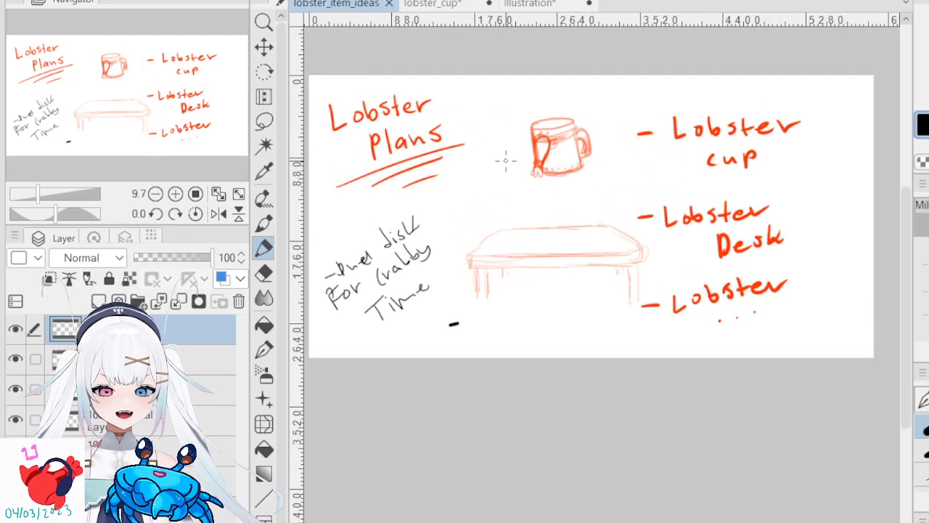
scroll(507, 161, up, 3)
scroll(503, 155, down, 2)
scroll(539, 249, up, 1)
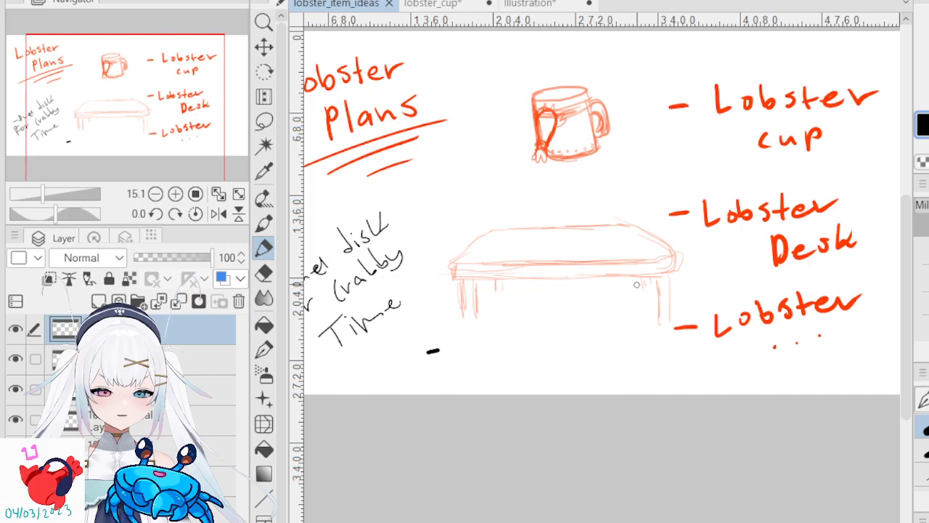
- Bring up the lobster_cup drawing, save it, and return to the octopus packaging illustration
click(445, 5)
drag(484, 143, 516, 165)
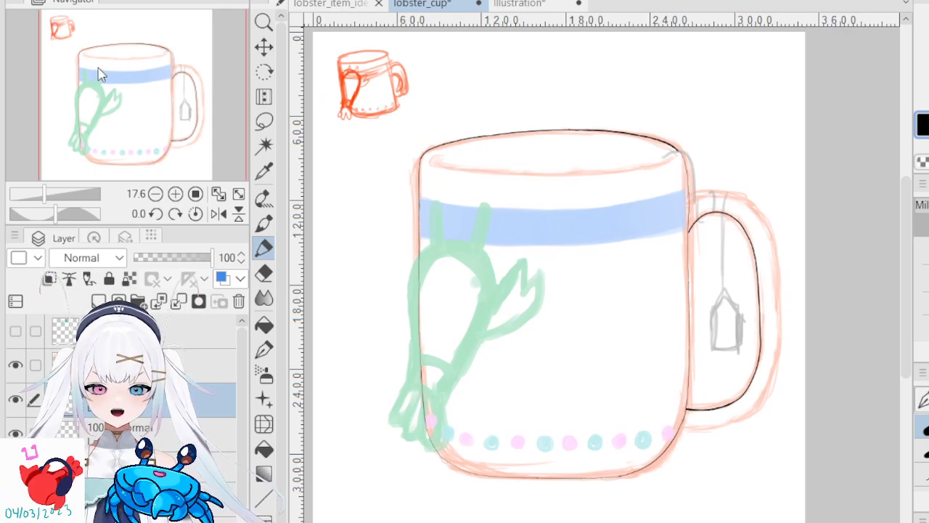
click(529, 6)
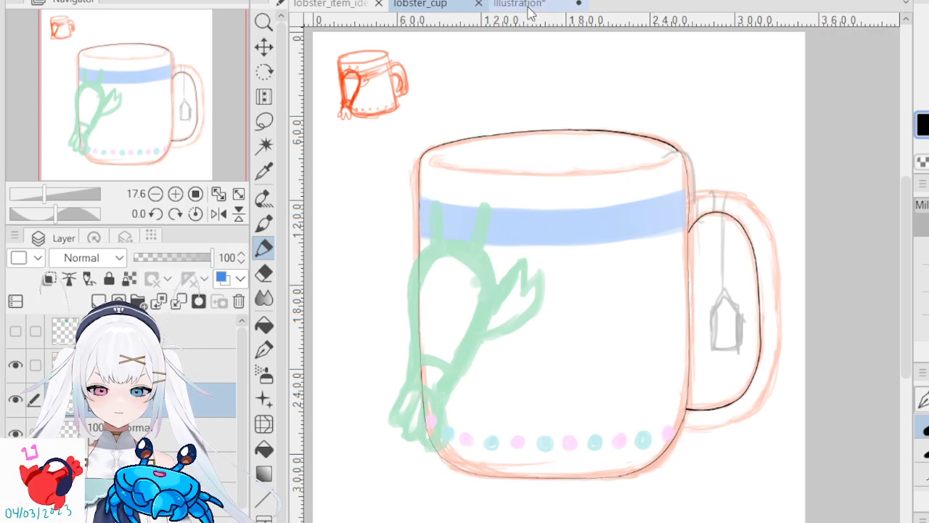
click(529, 7)
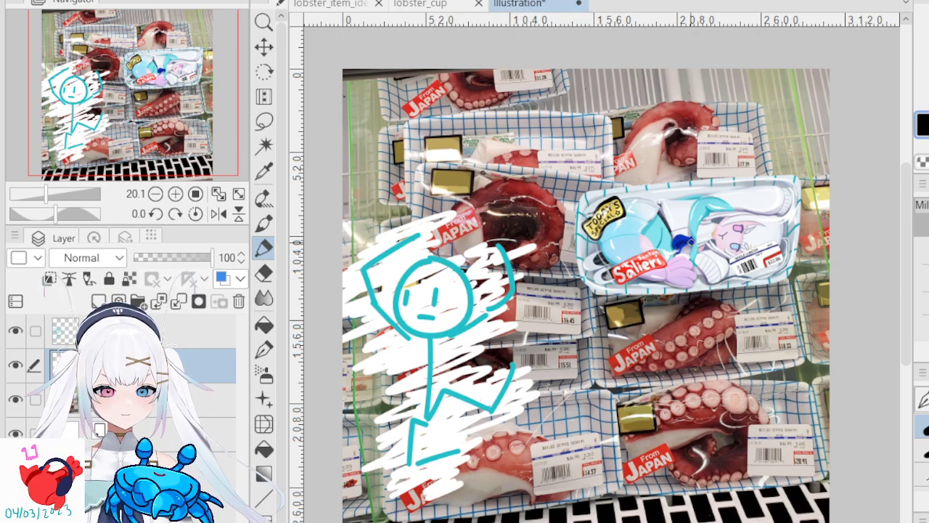
- Examine the lobster package up close, including the character's face and the Whole Lobster price label
scroll(691, 242, up, 7)
scroll(759, 200, down, 9)
scroll(758, 199, up, 1)
scroll(687, 220, up, 5)
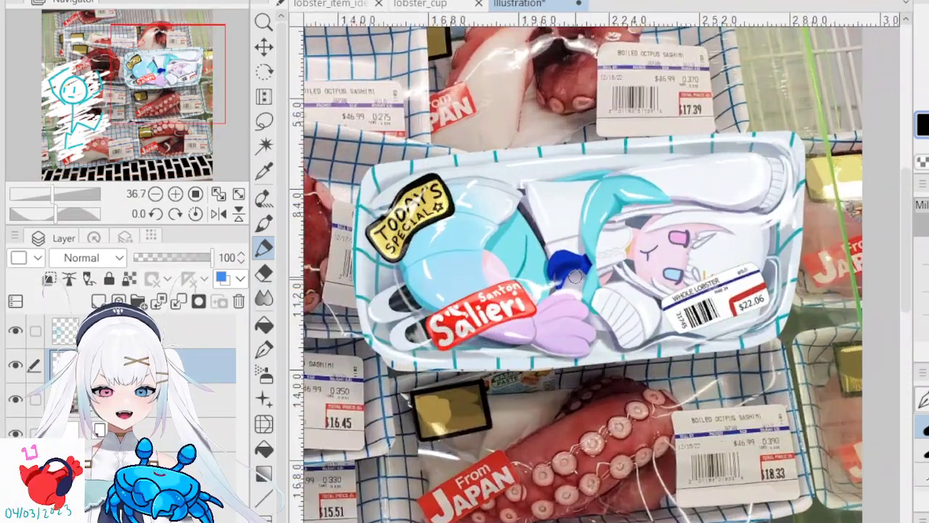
scroll(573, 277, down, 1)
scroll(574, 277, up, 1)
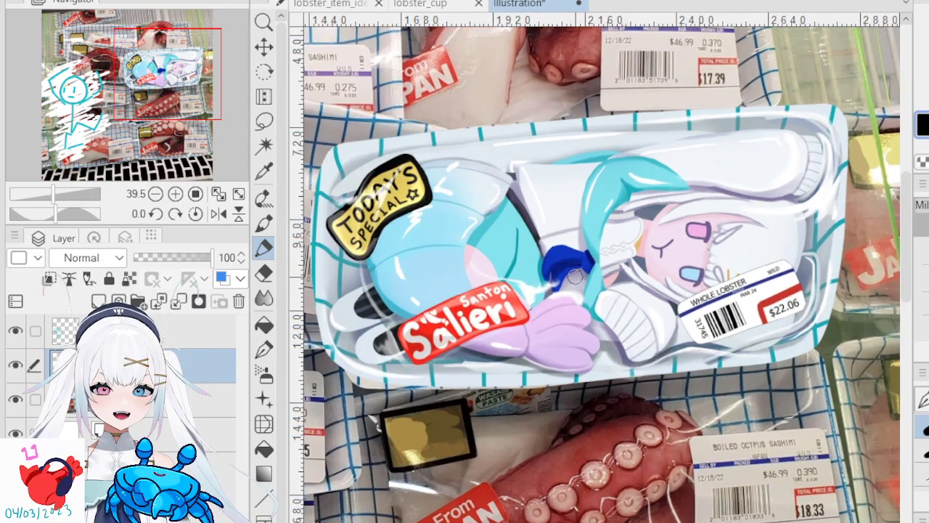
scroll(696, 313, up, 2)
scroll(793, 321, up, 2)
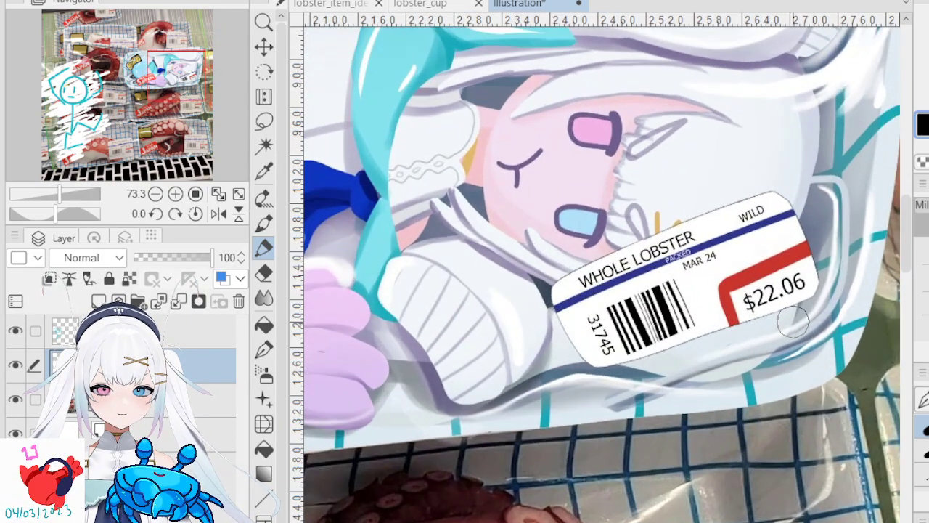
scroll(794, 320, down, 3)
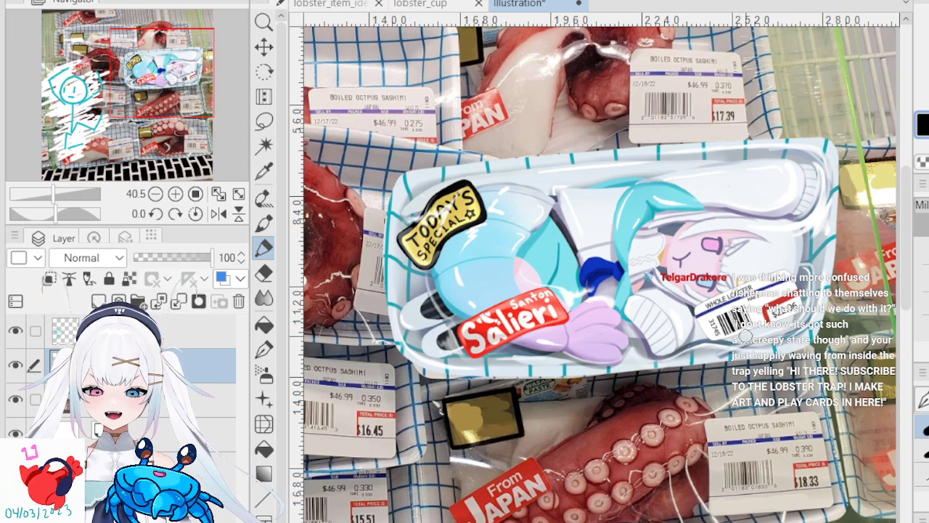
- Compare the lobster package with the surrounding octopus trays and the teal figure, both close up and across the whole illustration
scroll(764, 341, down, 4)
scroll(745, 336, down, 2)
scroll(745, 335, up, 4)
scroll(745, 337, down, 7)
scroll(743, 453, up, 6)
scroll(743, 451, up, 3)
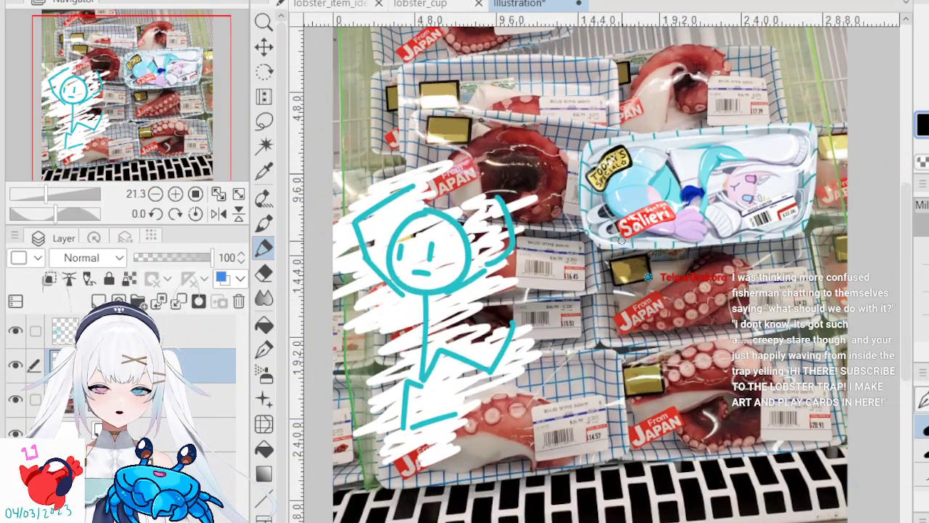
scroll(621, 240, down, 2)
scroll(621, 239, up, 4)
scroll(729, 266, down, 5)
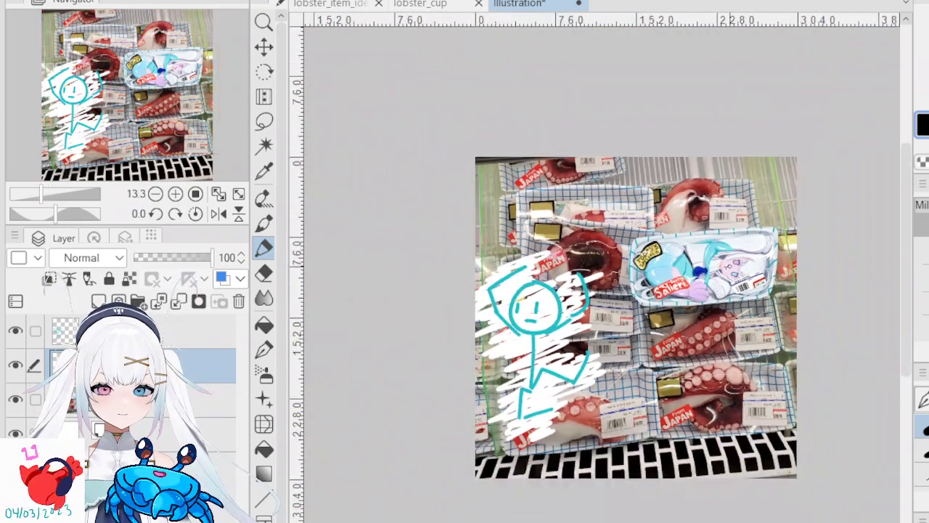
scroll(727, 267, up, 5)
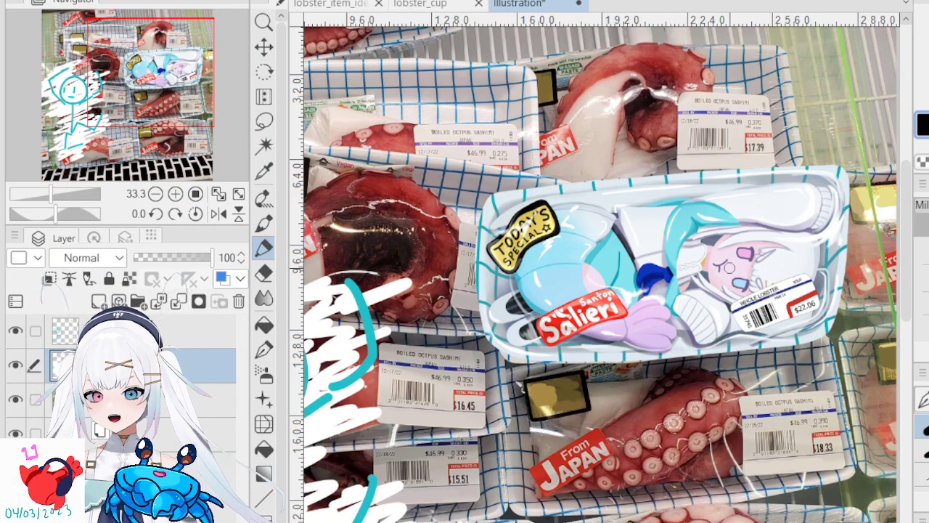
scroll(728, 265, down, 5)
scroll(729, 266, up, 7)
scroll(728, 268, down, 5)
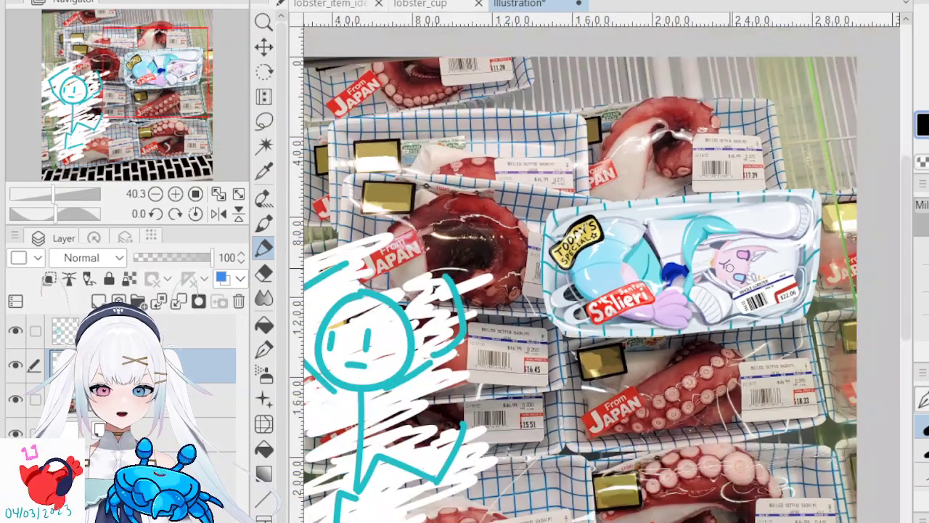
scroll(728, 267, up, 7)
scroll(728, 267, down, 8)
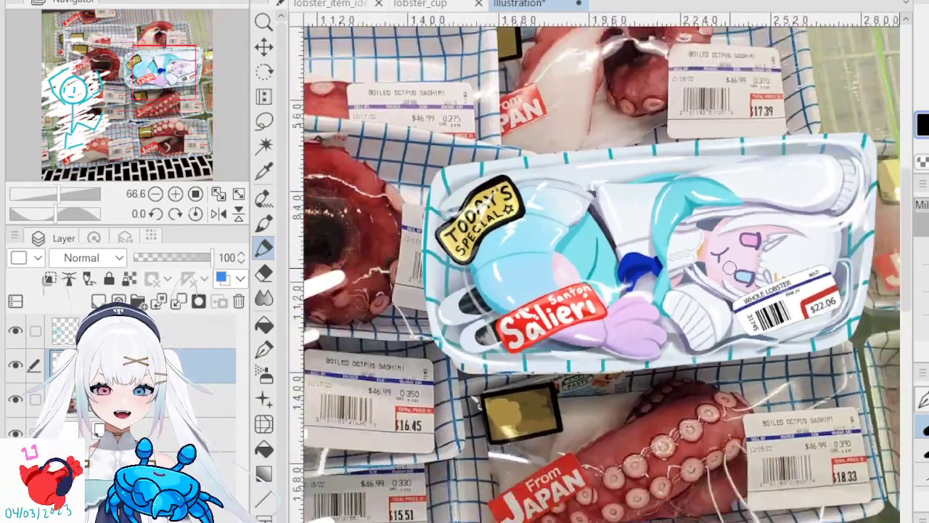
scroll(729, 268, up, 3)
scroll(729, 267, up, 3)
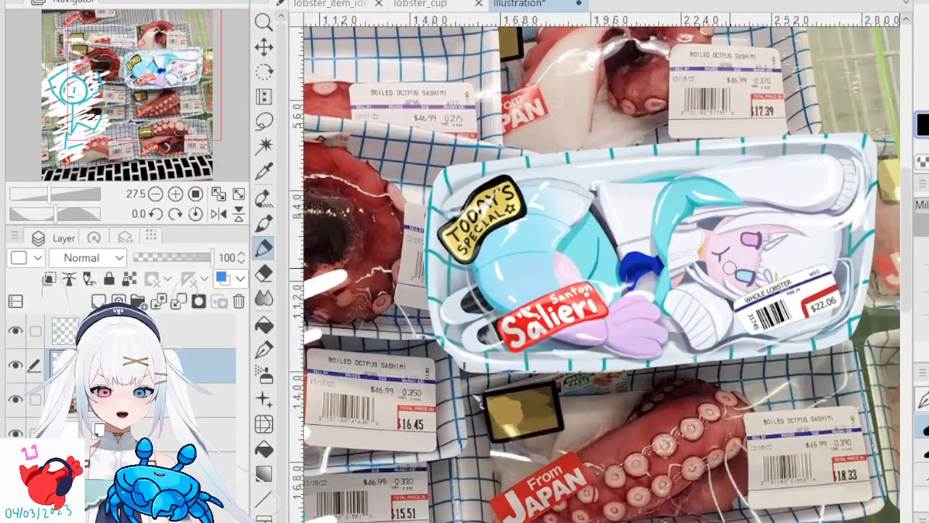
scroll(728, 267, down, 6)
scroll(728, 268, up, 5)
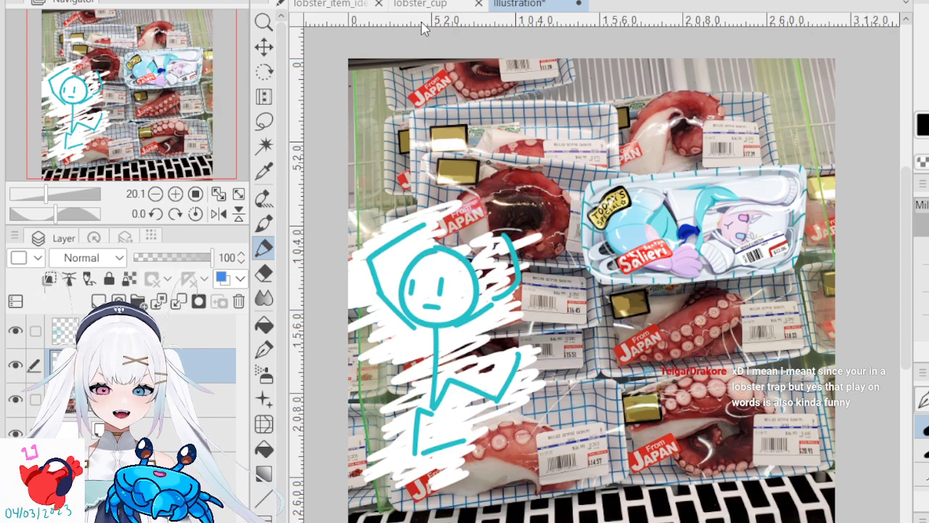
- Look through the lobster_cup and lobster_item_ideas drawings and come back to the packaging illustration
click(434, 6)
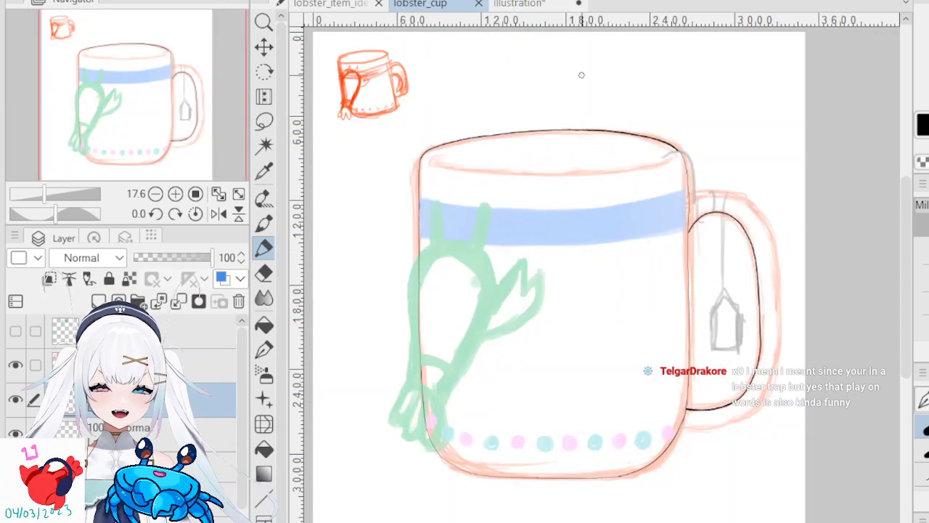
click(332, 4)
mouse_move(498, 214)
mouse_down()
mouse_move(496, 264)
mouse_move(601, 264)
mouse_move(488, 264)
mouse_move(476, 314)
mouse_up()
click(562, 4)
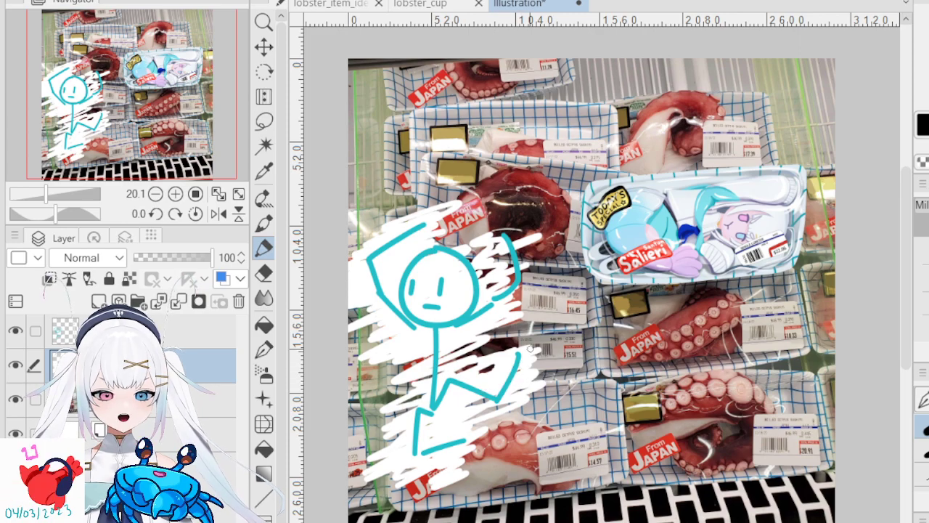
- Return to the lobster_cup drawing with the Pen tool and check the handle's line art by hiding and reshowing its layer
click(432, 6)
drag(516, 241, 540, 157)
drag(247, 342, 249, 342)
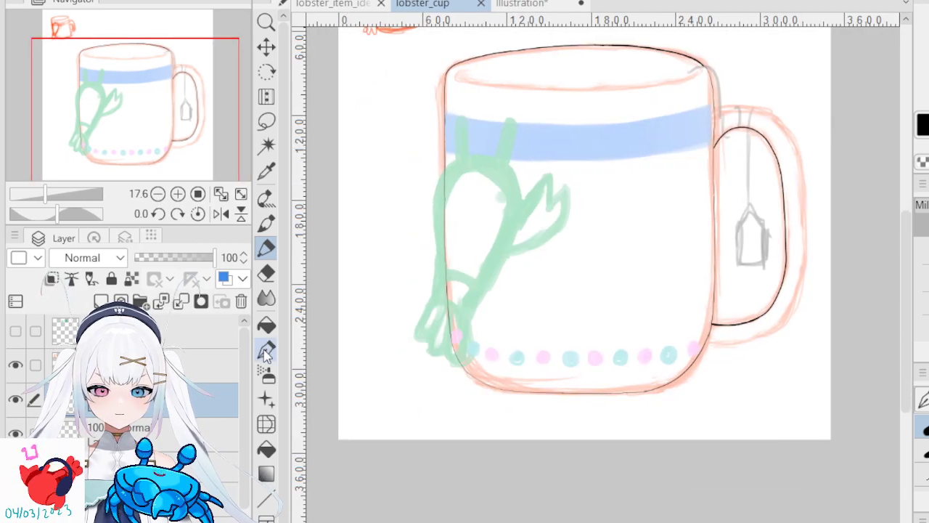
click(265, 349)
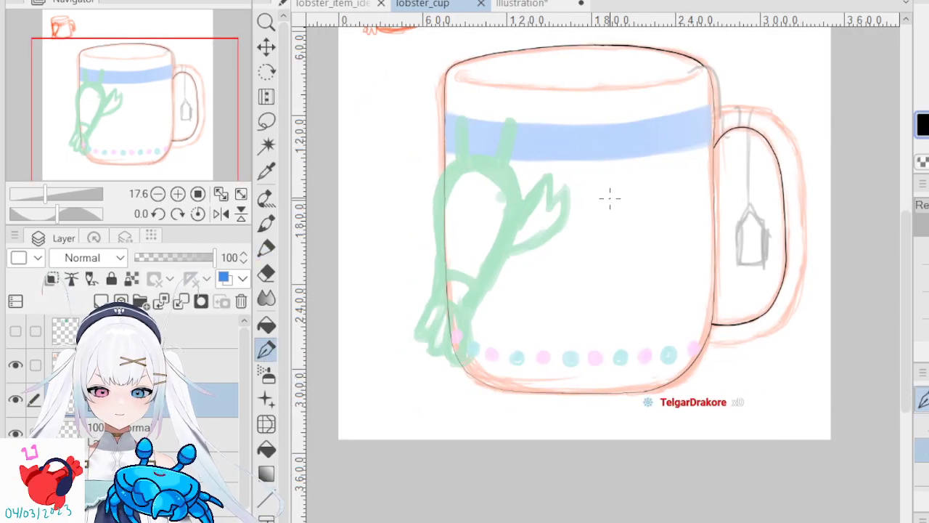
scroll(663, 231, up, 2)
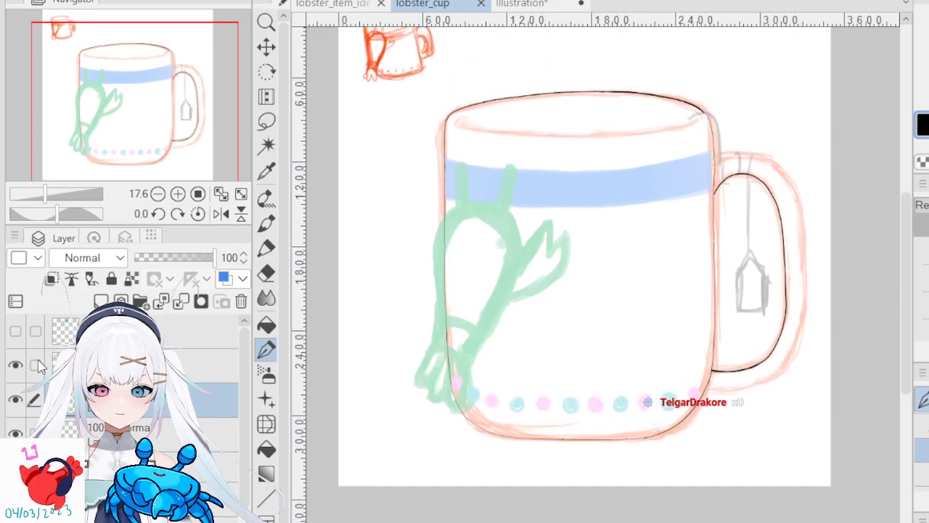
click(18, 401)
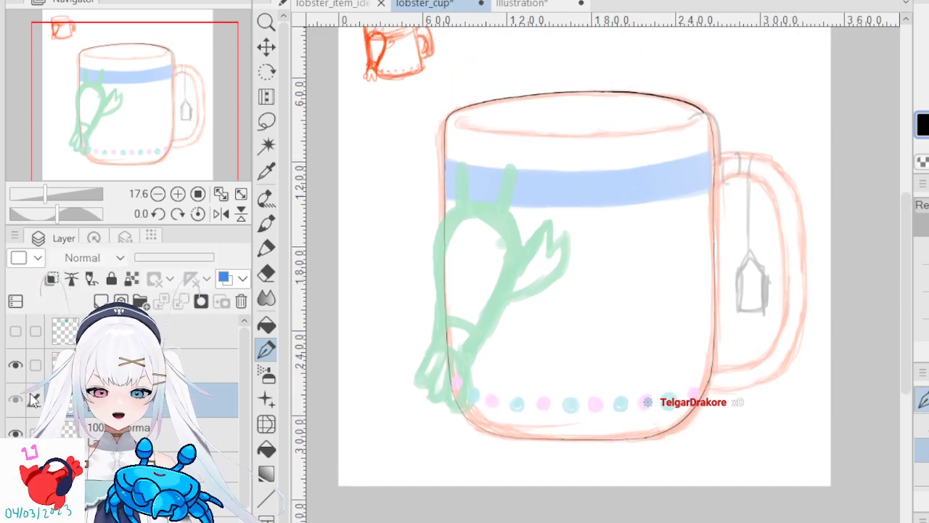
click(18, 400)
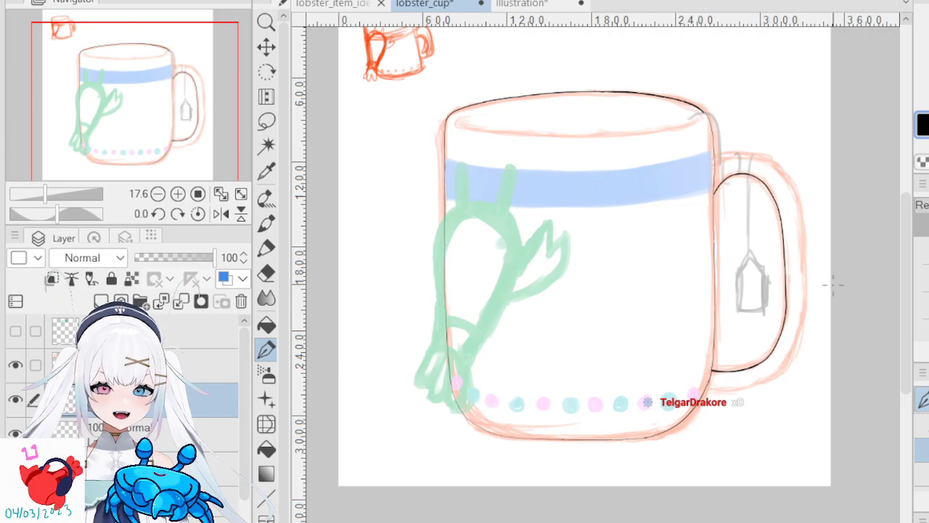
- Try to ink the handle's outer edge from its upper joint with the cup, undoing each stroke
scroll(834, 285, up, 3)
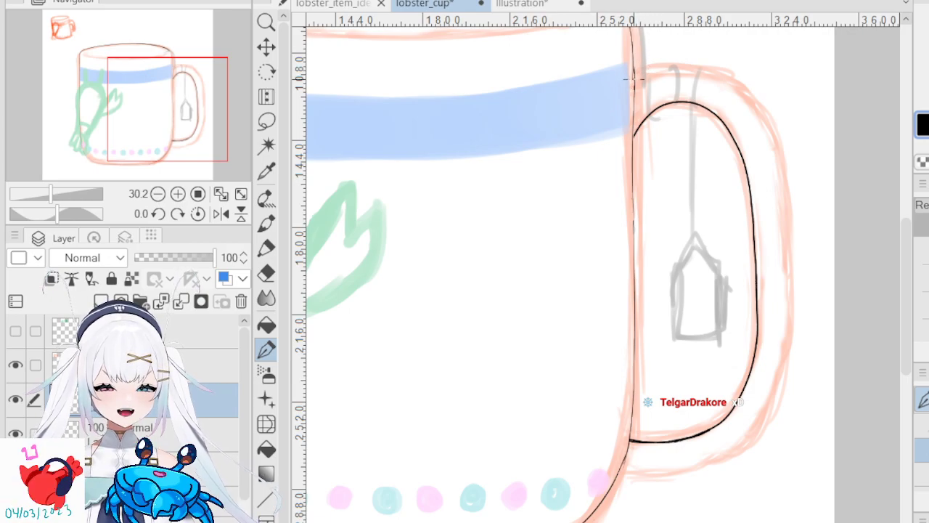
mouse_move(633, 74)
mouse_down()
mouse_move(706, 69)
mouse_move(739, 80)
mouse_move(760, 101)
mouse_move(791, 216)
mouse_move(793, 260)
mouse_up()
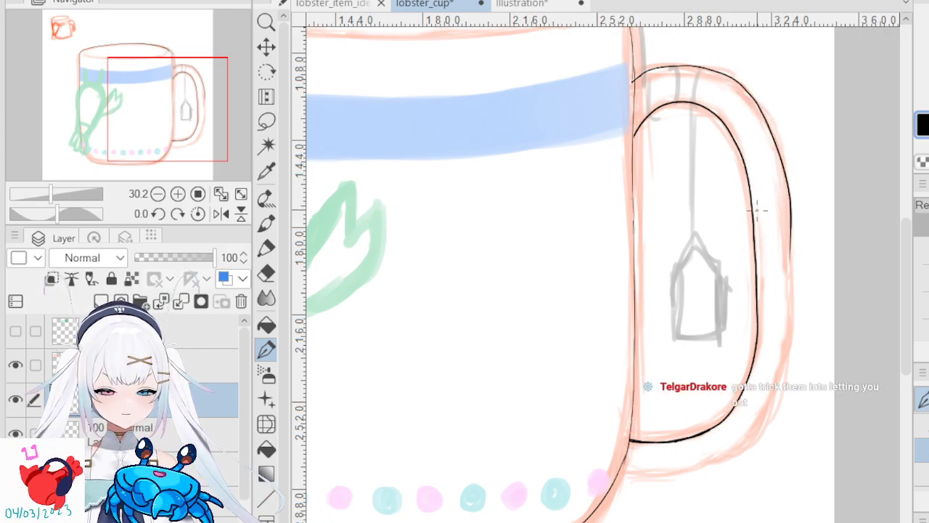
key(ctrl+z)
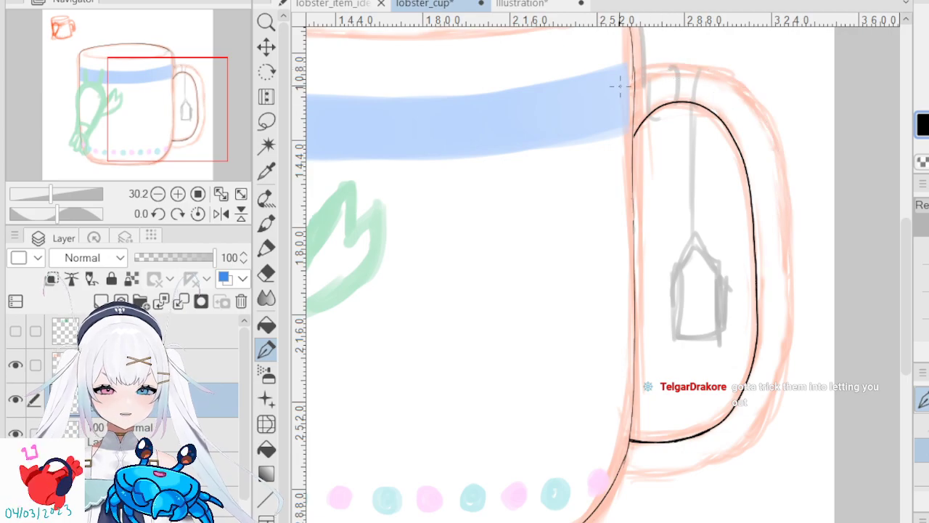
drag(634, 91, 700, 73)
key(ctrl+z)
drag(631, 75, 700, 67)
key(ctrl+z)
mouse_move(627, 90)
mouse_down()
mouse_move(684, 72)
mouse_move(748, 95)
mouse_move(777, 140)
mouse_move(778, 202)
mouse_up()
key(ctrl+z)
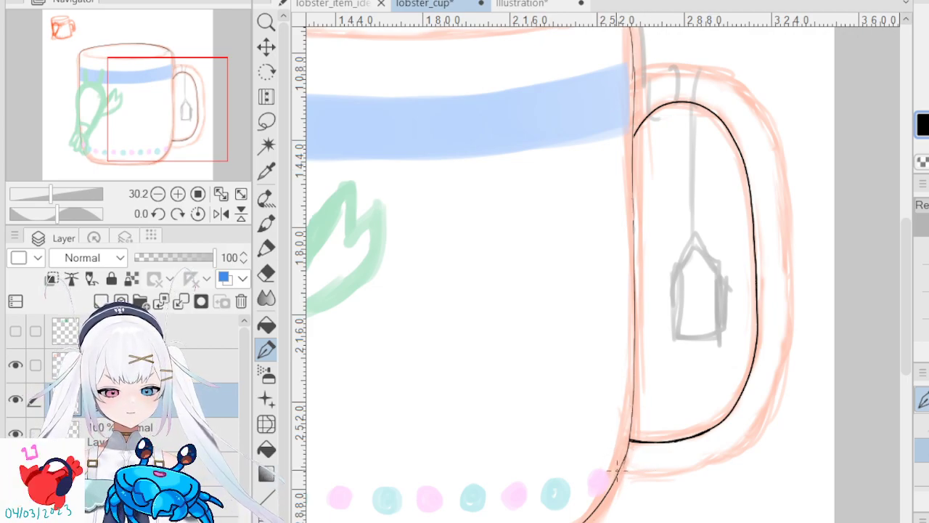
- Try to ink the lower curve of the handle's outer edge from its bottom joint, undoing each stroke
drag(669, 471, 698, 461)
key(ctrl+z)
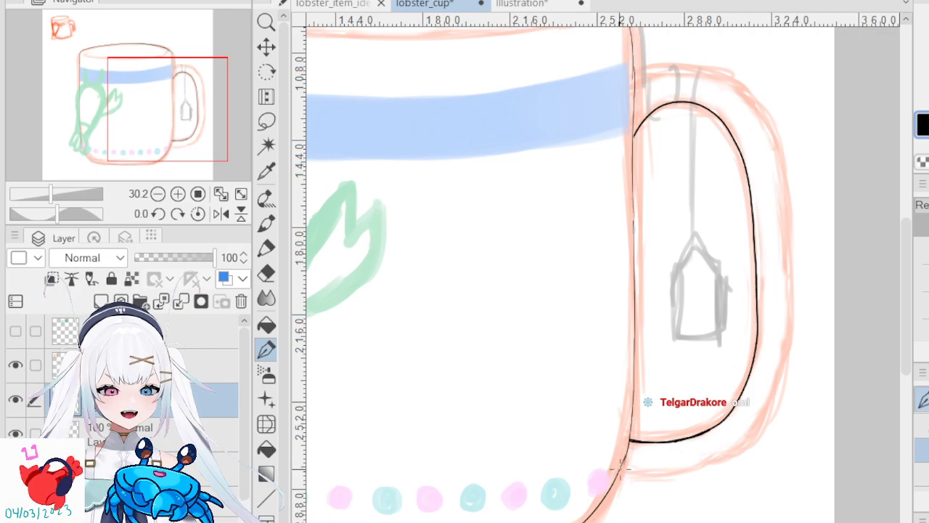
mouse_move(664, 470)
mouse_down()
mouse_move(740, 451)
mouse_move(761, 436)
mouse_up()
key(ctrl+z)
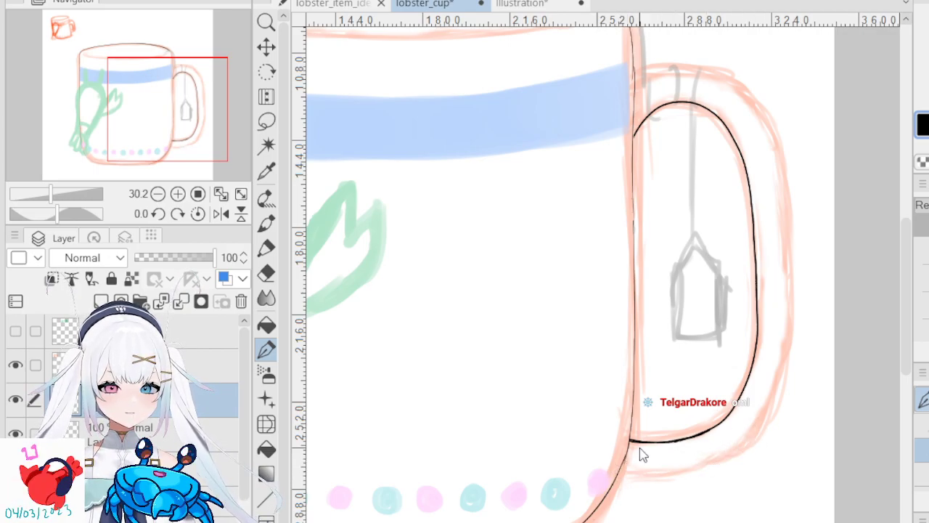
mouse_move(607, 458)
mouse_down()
mouse_move(730, 459)
mouse_move(771, 425)
mouse_up()
key(ctrl+z)
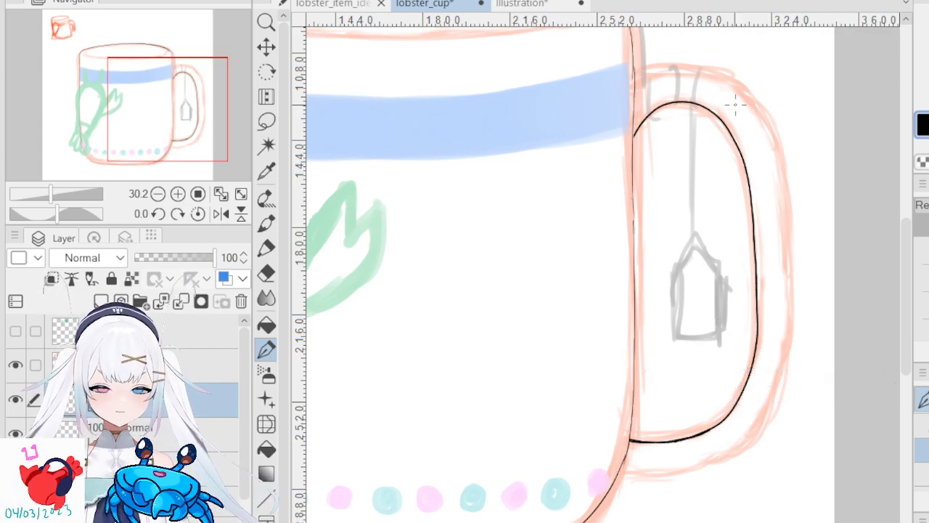
- Try to ink the top curve of the handle's outer edge starting at the cup's side, undoing each stroke
mouse_move(631, 87)
mouse_down()
mouse_move(647, 70)
mouse_move(680, 64)
mouse_move(723, 74)
mouse_move(762, 174)
mouse_up()
key(ctrl+z)
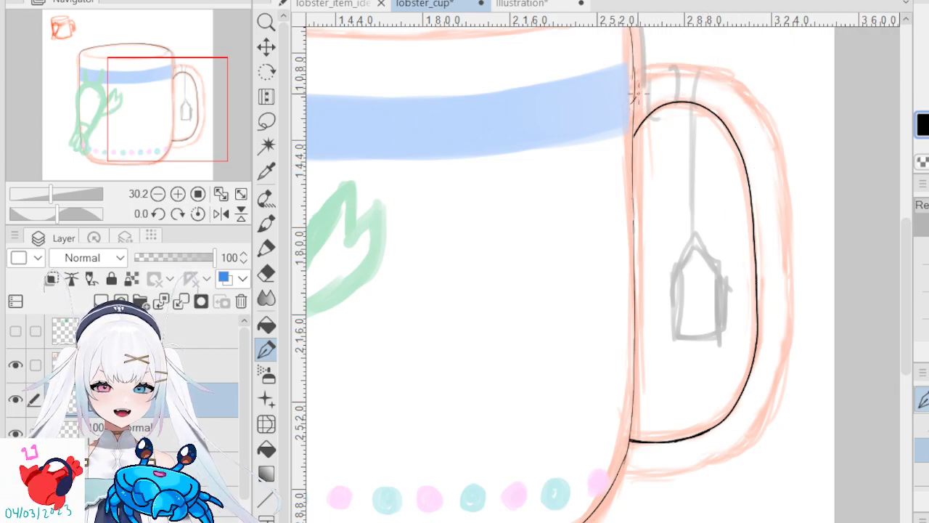
mouse_move(632, 88)
mouse_down()
mouse_move(700, 75)
mouse_move(754, 114)
mouse_up()
key(ctrl+z)
drag(633, 86, 766, 125)
key(ctrl+z)
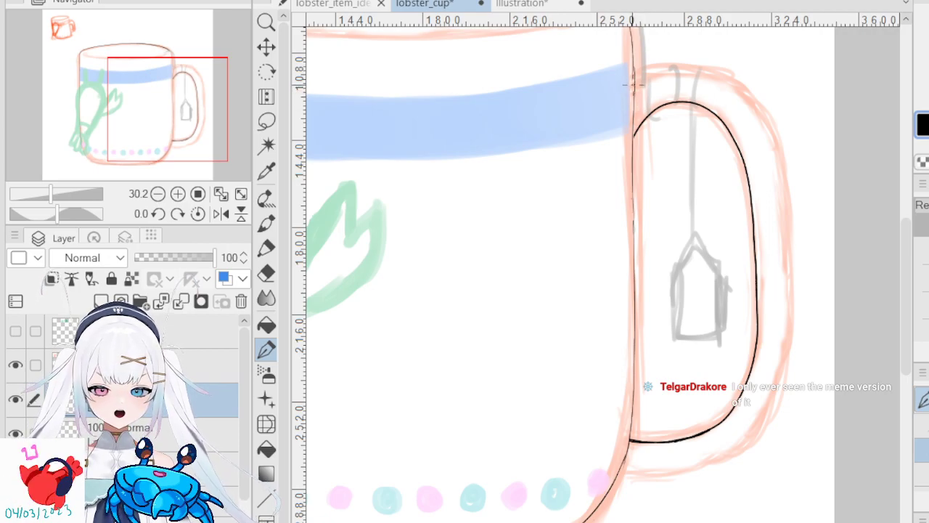
mouse_move(633, 87)
mouse_down()
mouse_move(691, 69)
mouse_move(728, 85)
mouse_move(755, 118)
mouse_move(771, 186)
mouse_up()
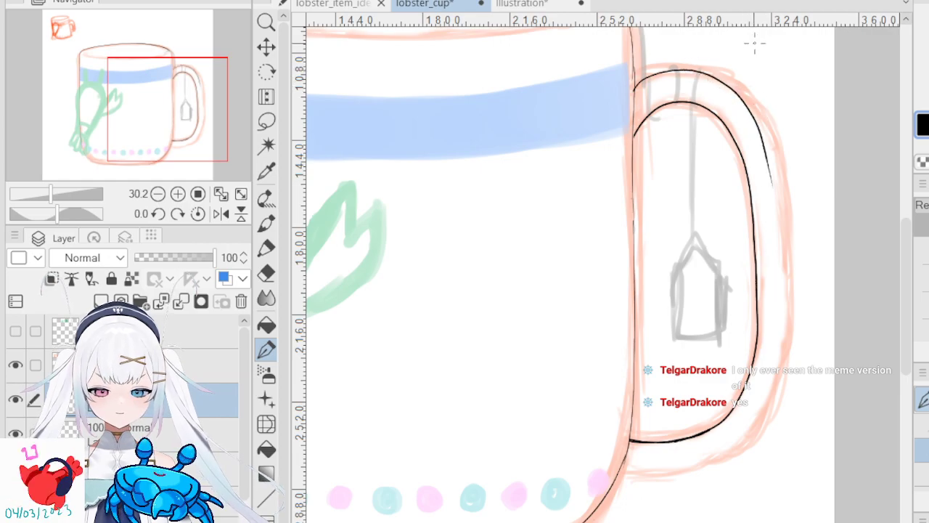
key(ctrl+z)
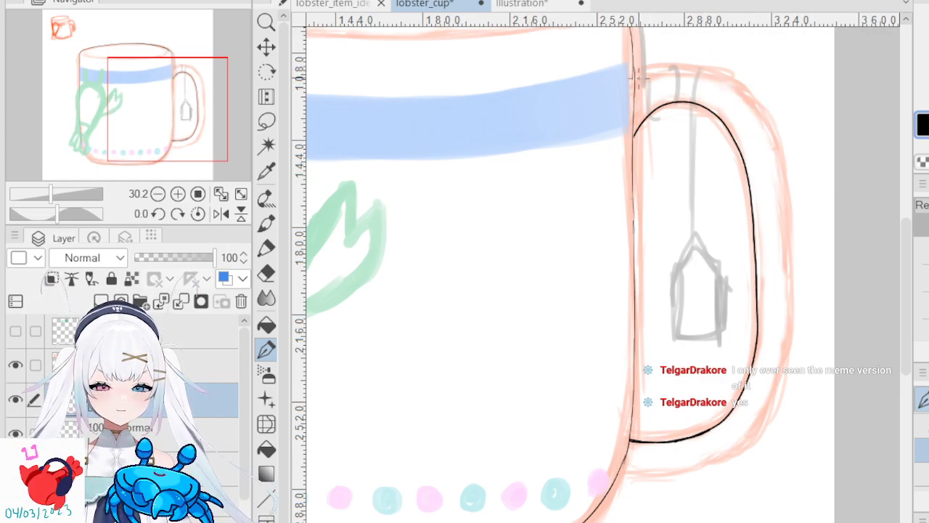
- Ink the upper part of the handle's outer edge from its joint with the cup down the outer side, redoing the stroke until it follows the sketch
mouse_move(633, 88)
mouse_down()
mouse_move(652, 73)
mouse_move(689, 69)
mouse_move(743, 93)
mouse_move(783, 167)
mouse_move(790, 247)
mouse_up()
key(ctrl+z)
mouse_move(631, 88)
mouse_down()
mouse_move(653, 75)
mouse_move(712, 80)
mouse_move(740, 103)
mouse_move(764, 160)
mouse_up()
key(ctrl+z)
mouse_move(632, 93)
mouse_down()
mouse_move(675, 65)
mouse_move(699, 65)
mouse_move(736, 87)
mouse_move(760, 118)
mouse_move(776, 205)
mouse_up()
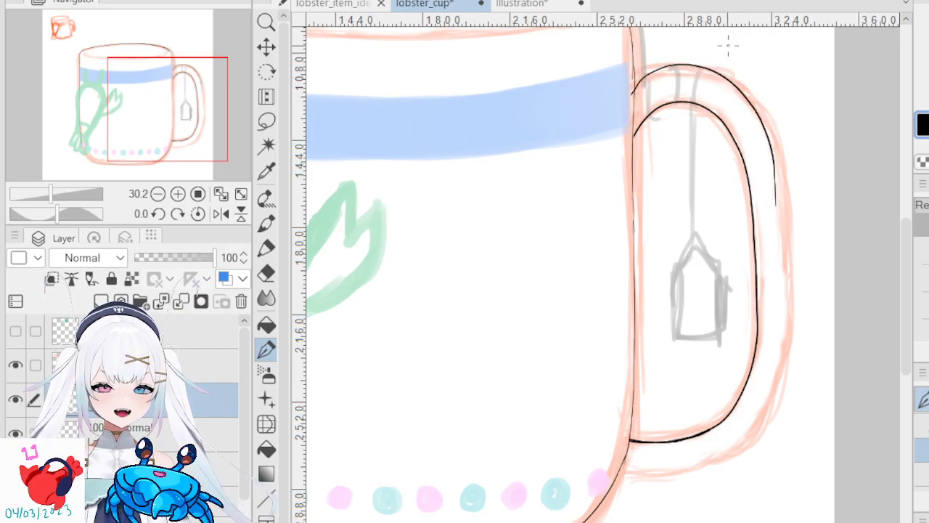
key(ctrl+z)
mouse_move(631, 96)
mouse_down()
mouse_move(654, 73)
mouse_move(677, 68)
mouse_move(734, 82)
mouse_move(768, 121)
mouse_move(787, 195)
mouse_up()
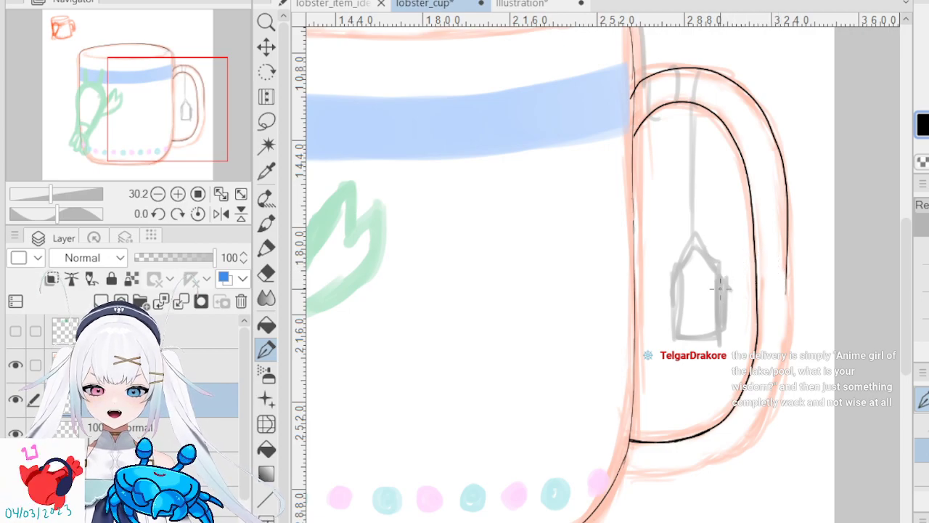
- Try to ink the remaining lower half of the handle's outer edge from either end, undoing each stroke
mouse_move(717, 287)
mouse_down()
mouse_move(714, 241)
mouse_move(761, 204)
mouse_up()
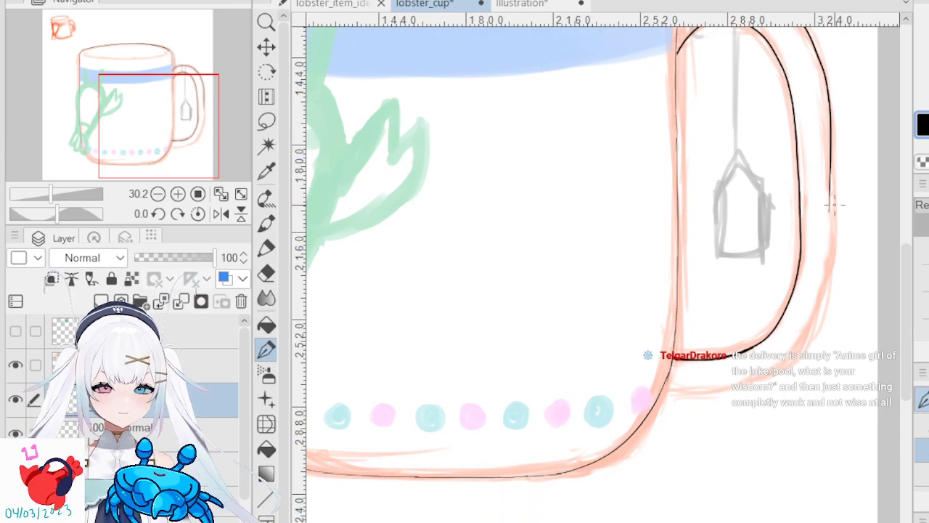
drag(830, 191, 830, 284)
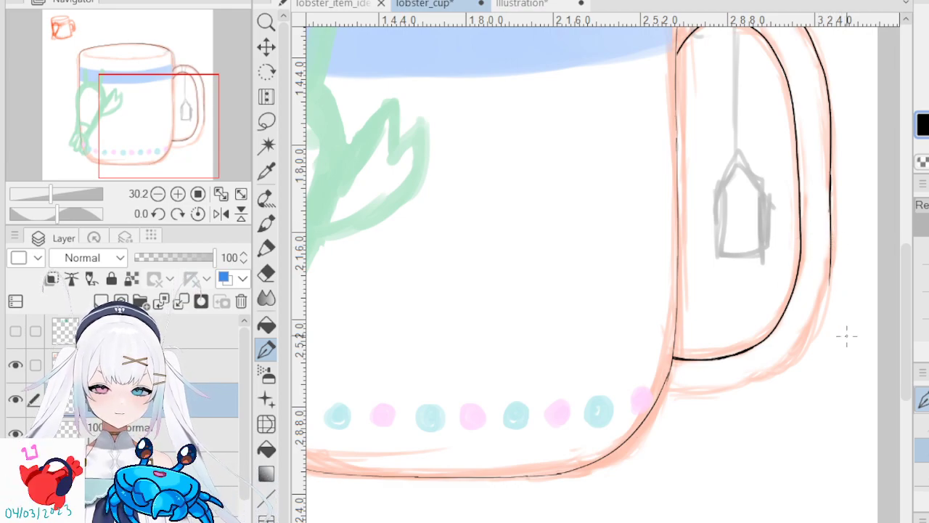
key(ctrl+z)
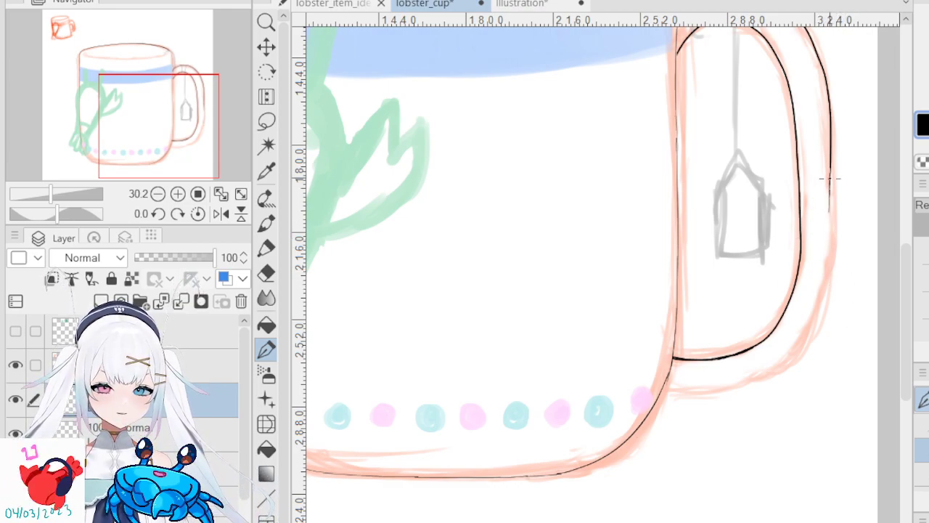
drag(830, 180, 826, 278)
key(ctrl+z)
mouse_move(831, 184)
mouse_down()
mouse_move(824, 302)
mouse_move(800, 352)
mouse_up()
key(ctrl+z)
drag(830, 182, 798, 353)
key(ctrl+z)
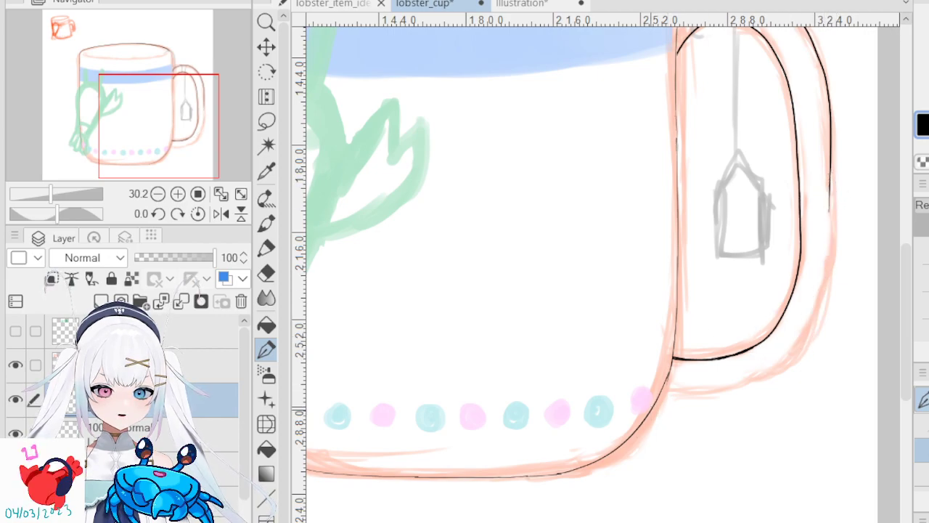
mouse_move(656, 386)
mouse_down()
mouse_move(715, 395)
mouse_move(787, 368)
mouse_move(821, 328)
mouse_move(837, 279)
mouse_move(843, 203)
mouse_up()
key(ctrl+z)
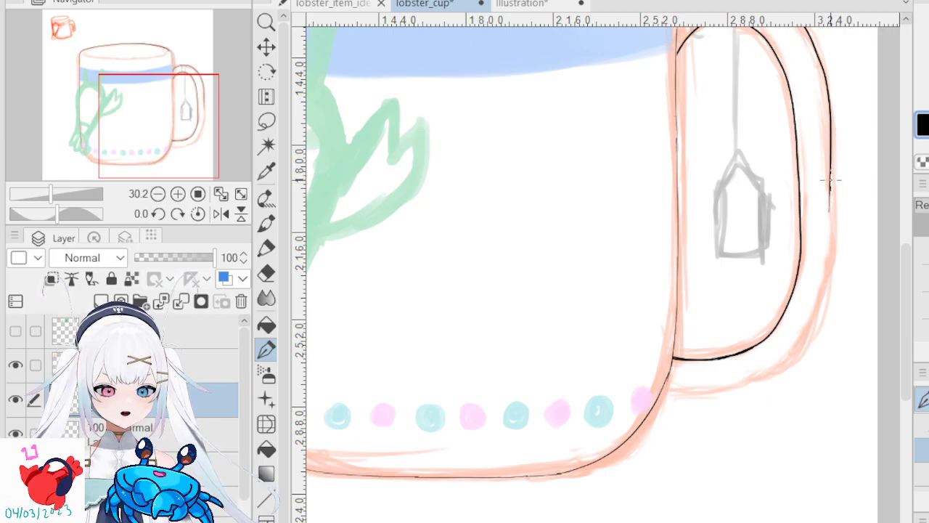
- Try to continue the handle's outer edge from the upper line around the lower curve toward the cup, undoing each stroke
mouse_move(829, 209)
mouse_down()
mouse_move(813, 334)
mouse_move(792, 362)
mouse_move(737, 379)
mouse_up()
key(ctrl+z)
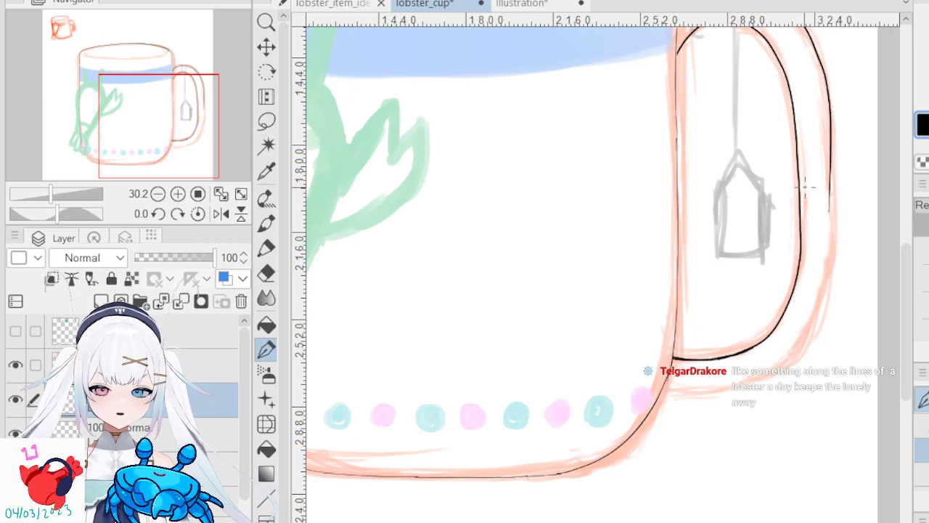
drag(831, 174, 832, 262)
key(ctrl+z)
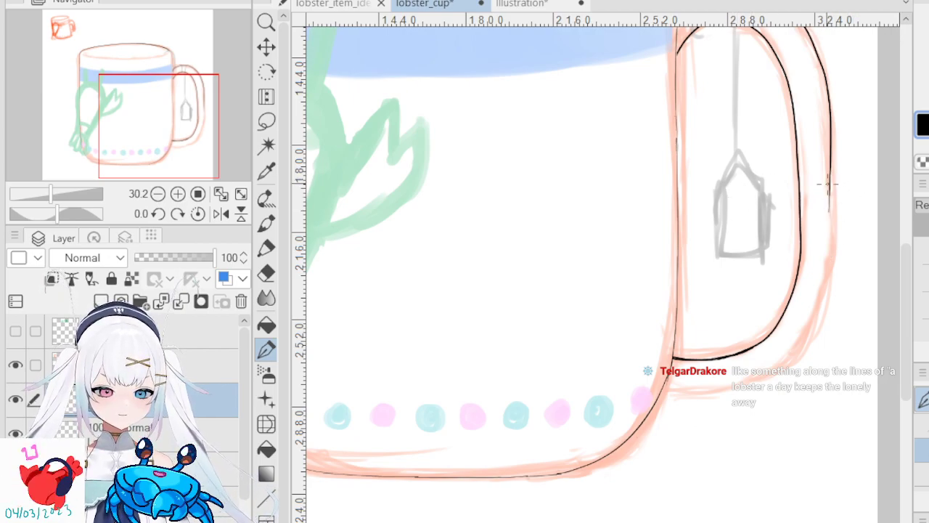
mouse_move(830, 167)
mouse_down()
mouse_move(824, 267)
mouse_move(798, 331)
mouse_move(688, 383)
mouse_up()
key(ctrl+z)
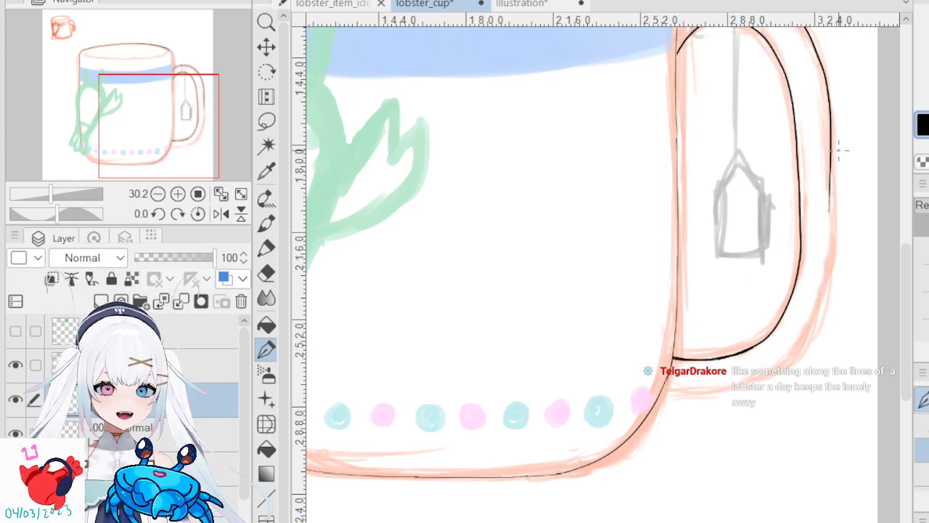
mouse_move(829, 190)
mouse_down()
mouse_move(833, 273)
mouse_move(821, 329)
mouse_up()
key(ctrl+z)
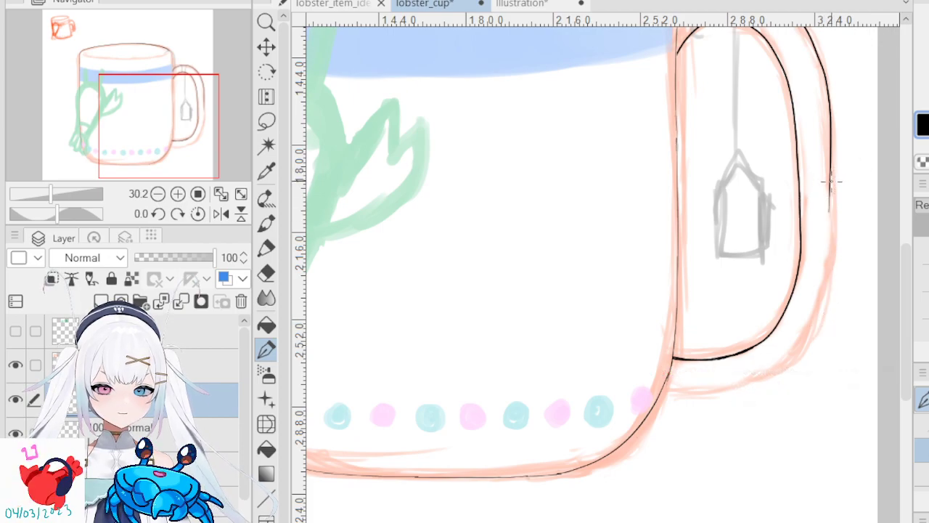
mouse_move(829, 185)
mouse_down()
mouse_move(814, 332)
mouse_move(767, 378)
mouse_move(689, 399)
mouse_up()
key(ctrl+z)
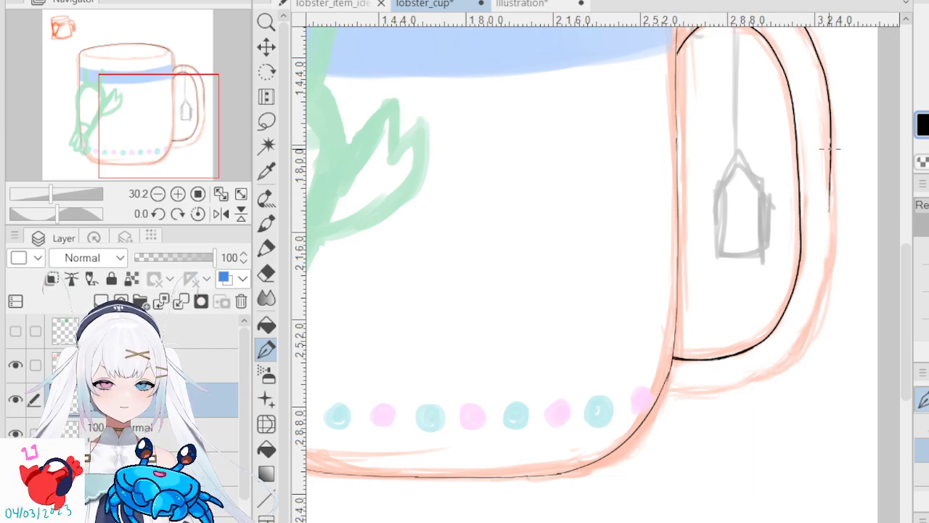
mouse_move(828, 182)
mouse_down()
mouse_move(816, 333)
mouse_move(780, 370)
mouse_move(744, 369)
mouse_up()
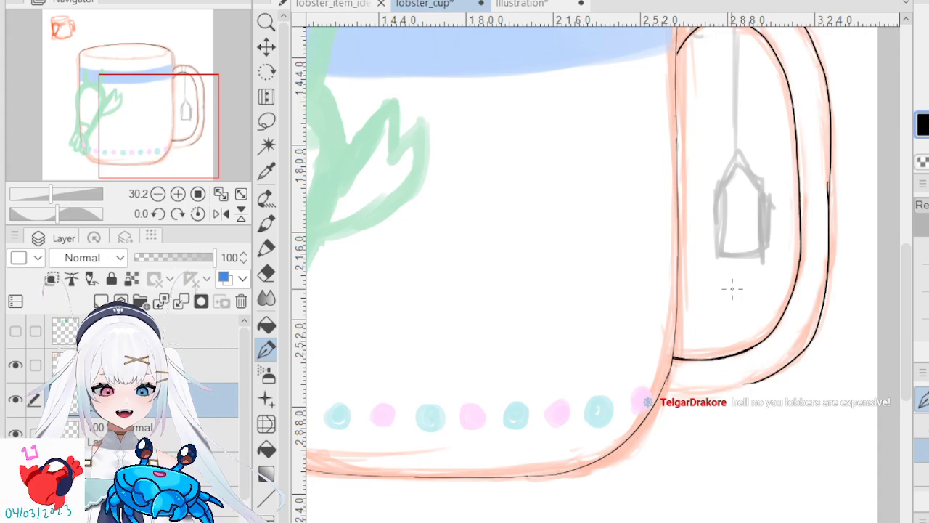
key(ctrl+z)
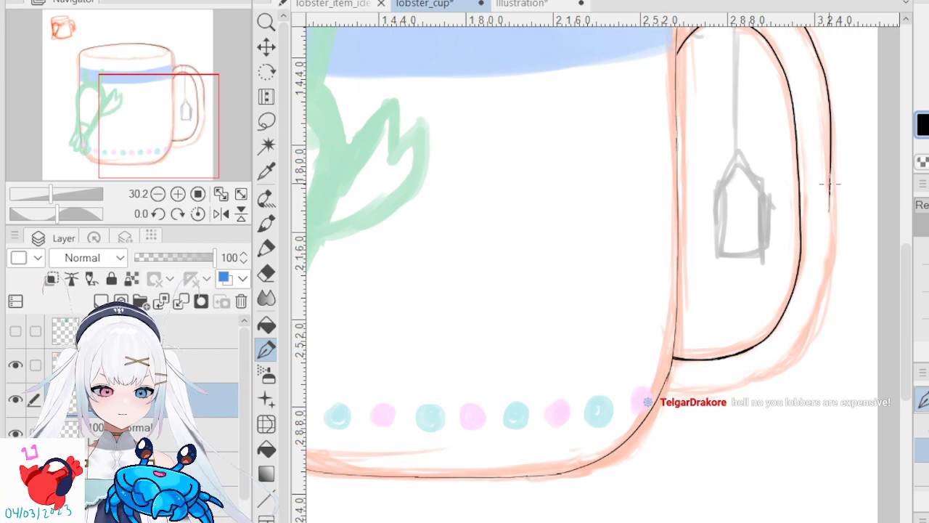
- Try to extend the handle's outer side downward from the end of the upper line, undoing each stroke
drag(830, 205, 809, 332)
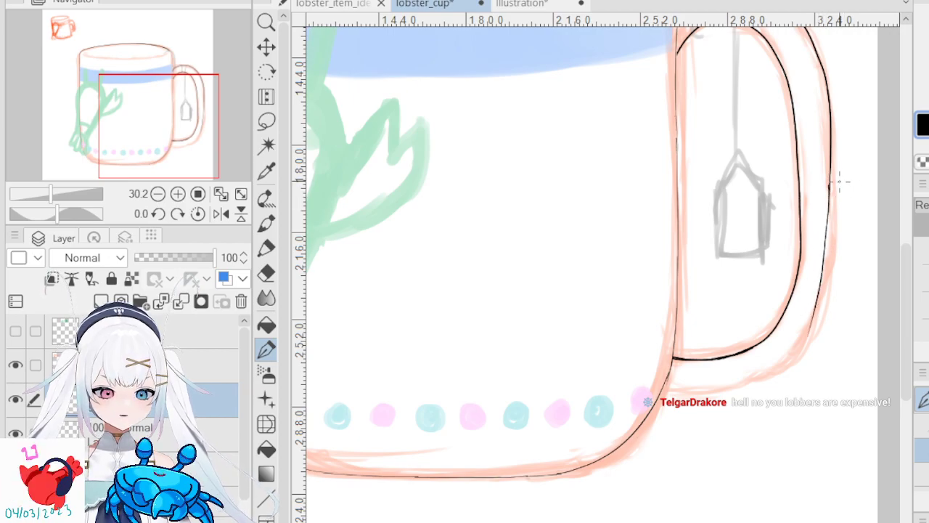
key(ctrl+z)
drag(829, 206, 820, 315)
key(ctrl+z)
drag(829, 196, 814, 311)
key(ctrl+z)
mouse_move(830, 204)
mouse_down()
mouse_move(822, 290)
mouse_move(779, 384)
mouse_move(734, 405)
mouse_up()
key(ctrl+z)
drag(828, 197, 815, 304)
key(ctrl+z)
drag(830, 186, 822, 306)
key(ctrl+z)
drag(832, 178, 823, 303)
key(ctrl+z)
drag(834, 167, 822, 290)
key(ctrl+z)
drag(833, 182, 822, 294)
key(ctrl+z)
mouse_move(830, 180)
mouse_down()
mouse_move(826, 292)
mouse_move(828, 185)
mouse_move(828, 237)
mouse_move(797, 343)
mouse_up()
key(ctrl+z)
key(ctrl+z)
drag(830, 186, 799, 342)
key(ctrl+z)
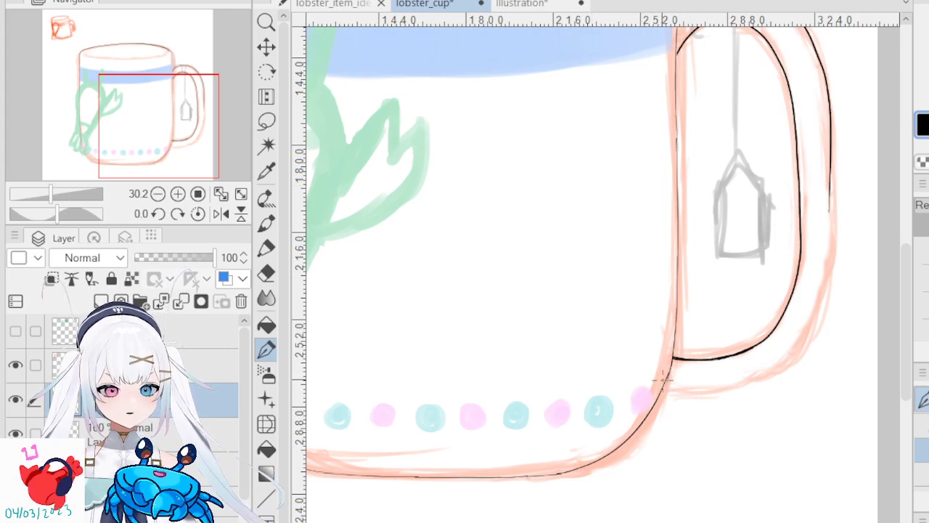
- Try to ink the handle's lower outer curve up from its bottom joint and down from the upper line, undoing both strokes
mouse_move(661, 382)
mouse_down()
mouse_move(686, 392)
mouse_move(766, 375)
mouse_move(793, 354)
mouse_move(824, 256)
mouse_up()
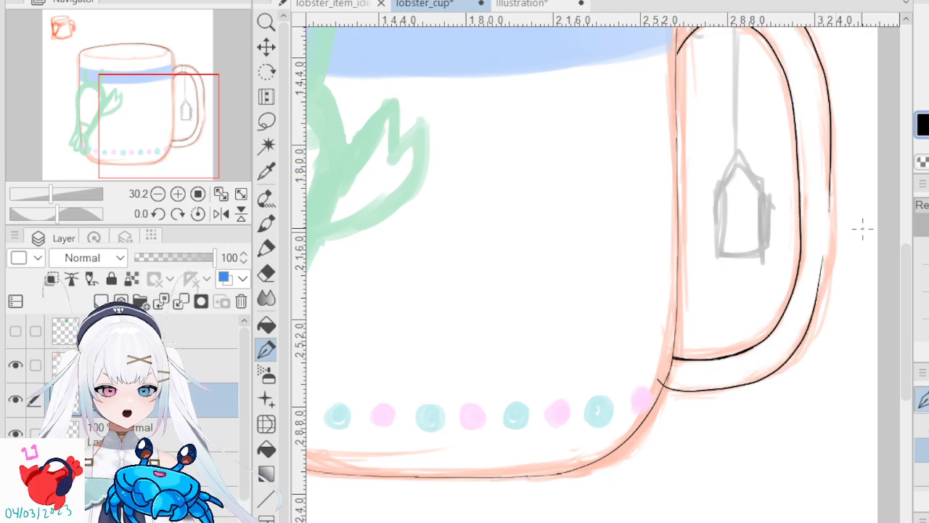
key(ctrl+z)
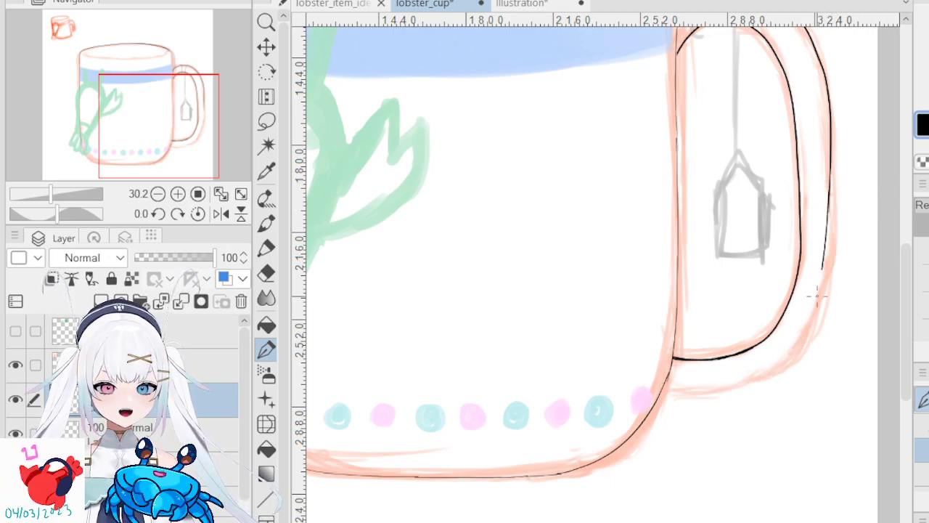
drag(829, 191, 807, 315)
key(ctrl+z)
- Ink a trial stroke down the handle's outer side, compare the drawing with and without it by undoing and redoing, and discard it
drag(830, 171, 803, 333)
key(ctrl+z)
key(ctrl+y)
key(ctrl+z)
key(ctrl+y)
key(ctrl+z)
key(ctrl+y)
key(ctrl+z)
key(ctrl+y)
key(ctrl+z)
key(ctrl+y)
key(ctrl+z)
key(ctrl+y)
key(ctrl+z)
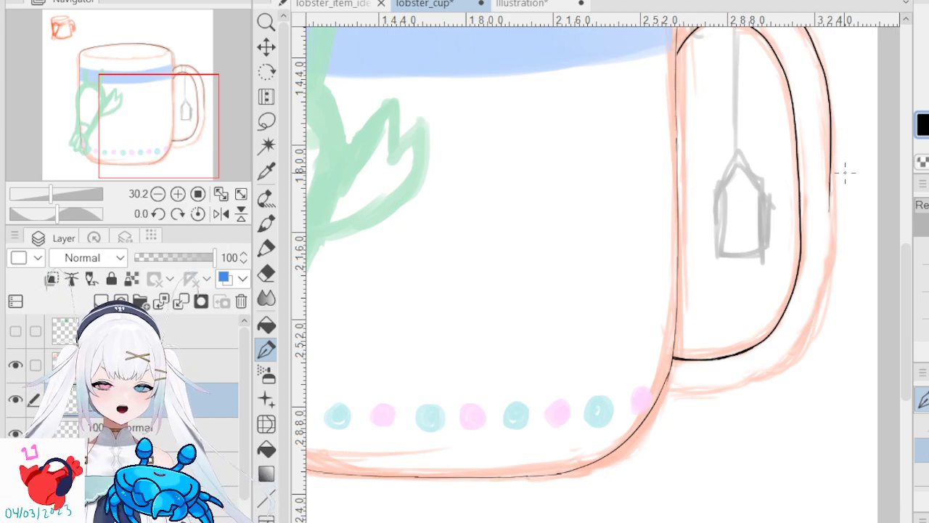
key(ctrl+y)
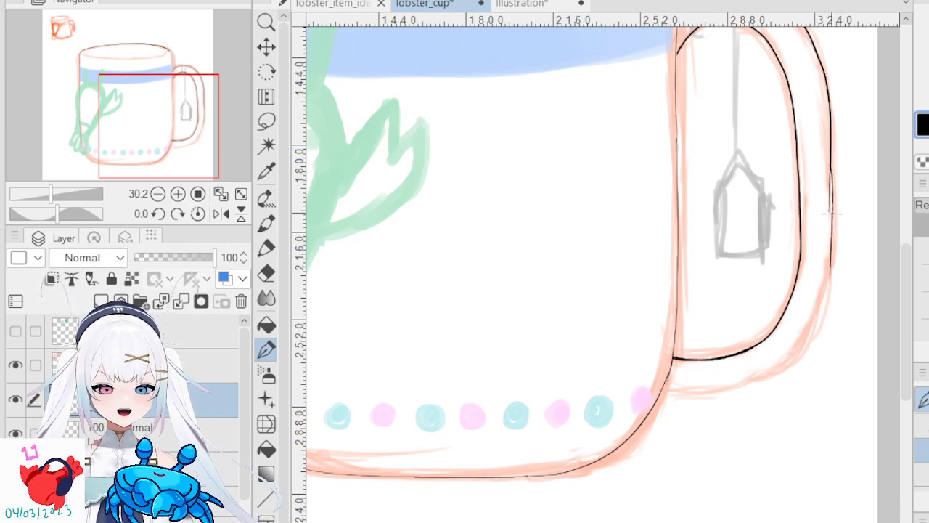
key(ctrl+z)
- Try to ink long strokes down the handle's outer side into its lower bend, undoing each one
mouse_move(831, 174)
mouse_down()
mouse_move(827, 310)
mouse_move(816, 341)
mouse_up()
key(ctrl+z)
key(ctrl+z)
mouse_move(834, 163)
mouse_down()
mouse_move(812, 314)
mouse_move(824, 332)
mouse_up()
key(ctrl+z)
key(ctrl+z)
drag(828, 193, 818, 334)
key(ctrl+z)
drag(829, 174, 806, 332)
key(ctrl+z)
drag(828, 173, 807, 336)
key(ctrl+z)
mouse_move(827, 190)
mouse_down()
mouse_move(789, 262)
mouse_move(827, 213)
mouse_move(799, 347)
mouse_up()
key(ctrl+z)
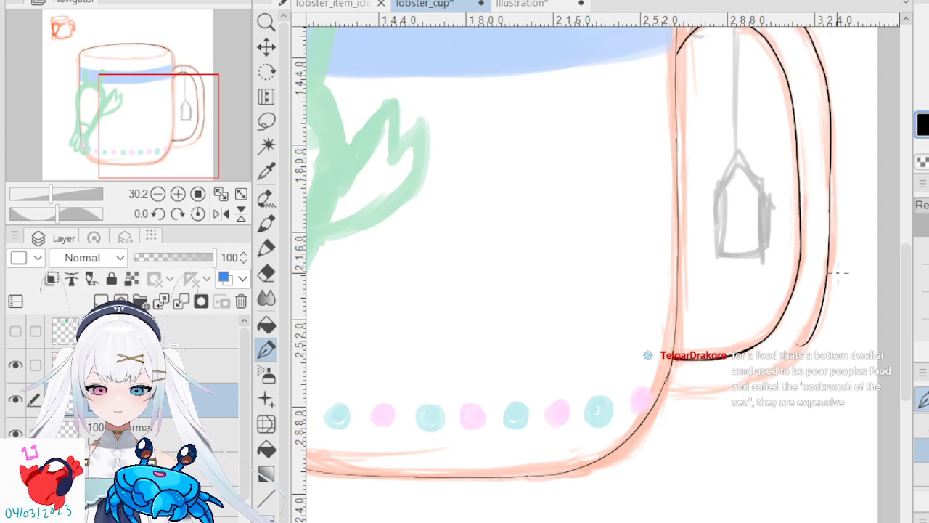
key(ctrl+z)
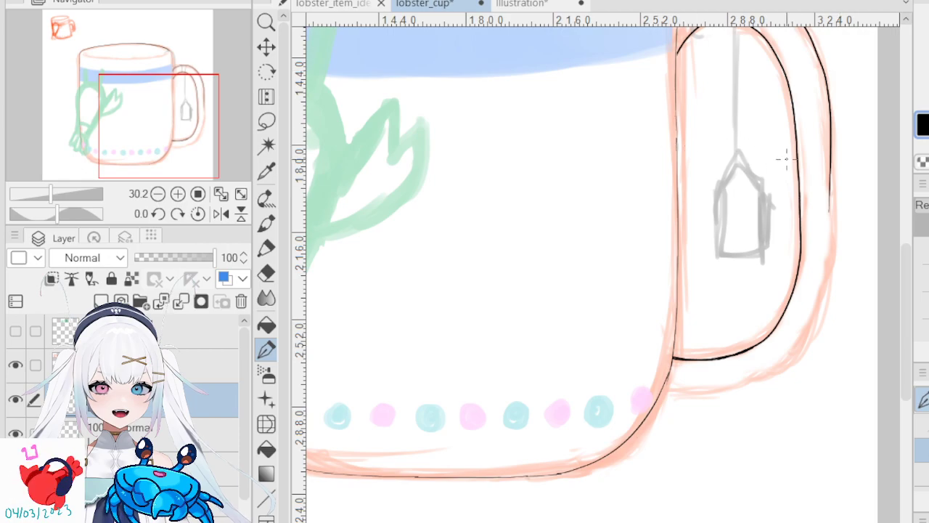
- Try to join a stroke to the end of the handle's upper outer line and carry it into the lower bend, undoing each attempt
drag(830, 190, 812, 305)
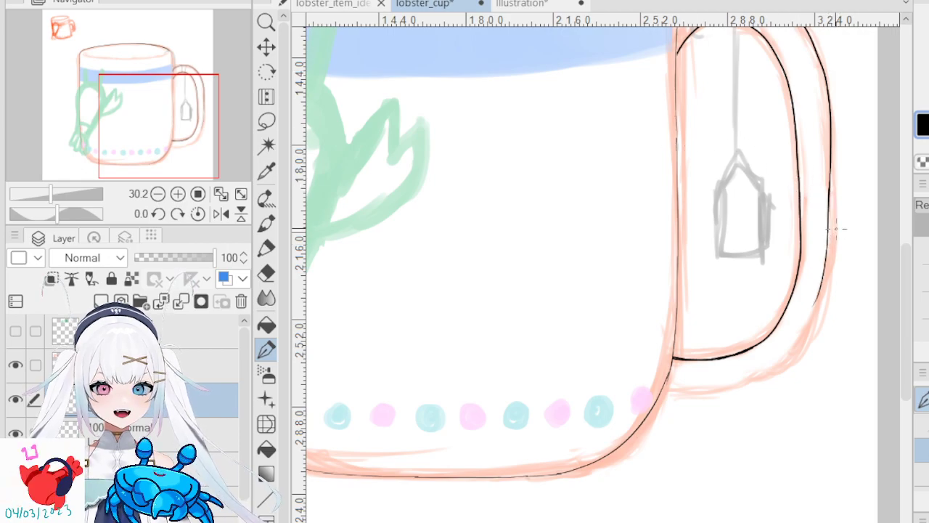
key(ctrl+z)
drag(830, 198, 794, 331)
key(ctrl+z)
drag(830, 194, 799, 342)
key(ctrl+z)
mouse_move(830, 200)
mouse_down()
mouse_move(823, 293)
mouse_move(791, 343)
mouse_move(802, 337)
mouse_up()
key(ctrl+z)
key(ctrl+z)
drag(830, 196, 802, 343)
key(ctrl+z)
drag(830, 194, 809, 337)
key(ctrl+z)
mouse_move(830, 205)
mouse_down()
mouse_move(813, 315)
mouse_move(822, 304)
mouse_move(804, 343)
mouse_move(805, 327)
mouse_up()
key(ctrl+z)
key(ctrl+z)
key(ctrl+z)
mouse_move(830, 196)
mouse_down()
mouse_move(799, 328)
mouse_move(798, 317)
mouse_up()
key(ctrl+z)
key(ctrl+z)
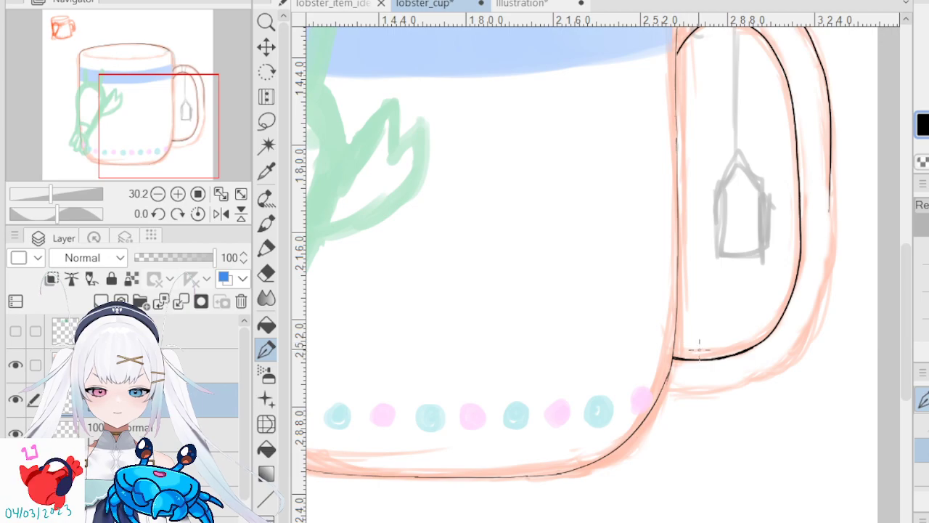
- Ink the handle's lower outer curve from its bottom joint up to the upper line and clean up the junction with the Eraser
mouse_move(665, 383)
mouse_down()
mouse_move(762, 375)
mouse_move(804, 335)
mouse_move(820, 294)
mouse_move(832, 193)
mouse_up()
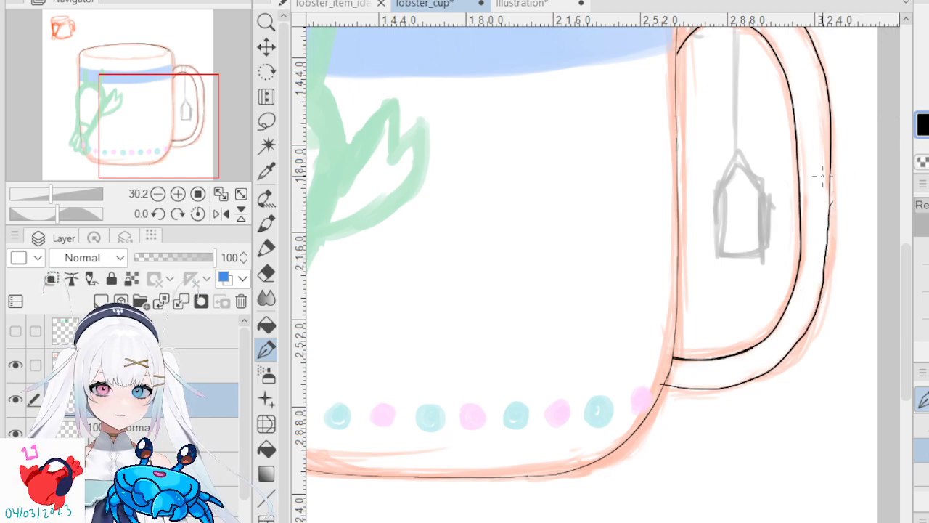
click(265, 273)
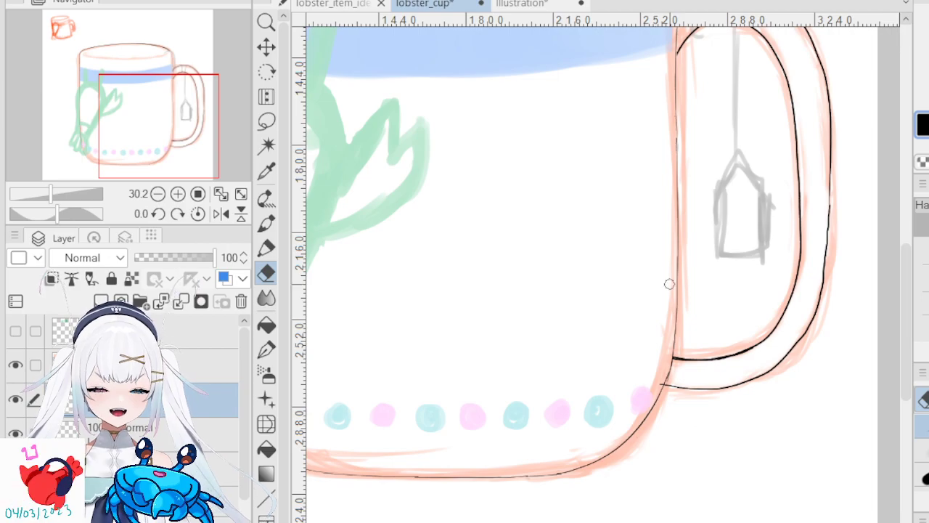
scroll(669, 284, down, 5)
scroll(657, 294, up, 5)
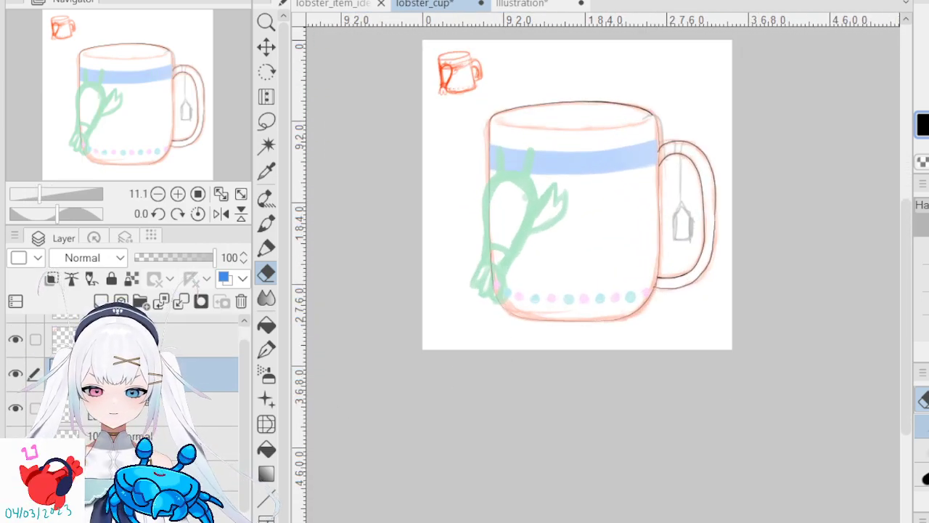
- Hide the colored mug sketch and examine the cup and handle line art as a whole
scroll(18, 338, up, 1)
click(15, 331)
scroll(578, 260, down, 3)
scroll(578, 298, down, 1)
scroll(577, 305, up, 3)
scroll(587, 242, down, 3)
scroll(592, 127, up, 2)
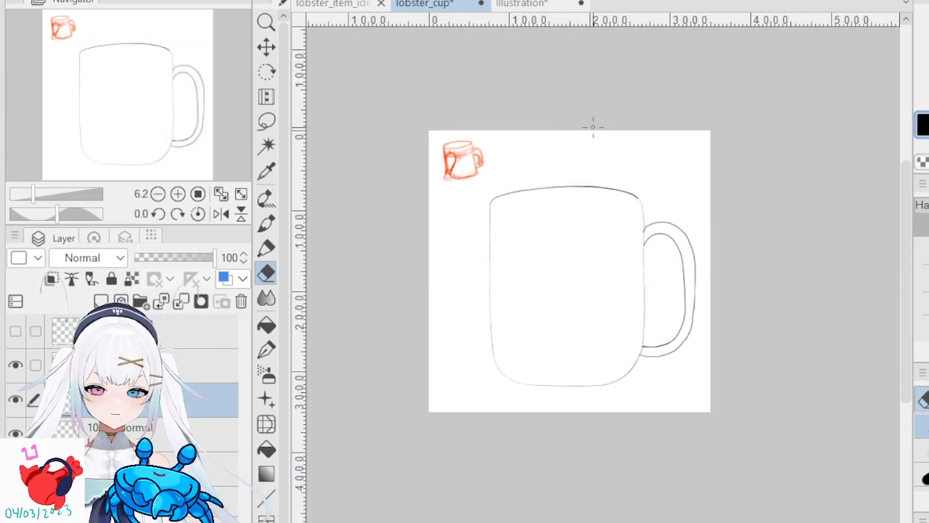
scroll(622, 312, up, 1)
scroll(606, 353, up, 1)
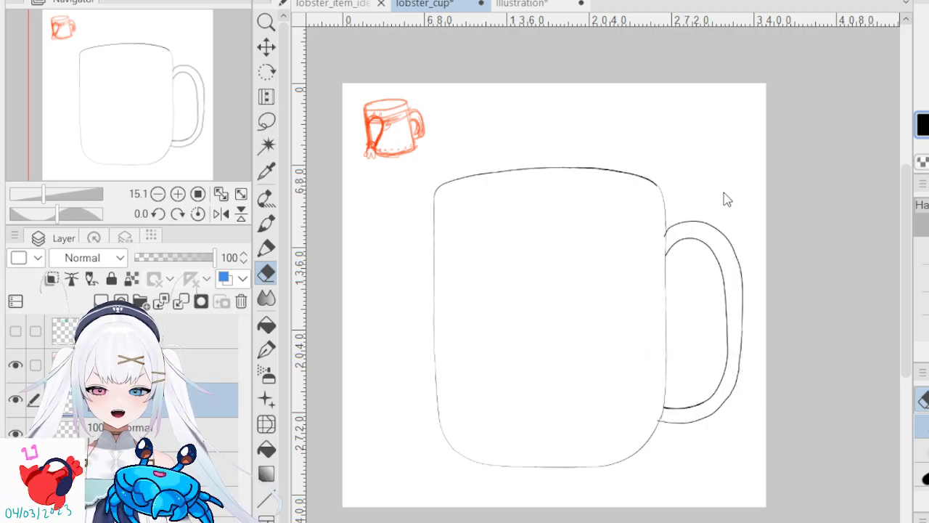
- Save the lobster_cup drawing, add a new layer, and show the mug sketch again
key(ctrl+s)
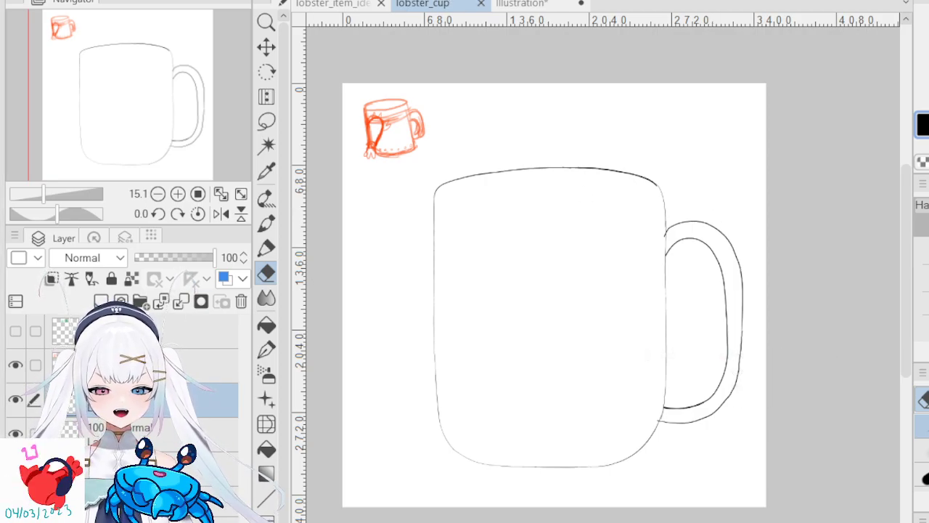
click(101, 301)
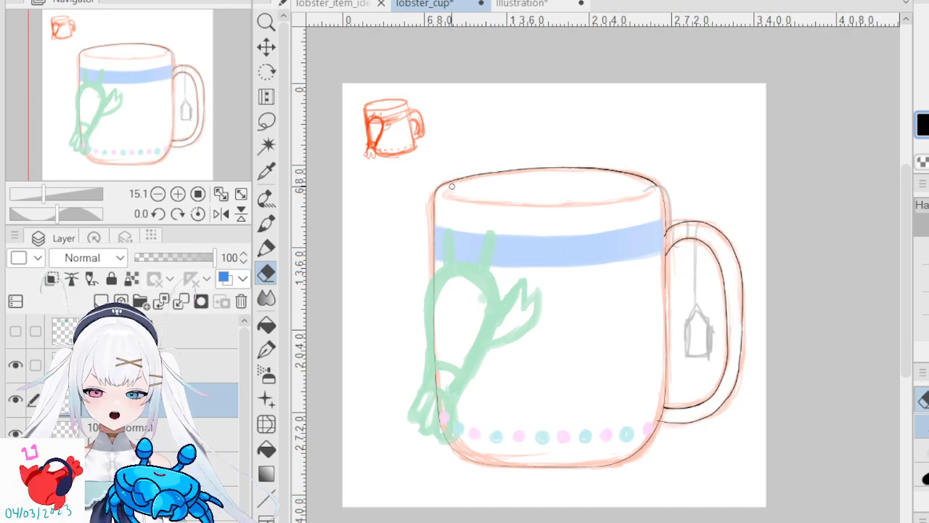
- Ink the inner rim of the cup's opening as one smooth curve from its left end to its right end
click(266, 351)
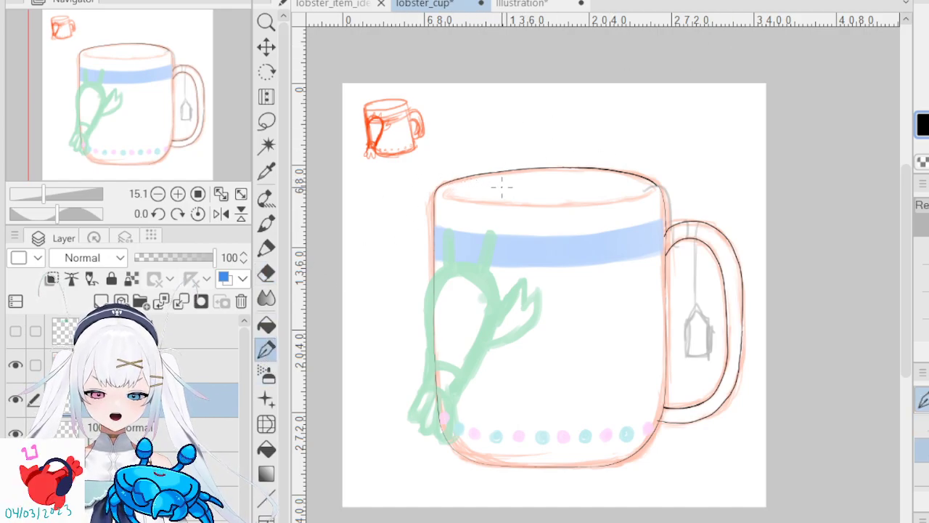
mouse_move(445, 190)
mouse_down()
mouse_move(465, 204)
mouse_move(605, 196)
mouse_up()
key(ctrl+z)
mouse_move(444, 196)
mouse_down()
mouse_move(510, 207)
mouse_move(607, 198)
mouse_up()
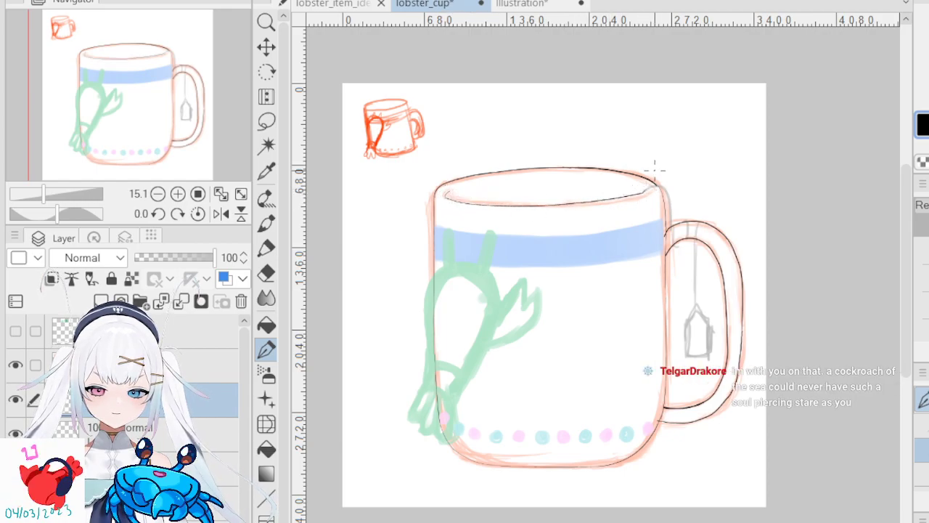
key(ctrl+z)
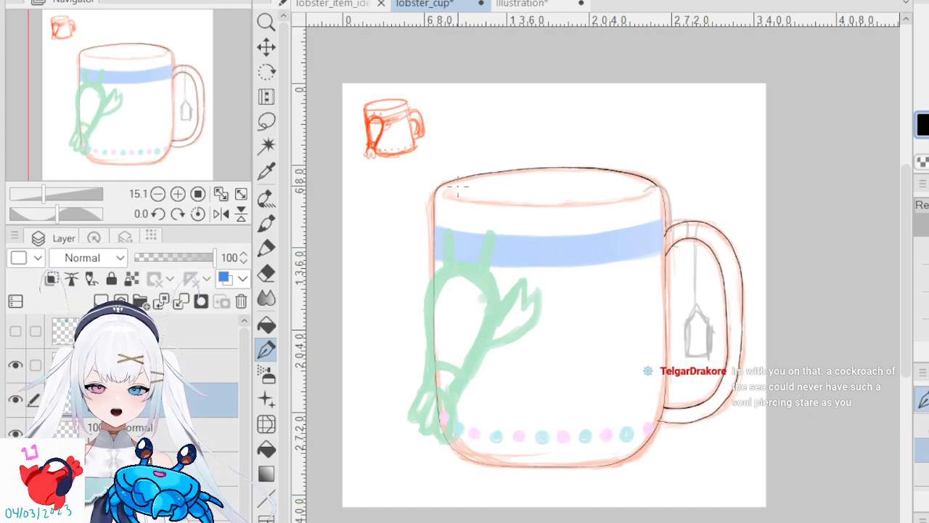
mouse_move(450, 190)
mouse_down()
mouse_move(445, 199)
mouse_move(566, 205)
mouse_move(656, 190)
mouse_up()
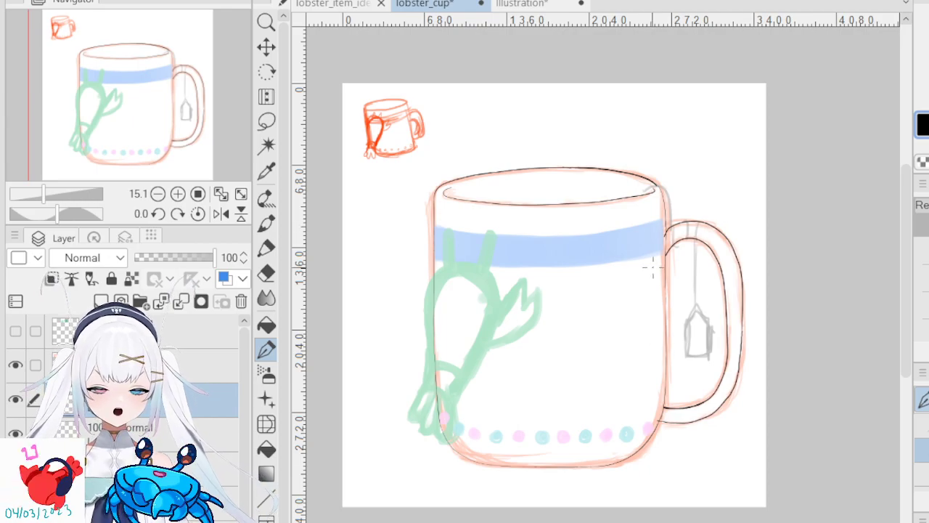
- Try to ink the tea tag's string inside the cup handle
scroll(652, 269, up, 5)
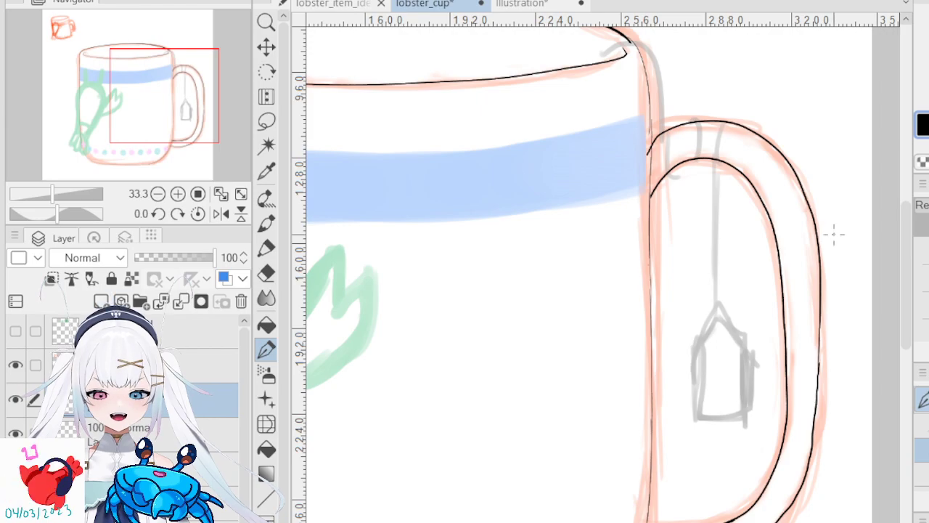
scroll(833, 234, up, 1)
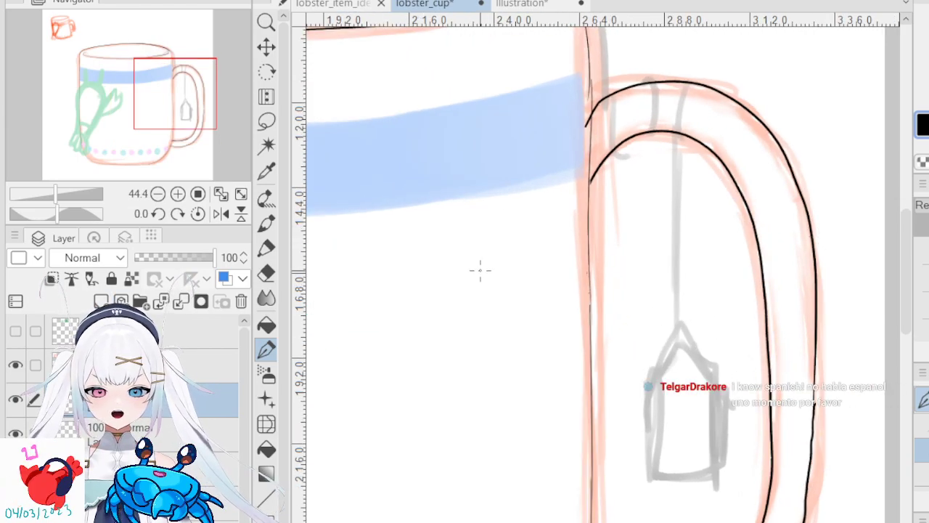
drag(667, 121, 676, 326)
key(ctrl+z)
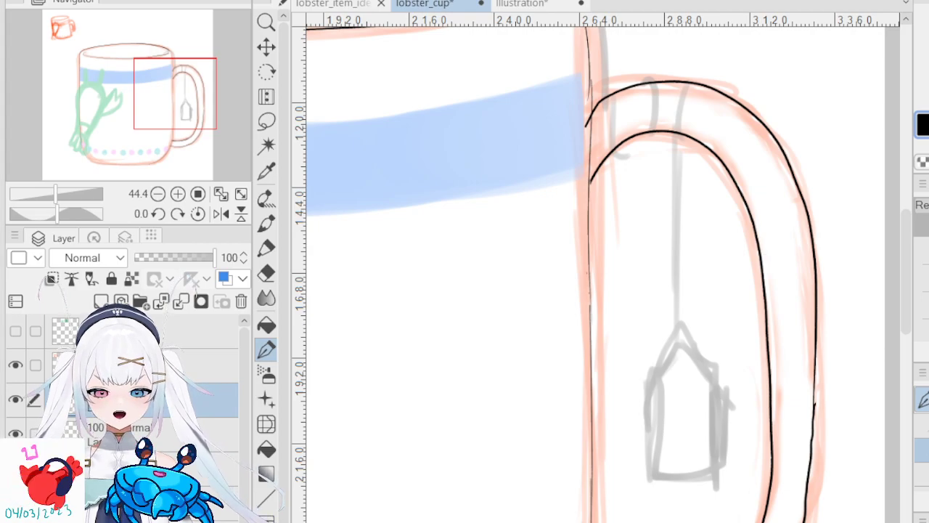
- Choose a muted coral-red drawing color and the G-pen for drawing the lobster
drag(508, 291, 742, 291)
drag(627, 521, 462, 522)
scroll(603, 267, right, 10)
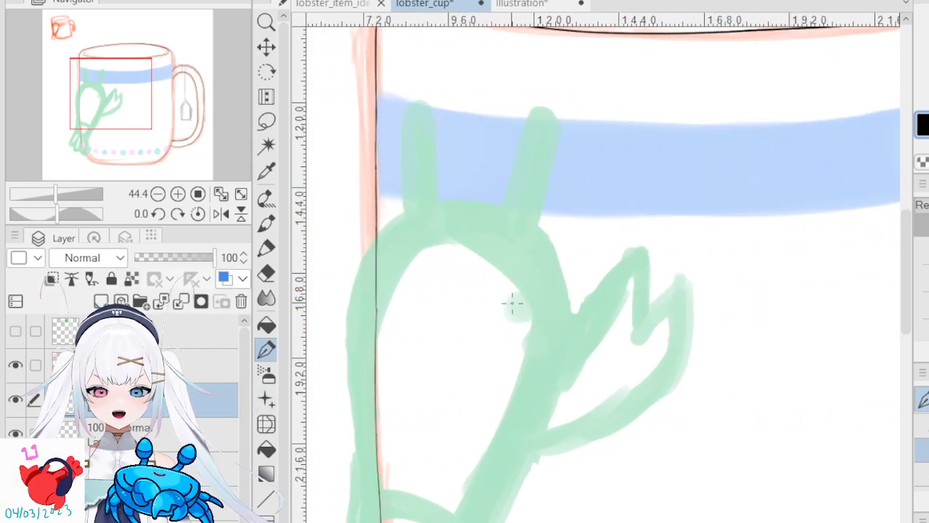
drag(500, 309, 567, 245)
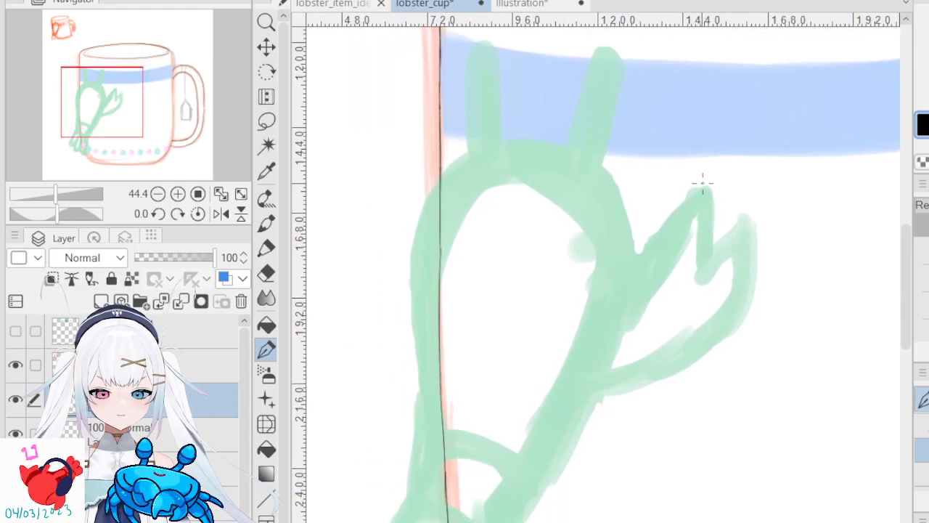
scroll(703, 189, down, 5)
scroll(748, 187, up, 8)
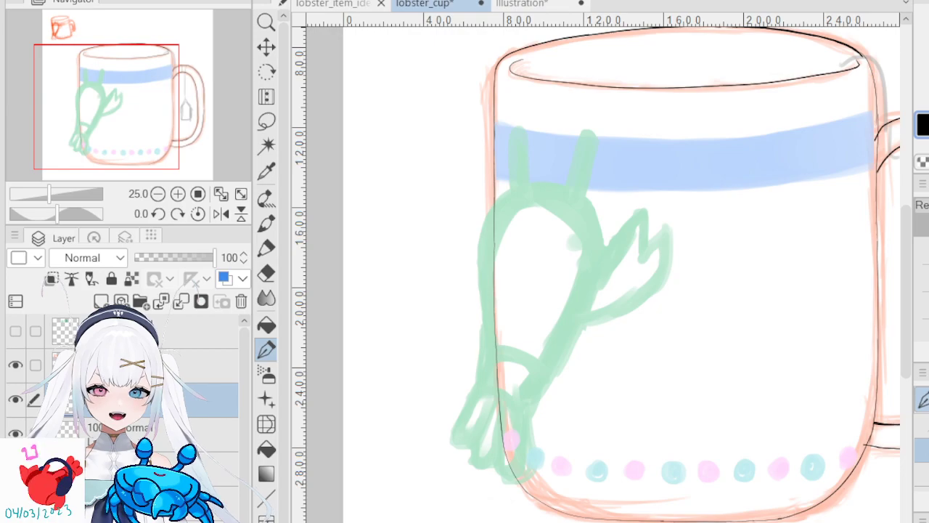
click(928, 73)
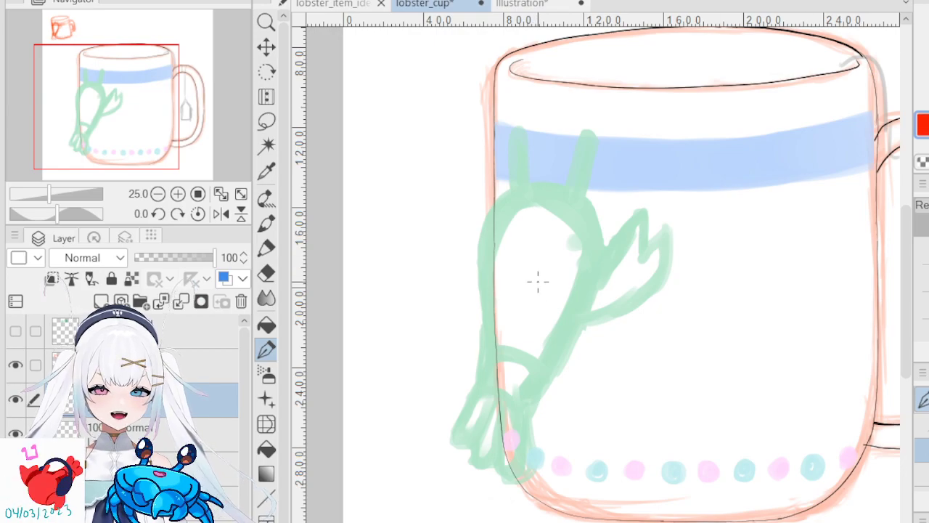
scroll(563, 294, up, 1)
click(928, 72)
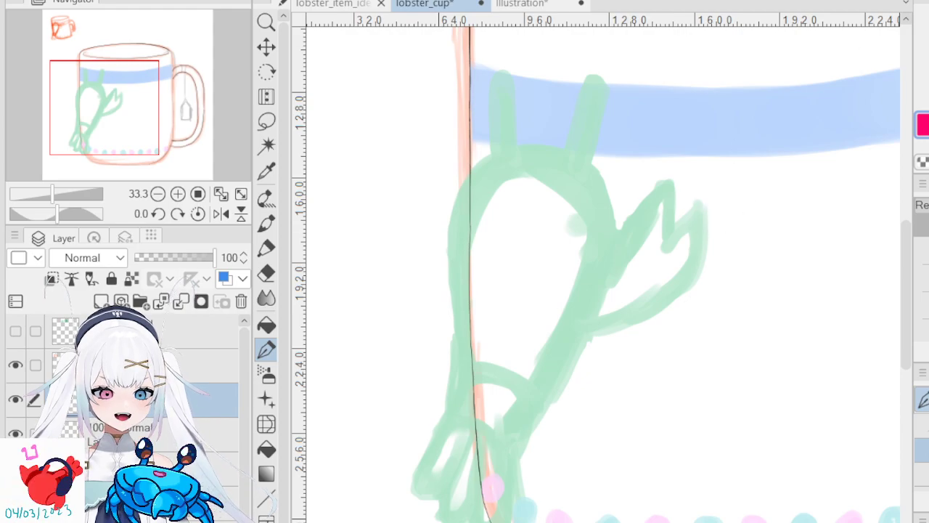
scroll(595, 242, down, 2)
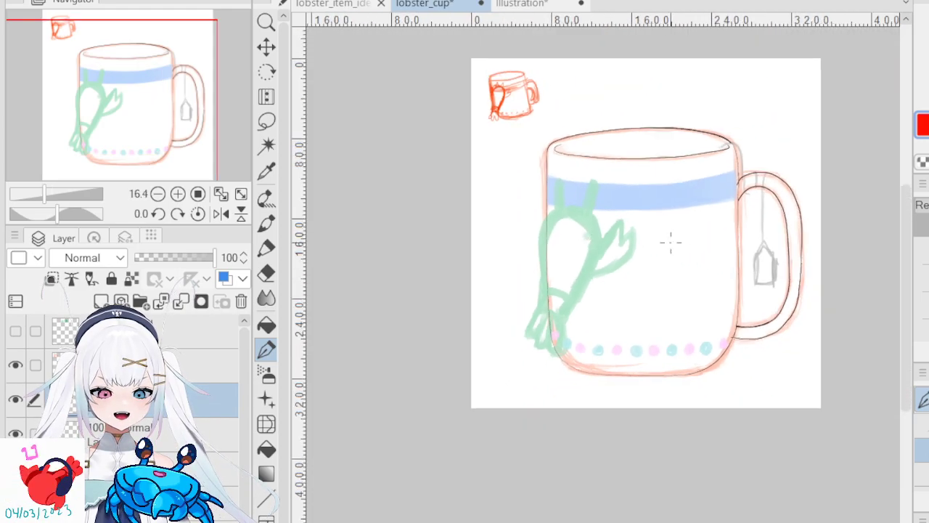
scroll(661, 239, up, 1)
click(928, 72)
drag(928, 73, 925, 70)
scroll(577, 246, up, 1)
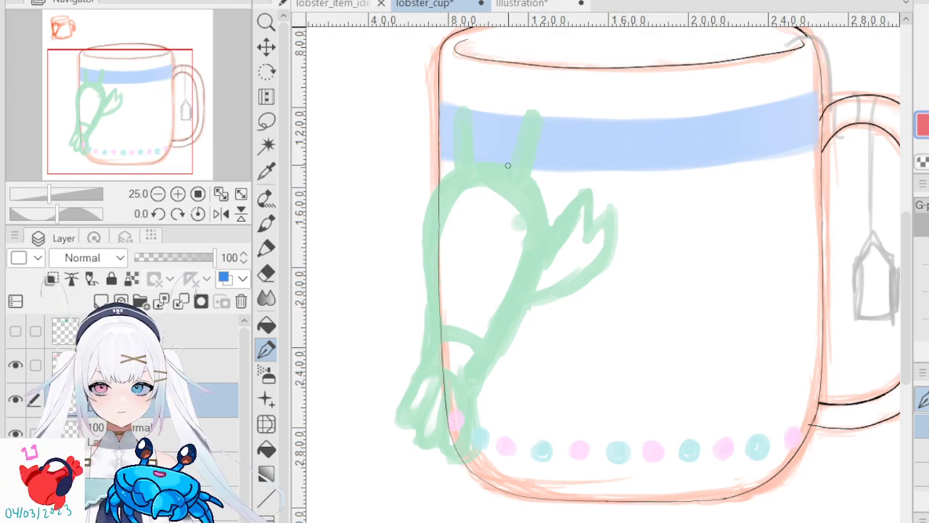
- Outline the lobster's right eye stalk in coral red over the green sketch
mouse_move(510, 175)
mouse_down()
mouse_move(530, 110)
mouse_move(542, 118)
mouse_move(527, 191)
mouse_up()
mouse_move(532, 125)
mouse_down()
mouse_move(519, 174)
mouse_move(530, 119)
mouse_up()
key(ctrl+z)
key(ctrl+z)
key(ctrl+z)
key(ctrl+z)
key(ctrl+z)
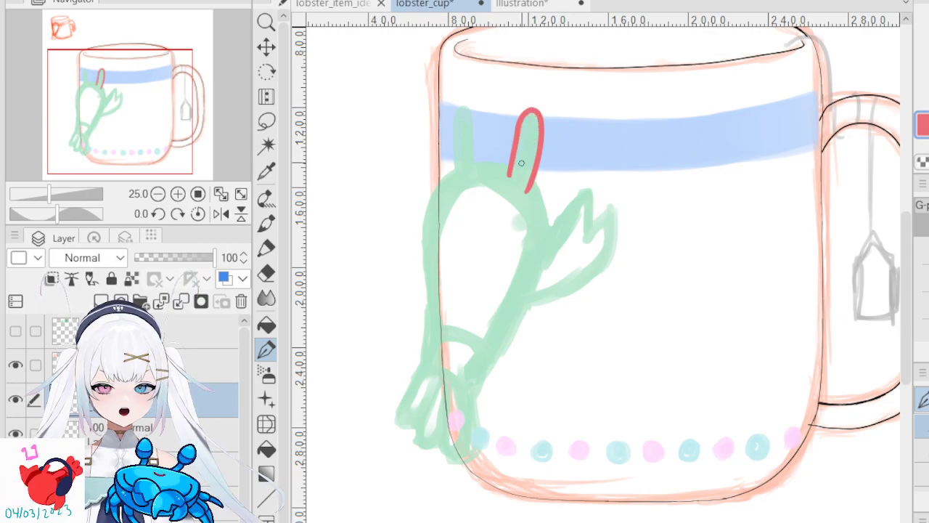
- Fill the right eye stalk solid coral red and extend its base into the lobster's head
drag(516, 179, 530, 125)
key(ctrl+z)
mouse_move(512, 177)
mouse_down()
mouse_move(525, 116)
mouse_move(539, 109)
mouse_move(524, 195)
mouse_up()
drag(528, 120, 515, 187)
drag(528, 140, 528, 131)
drag(508, 177, 520, 205)
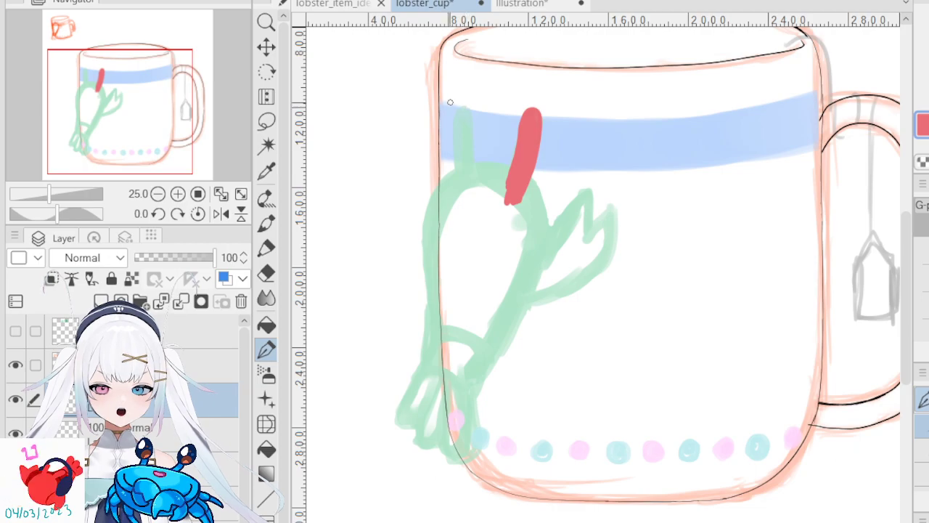
- Draw the lobster's left eye stalk as a solid coral-red shape with a rounded tip
scroll(465, 141, up, 5)
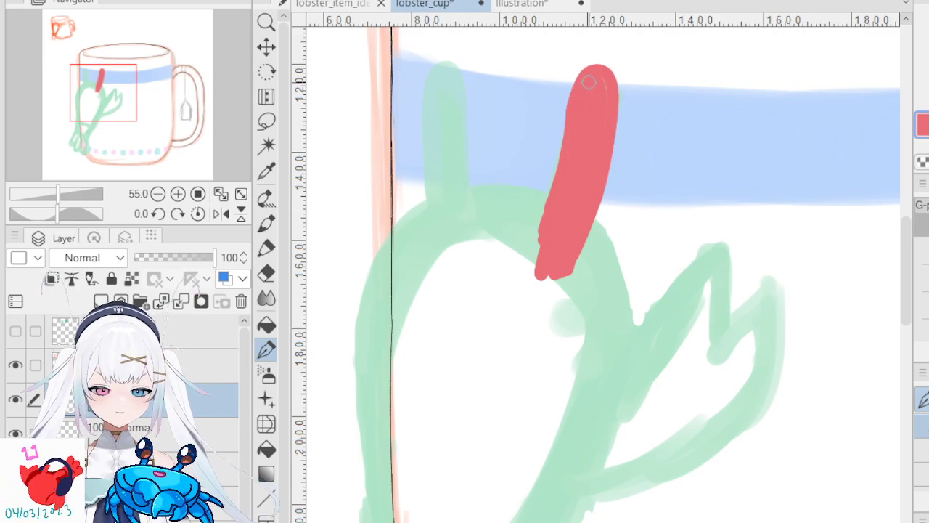
mouse_move(430, 243)
mouse_down()
mouse_move(432, 130)
mouse_move(447, 63)
mouse_move(462, 76)
mouse_move(462, 240)
mouse_up()
mouse_move(470, 102)
mouse_down()
mouse_move(466, 67)
mouse_move(447, 55)
mouse_move(427, 116)
mouse_up()
mouse_move(446, 74)
mouse_down()
mouse_move(457, 106)
mouse_move(448, 236)
mouse_move(439, 234)
mouse_move(446, 182)
mouse_move(457, 240)
mouse_up()
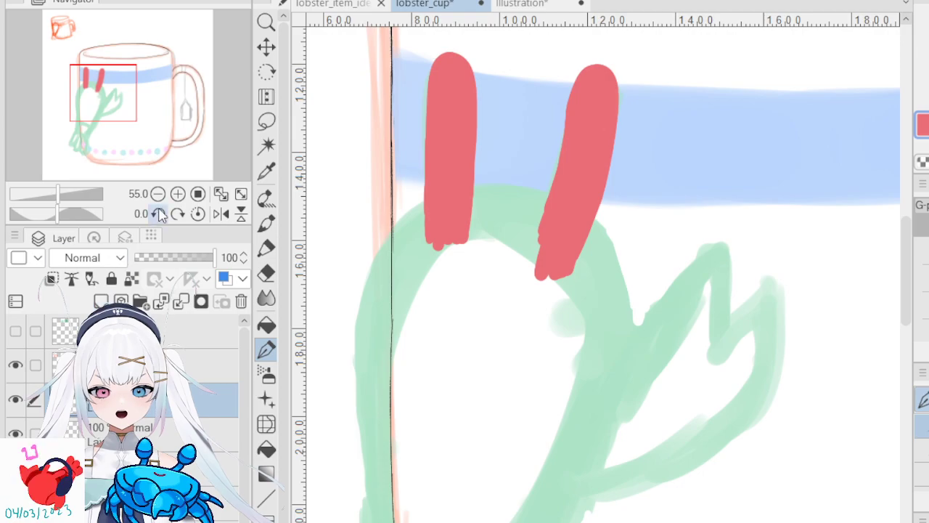
- Outline the right claw's upper pincer and the notch leading to its second pointed tip, redrawing the strokes that miss
drag(603, 357, 604, 249)
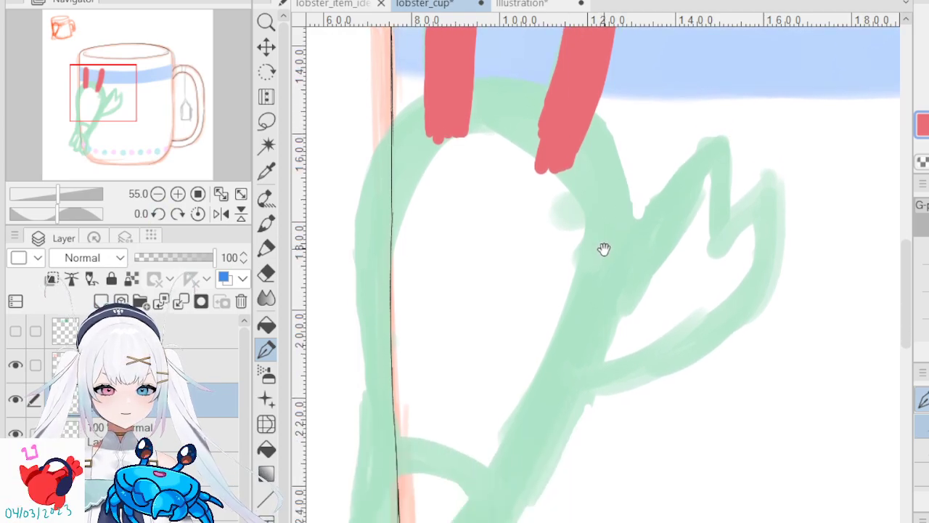
mouse_move(581, 331)
mouse_down()
mouse_move(652, 201)
mouse_move(716, 149)
mouse_up()
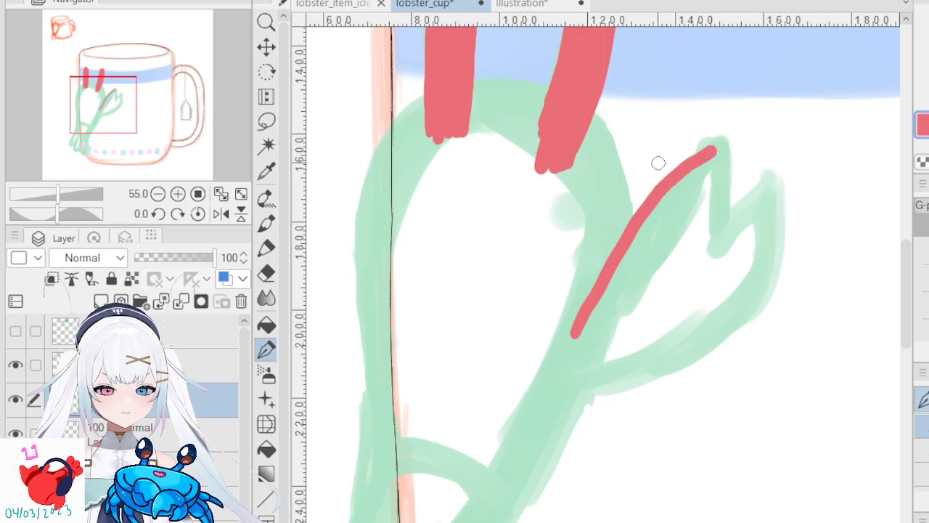
key(ctrl+z)
mouse_move(592, 311)
mouse_down()
mouse_move(636, 211)
mouse_move(718, 138)
mouse_move(712, 252)
mouse_up()
drag(719, 143, 713, 267)
mouse_move(703, 234)
mouse_down()
mouse_move(768, 181)
mouse_move(773, 258)
mouse_move(761, 300)
mouse_move(732, 327)
mouse_move(682, 353)
mouse_move(596, 366)
mouse_move(546, 365)
mouse_up()
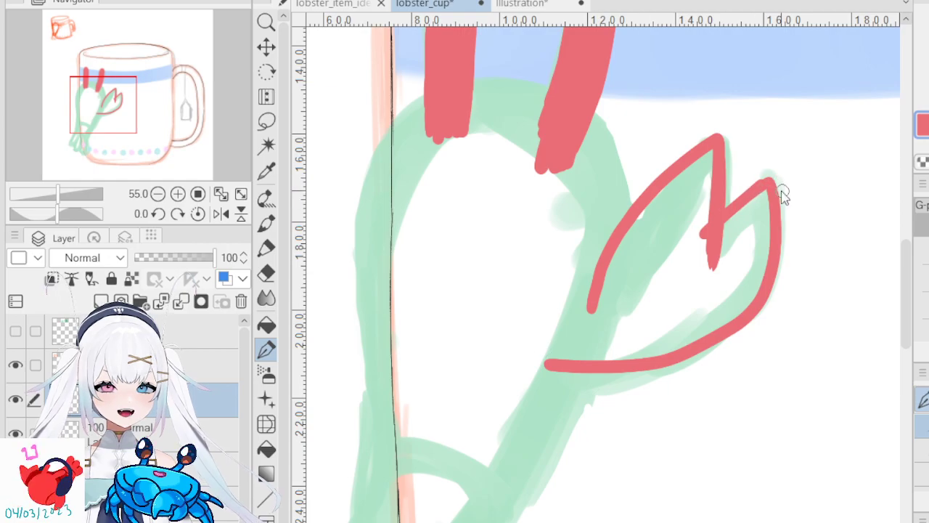
key(ctrl+z)
drag(705, 264, 772, 181)
key(ctrl+z)
mouse_move(686, 286)
mouse_down()
mouse_move(777, 218)
mouse_move(775, 275)
mouse_move(758, 316)
mouse_move(719, 349)
mouse_up()
key(ctrl+z)
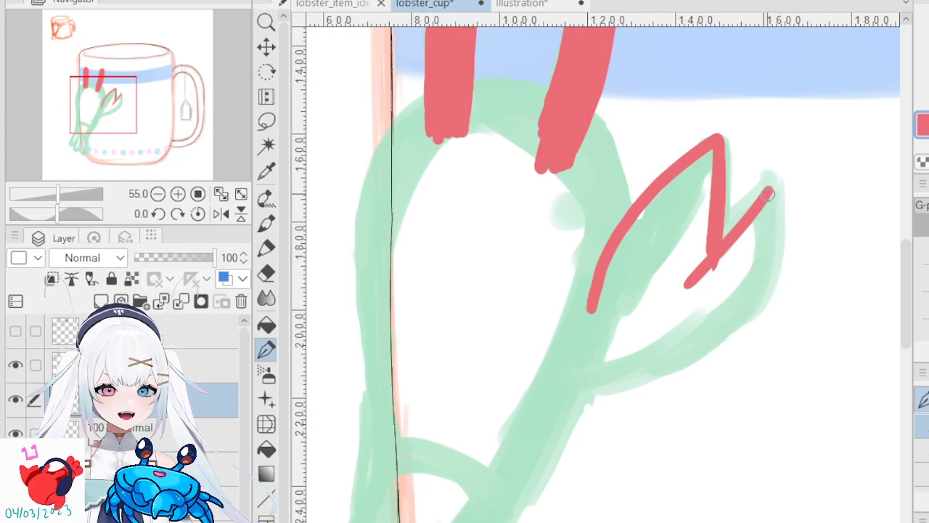
- Outline the right claw's outer edge down around its underside and close the shape at the lobster's body
mouse_move(768, 191)
mouse_down()
mouse_move(776, 249)
mouse_move(738, 355)
mouse_up()
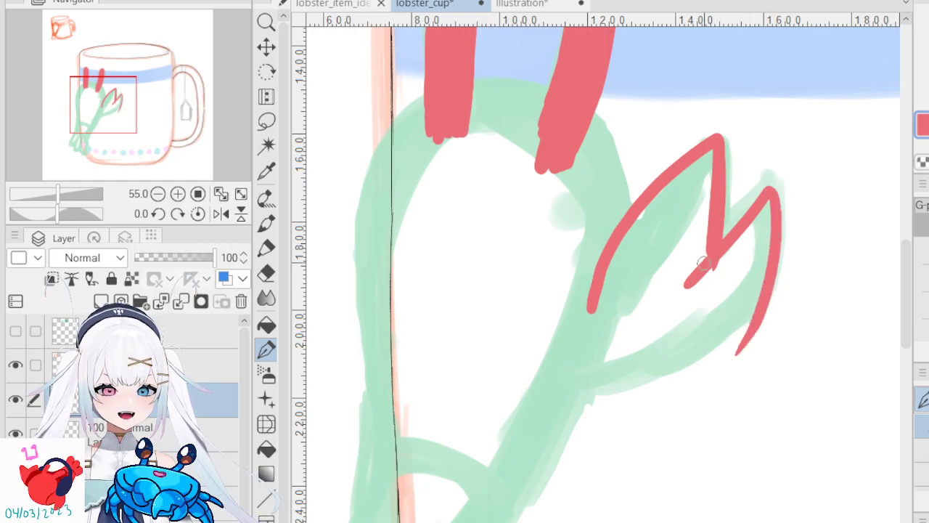
mouse_move(548, 389)
mouse_down()
mouse_move(648, 386)
mouse_move(692, 374)
mouse_move(740, 340)
mouse_up()
key(ctrl+z)
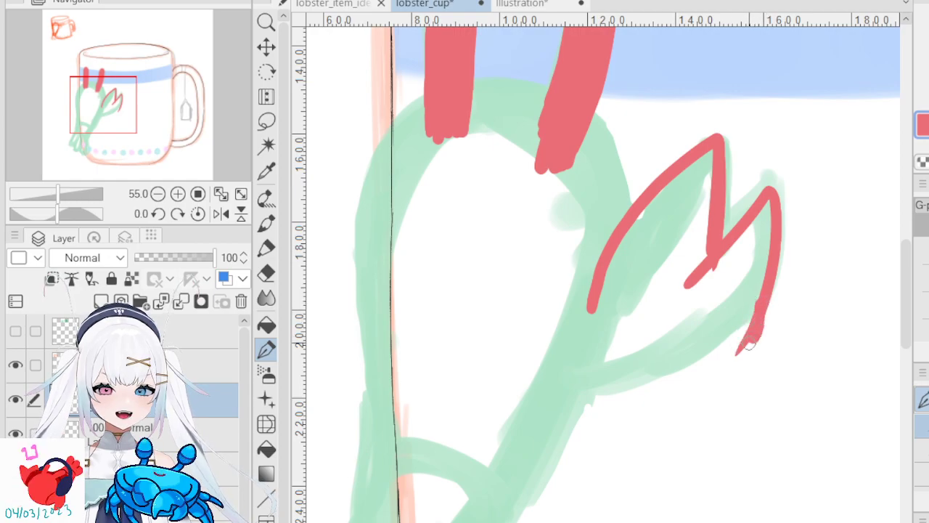
mouse_move(755, 319)
mouse_down()
mouse_move(728, 359)
mouse_move(703, 370)
mouse_move(663, 381)
mouse_move(598, 374)
mouse_move(558, 391)
mouse_move(651, 397)
mouse_move(718, 376)
mouse_move(745, 347)
mouse_move(758, 257)
mouse_up()
key(ctrl+z)
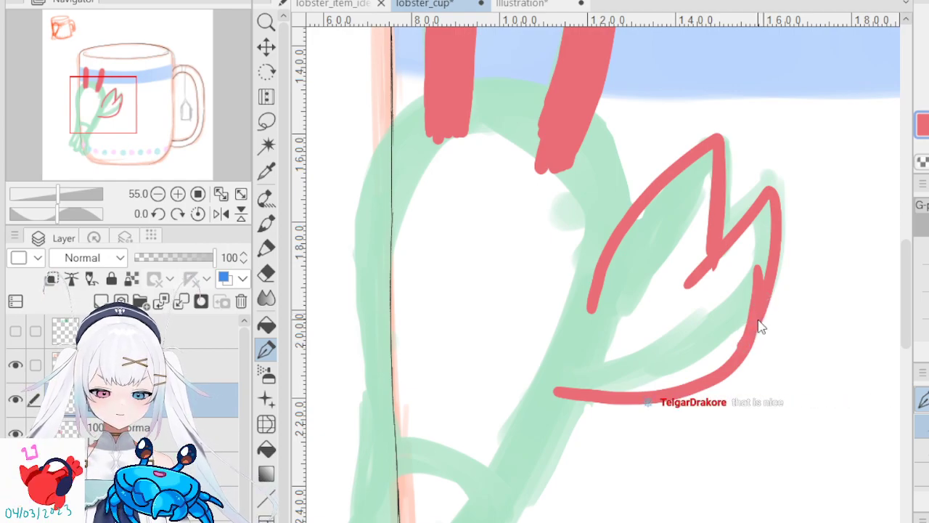
mouse_move(595, 322)
mouse_down()
mouse_move(549, 344)
mouse_move(551, 379)
mouse_move(549, 353)
mouse_move(552, 386)
mouse_move(588, 392)
mouse_move(553, 373)
mouse_move(554, 352)
mouse_move(593, 326)
mouse_move(572, 335)
mouse_up()
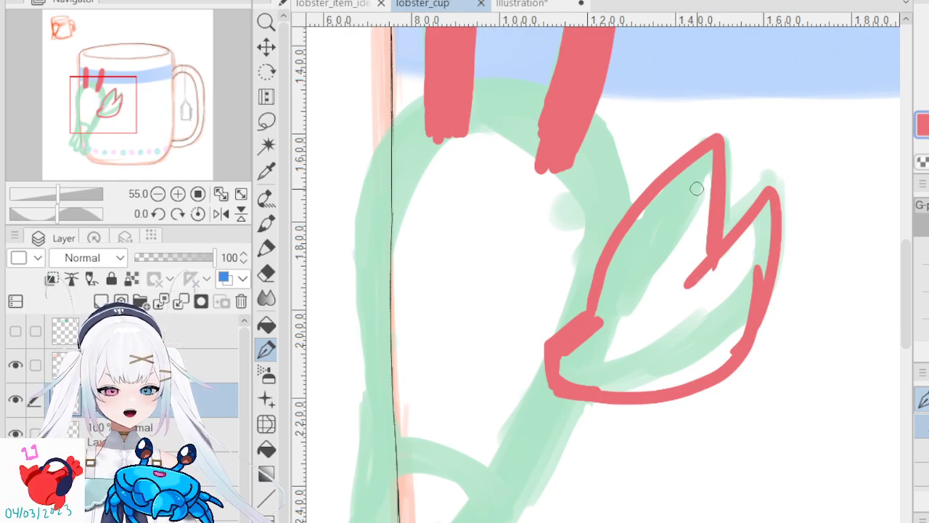
click(534, 6)
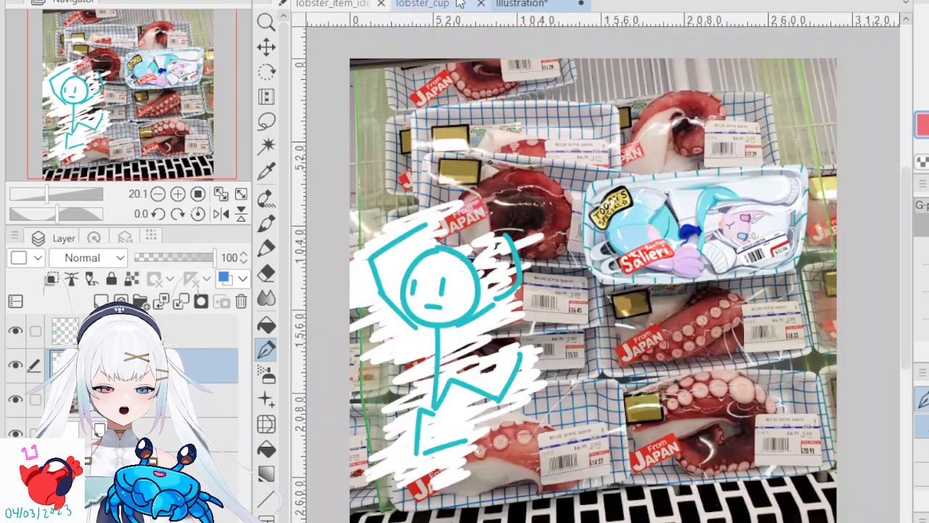
click(429, 5)
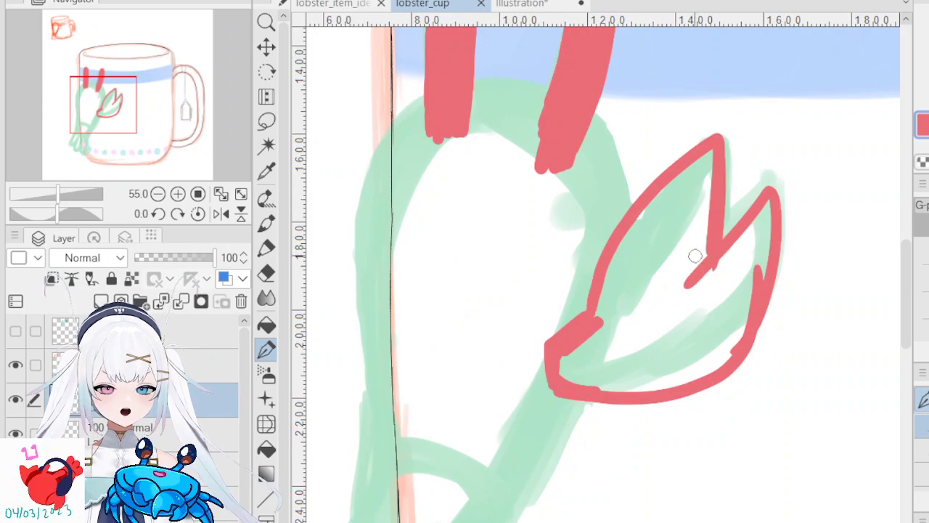
- Fill the whole right claw solid coral red, from the smaller pincer across to the base and upper pincer
mouse_move(737, 251)
mouse_down()
mouse_move(685, 299)
mouse_move(753, 232)
mouse_move(760, 220)
mouse_move(744, 234)
mouse_move(763, 204)
mouse_move(750, 267)
mouse_move(769, 201)
mouse_move(758, 262)
mouse_move(734, 250)
mouse_up()
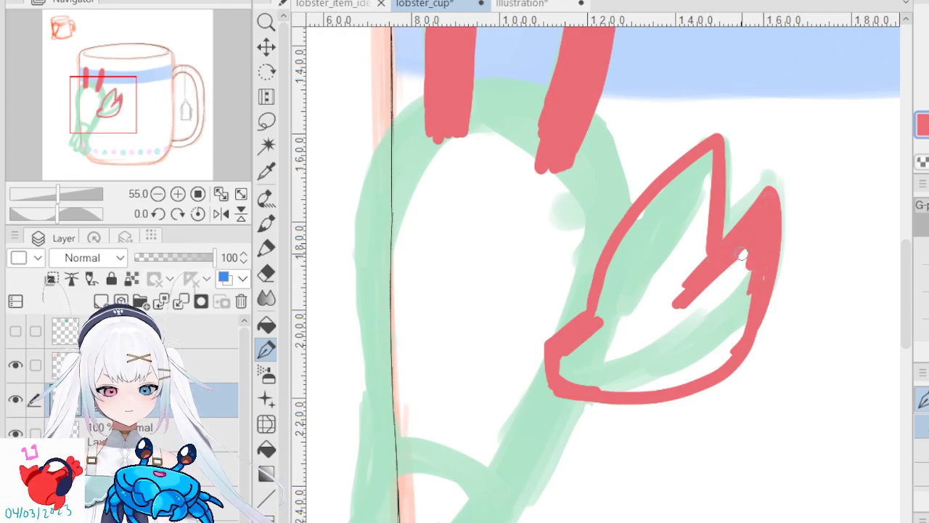
drag(759, 280, 722, 334)
mouse_move(746, 299)
mouse_down()
mouse_move(729, 336)
mouse_move(750, 307)
mouse_move(737, 343)
mouse_move(695, 372)
mouse_move(568, 370)
mouse_move(613, 392)
mouse_move(594, 380)
mouse_move(646, 389)
mouse_move(708, 370)
mouse_move(749, 244)
mouse_move(688, 331)
mouse_up()
drag(716, 281, 666, 328)
mouse_move(707, 271)
mouse_down()
mouse_move(735, 250)
mouse_move(707, 294)
mouse_move(720, 299)
mouse_move(705, 339)
mouse_move(740, 257)
mouse_move(711, 351)
mouse_move(705, 334)
mouse_move(704, 351)
mouse_move(678, 359)
mouse_move(682, 346)
mouse_move(689, 364)
mouse_move(643, 359)
mouse_up()
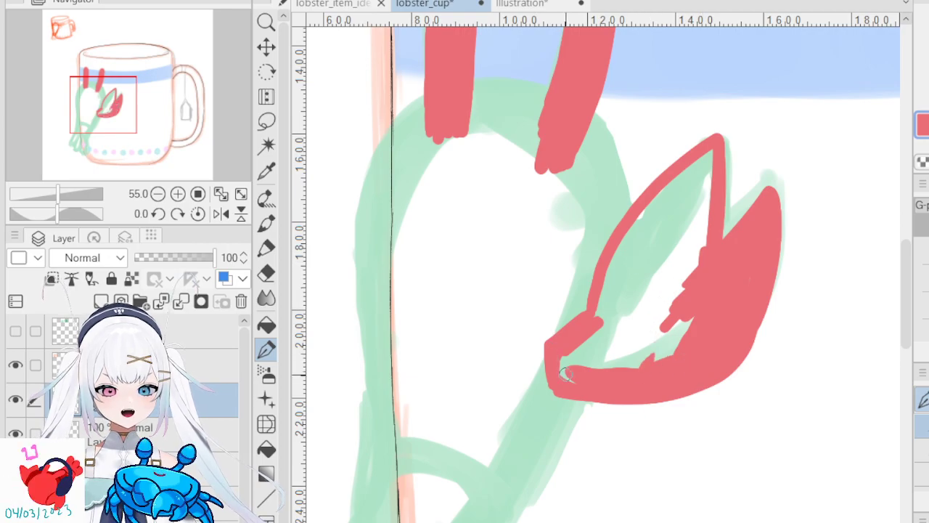
mouse_move(564, 380)
mouse_down()
mouse_move(559, 350)
mouse_move(580, 375)
mouse_move(591, 369)
mouse_move(592, 339)
mouse_move(600, 341)
mouse_move(602, 365)
mouse_move(659, 355)
mouse_move(620, 373)
mouse_move(708, 312)
mouse_move(656, 324)
mouse_move(609, 354)
mouse_move(606, 337)
mouse_move(660, 302)
mouse_move(620, 341)
mouse_move(605, 274)
mouse_move(612, 299)
mouse_move(630, 229)
mouse_move(621, 239)
mouse_move(711, 153)
mouse_move(695, 230)
mouse_move(712, 183)
mouse_move(701, 252)
mouse_move(707, 167)
mouse_move(684, 246)
mouse_move(703, 166)
mouse_move(657, 292)
mouse_move(685, 229)
mouse_move(677, 246)
mouse_move(718, 264)
mouse_move(687, 294)
mouse_move(672, 273)
mouse_move(649, 282)
mouse_move(635, 319)
mouse_move(646, 251)
mouse_move(642, 220)
mouse_move(634, 254)
mouse_move(638, 223)
mouse_move(661, 207)
mouse_move(646, 227)
mouse_move(686, 182)
mouse_move(652, 286)
mouse_up()
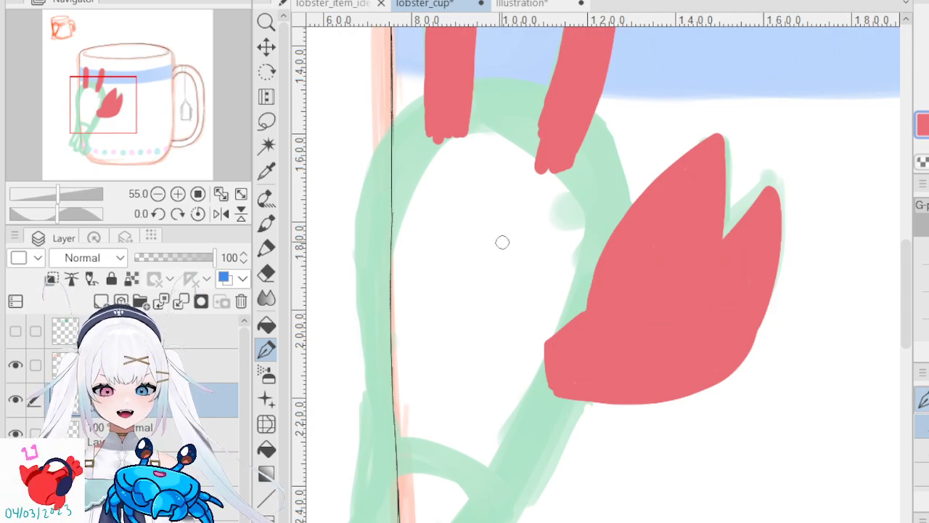
- Hide the layer with the right claw and select the layer directly below it
drag(482, 284, 539, 297)
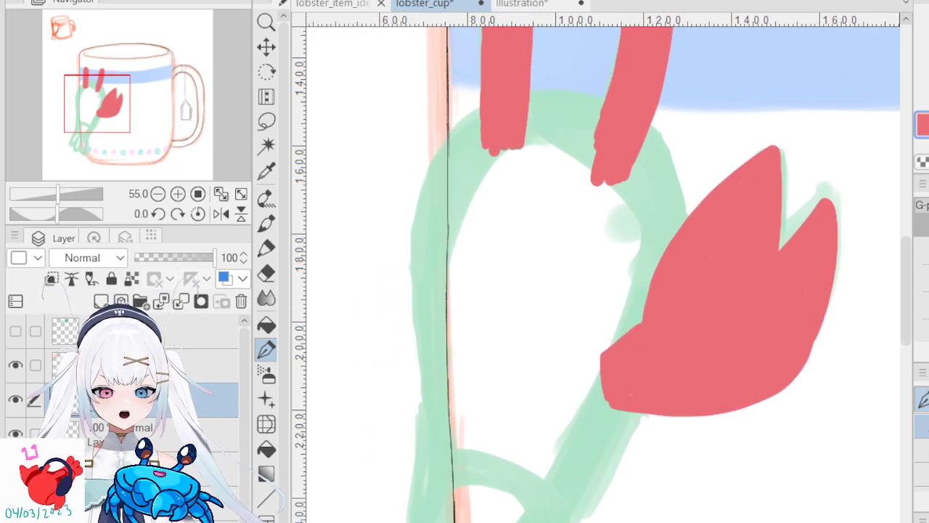
click(16, 400)
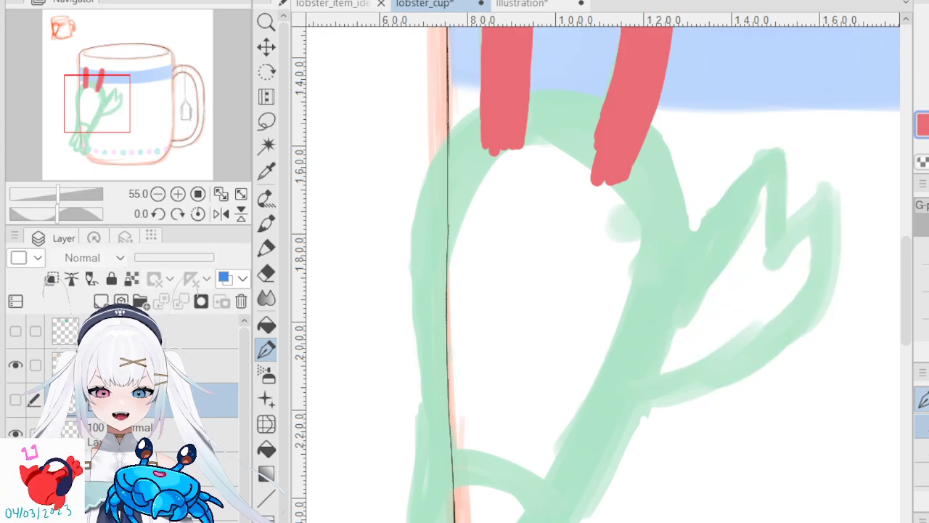
click(109, 434)
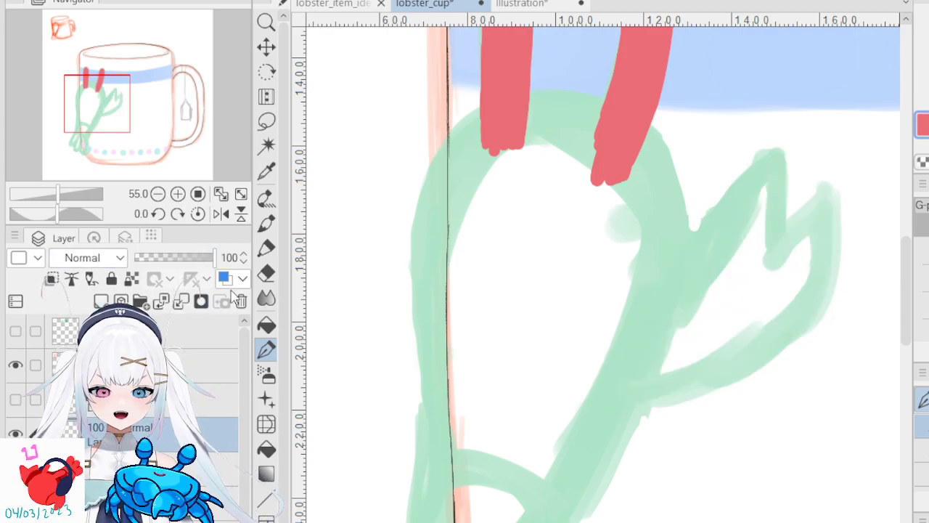
- Outline the rounded, overlapping lobes of the lobster's tail fan in coral red over the green sketch
drag(456, 303, 542, 132)
mouse_move(476, 337)
mouse_down()
mouse_move(475, 276)
mouse_move(515, 226)
mouse_move(552, 222)
mouse_move(490, 300)
mouse_move(483, 348)
mouse_move(537, 337)
mouse_move(589, 238)
mouse_move(560, 261)
mouse_move(524, 374)
mouse_move(605, 243)
mouse_up()
mouse_move(581, 332)
mouse_down()
mouse_move(578, 386)
mouse_move(601, 417)
mouse_move(618, 416)
mouse_move(632, 245)
mouse_move(668, 215)
mouse_move(640, 219)
mouse_move(671, 355)
mouse_move(665, 379)
mouse_move(632, 394)
mouse_move(603, 378)
mouse_up()
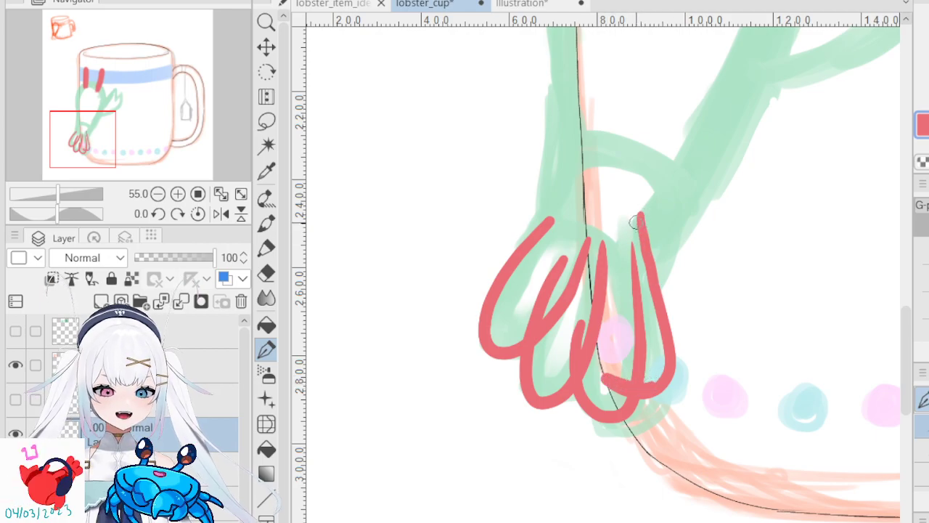
- Undo the last tail lobe outline, close the tail fan's upper edge and fill its middle and right lobes coral red
key(ctrl+z)
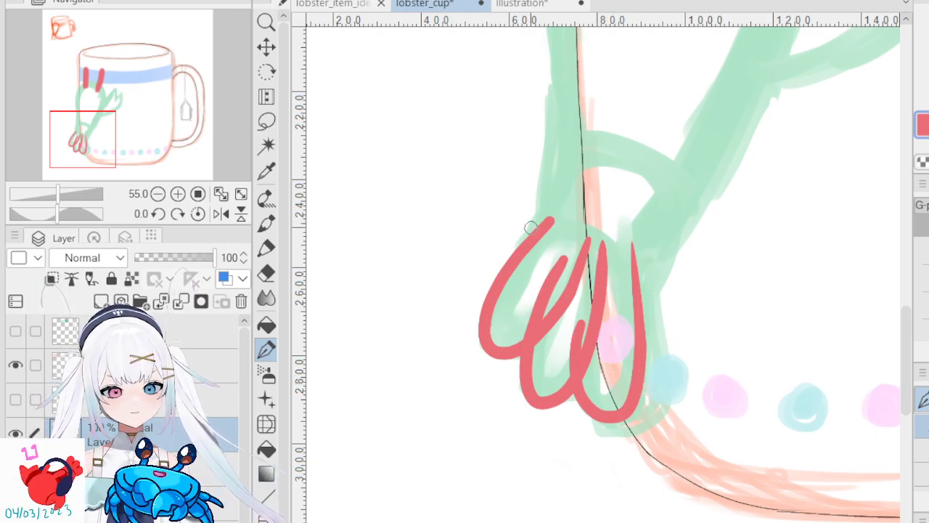
mouse_move(555, 225)
mouse_down()
mouse_move(583, 204)
mouse_move(571, 204)
mouse_move(553, 222)
mouse_move(576, 204)
mouse_move(606, 205)
mouse_move(591, 199)
mouse_move(629, 217)
mouse_move(619, 321)
mouse_move(585, 346)
mouse_up()
mouse_move(579, 289)
mouse_down()
mouse_move(546, 373)
mouse_move(544, 334)
mouse_move(536, 380)
mouse_move(562, 359)
mouse_move(539, 389)
mouse_move(571, 373)
mouse_move(551, 392)
mouse_move(573, 360)
mouse_move(549, 385)
mouse_move(540, 376)
mouse_move(541, 394)
mouse_move(606, 327)
mouse_move(592, 375)
mouse_move(599, 402)
mouse_move(597, 319)
mouse_move(600, 375)
mouse_move(619, 299)
mouse_move(609, 366)
mouse_move(602, 283)
mouse_move(610, 295)
mouse_move(614, 272)
mouse_move(615, 348)
mouse_move(627, 272)
mouse_move(622, 380)
mouse_move(620, 358)
mouse_move(600, 402)
mouse_move(618, 373)
mouse_move(621, 395)
mouse_move(631, 363)
mouse_move(612, 410)
mouse_up()
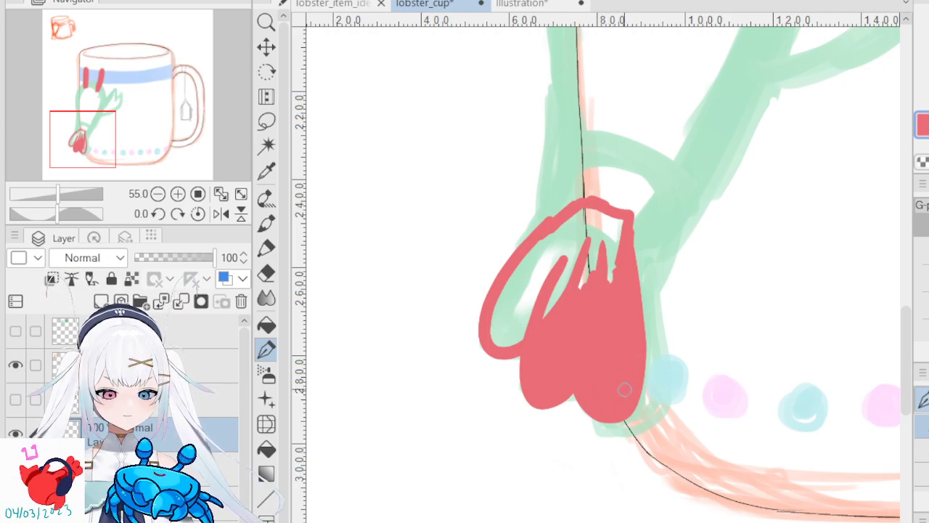
mouse_move(599, 295)
mouse_down()
mouse_move(589, 315)
mouse_move(592, 375)
mouse_move(557, 454)
mouse_up()
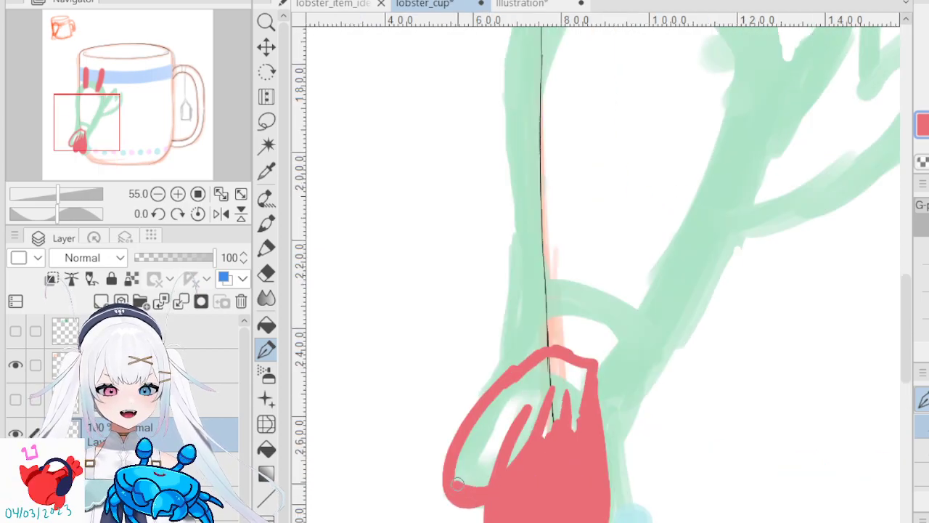
mouse_move(458, 472)
mouse_down()
mouse_move(467, 438)
mouse_move(461, 480)
mouse_move(480, 420)
mouse_move(531, 365)
mouse_move(485, 408)
mouse_up()
drag(508, 369, 558, 330)
key(ctrl+z)
key(ctrl+z)
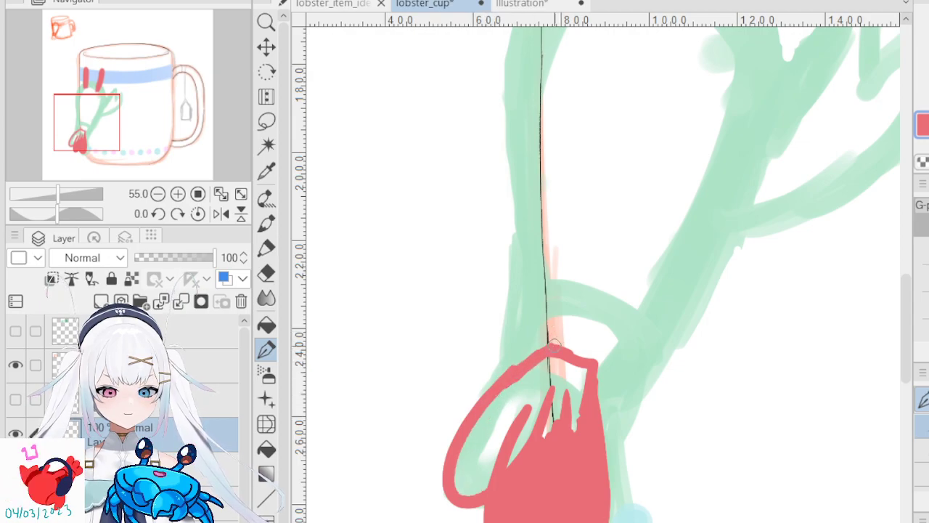
drag(524, 359, 556, 338)
key(ctrl+z)
- Extend the tail fan's upper edge to a rounded peak and fill the top and remaining left lobe coral red
drag(520, 363, 570, 335)
mouse_move(510, 375)
mouse_down()
mouse_move(572, 332)
mouse_move(557, 336)
mouse_move(583, 354)
mouse_move(570, 419)
mouse_move(580, 417)
mouse_move(567, 441)
mouse_move(543, 433)
mouse_move(570, 354)
mouse_move(515, 412)
mouse_move(558, 350)
mouse_move(491, 415)
mouse_move(550, 351)
mouse_move(494, 415)
mouse_move(539, 390)
mouse_move(519, 449)
mouse_up()
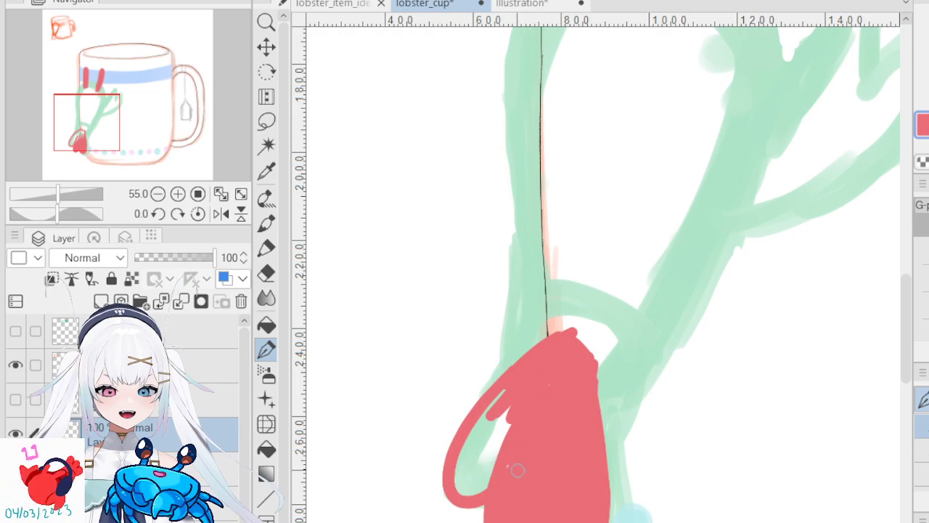
mouse_move(490, 479)
mouse_down()
mouse_move(474, 492)
mouse_move(471, 435)
mouse_move(507, 385)
mouse_move(481, 457)
mouse_move(493, 465)
mouse_move(502, 395)
mouse_move(503, 424)
mouse_up()
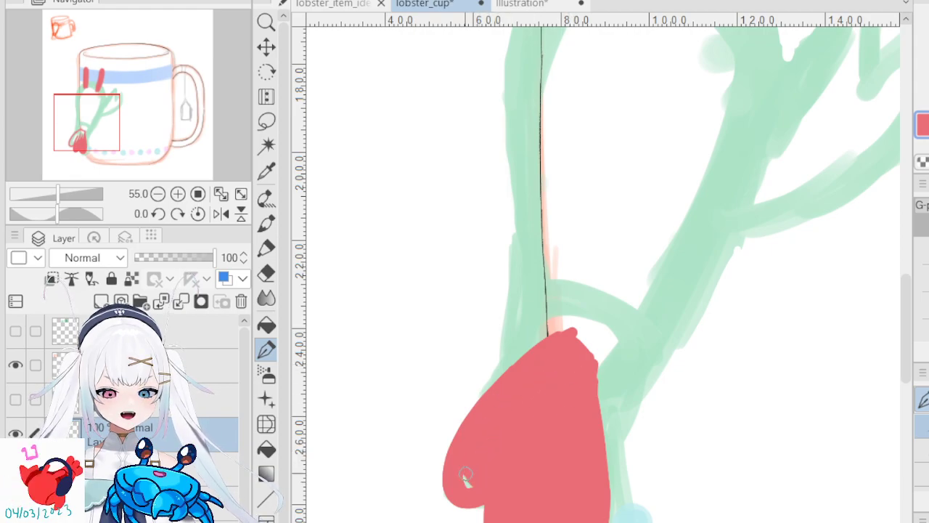
scroll(526, 443, down, 1)
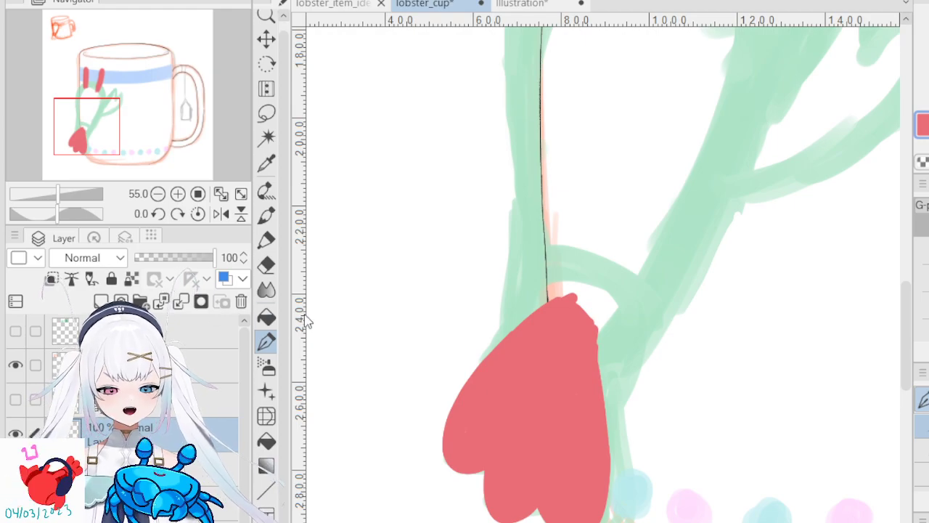
scroll(467, 276, down, 5)
scroll(508, 193, up, 2)
scroll(508, 194, up, 3)
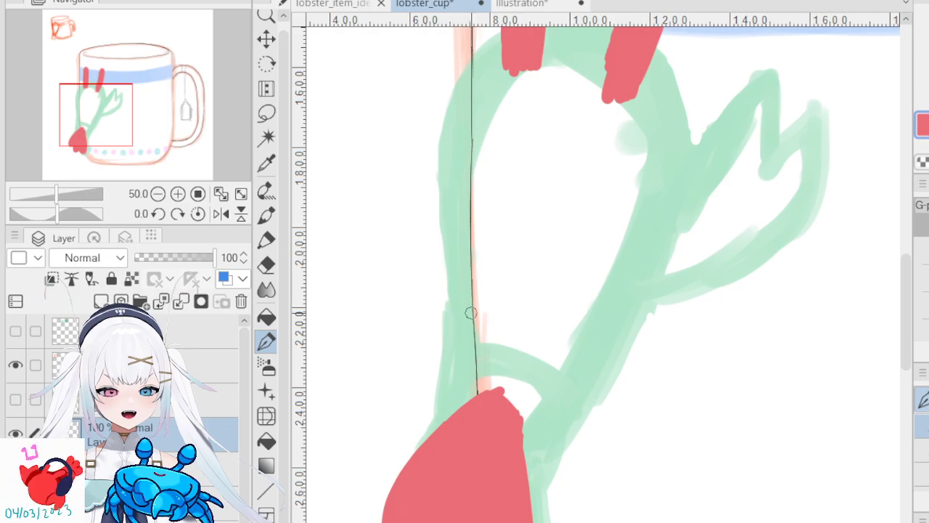
drag(458, 297, 452, 415)
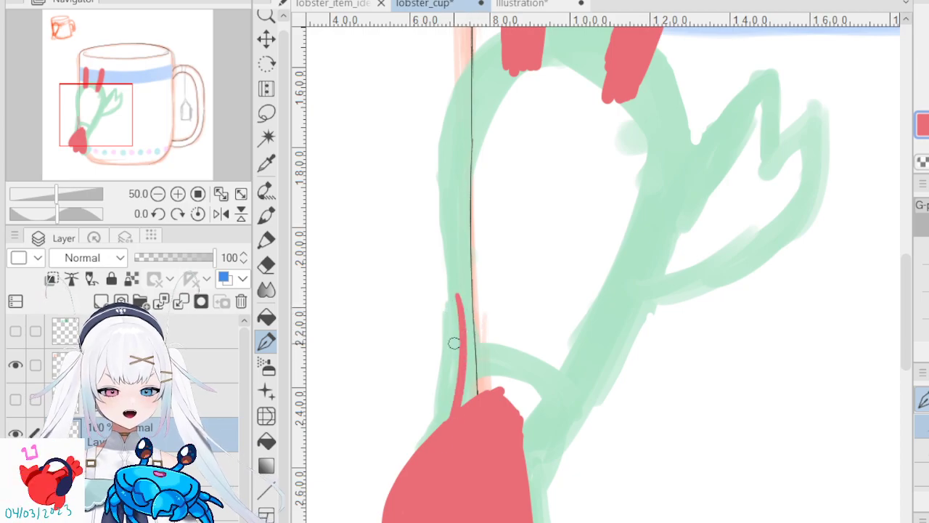
key(ctrl+z)
drag(450, 282, 419, 450)
key(ctrl+z)
drag(451, 284, 449, 407)
key(ctrl+z)
- Paint coral-red strokes up both sides of the lobster's lower body from the tail fan, following the green sketch
drag(450, 280, 414, 429)
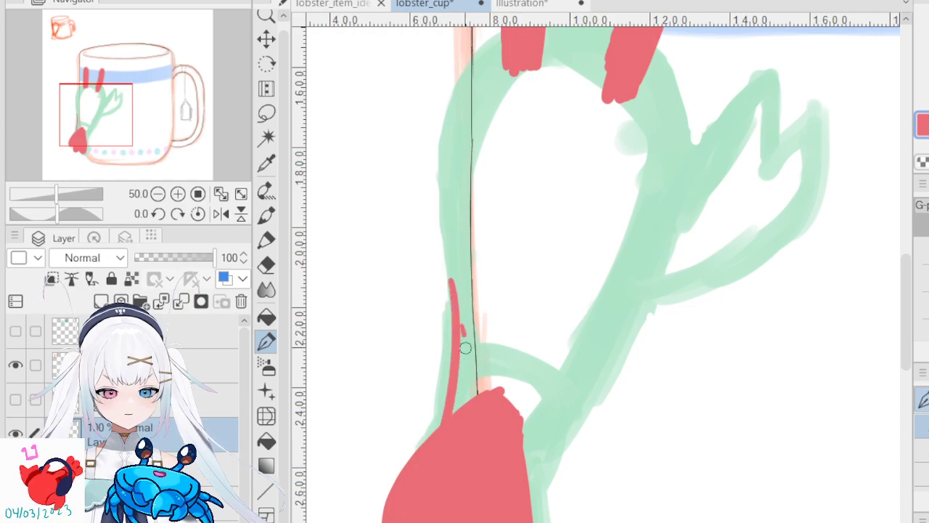
drag(460, 325, 453, 403)
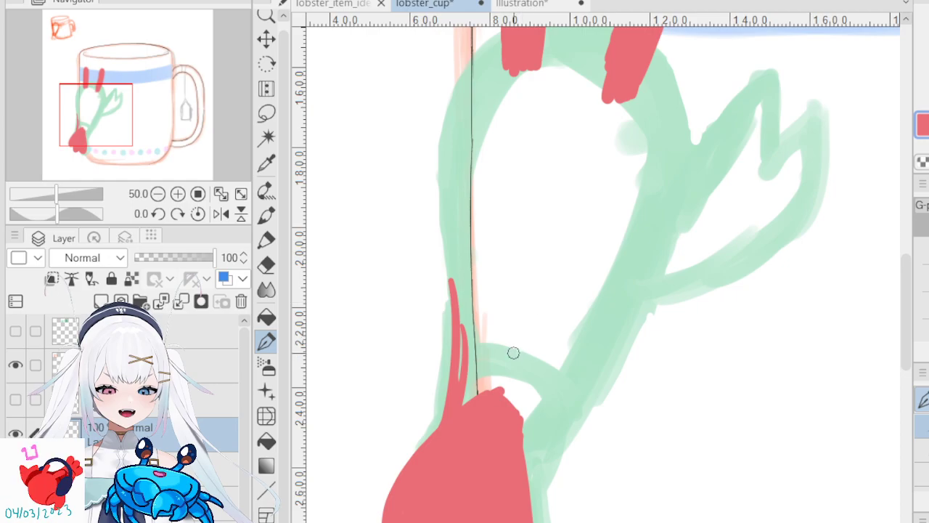
drag(516, 370, 517, 319)
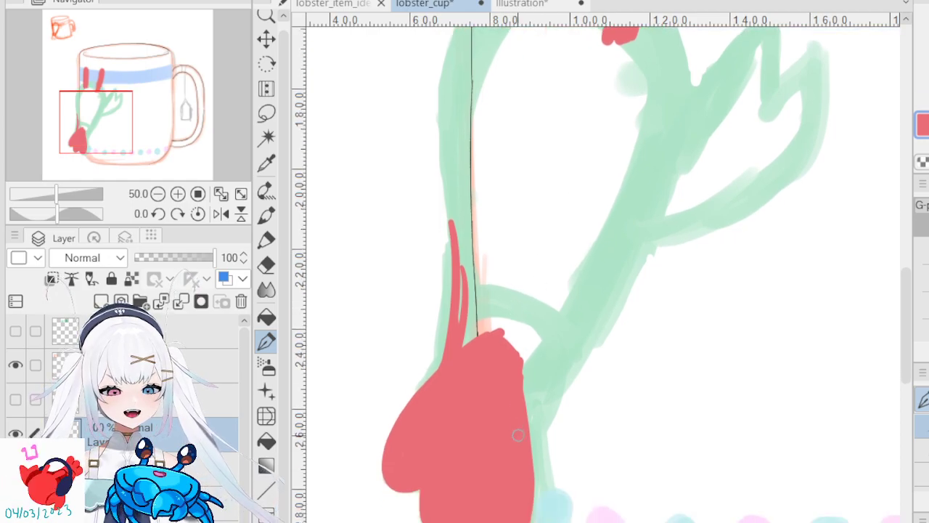
drag(528, 414, 539, 342)
drag(537, 429, 568, 323)
drag(558, 354, 611, 274)
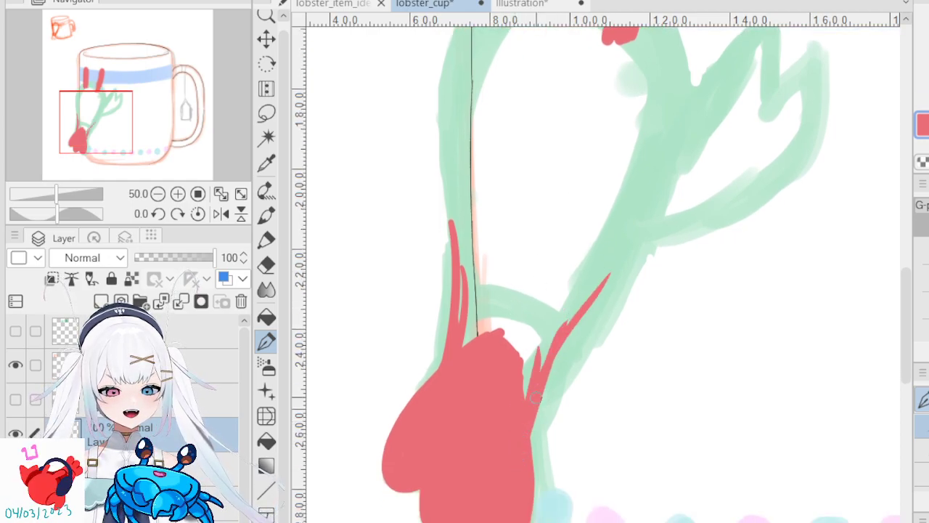
drag(546, 389, 626, 233)
mouse_move(600, 289)
mouse_down()
mouse_move(666, 187)
mouse_move(577, 331)
mouse_up()
drag(657, 216, 546, 390)
drag(620, 253, 570, 338)
mouse_move(535, 429)
mouse_down()
mouse_move(562, 350)
mouse_move(528, 468)
mouse_up()
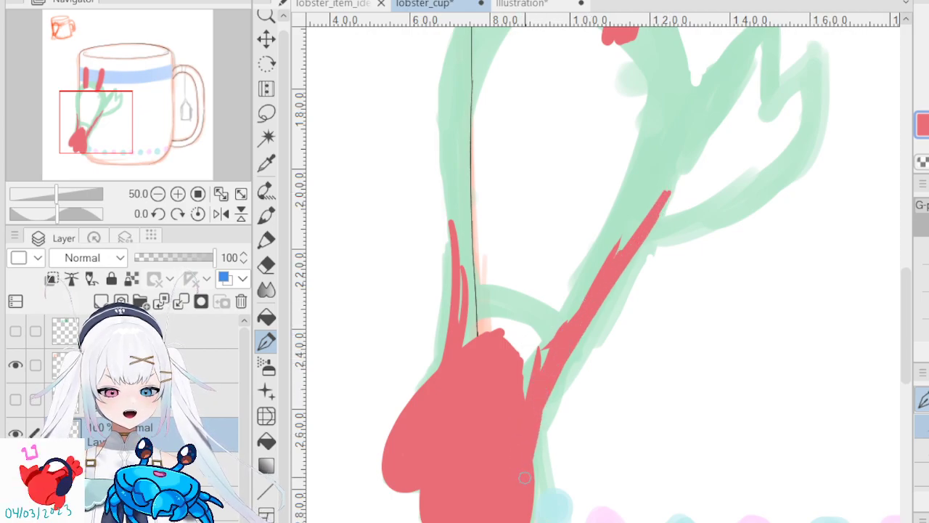
- With the canvas rotated to 30 degrees, outline the body's left side and the head's curve across to the right eye stalk
scroll(528, 407, down, 3)
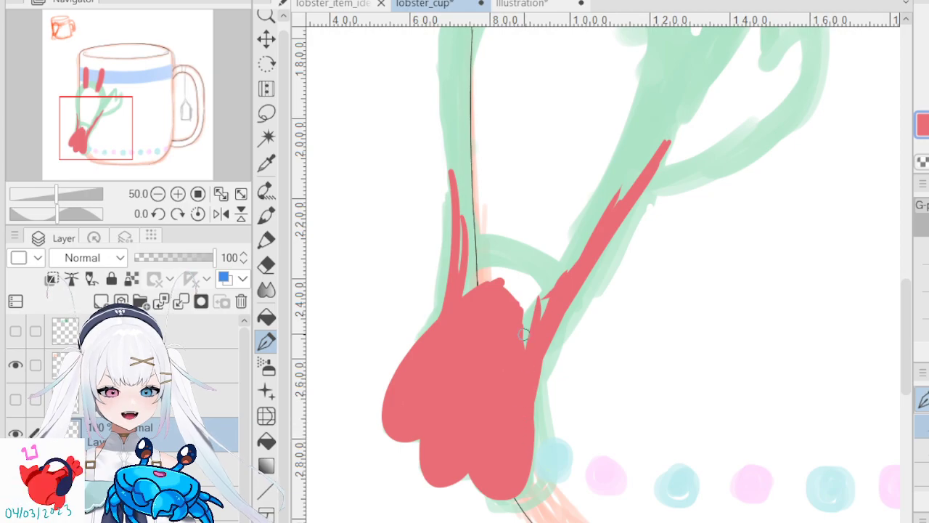
scroll(527, 305, up, 9)
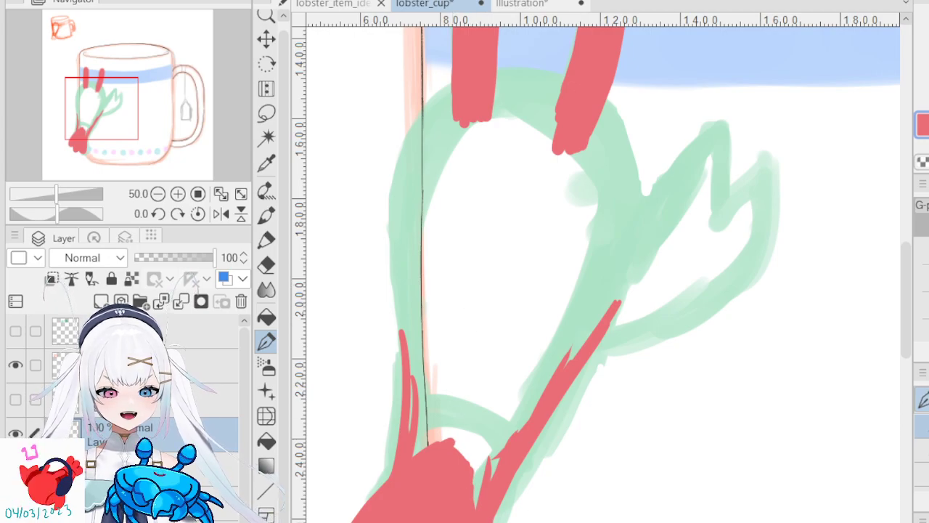
key(asciicircum)
key(asciicircum)
key(asciicircum)
key(asciicircum)
key(asciicircum)
key(asciicircum)
mouse_move(463, 205)
mouse_down()
mouse_move(477, 242)
mouse_move(431, 329)
mouse_up()
mouse_move(342, 388)
mouse_down()
mouse_move(378, 367)
mouse_move(373, 360)
mouse_move(430, 252)
mouse_up()
mouse_move(400, 300)
mouse_down()
mouse_move(455, 185)
mouse_move(490, 144)
mouse_move(560, 115)
mouse_move(626, 169)
mouse_up()
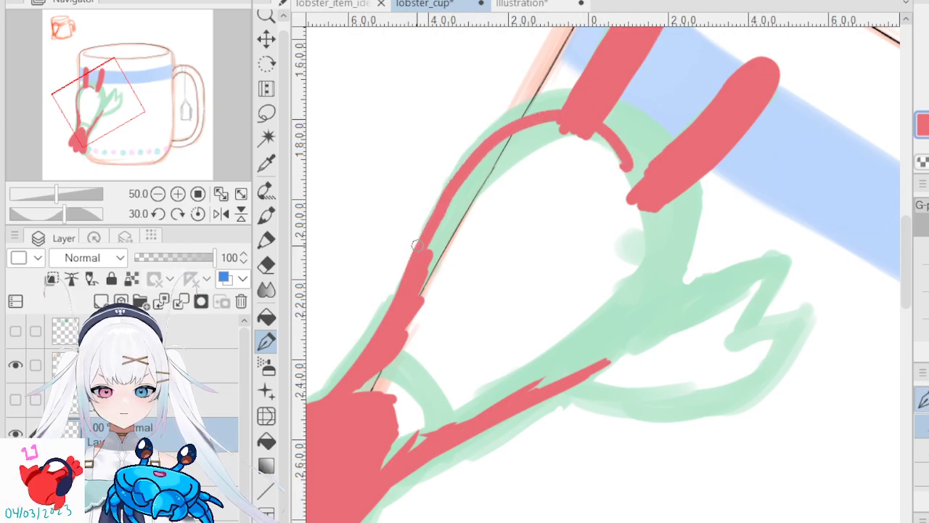
- Thicken the outline along the body's left side and around the head, adding strokes between and below the eye stalks
drag(418, 253, 463, 170)
drag(406, 269, 424, 225)
key(ctrl+z)
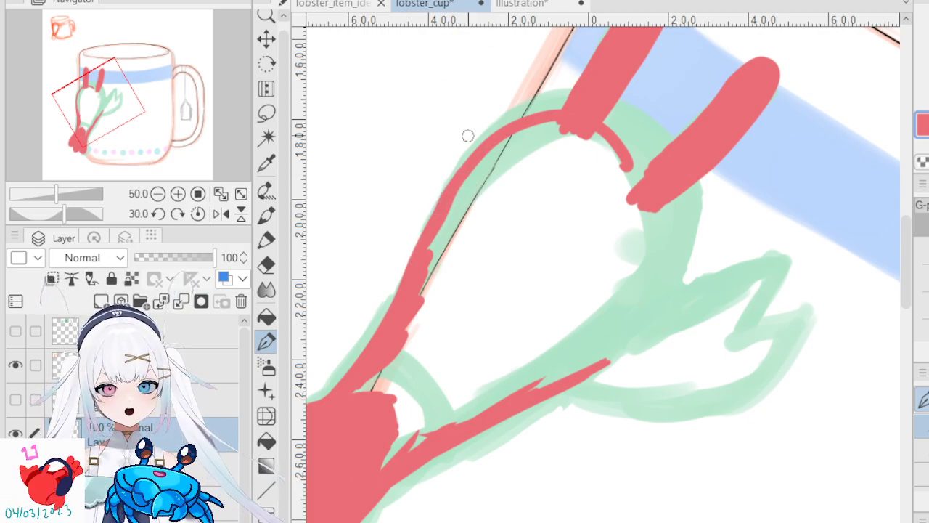
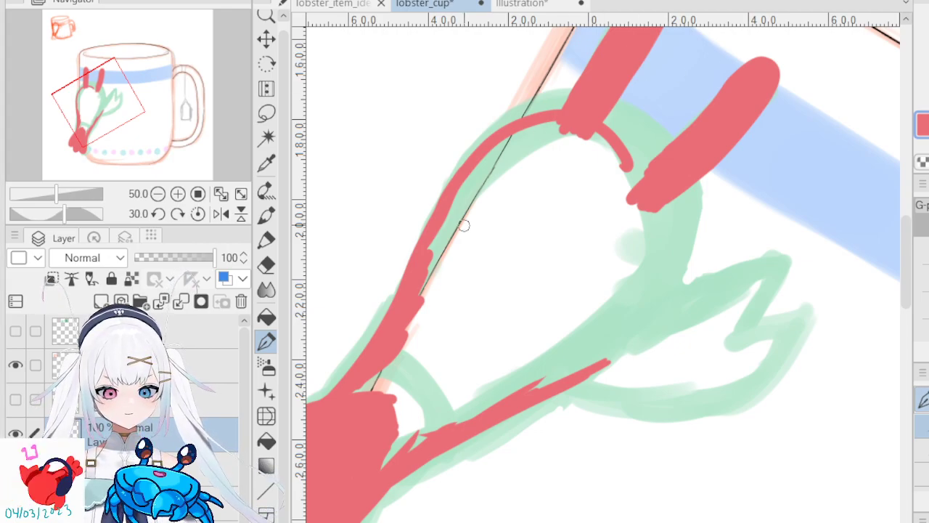
scroll(469, 255, up, 3)
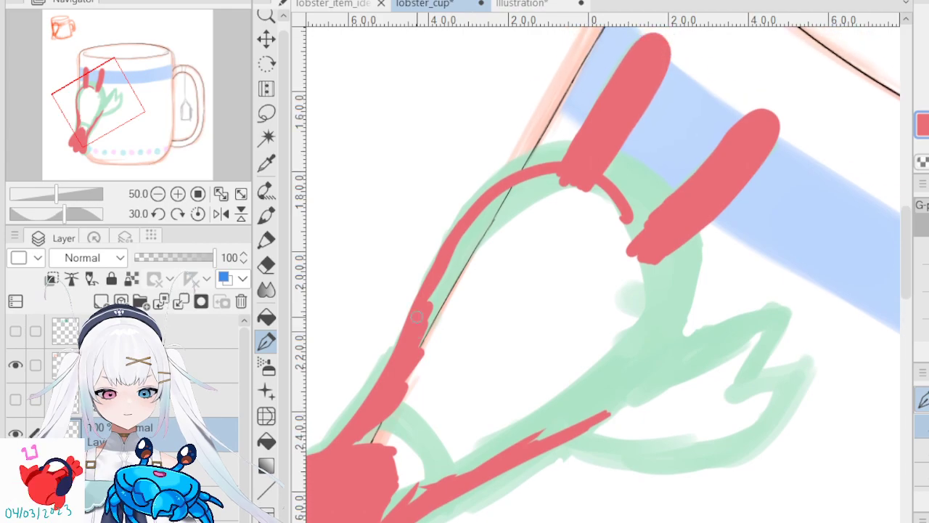
mouse_move(421, 314)
mouse_down()
mouse_move(480, 199)
mouse_move(531, 169)
mouse_move(599, 169)
mouse_move(639, 228)
mouse_up()
mouse_move(468, 213)
mouse_down()
mouse_move(531, 159)
mouse_move(573, 152)
mouse_move(629, 173)
mouse_up()
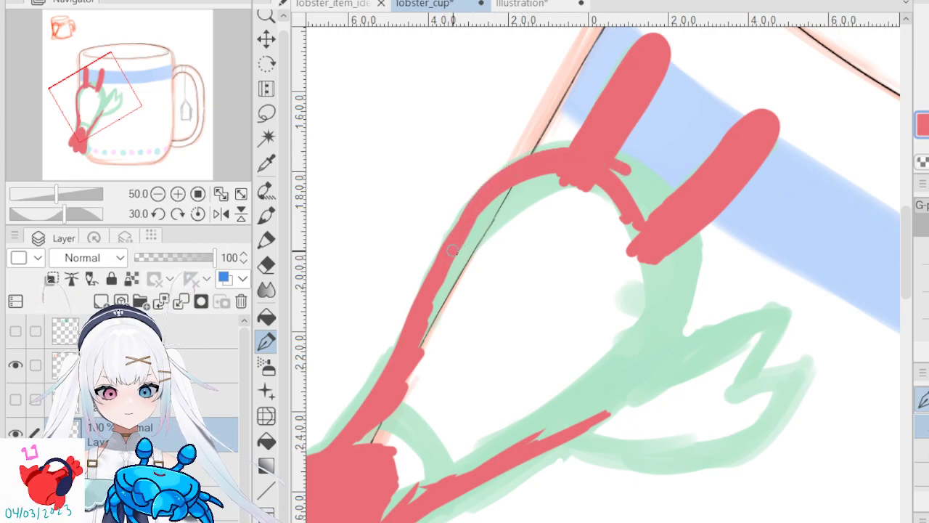
mouse_move(501, 180)
mouse_down()
mouse_move(582, 151)
mouse_move(626, 164)
mouse_move(657, 208)
mouse_move(645, 309)
mouse_up()
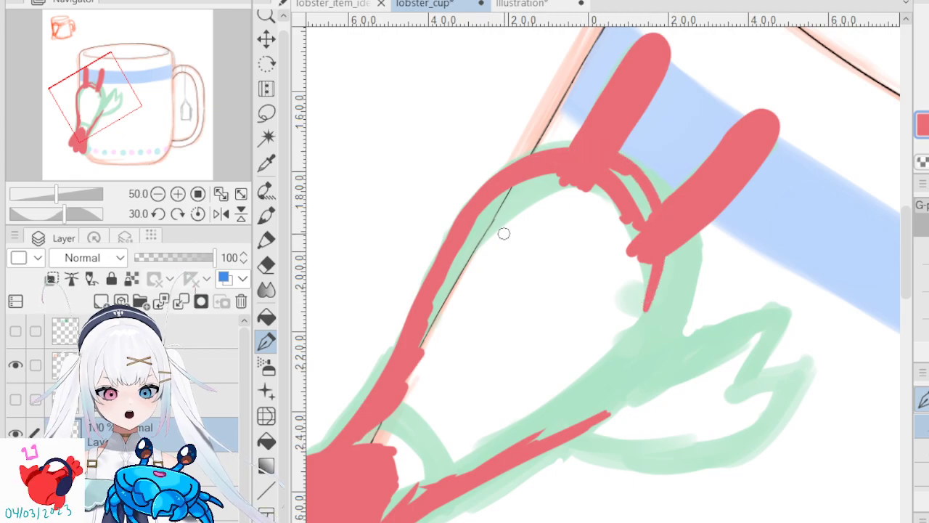
- Start filling the lower body above the tail coral red and add strokes down the head's right side below the eye stalk
drag(412, 388, 360, 438)
mouse_move(426, 405)
mouse_down()
mouse_move(362, 476)
mouse_move(375, 484)
mouse_move(478, 443)
mouse_move(379, 516)
mouse_move(442, 464)
mouse_move(534, 418)
mouse_up()
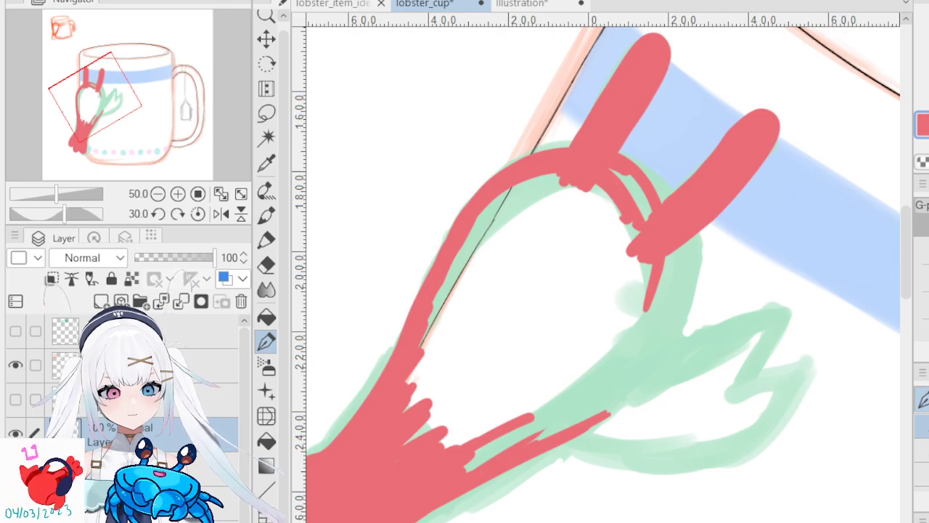
drag(599, 298, 637, 236)
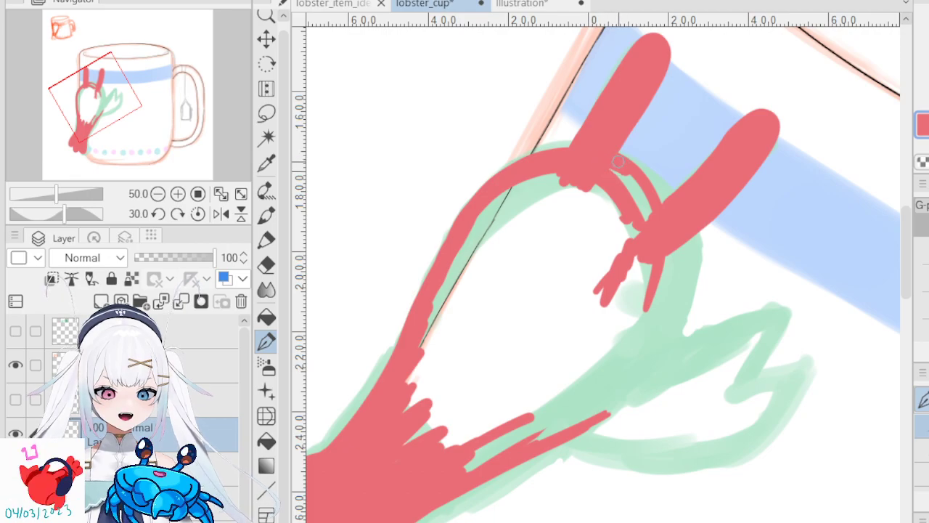
drag(665, 230, 644, 318)
mouse_move(603, 152)
mouse_down()
mouse_move(639, 171)
mouse_move(675, 263)
mouse_move(639, 356)
mouse_up()
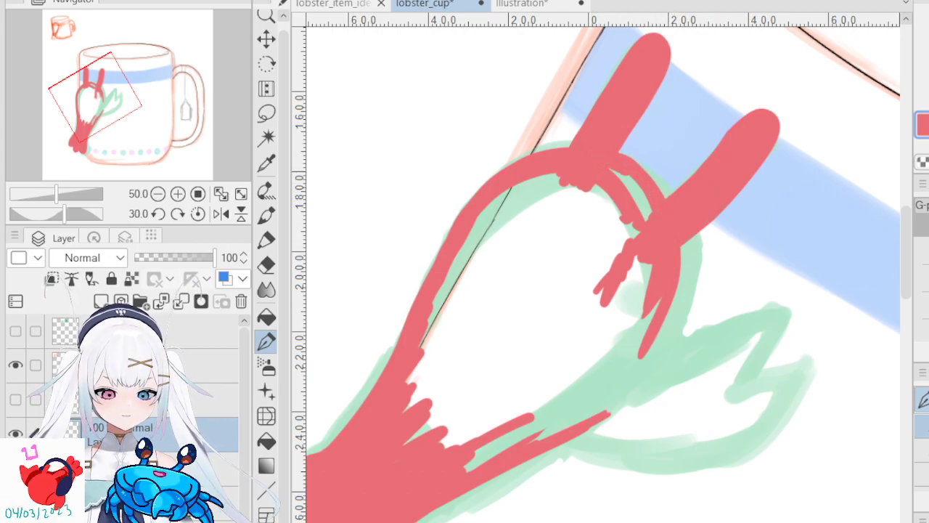
- With the canvas rotated to -95 degrees, outline the head's outer curve from between the eye stalks around its right side
key(minus)
key(minus)
key(minus)
key(minus)
key(minus)
key(minus)
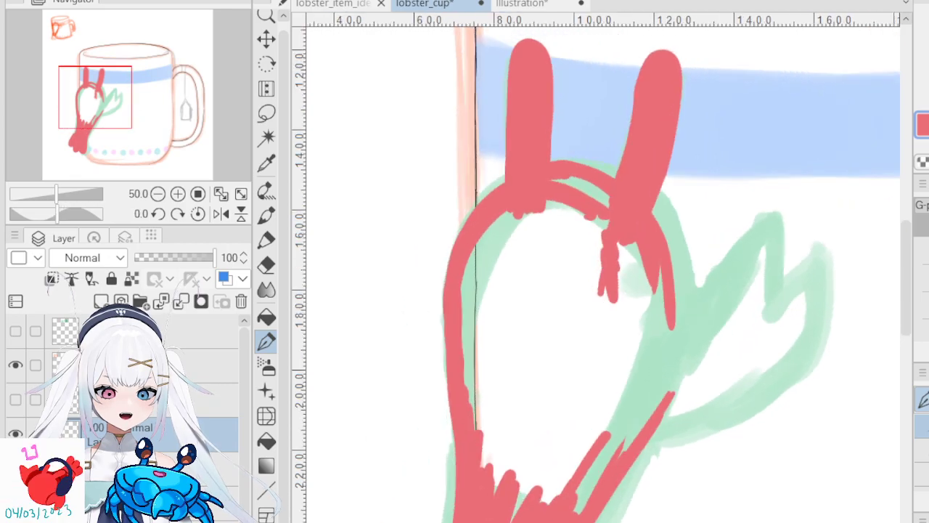
key(minus)
key(minus)
key(minus)
key(minus)
key(minus)
key(minus)
key(minus)
key(minus)
key(minus)
key(minus)
key(minus)
key(minus)
key(minus)
key(minus)
key(minus)
key(minus)
key(minus)
key(minus)
key(minus)
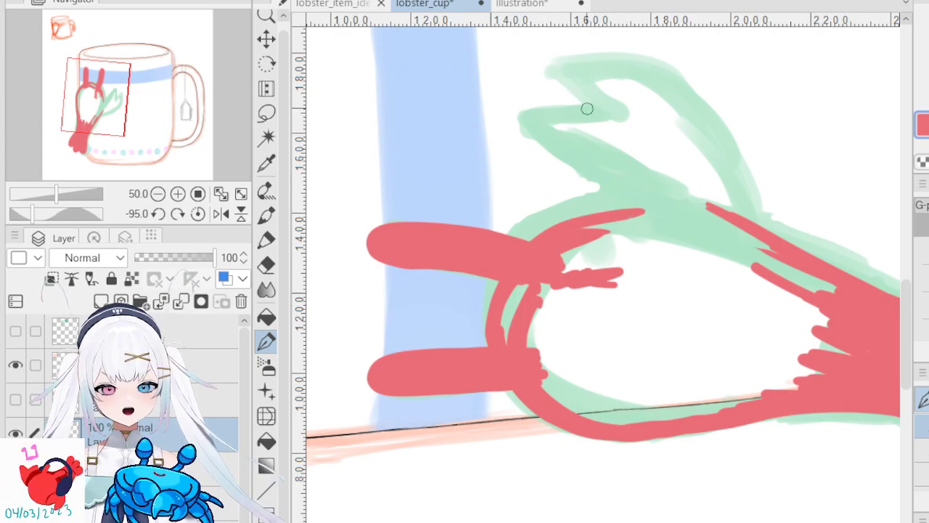
mouse_move(497, 354)
mouse_down()
mouse_move(489, 284)
mouse_move(516, 229)
mouse_move(560, 201)
mouse_move(643, 197)
mouse_move(666, 181)
mouse_up()
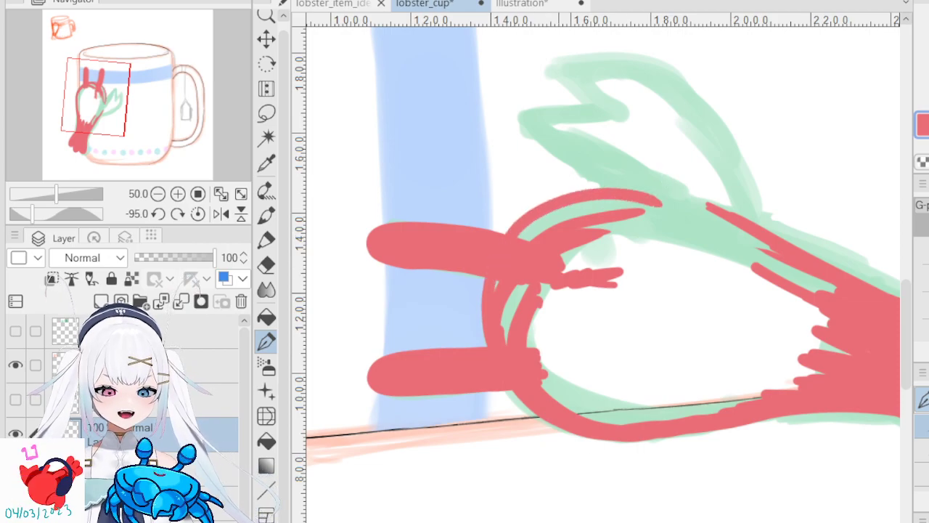
- Take the coral-red eye stalks out of view and connect the head's right outline to the lower body's edge
key(minus)
key(minus)
key(minus)
key(minus)
key(minus)
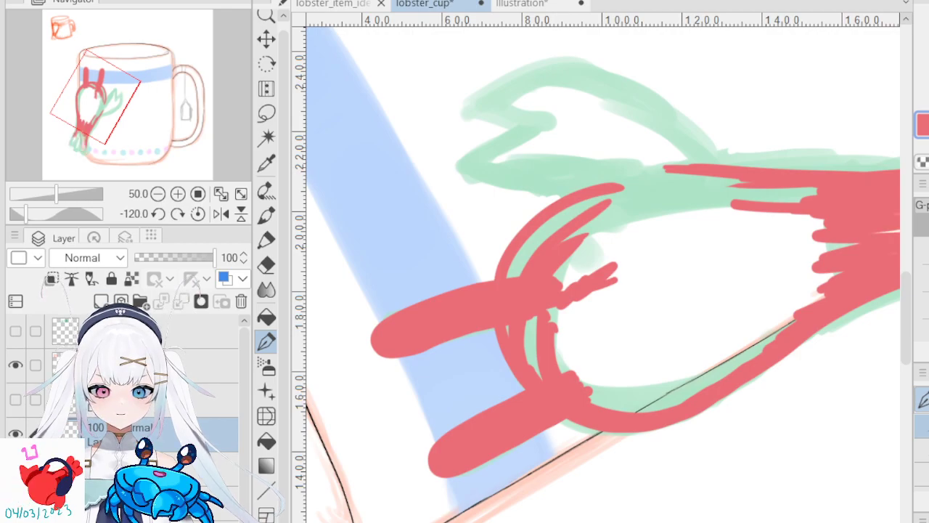
key(ctrl+z)
key(ctrl+z)
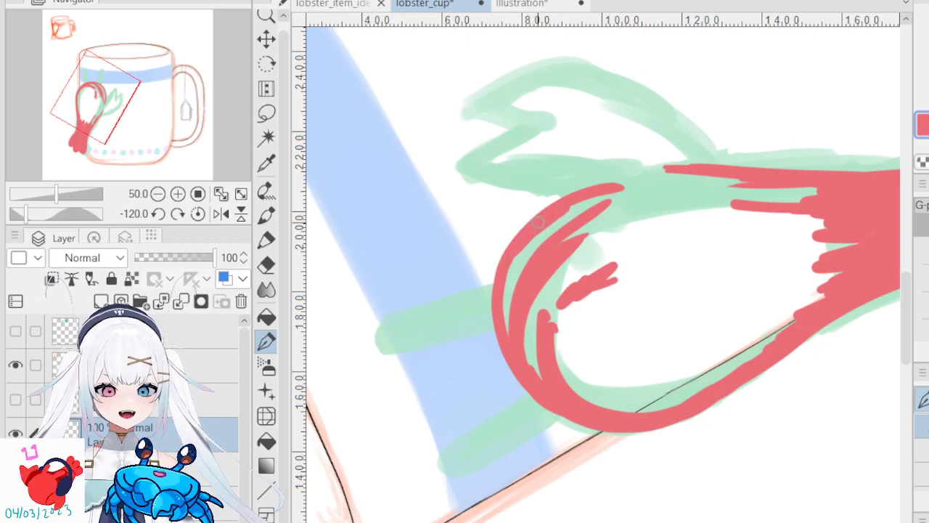
drag(626, 180, 703, 183)
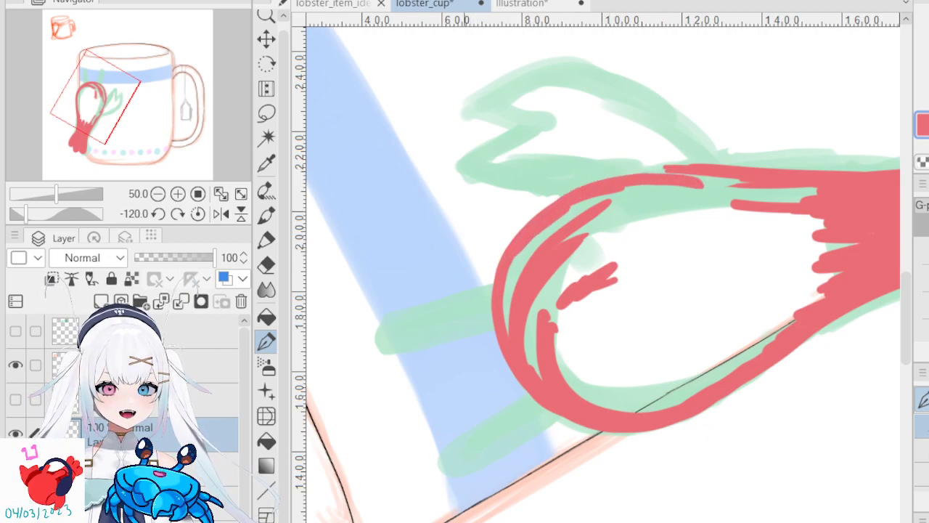
- With the canvas rotated to -155 degrees, thicken and smooth the body's right outline where it runs past the claw
key(minus)
key(minus)
key(minus)
key(minus)
key(minus)
key(minus)
key(minus)
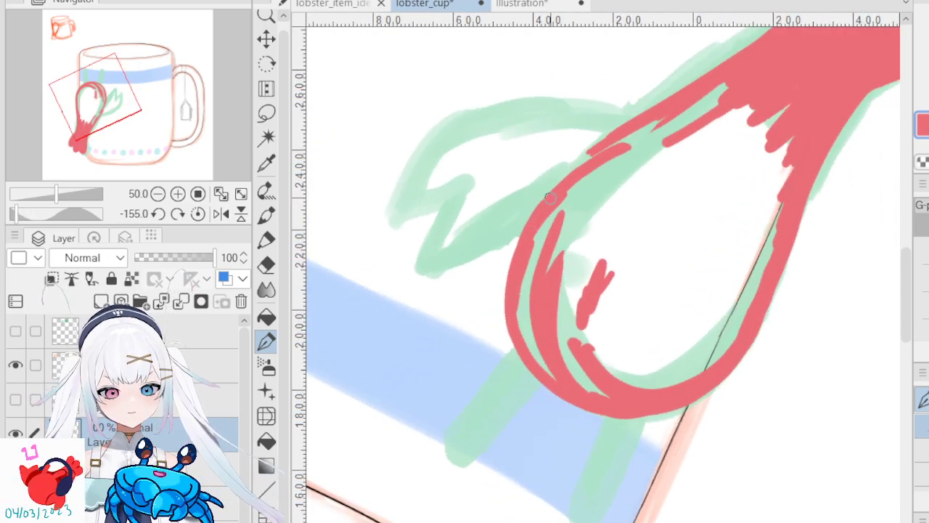
mouse_move(592, 161)
mouse_down()
mouse_move(722, 91)
mouse_move(655, 129)
mouse_up()
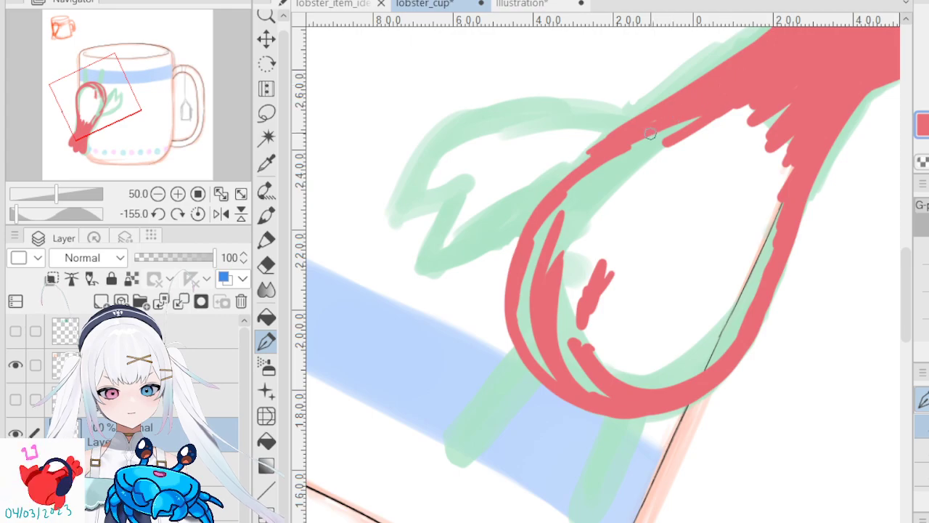
drag(586, 159, 523, 269)
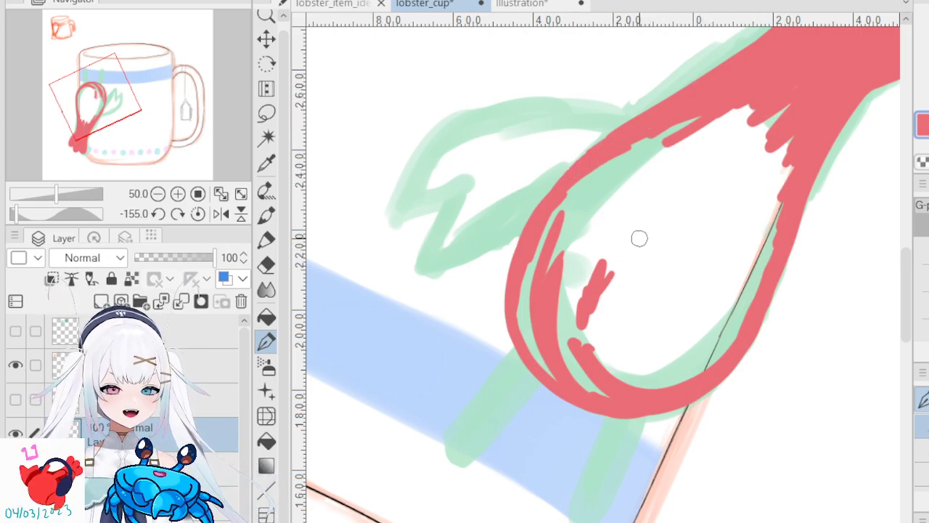
- Enlarge the brush and fill the whole interior of the lobster's body and head solid coral red
ctrl+alt+drag(624, 268, 651, 264)
mouse_move(755, 127)
mouse_down()
mouse_move(764, 94)
mouse_move(602, 208)
mouse_move(631, 182)
mouse_up()
mouse_move(621, 169)
mouse_down()
mouse_move(573, 221)
mouse_move(583, 240)
mouse_move(565, 217)
mouse_move(591, 302)
mouse_move(589, 245)
mouse_move(560, 316)
mouse_move(573, 331)
mouse_move(565, 256)
mouse_move(564, 330)
mouse_move(557, 267)
mouse_move(543, 284)
mouse_move(554, 302)
mouse_move(539, 297)
mouse_move(560, 364)
mouse_move(614, 375)
mouse_move(615, 384)
mouse_move(654, 341)
mouse_move(602, 329)
mouse_move(626, 250)
mouse_move(596, 323)
mouse_move(715, 165)
mouse_move(689, 224)
mouse_move(783, 103)
mouse_move(721, 209)
mouse_move(730, 212)
mouse_move(762, 156)
mouse_move(751, 217)
mouse_move(780, 149)
mouse_move(738, 269)
mouse_move(748, 259)
mouse_move(760, 228)
mouse_move(712, 328)
mouse_move(647, 372)
mouse_move(707, 351)
mouse_move(718, 250)
mouse_move(664, 307)
mouse_up()
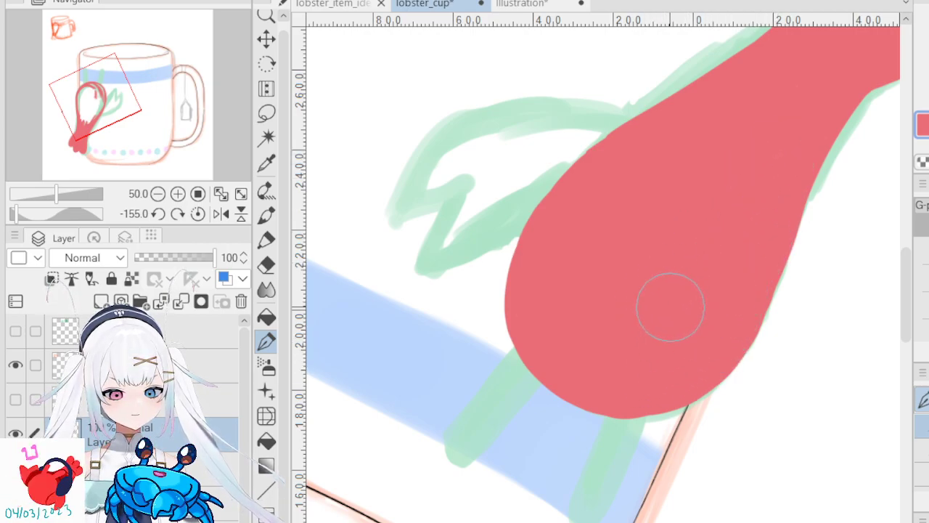
- Reset the canvas rotation to 0 and show the lobster's claw and eye stalk layers again
drag(676, 218, 679, 284)
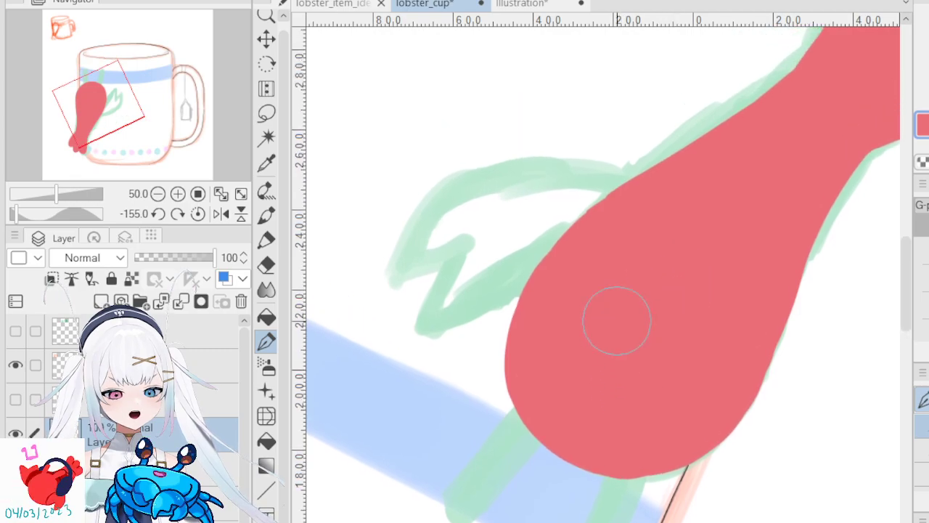
click(198, 214)
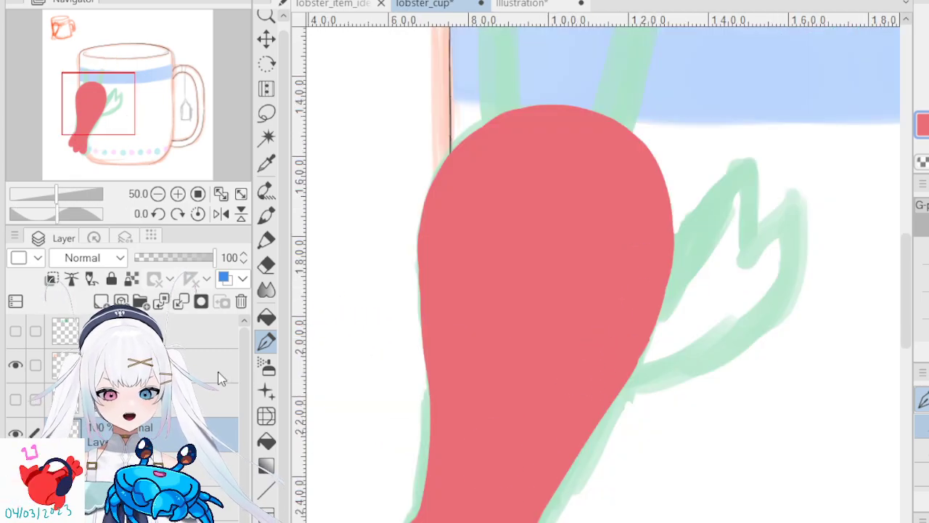
click(15, 468)
click(15, 400)
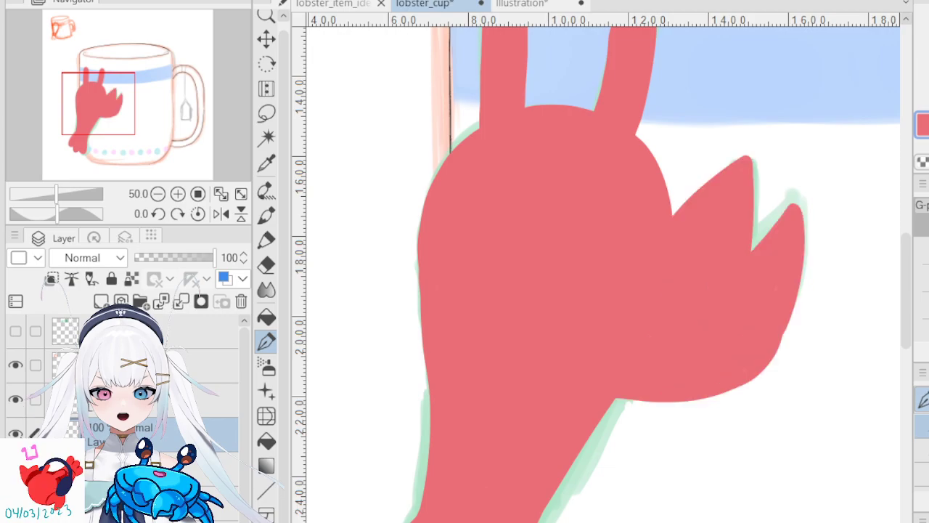
- Examine the assembled coral-red lobster against the whole mug at several zoom levels
scroll(577, 249, down, 4)
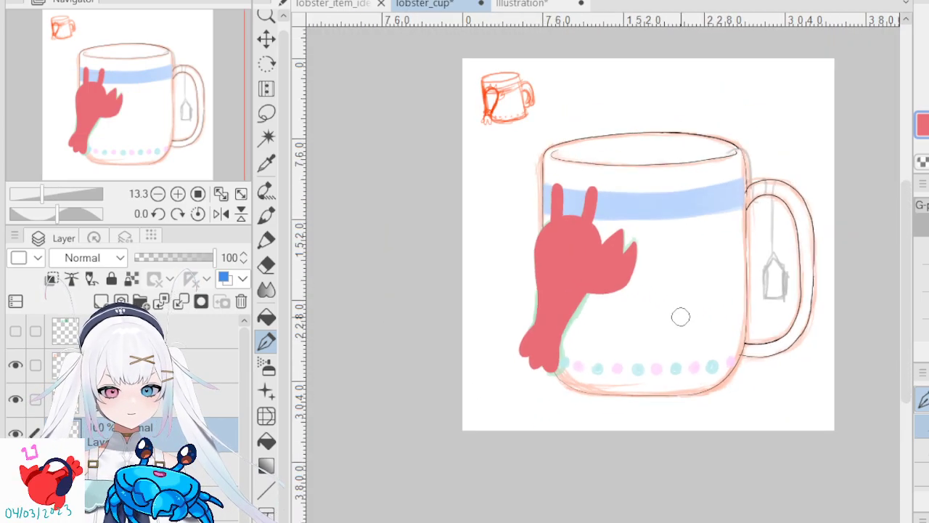
scroll(701, 284, up, 2)
scroll(362, 255, up, 1)
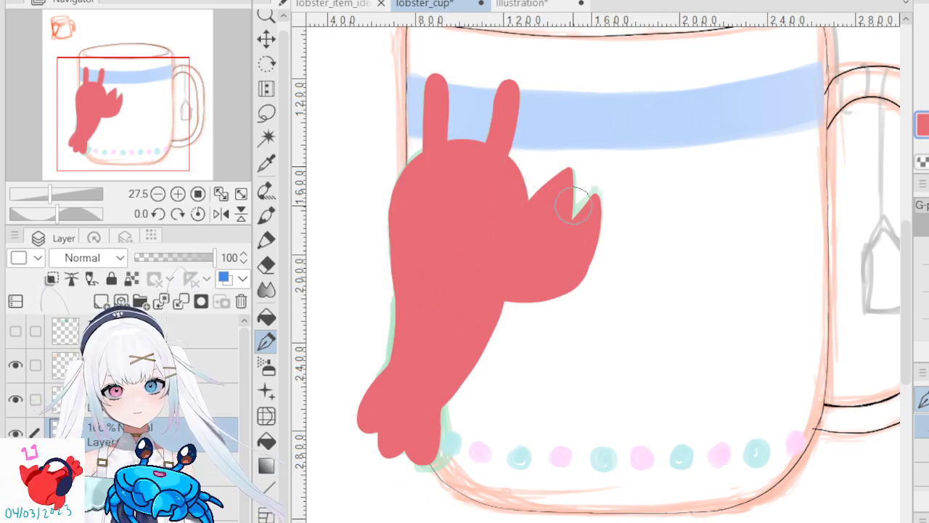
scroll(549, 233, down, 4)
scroll(552, 239, up, 2)
scroll(575, 214, down, 6)
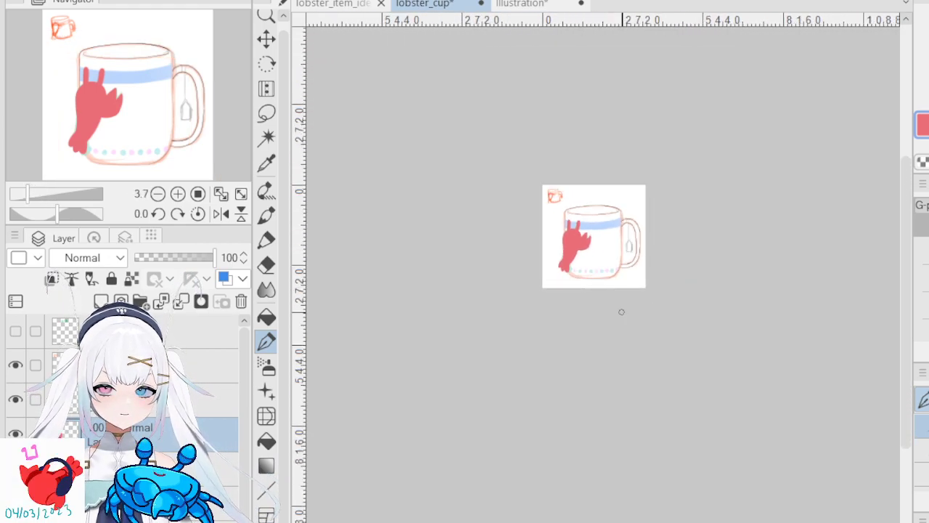
scroll(622, 311, up, 4)
scroll(517, 65, up, 2)
scroll(508, 60, up, 3)
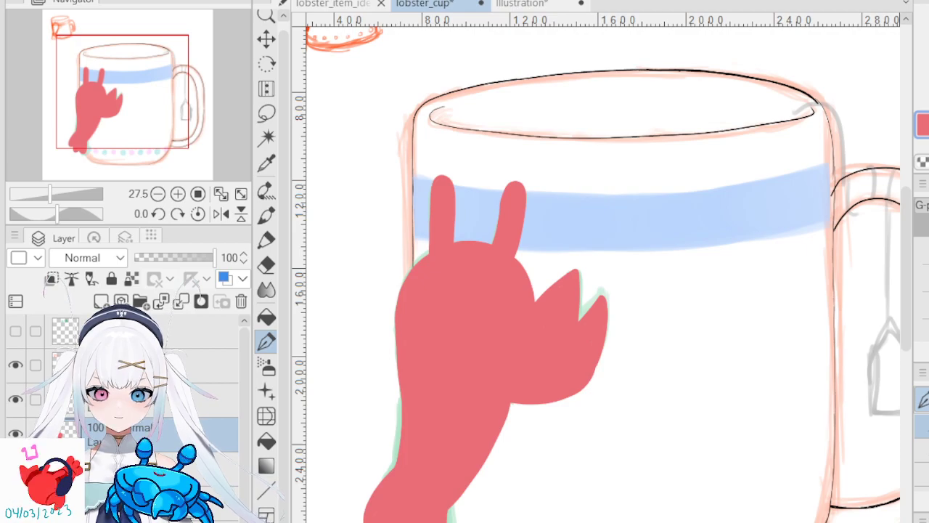
- Lasso the lobster's left eye stalk, cut it out of its layer and clear the selection
key(ctrl+z)
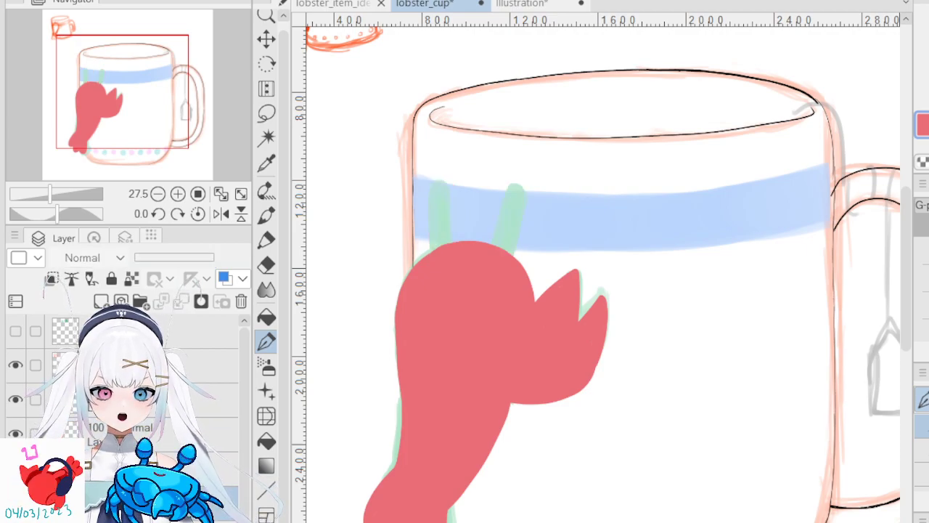
key(ctrl+y)
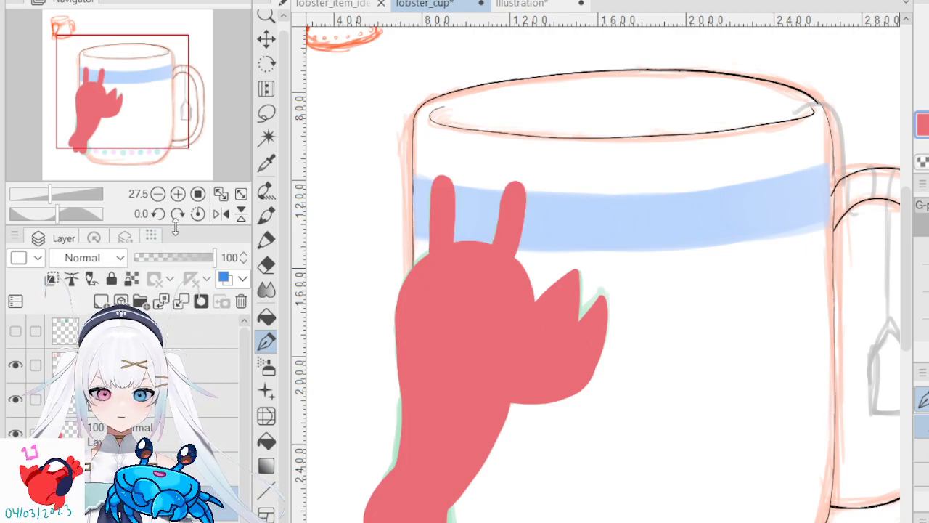
click(266, 112)
mouse_move(409, 154)
mouse_down()
mouse_move(420, 330)
mouse_move(483, 164)
mouse_move(456, 144)
mouse_up()
key(Delete)
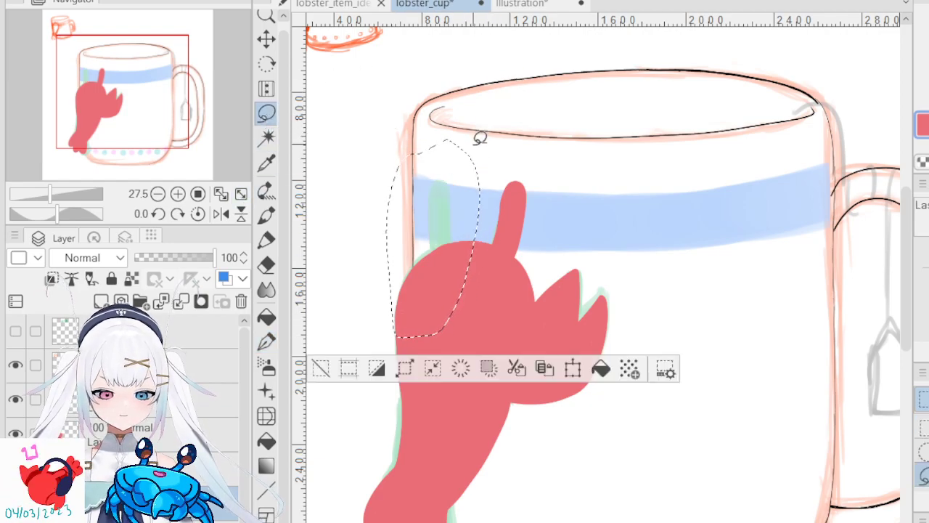
click(321, 368)
key(ctrl+z)
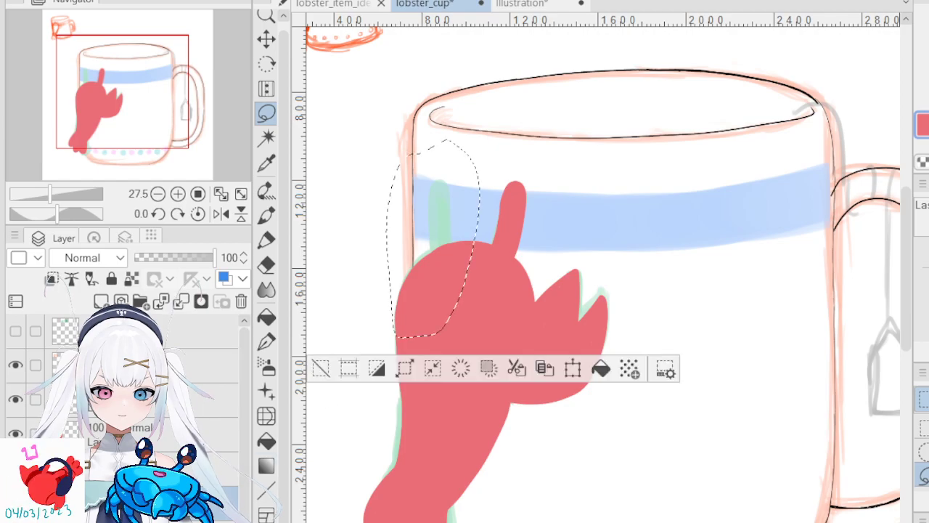
key(ctrl+z)
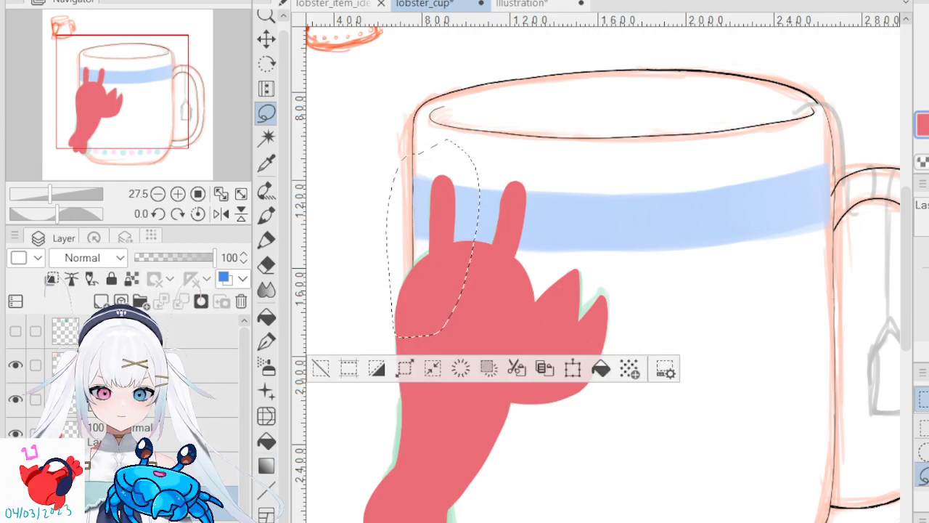
key(Delete)
click(321, 370)
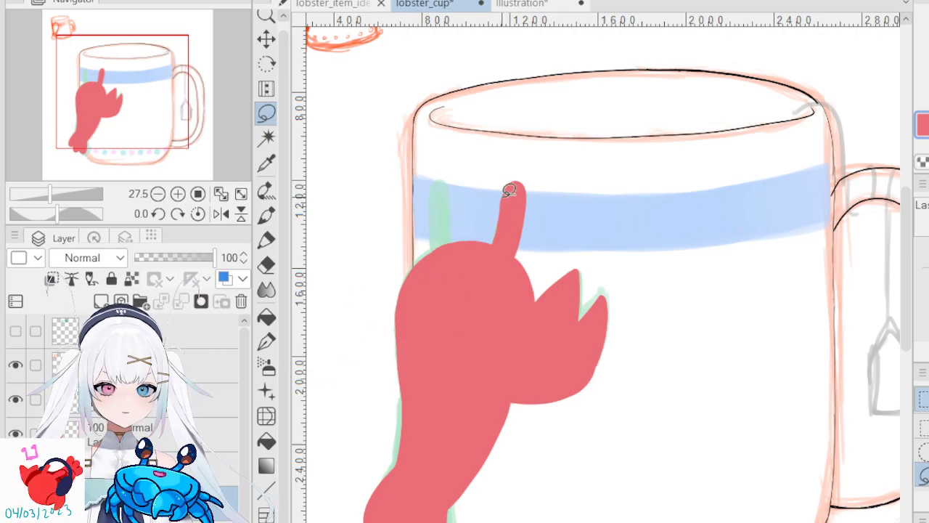
- Paste the cut left eye stalk, tilt it slightly outward and lower it onto the head over the green sketch
key(ctrl+v)
key(ctrl+t)
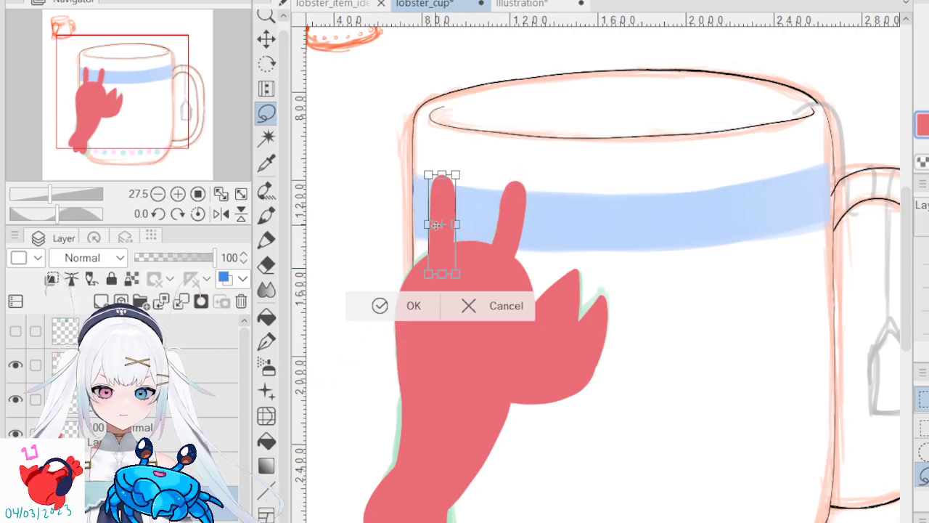
drag(467, 277, 476, 267)
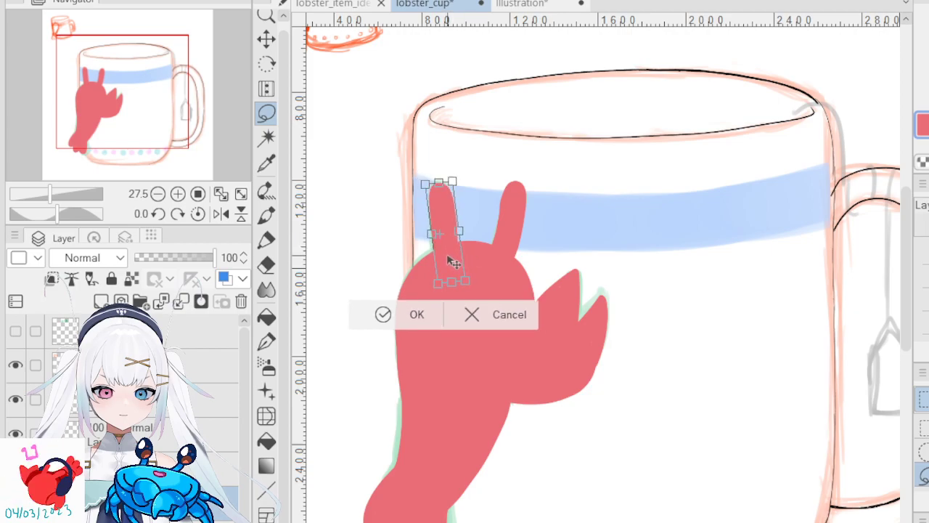
click(382, 313)
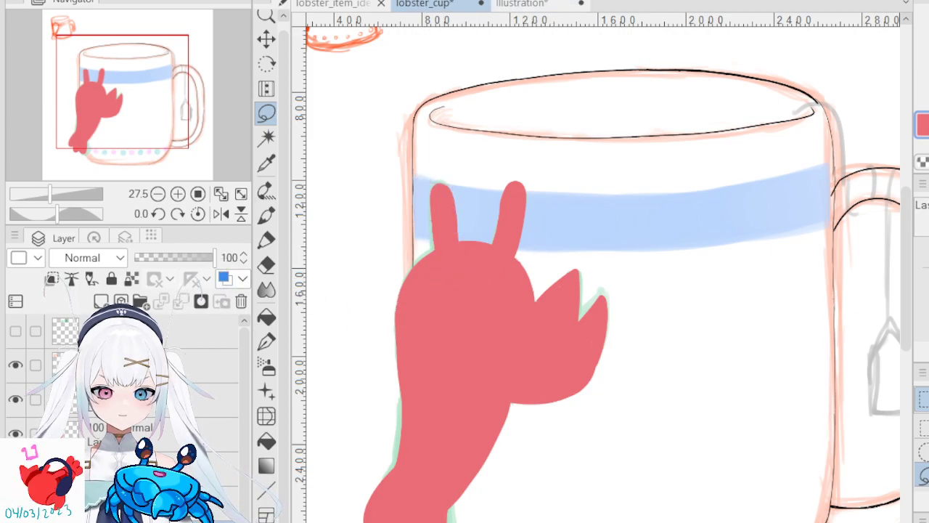
- Tilt the right eye stalk slightly outward, lower it into the head and save the lobster_cup drawing
key(ctrl+t)
drag(503, 256, 543, 267)
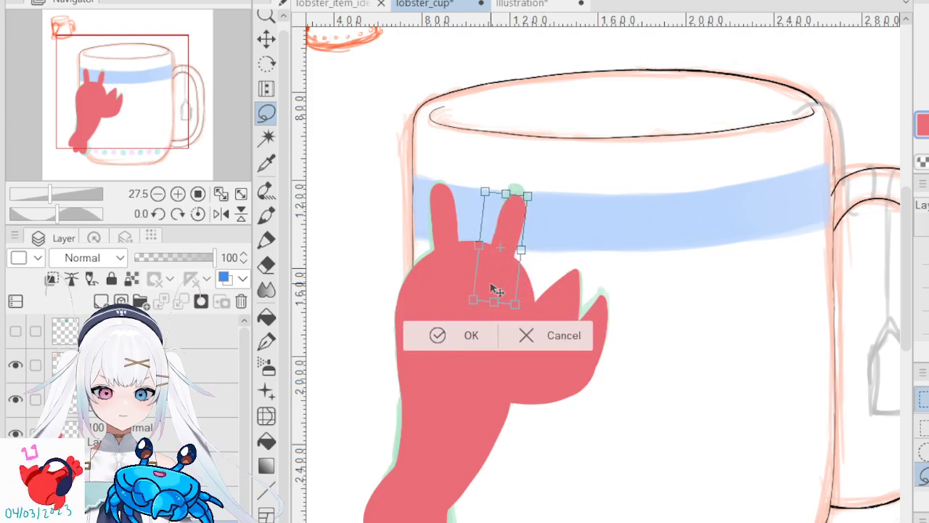
click(473, 333)
scroll(522, 305, down, 3)
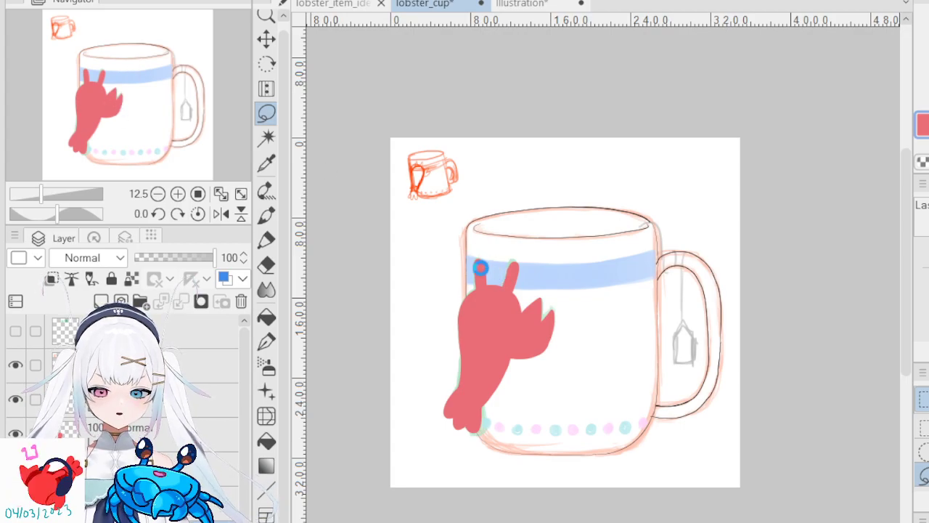
key(ctrl+s)
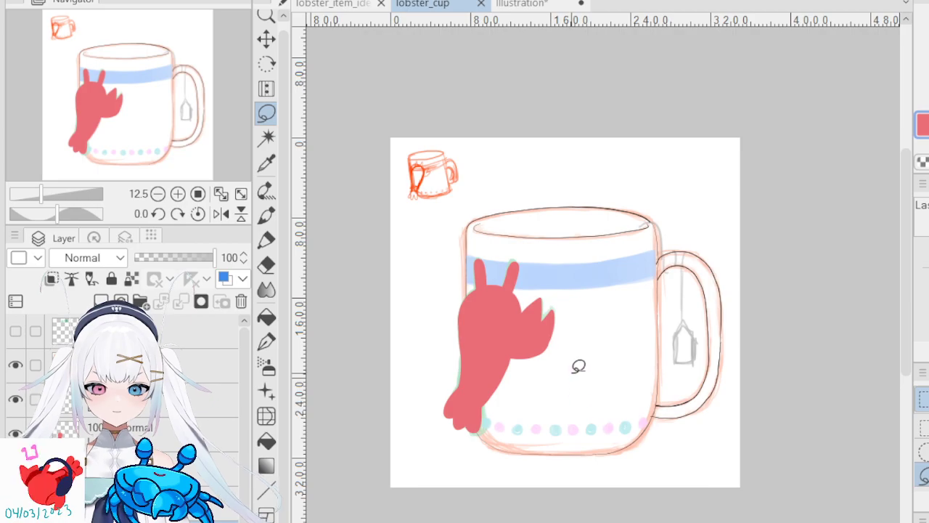
scroll(579, 367, up, 1)
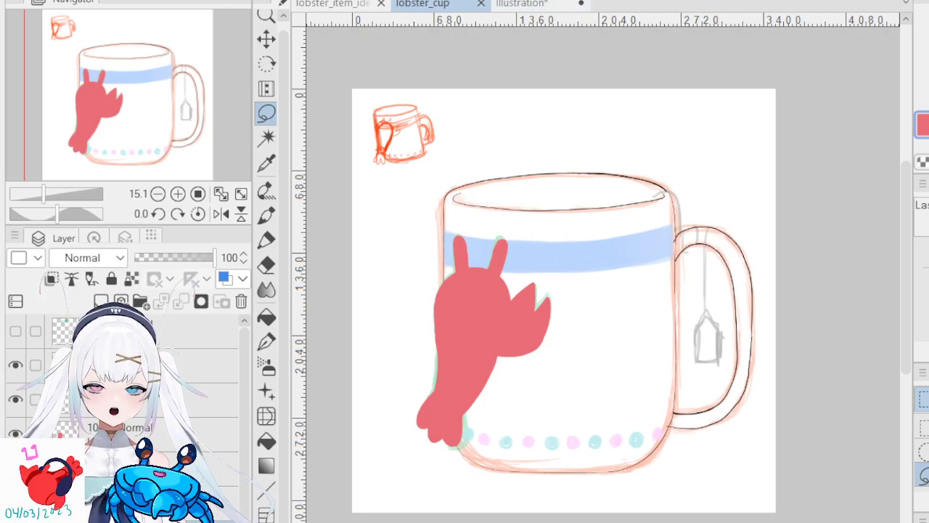
- Switch to the lobster_item_ideas document and look over the planned items and their rough sketches
drag(343, 4, 610, 270)
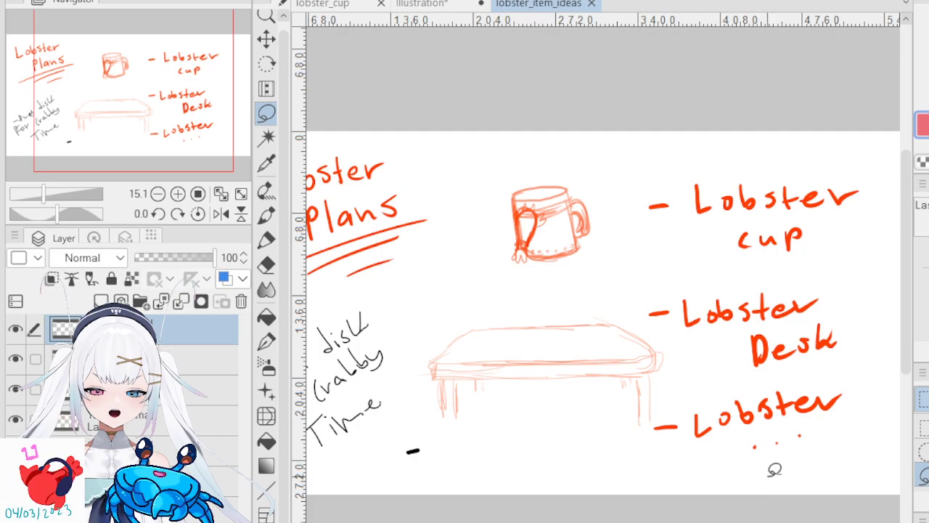
scroll(772, 469, left, 4)
scroll(791, 518, right, 5)
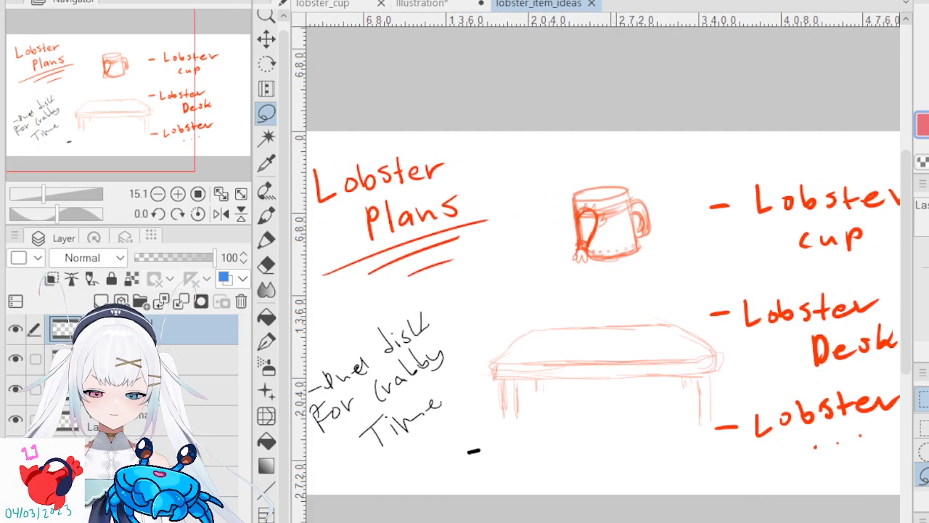
scroll(791, 519, left, 2)
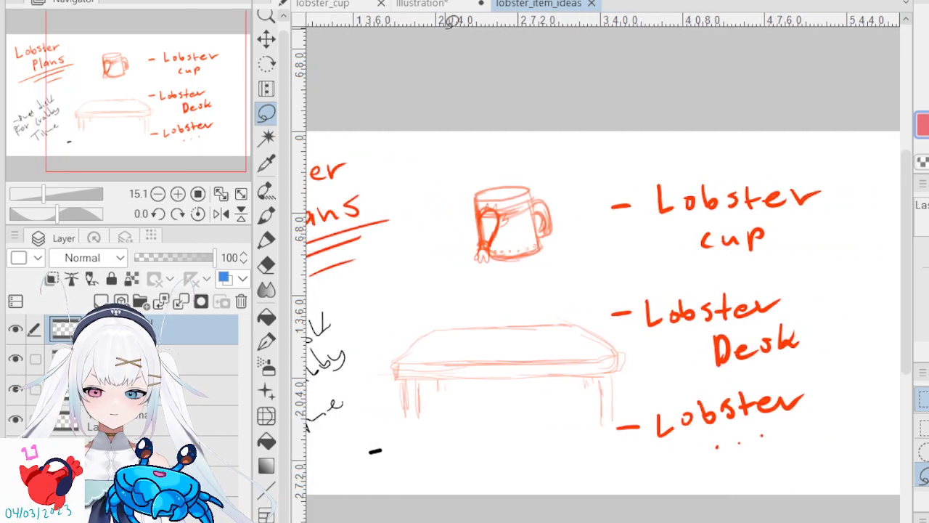
click(434, 6)
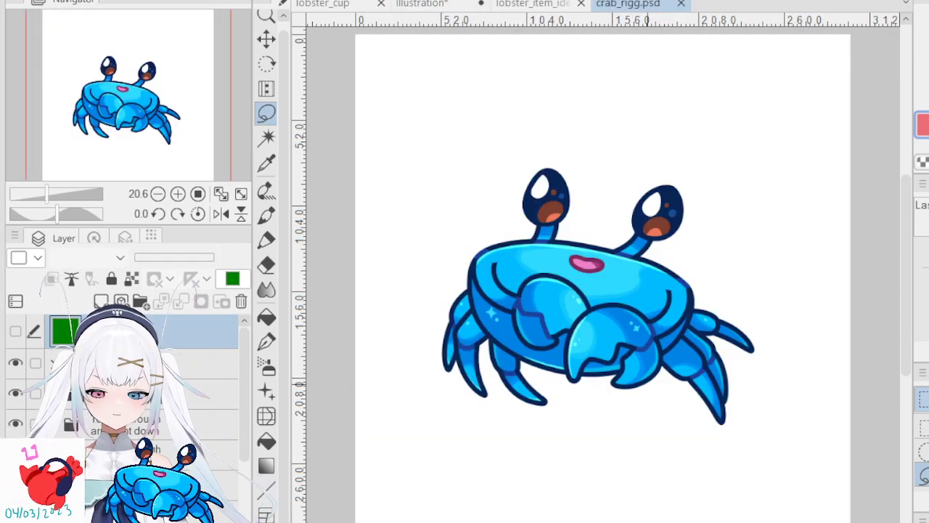
- Examine the blue crab illustration in crab_rigg.psd at several zoom levels
scroll(613, 281, up, 2)
scroll(614, 281, down, 3)
scroll(603, 282, up, 2)
scroll(603, 282, down, 2)
scroll(603, 282, up, 2)
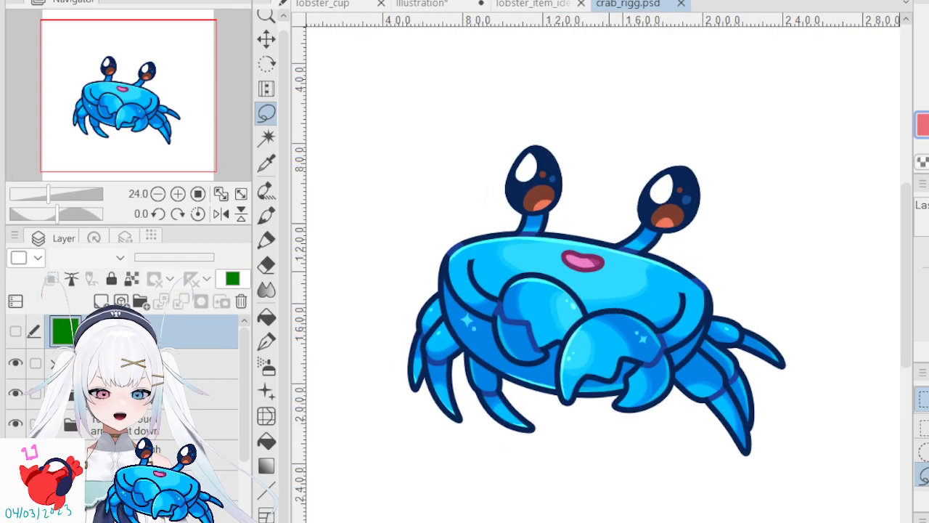
scroll(596, 304, up, 1)
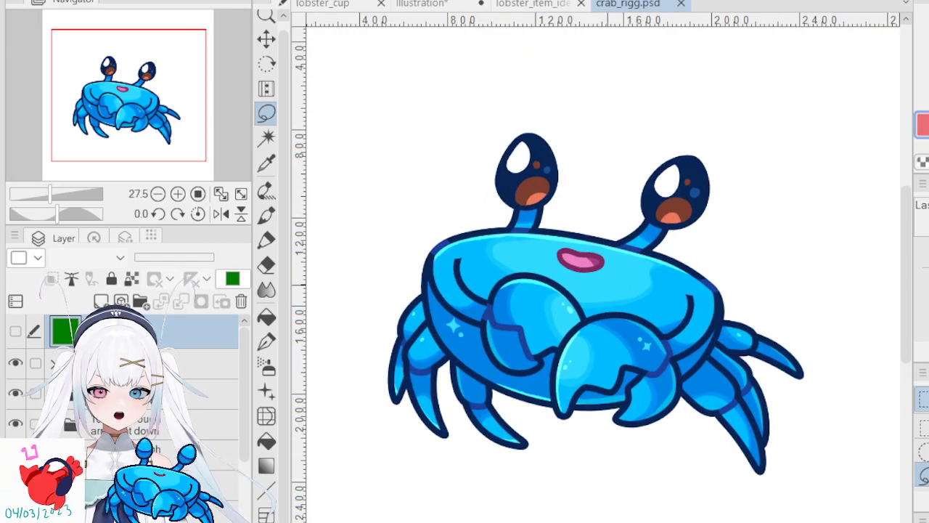
scroll(579, 214, down, 1)
scroll(592, 305, down, 3)
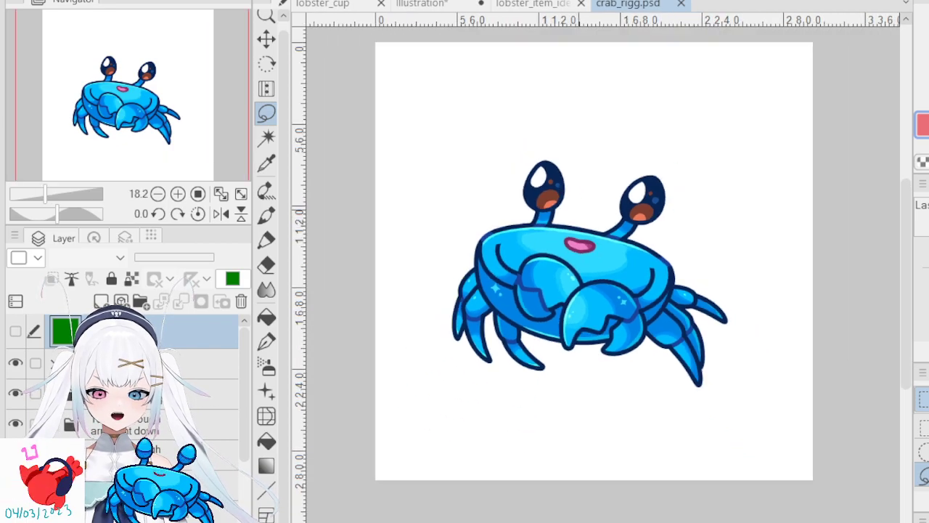
scroll(591, 305, up, 3)
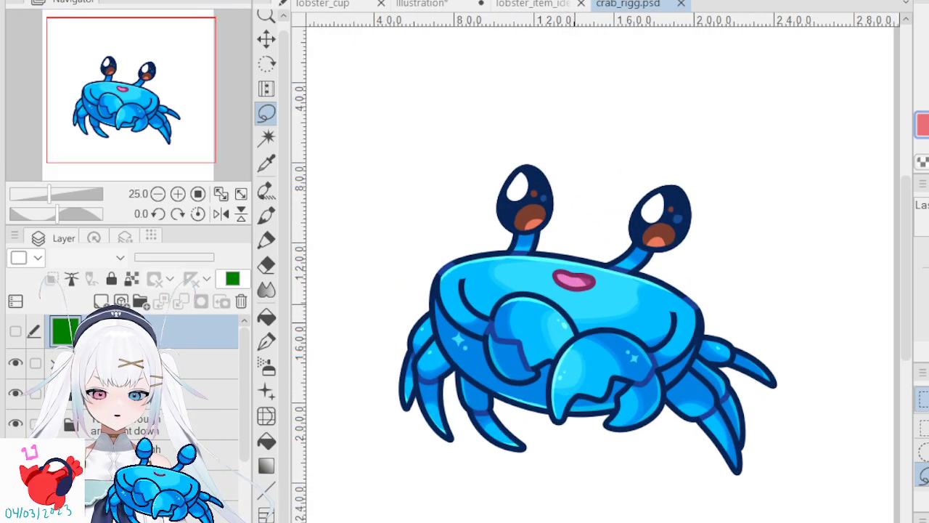
scroll(570, 279, down, 1)
scroll(566, 271, up, 1)
scroll(591, 305, down, 4)
scroll(591, 305, up, 4)
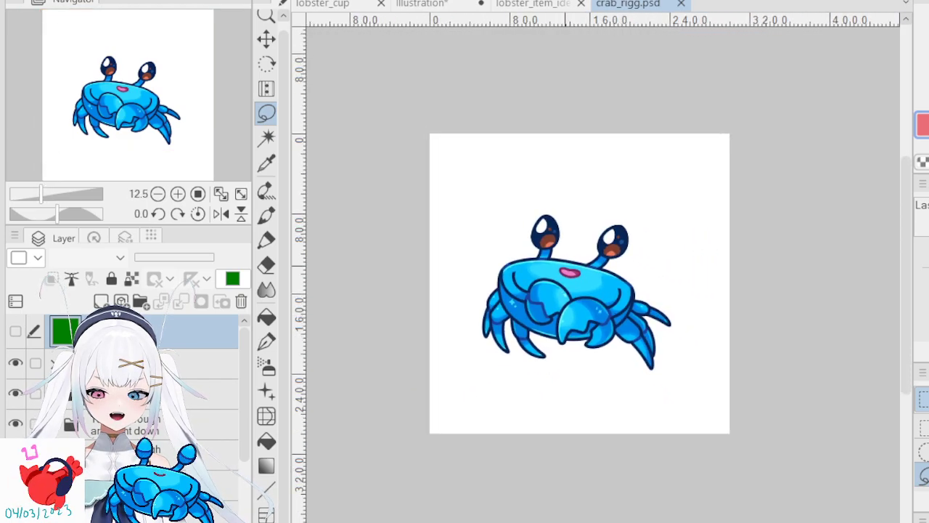
scroll(592, 305, up, 1)
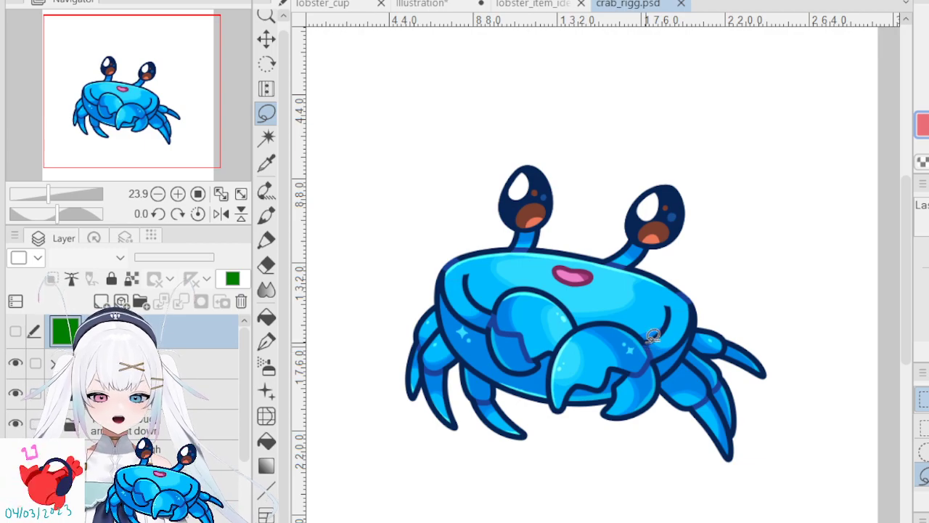
scroll(651, 334, down, 1)
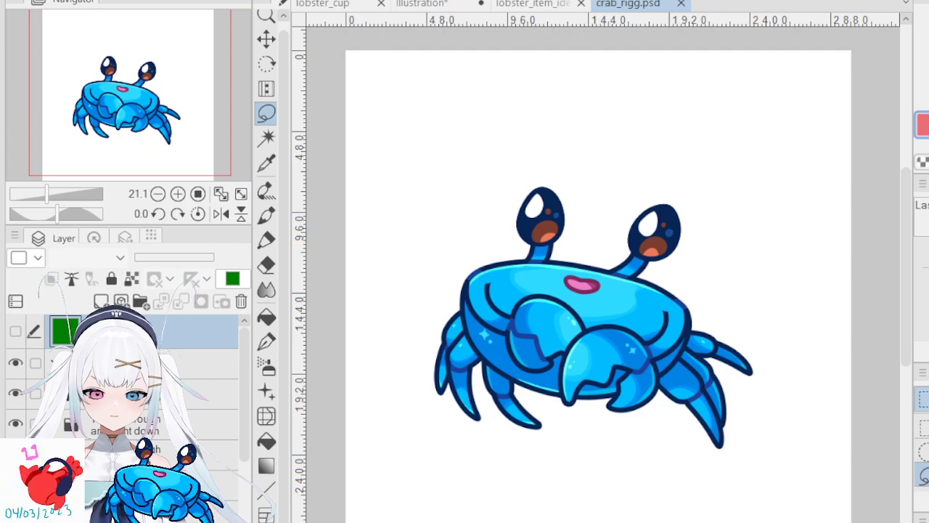
- Select the folder below the hidden green layer and look through the crab's layer folders
click(138, 363)
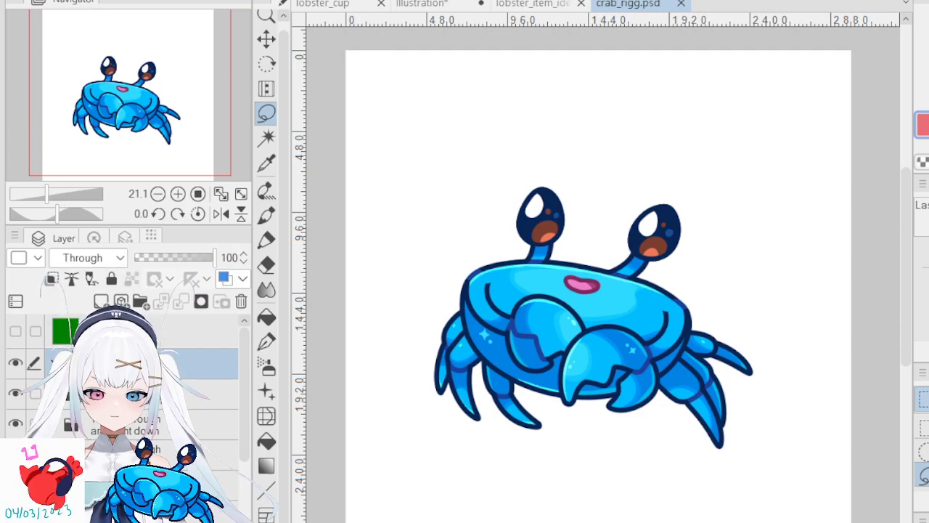
scroll(138, 363, down, 2)
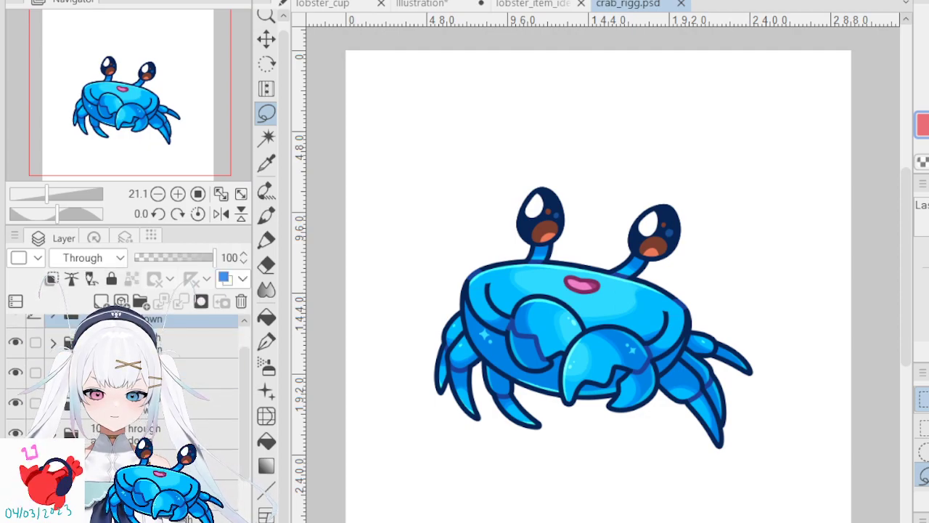
- Preview the crab's hidden raised arm and claw parts by showing them briefly, then hide them again
scroll(127, 363, up, 1)
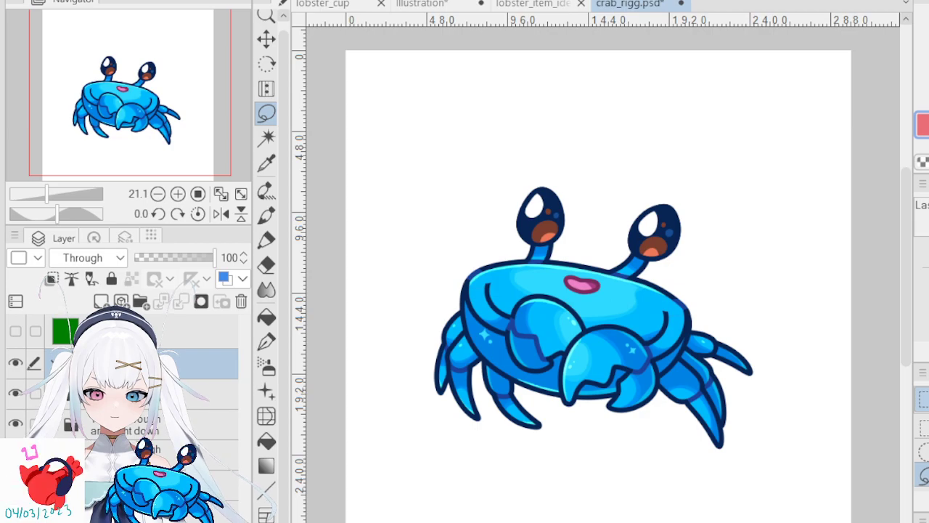
click(145, 485)
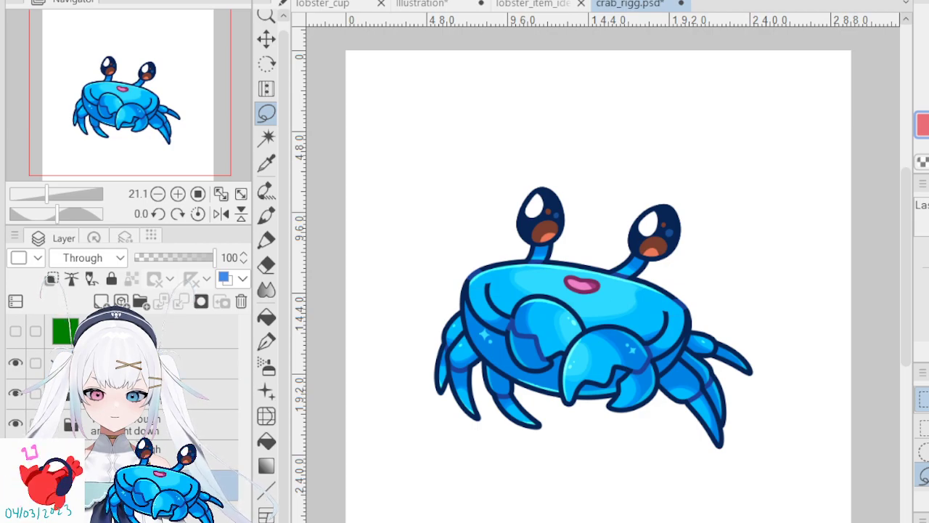
scroll(146, 392, down, 7)
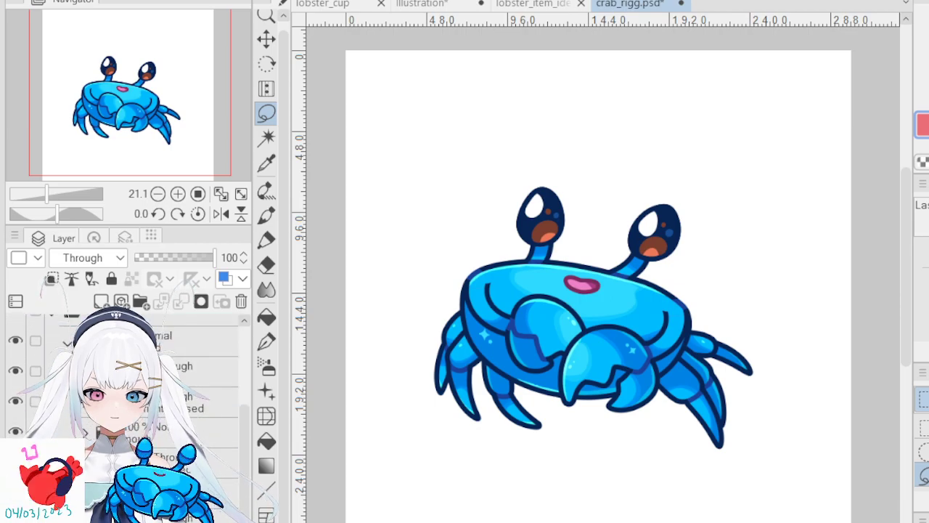
click(16, 492)
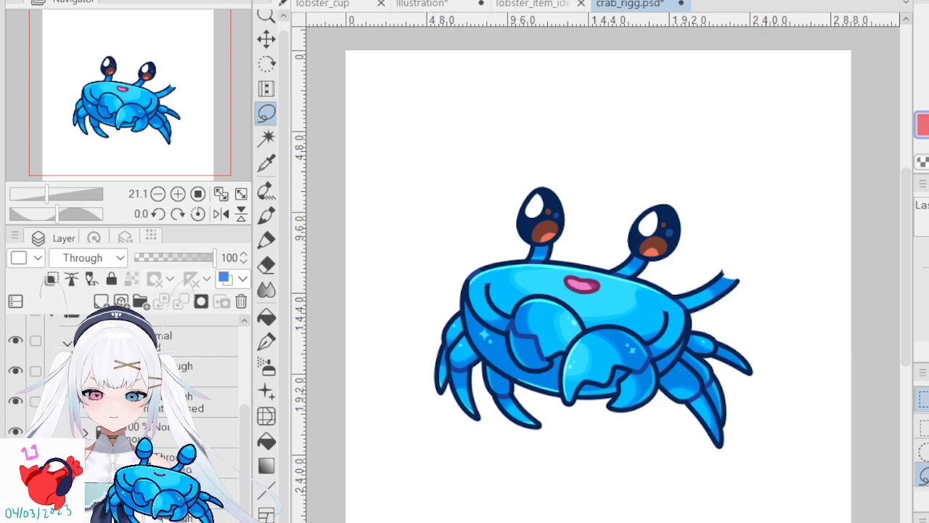
click(16, 462)
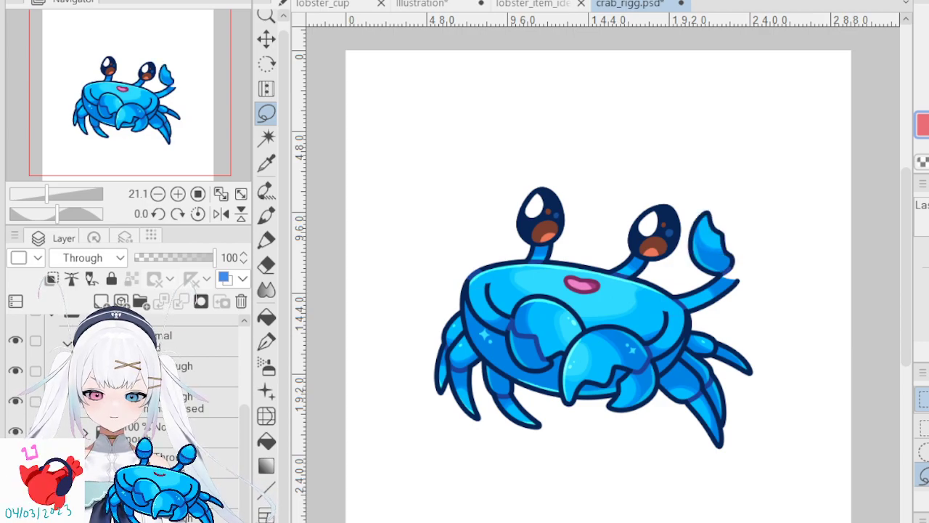
key(ctrl+z)
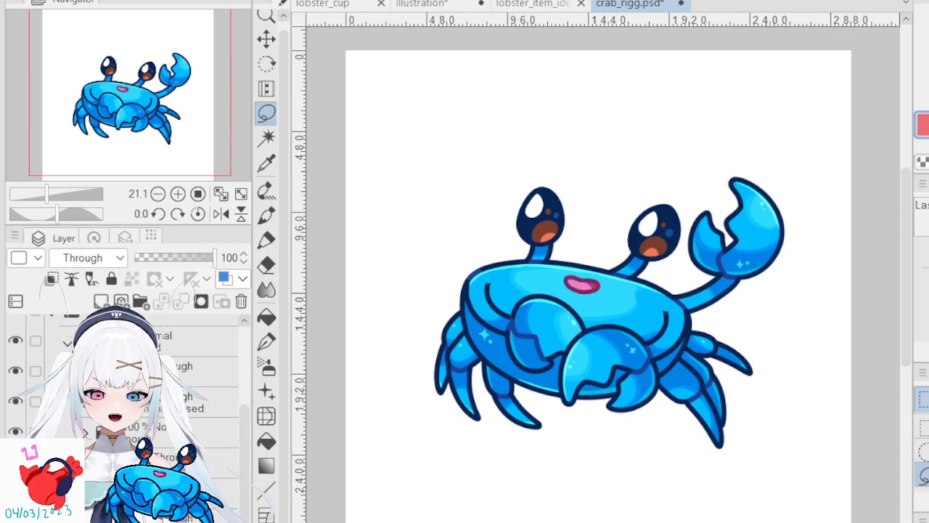
click(15, 462)
click(15, 462)
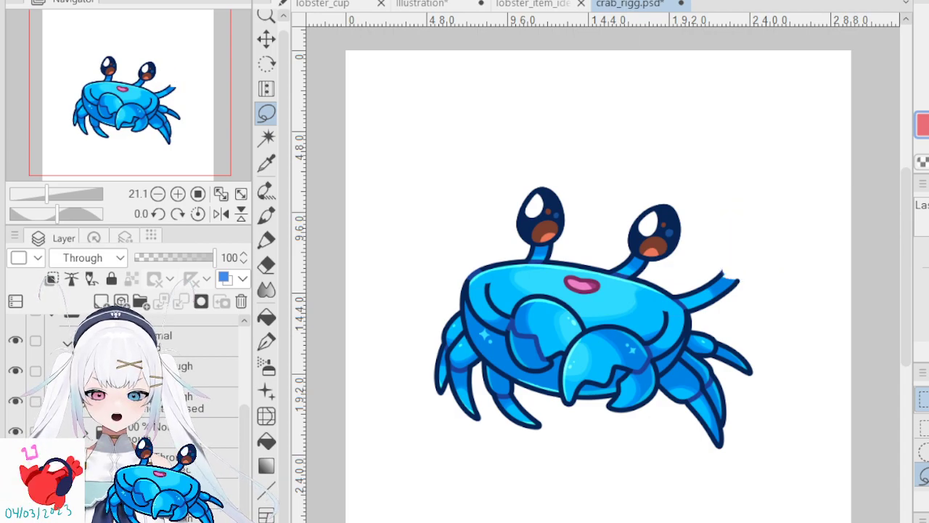
click(15, 493)
scroll(15, 479, up, 5)
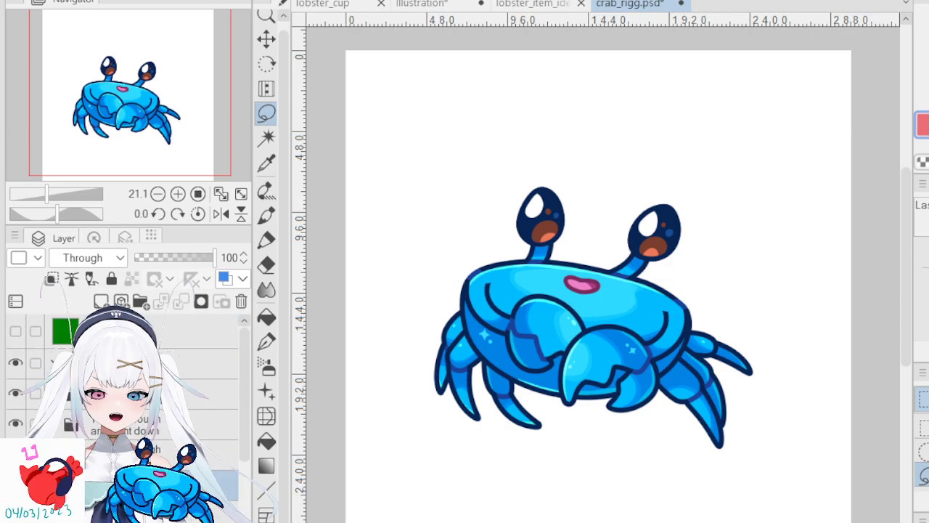
- Add a new layer above the crab's folders and sample the dark navy outline colour from the crab's face line
click(138, 363)
click(101, 301)
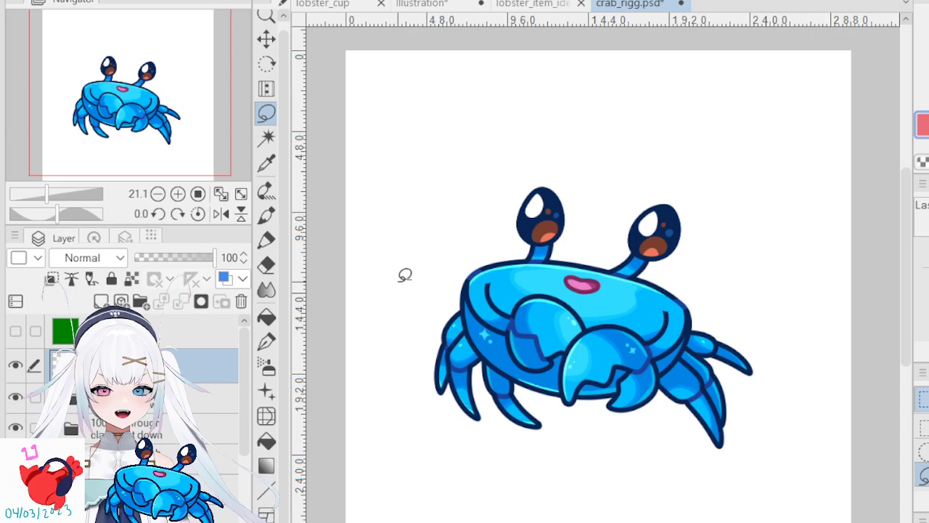
scroll(610, 337, up, 2)
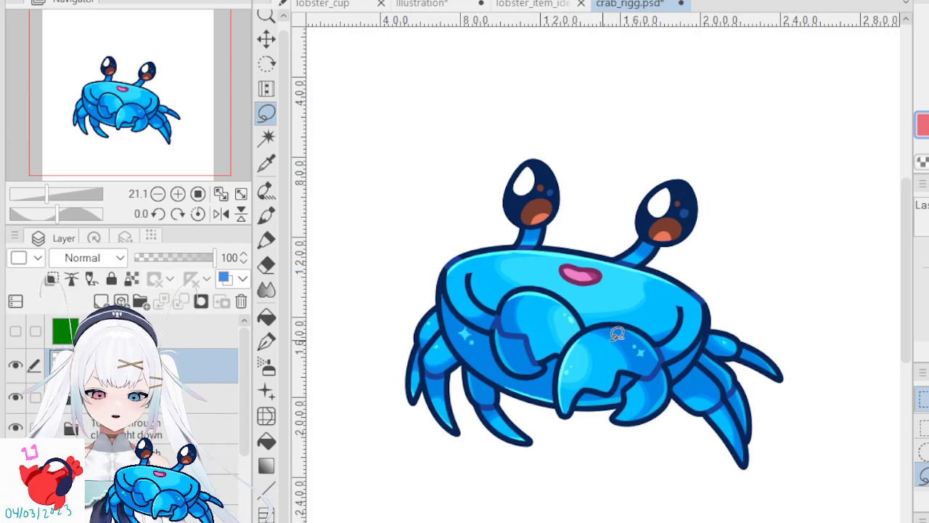
click(267, 163)
scroll(781, 179, up, 1)
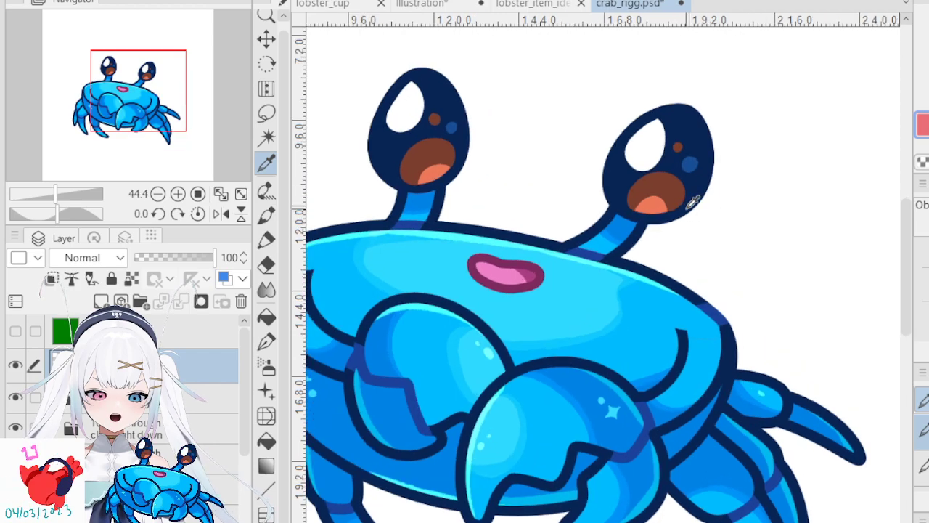
scroll(698, 312, down, 2)
scroll(692, 325, up, 1)
scroll(693, 330, up, 1)
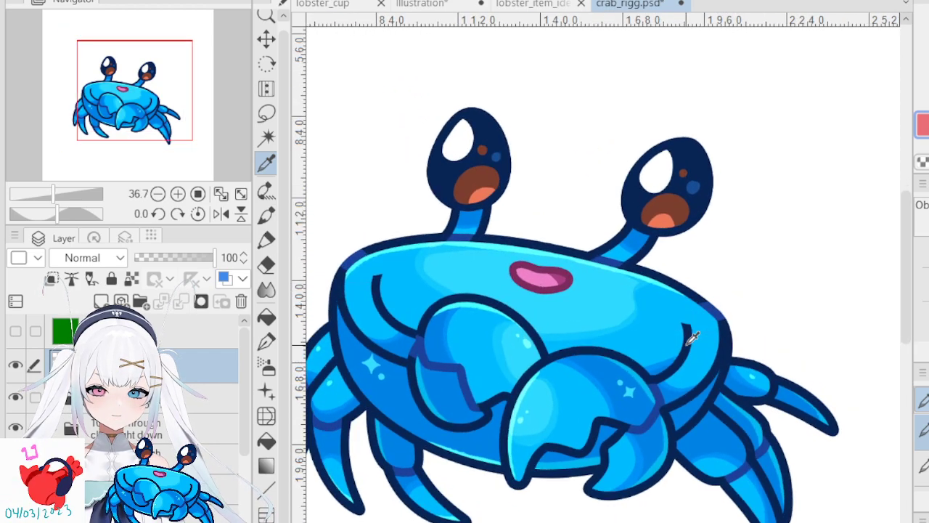
click(690, 340)
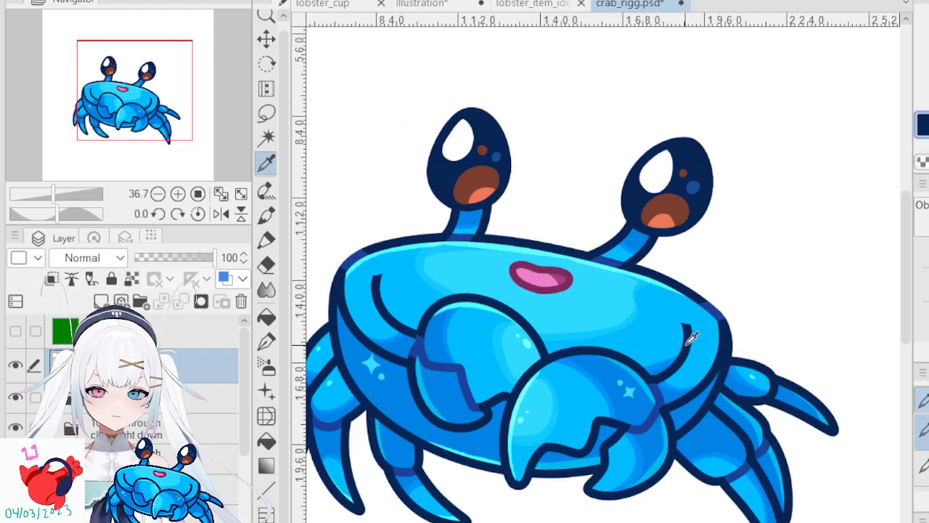
scroll(691, 337, down, 3)
scroll(719, 360, up, 2)
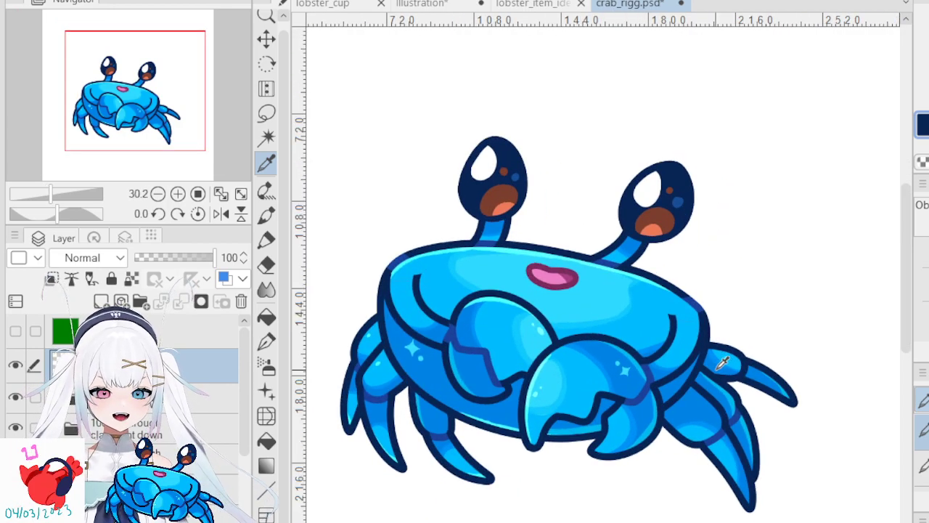
click(265, 240)
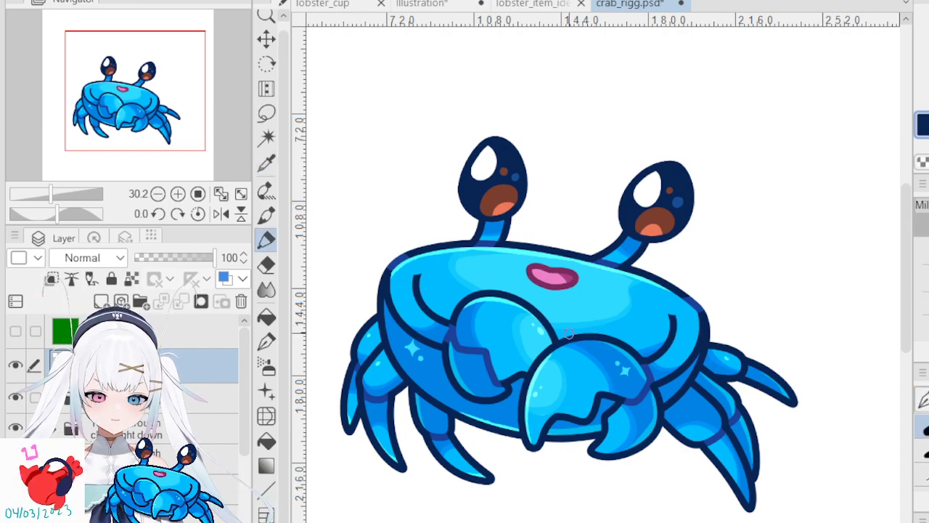
drag(695, 268, 781, 268)
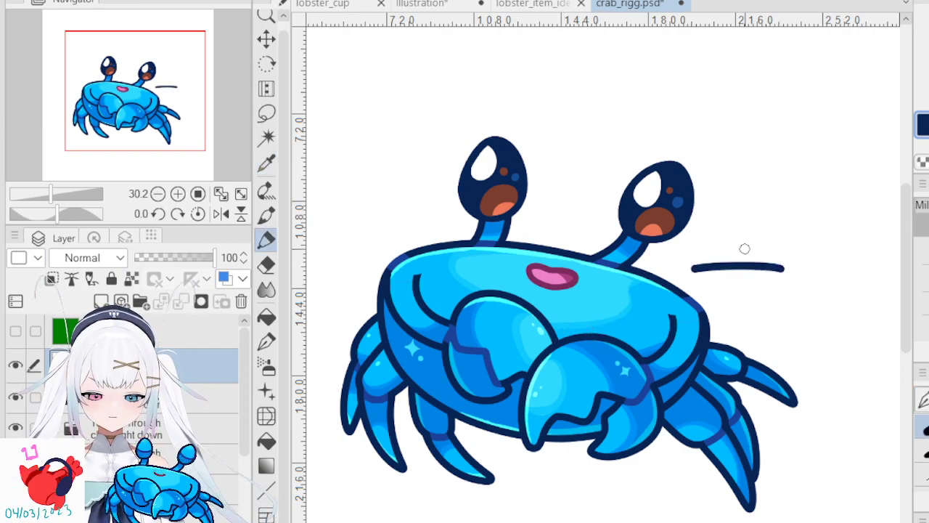
key(ctrl+z)
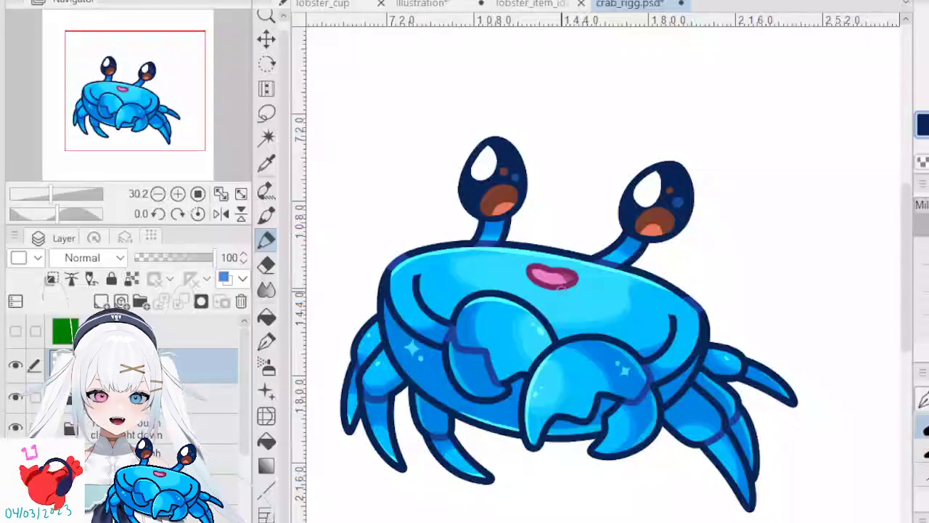
- Paste the anime reference image with the duel disk onto the crab canvas
scroll(563, 287, down, 5)
scroll(563, 287, up, 1)
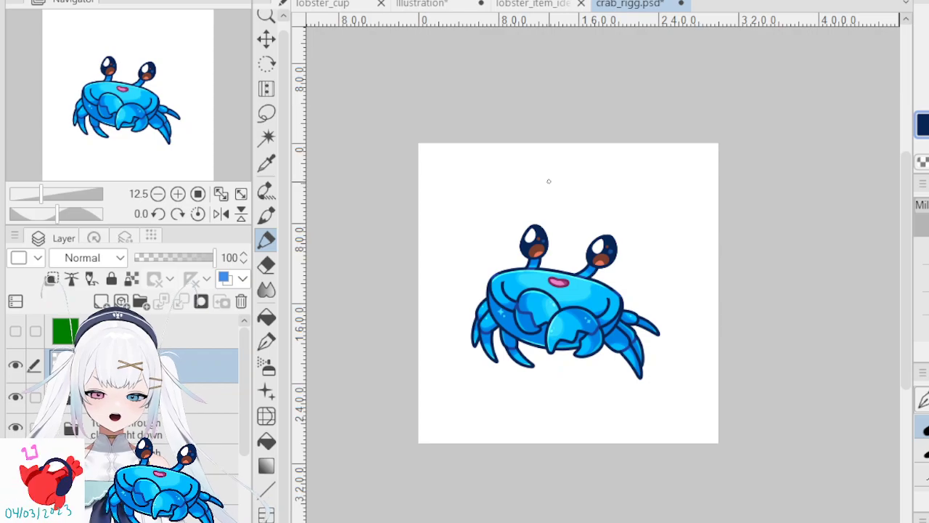
key(ctrl+v)
scroll(546, 180, up, 3)
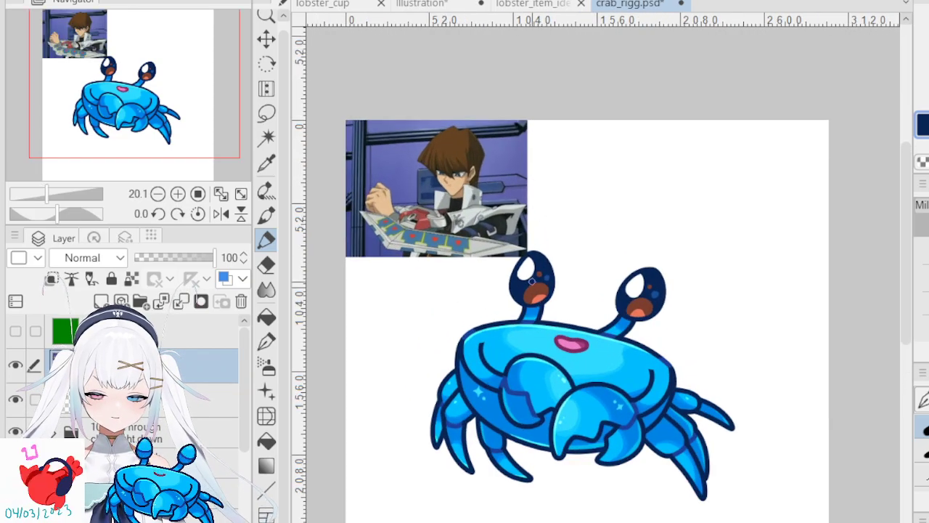
scroll(555, 426, up, 2)
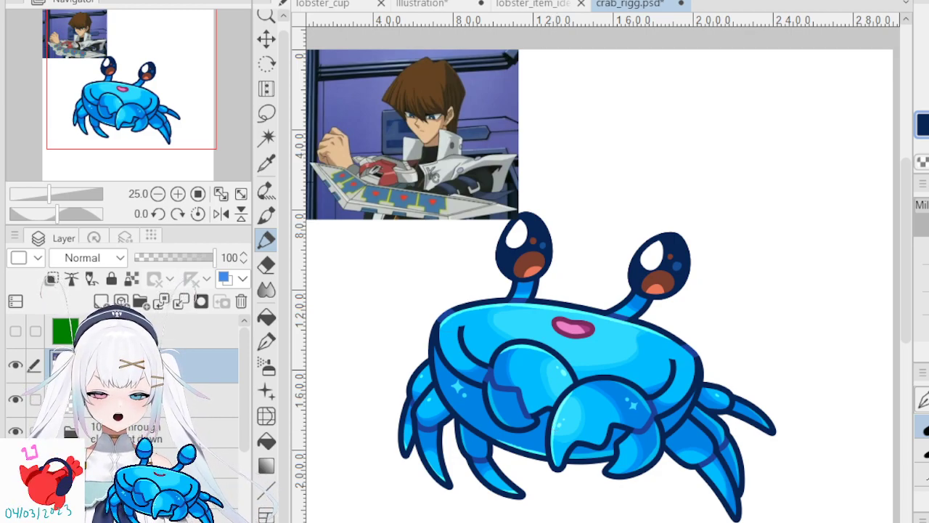
- Fade the crab by adding a white-filled layer directly above its folders at 70% opacity
click(196, 399)
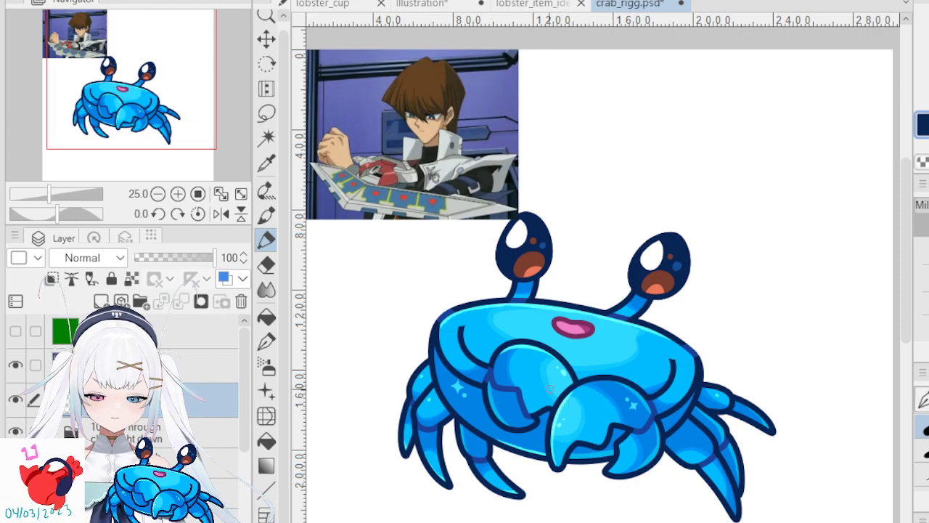
click(186, 433)
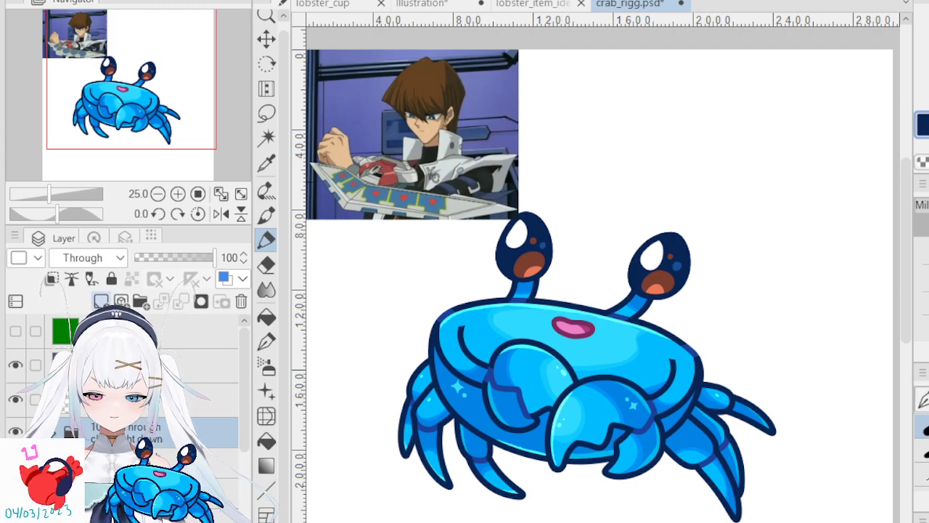
click(101, 301)
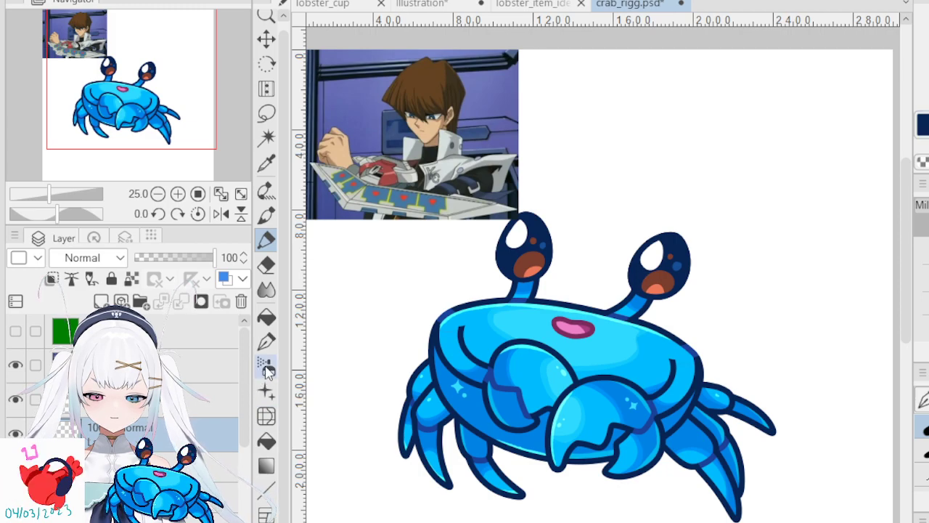
click(266, 440)
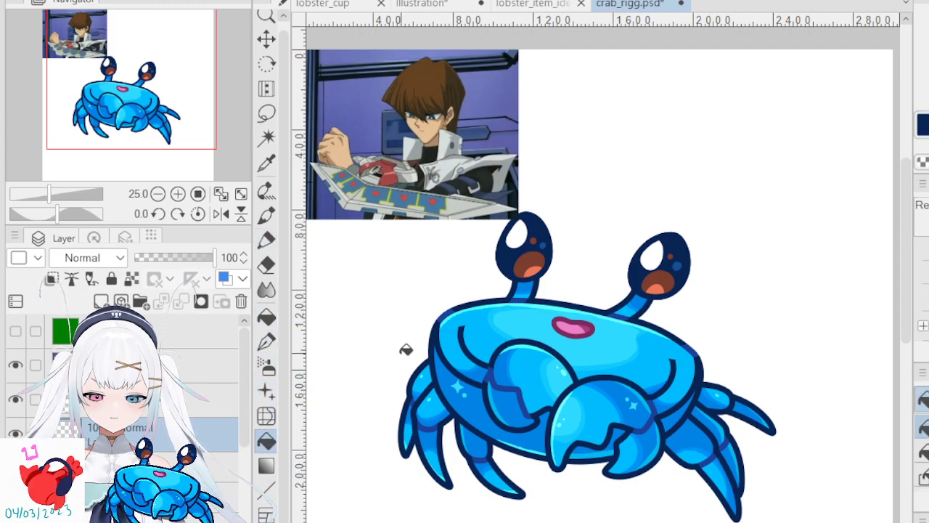
click(331, 419)
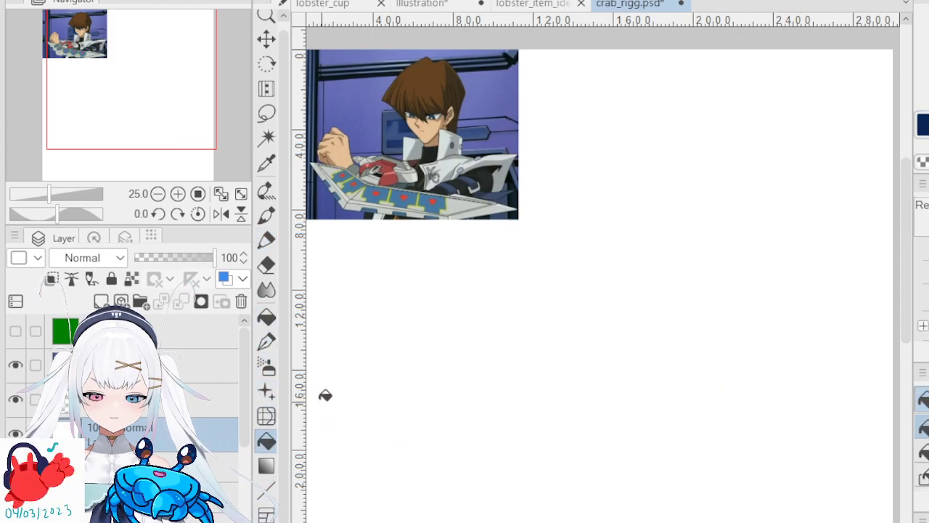
click(172, 258)
click(190, 260)
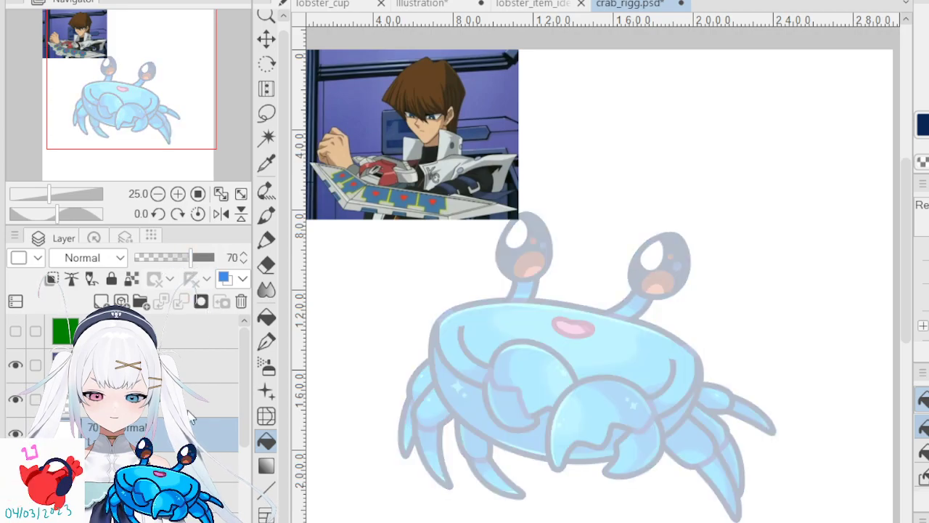
- On the empty sketch layer, draw the duel disk's zigzag upper edge across the crab's claws with straight navy pen strokes
click(220, 389)
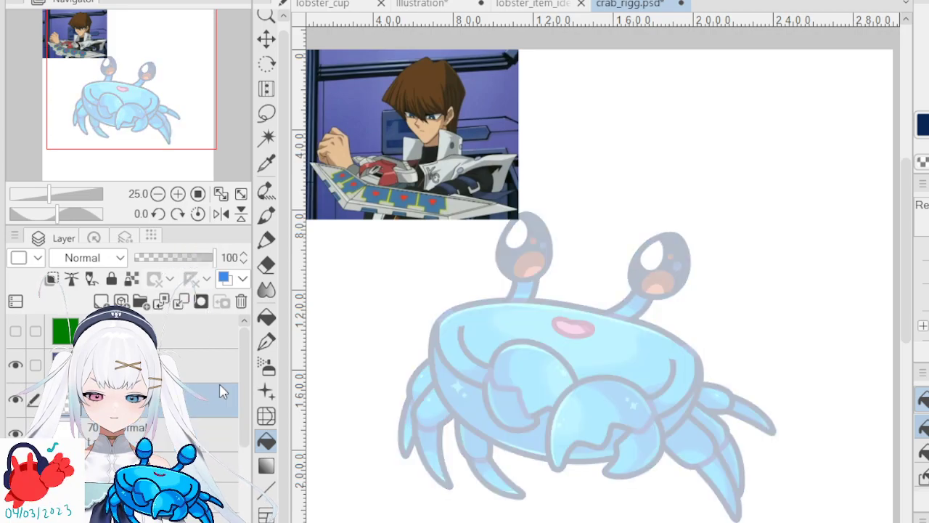
click(266, 240)
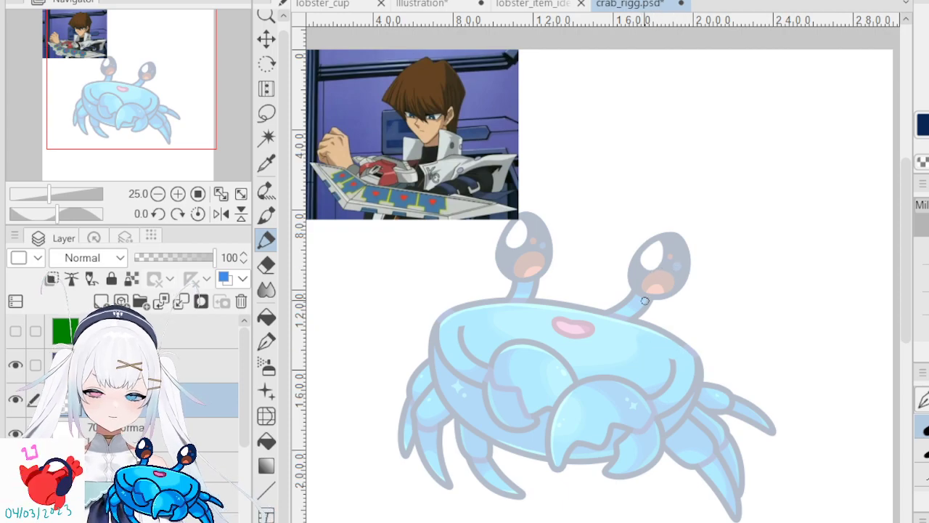
drag(623, 375, 654, 375)
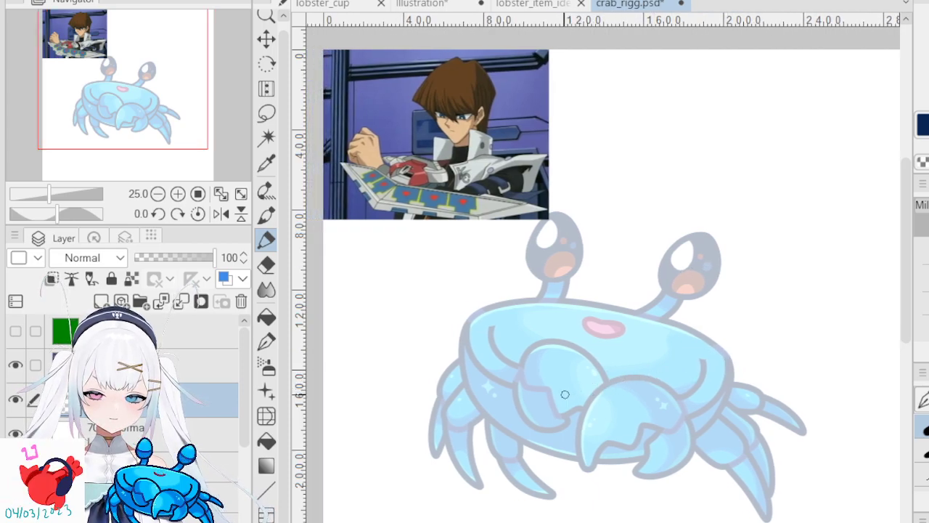
drag(560, 397, 623, 374)
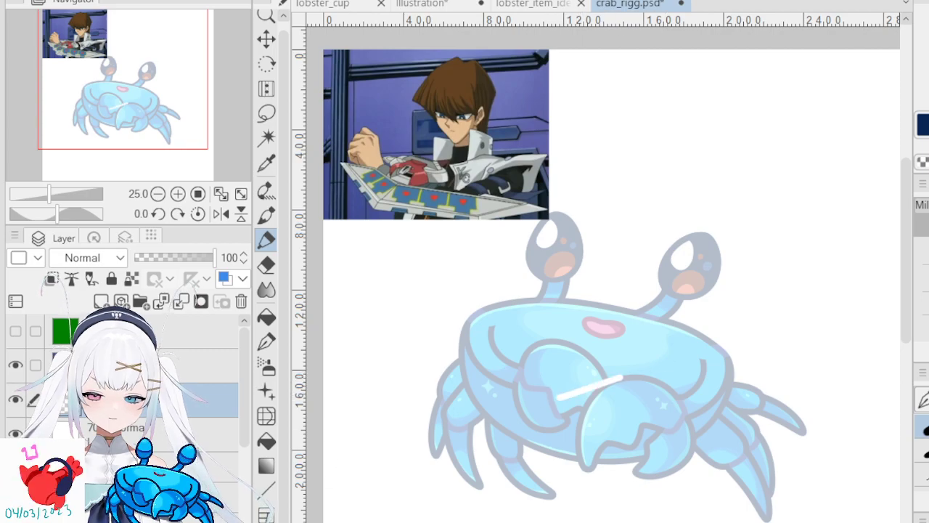
key(ctrl+z)
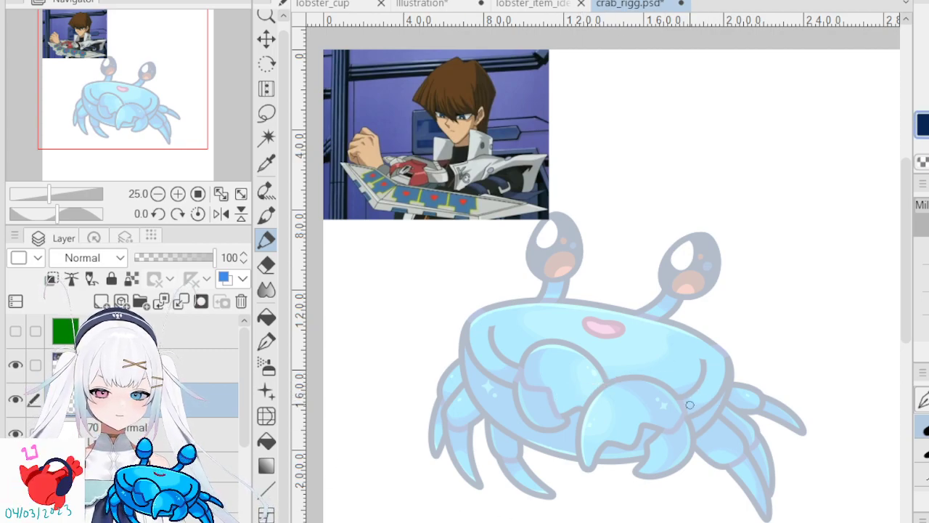
mouse_move(552, 401)
mouse_down()
mouse_move(701, 363)
mouse_move(609, 387)
mouse_move(638, 404)
mouse_move(684, 406)
mouse_move(652, 408)
mouse_move(640, 404)
mouse_move(751, 385)
mouse_up()
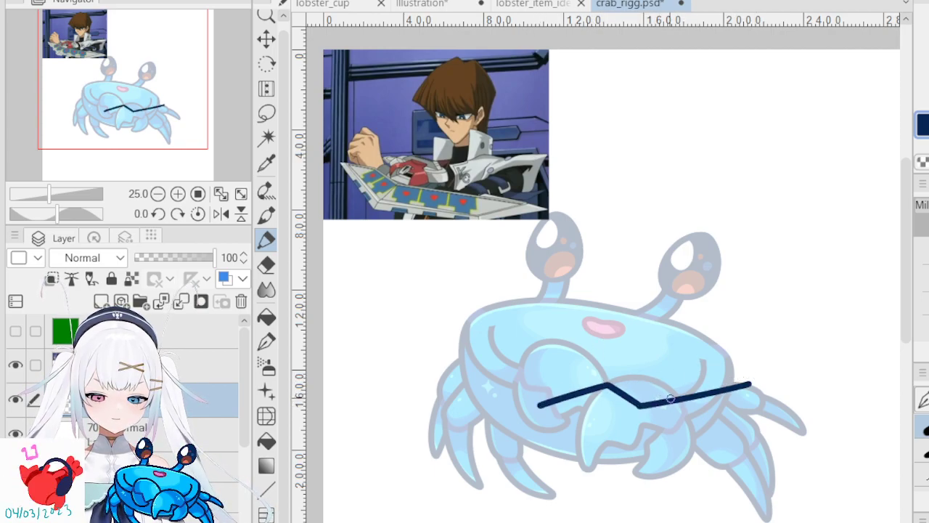
- Redraw the long right segment of the disk's upper edge and close the outline with straight side and bottom edges
key(ctrl+z)
drag(639, 405, 745, 381)
key(ctrl+z)
drag(639, 405, 739, 388)
key(ctrl+z)
drag(639, 404, 744, 377)
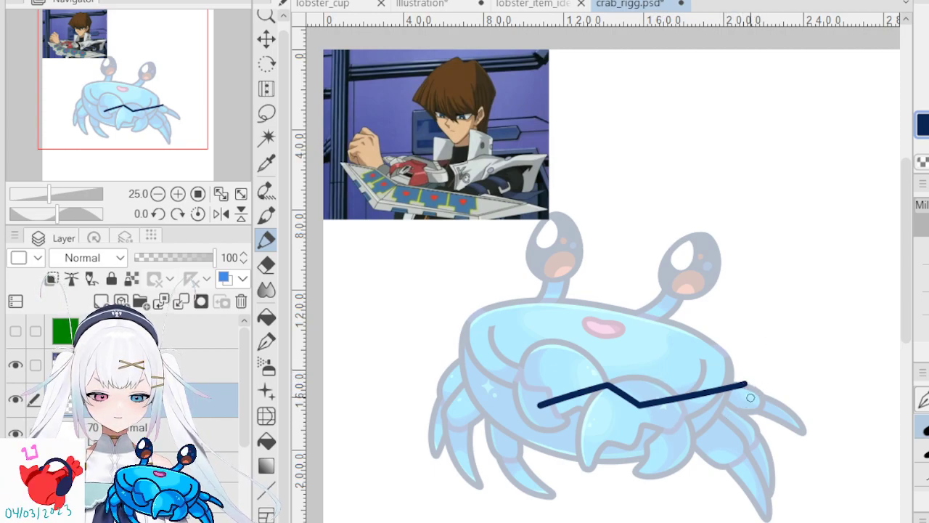
drag(746, 384, 706, 448)
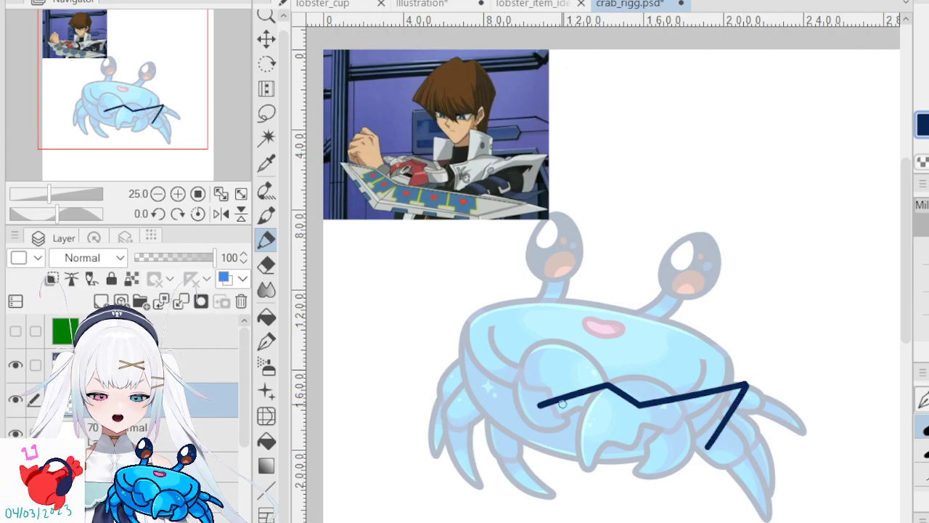
mouse_move(541, 405)
mouse_down()
mouse_move(613, 465)
mouse_move(706, 448)
mouse_up()
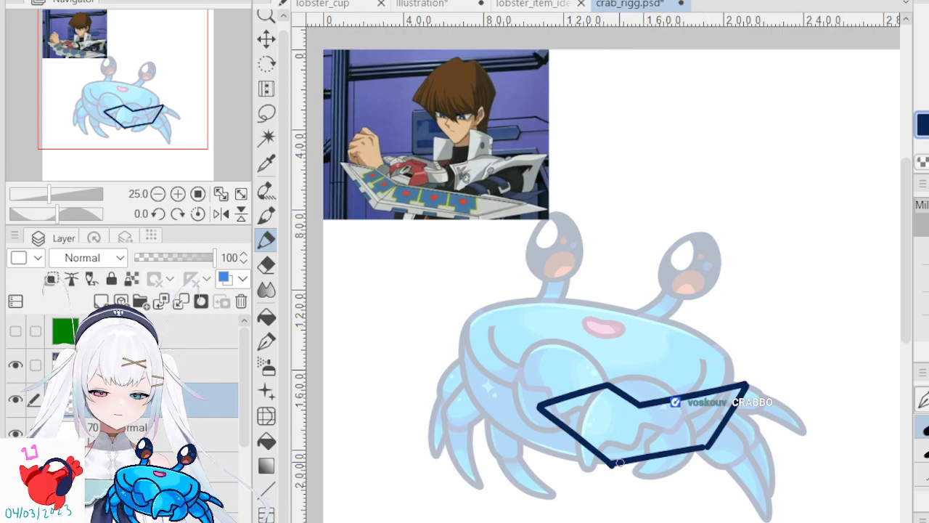
- Redraw the disk's straight bottom edge slightly past the lower-right corner and erase the overshooting end
key(ctrl+z)
key(ctrl+y)
key(ctrl+z)
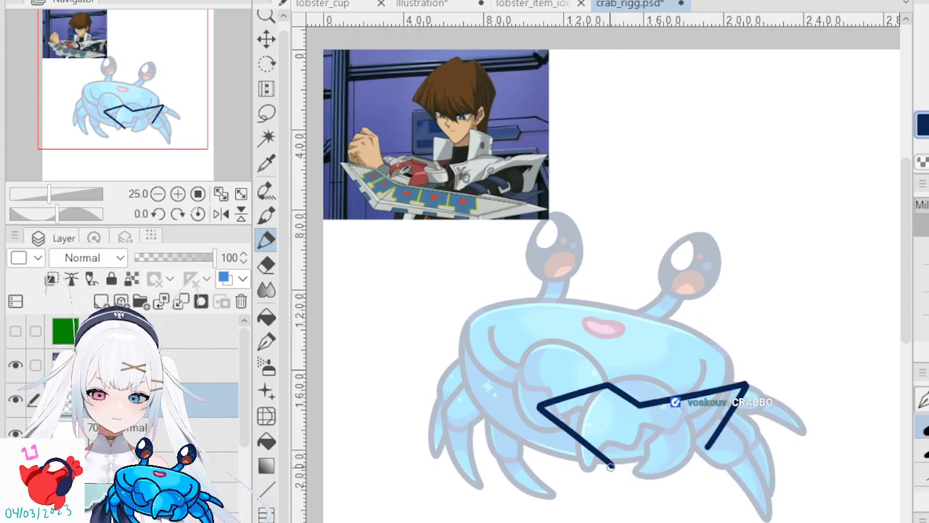
key(ctrl+y)
key(ctrl+z)
key(ctrl+y)
key(ctrl+z)
key(ctrl+y)
key(ctrl+z)
drag(614, 465, 724, 444)
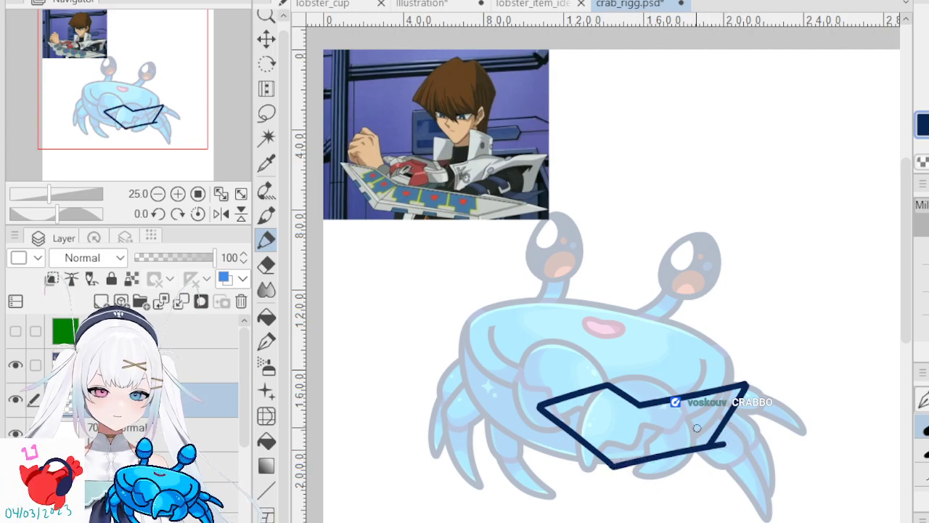
click(266, 265)
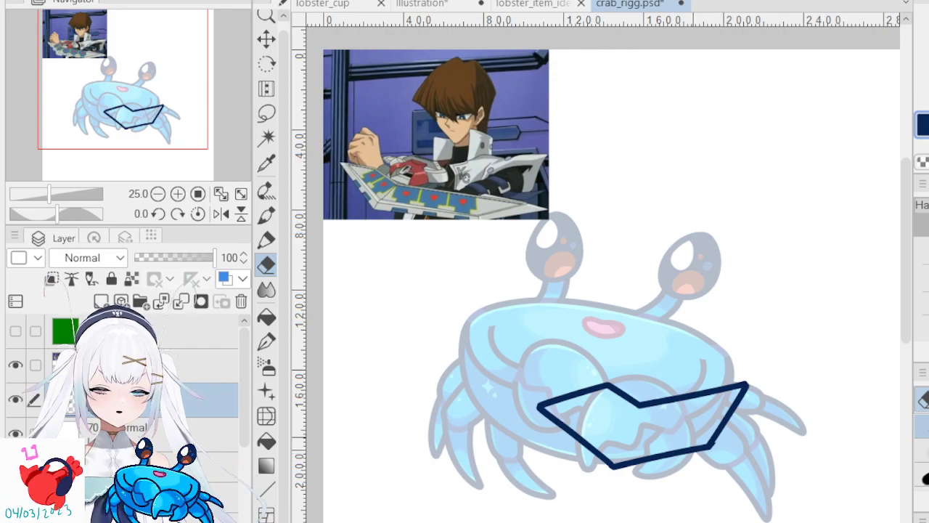
- Look over the lobster_cup drawing and the lobster_item_ideas plans, and return to crab_rigg.psd
click(323, 4)
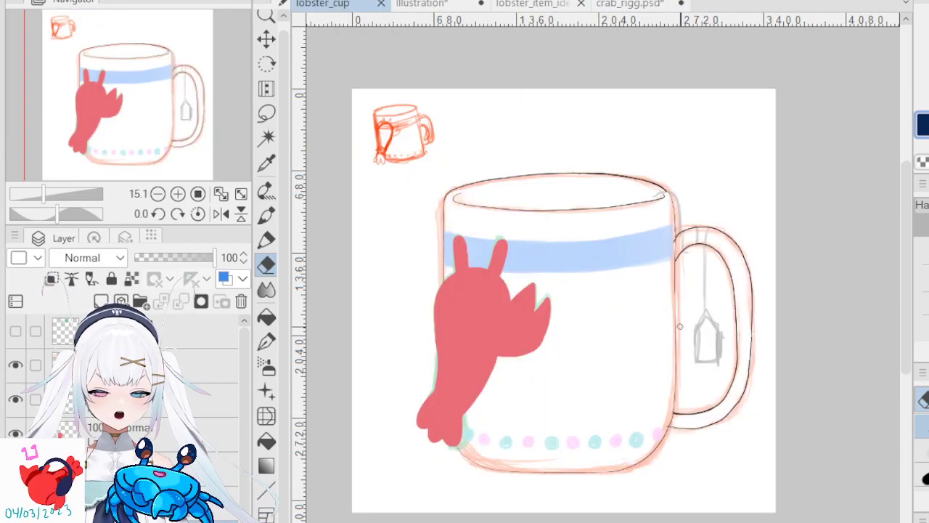
click(537, 3)
scroll(525, 381, down, 5)
scroll(482, 385, up, 4)
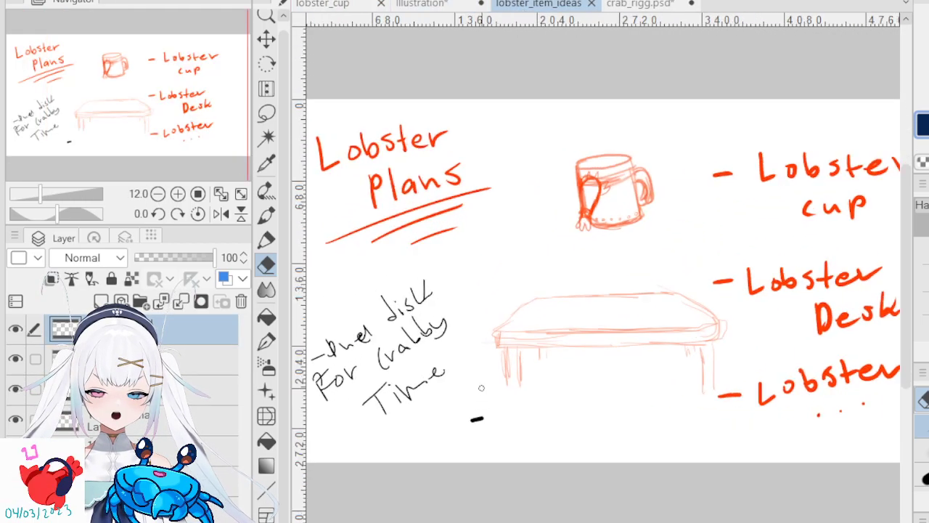
click(635, 4)
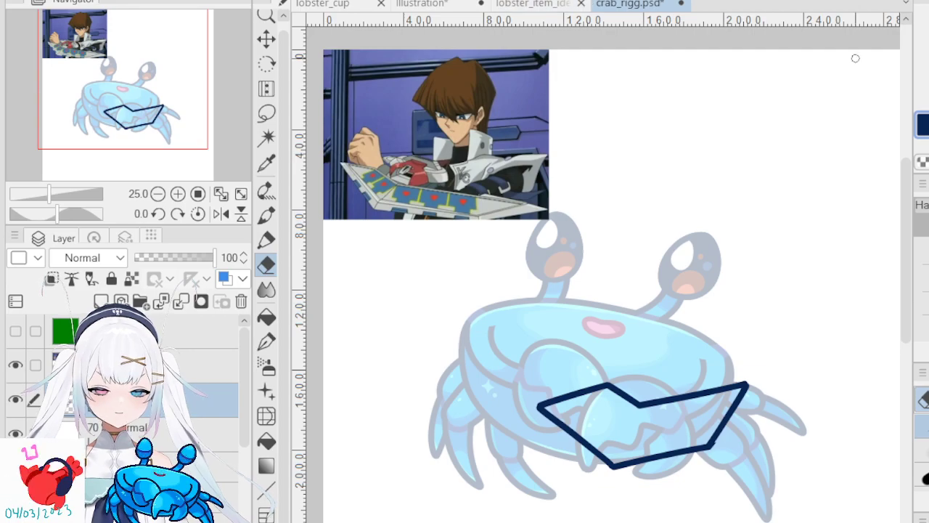
- Trim the remaining stroke overhang at the disk outline's lower-right corner with the eraser into a clean corner
scroll(652, 468, up, 1)
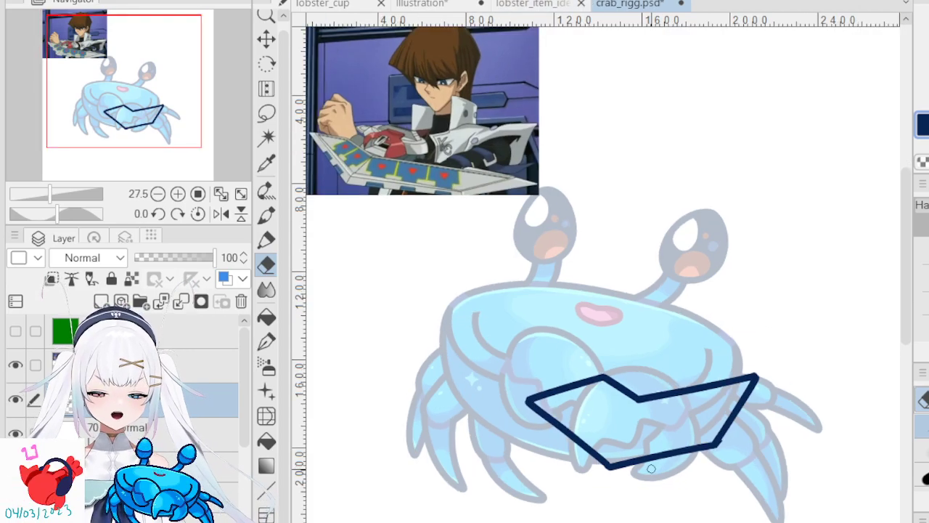
scroll(661, 454, up, 3)
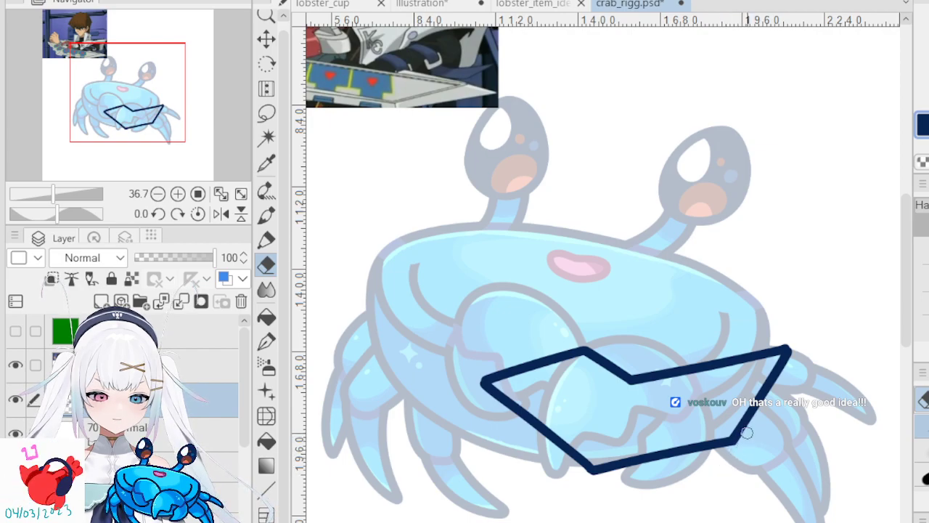
scroll(712, 466, up, 4)
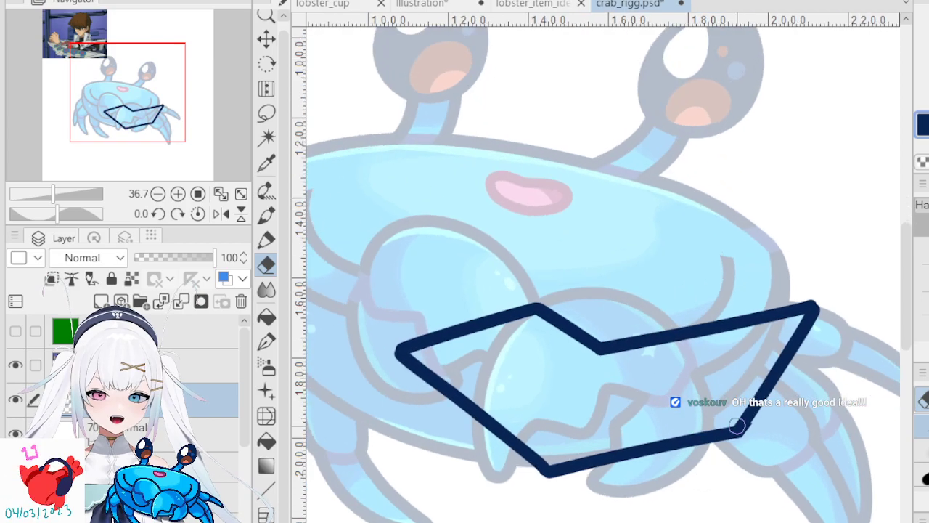
scroll(763, 454, up, 7)
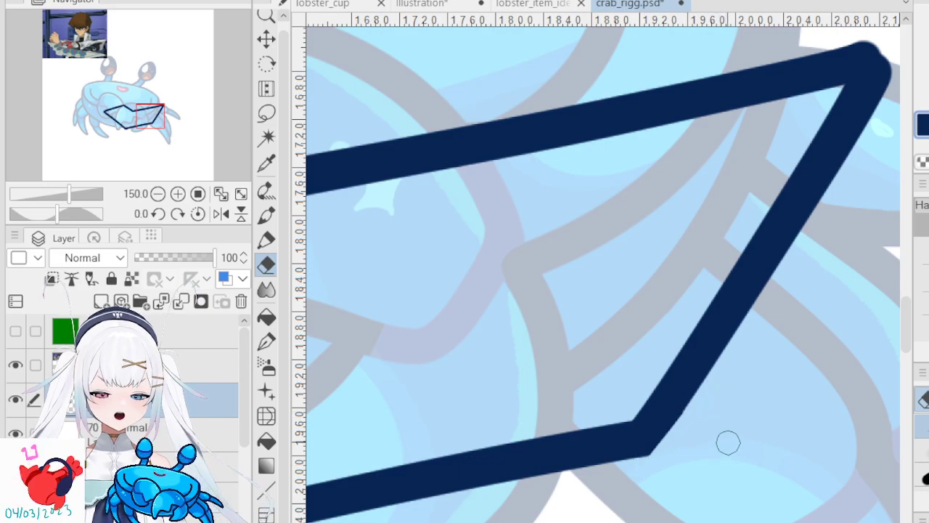
scroll(726, 441, down, 12)
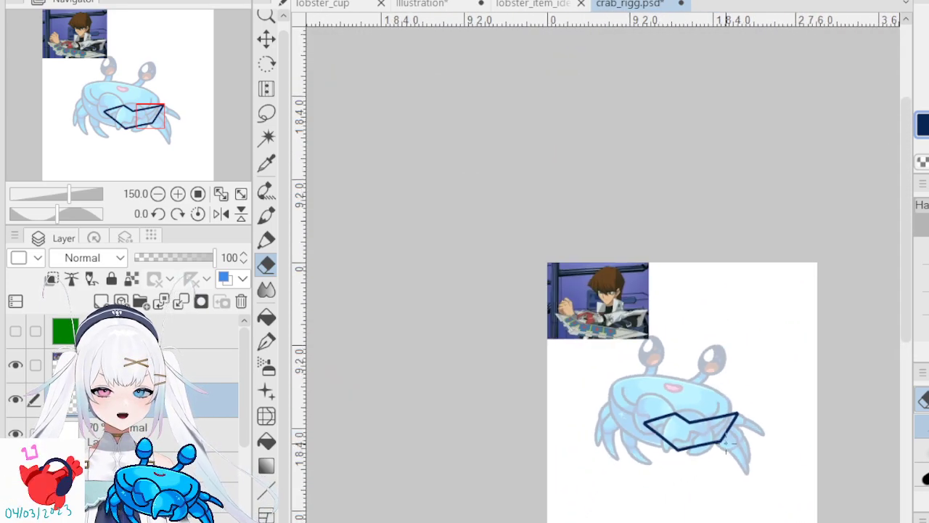
scroll(726, 459, up, 2)
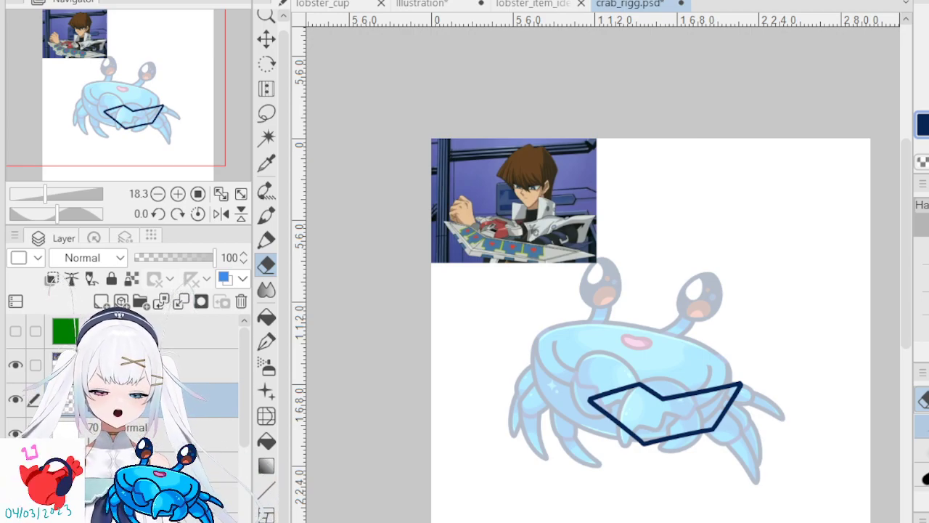
scroll(726, 446, up, 6)
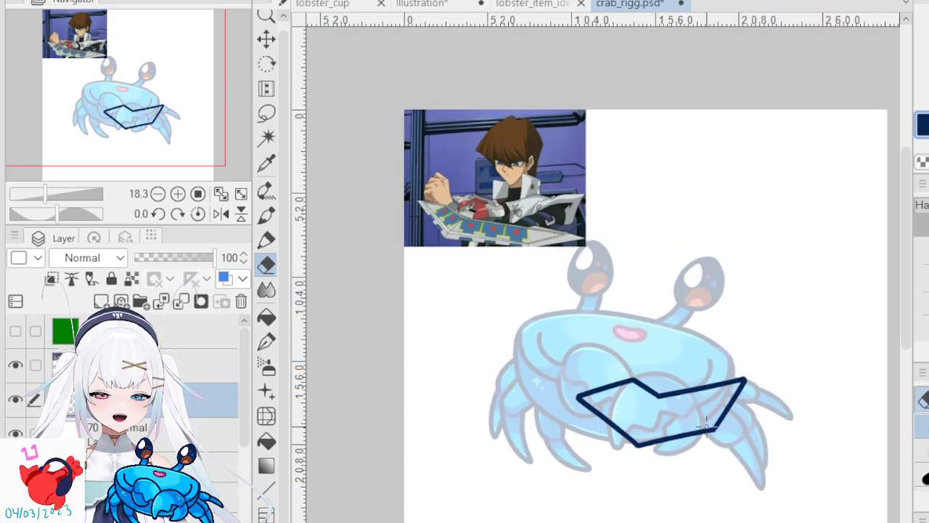
scroll(610, 400, down, 7)
scroll(561, 354, up, 2)
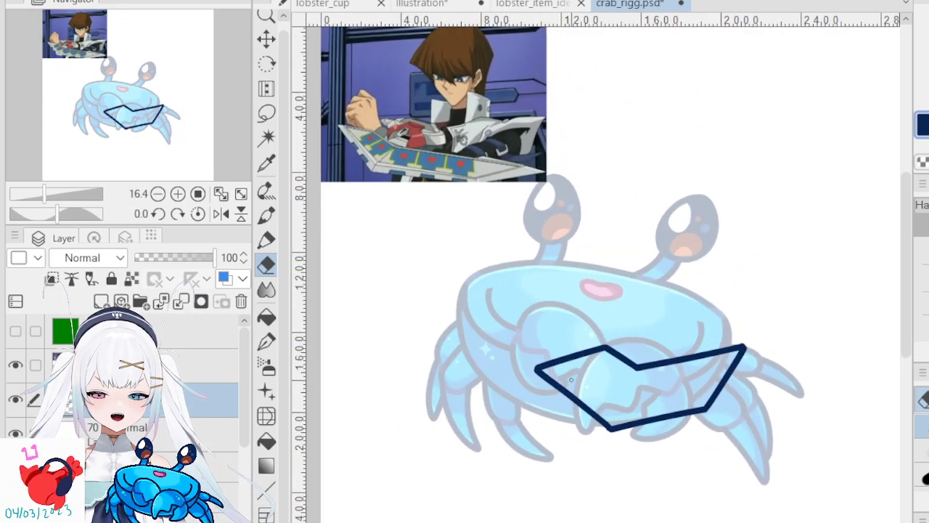
- Handwrite the note "40 outer layer" in navy pen beside the crab on a new layer above the reference image
click(266, 239)
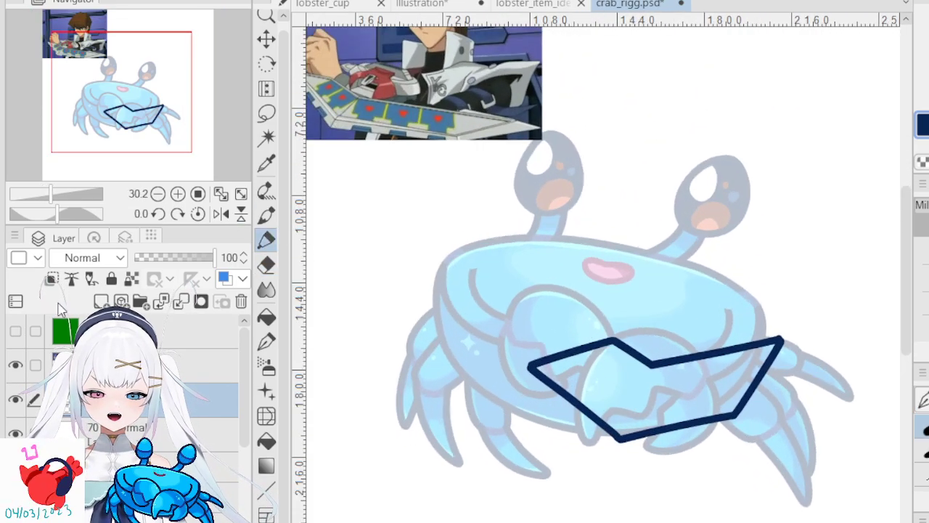
scroll(658, 187, down, 4)
scroll(568, 218, up, 4)
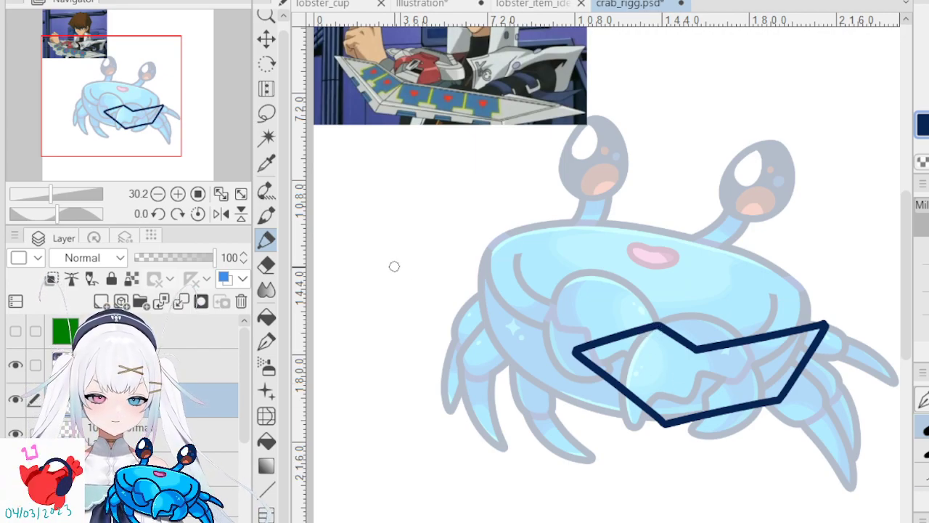
click(207, 365)
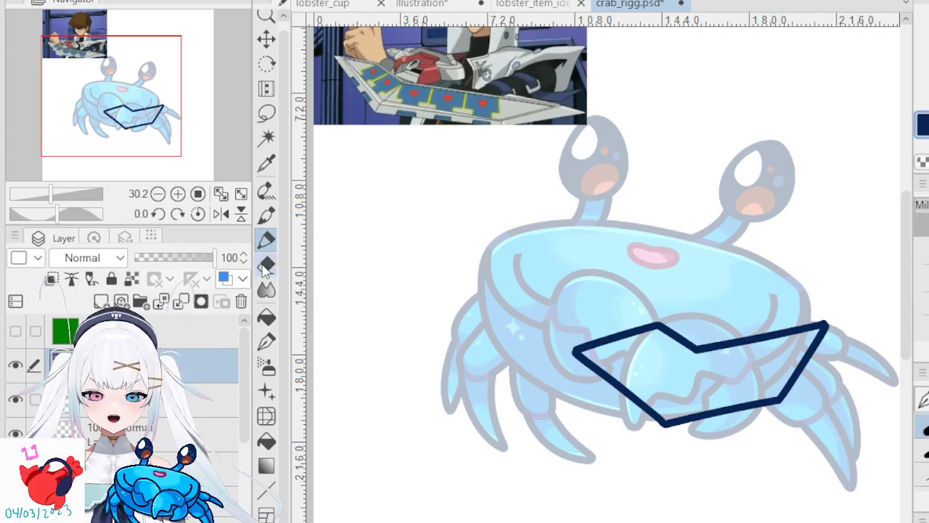
mouse_move(348, 185)
mouse_down()
mouse_move(351, 211)
mouse_move(383, 204)
mouse_up()
mouse_move(376, 190)
mouse_down()
mouse_move(377, 233)
mouse_move(399, 195)
mouse_up()
mouse_move(361, 258)
mouse_down()
mouse_move(393, 258)
mouse_move(431, 235)
mouse_move(441, 245)
mouse_move(464, 228)
mouse_move(375, 315)
mouse_move(395, 291)
mouse_move(463, 268)
mouse_move(481, 253)
mouse_up()
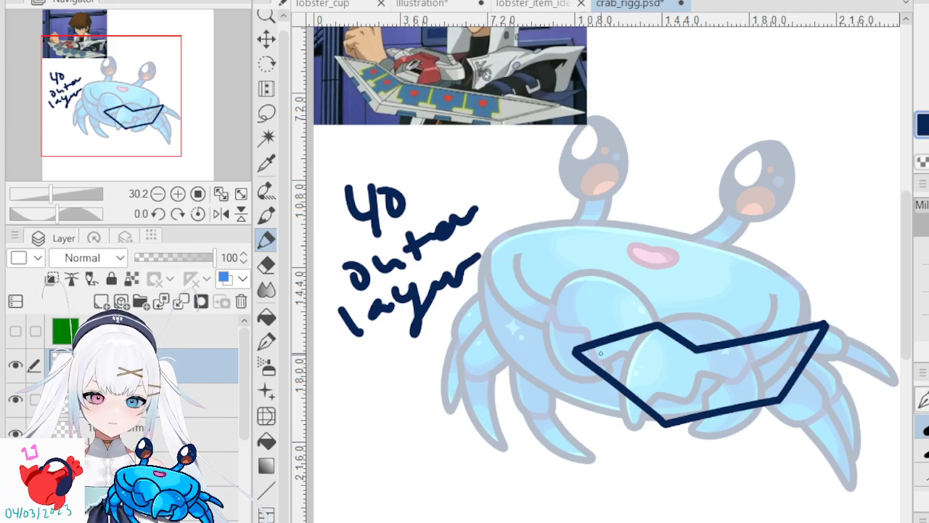
- Try a thin inner line running parallel to the disk's upper-left edge
drag(593, 355, 652, 331)
key(ctrl+z)
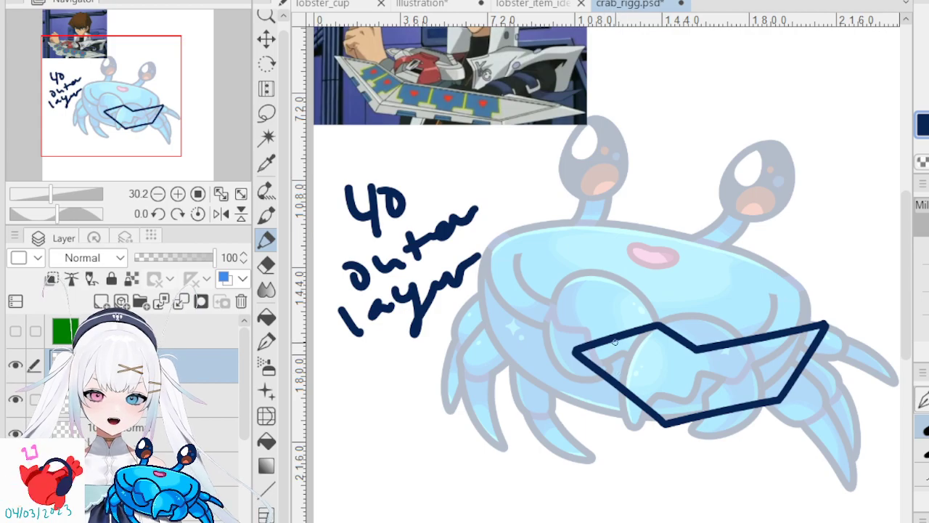
drag(599, 354, 660, 330)
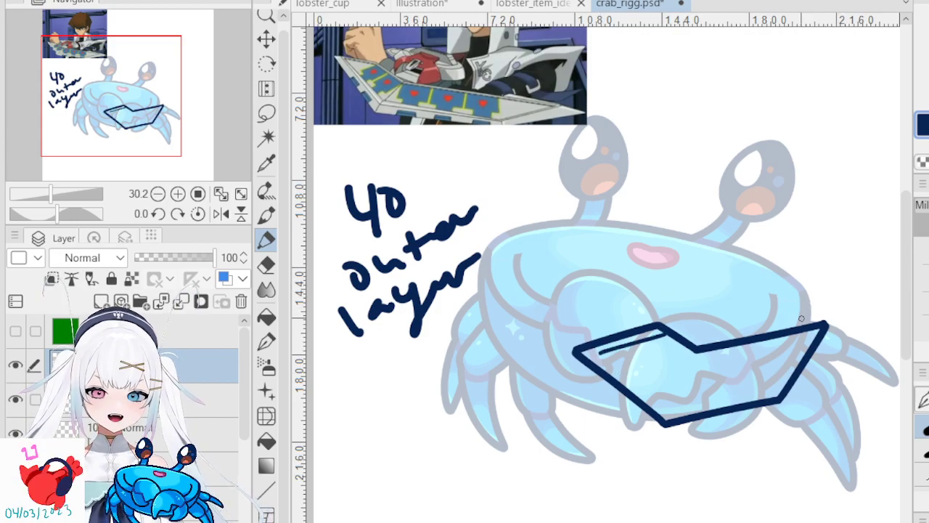
key(ctrl+z)
- Add more pen strokes beneath the handwritten note and hide the note layer
mouse_move(351, 411)
mouse_down()
mouse_move(387, 426)
mouse_move(395, 393)
mouse_up()
mouse_move(382, 446)
mouse_down()
mouse_move(372, 482)
mouse_move(459, 420)
mouse_move(477, 418)
mouse_up()
mouse_move(438, 471)
mouse_down()
mouse_move(453, 453)
mouse_move(472, 465)
mouse_move(511, 442)
mouse_up()
click(17, 366)
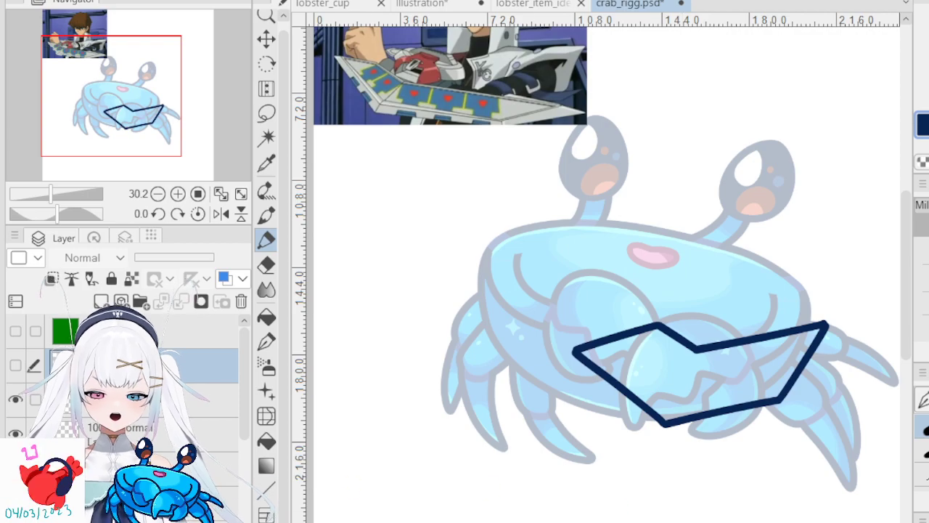
- On the empty layer above the disk outline, draw short inward ticks at the bottom, lower-right, left and upper-right corners
click(189, 469)
click(189, 434)
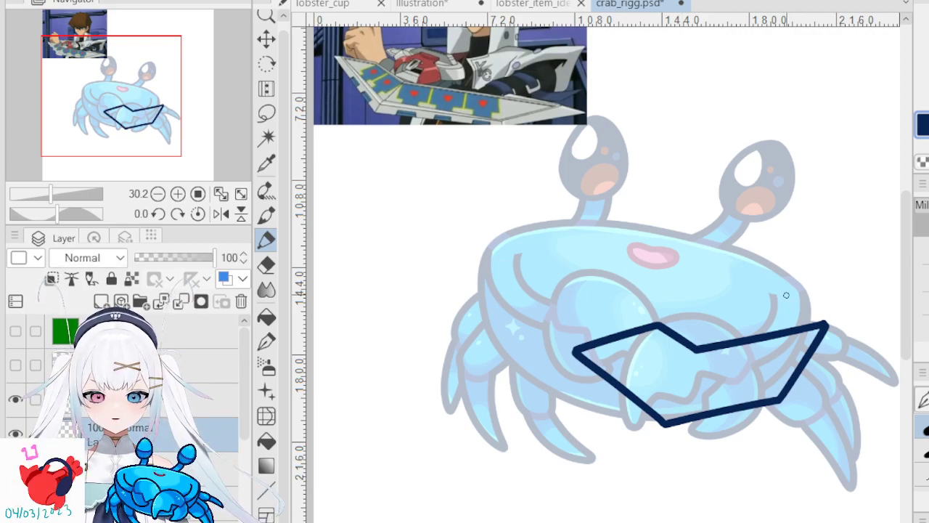
drag(782, 278, 783, 299)
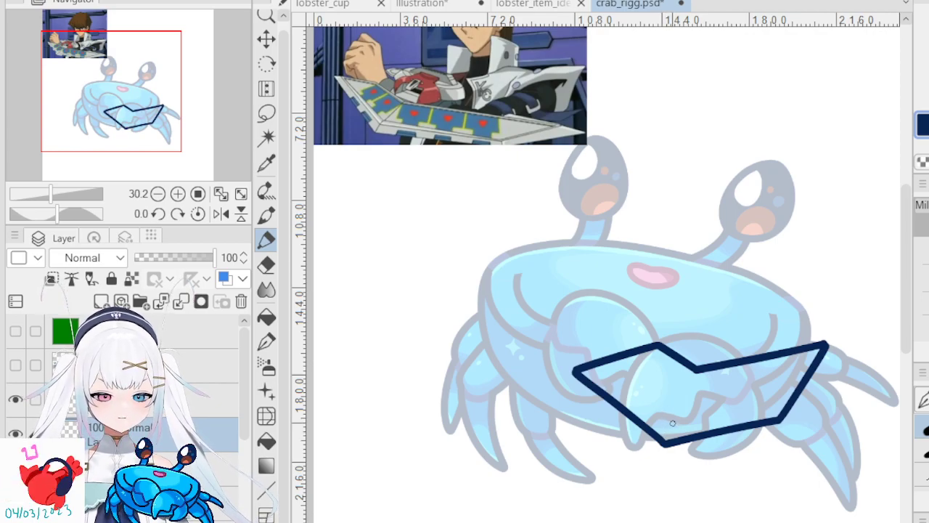
drag(669, 424, 667, 440)
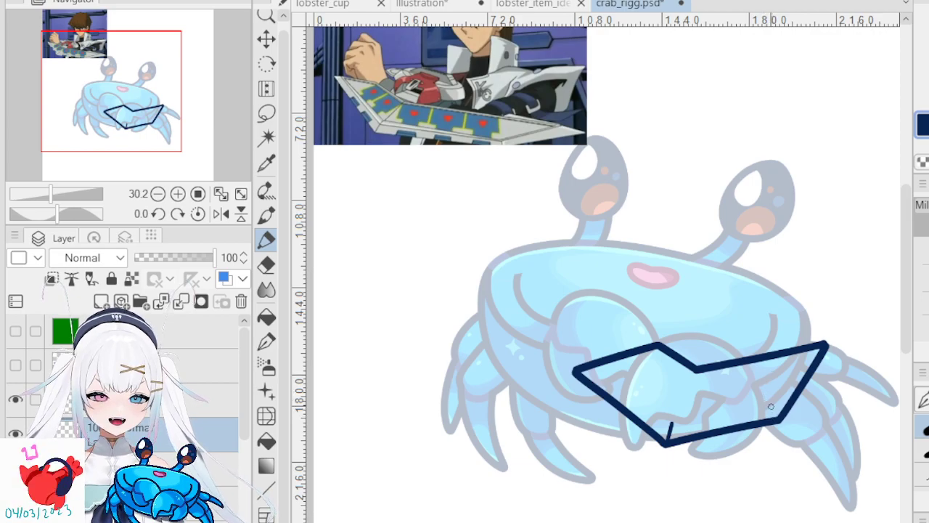
drag(772, 404, 776, 419)
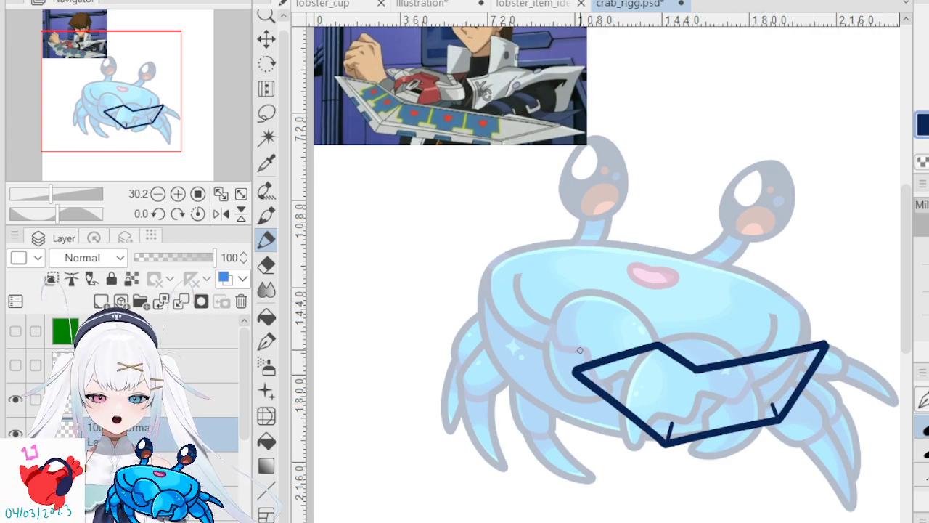
drag(581, 370, 599, 373)
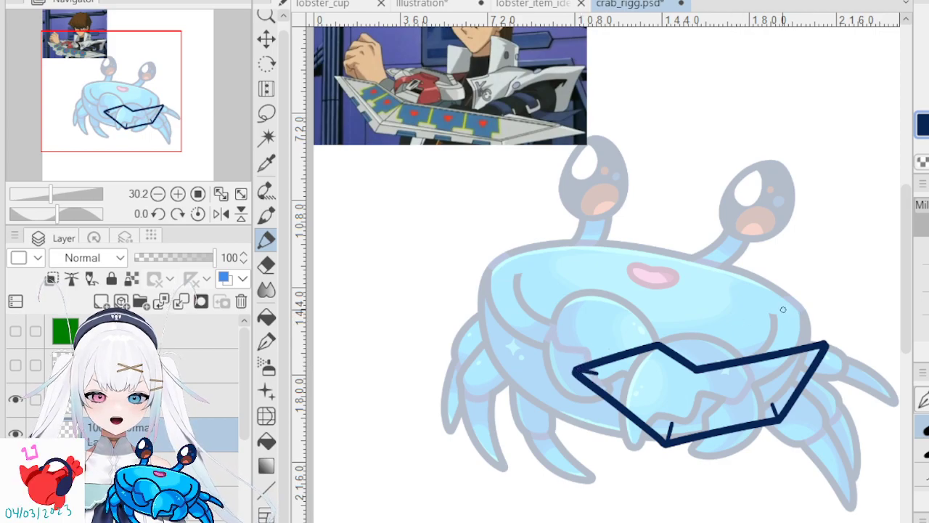
key(ctrl+z)
drag(579, 372, 603, 373)
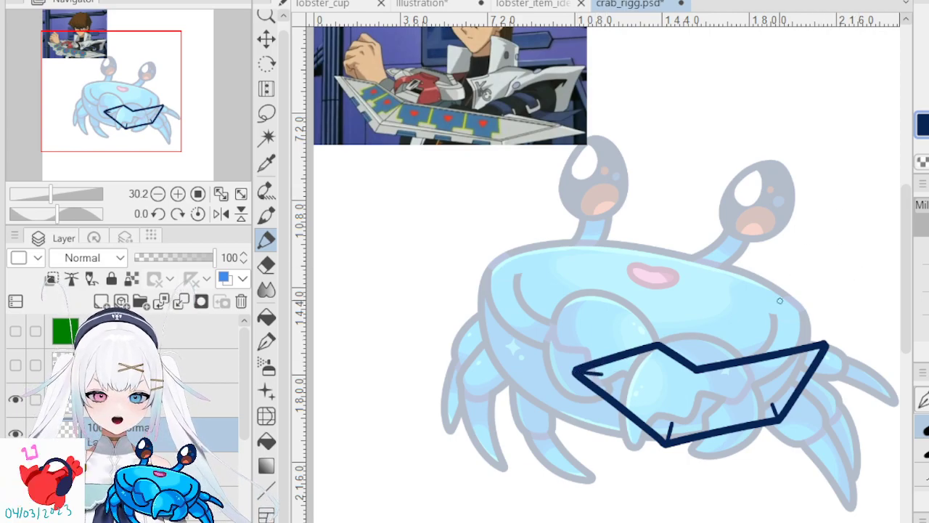
drag(824, 347, 793, 361)
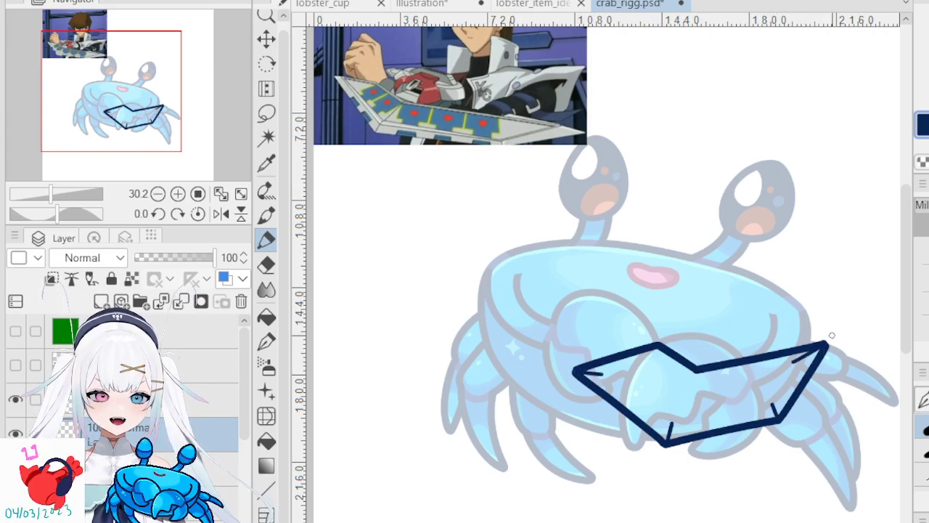
key(ctrl+z)
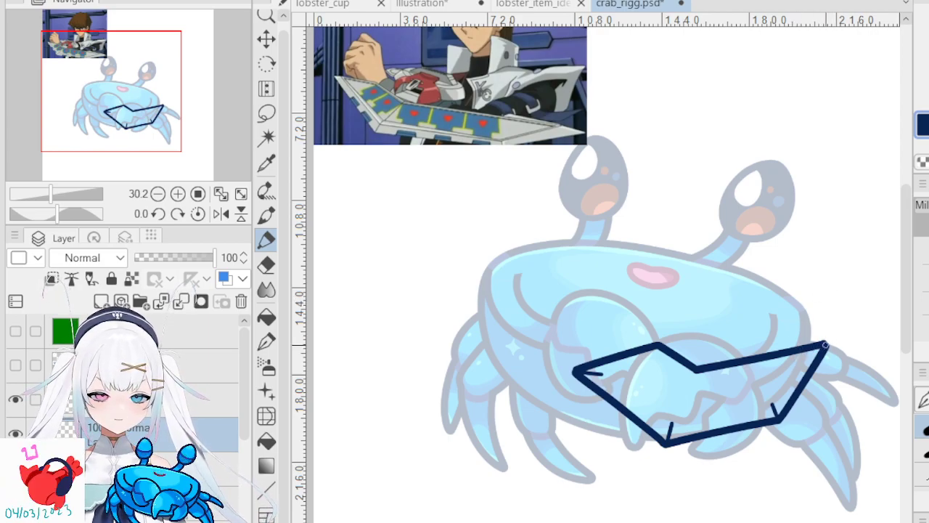
drag(825, 344, 797, 361)
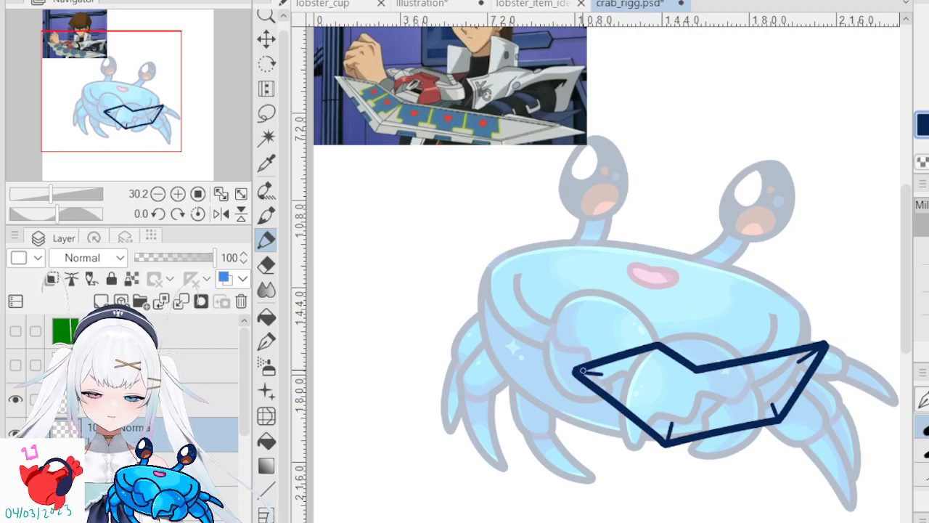
- Draw a straight fold line from the disk's upper notch to the bottom tick, and try an inner line along the right edge
drag(698, 369, 667, 429)
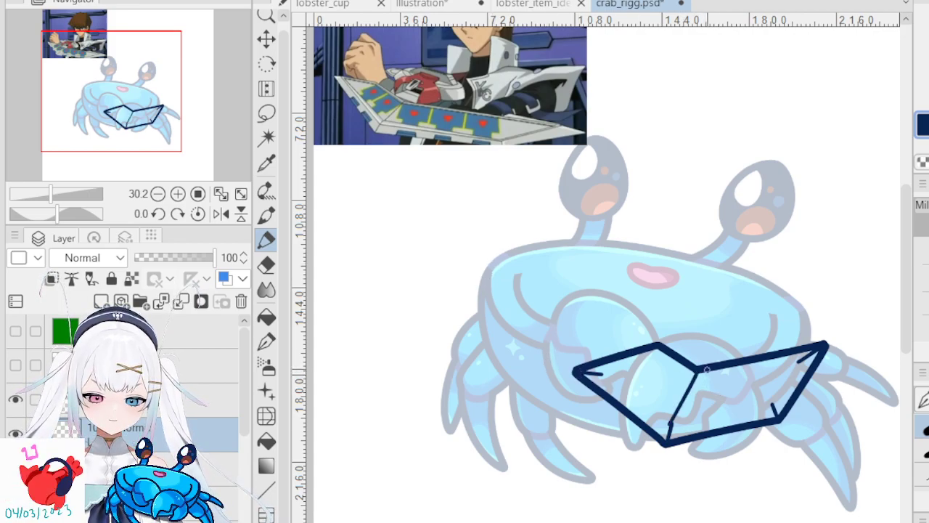
key(ctrl+z)
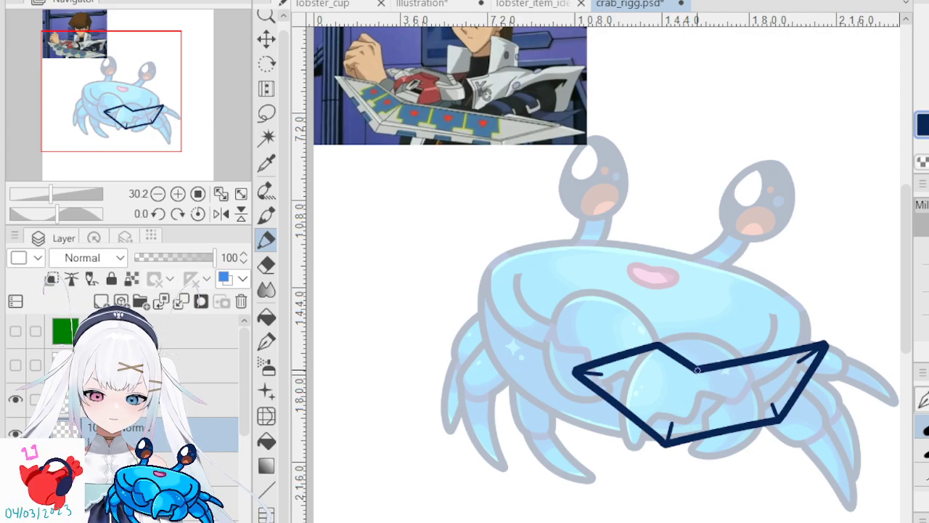
shift+click(672, 425)
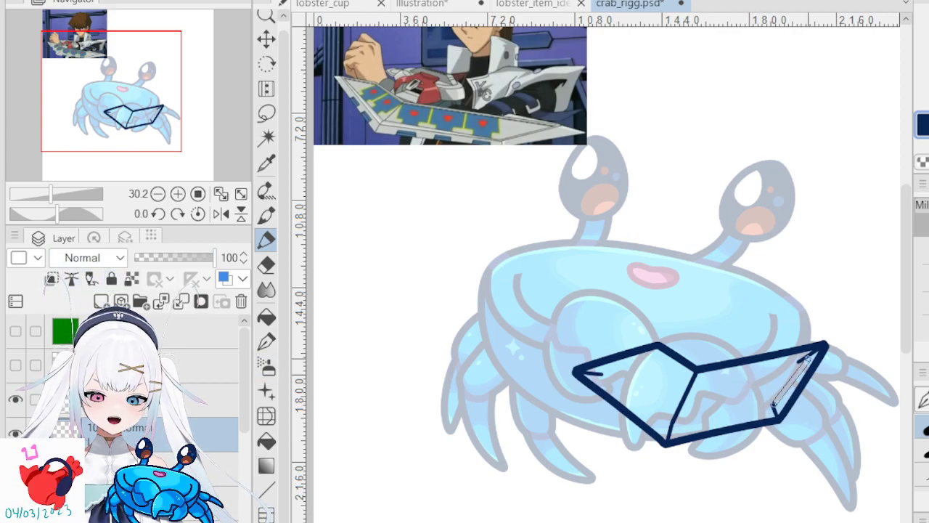
shift+click(800, 361)
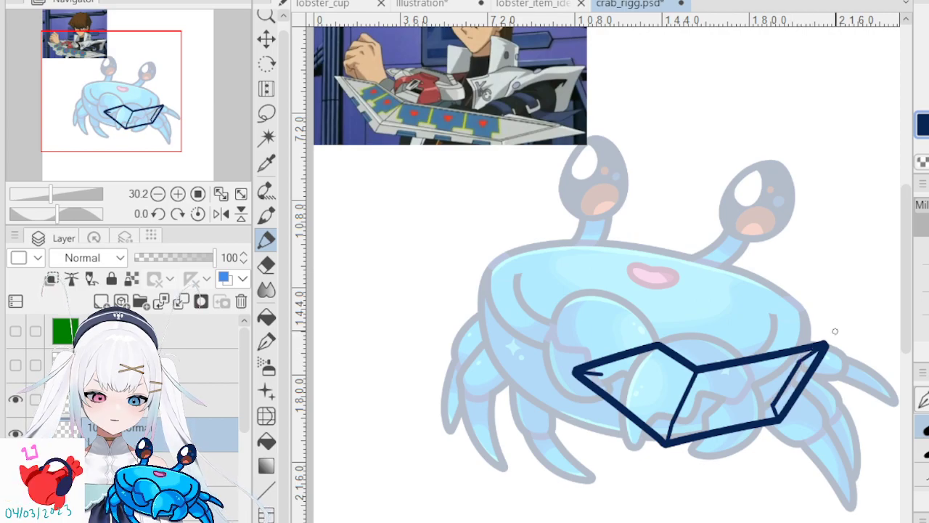
key(ctrl+z)
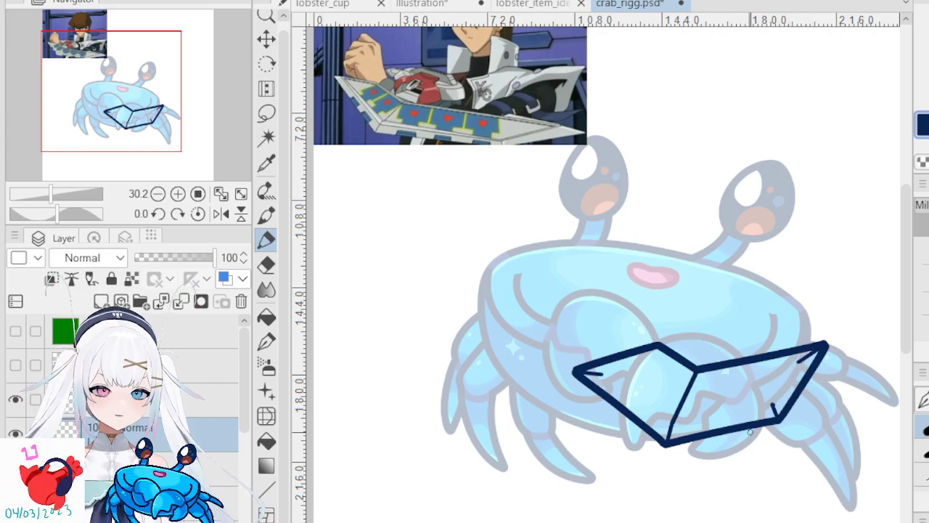
- Draw an inner line parallel to the disk's outer right edge, joining the two right corner ticks, and erase its lower overshoot
scroll(741, 434, up, 3)
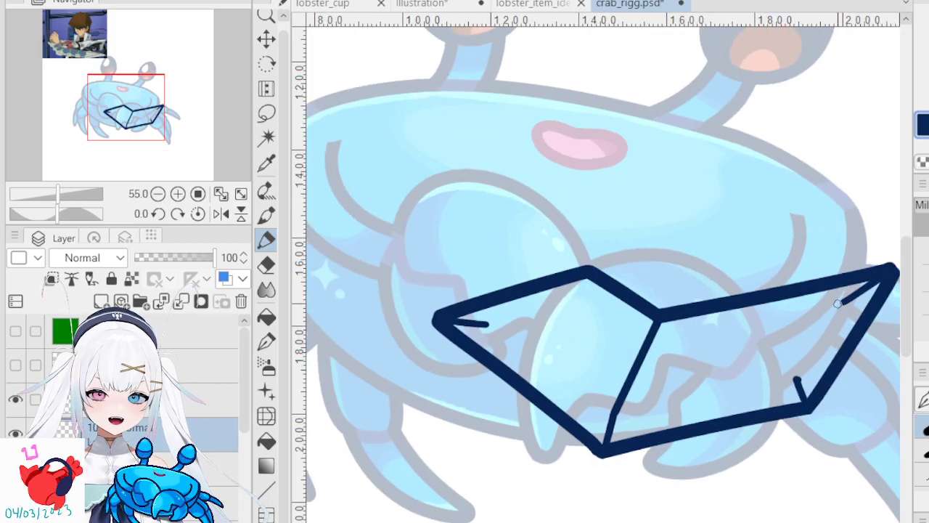
drag(844, 302, 784, 388)
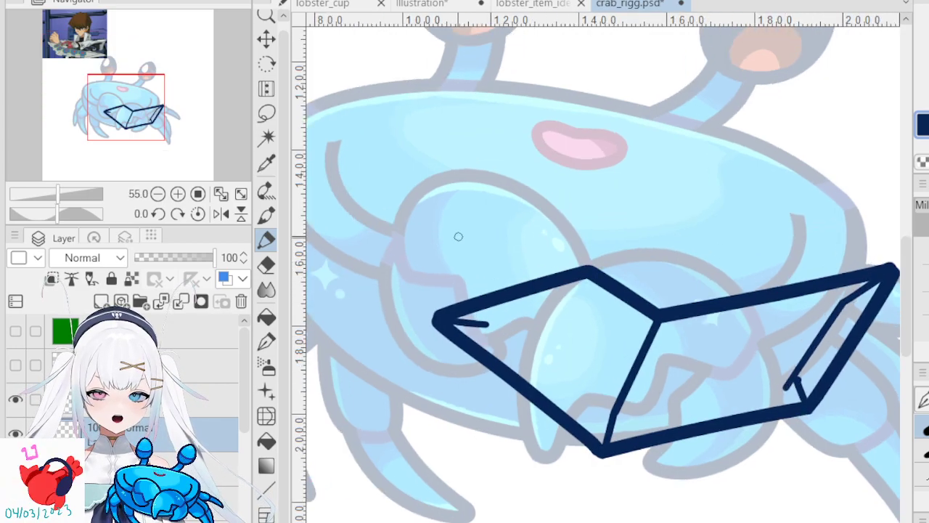
click(265, 265)
drag(782, 387, 788, 380)
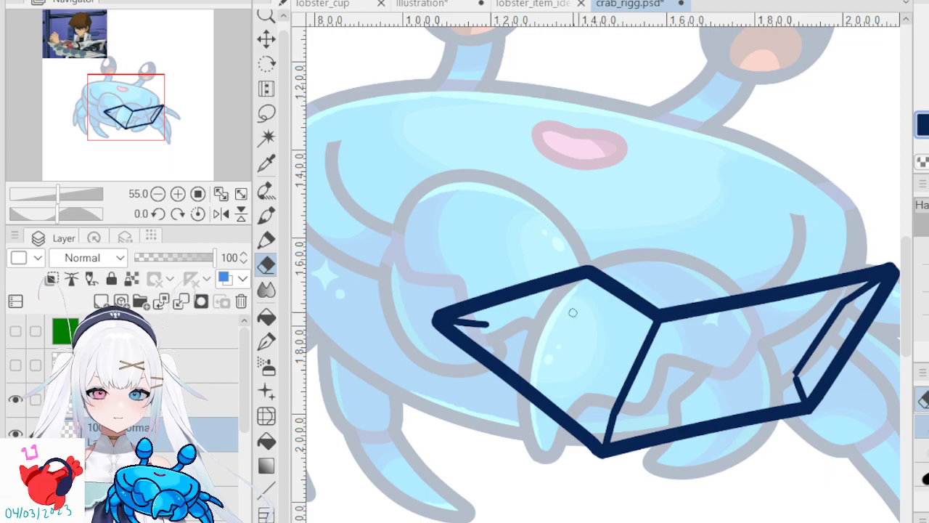
- Flip the view horizontally, draw the smaller panel's inner line from its corner tick to the fold, and erase the part past the fold
click(265, 240)
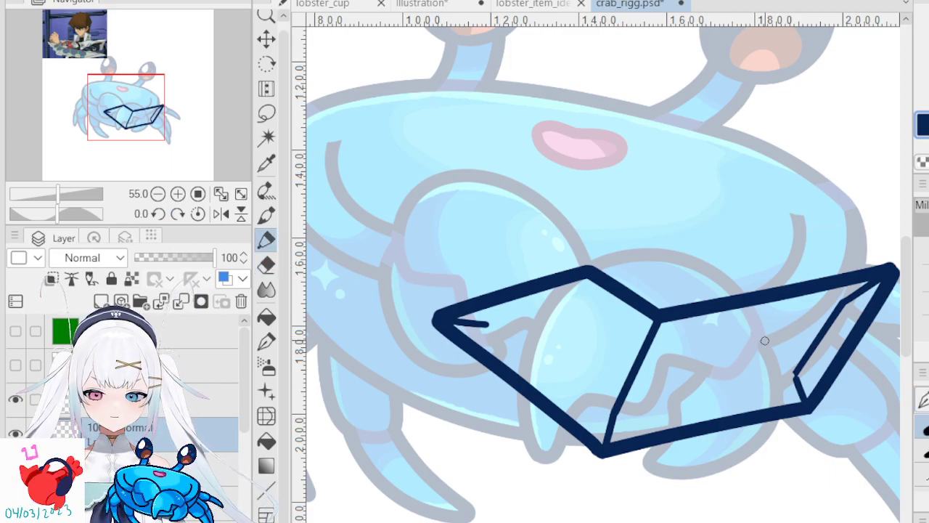
scroll(746, 306, up, 1)
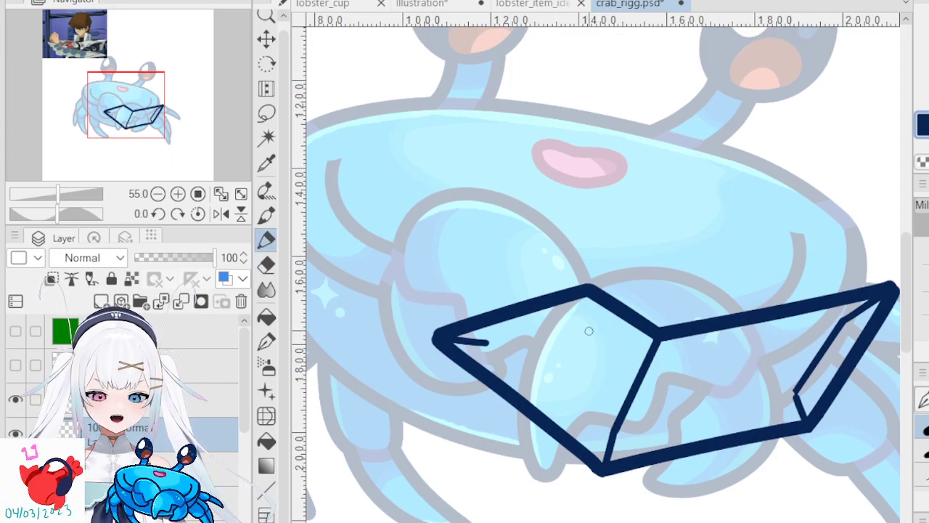
key(h)
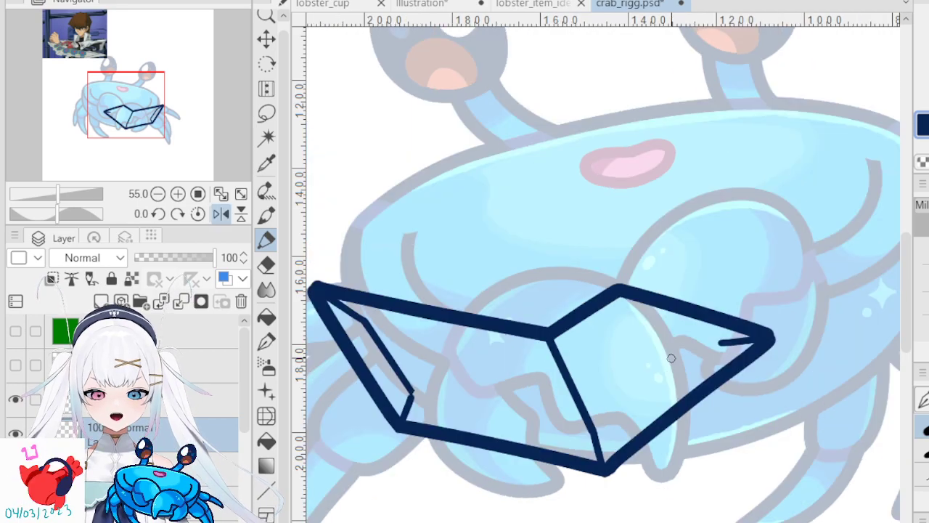
mouse_move(725, 340)
mouse_down()
mouse_move(614, 427)
mouse_move(630, 405)
mouse_up()
key(ctrl+z)
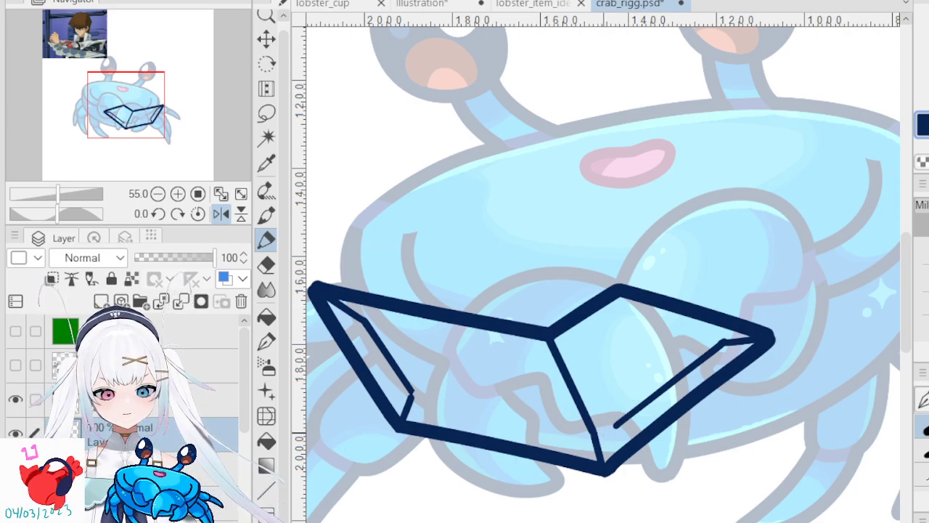
key(ctrl+z)
mouse_move(597, 431)
mouse_down()
mouse_move(722, 351)
mouse_move(575, 439)
mouse_up()
key(ctrl+z)
key(ctrl+z)
drag(726, 339, 566, 454)
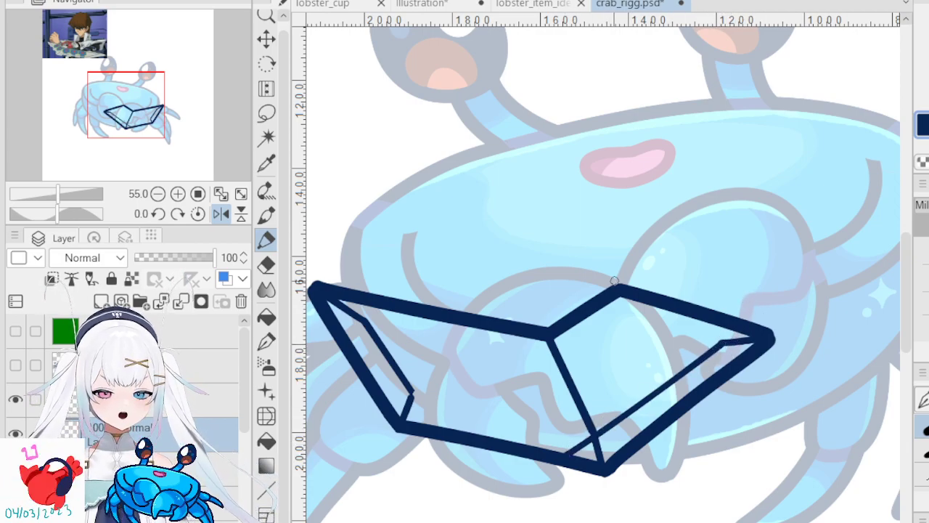
key(e)
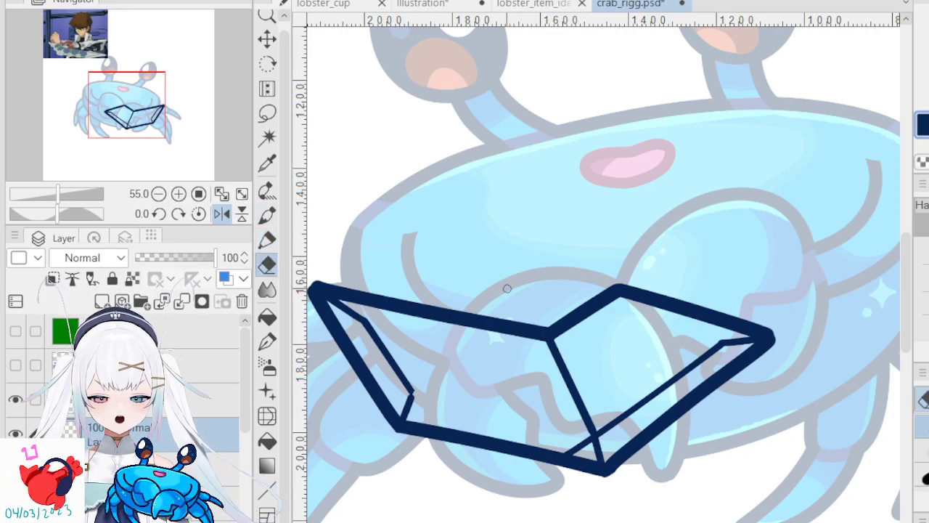
mouse_move(562, 442)
mouse_down()
mouse_move(583, 485)
mouse_move(576, 433)
mouse_move(589, 456)
mouse_up()
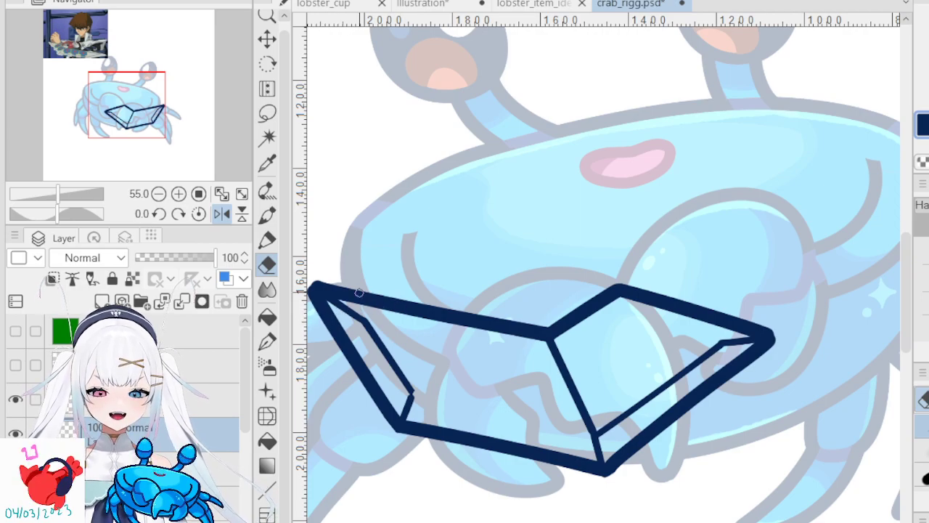
- Rotate the canvas to -25° and try a freehand inner line along the larger panel's lower edge
click(266, 240)
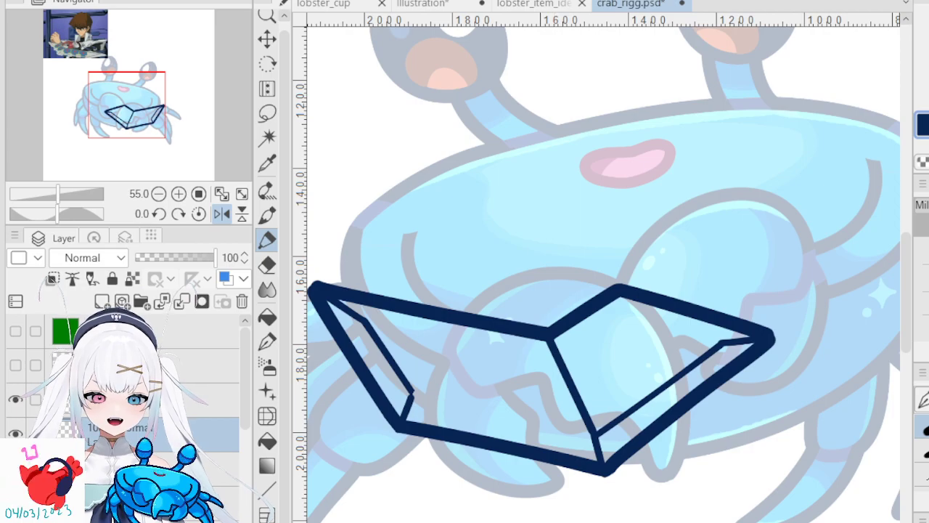
key(minus)
key(minus)
key(minus)
key(minus)
key(minus)
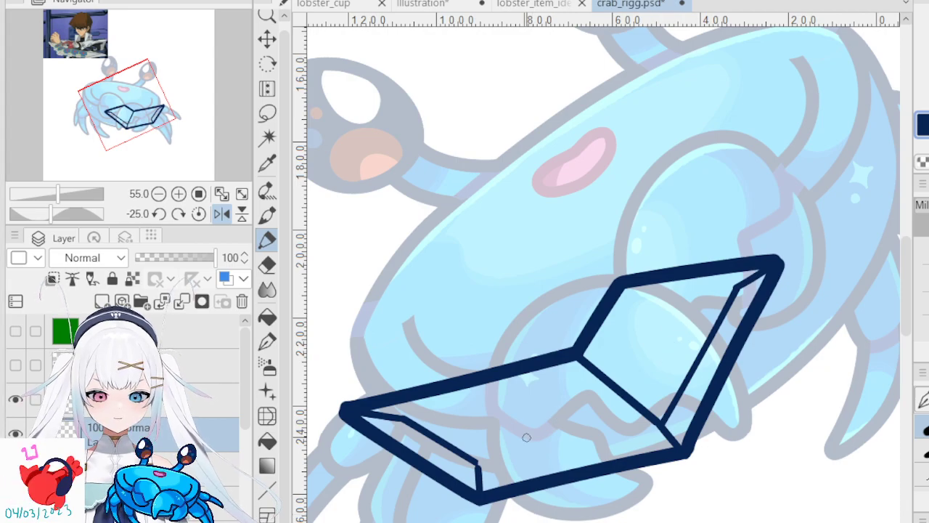
drag(481, 460, 642, 429)
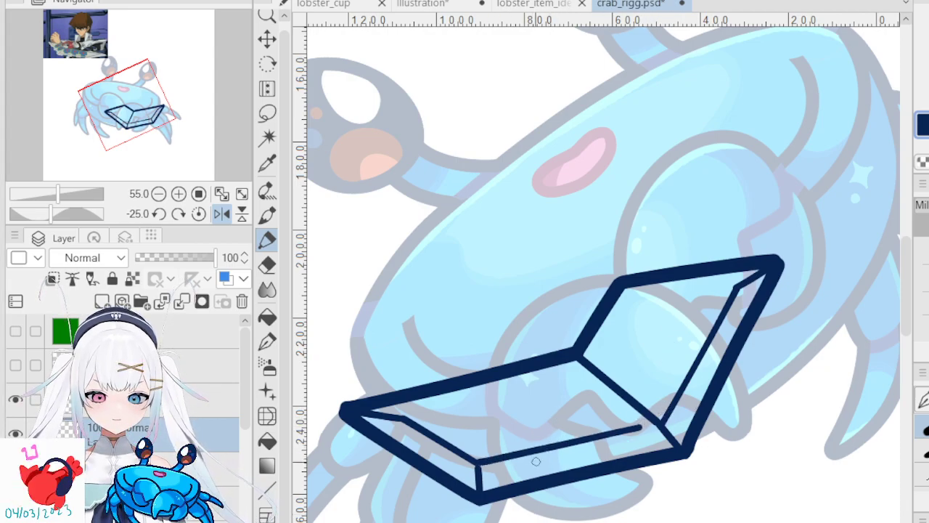
key(ctrl+z)
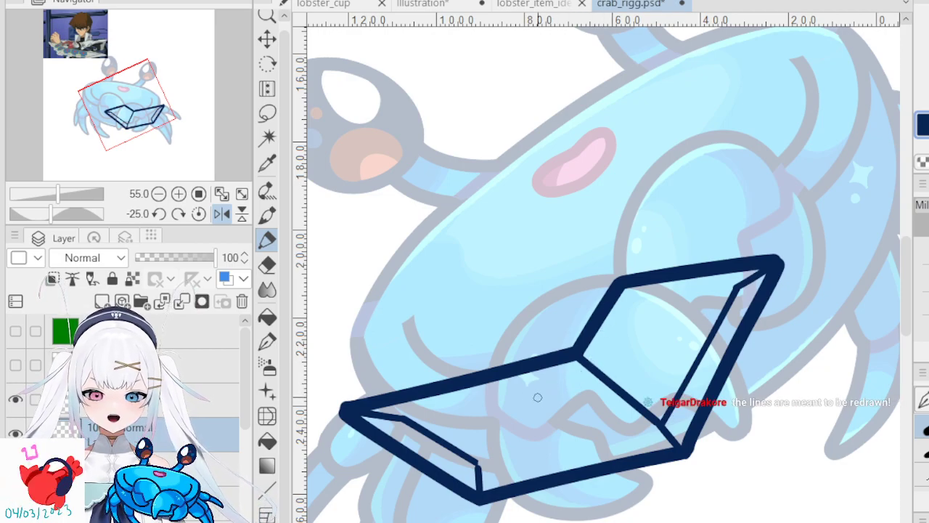
drag(477, 463, 671, 426)
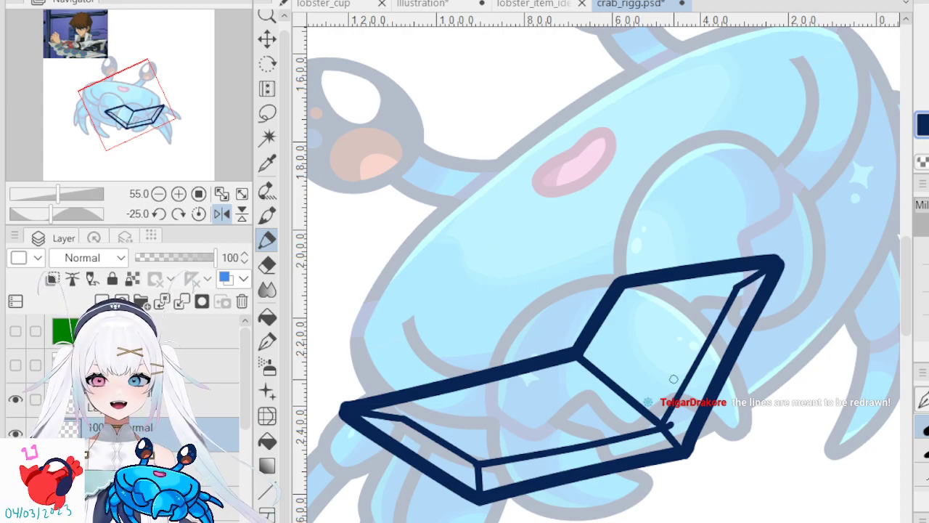
key(ctrl+z)
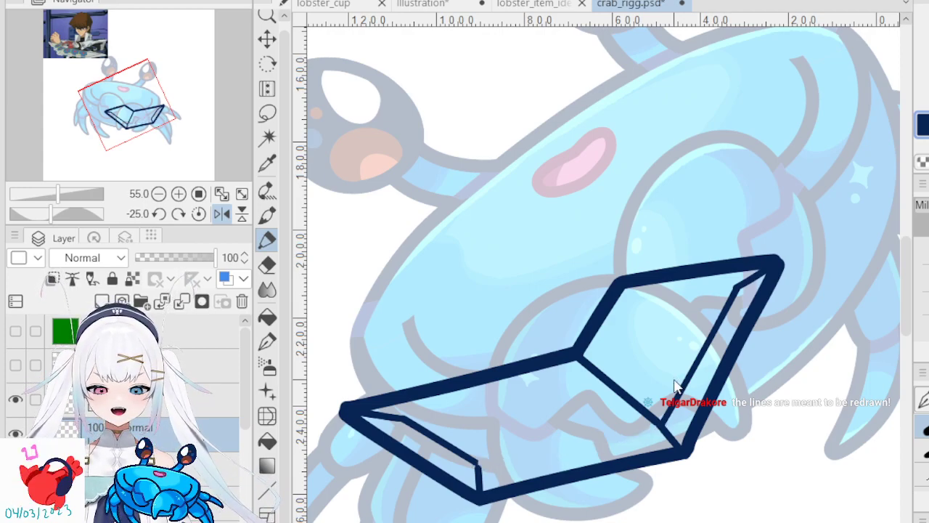
- Rotate the canvas to -35° and retry the larger panel's lower inner line from both of its ends
drag(648, 329, 647, 246)
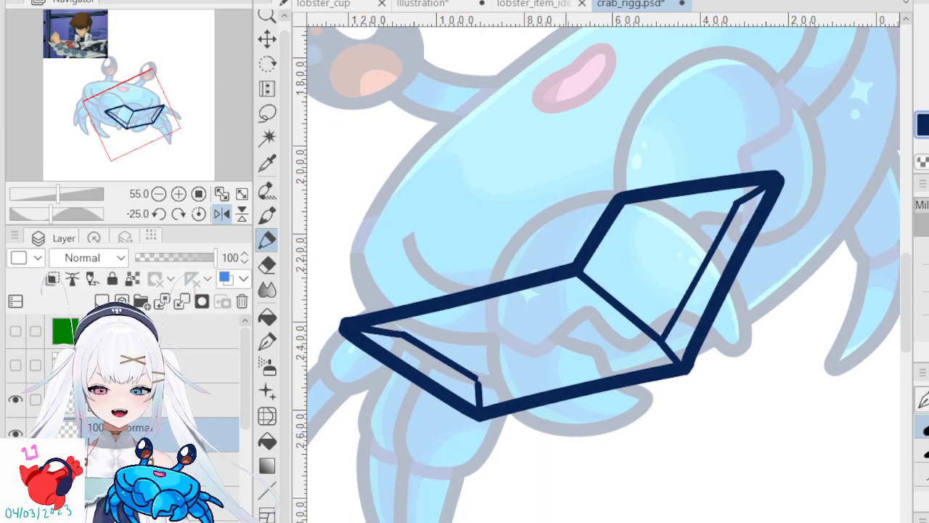
key(minus)
click(674, 326)
drag(626, 350, 491, 408)
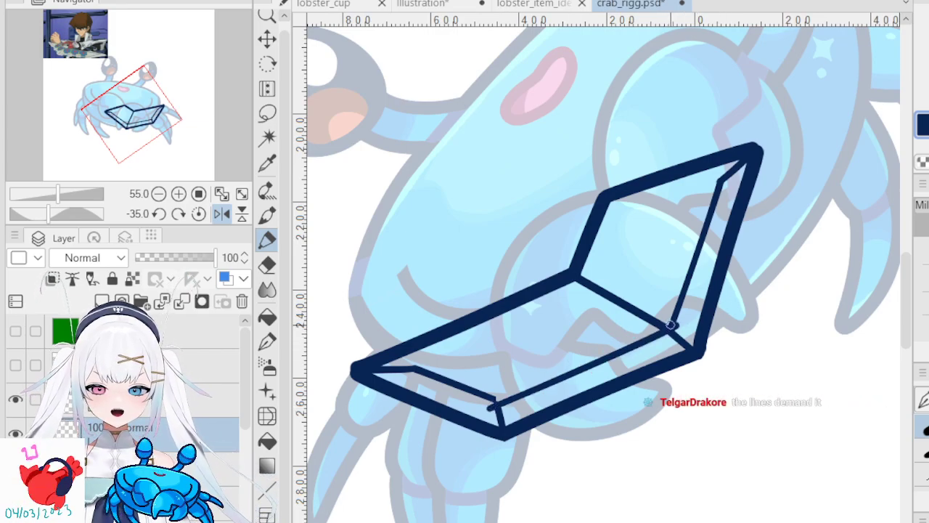
key(ctrl+z)
mouse_move(678, 320)
mouse_down()
mouse_move(506, 394)
mouse_move(695, 315)
mouse_up()
key(ctrl+z)
key(ctrl+z)
mouse_move(485, 408)
mouse_down()
mouse_move(728, 303)
mouse_move(490, 407)
mouse_move(745, 305)
mouse_up()
key(ctrl+z)
key(ctrl+z)
- Draw a straight inner line along the larger panel's lower edge from the fold through the corner tick, and erase both overshooting ends
shift+click(675, 320)
key(ctrl+z)
shift+click(669, 326)
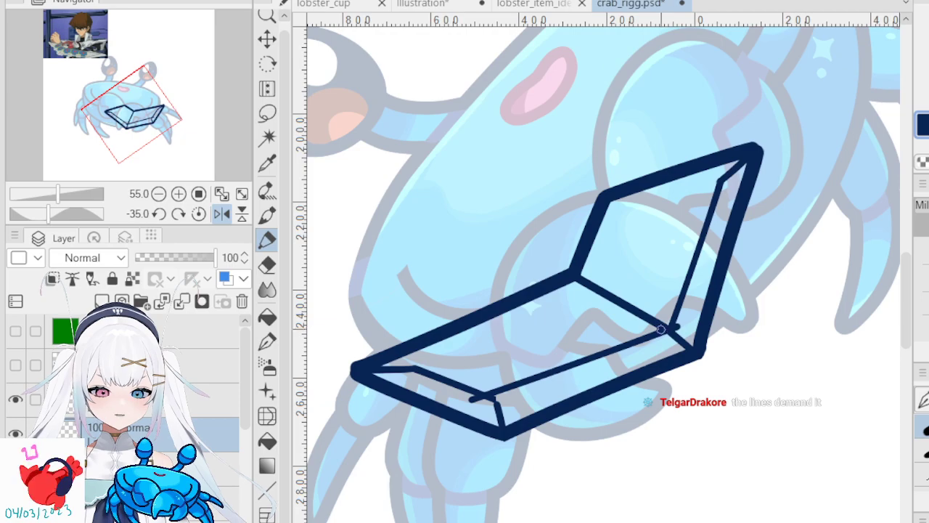
key(ctrl+z)
shift+click(466, 414)
key(ctrl+z)
shift+click(431, 433)
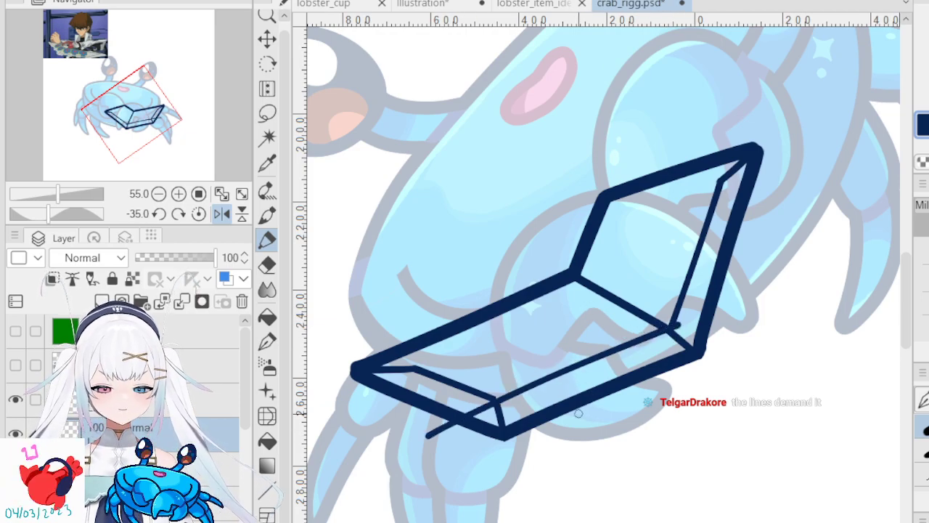
key(h)
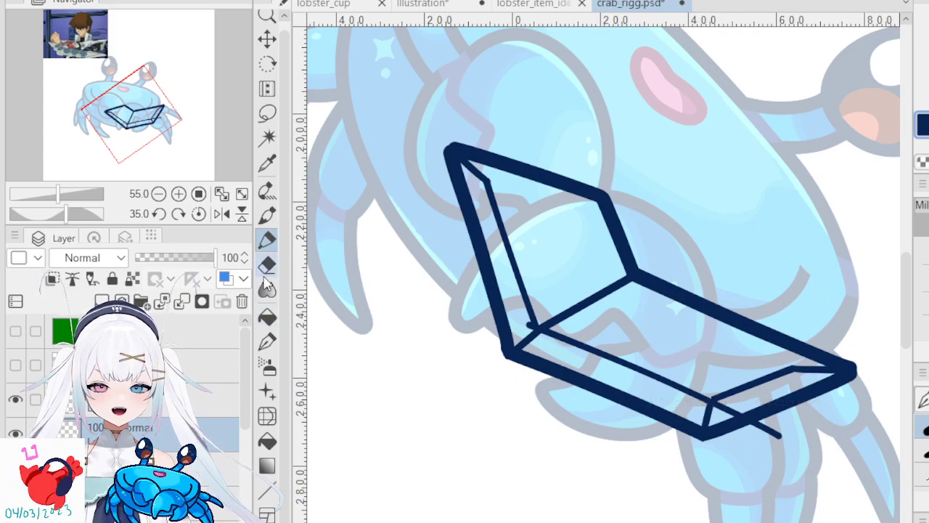
click(267, 265)
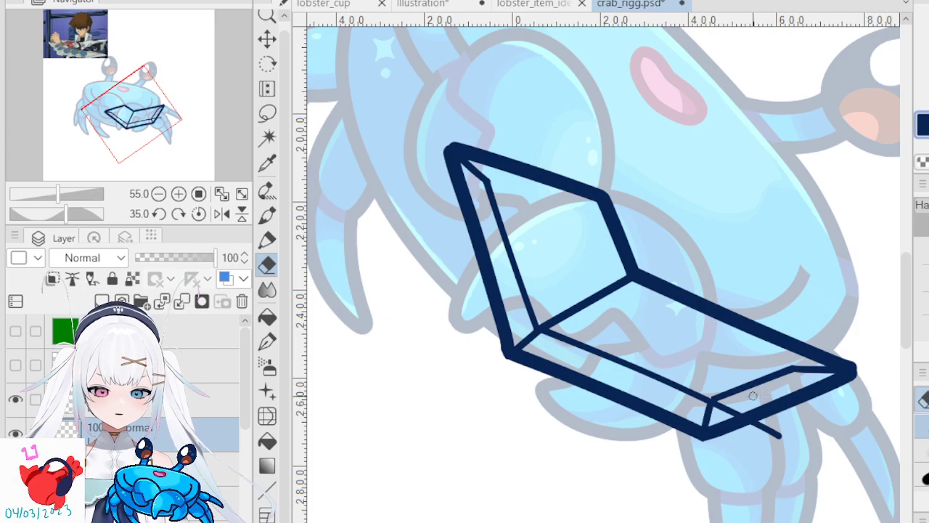
drag(729, 409, 763, 435)
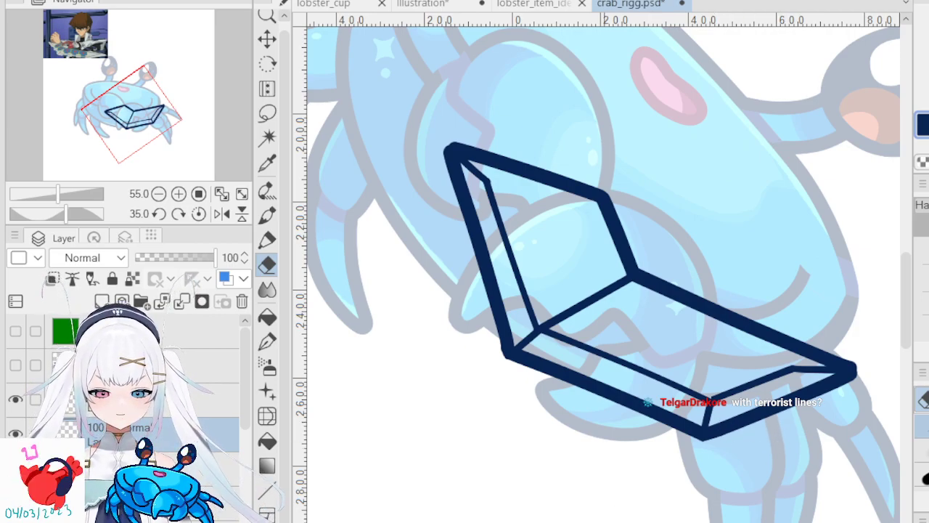
- Reset the canvas rotation and add a short inward tick beneath the peak of the disk's left panel
key(ctrl+at)
scroll(578, 212, down, 10)
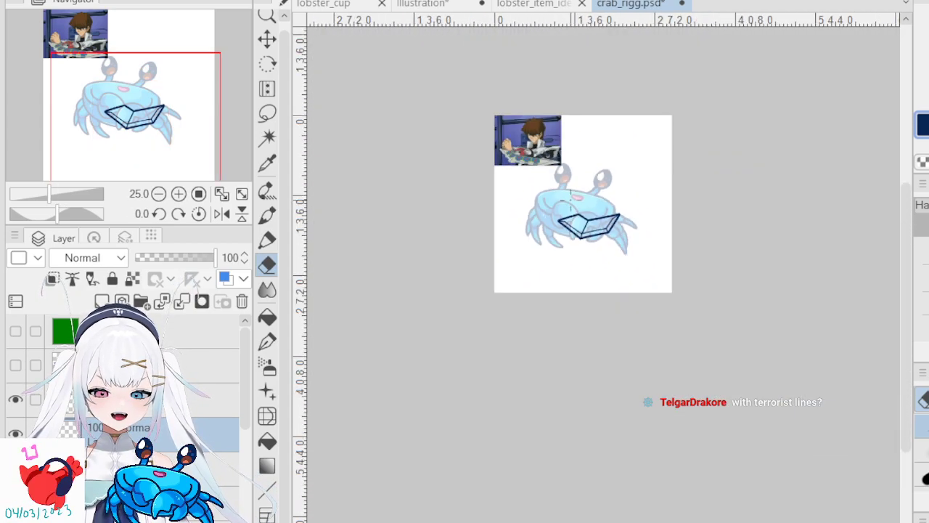
scroll(537, 141, up, 3)
scroll(726, 367, up, 6)
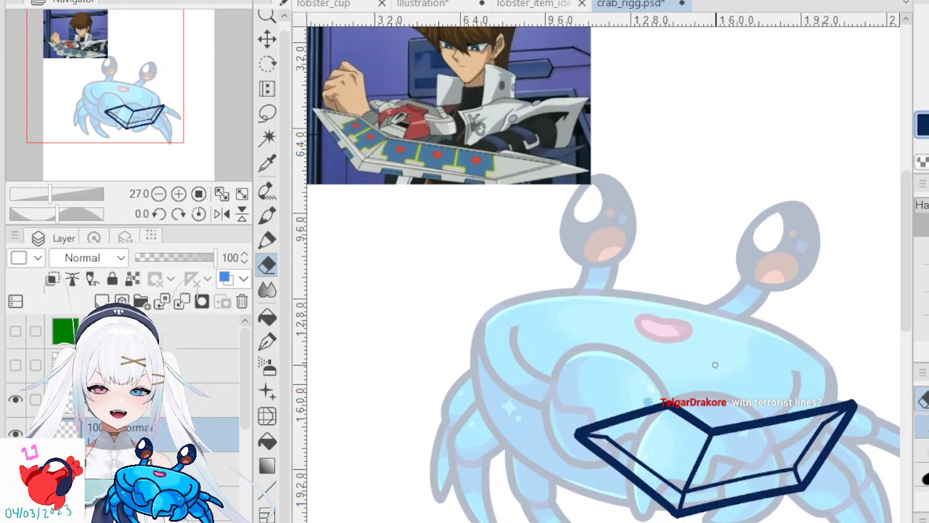
scroll(727, 366, up, 1)
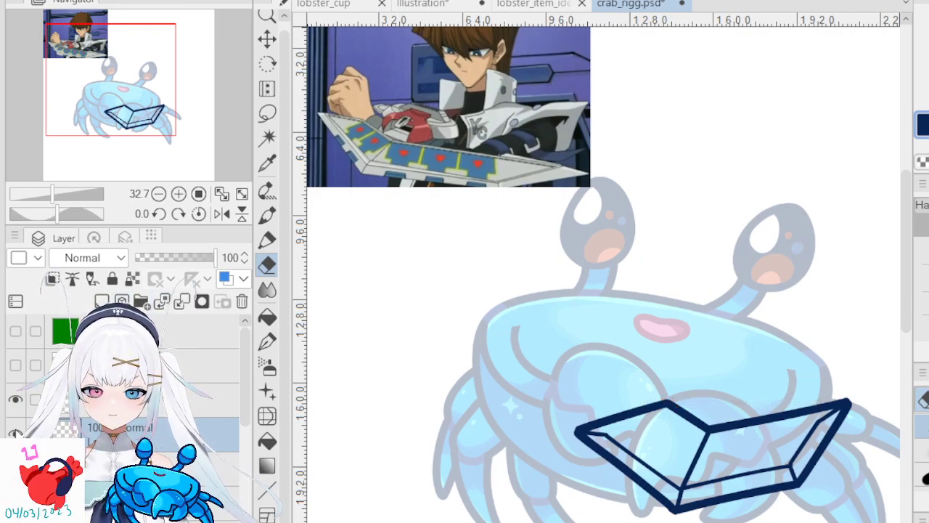
click(267, 239)
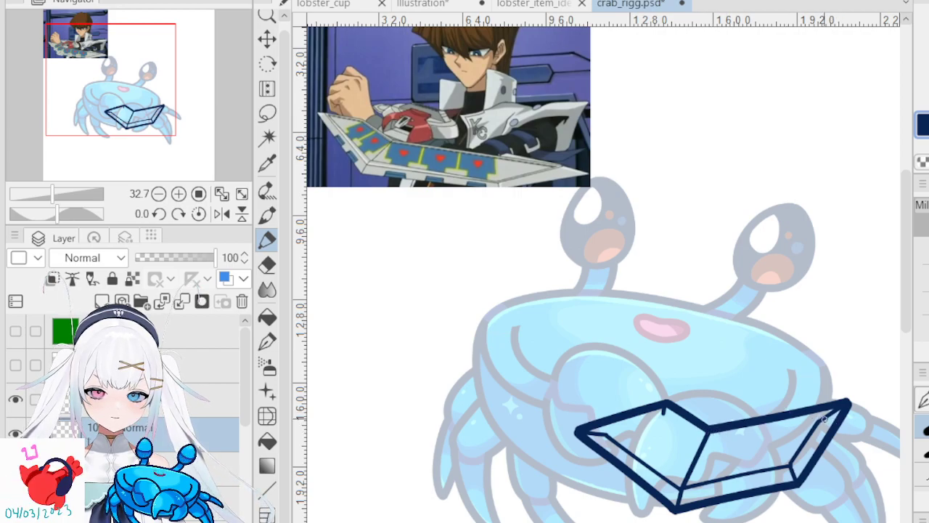
- Try several inner lines parallel to the right panel's upper edge, starting from the upper-right corner tick
mouse_move(823, 419)
mouse_down()
mouse_move(705, 433)
mouse_move(737, 427)
mouse_move(701, 456)
mouse_move(718, 443)
mouse_move(703, 443)
mouse_move(845, 400)
mouse_move(838, 418)
mouse_move(699, 440)
mouse_up()
key(ctrl+z)
key(ctrl+z)
key(ctrl+z)
drag(823, 418, 704, 443)
key(ctrl+z)
drag(823, 428, 668, 456)
key(ctrl+z)
drag(819, 420, 681, 441)
key(ctrl+z)
drag(819, 417, 673, 447)
key(ctrl+z)
drag(820, 421, 666, 451)
key(ctrl+z)
- Draw the inner line parallel to the right panel's upper edge and erase the part extending past the fold
drag(820, 420, 667, 447)
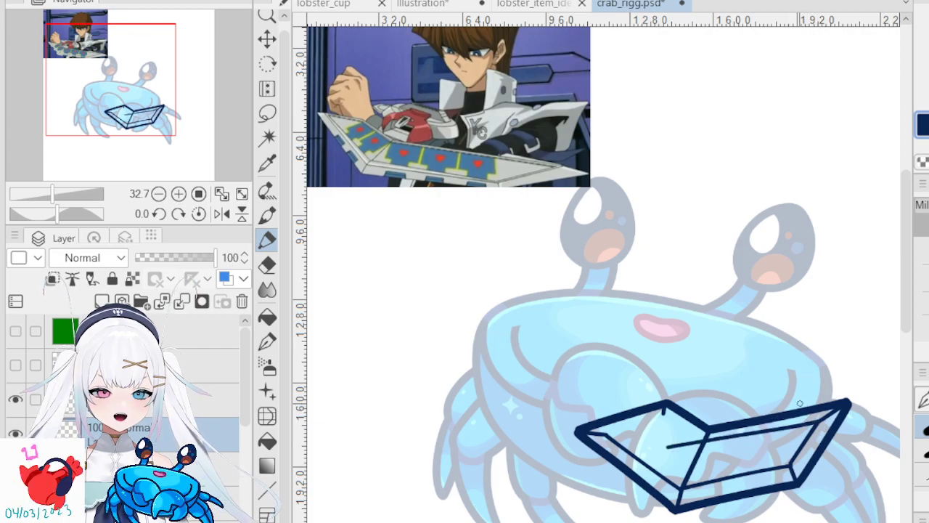
click(267, 266)
drag(687, 443, 664, 445)
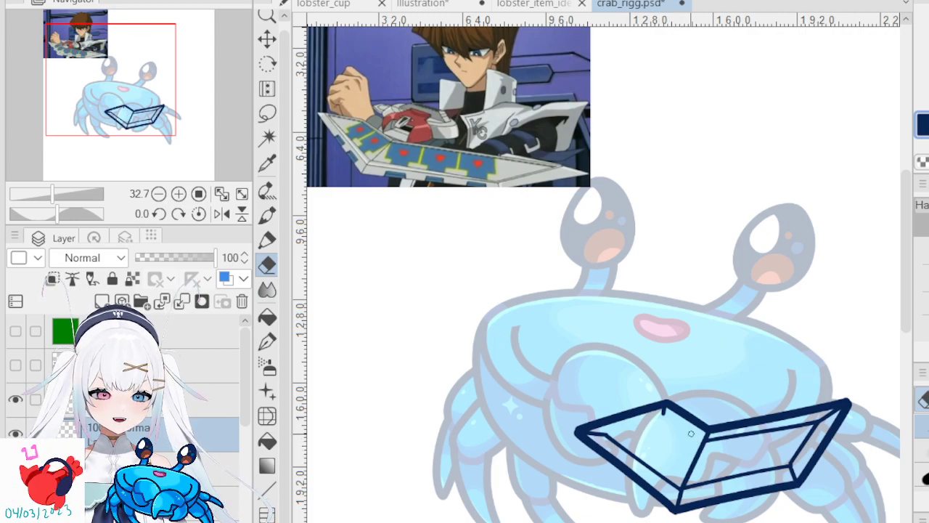
- Draw an inner line along the left panel's upper edge from the left tick to the peak, and erase its overshoot
click(268, 240)
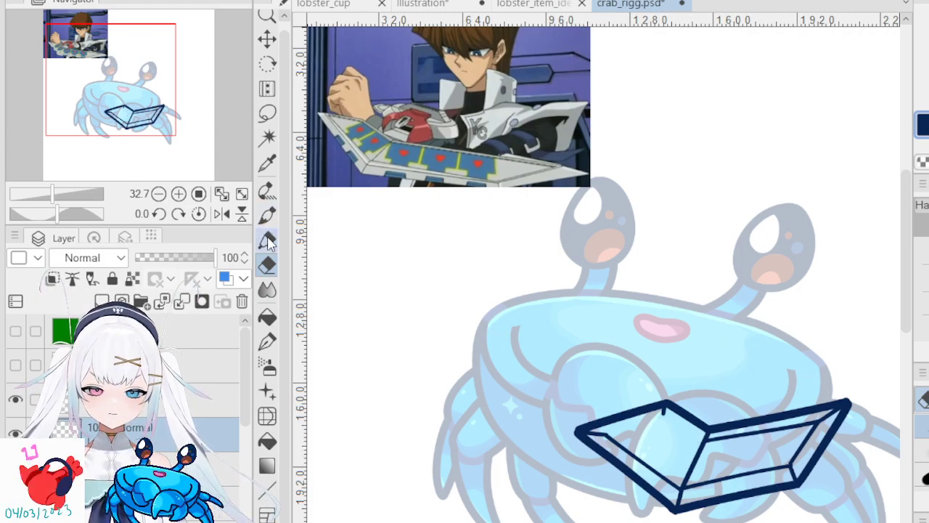
drag(608, 434, 664, 410)
key(ctrl+z)
drag(607, 435, 674, 411)
key(ctrl+z)
drag(607, 434, 673, 409)
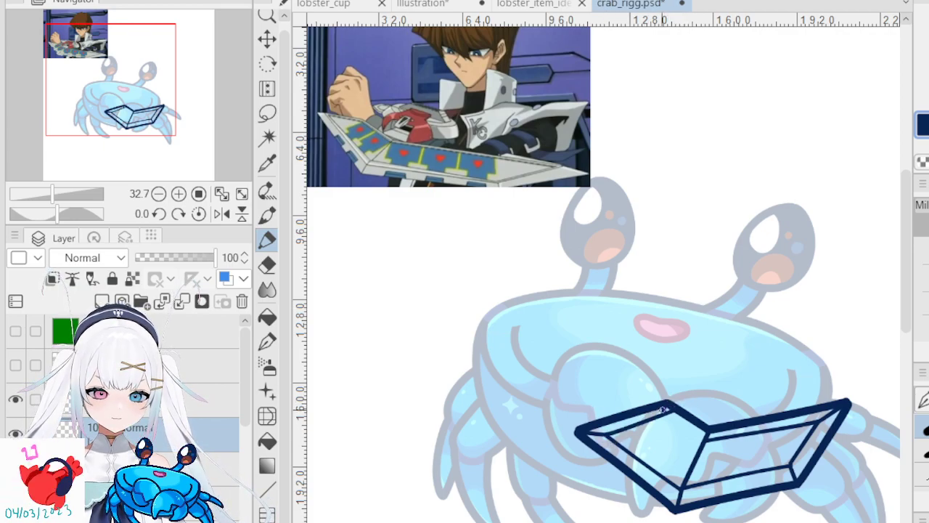
click(268, 265)
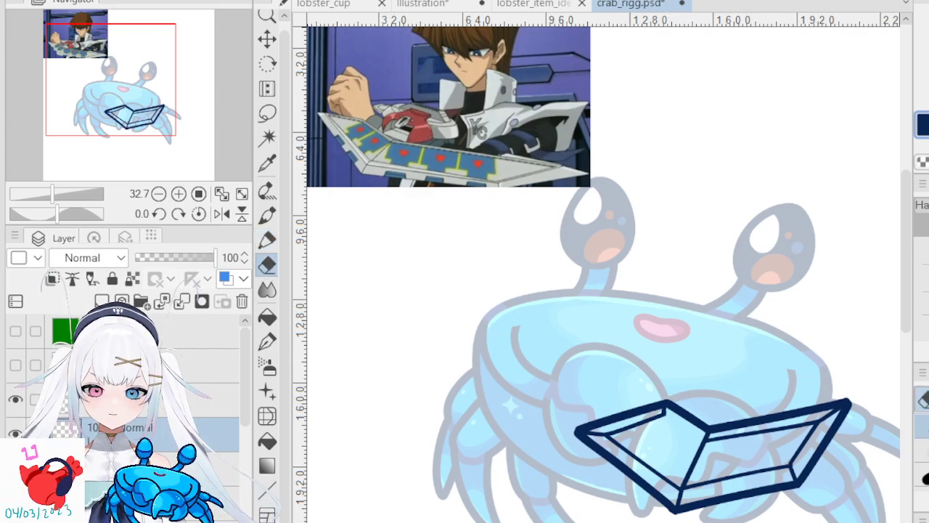
- Rotate the canvas to -50 degrees with the marker active to align with the short edge between the disk's peak and fold
click(267, 341)
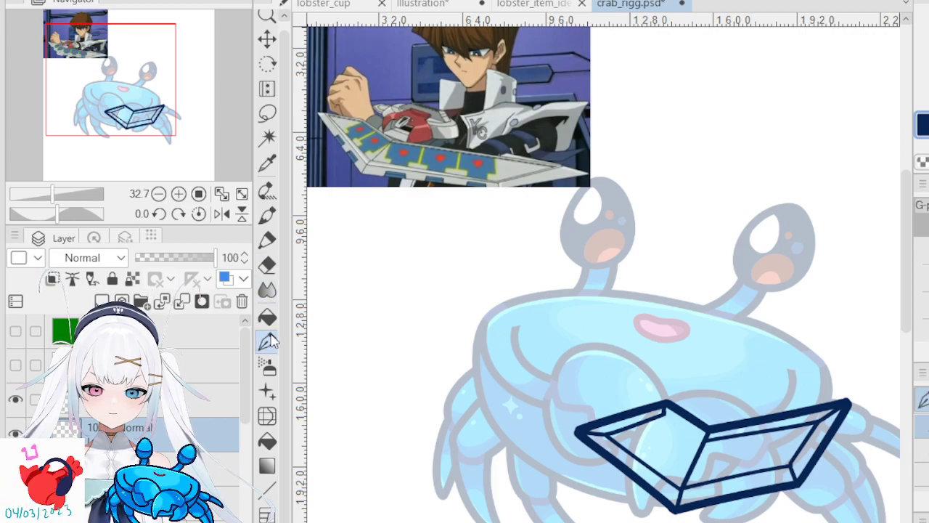
key(minus)
key(minus)
key(minus)
key(minus)
key(minus)
key(minus)
key(minus)
key(minus)
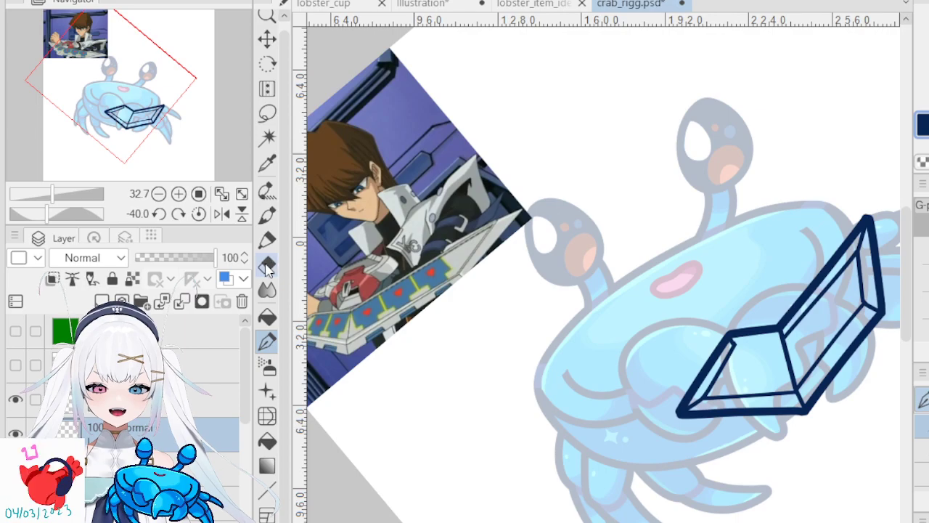
click(267, 239)
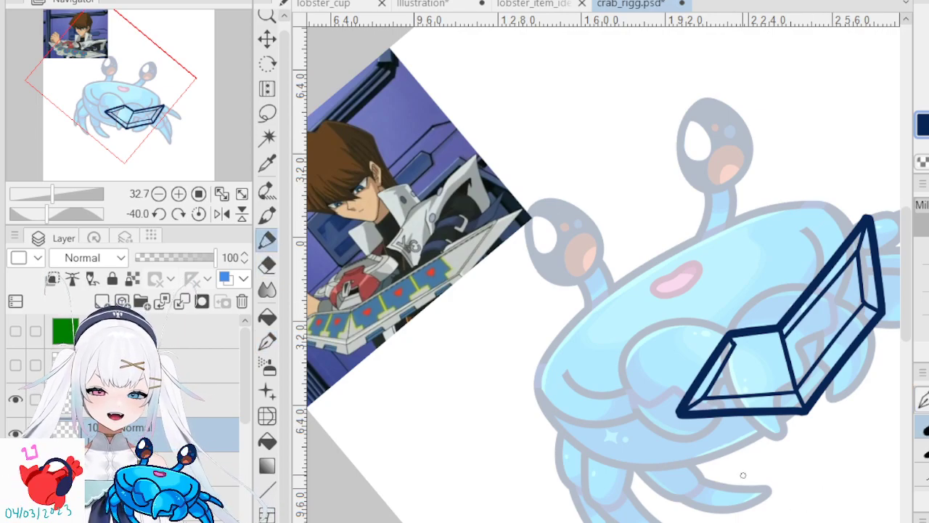
key(minus)
key(minus)
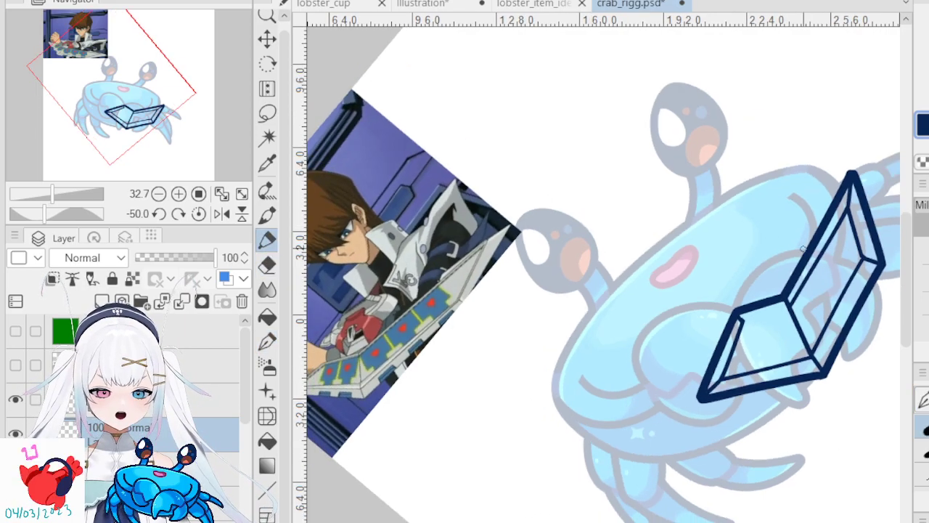
- Try several inner lines parallel to the disk's short edge between the left panel's peak and the fold
drag(737, 320, 818, 294)
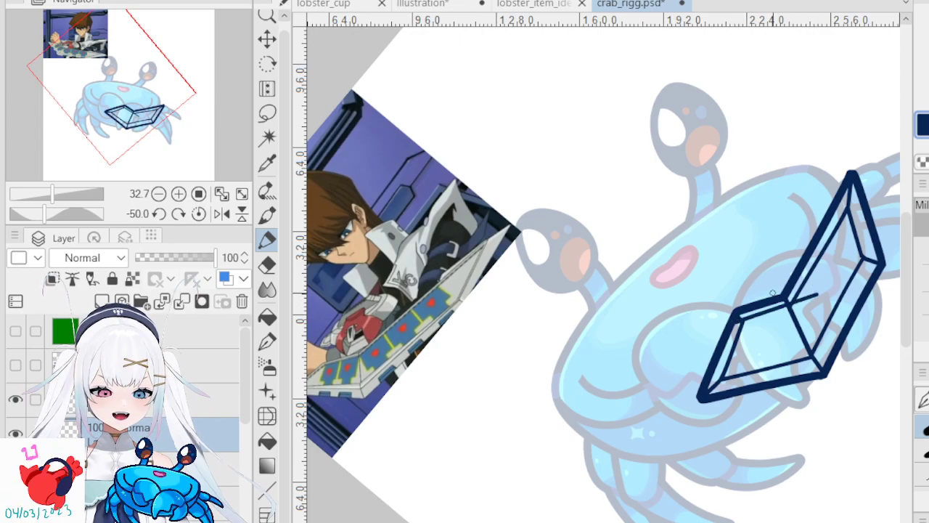
key(ctrl+z)
drag(744, 319, 813, 295)
key(ctrl+z)
drag(741, 319, 821, 294)
key(ctrl+z)
drag(741, 319, 841, 288)
key(ctrl+z)
drag(740, 318, 832, 291)
key(ctrl+z)
key(ctrl+z)
mouse_move(739, 318)
mouse_down()
mouse_move(826, 293)
mouse_move(720, 328)
mouse_up()
key(ctrl+z)
key(ctrl+z)
drag(801, 299, 703, 334)
key(ctrl+z)
drag(800, 300, 706, 333)
key(ctrl+z)
mouse_move(790, 304)
mouse_down()
mouse_move(730, 327)
mouse_move(815, 294)
mouse_up()
key(ctrl+z)
key(ctrl+z)
drag(742, 322, 812, 291)
key(ctrl+z)
drag(743, 321, 809, 301)
key(ctrl+z)
drag(739, 323, 787, 302)
key(ctrl+z)
- Draw the inner line from the peak tick to the fold, erase its overshoot, and reset the canvas rotation
drag(739, 324, 820, 295)
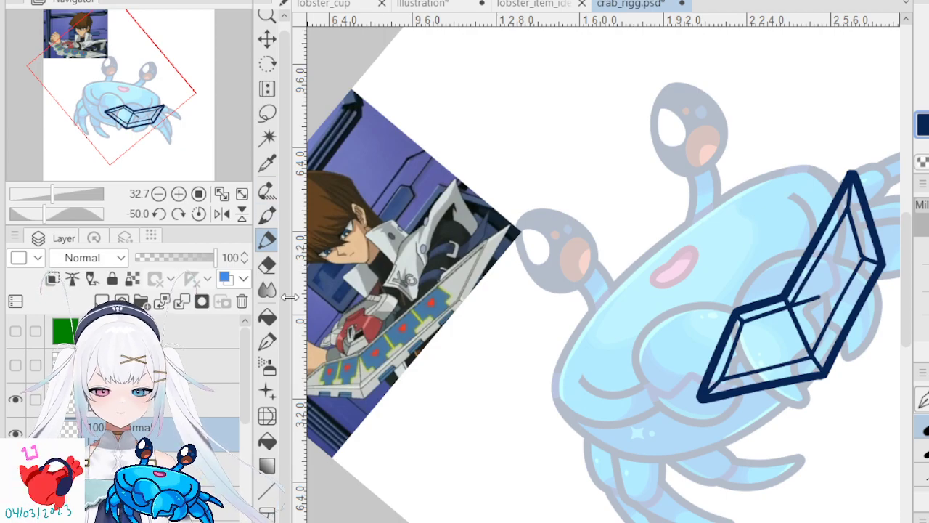
key(e)
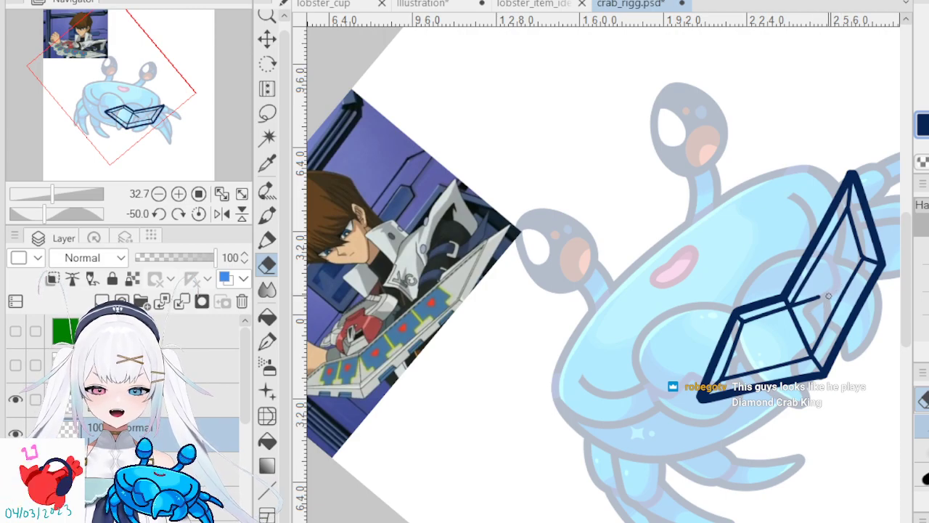
mouse_move(822, 293)
mouse_down()
mouse_move(811, 308)
mouse_move(818, 289)
mouse_move(803, 303)
mouse_up()
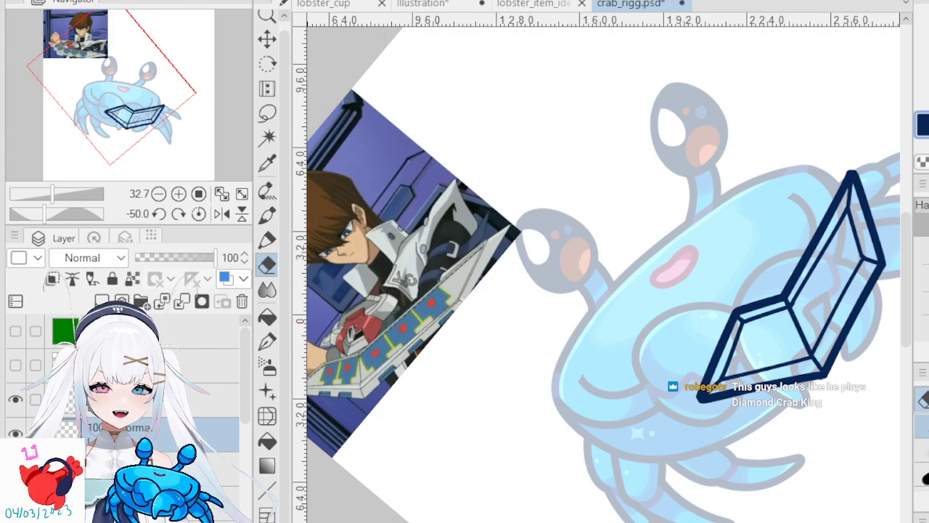
key(ctrl+at)
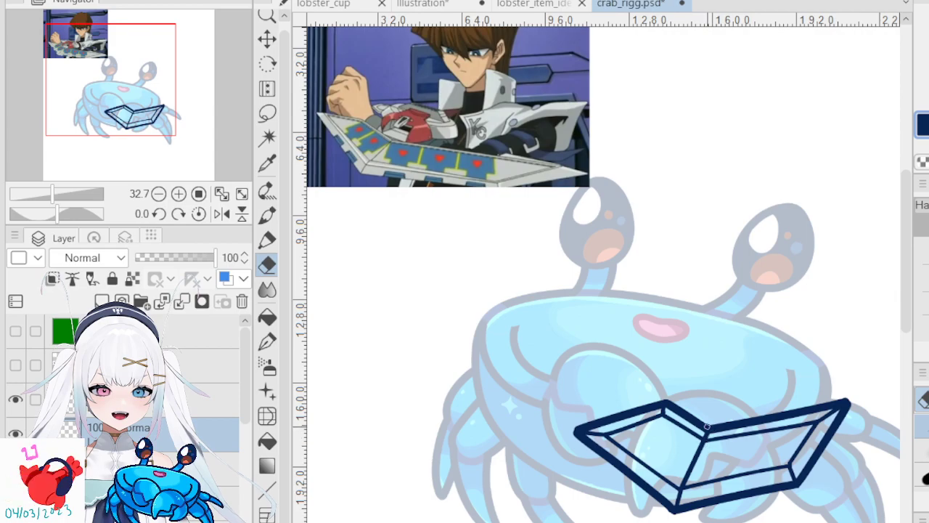
- Draw a small trapezoid of two parallel horizontal lines with slanted sides rising behind the disk's fold
scroll(691, 425, down, 3)
scroll(722, 504, up, 2)
scroll(676, 455, down, 2)
scroll(662, 425, up, 2)
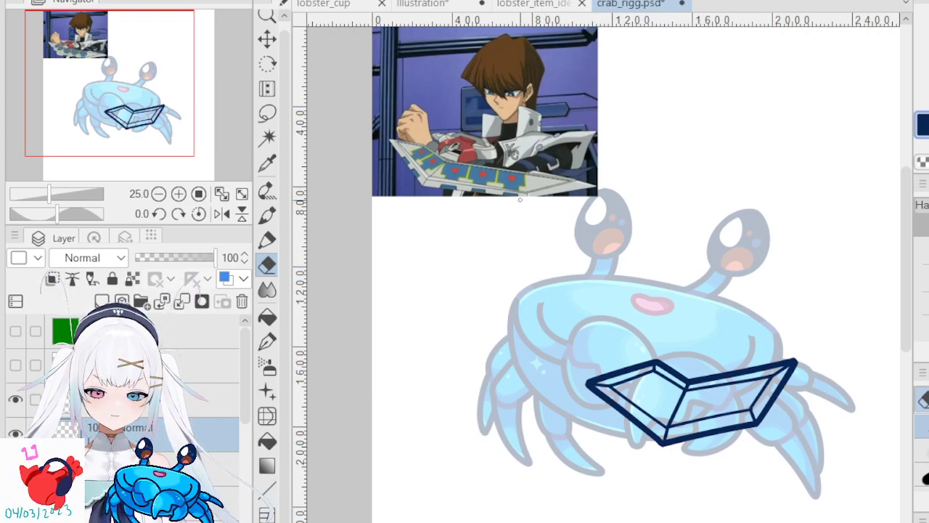
key(p)
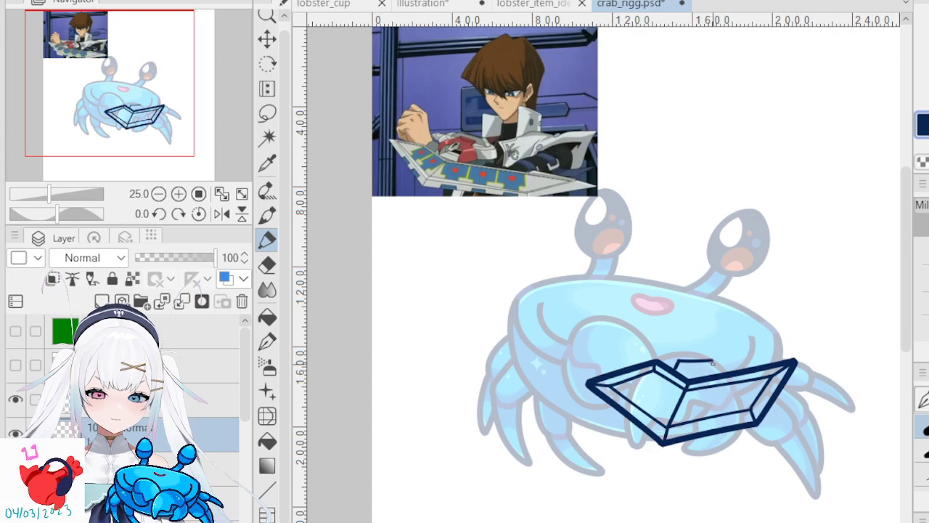
key(ctrl+z)
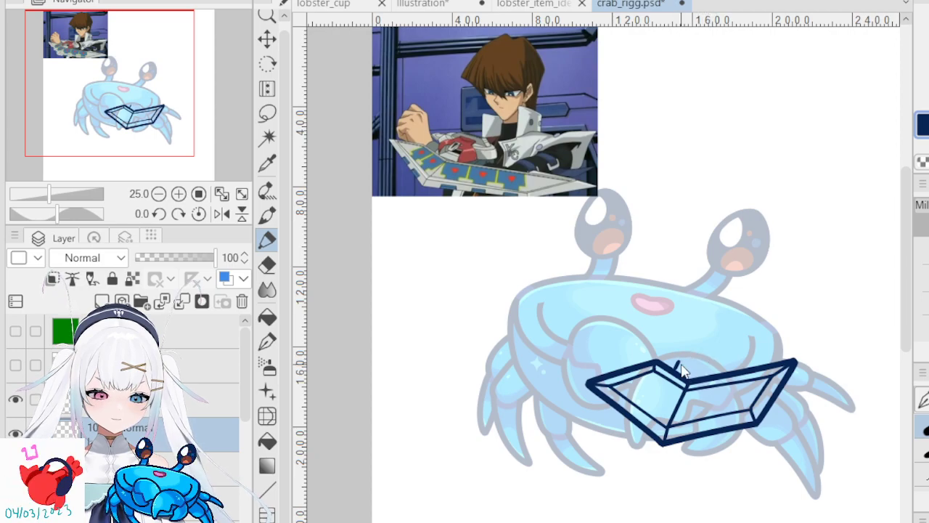
drag(677, 363, 723, 364)
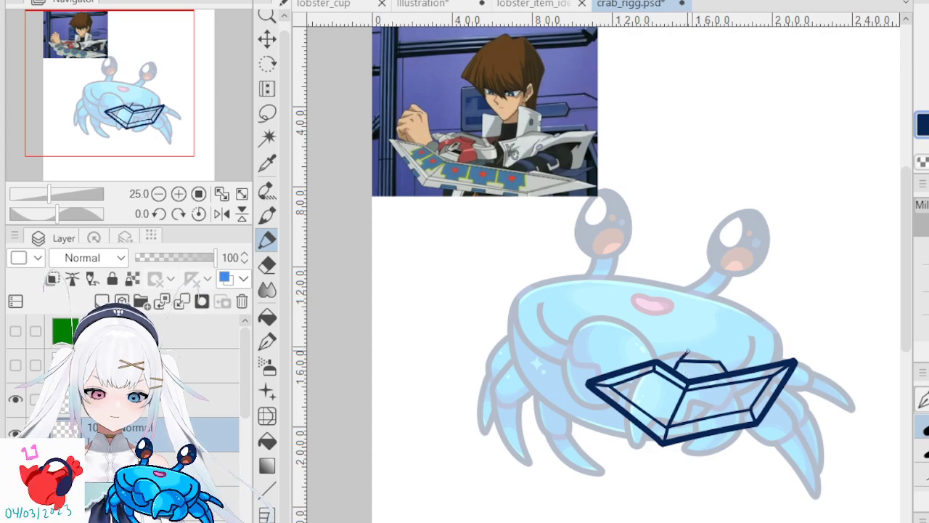
key(ctrl+z)
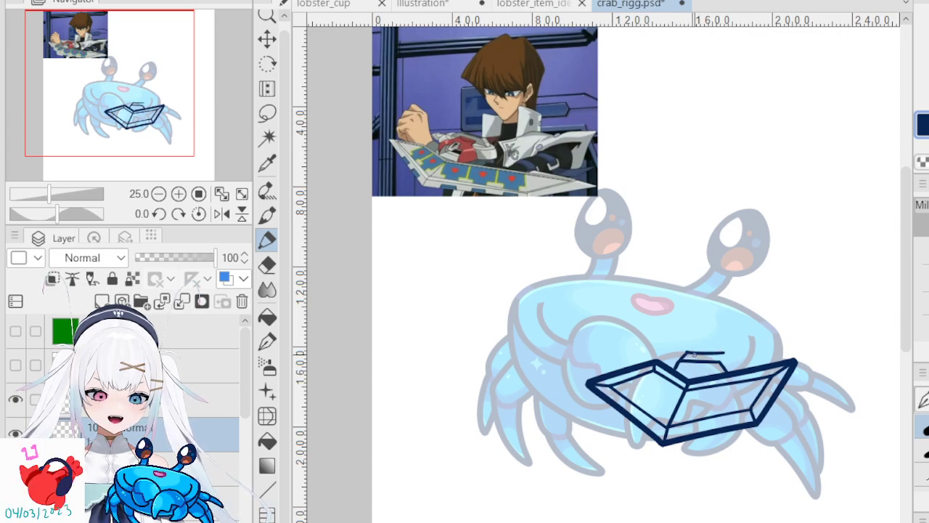
drag(676, 354, 734, 353)
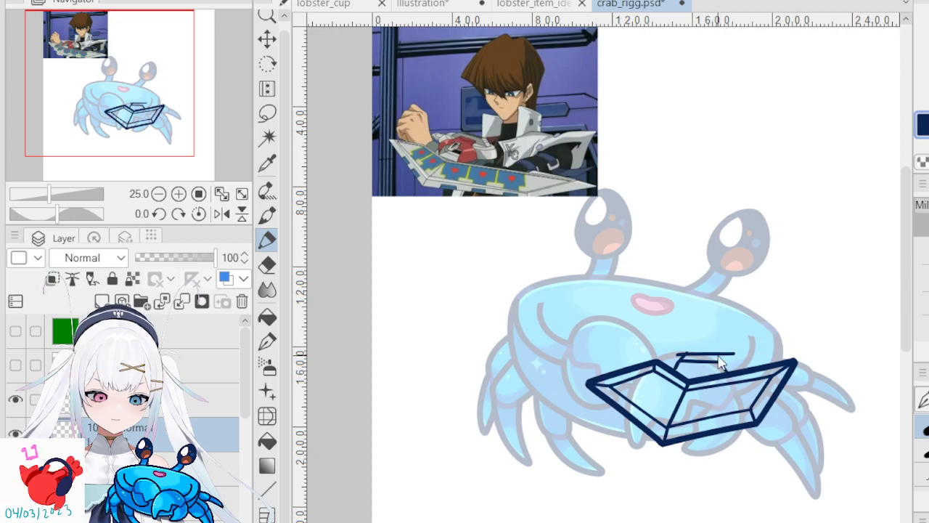
- Erase the overhanging ends and corner bumps along the small trapezoid's top line
click(267, 264)
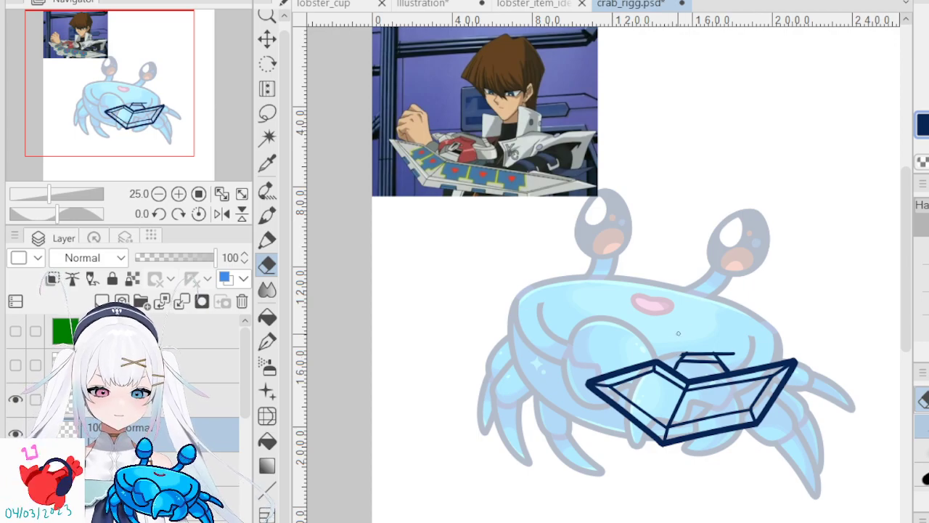
scroll(678, 334, up, 5)
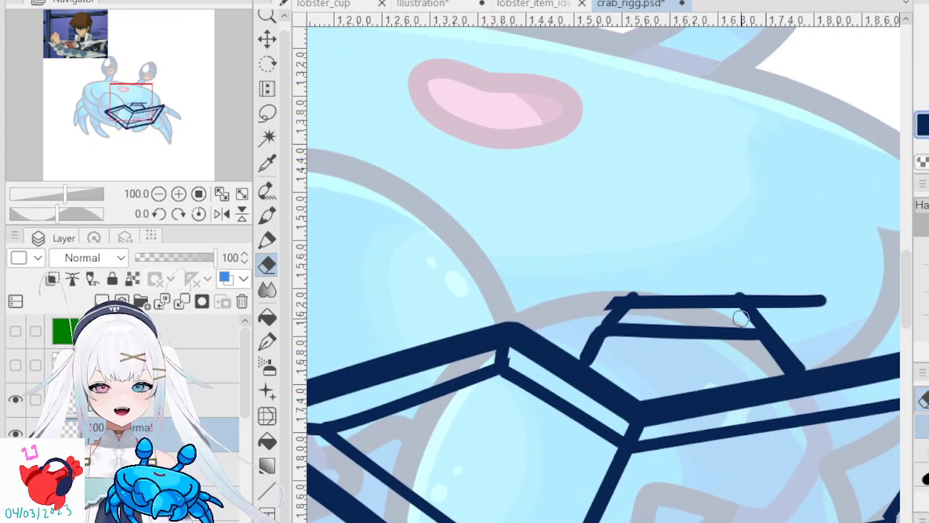
mouse_move(612, 289)
mouse_down()
mouse_move(598, 319)
mouse_move(652, 281)
mouse_up()
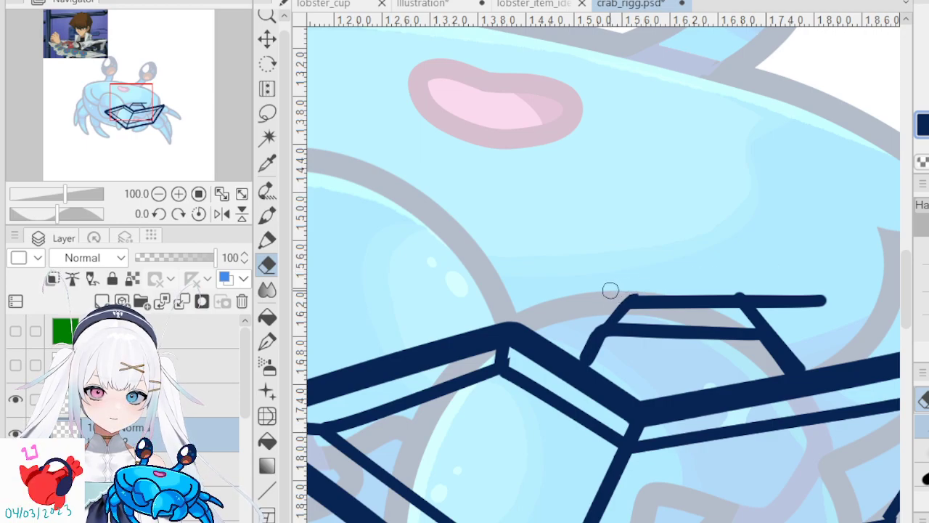
drag(602, 289, 835, 283)
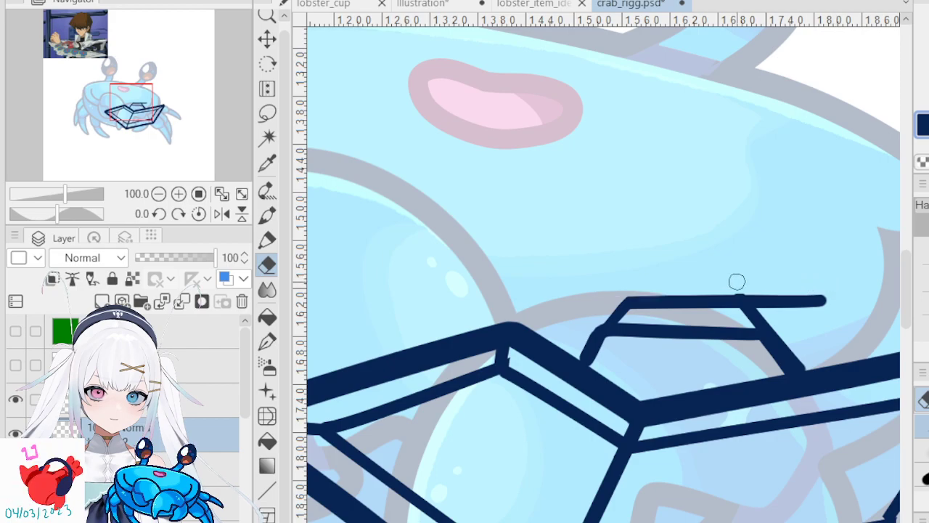
drag(596, 289, 861, 284)
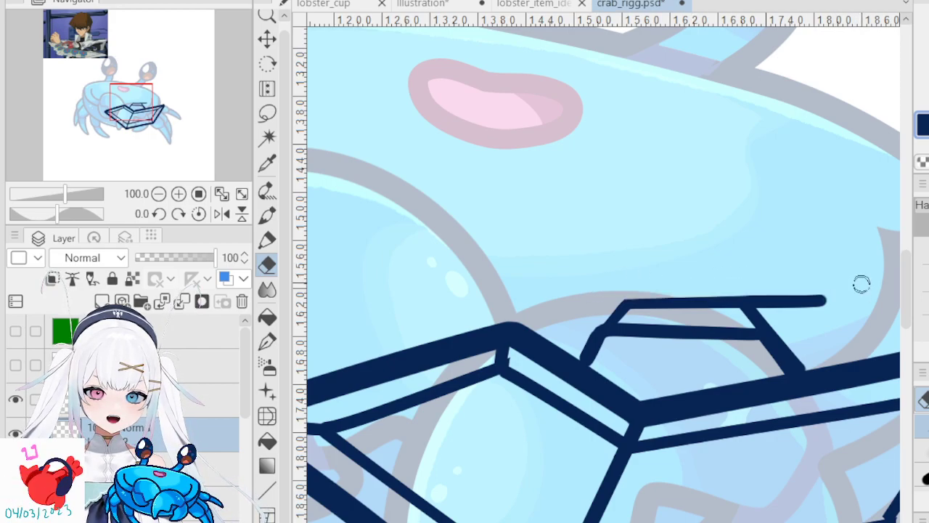
mouse_move(754, 279)
mouse_down()
mouse_move(769, 309)
mouse_move(745, 285)
mouse_move(785, 303)
mouse_move(772, 288)
mouse_move(798, 316)
mouse_move(821, 303)
mouse_up()
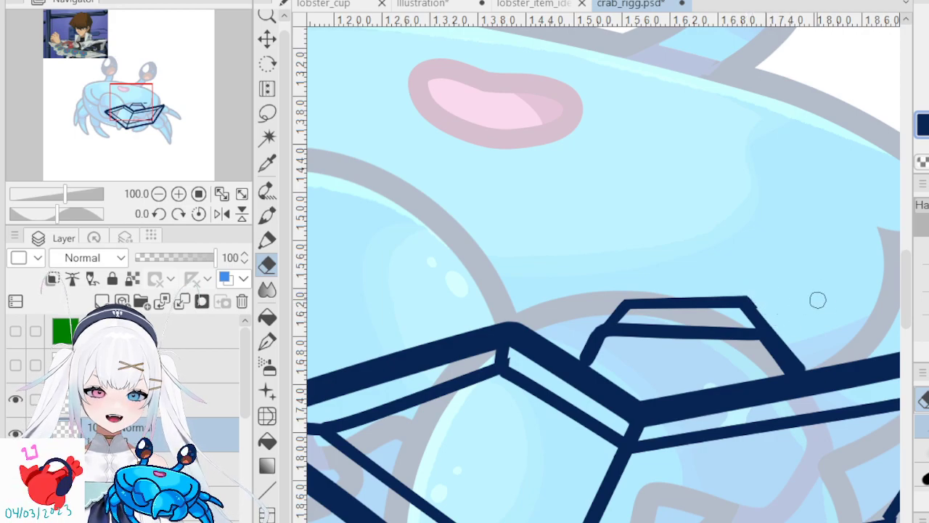
key(shift)
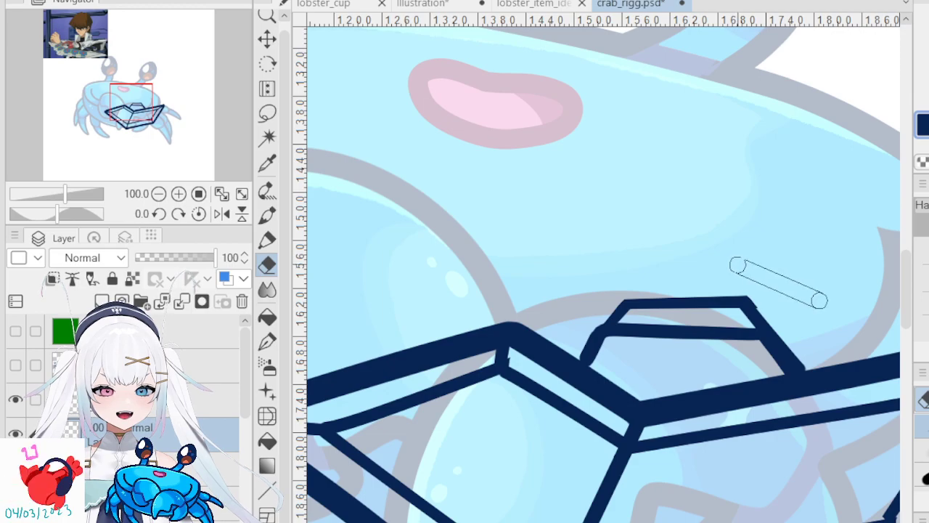
click(732, 267)
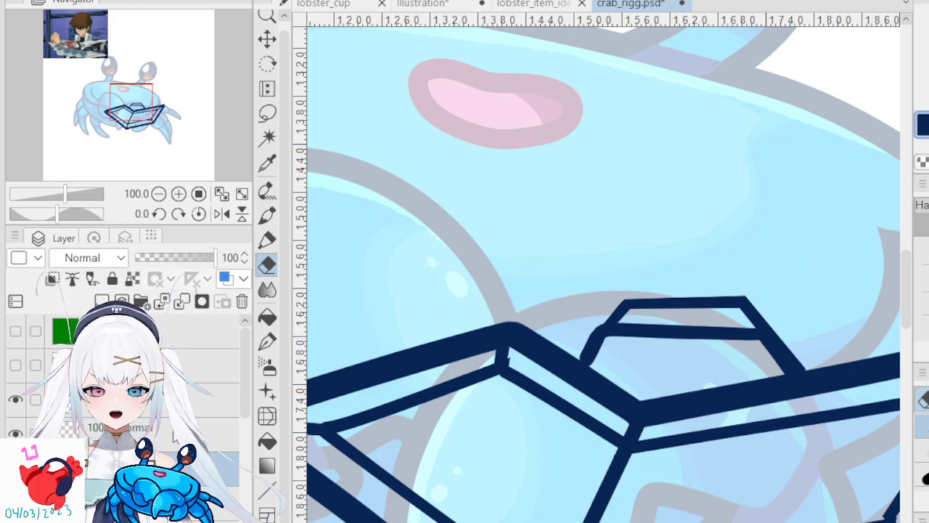
- Trim the outer side of the trapezoid's left slanted edge with a straight eraser stroke
click(631, 262)
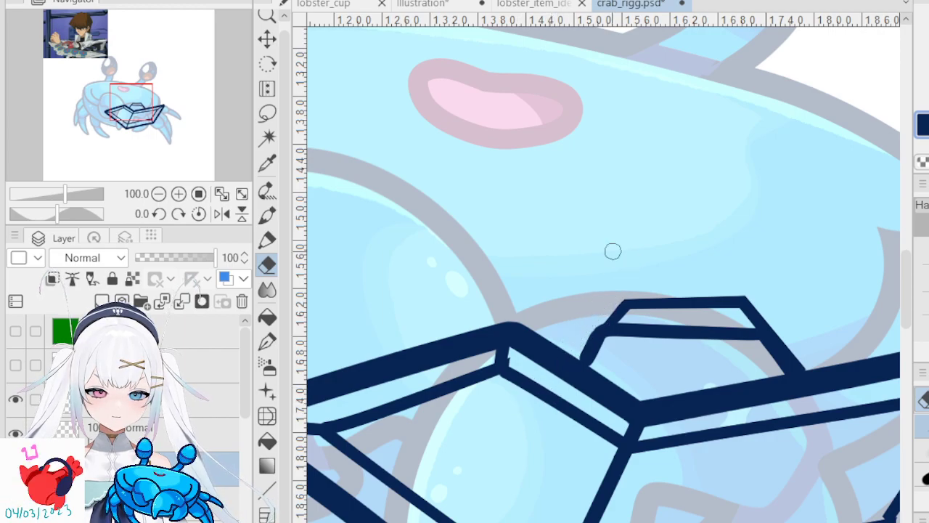
click(554, 396)
shift+click(650, 222)
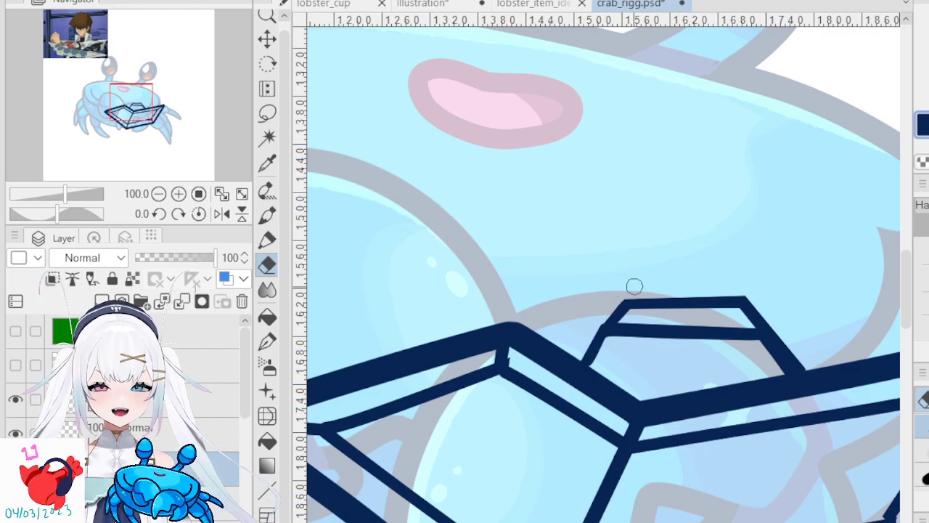
scroll(635, 285, down, 5)
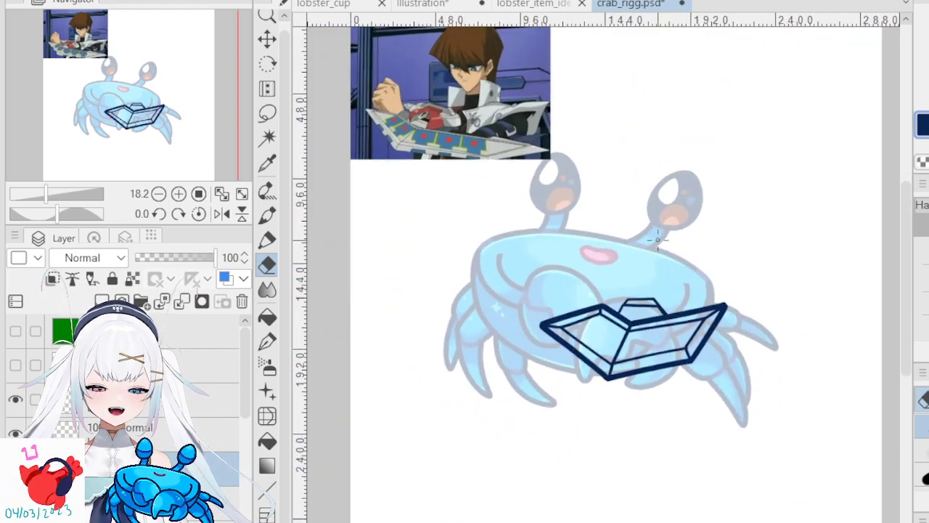
scroll(658, 239, up, 2)
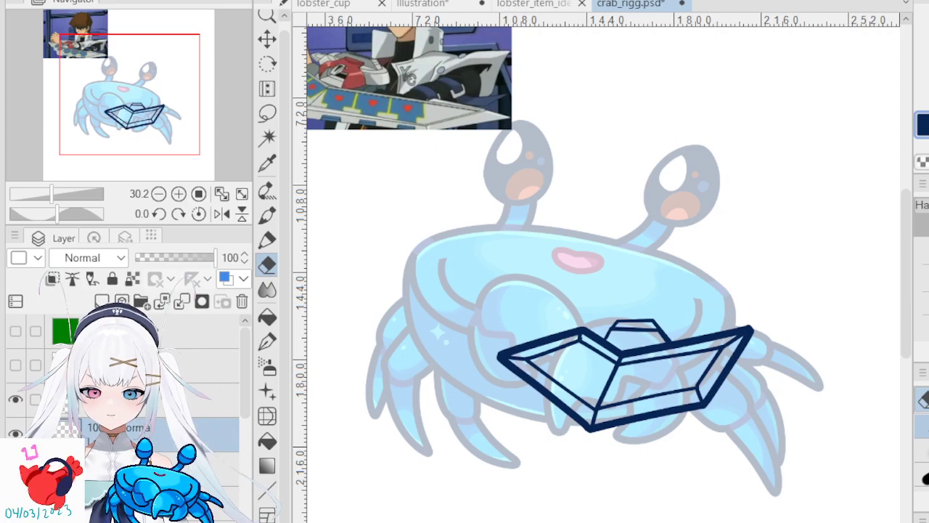
- Draw a small curved hook rising from the disk's upper edge to the left of the trapezoid
click(266, 240)
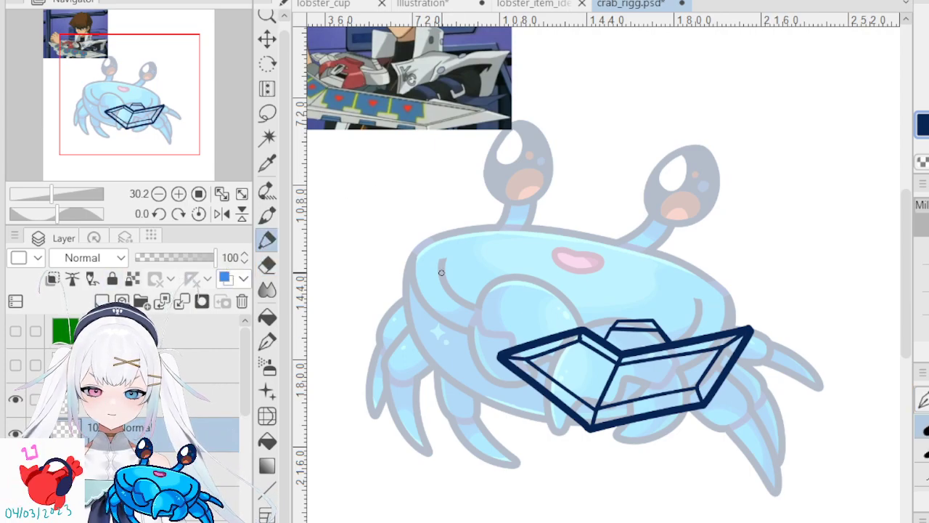
drag(456, 289, 456, 308)
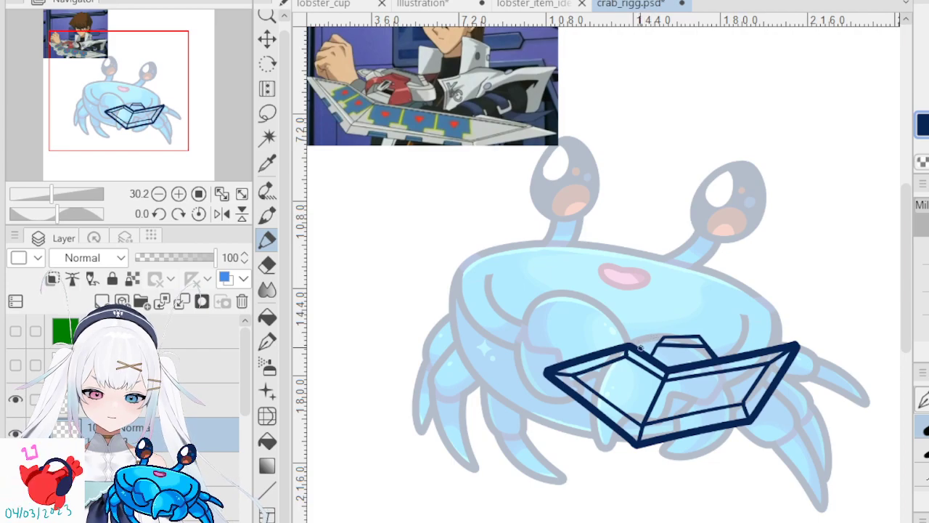
drag(625, 335, 648, 323)
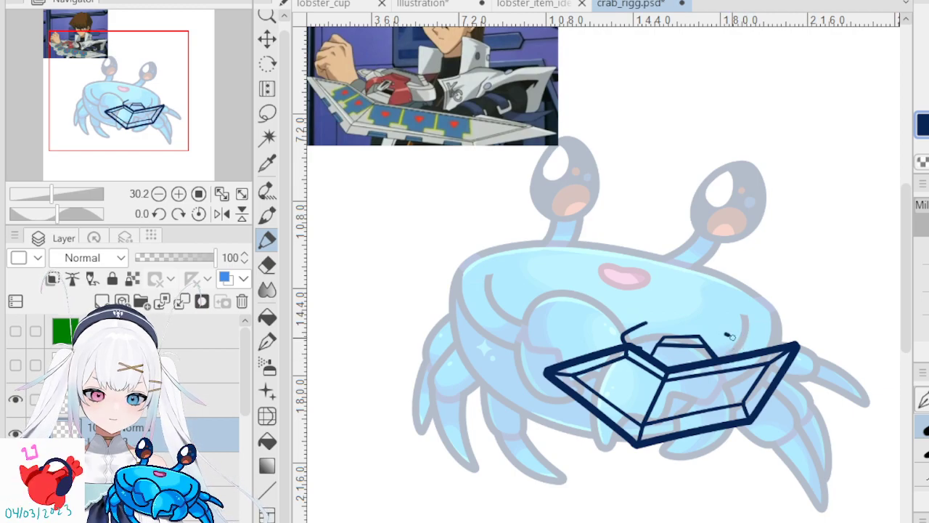
key(ctrl+z)
drag(737, 351, 740, 353)
key(ctrl+z)
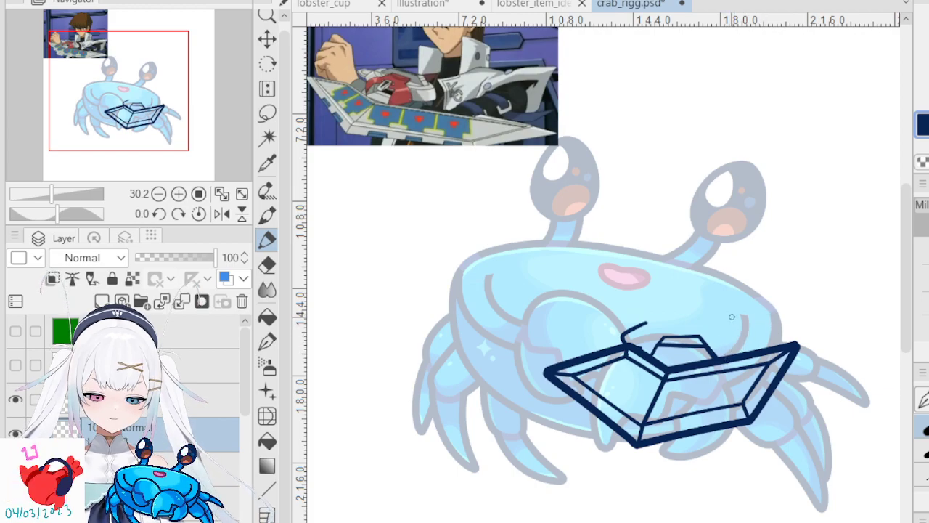
- Flip the canvas view horizontally and draw a matching curved hook on the trapezoid's other side
key(h)
mouse_move(492, 322)
mouse_down()
mouse_move(480, 327)
mouse_move(481, 353)
mouse_move(473, 333)
mouse_move(472, 347)
mouse_up()
key(ctrl+z)
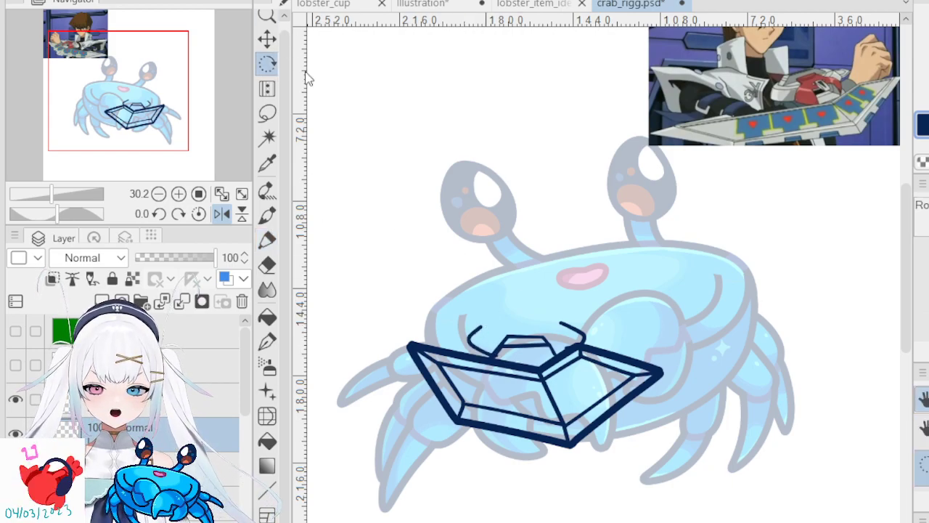
- Lasso the second hook and shift it slightly away from the trapezoid, deselect it, and unflip the canvas view
key(m)
mouse_move(483, 305)
mouse_down()
mouse_move(528, 338)
mouse_move(483, 354)
mouse_up()
key(ctrl+t)
click(436, 442)
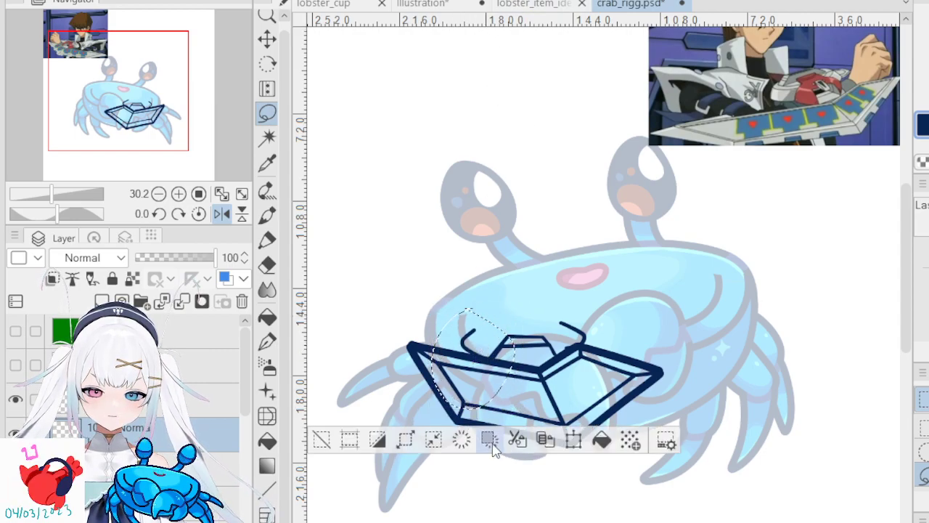
click(322, 441)
key(h)
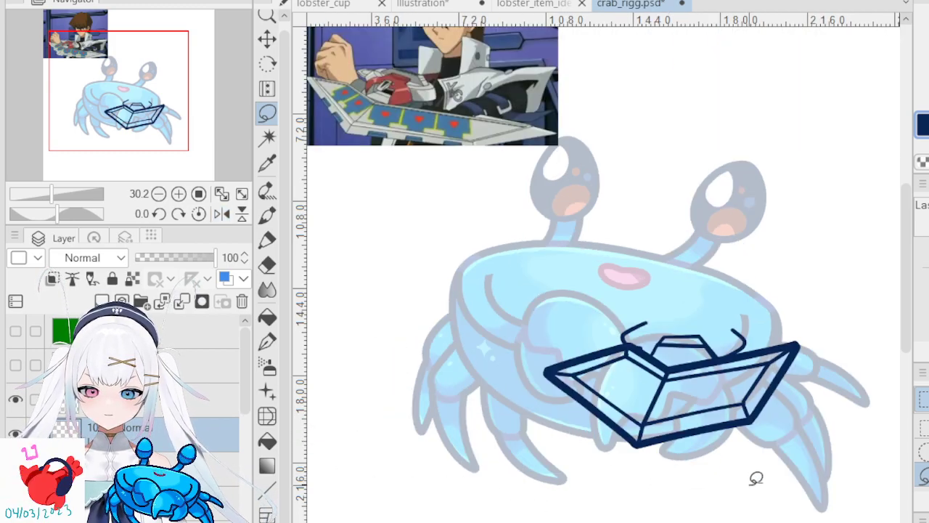
drag(699, 307, 699, 322)
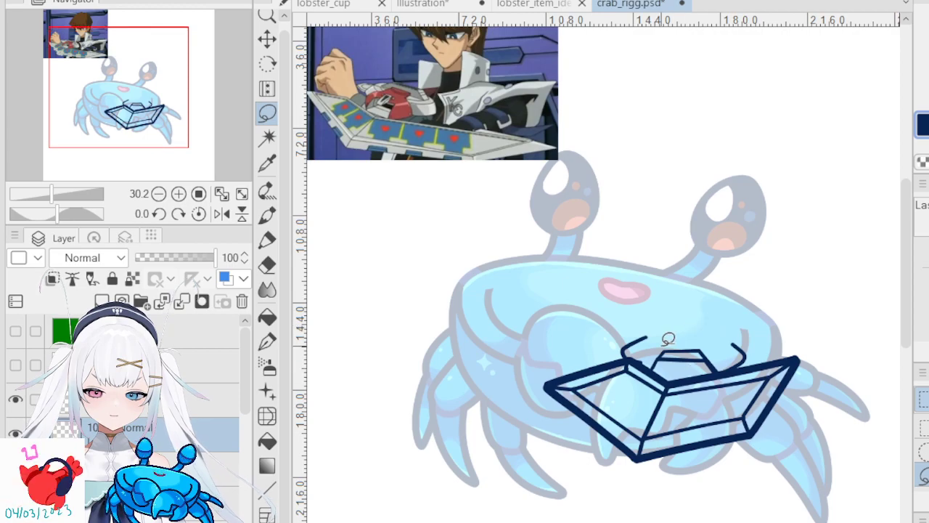
- Draw a shallow curve joining the tips of the two hooks above the trapezoid, and erase the overshoot at its outer end
key(p)
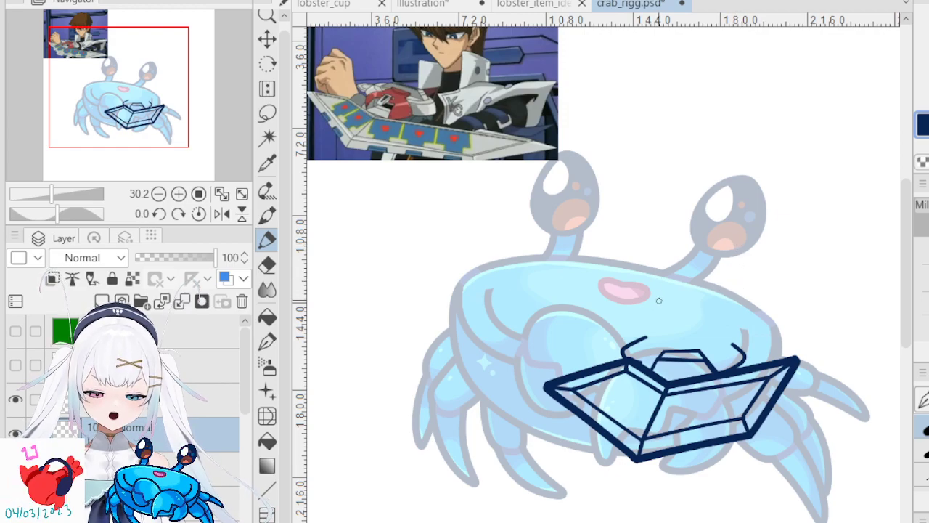
mouse_move(645, 338)
mouse_down()
mouse_move(695, 342)
mouse_move(656, 354)
mouse_move(728, 334)
mouse_up()
key(ctrl+z)
key(ctrl+z)
key(ctrl+z)
drag(645, 336, 734, 345)
key(ctrl+z)
drag(645, 338, 735, 345)
key(ctrl+z)
mouse_move(644, 338)
mouse_down()
mouse_move(665, 348)
mouse_move(748, 344)
mouse_up()
key(ctrl+z)
mouse_move(645, 337)
mouse_down()
mouse_move(691, 342)
mouse_move(664, 349)
mouse_move(709, 346)
mouse_up()
key(ctrl+z)
key(ctrl+z)
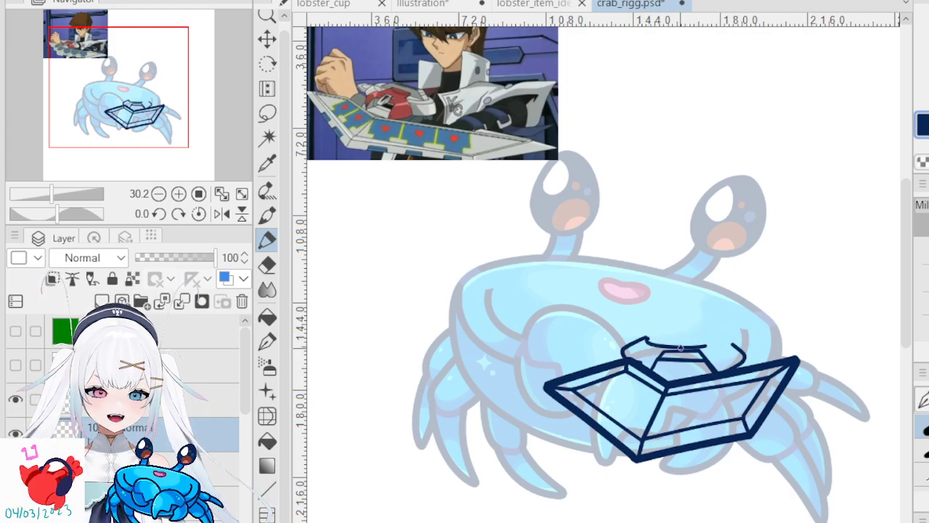
key(ctrl+z)
mouse_move(644, 338)
mouse_down()
mouse_move(716, 348)
mouse_move(746, 330)
mouse_move(704, 347)
mouse_move(742, 339)
mouse_up()
key(ctrl+z)
key(ctrl+z)
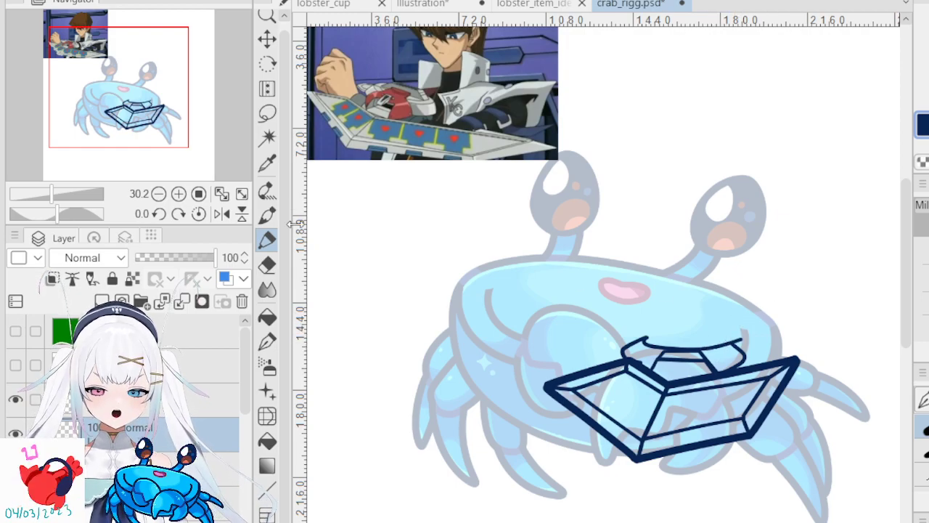
click(267, 265)
drag(746, 344, 733, 340)
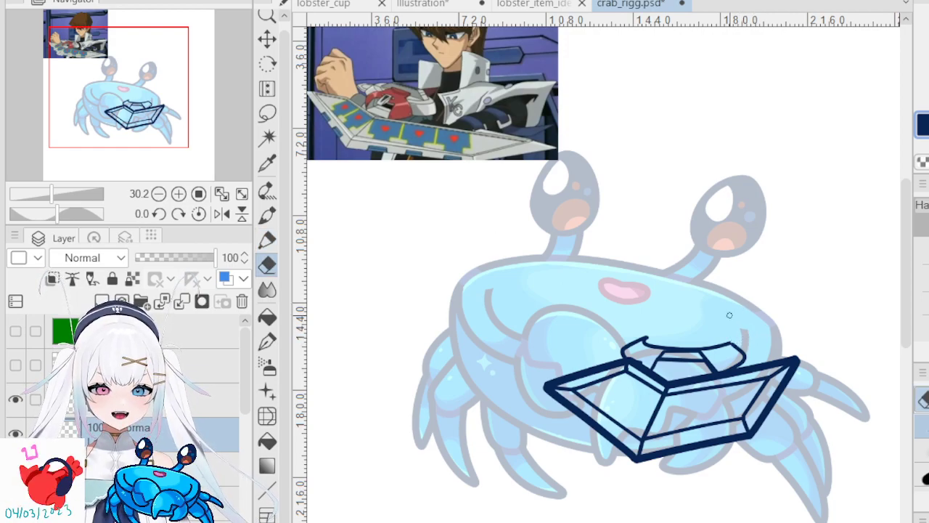
- Flip the canvas view horizontally, rotate it to -20, and draw an arc rising from the outer hook's tip above the connecting curve
key(h)
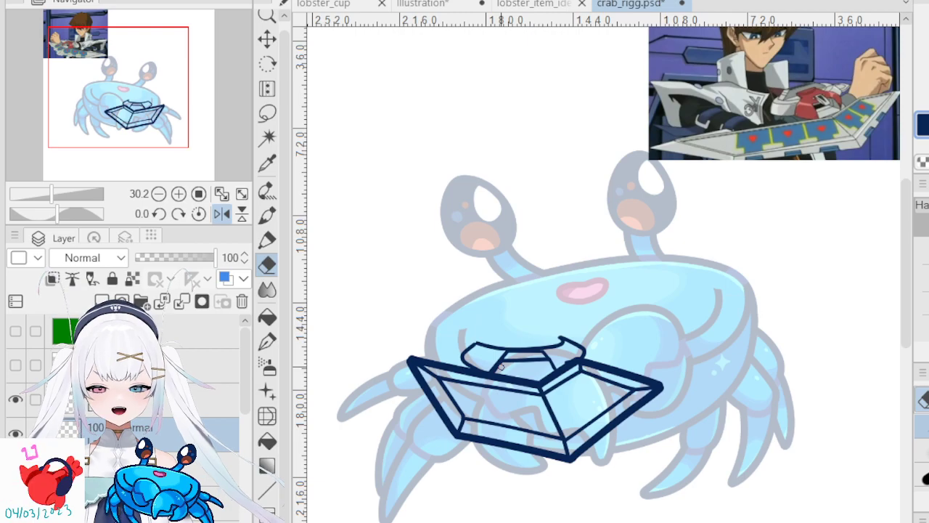
scroll(501, 366, up, 5)
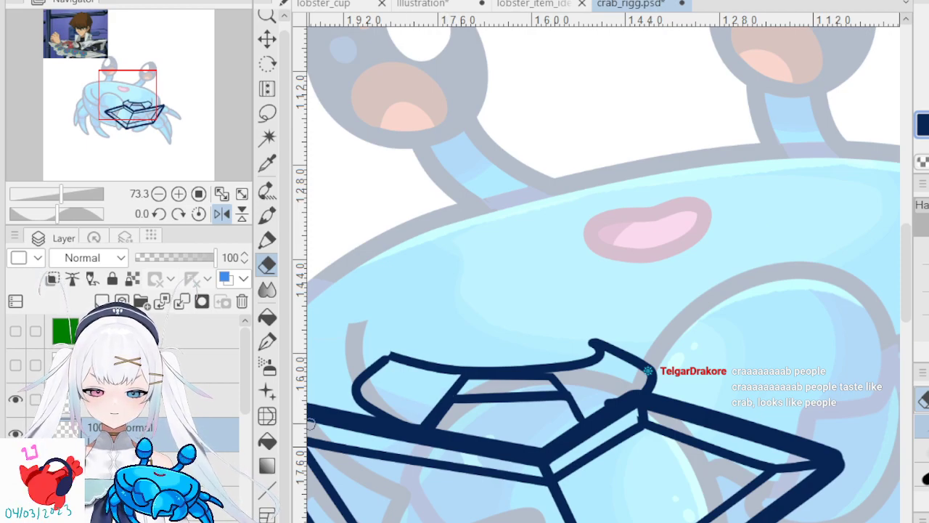
click(266, 239)
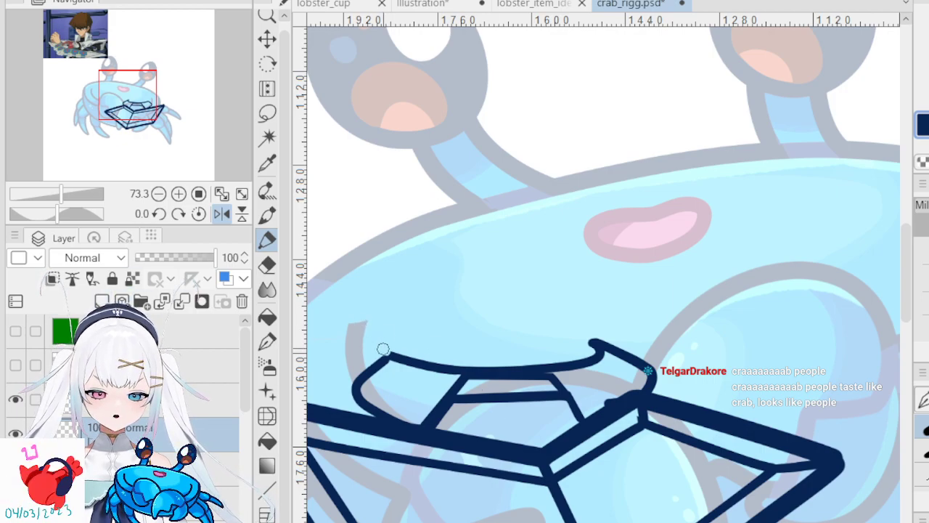
mouse_move(385, 353)
mouse_down()
mouse_move(442, 330)
mouse_move(512, 326)
mouse_up()
key(ctrl+z)
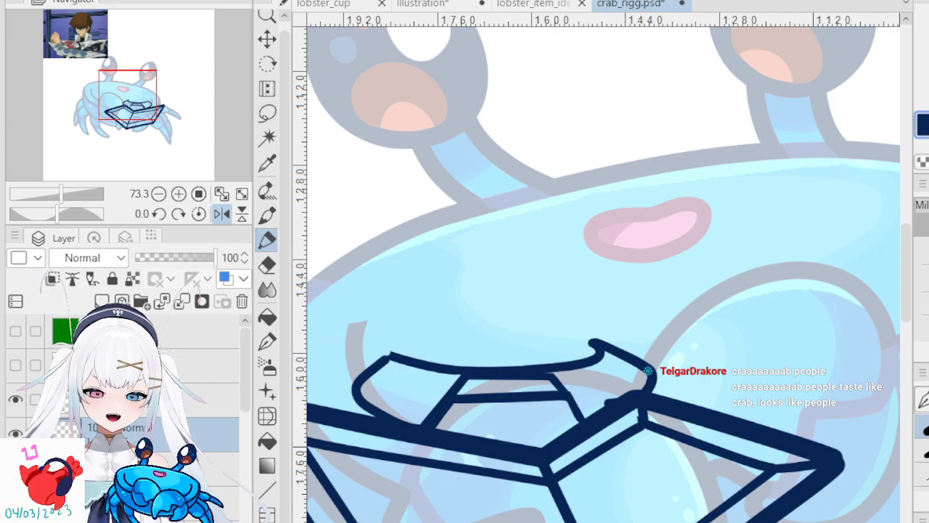
key(minus)
key(minus)
key(minus)
key(minus)
drag(430, 419, 480, 392)
key(ctrl+z)
mouse_move(423, 420)
mouse_down()
mouse_move(473, 379)
mouse_move(548, 358)
mouse_up()
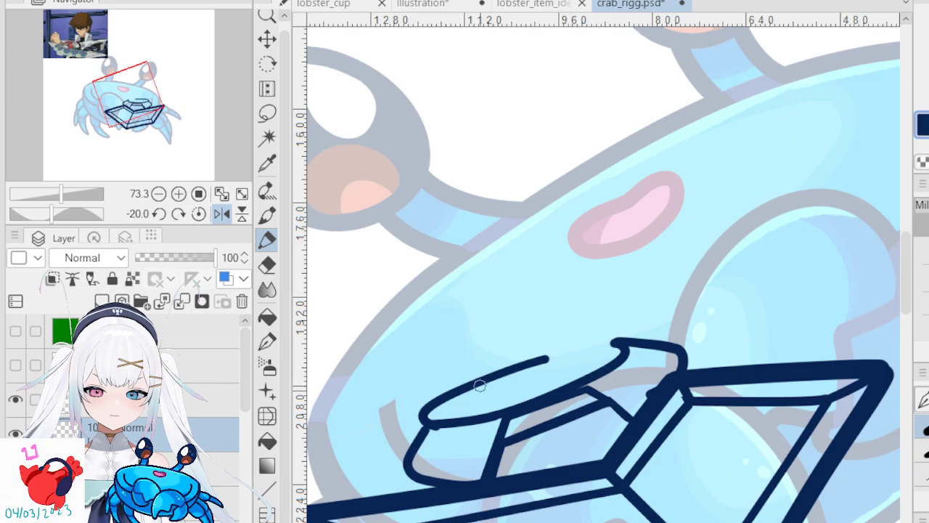
click(267, 264)
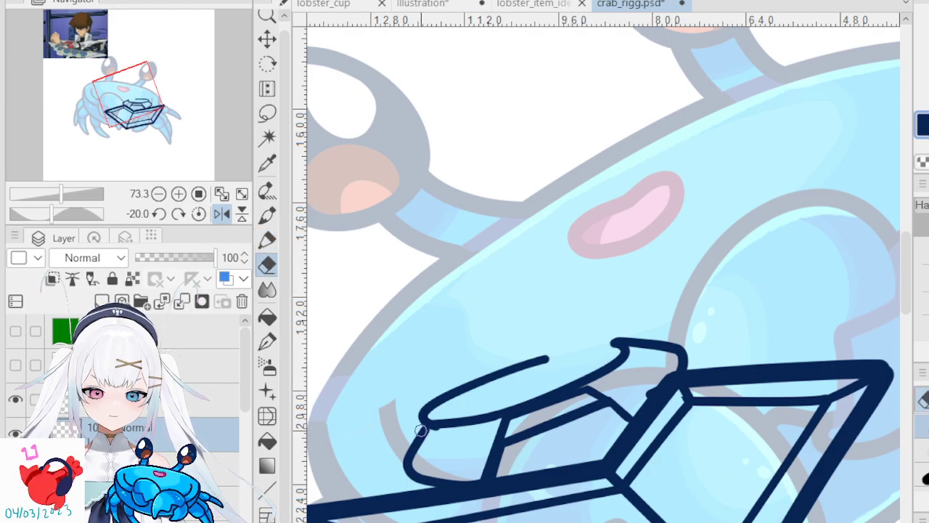
- Extend the upper arc to the other hook's tip to close the oval top, and erase the bumps along the line
click(267, 239)
drag(533, 364, 622, 337)
key(ctrl+z)
key(ctrl+z)
key(ctrl+z)
drag(512, 374, 629, 338)
key(ctrl+z)
drag(516, 373, 626, 350)
key(ctrl+z)
drag(523, 374, 630, 345)
key(ctrl+z)
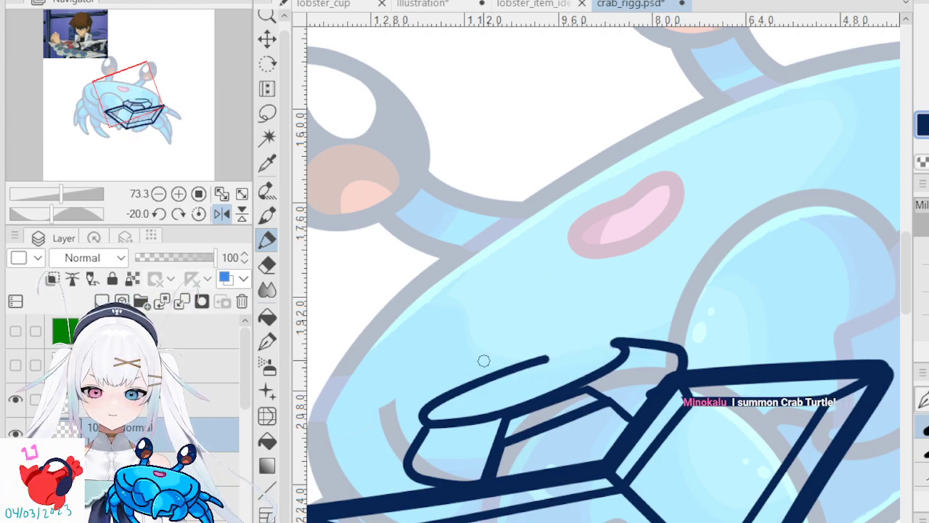
drag(509, 374, 606, 334)
key(ctrl+z)
drag(513, 373, 636, 339)
key(ctrl+z)
key(ctrl+z)
key(ctrl+z)
drag(517, 371, 600, 338)
drag(549, 358, 640, 332)
key(ctrl+z)
drag(513, 373, 645, 336)
key(ctrl+z)
drag(513, 374, 647, 336)
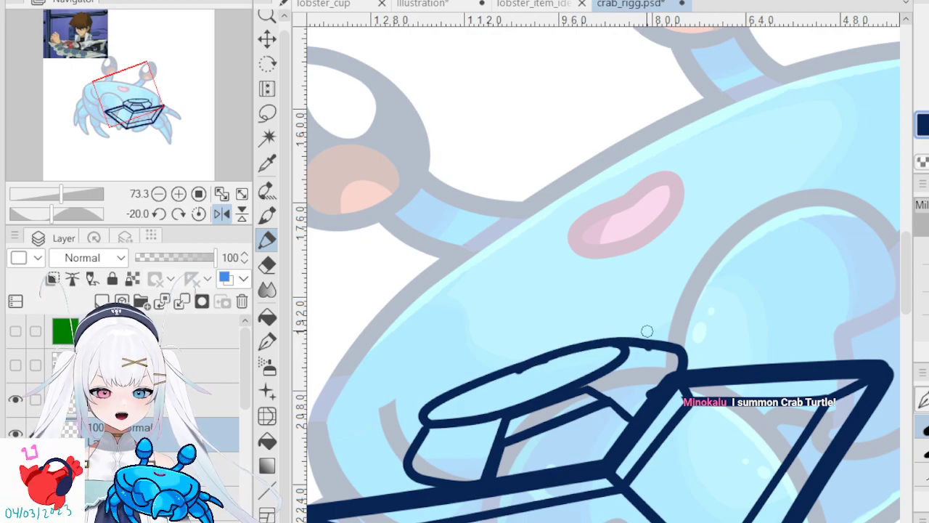
click(268, 266)
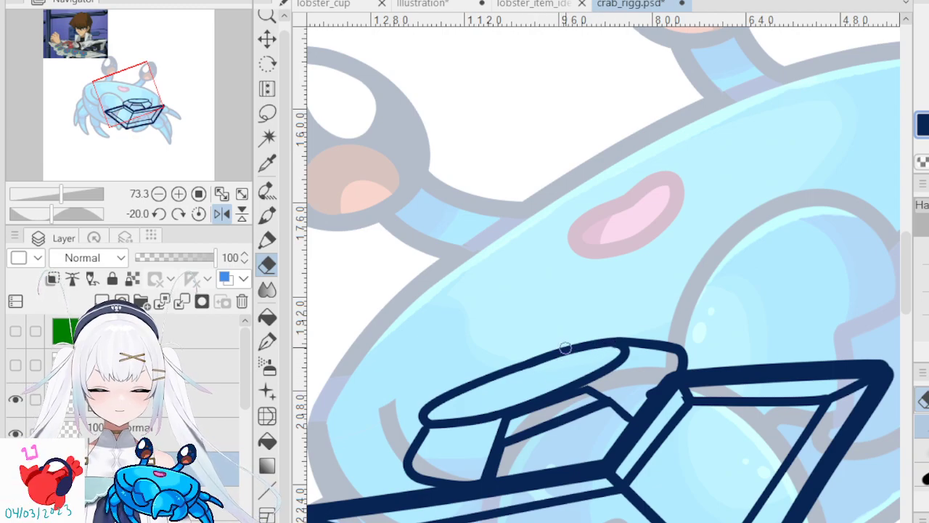
- Unflip the canvas view, reset its rotation to 0, and bring the whole crab and the anime reference into view
scroll(567, 333, down, 7)
key(h)
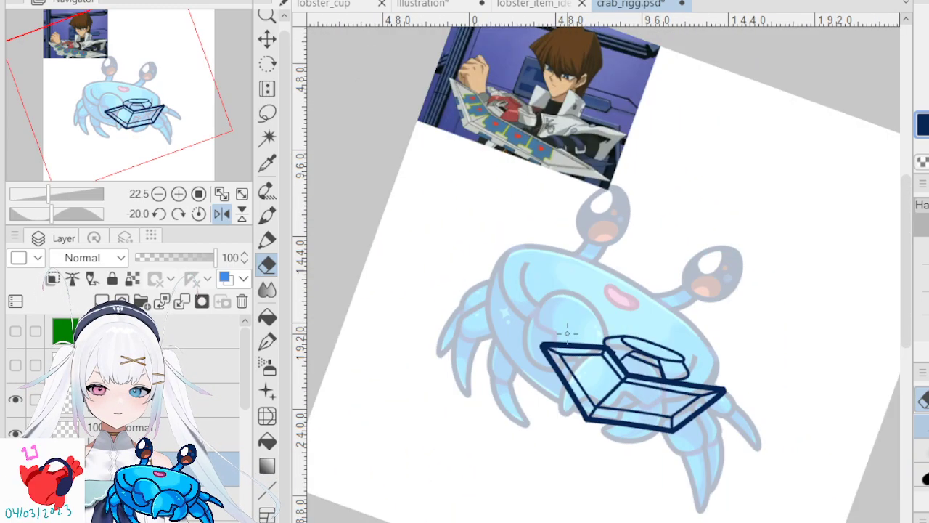
scroll(567, 334, down, 2)
scroll(567, 333, down, 1)
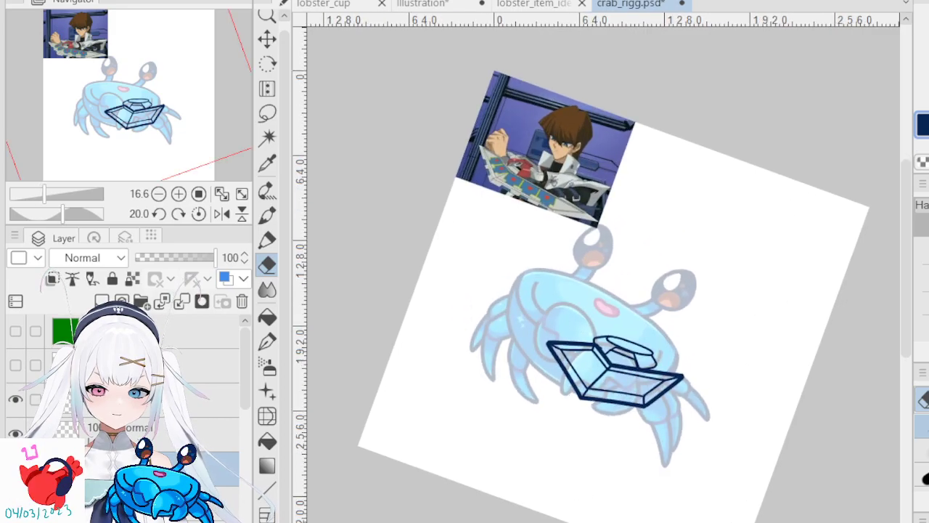
key(ctrl+at)
scroll(591, 336, down, 3)
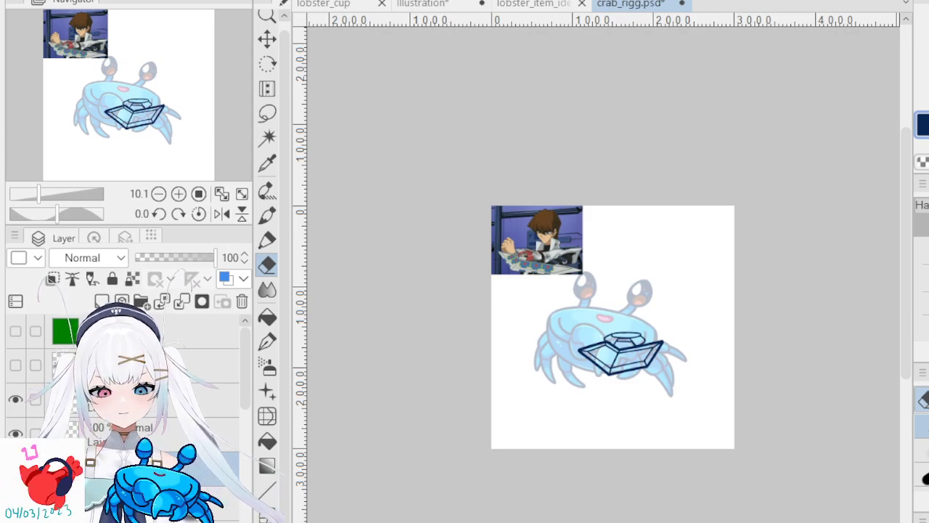
scroll(610, 242, up, 4)
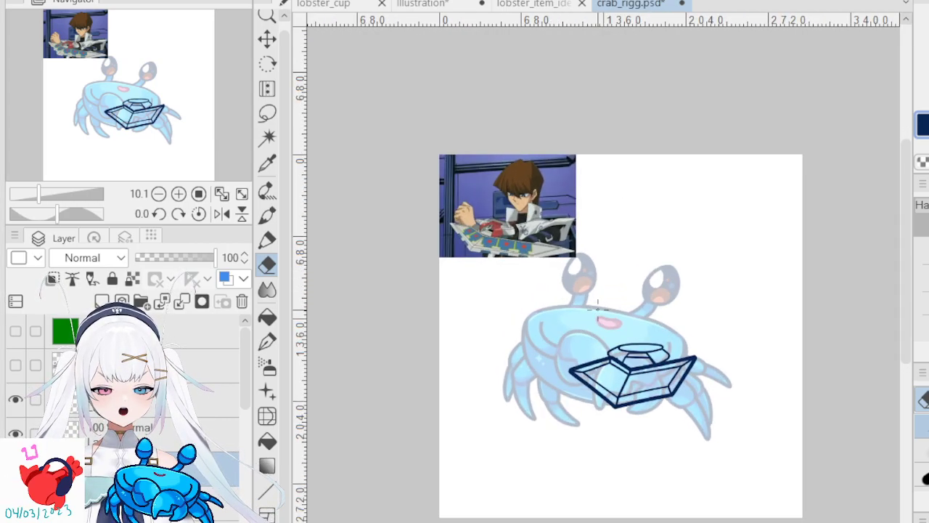
scroll(618, 254, up, 1)
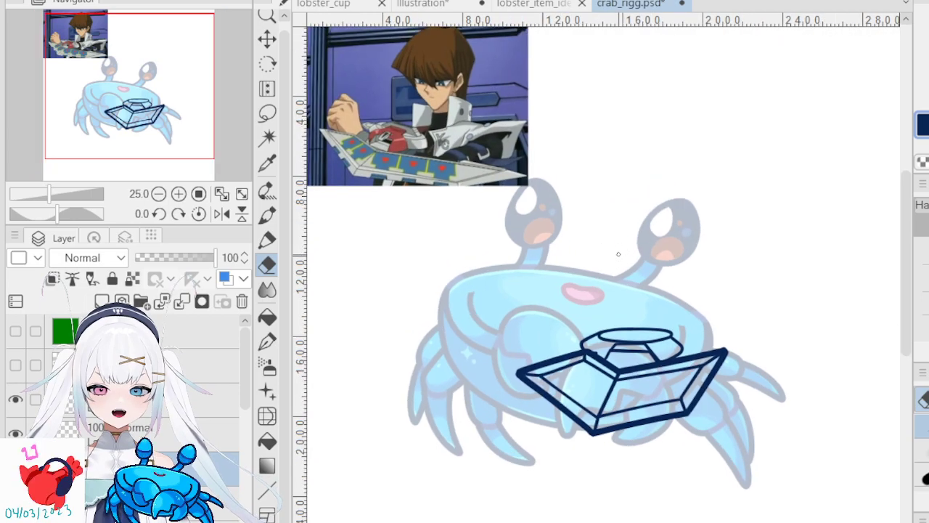
scroll(619, 254, up, 1)
scroll(589, 312, down, 2)
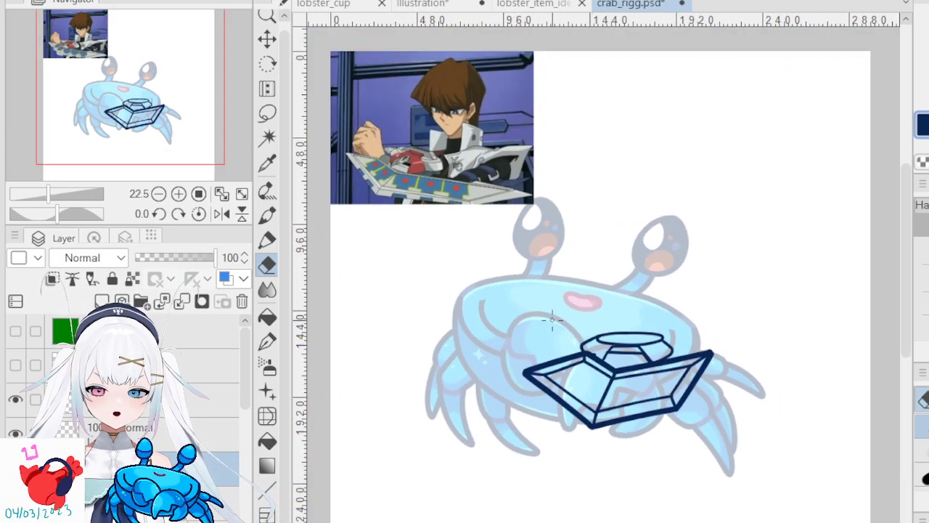
scroll(553, 321, up, 1)
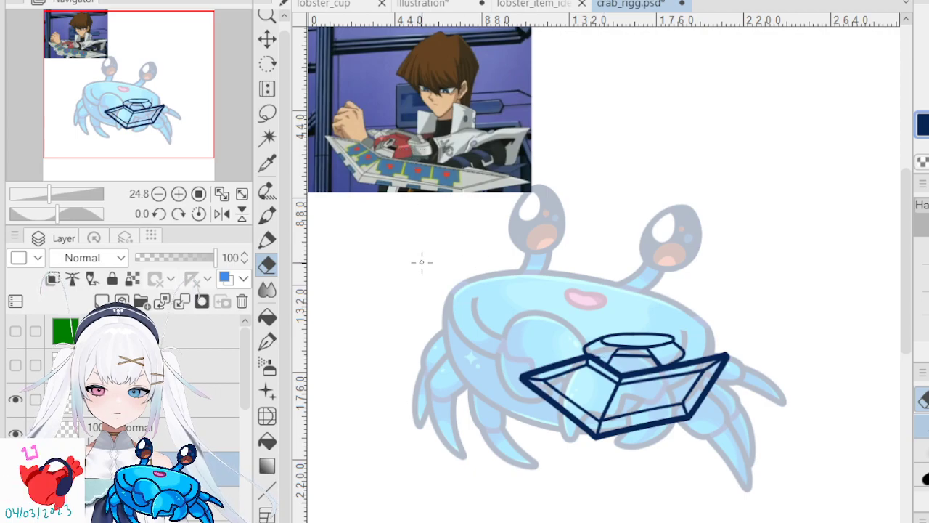
scroll(423, 264, up, 1)
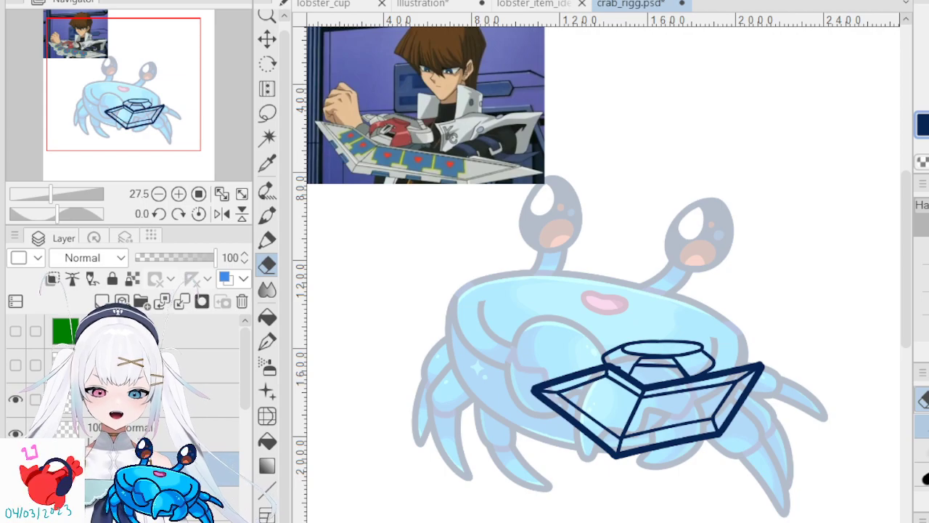
- Erase the stray bump on the disk's thick upper edge between the inner hook and the trapezoid
scroll(610, 356, up, 6)
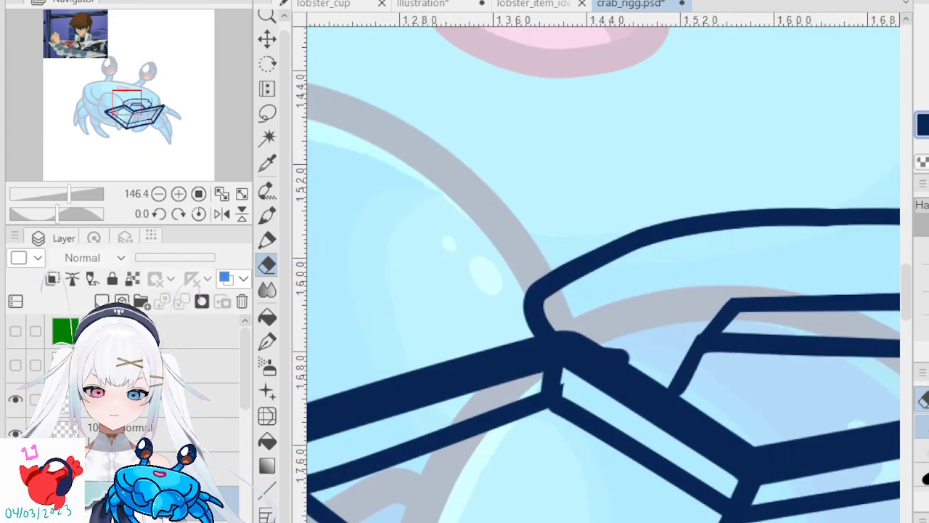
drag(897, 217, 863, 218)
key(ctrl+z)
key(ctrl+y)
scroll(124, 407, down, 14)
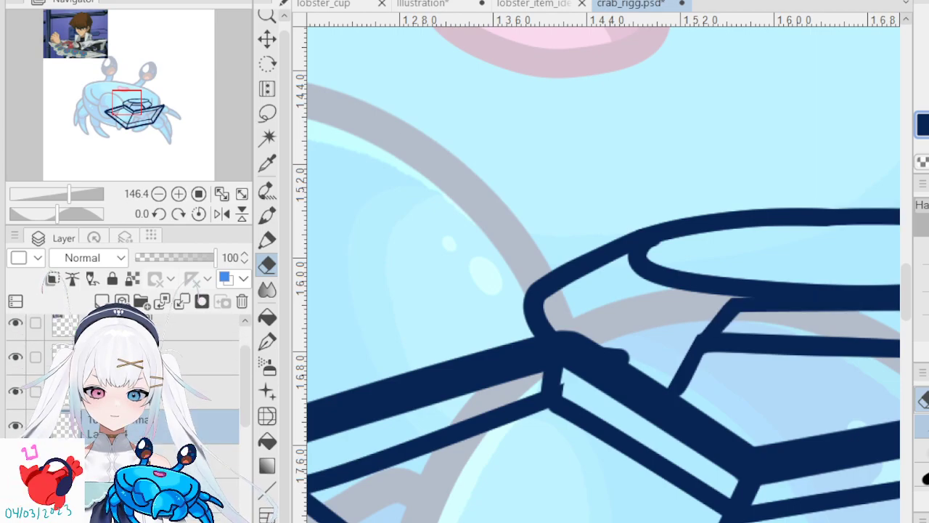
scroll(124, 406, up, 12)
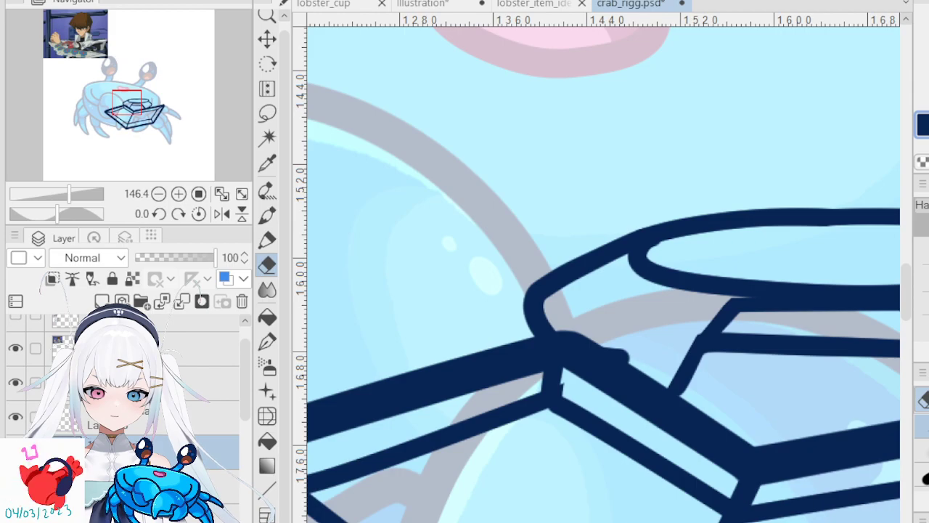
key(ctrl+z)
key(ctrl+y)
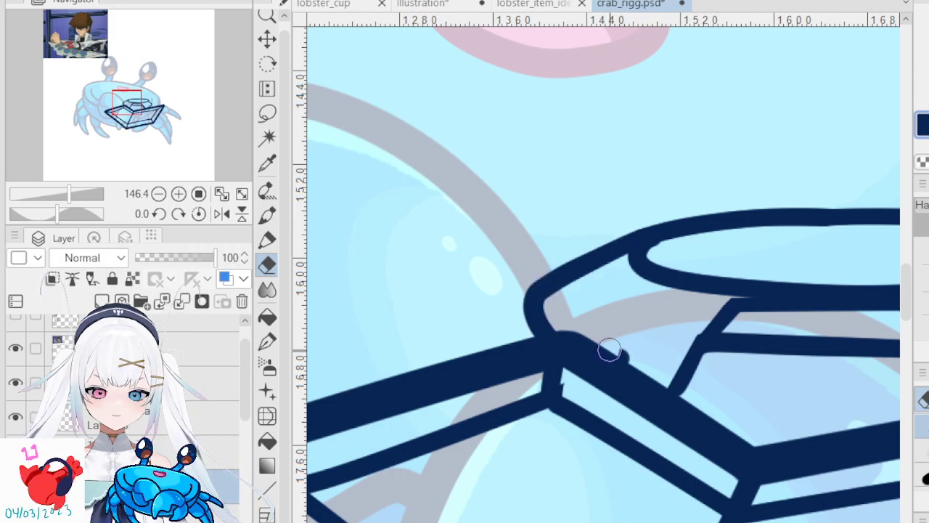
scroll(633, 326, down, 20)
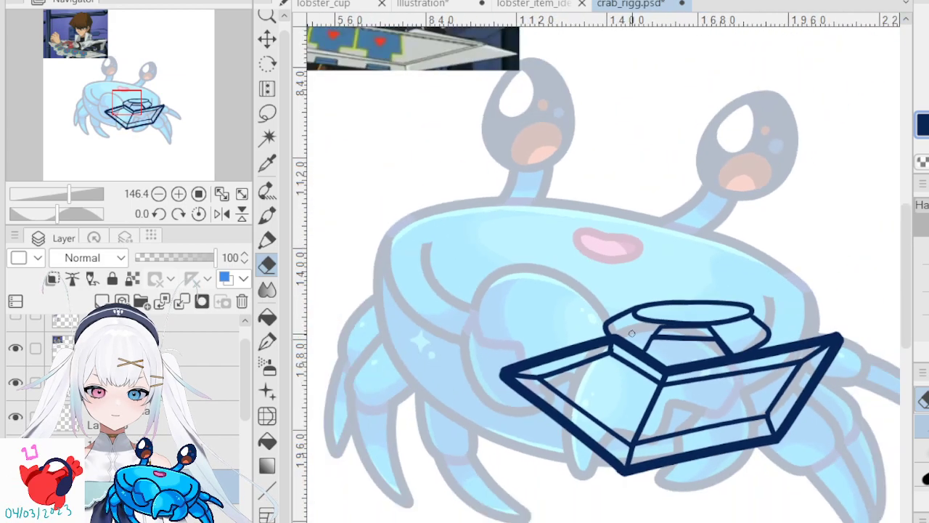
- Compare the disk drawing with the anime reference and look through the layer list of the crab file
scroll(633, 312, up, 2)
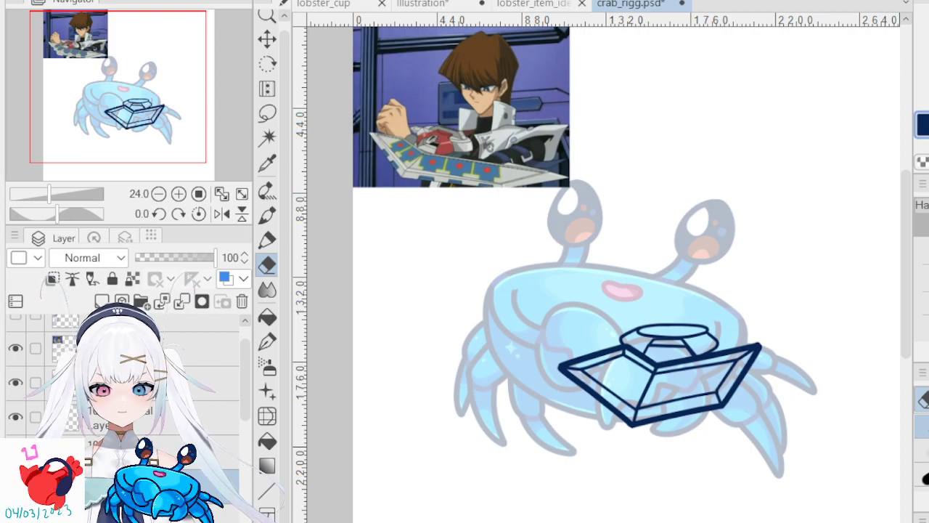
scroll(694, 392, up, 1)
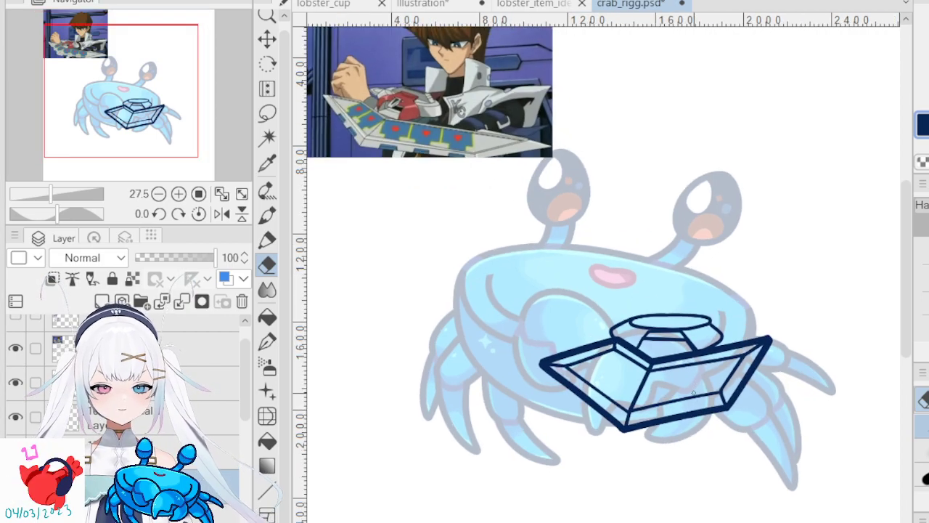
scroll(693, 392, down, 2)
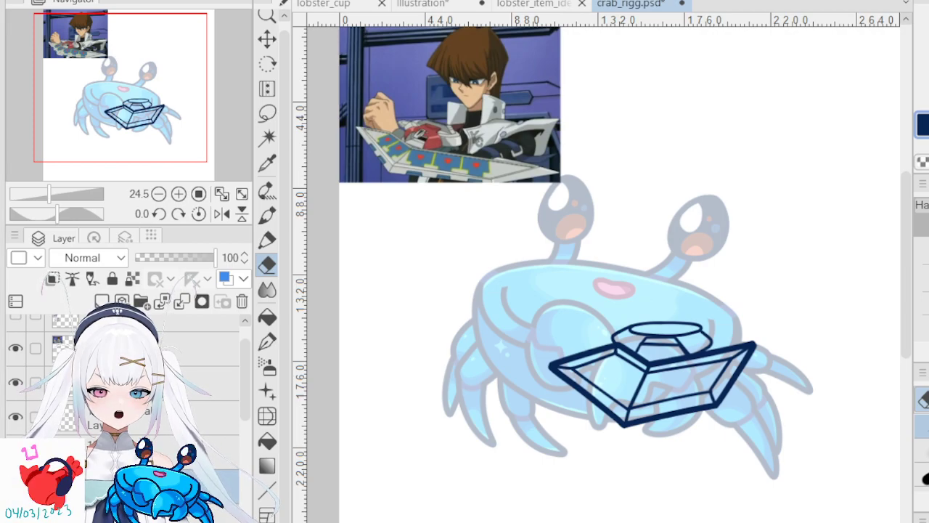
scroll(152, 414, up, 1)
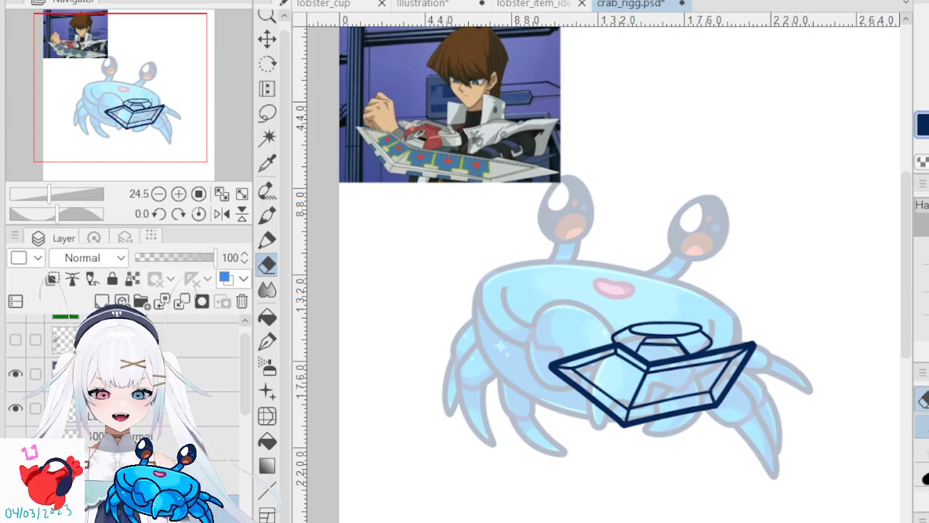
scroll(152, 414, down, 10)
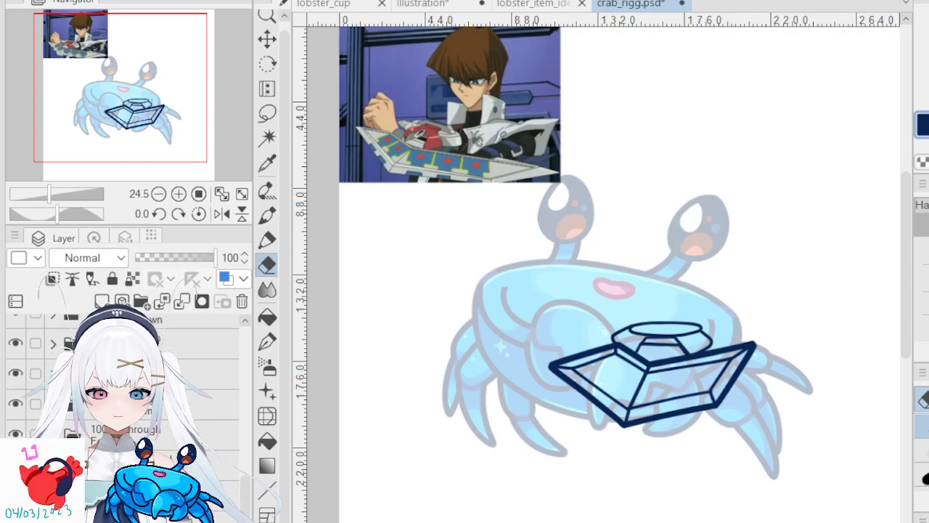
scroll(145, 378, down, 2)
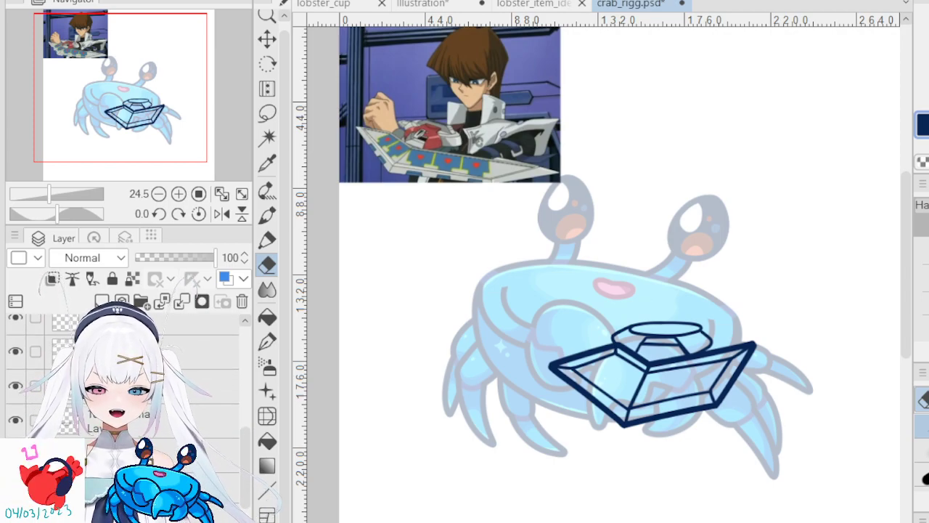
scroll(145, 378, up, 2)
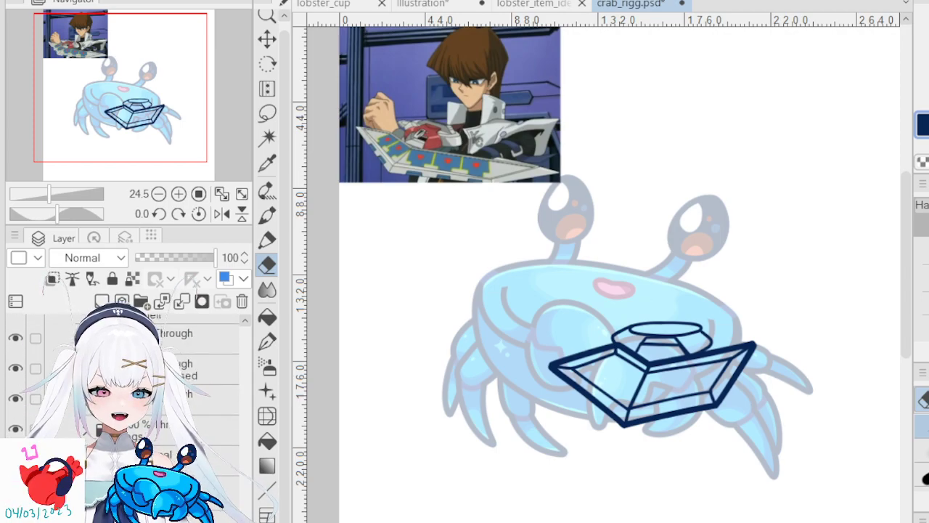
scroll(145, 377, up, 2)
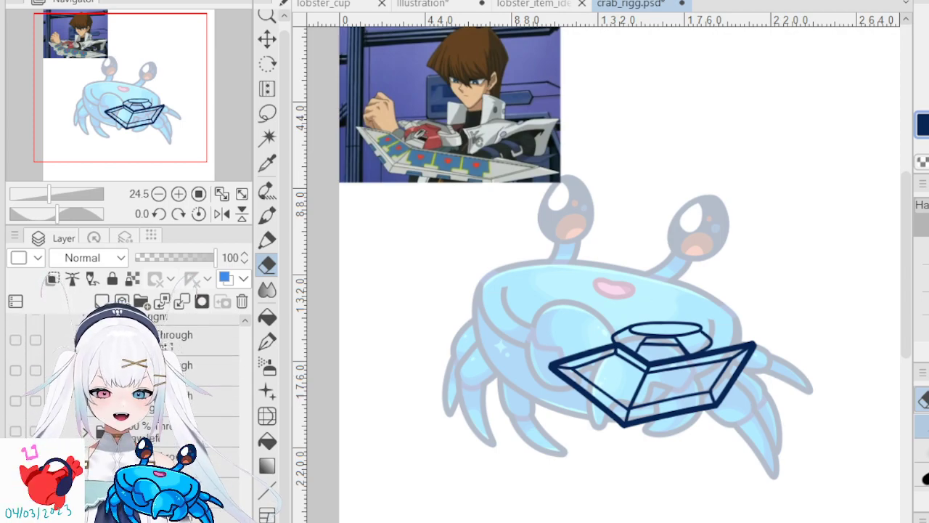
scroll(146, 377, up, 5)
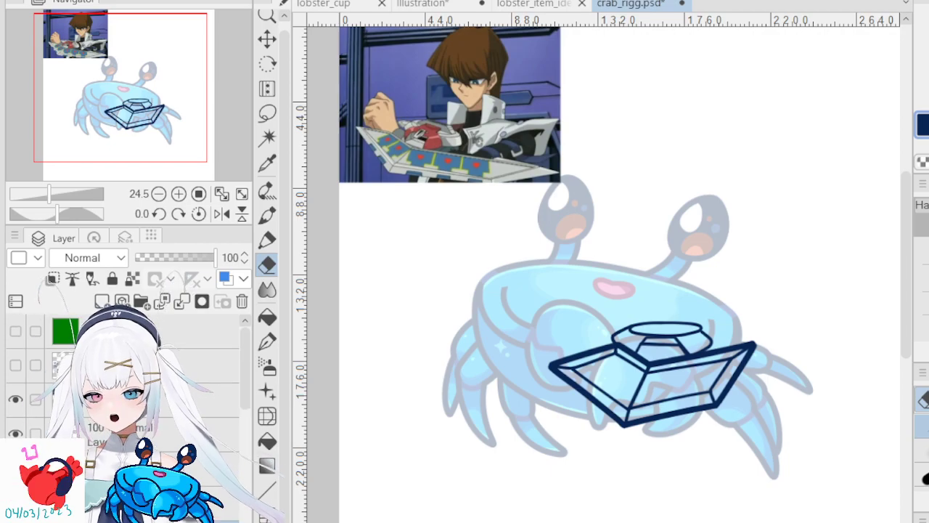
- Look through the crab file's layer list and put the duel disk line art into a new layer folder
scroll(146, 378, up, 2)
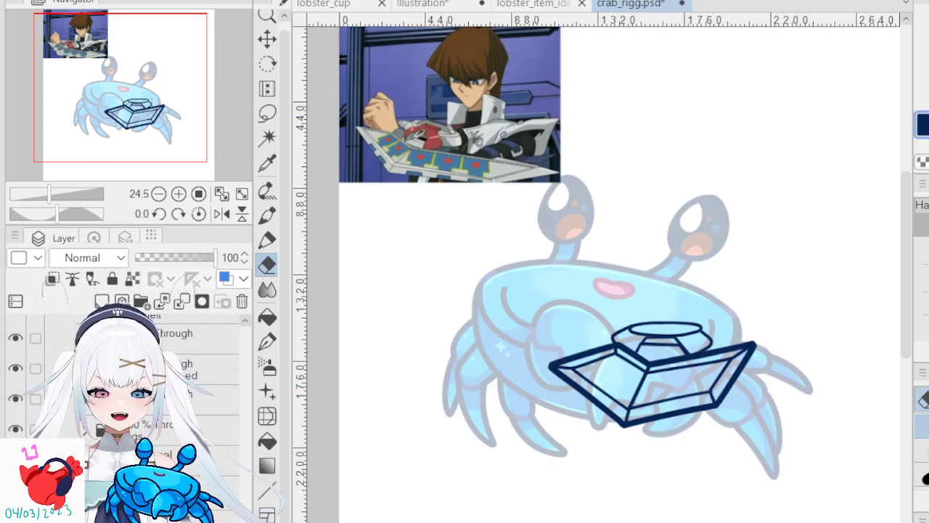
scroll(146, 377, down, 1)
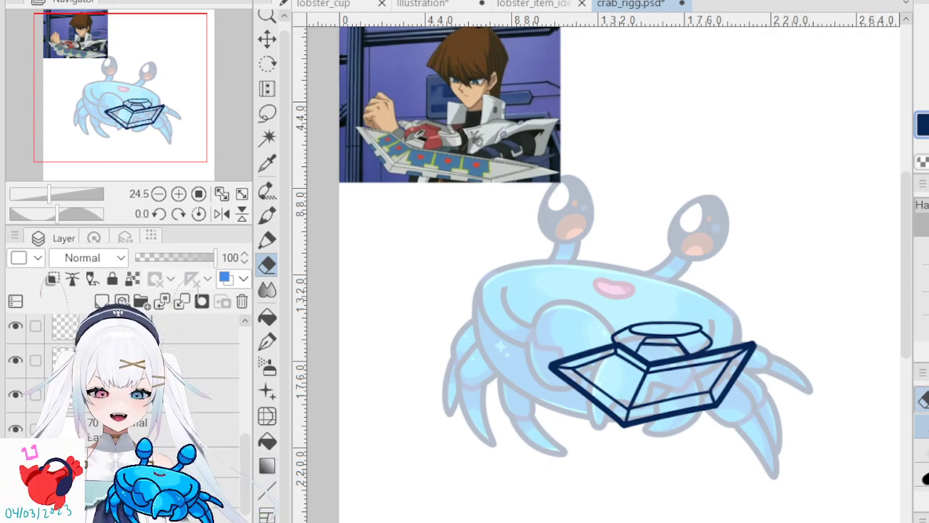
scroll(404, 305, down, 2)
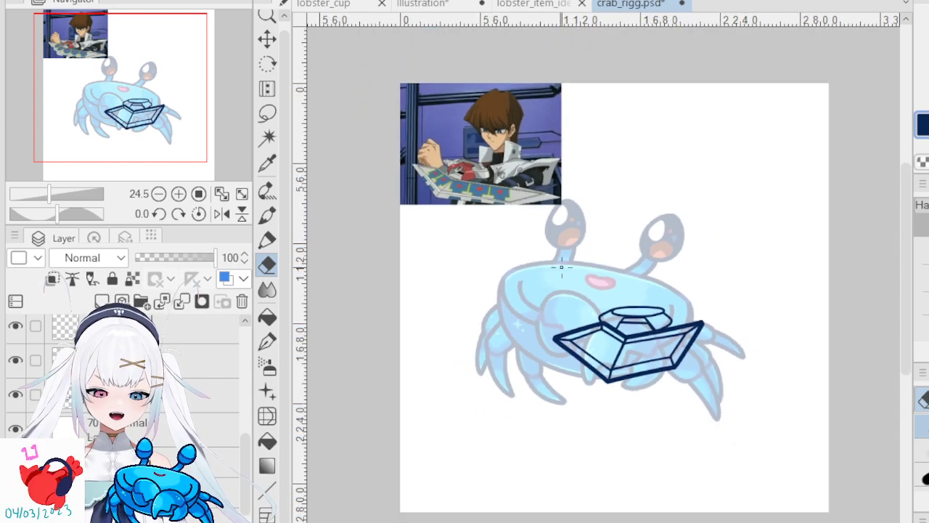
scroll(145, 378, up, 5)
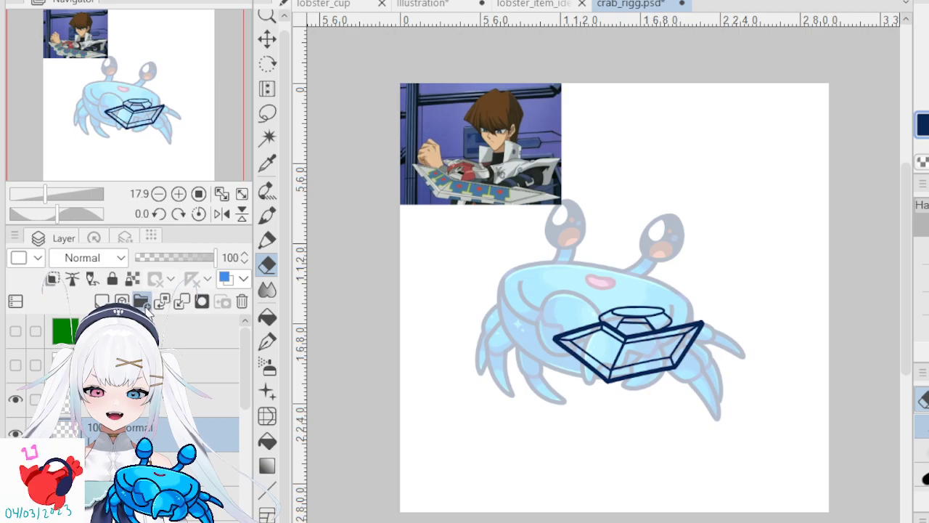
scroll(145, 378, down, 4)
scroll(127, 370, up, 1)
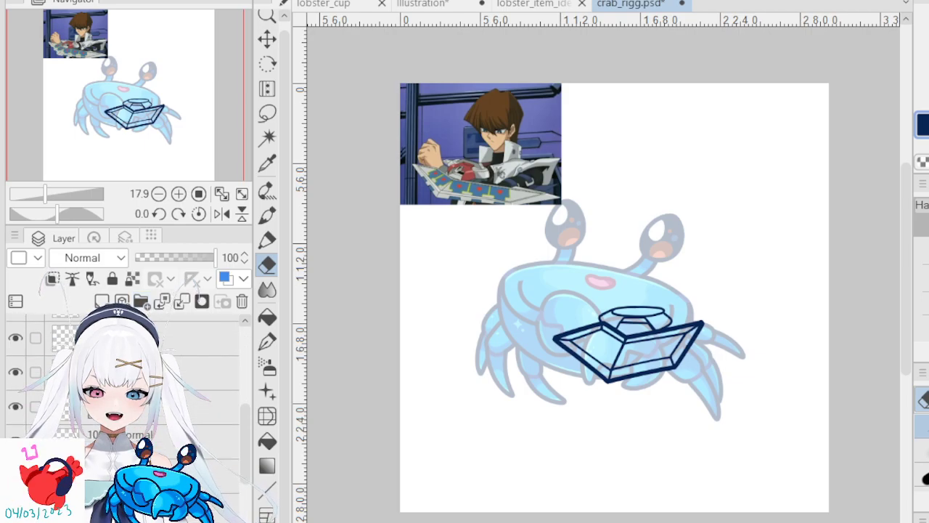
scroll(127, 370, up, 2)
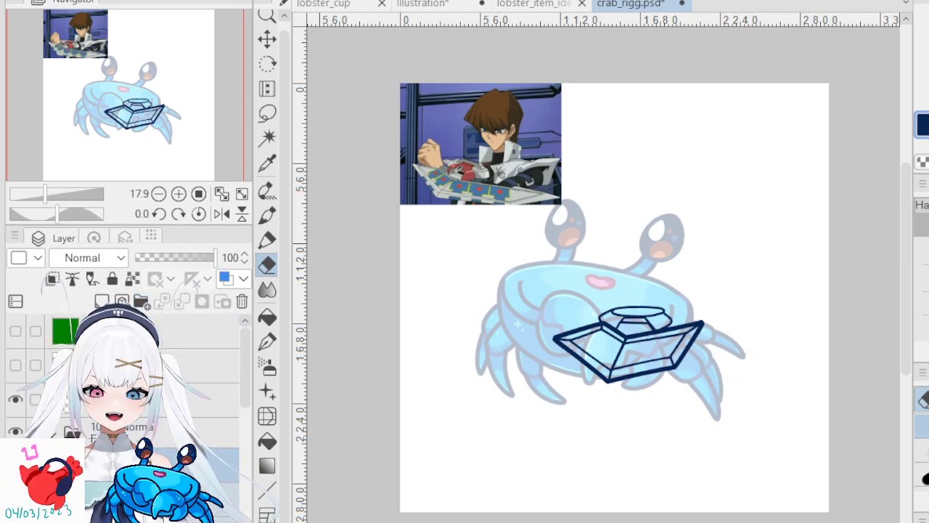
click(193, 431)
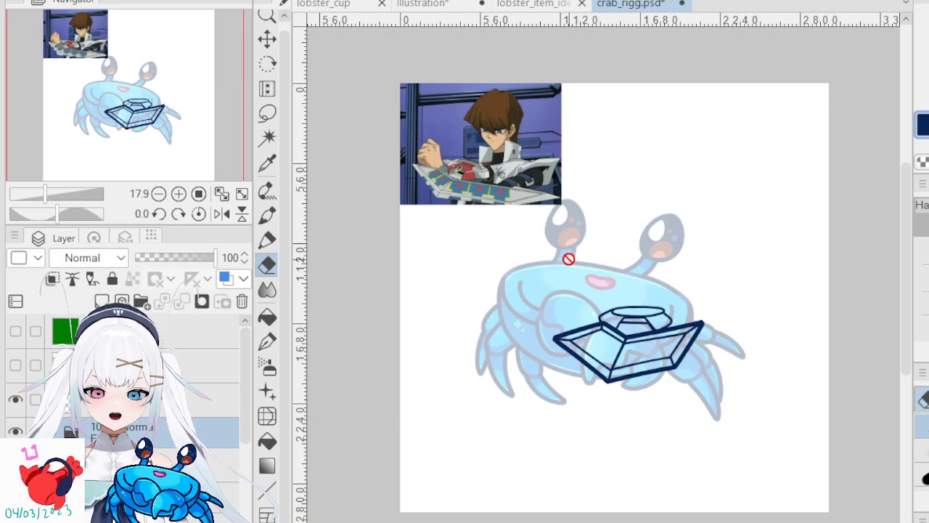
- Lasso around the duel disk with its folder active and copy the line art into a new illustration
scroll(566, 259, down, 3)
scroll(573, 263, up, 4)
click(267, 113)
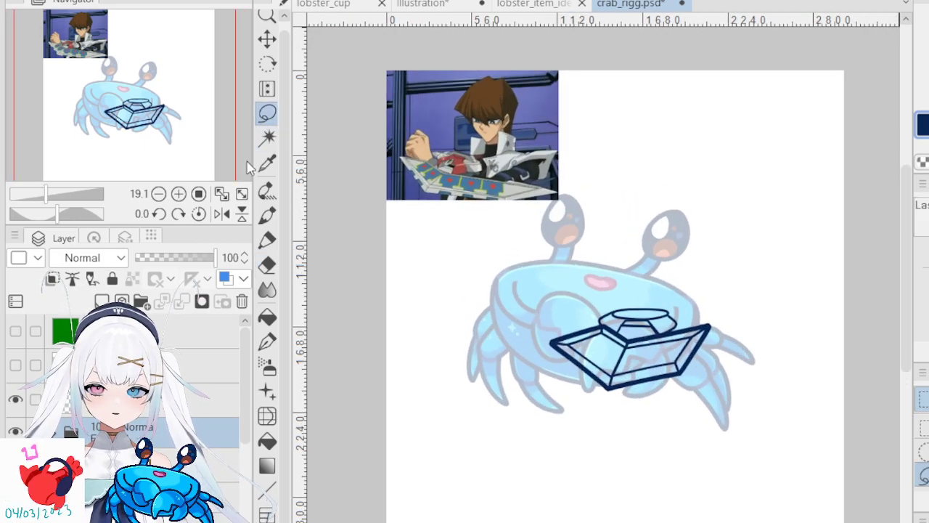
mouse_move(544, 306)
mouse_down()
mouse_move(528, 415)
mouse_move(675, 221)
mouse_move(537, 304)
mouse_up()
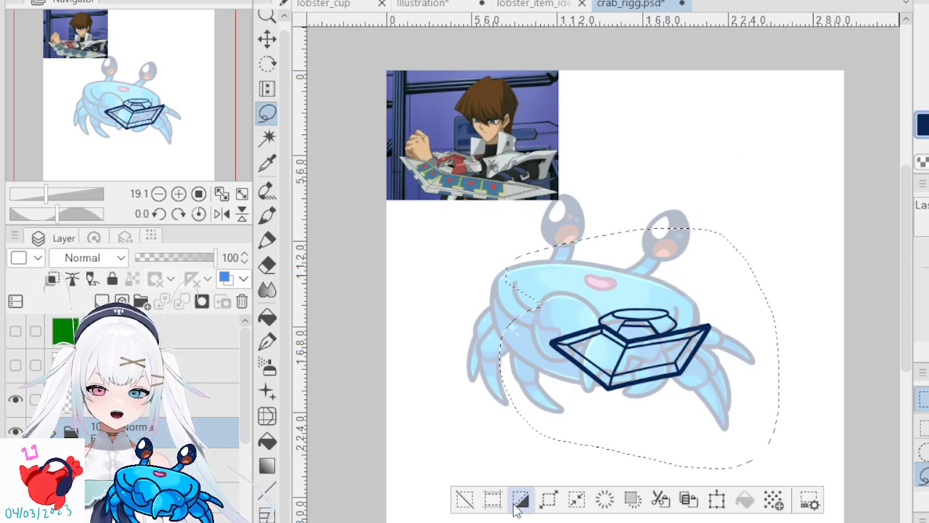
click(463, 499)
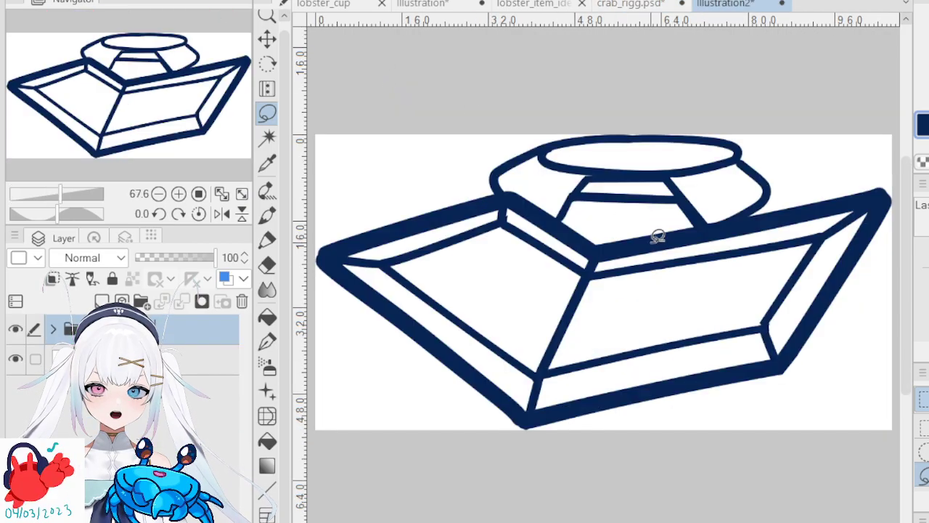
- Enlarge the new illustration's canvas around the duel disk to 3000 by 3000
scroll(656, 234, down, 4)
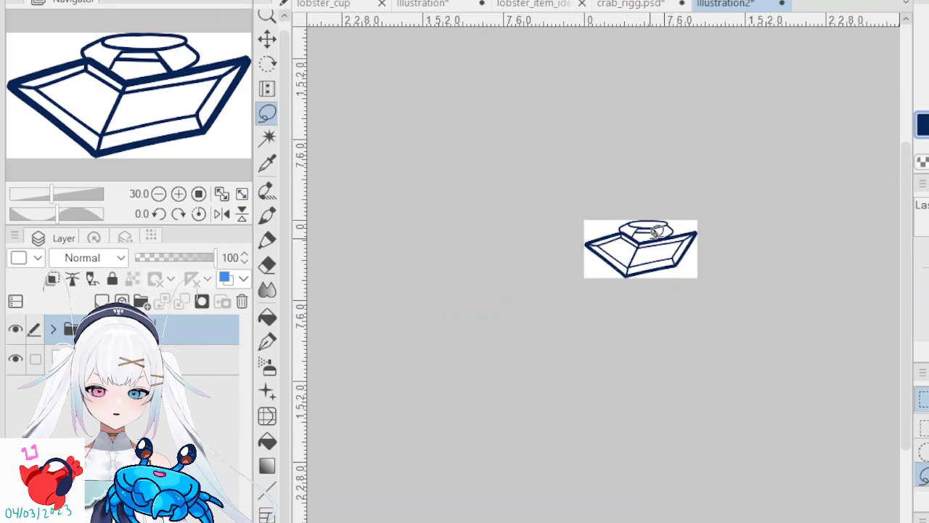
scroll(552, 211, up, 2)
scroll(546, 242, down, 1)
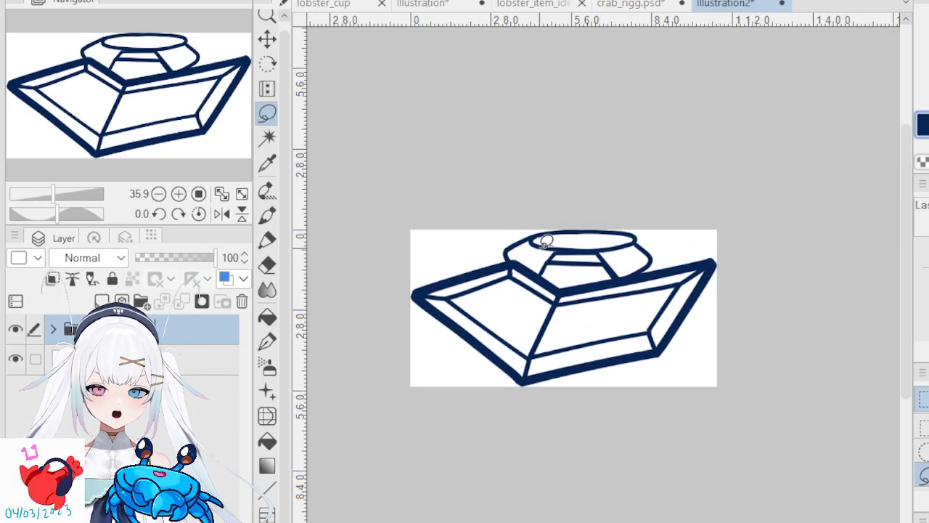
scroll(546, 242, down, 1)
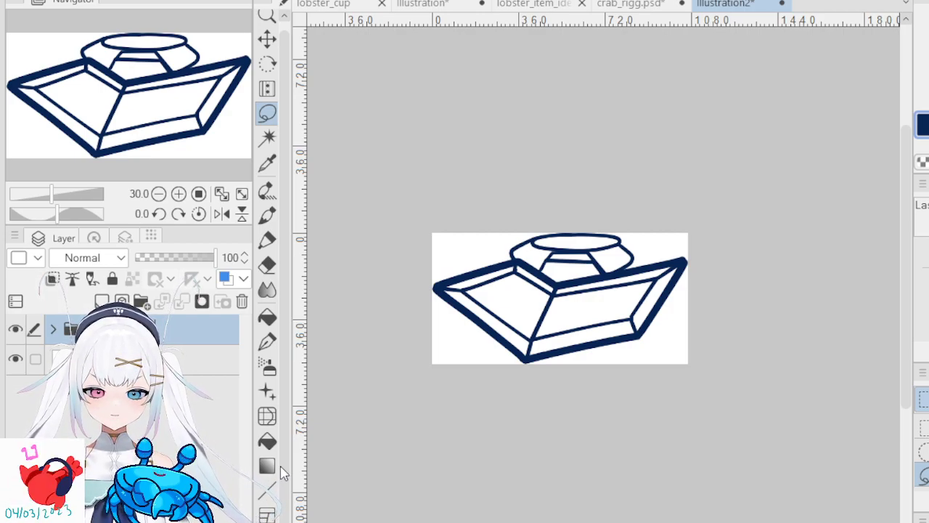
key(ctrl+t)
drag(46, 150, 2, 151)
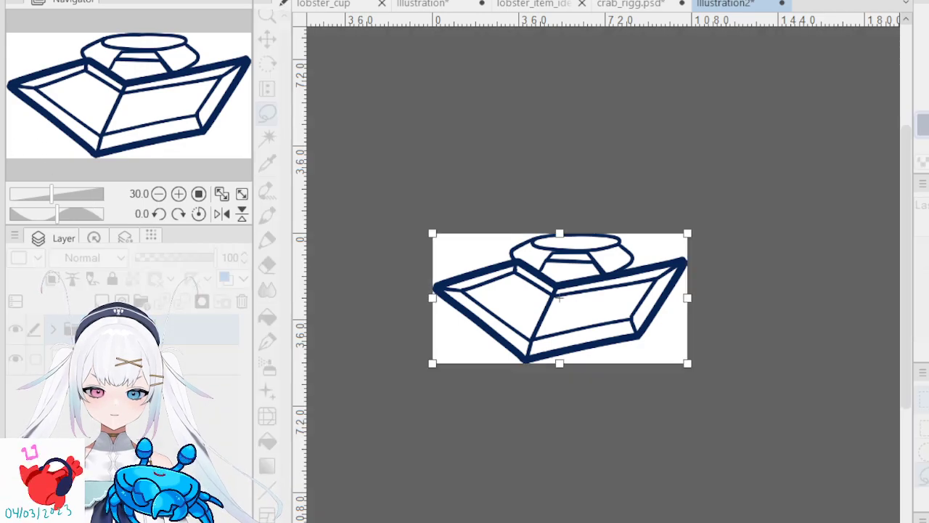
text(1000)
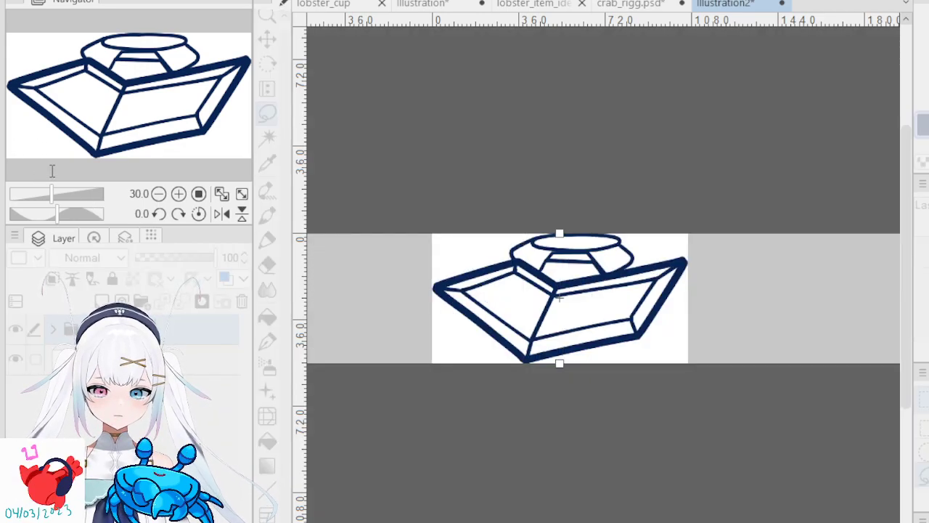
click(51, 170)
text(0)
key(BackSpace)
key(BackSpace)
key(BackSpace)
key(BackSpace)
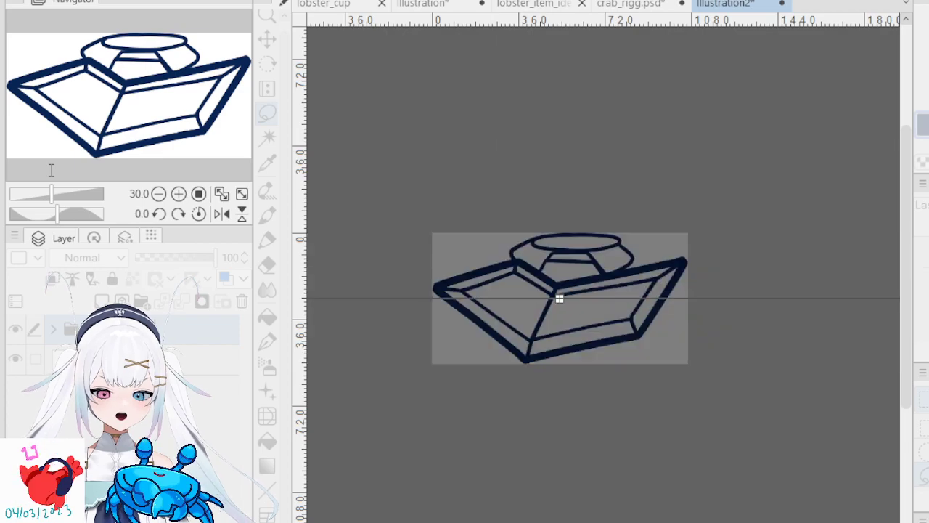
text(3000)
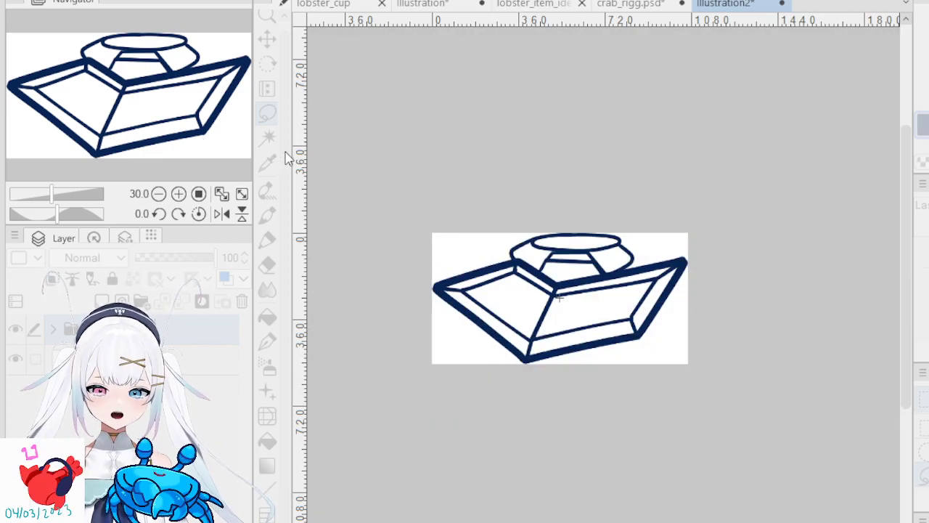
click(286, 157)
scroll(545, 269, down, 5)
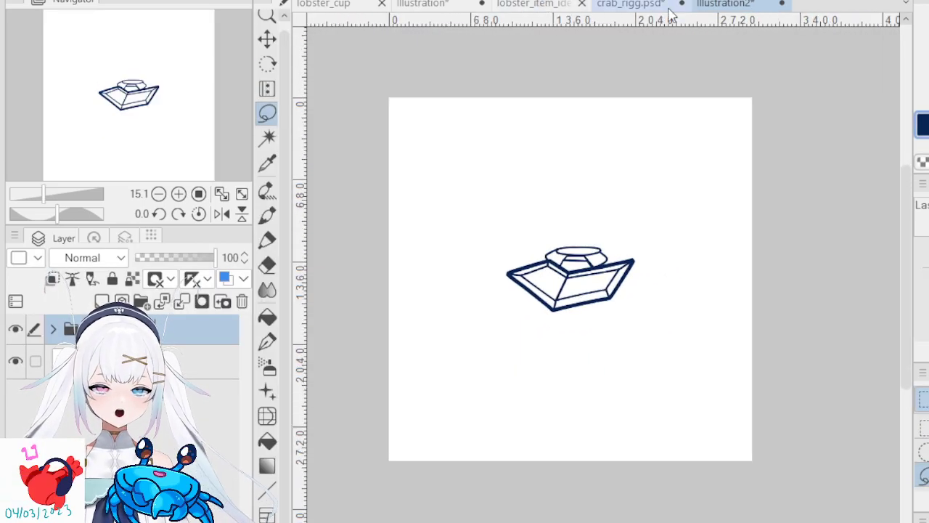
- Lasso the anime reference in crab_rigg.psd, cut it out, and paste it into Illustration2
click(658, 8)
mouse_move(696, 193)
mouse_down()
mouse_move(304, 148)
mouse_move(877, 192)
mouse_move(761, 114)
mouse_up()
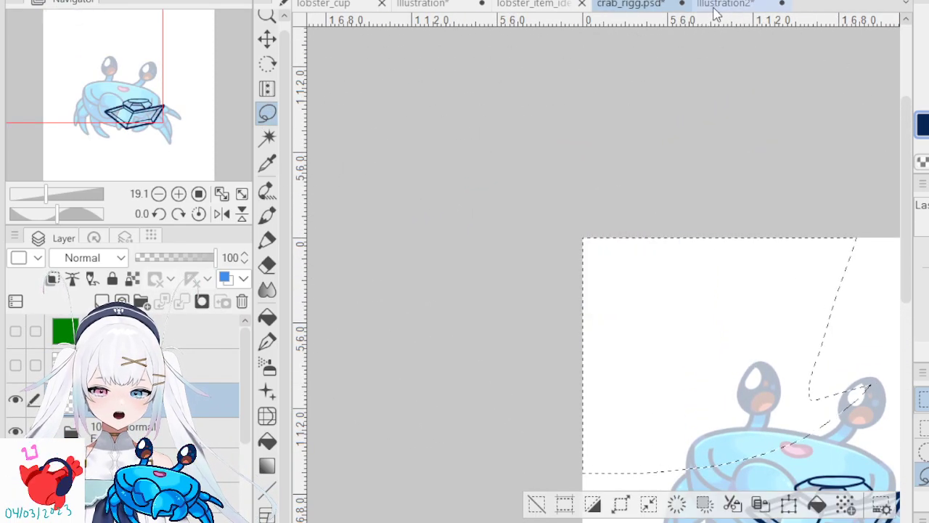
click(719, 6)
- Clear the old selection in crab_rigg.psd, lasso a merged copy of the whole crab, and paste it into Illustration2
click(624, 4)
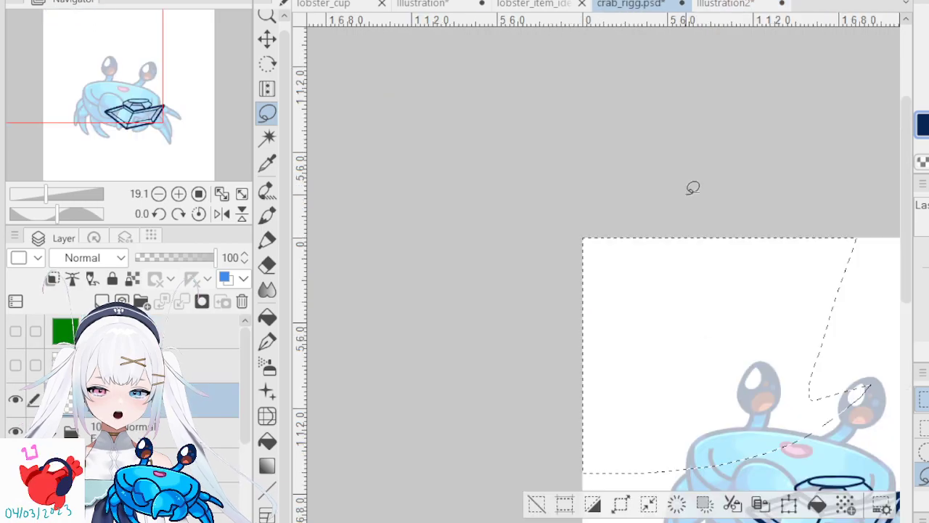
scroll(689, 343, down, 8)
scroll(803, 398, up, 3)
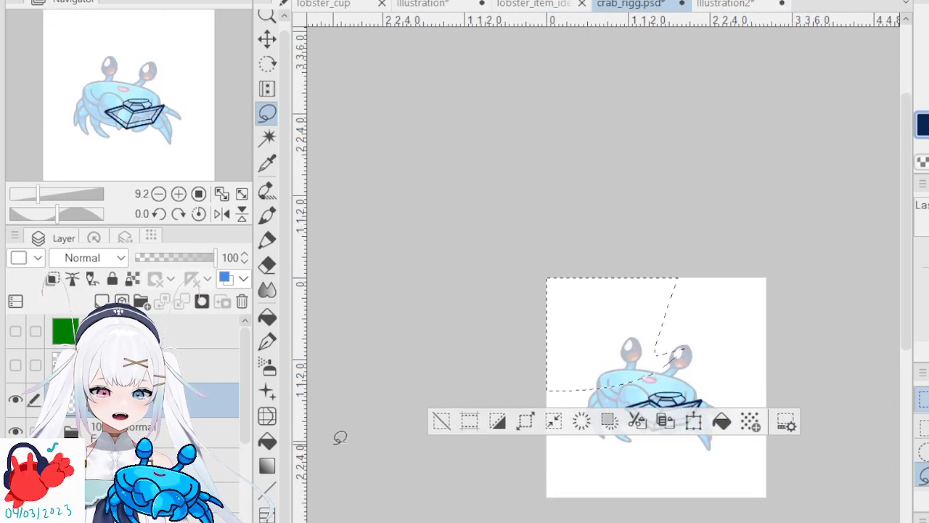
click(442, 423)
scroll(726, 454, up, 2)
click(200, 497)
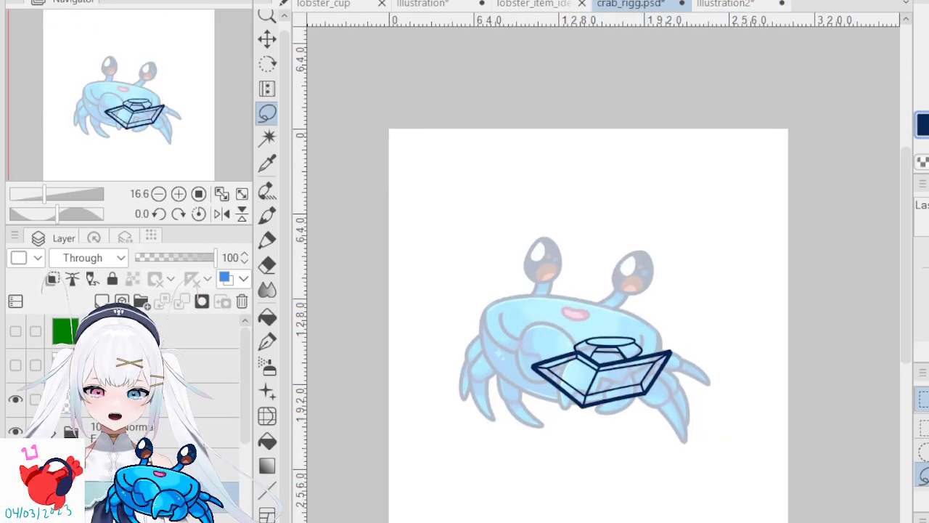
scroll(127, 406, down, 1)
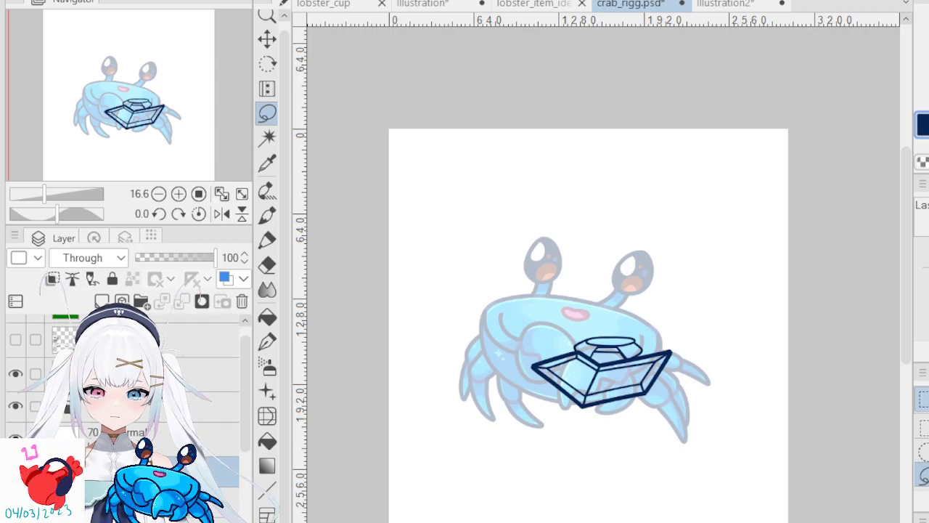
click(55, 472)
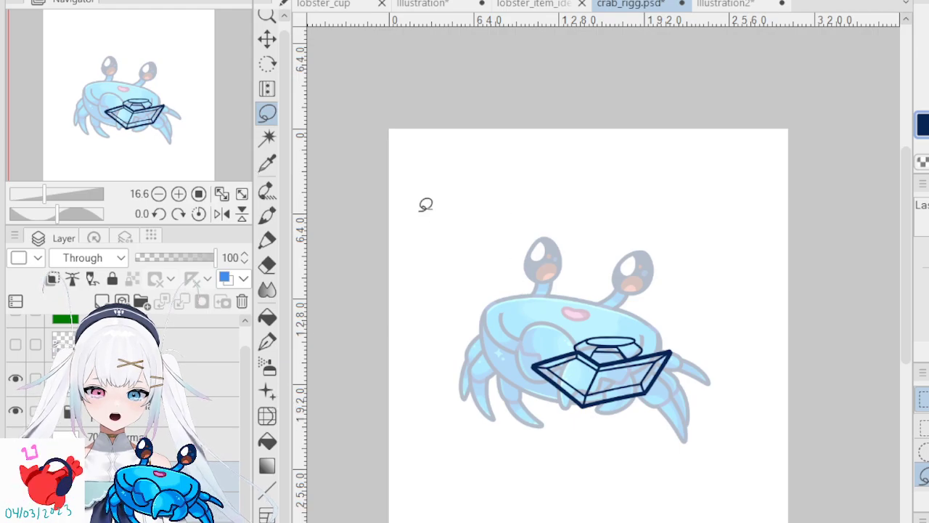
key(shift+alt+e)
mouse_move(459, 250)
mouse_down()
mouse_move(390, 398)
mouse_move(762, 195)
mouse_move(529, 172)
mouse_up()
click(706, 6)
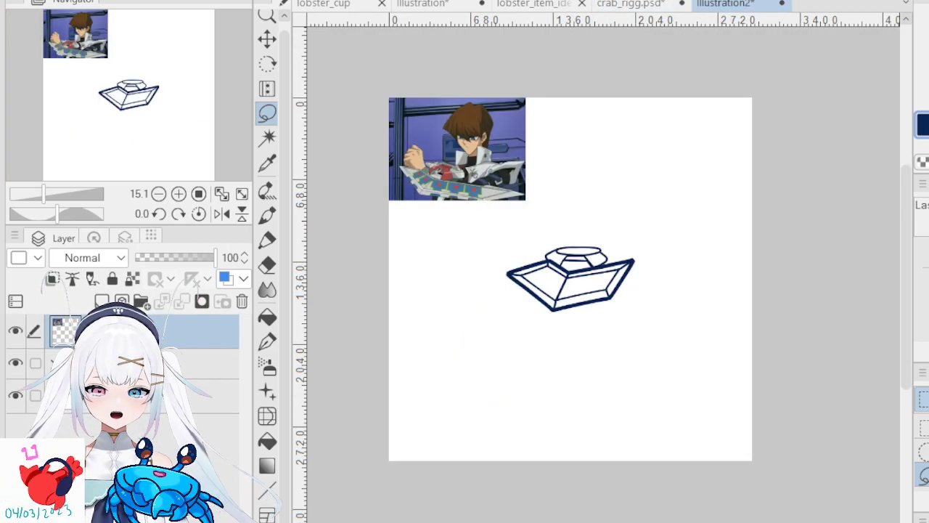
key(ctrl+v)
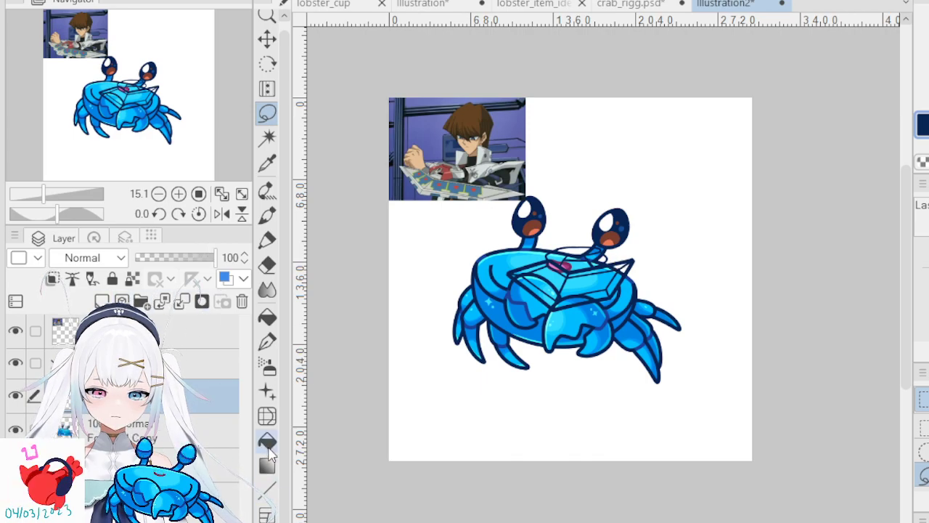
- Lower the pasted crab layer's opacity to 41 and compare the disk's placement with crab_rigg.psd
click(218, 430)
drag(215, 257, 171, 269)
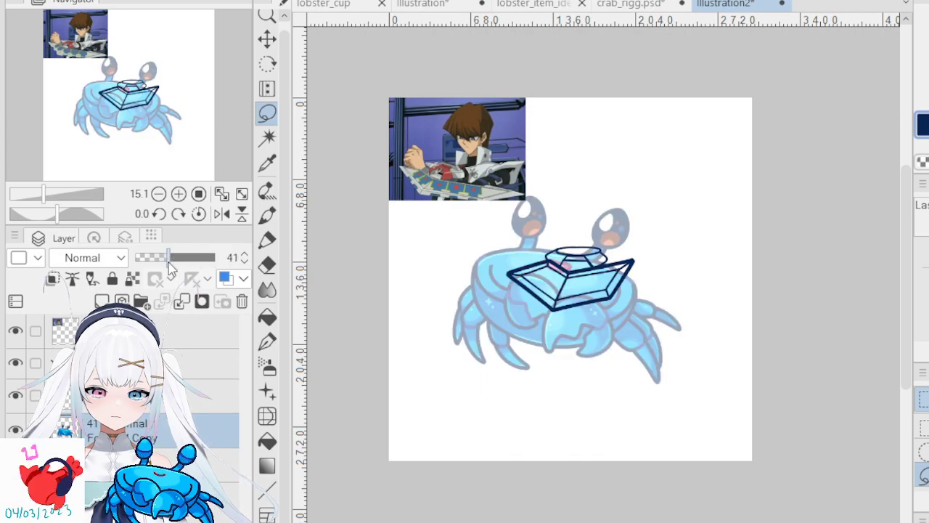
click(653, 6)
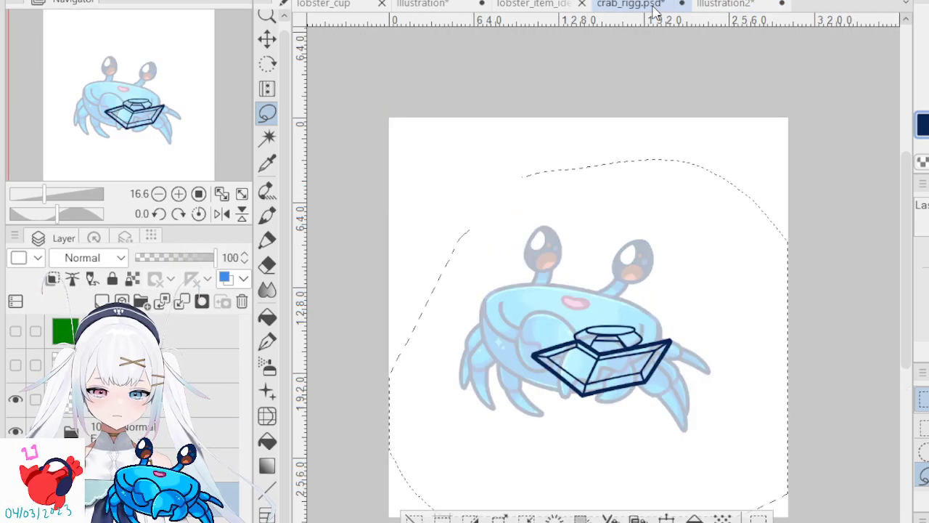
click(729, 4)
- Move the duel disk folder down over the crab's claws, matching its placement in crab_rigg.psd
scroll(684, 421, up, 2)
scroll(598, 320, up, 1)
click(209, 369)
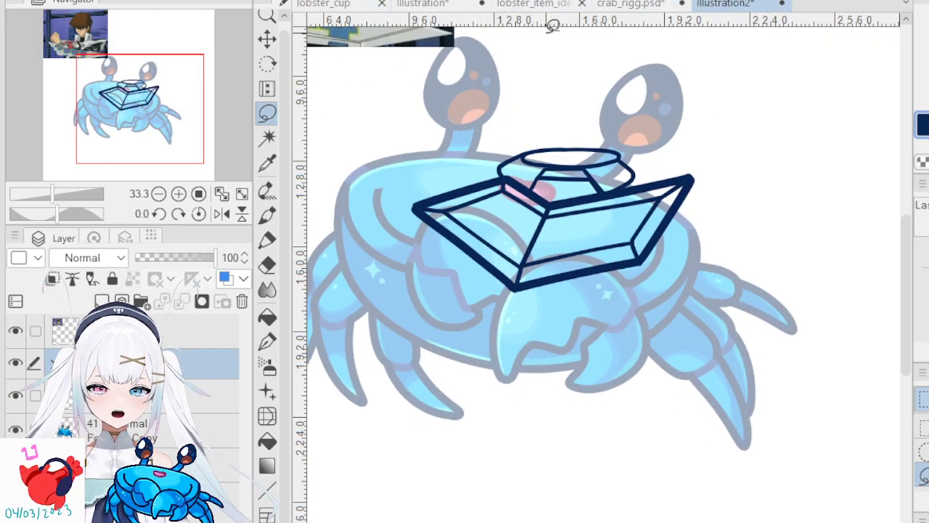
key(ctrl+t)
scroll(637, 254, up, 1)
drag(581, 176, 588, 275)
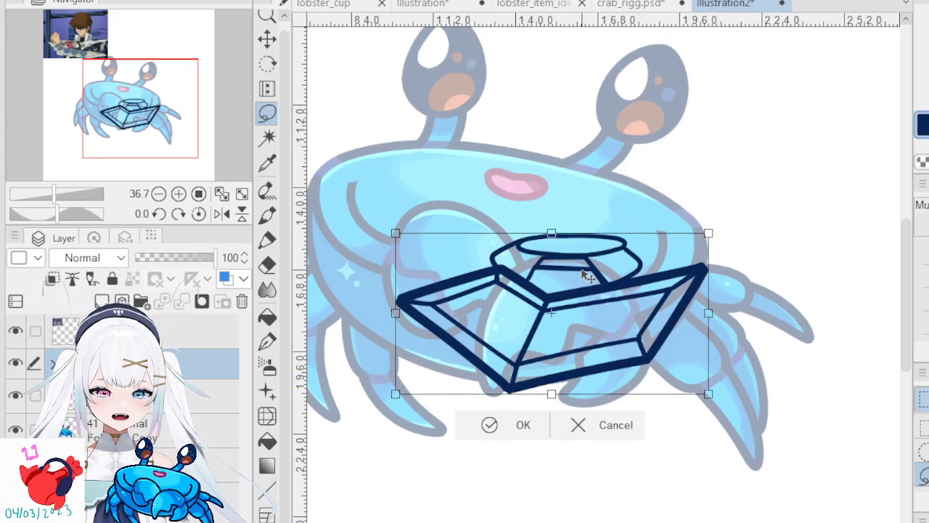
click(499, 425)
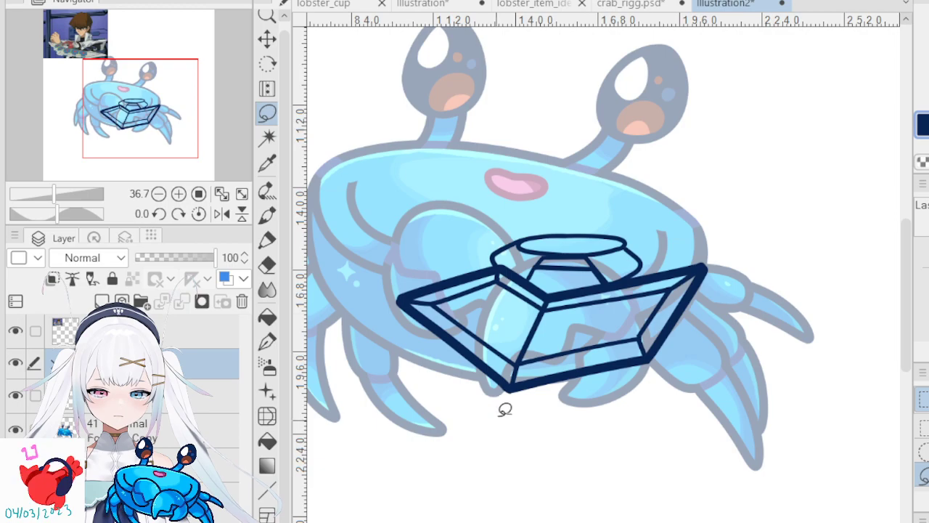
- Close crab_rigg.psd and bring the whole Illustration2 canvas into view
scroll(502, 412, down, 4)
click(628, 4)
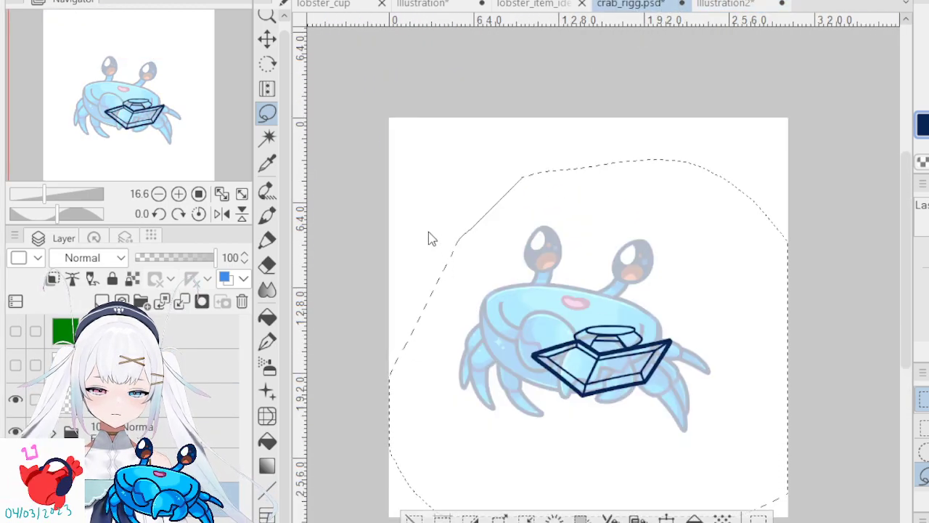
key(ctrl+w)
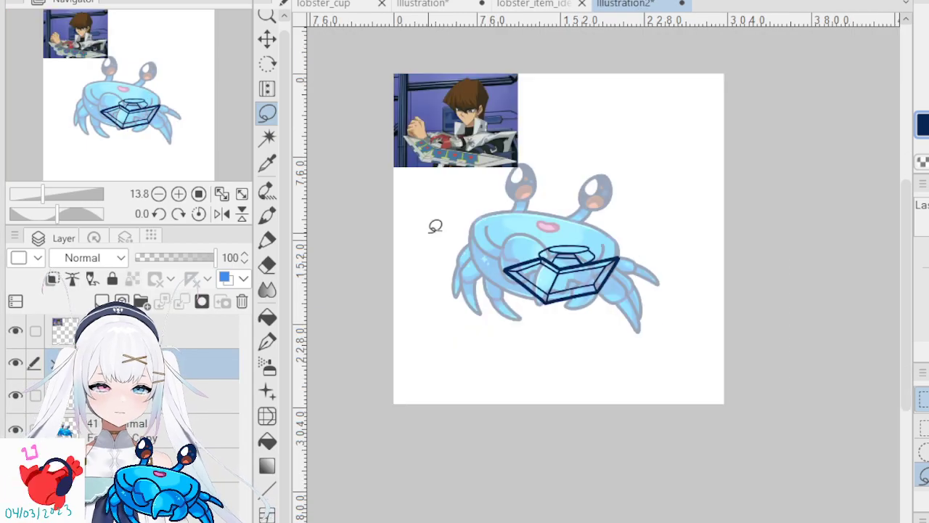
scroll(453, 187, up, 1)
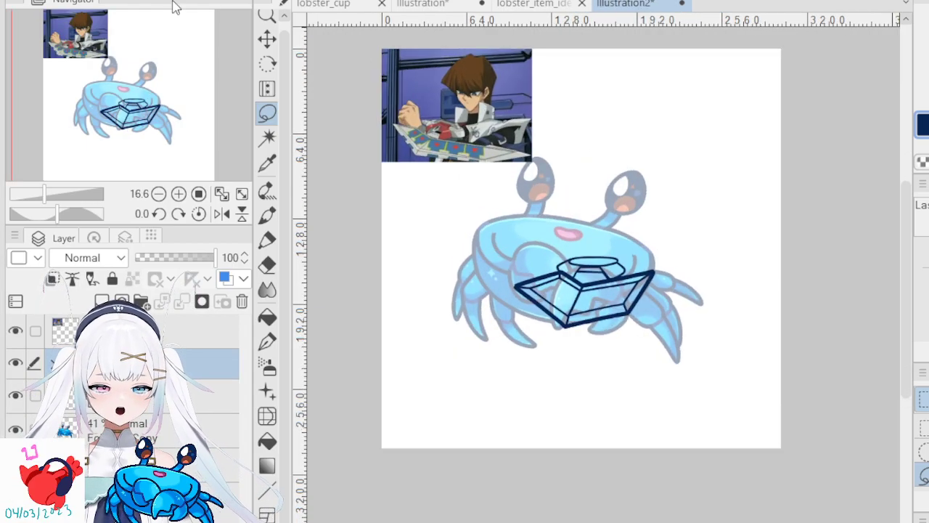
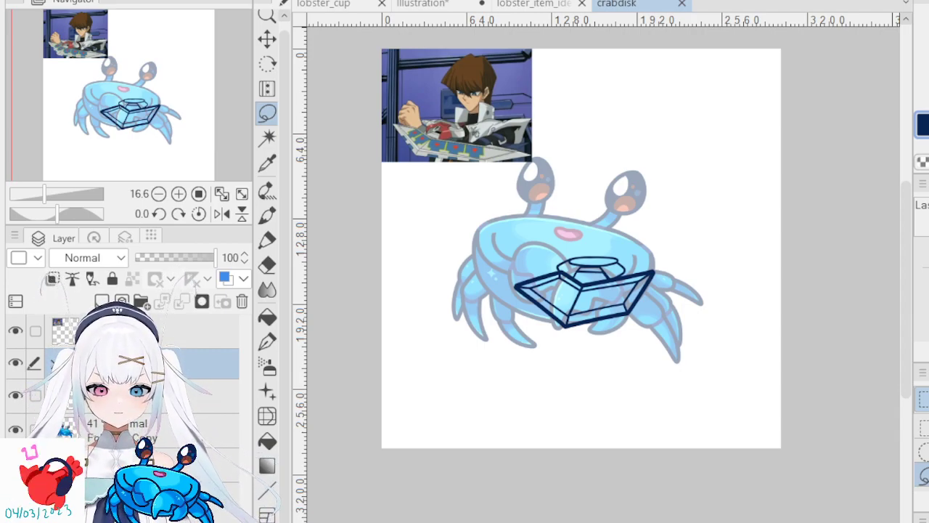
- Add a new layer directly above the duel disk folder
scroll(583, 281, up, 4)
scroll(583, 281, down, 1)
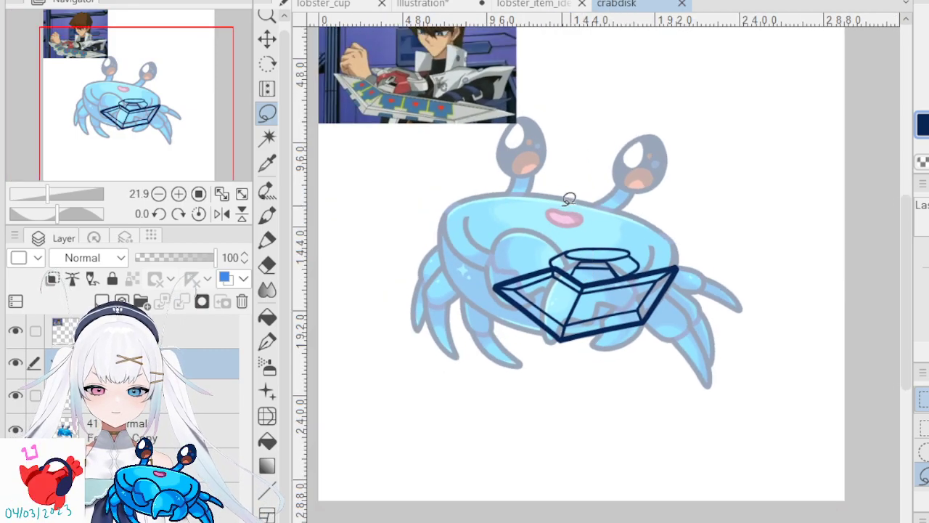
scroll(571, 198, up, 2)
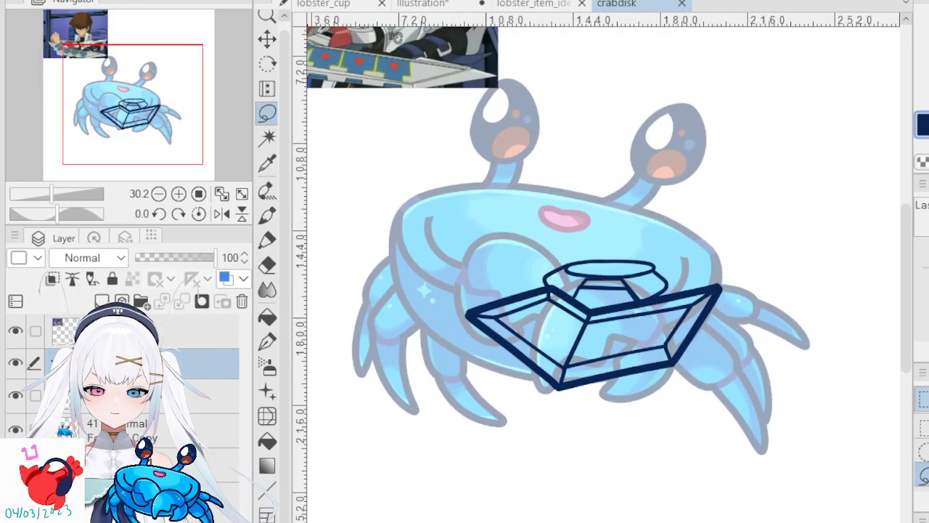
click(49, 365)
click(109, 395)
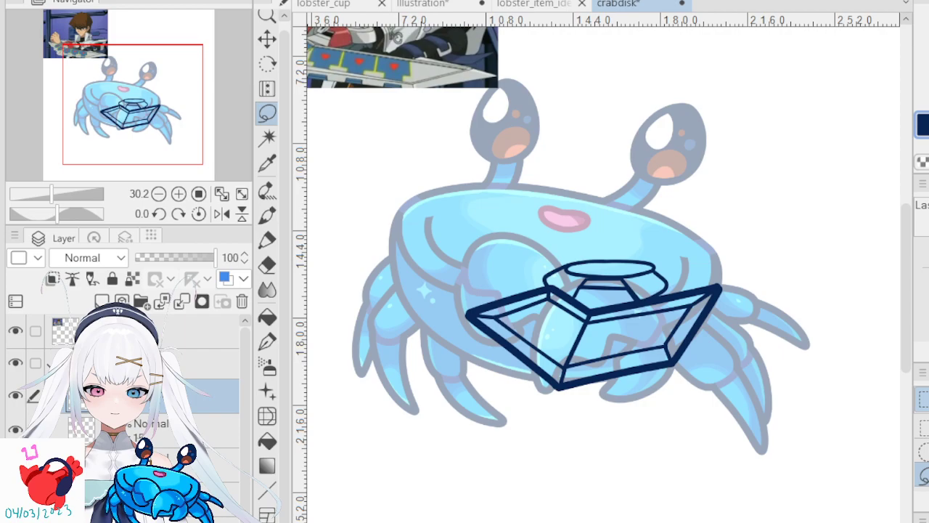
click(49, 364)
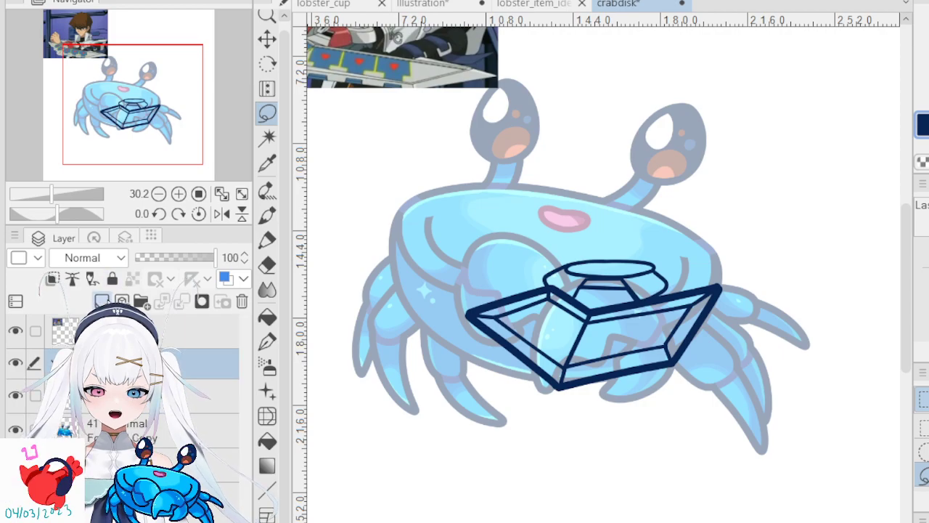
- Draw two slanted card-slot dividers across the duel disk's left wing and erase the ends overshooting its outline
scroll(622, 291, down, 3)
scroll(620, 294, up, 3)
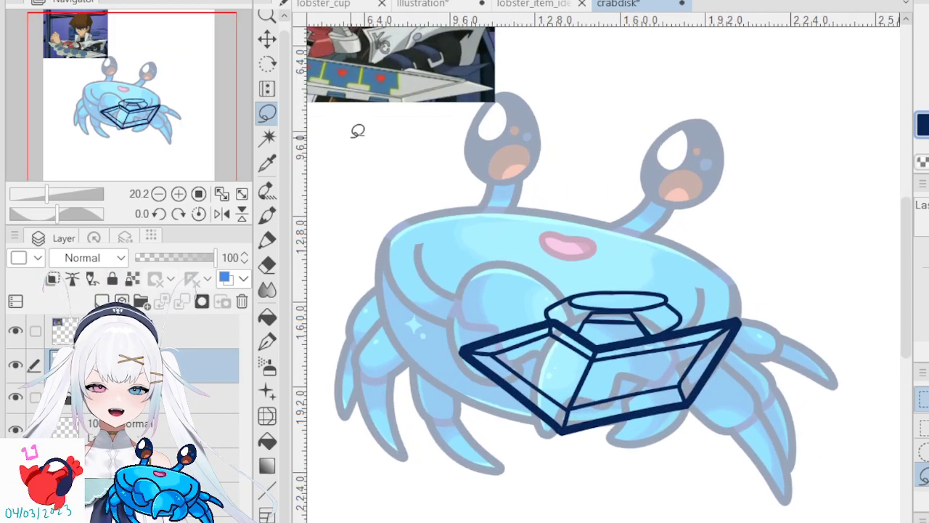
scroll(355, 128, down, 6)
scroll(338, 109, up, 6)
scroll(365, 192, down, 3)
scroll(365, 192, up, 3)
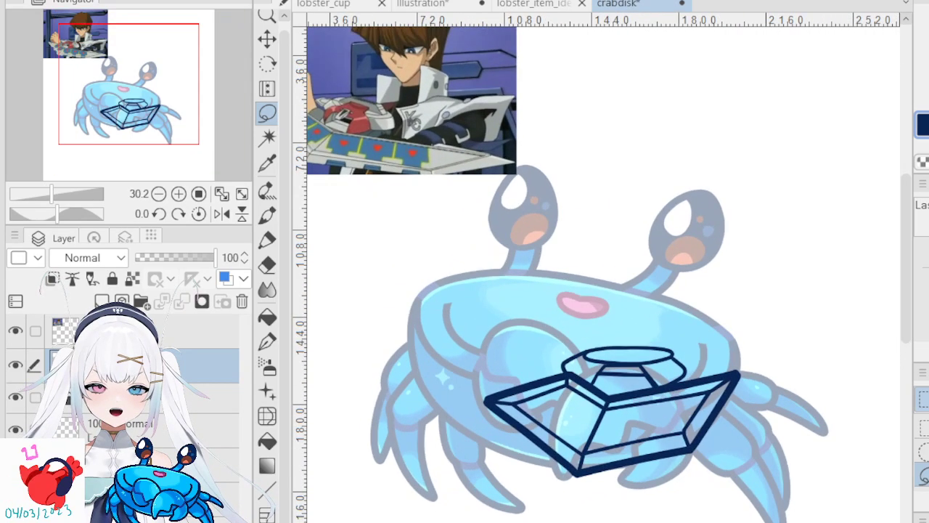
scroll(604, 275, left, 3)
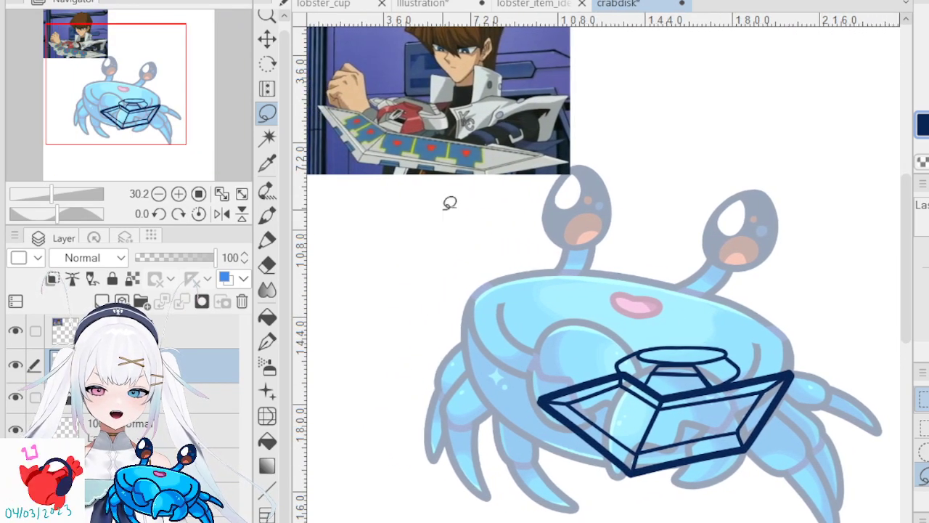
click(267, 239)
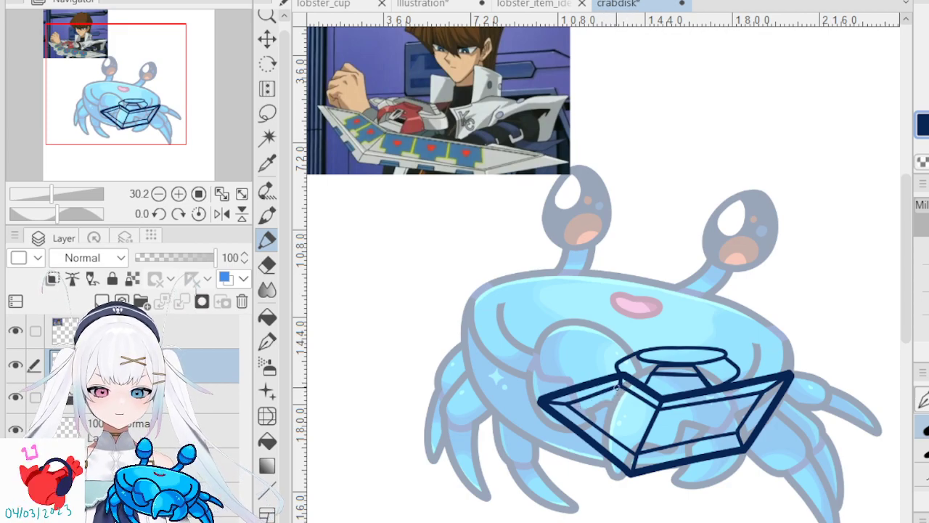
drag(620, 387, 539, 436)
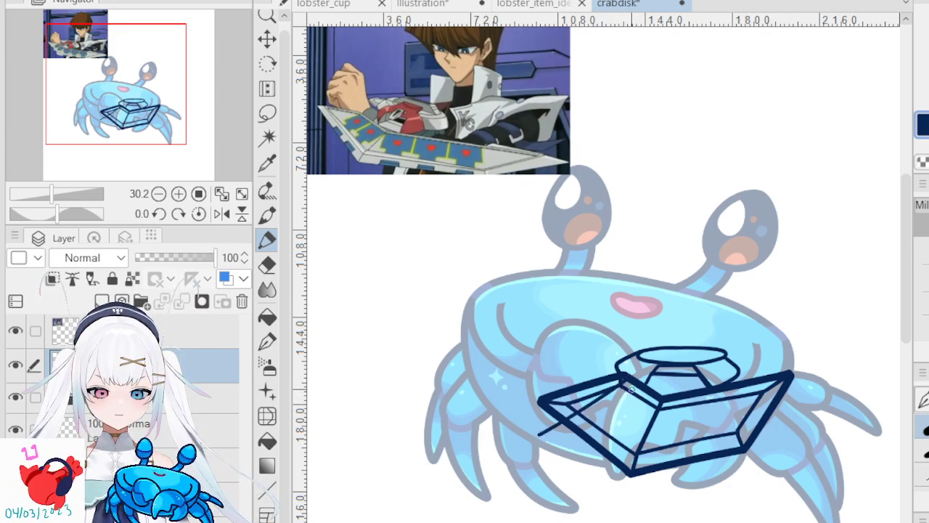
drag(640, 382, 572, 445)
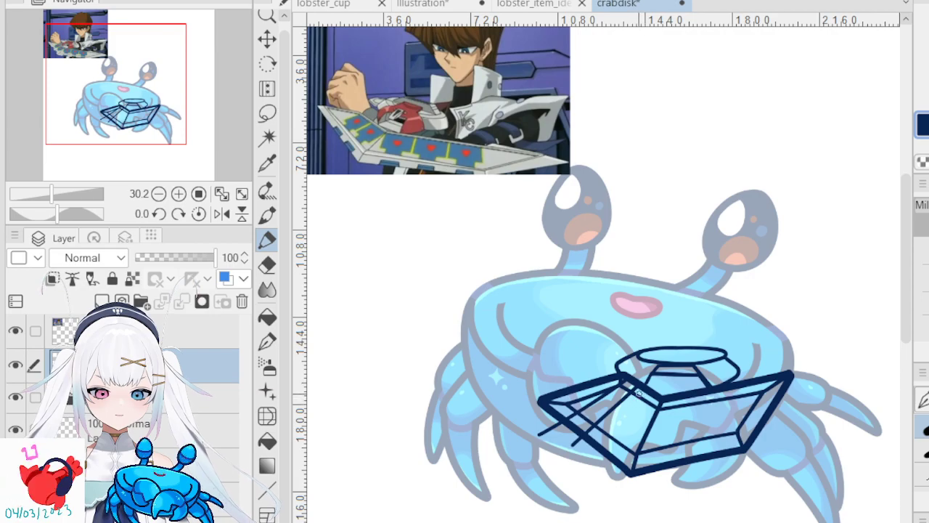
key(ctrl+z)
drag(642, 391, 592, 454)
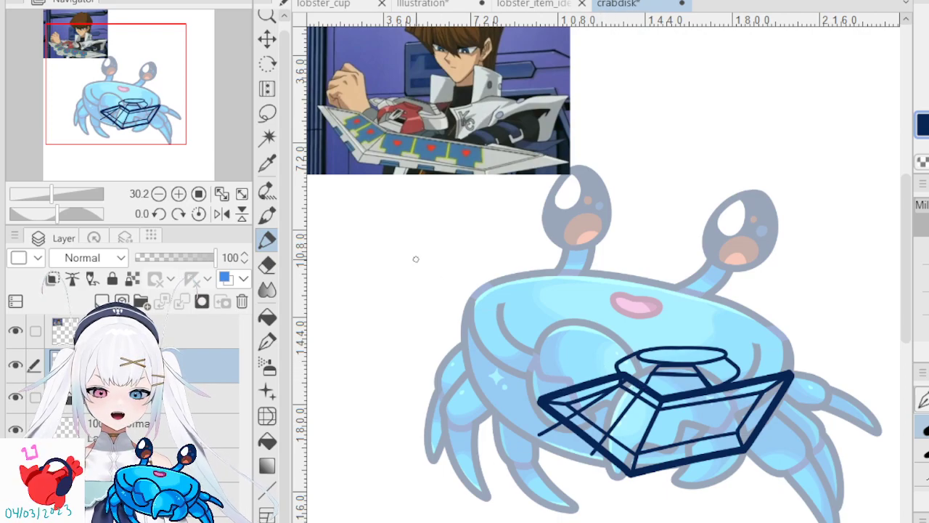
click(267, 265)
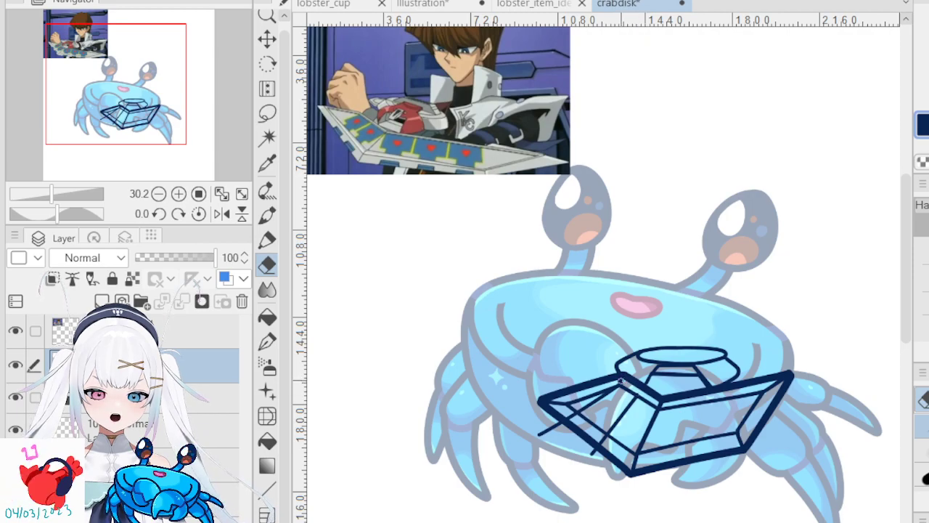
drag(538, 440, 550, 430)
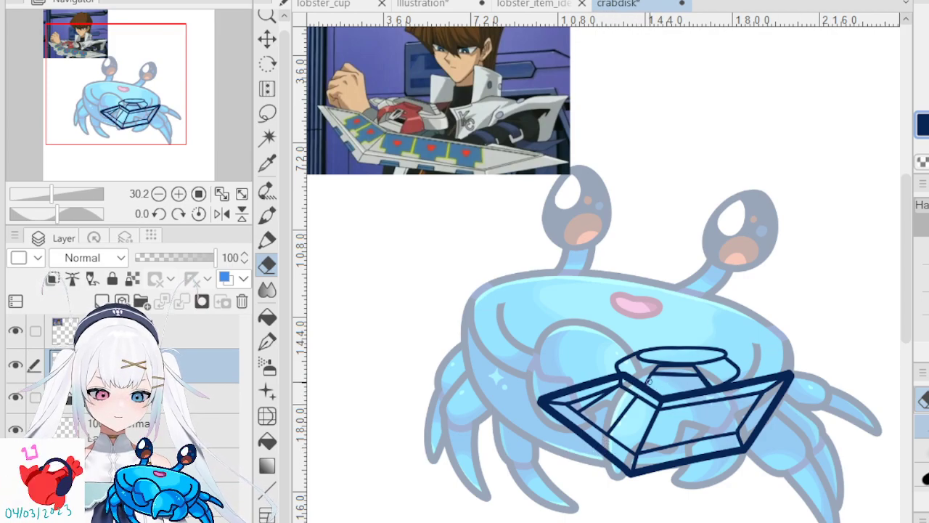
- Draw a vertical divider line down the disk's right wing, starting at the central corner
click(269, 238)
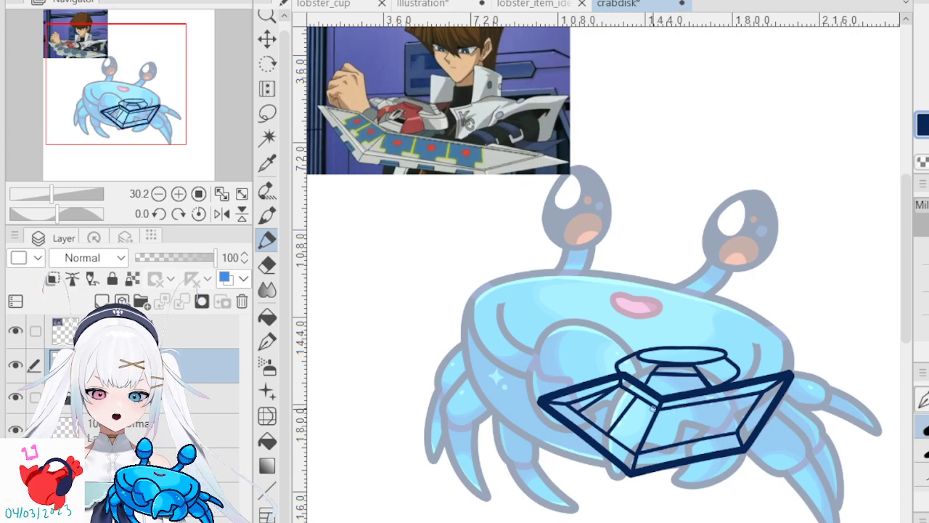
drag(661, 404, 659, 434)
drag(660, 492, 659, 433)
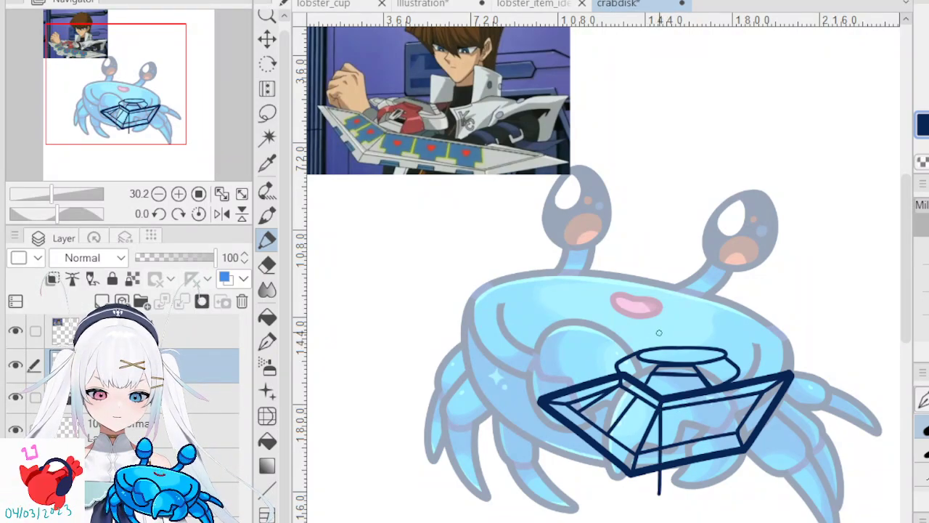
- Draw a slightly slanted divider line near the outer end of the disk's right wing, replacing the trial strokes
drag(692, 402, 692, 484)
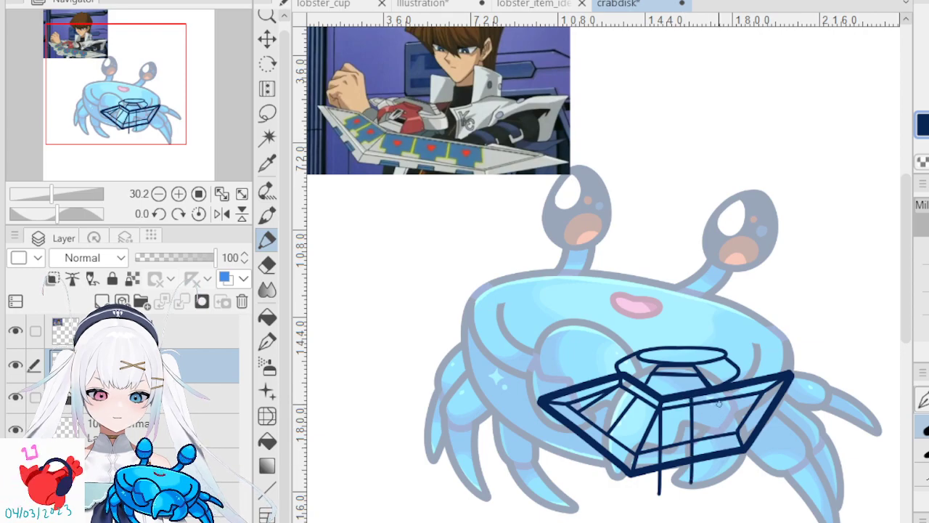
key(ctrl+z)
drag(685, 387, 694, 485)
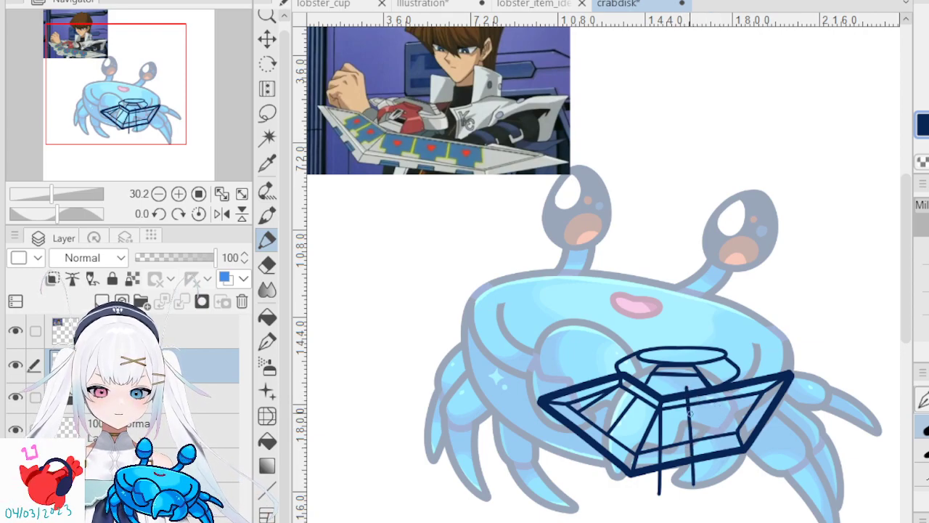
drag(718, 398, 724, 471)
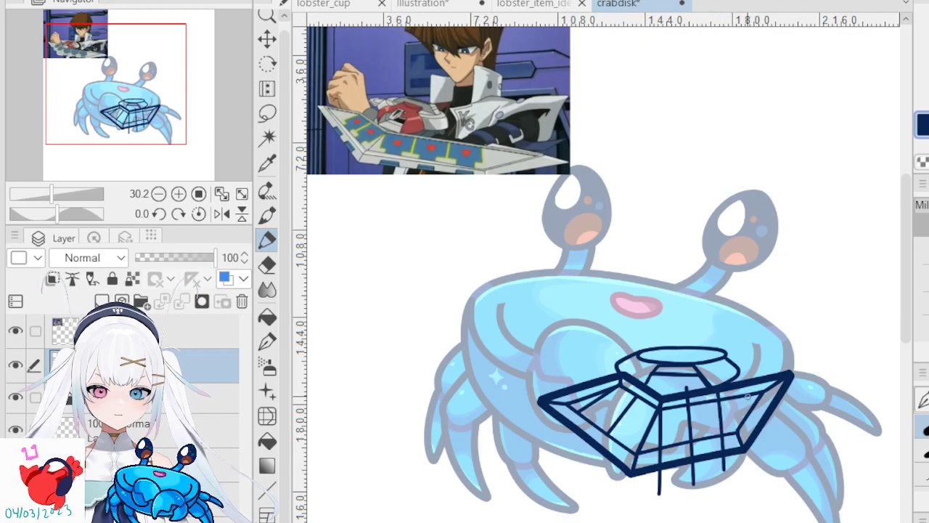
key(ctrl+z)
drag(729, 392, 740, 473)
key(ctrl+z)
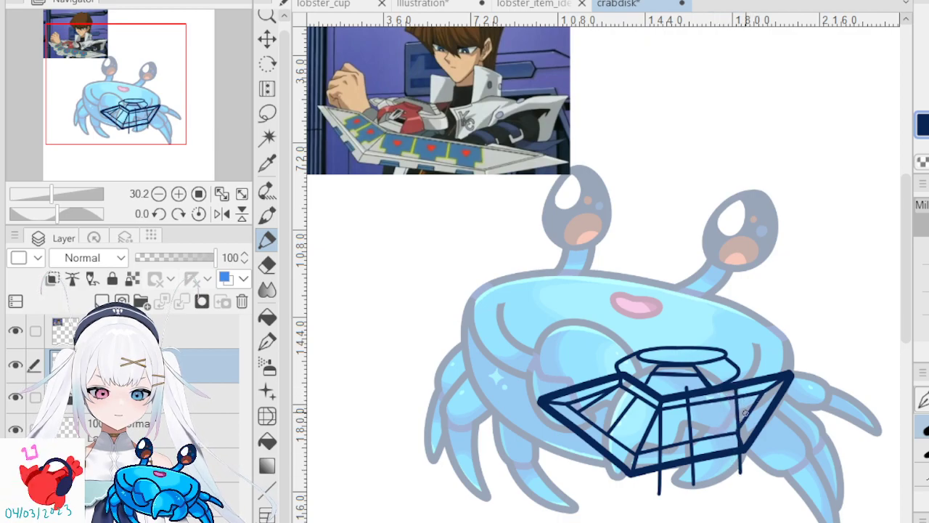
key(ctrl+z)
drag(732, 389, 735, 449)
key(ctrl+z)
key(ctrl+z)
drag(732, 389, 741, 465)
drag(683, 383, 690, 497)
key(ctrl+z)
drag(686, 392, 691, 491)
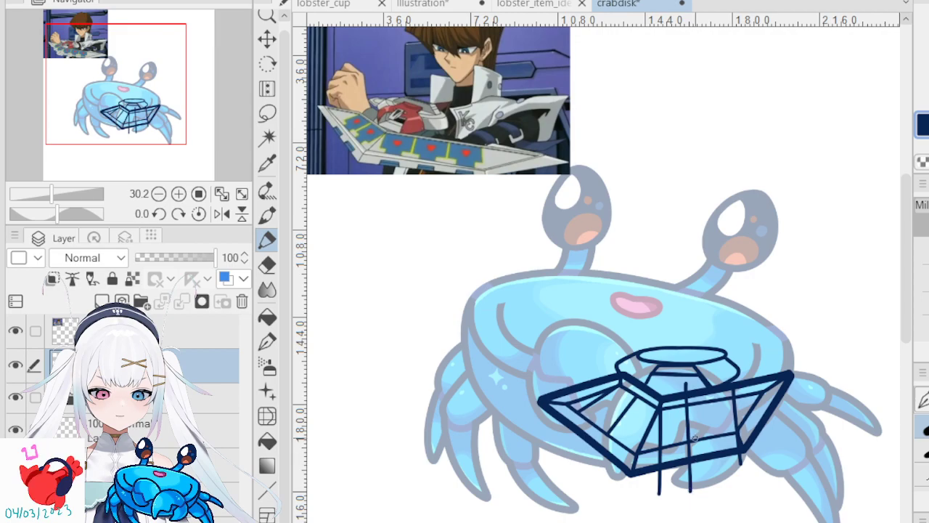
drag(710, 386, 716, 482)
key(ctrl+z)
key(ctrl+z)
drag(681, 385, 691, 497)
drag(711, 380, 716, 485)
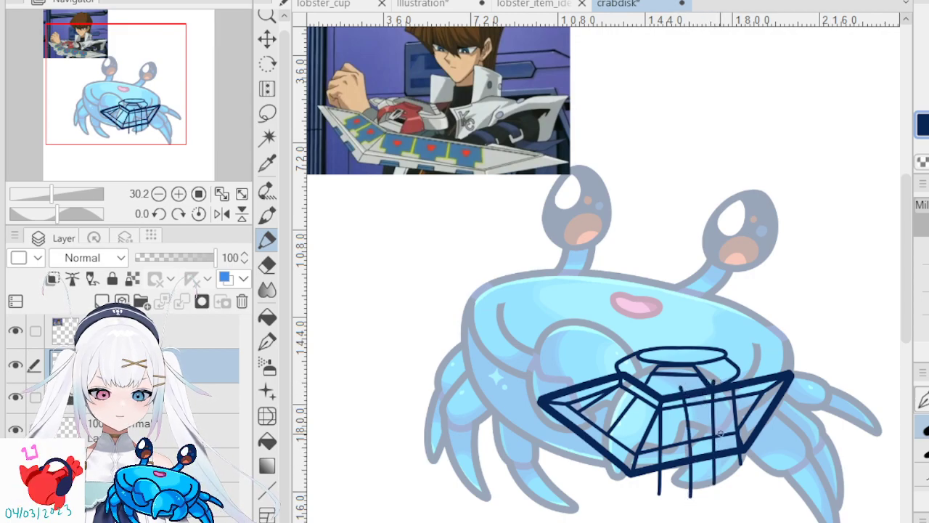
key(ctrl+z)
key(ctrl+z)
drag(680, 377, 687, 498)
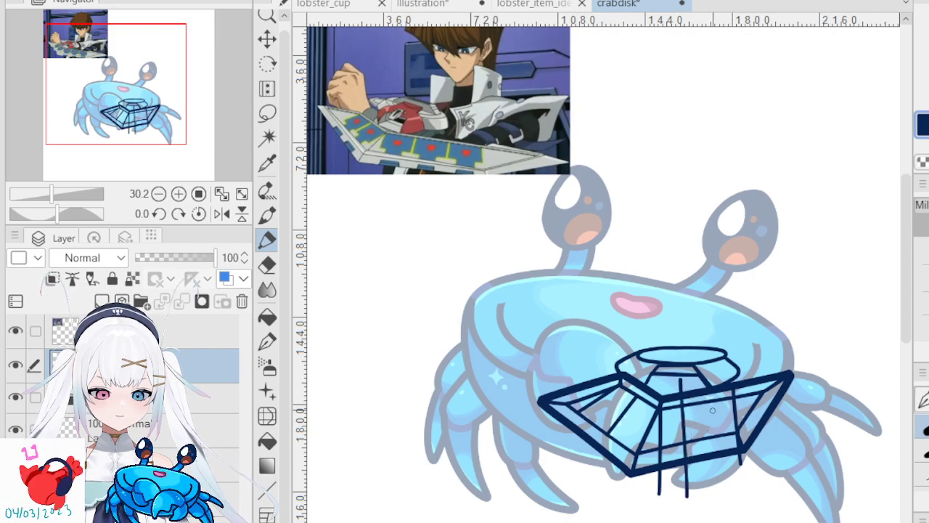
drag(711, 382, 716, 500)
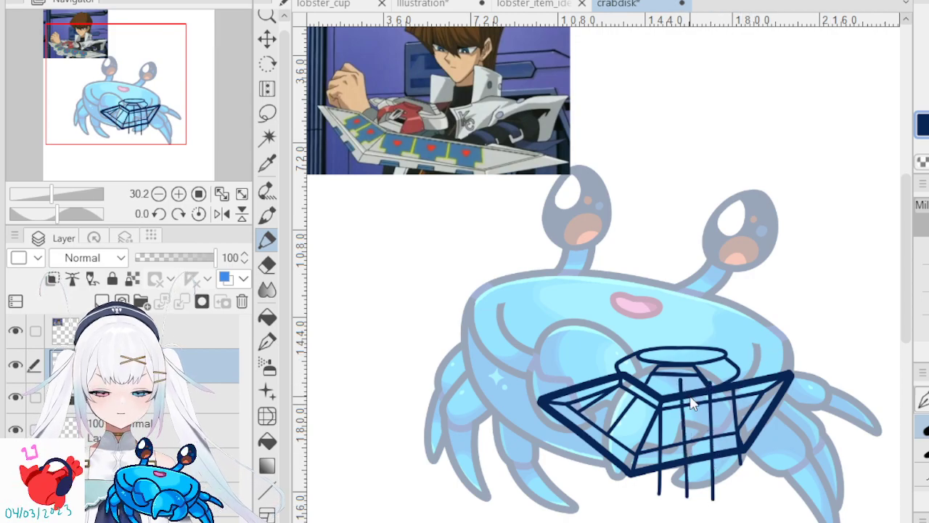
key(ctrl+z)
key(ctrl+z)
drag(685, 381, 695, 511)
drag(708, 383, 717, 503)
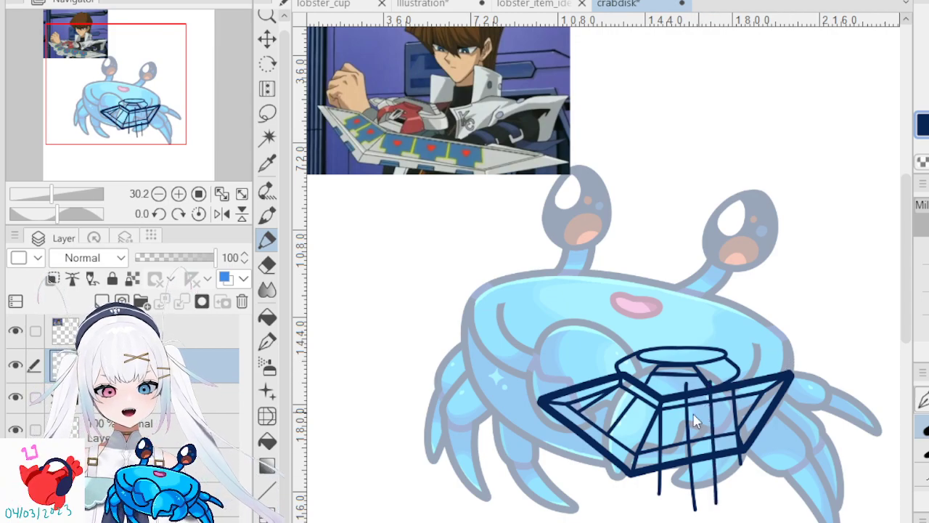
key(ctrl+z)
key(ctrl+z)
- Draw two slanted divider lines between the inner and outer dividers of the right wing, splitting it into three card slots
drag(683, 385, 690, 508)
drag(708, 385, 716, 511)
key(ctrl+z)
drag(708, 384, 723, 509)
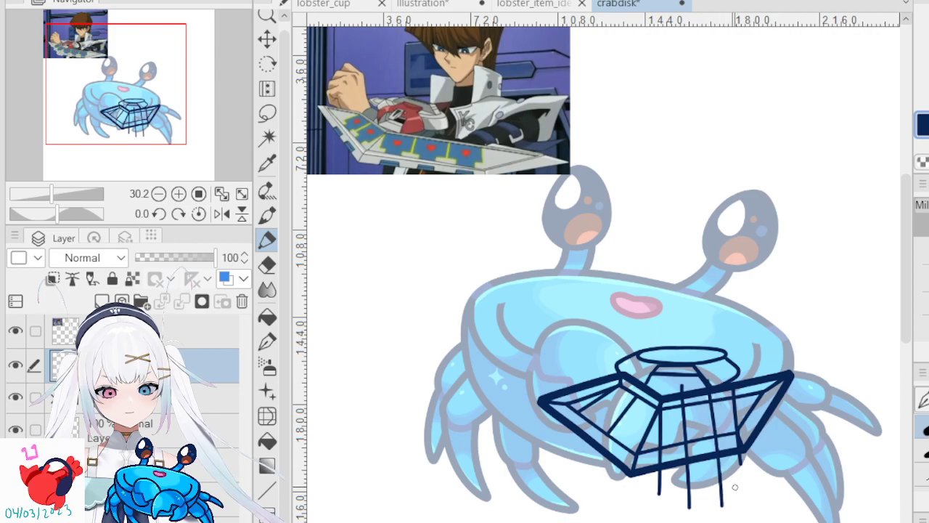
key(ctrl+z)
drag(708, 396, 723, 516)
key(ctrl+z)
drag(706, 381, 719, 521)
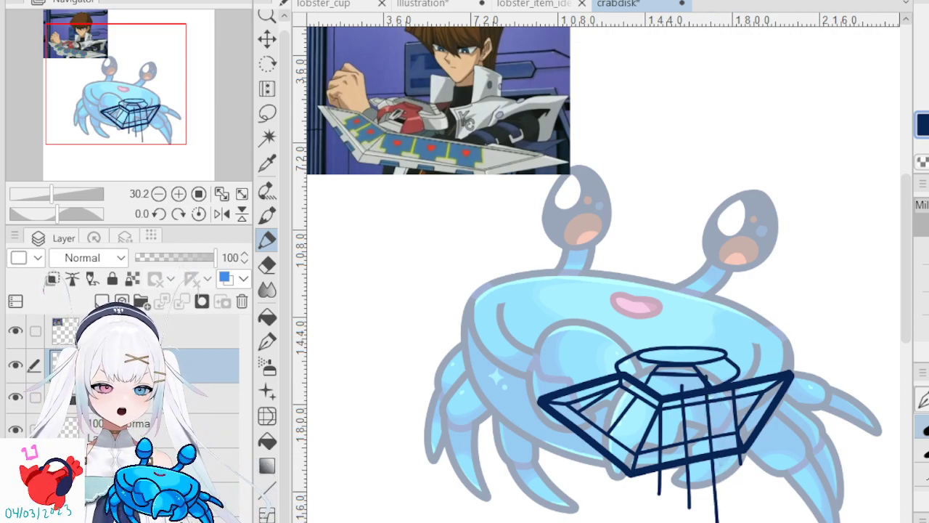
- Erase the ends of the right wing's divider lines that overshoot the inner panel's upper and lower edges
click(267, 265)
mouse_move(682, 385)
mouse_down()
mouse_move(682, 393)
mouse_move(707, 387)
mouse_up()
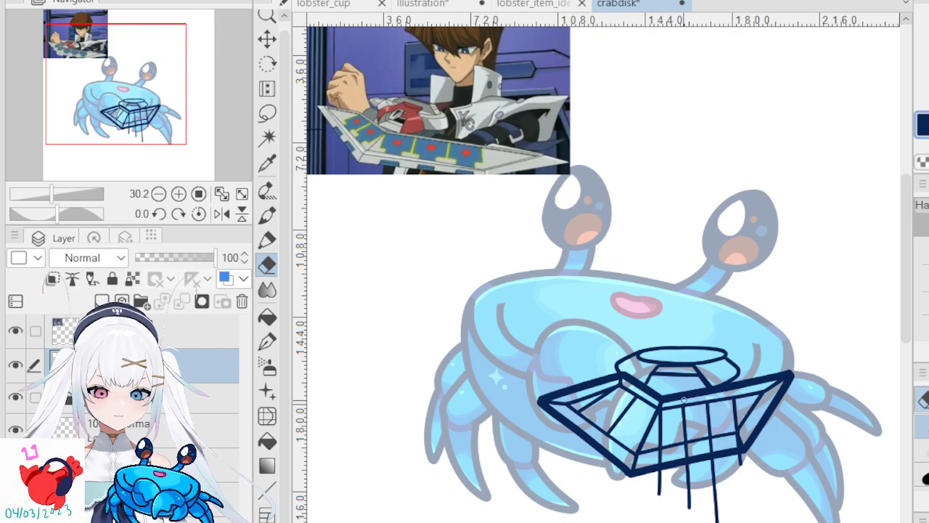
drag(747, 462, 713, 463)
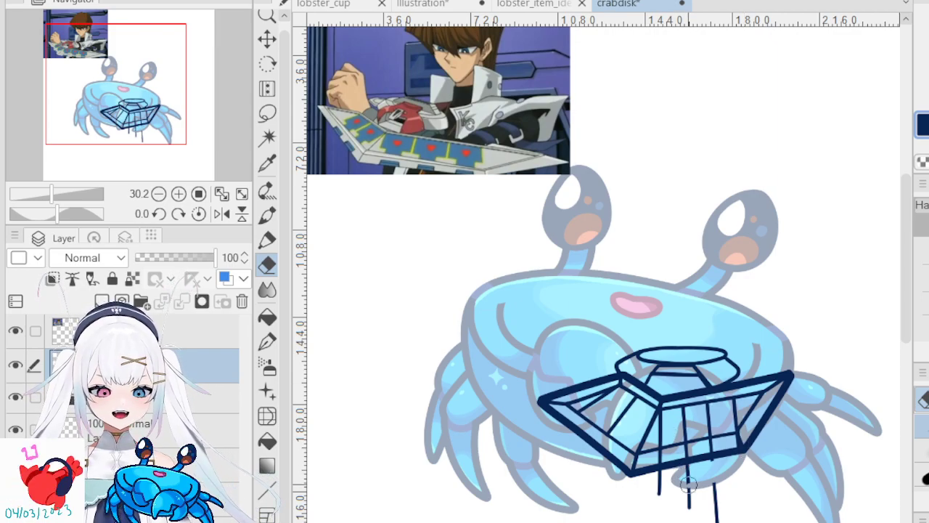
mouse_move(729, 512)
mouse_down()
mouse_move(730, 482)
mouse_move(666, 481)
mouse_move(743, 455)
mouse_move(670, 462)
mouse_move(751, 435)
mouse_move(665, 454)
mouse_move(737, 439)
mouse_move(729, 446)
mouse_up()
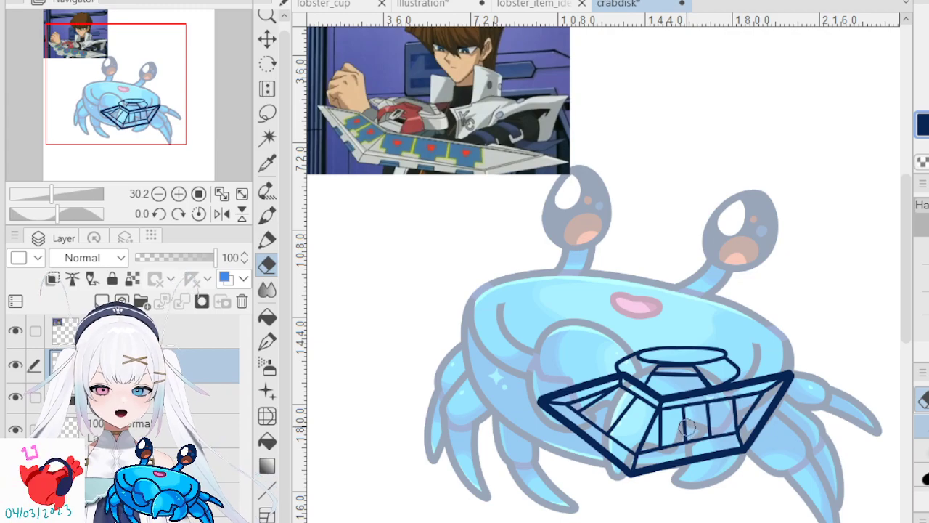
- Try to draw a lengthwise line through the left wing's card slots down to the lower central corner
click(266, 239)
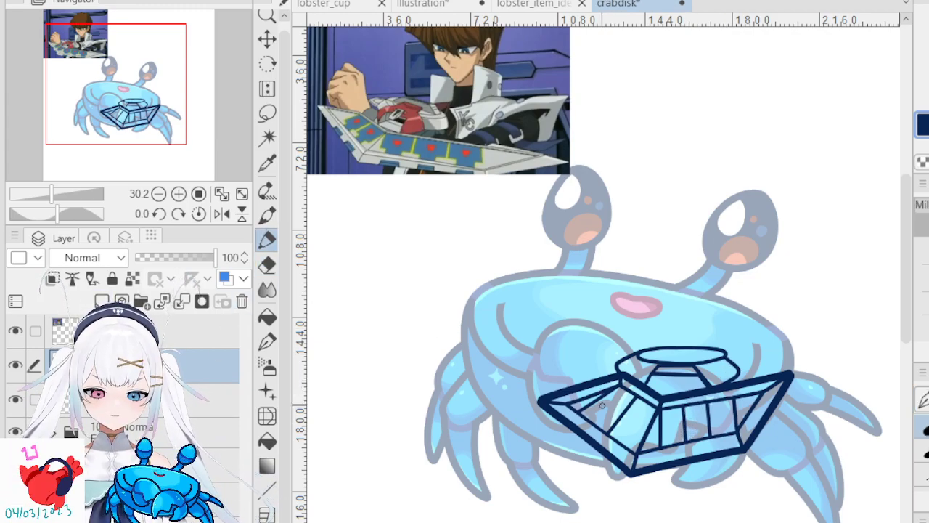
drag(591, 412, 637, 446)
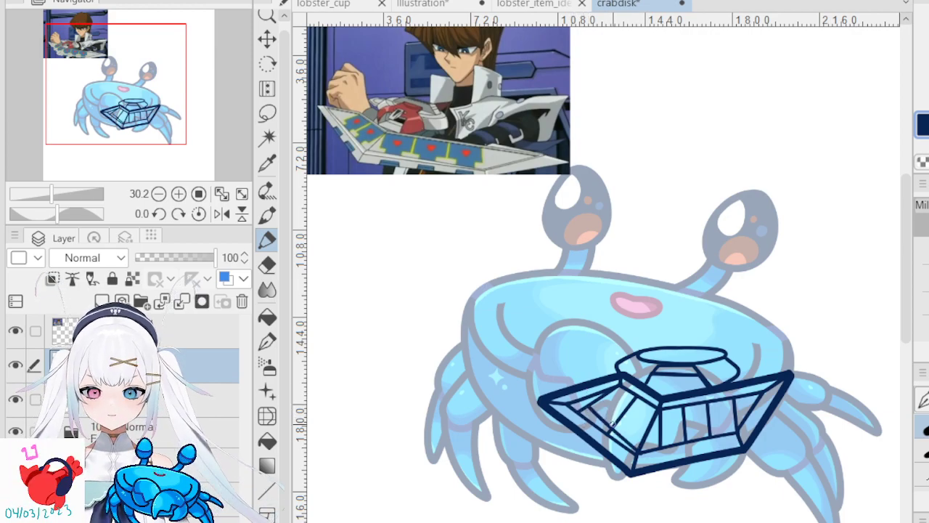
key(ctrl+z)
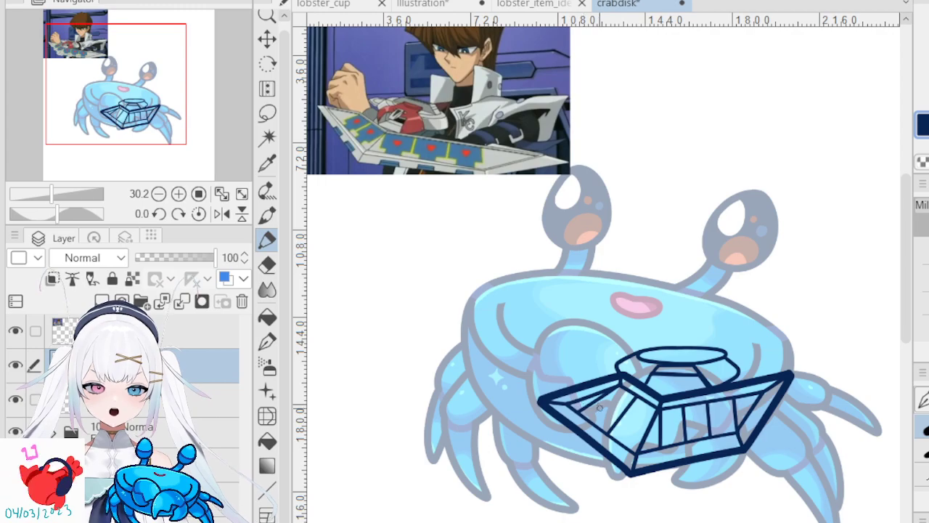
drag(587, 408, 638, 450)
key(ctrl+z)
drag(577, 402, 639, 450)
key(ctrl+z)
drag(579, 403, 640, 453)
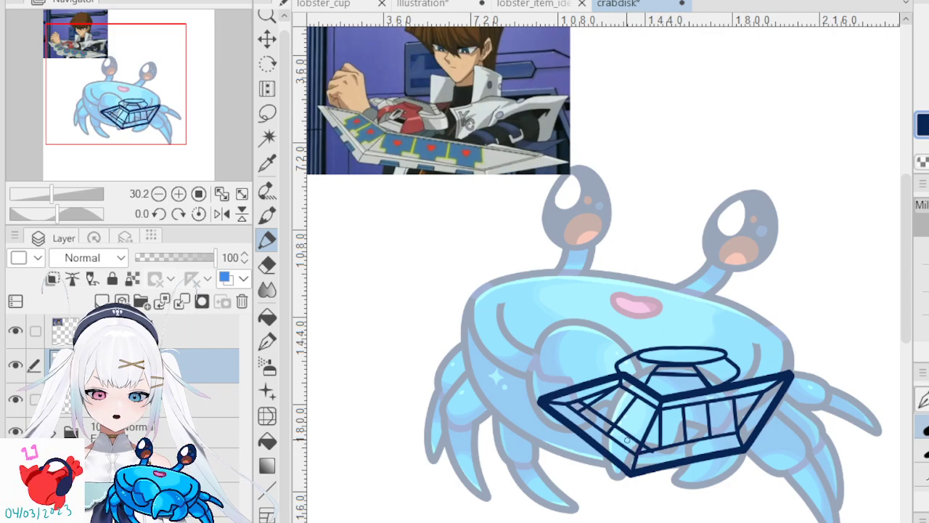
key(ctrl+z)
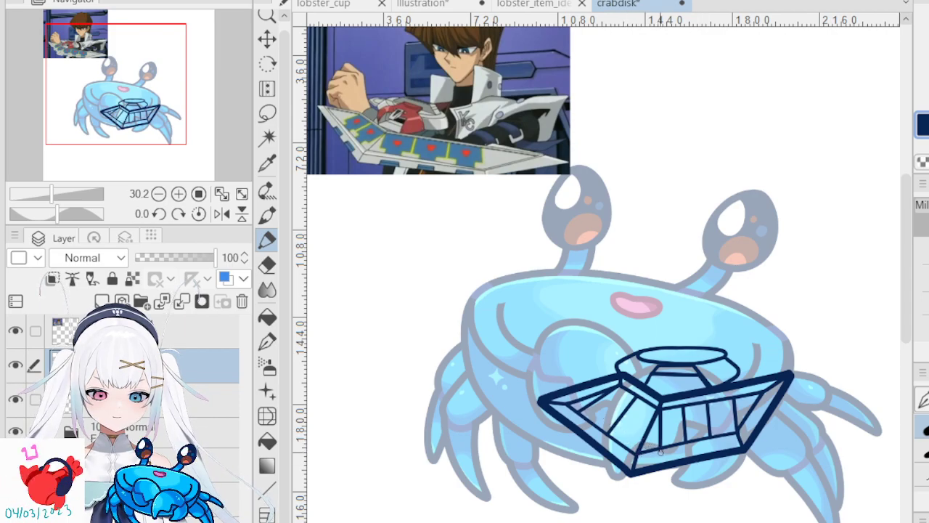
scroll(681, 401, down, 4)
scroll(787, 501, up, 1)
scroll(786, 501, up, 1)
scroll(787, 501, down, 3)
scroll(762, 478, up, 2)
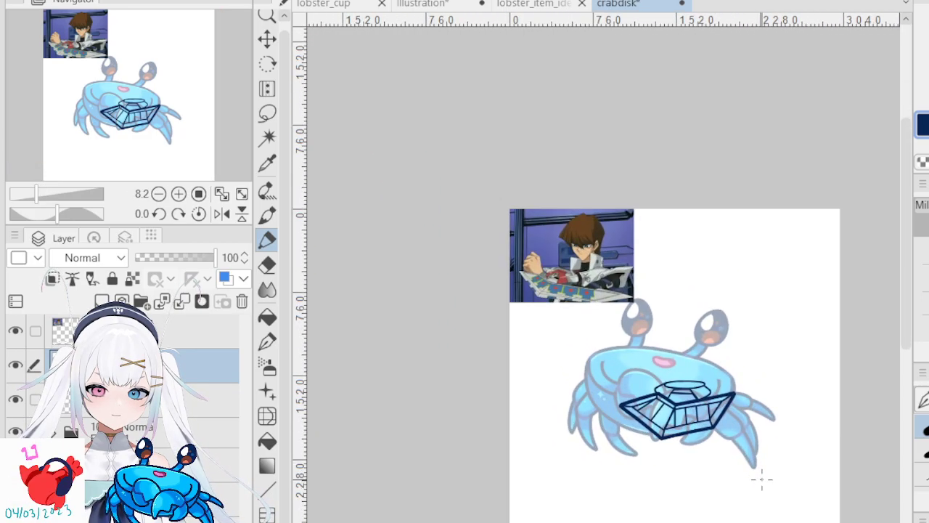
- Try to rotate the duel disk's line-art layers slightly counter-clockwise
scroll(762, 478, up, 1)
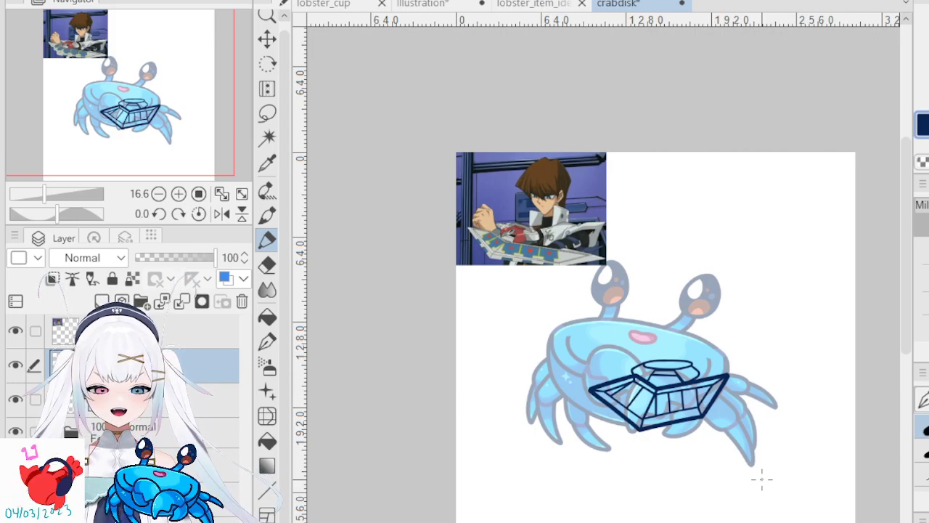
drag(35, 400, 35, 432)
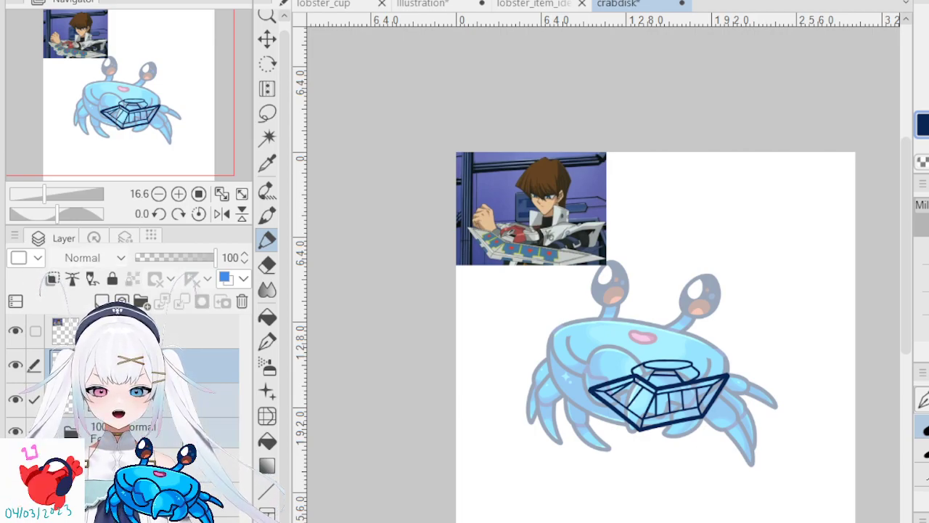
key(ctrl+t)
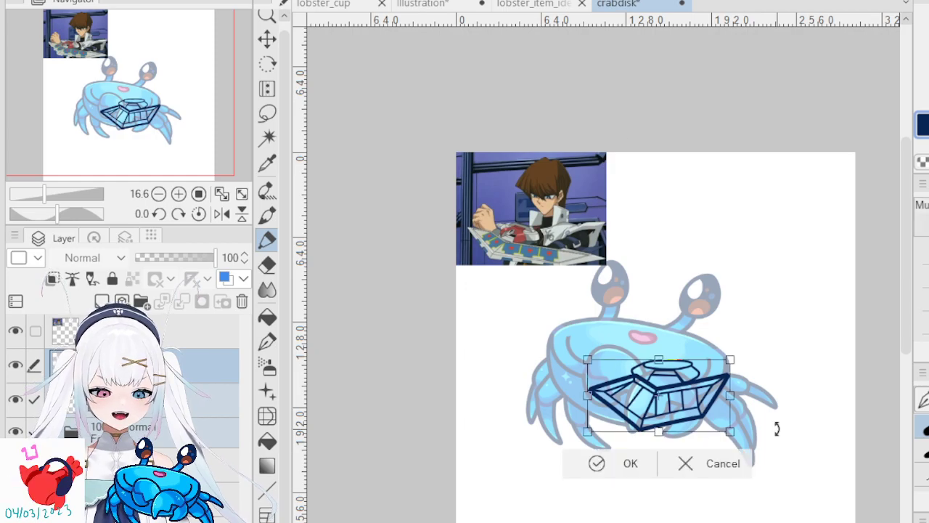
drag(777, 429, 801, 415)
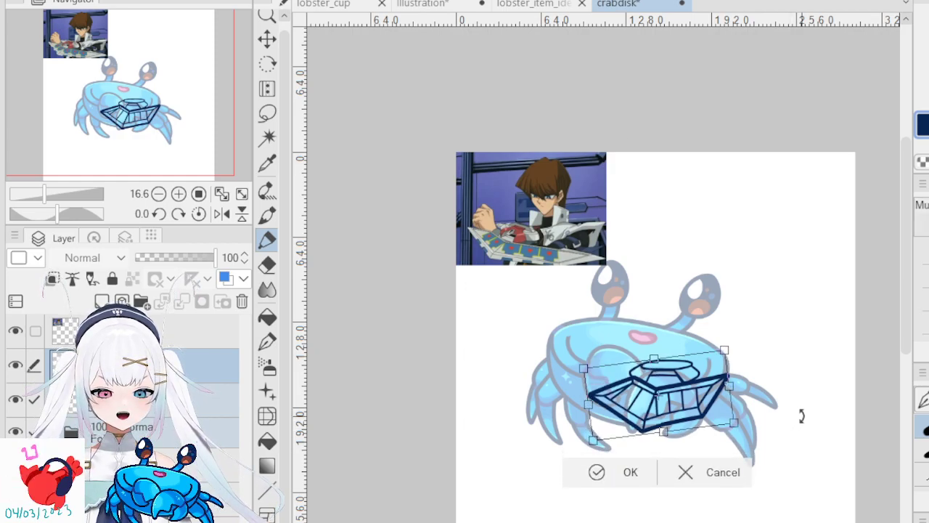
key(Return)
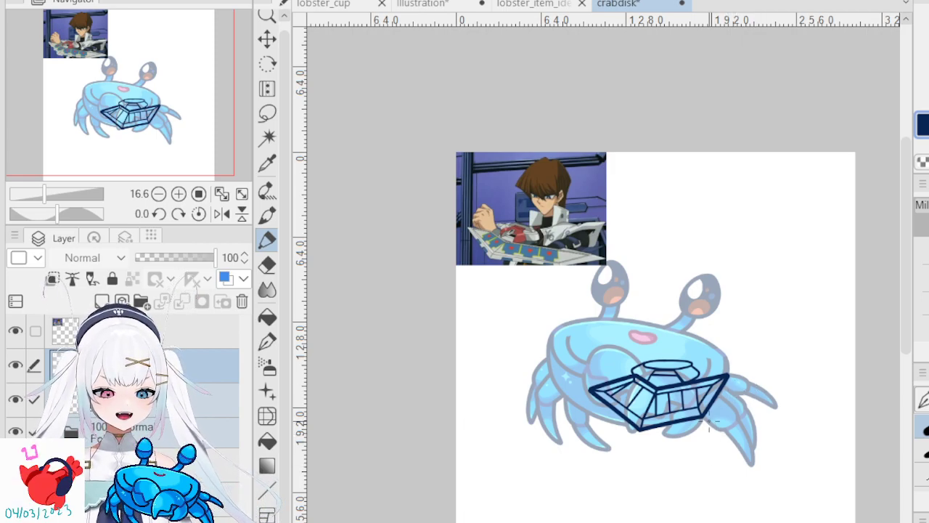
- Select the duel disk's silhouette from its line art and fill it with grey on the layer beneath
scroll(710, 431, up, 3)
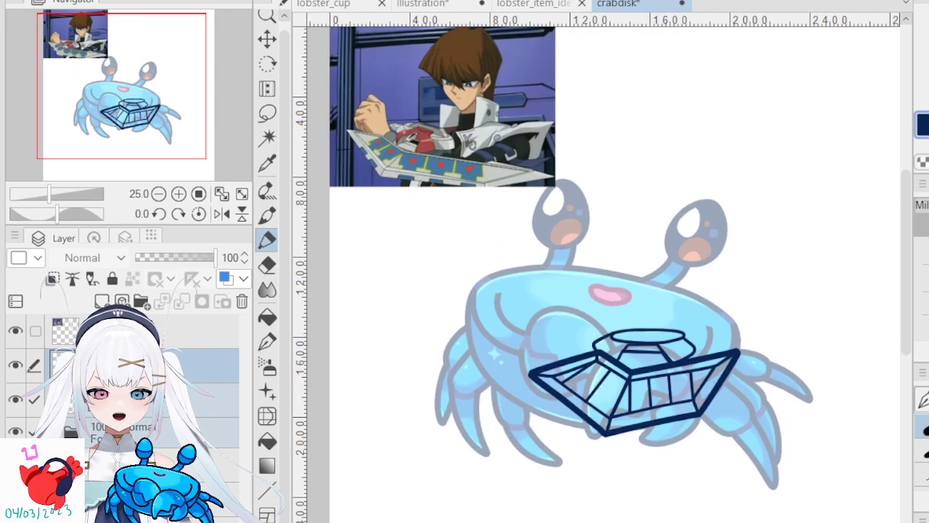
click(182, 433)
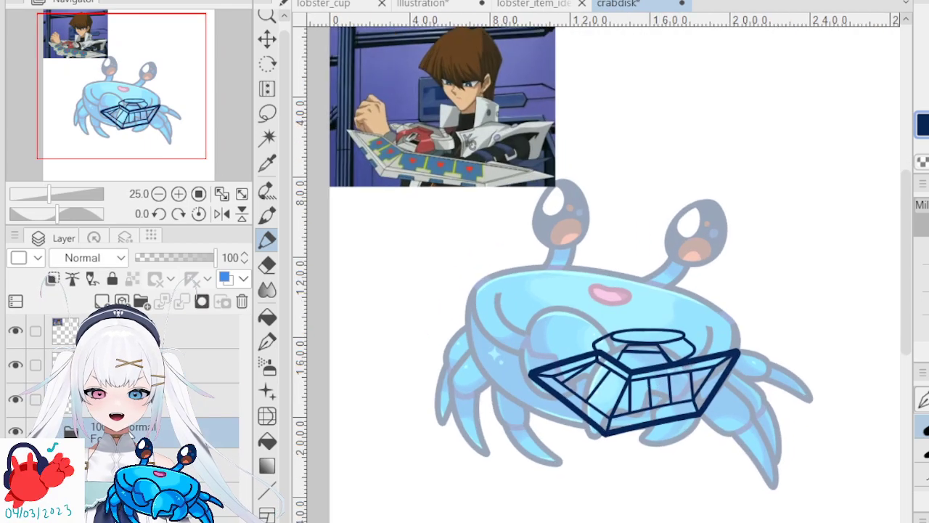
click(267, 137)
click(727, 299)
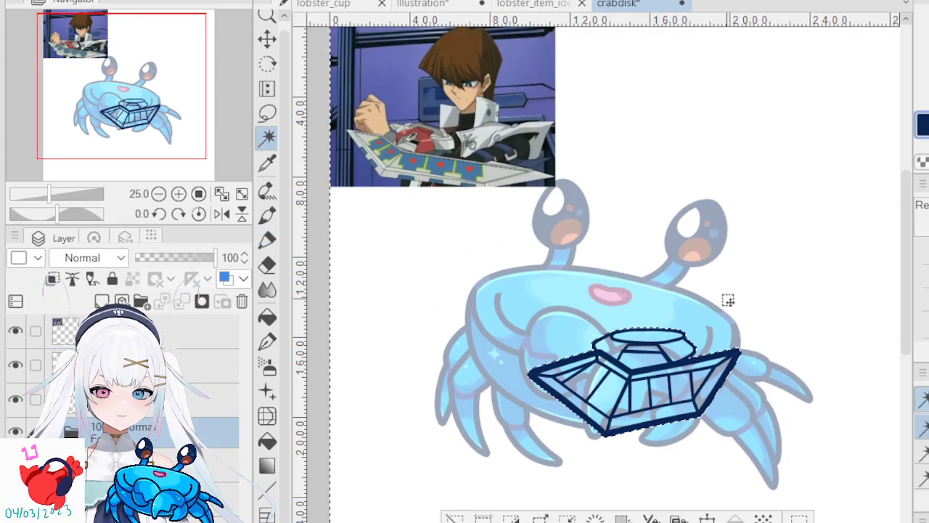
click(182, 465)
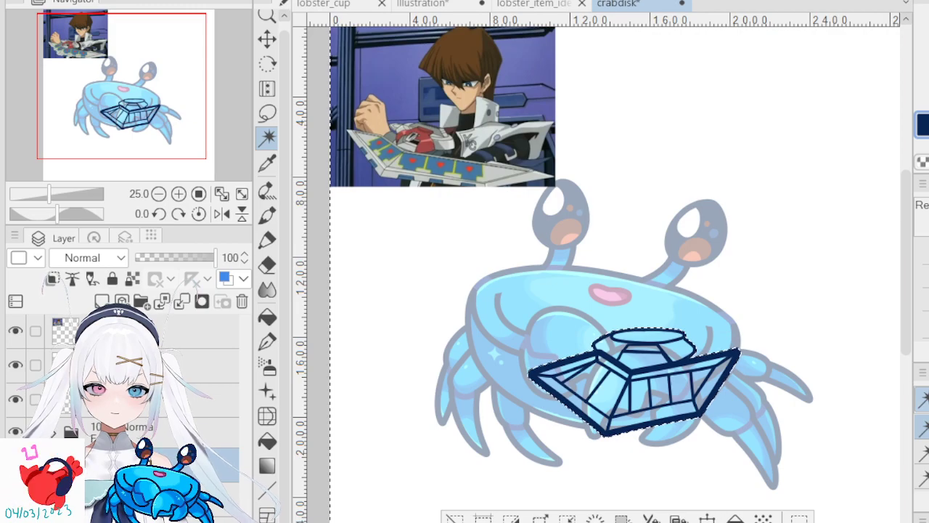
click(350, 46)
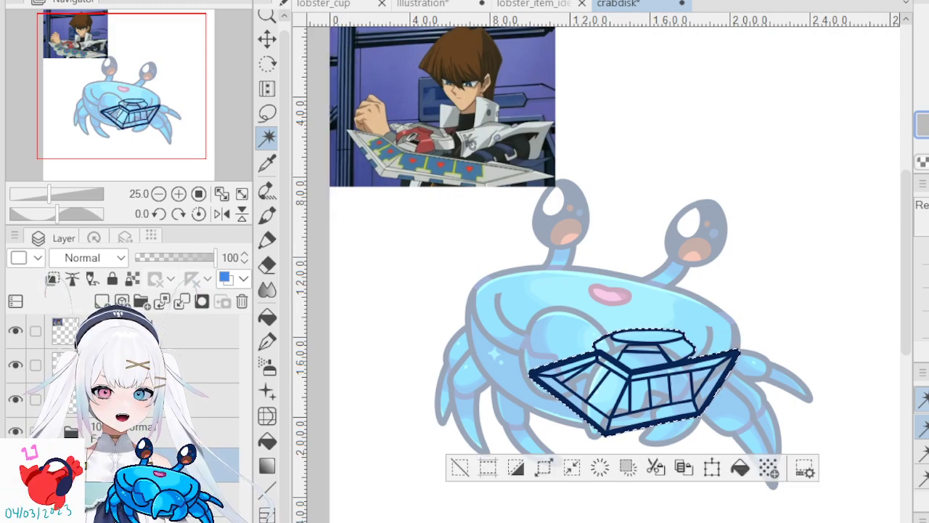
- Paint the top oval and front panels of the disk's central hub red and its side facets light grey
click(269, 341)
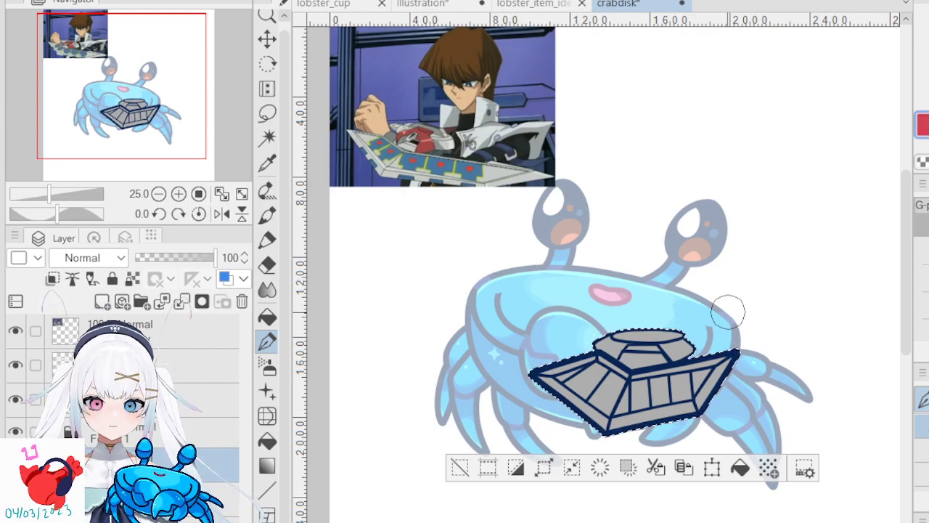
scroll(581, 451, up, 3)
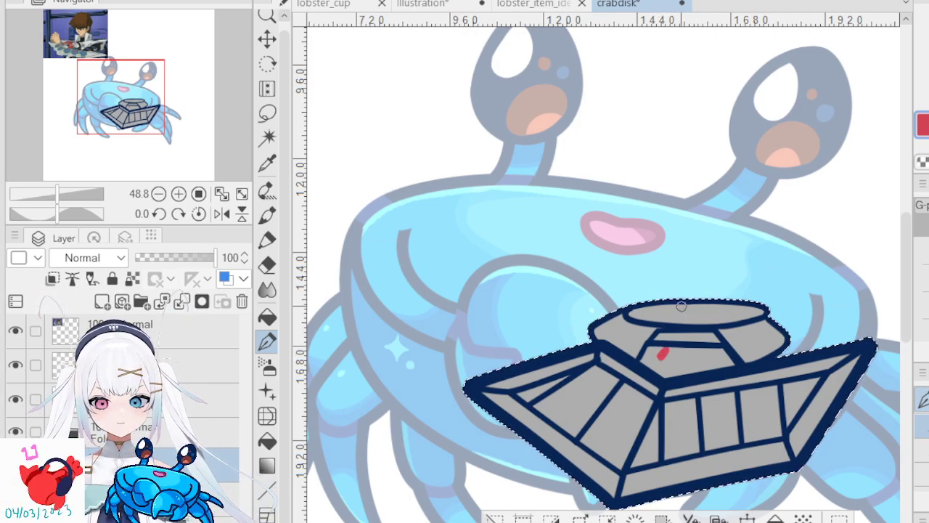
mouse_move(682, 331)
mouse_down()
mouse_move(649, 358)
mouse_move(658, 338)
mouse_move(645, 355)
mouse_move(651, 368)
mouse_move(648, 358)
mouse_move(668, 372)
mouse_move(670, 333)
mouse_move(711, 333)
mouse_move(730, 362)
mouse_move(690, 356)
mouse_move(669, 372)
mouse_move(644, 358)
mouse_move(664, 374)
mouse_move(737, 367)
mouse_up()
mouse_move(643, 314)
mouse_down()
mouse_move(665, 323)
mouse_move(634, 311)
mouse_move(673, 326)
mouse_move(635, 316)
mouse_move(683, 318)
mouse_move(665, 317)
mouse_move(691, 329)
mouse_move(690, 302)
mouse_move(737, 316)
mouse_move(773, 308)
mouse_move(697, 322)
mouse_move(744, 298)
mouse_move(694, 310)
mouse_up()
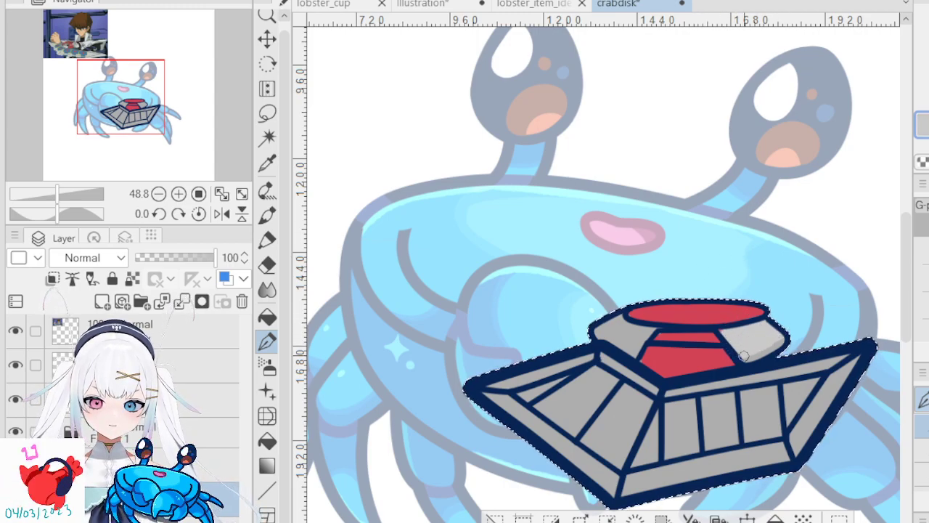
mouse_move(618, 316)
mouse_down()
mouse_move(657, 330)
mouse_move(616, 314)
mouse_move(632, 337)
mouse_move(585, 329)
mouse_move(643, 356)
mouse_up()
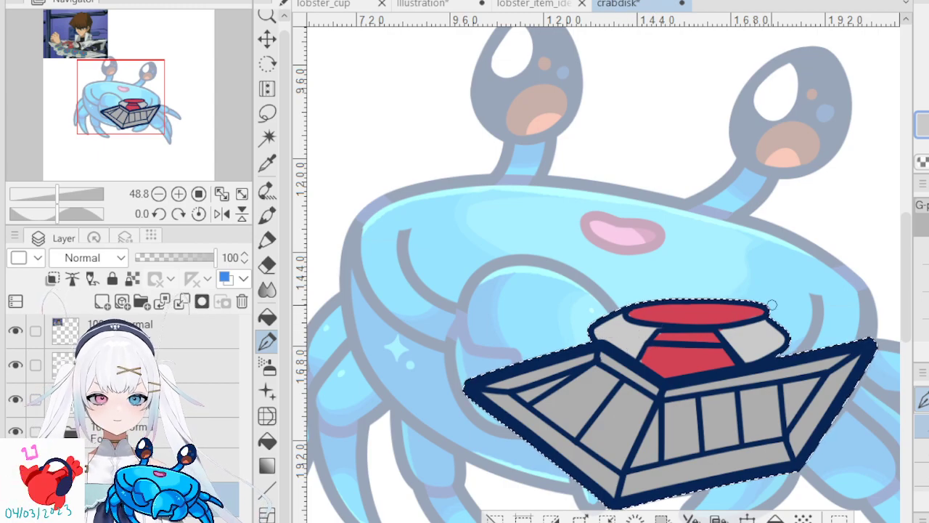
- Paint the three card slots of the disk's right wing blue on a new layer
scroll(769, 308, down, 5)
scroll(764, 259, up, 1)
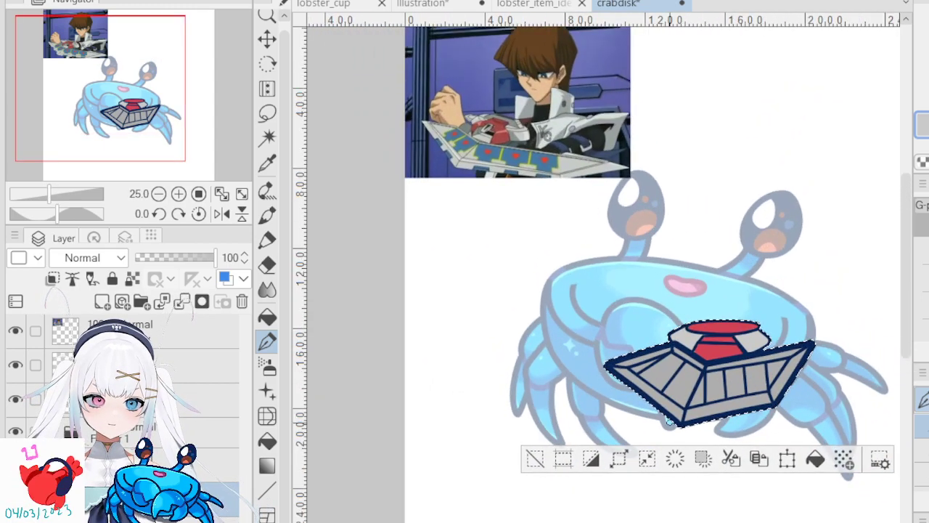
click(102, 302)
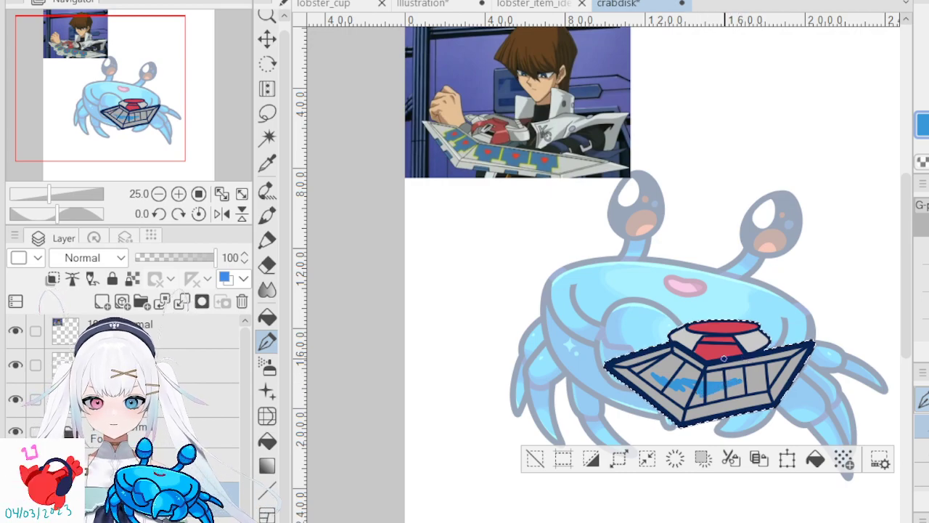
key(ctrl+z)
scroll(724, 358, up, 3)
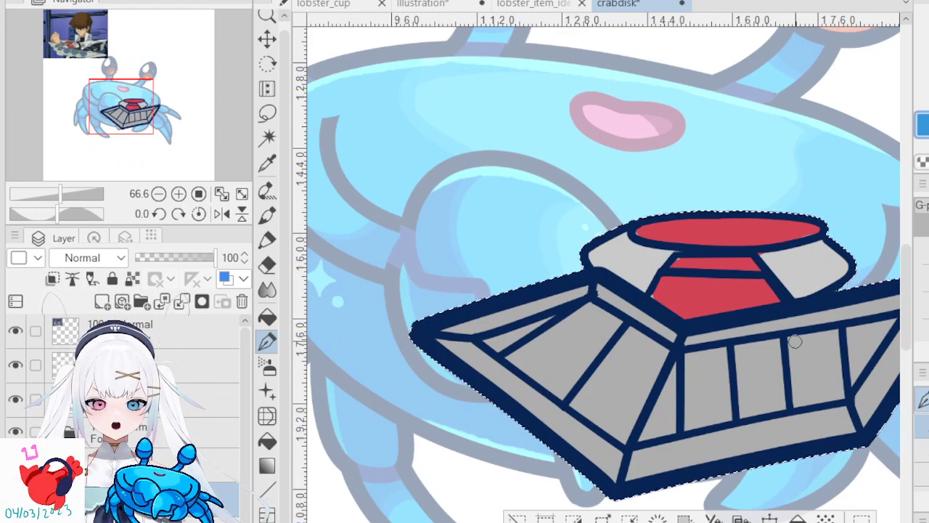
drag(693, 356, 810, 344)
mouse_move(739, 350)
mouse_down()
mouse_move(835, 334)
mouse_move(838, 398)
mouse_up()
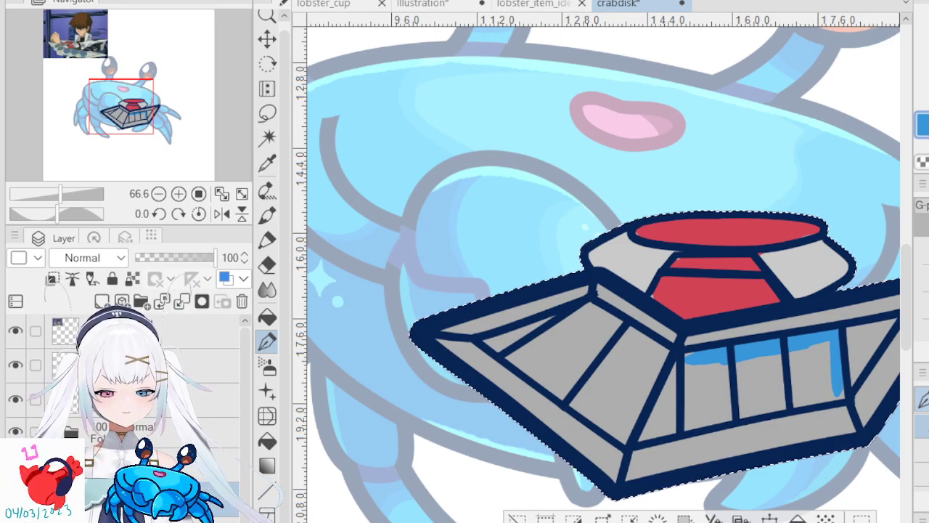
mouse_move(703, 353)
mouse_down()
mouse_move(687, 427)
mouse_move(710, 414)
mouse_move(738, 408)
mouse_move(705, 423)
mouse_move(841, 394)
mouse_move(824, 358)
mouse_move(829, 337)
mouse_move(696, 369)
mouse_move(723, 373)
mouse_move(700, 411)
mouse_move(739, 363)
mouse_move(704, 409)
mouse_move(774, 366)
mouse_move(720, 408)
mouse_move(810, 351)
mouse_move(775, 381)
mouse_move(834, 346)
mouse_move(733, 410)
mouse_move(811, 364)
mouse_move(769, 399)
mouse_move(806, 372)
mouse_up()
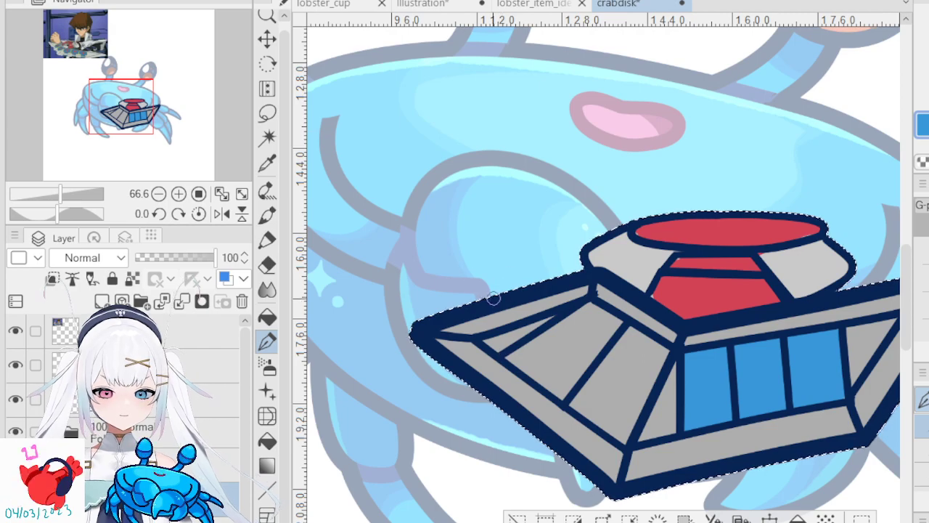
- Flip the canvas view horizontally and paint the two large card slots of the other wing blue
key(h)
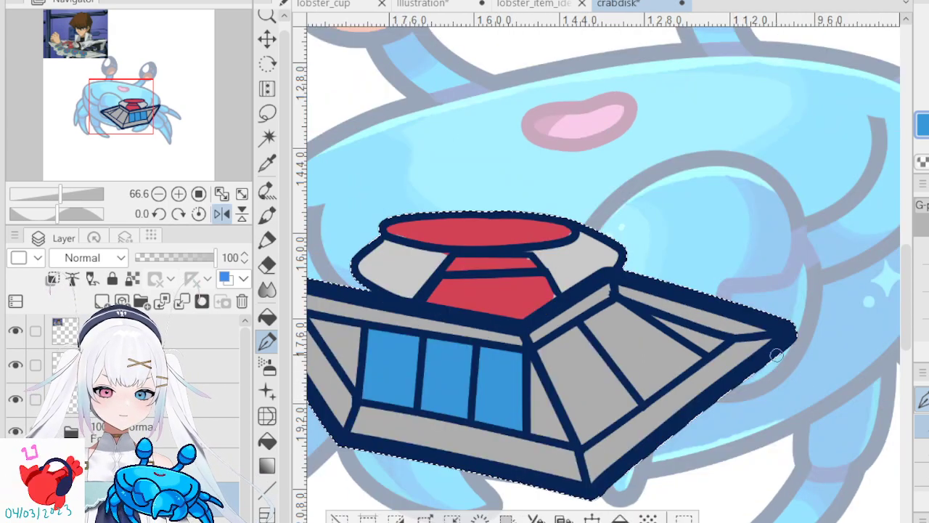
mouse_move(548, 352)
mouse_down()
mouse_move(618, 303)
mouse_move(695, 340)
mouse_up()
mouse_move(678, 332)
mouse_down()
mouse_move(716, 344)
mouse_move(697, 353)
mouse_move(721, 342)
mouse_up()
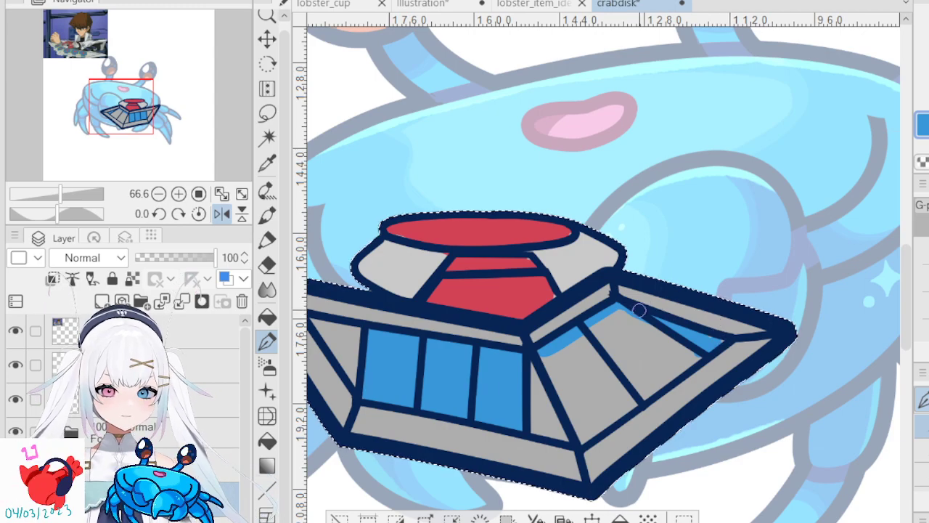
key(ctrl+z)
mouse_move(546, 350)
mouse_down()
mouse_move(576, 414)
mouse_move(587, 413)
mouse_move(588, 351)
mouse_move(635, 384)
mouse_move(628, 331)
mouse_move(657, 347)
mouse_up()
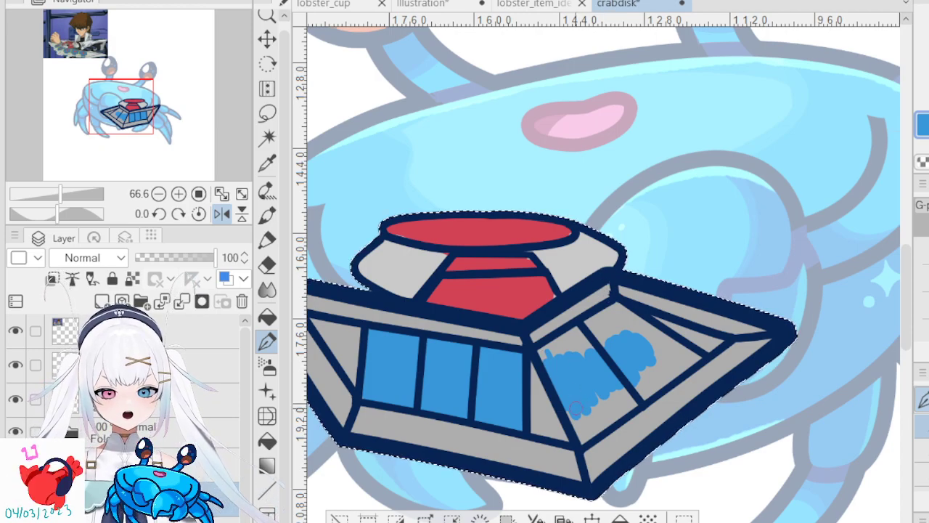
mouse_move(579, 435)
mouse_down()
mouse_move(696, 355)
mouse_move(617, 307)
mouse_move(543, 348)
mouse_move(556, 369)
mouse_move(541, 352)
mouse_move(556, 363)
mouse_move(591, 332)
mouse_move(590, 358)
mouse_move(587, 333)
mouse_move(600, 321)
mouse_move(616, 322)
mouse_move(618, 344)
mouse_move(628, 326)
mouse_move(674, 352)
mouse_move(628, 311)
mouse_move(697, 356)
mouse_move(634, 378)
mouse_move(585, 424)
mouse_move(596, 388)
mouse_move(623, 384)
mouse_up()
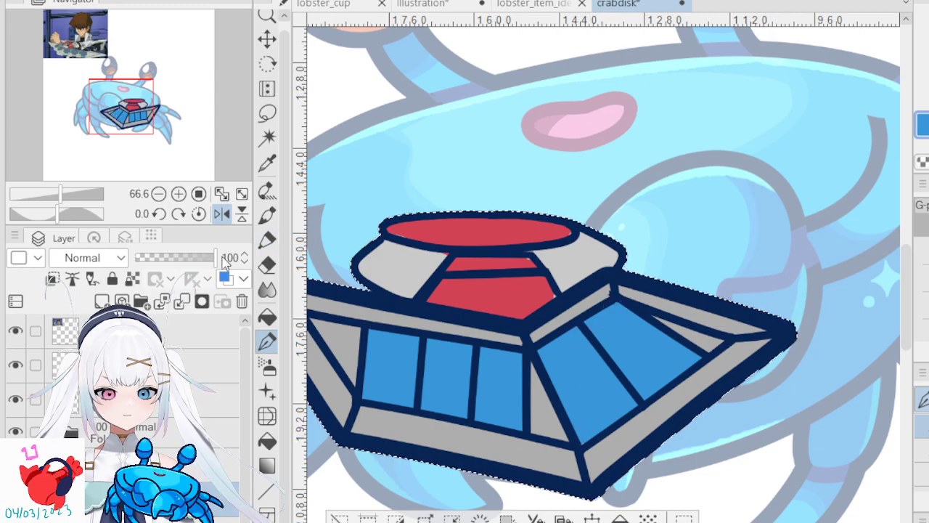
- Choose a pale yellow and paint a small triangle in the outermost blue slot of the three-slot wing
click(267, 163)
click(478, 221)
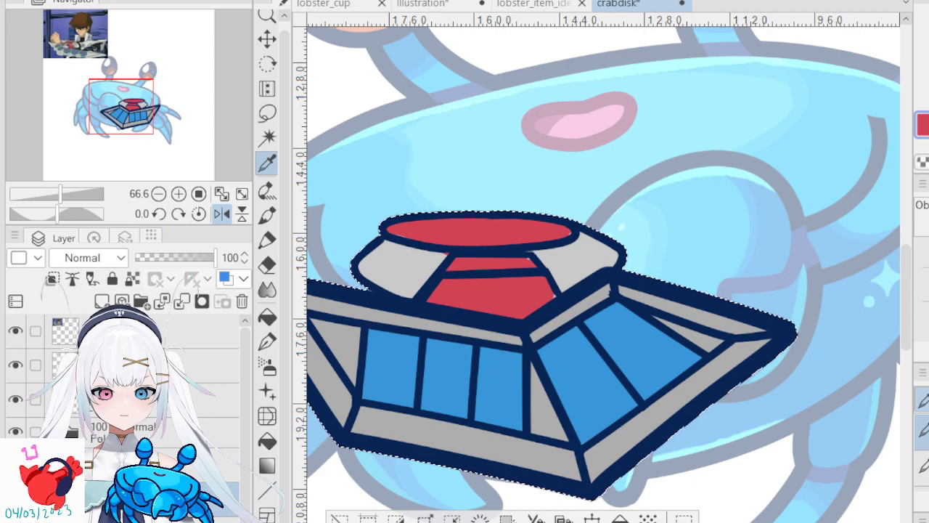
click(267, 265)
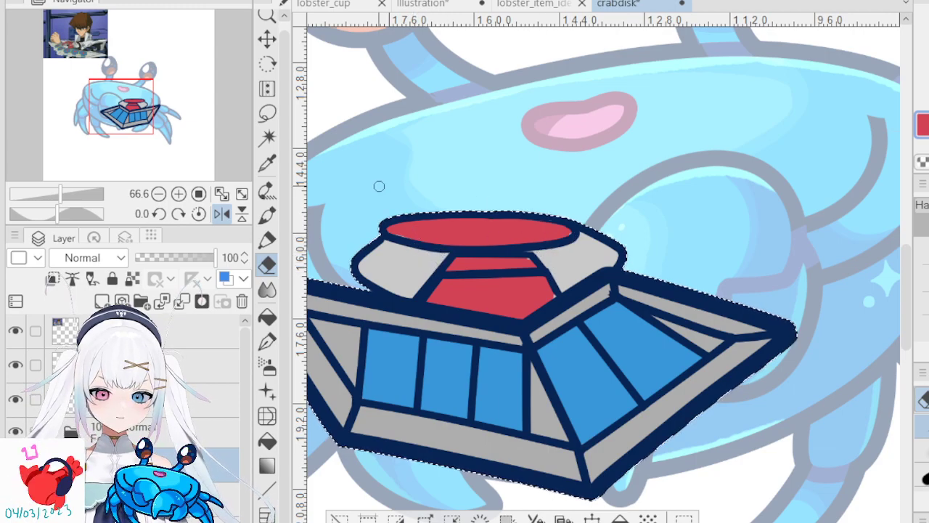
click(267, 340)
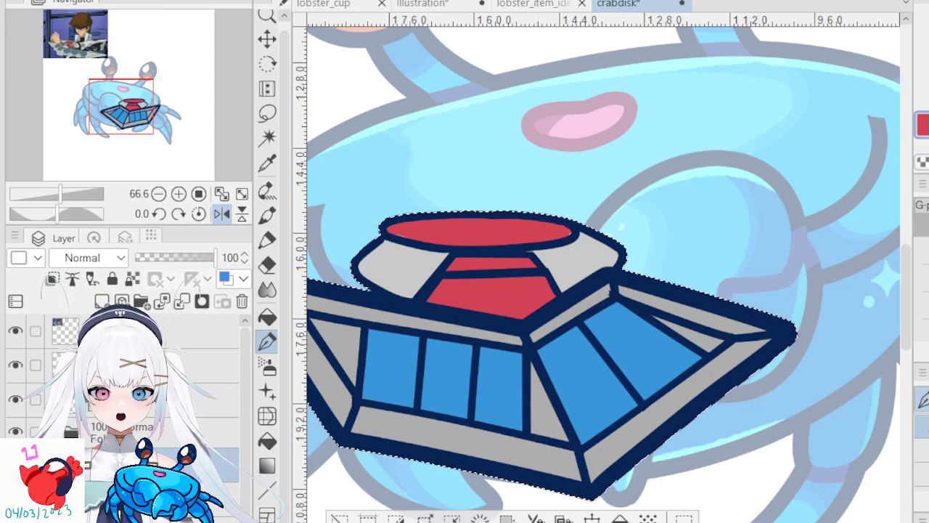
click(928, 79)
click(928, 80)
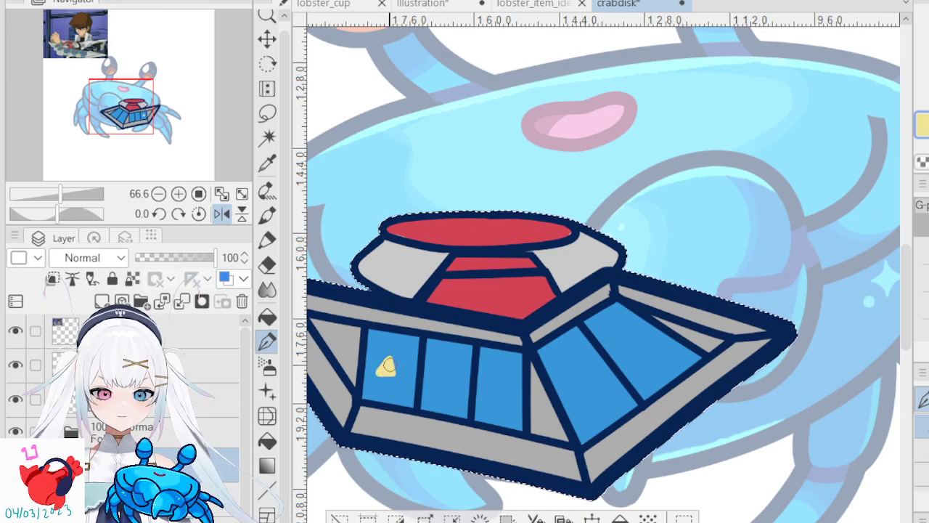
- Erase the rounded edges of the yellow triangle so its sides are straight and its corners sharp
scroll(386, 368, up, 1)
scroll(379, 361, up, 5)
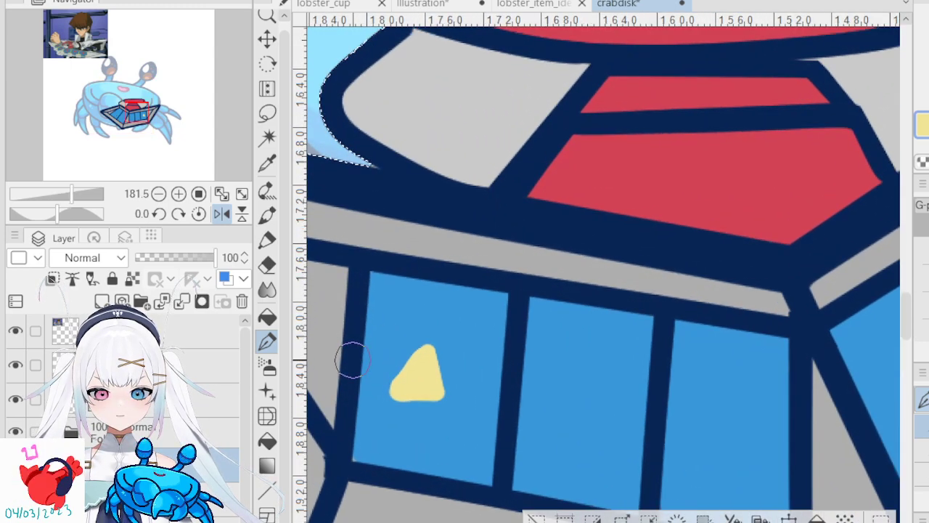
click(267, 265)
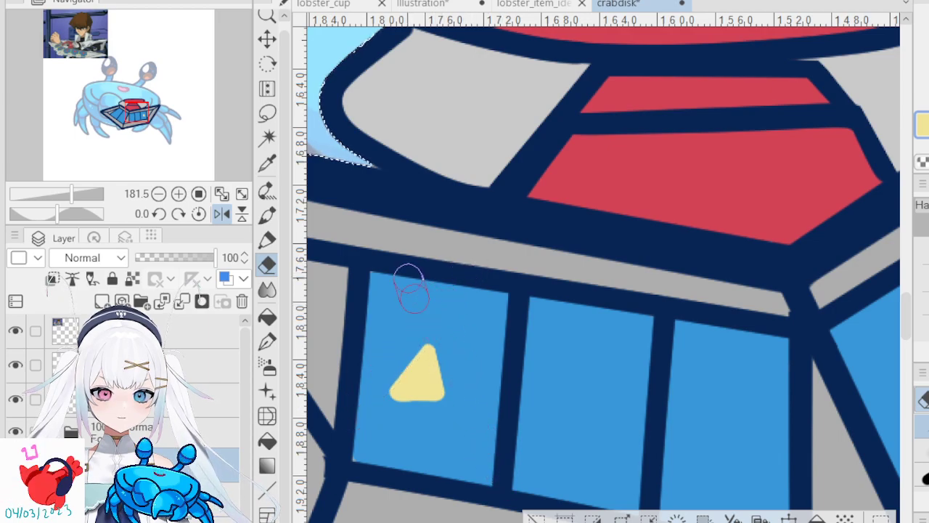
click(428, 298)
shift+click(474, 452)
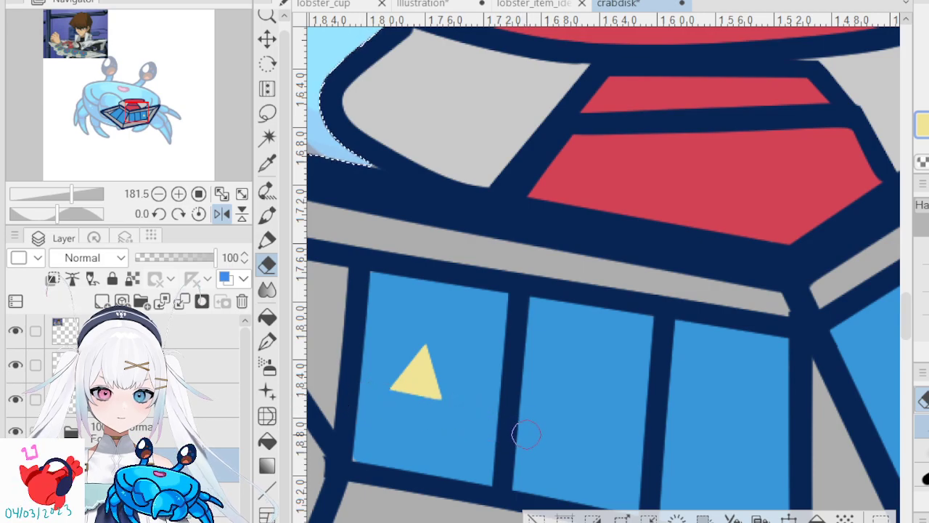
key(ctrl+z)
click(364, 400)
shift+click(554, 429)
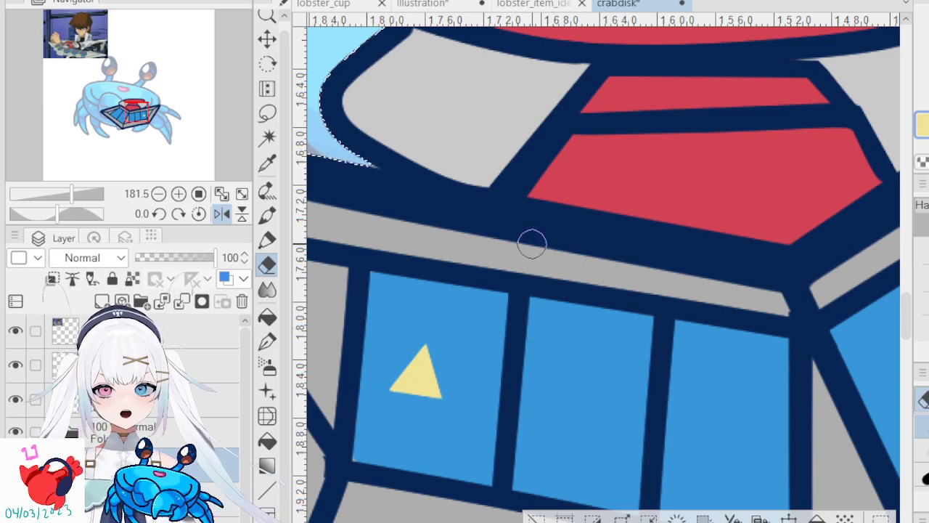
- Clear the selection around the disk and move the yellow triangle to the middle of the outermost slot in the three-slot wing
scroll(534, 329, down, 6)
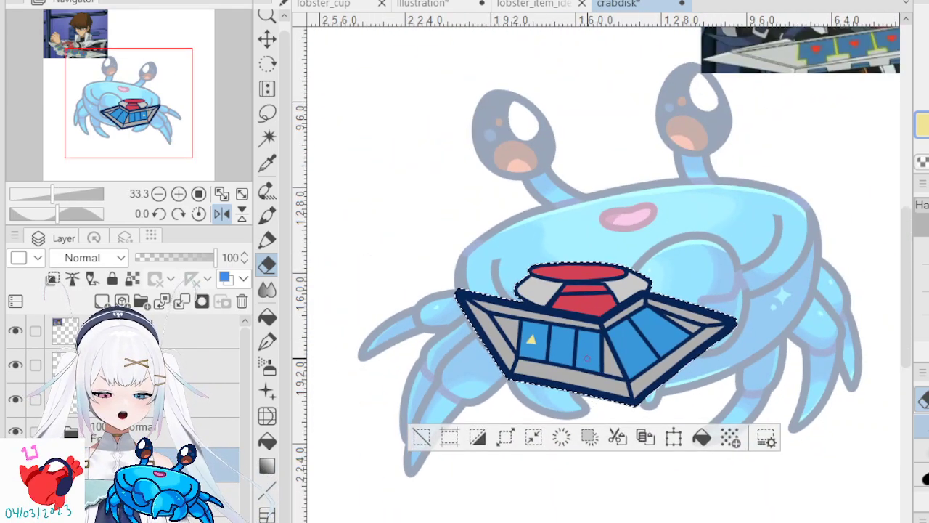
scroll(587, 358, up, 3)
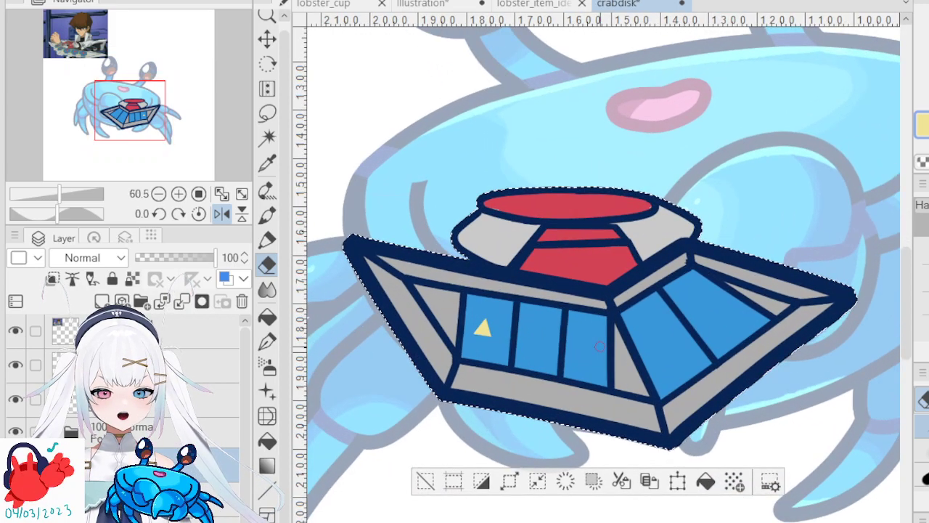
click(429, 474)
scroll(655, 328, up, 1)
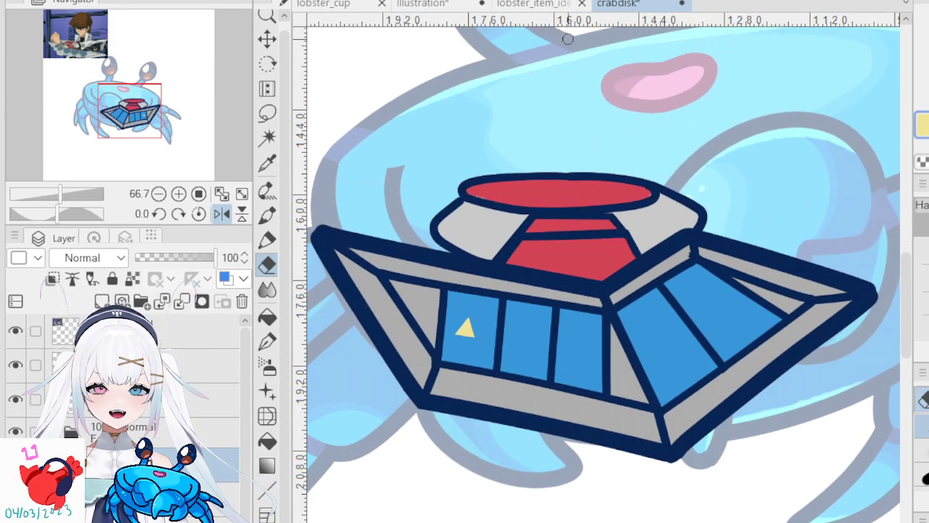
scroll(559, 271, up, 3)
key(ctrl+t)
scroll(400, 382, up, 4)
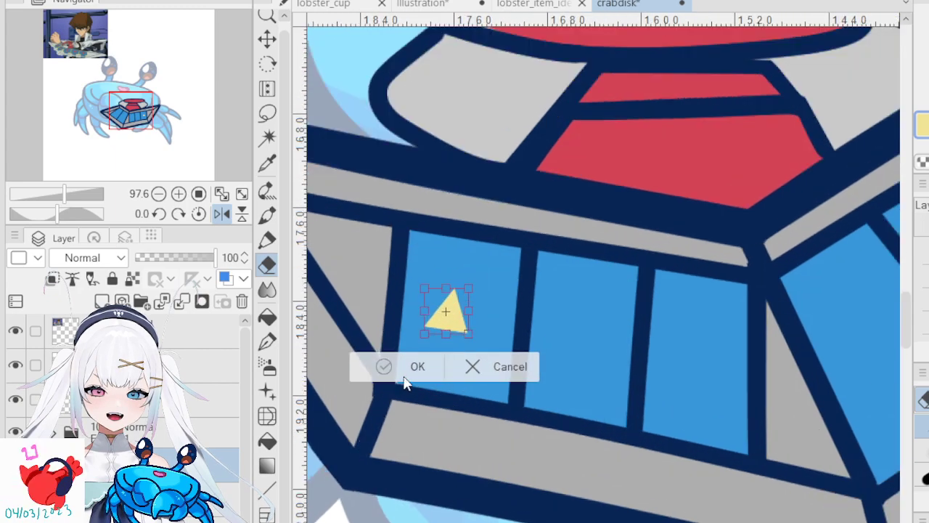
drag(486, 314, 487, 313)
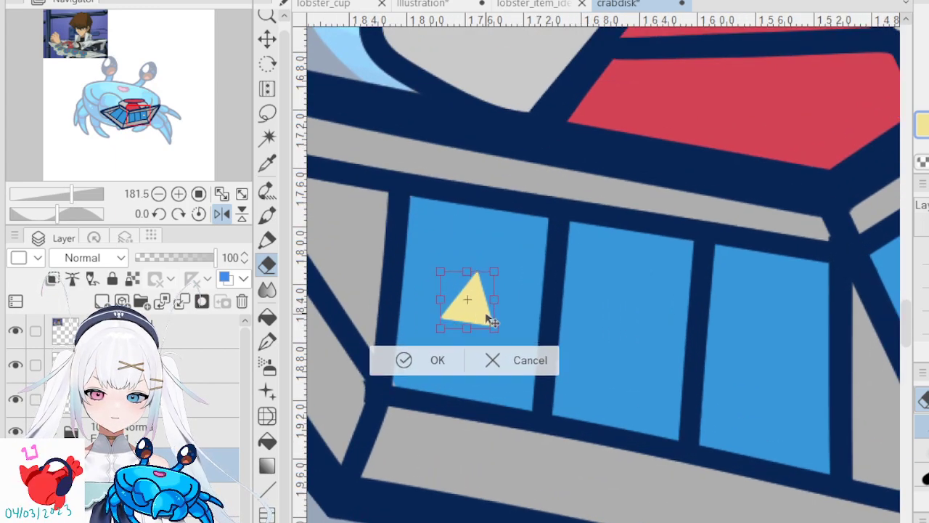
click(405, 361)
- Duplicate the yellow triangle and place the copy in the middle slot of the three-slot wing
scroll(471, 343, down, 7)
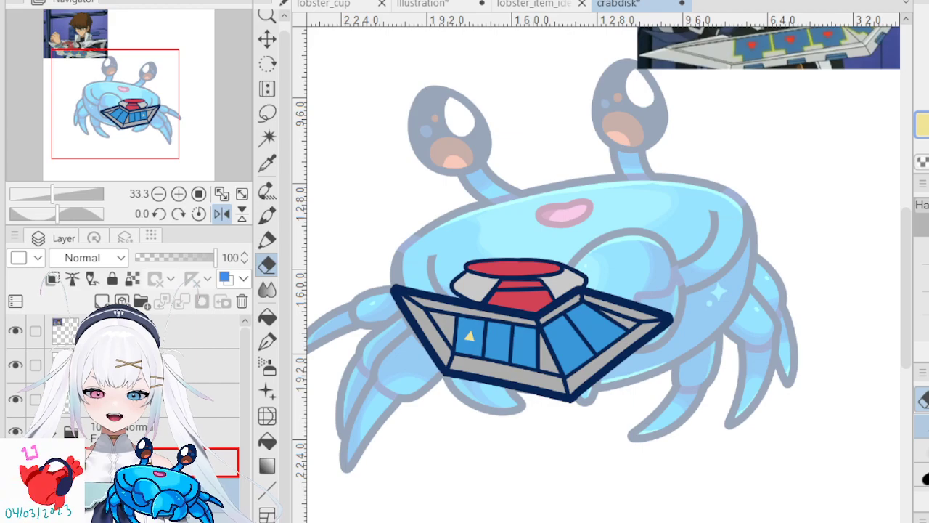
scroll(458, 189, up, 5)
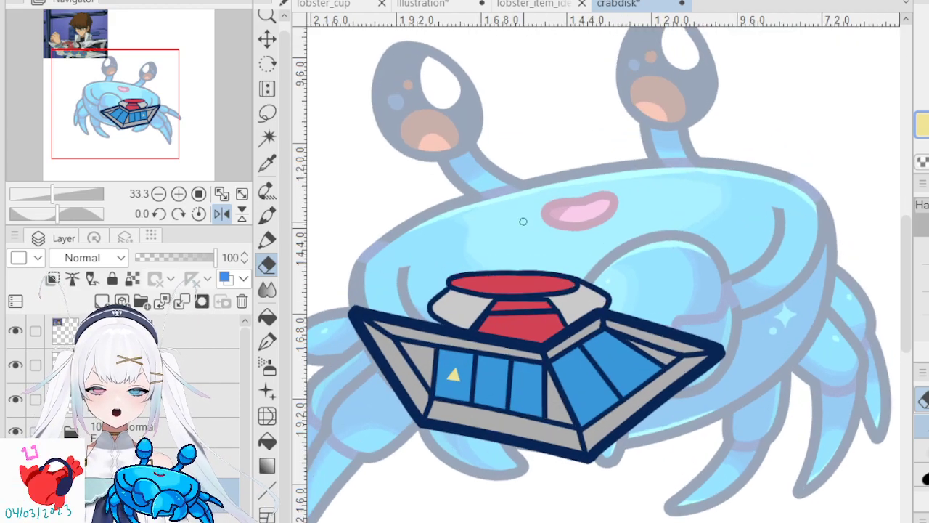
key(ctrl+t)
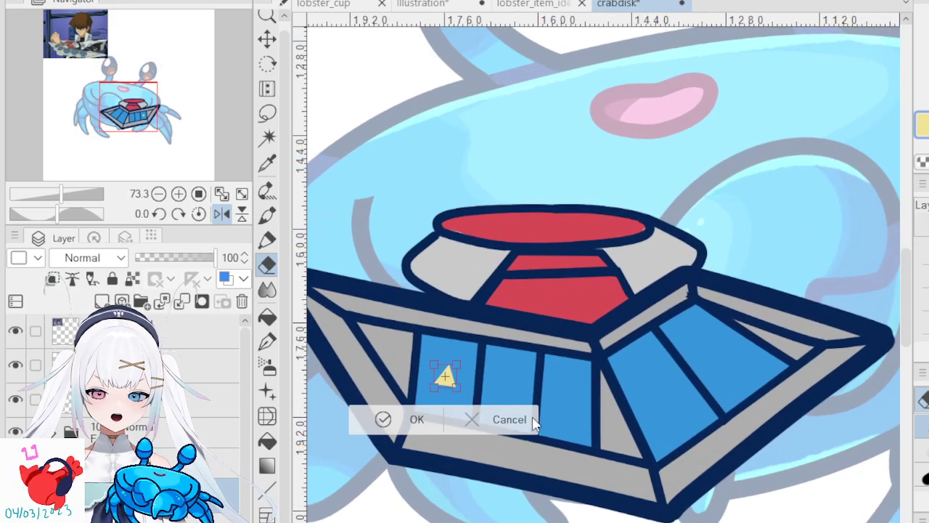
scroll(530, 424, up, 3)
drag(530, 425, 520, 416)
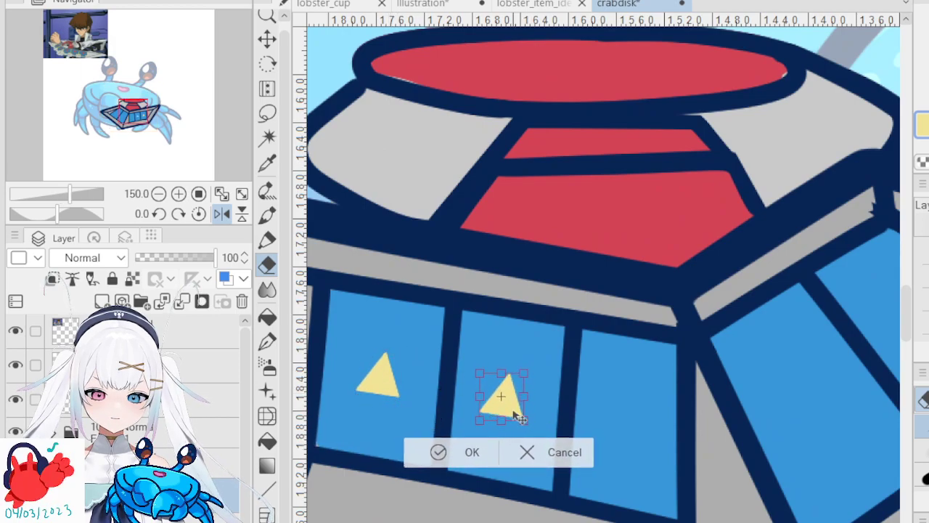
click(462, 452)
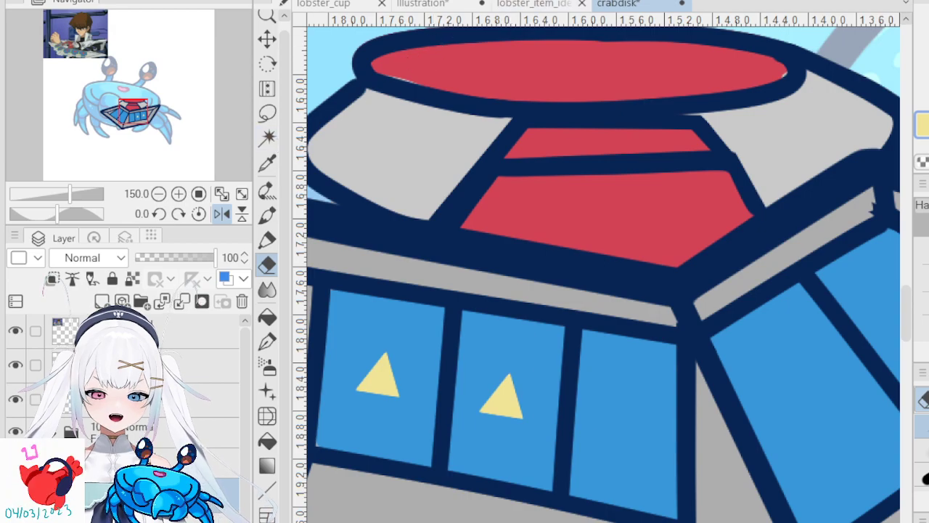
- Duplicate the triangle again and place the copy in the innermost slot of the three-slot wing
key(ctrl+t)
scroll(573, 356, down, 10)
scroll(616, 411, up, 3)
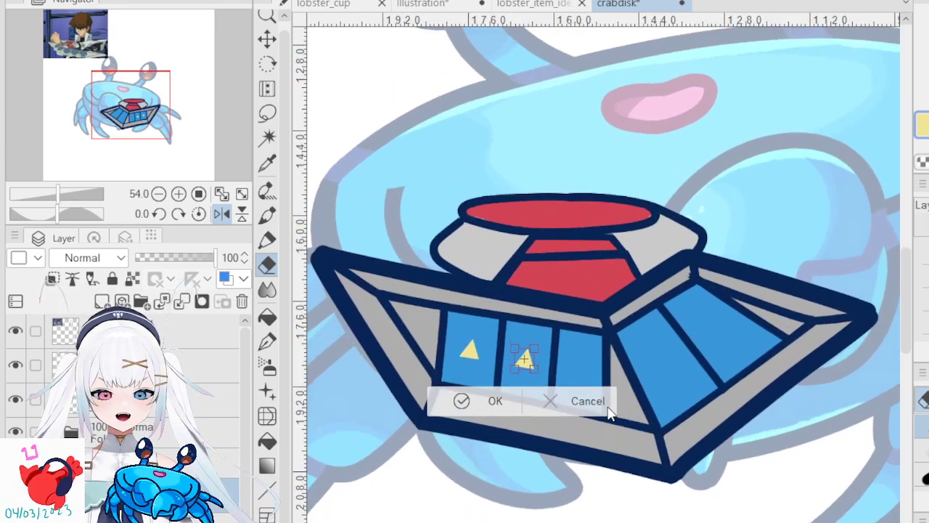
scroll(614, 410, up, 5)
drag(432, 319, 598, 342)
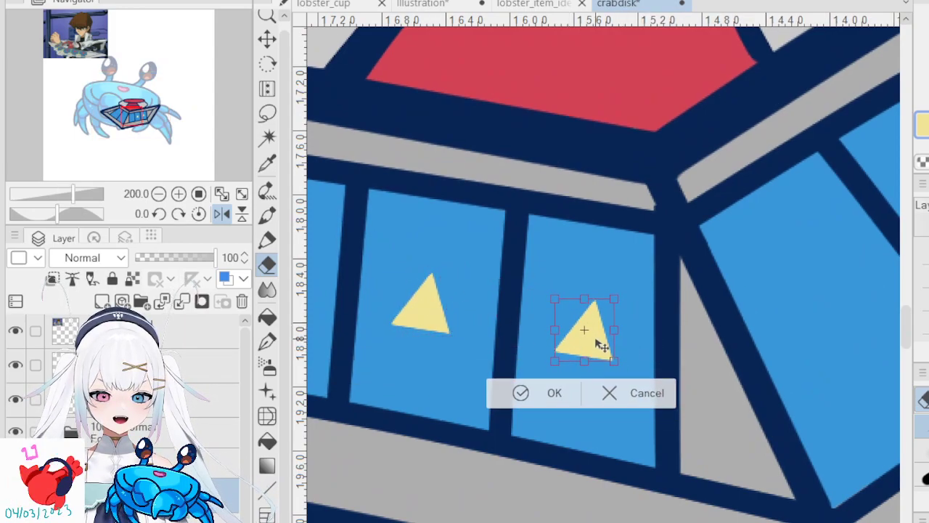
click(523, 392)
scroll(518, 364, down, 10)
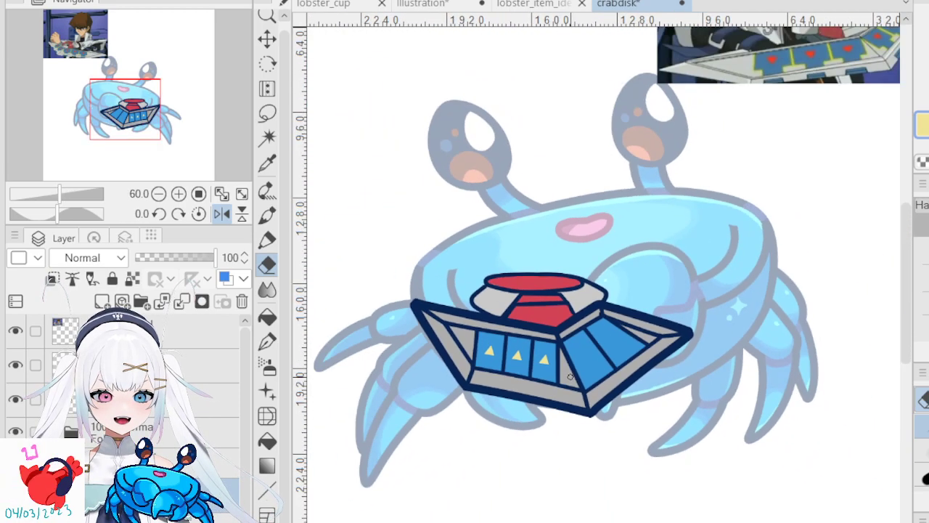
- Flip the canvas view back and place a rotated triangle copy in the inner slot of the two-slot wing, pointing outward
scroll(623, 382, up, 4)
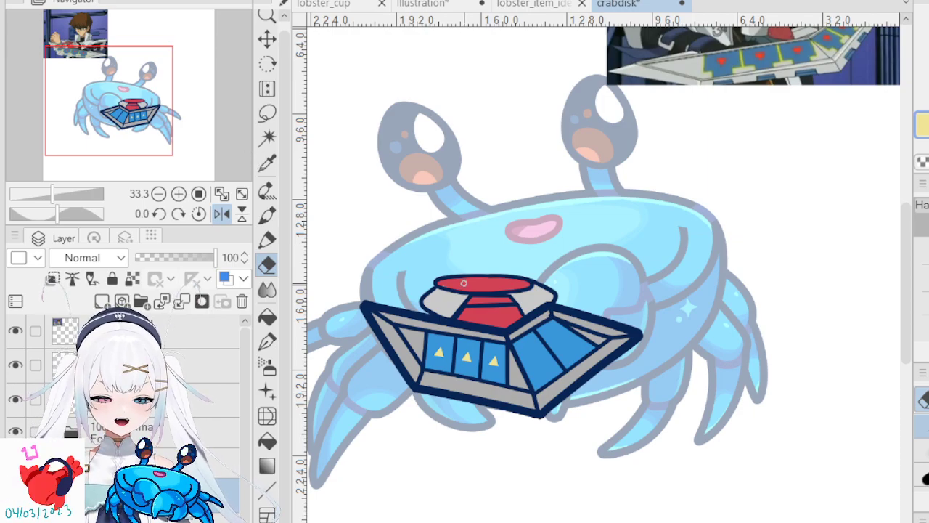
scroll(464, 283, up, 5)
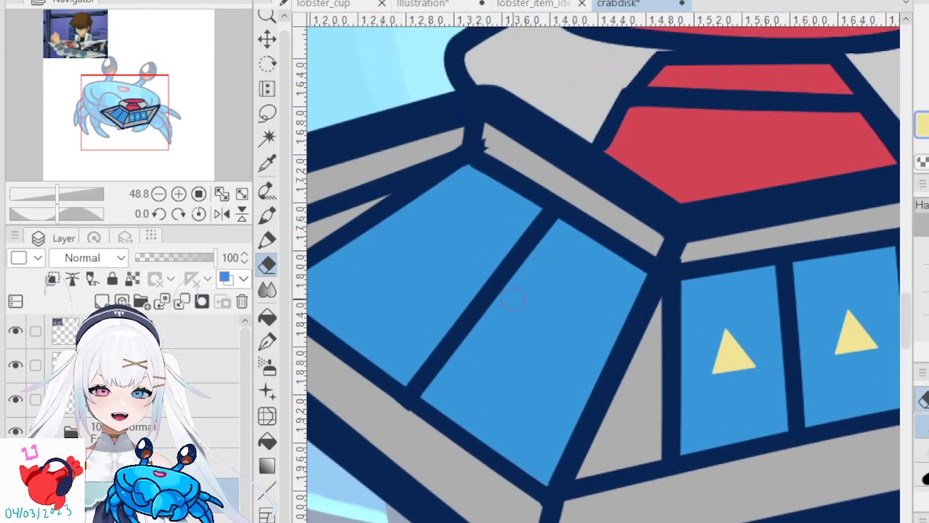
key(ctrl+t)
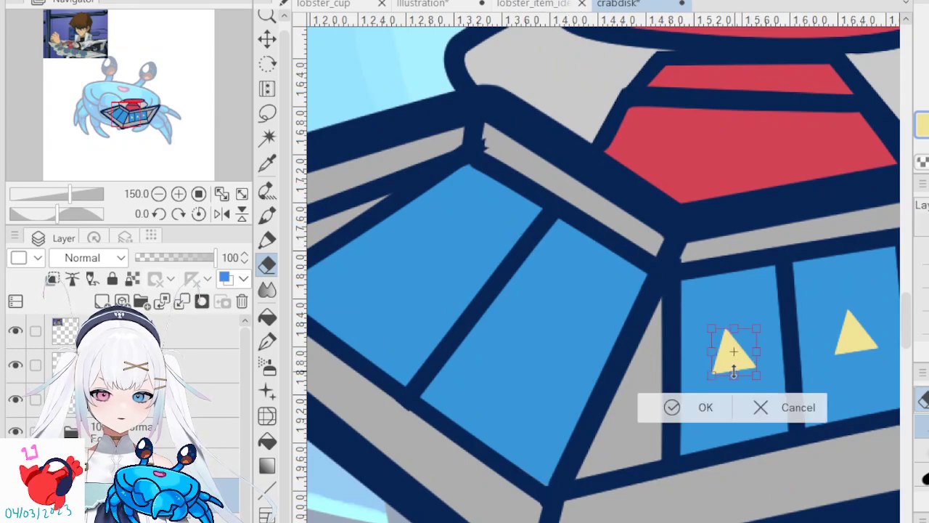
drag(733, 355, 552, 341)
drag(599, 379, 571, 399)
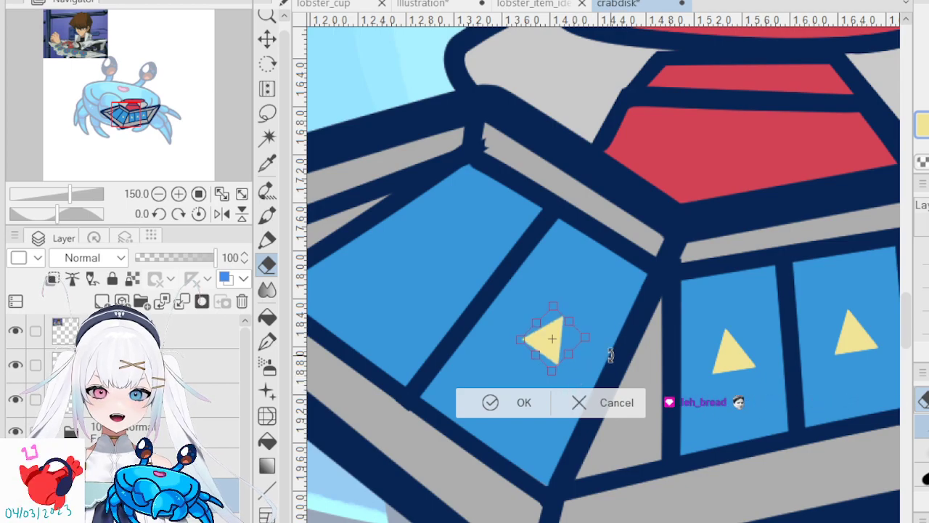
mouse_move(544, 347)
mouse_down()
mouse_move(526, 347)
mouse_move(537, 345)
mouse_up()
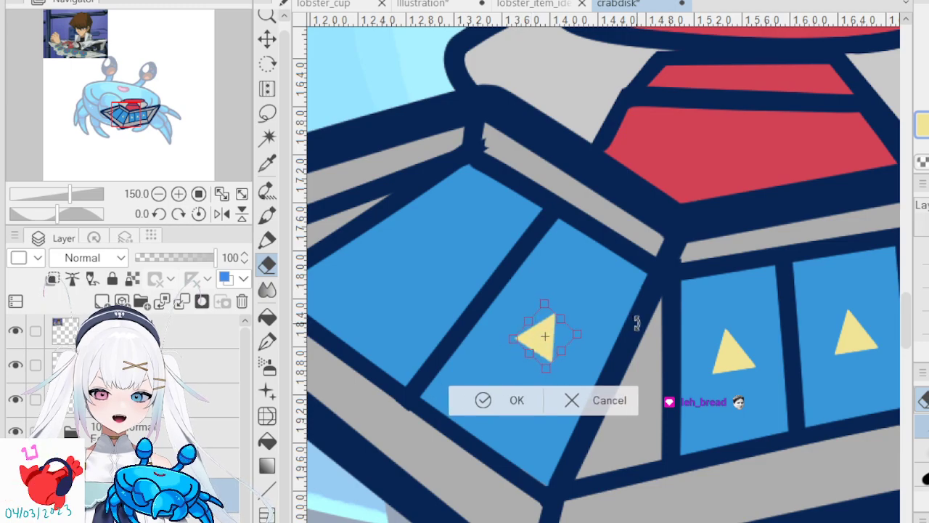
click(486, 402)
scroll(555, 345, down, 5)
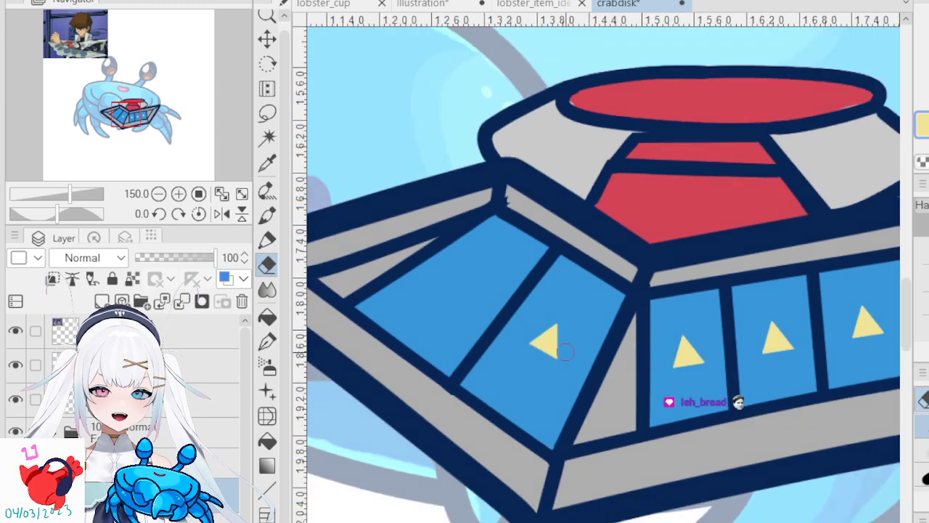
- Compare the disk's card-slot markings with the duel disk in the anime reference image
scroll(564, 351, down, 3)
scroll(560, 351, up, 2)
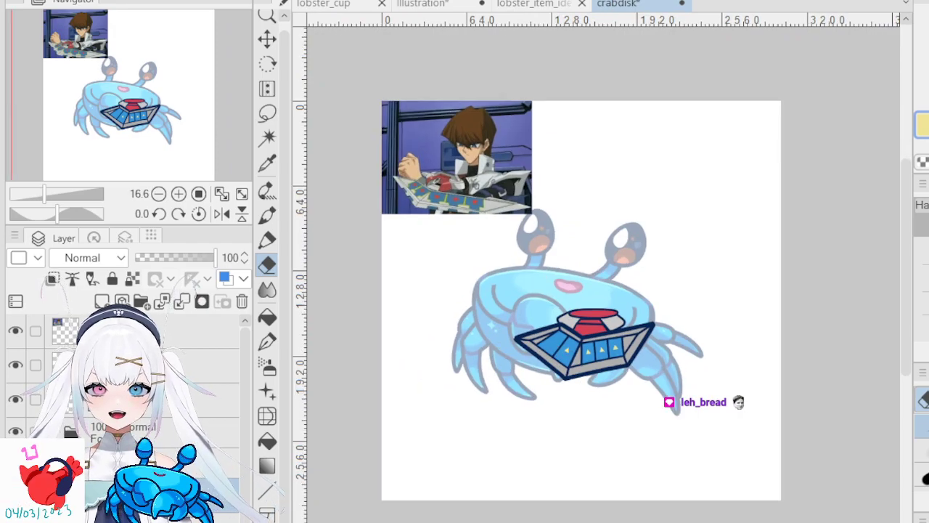
scroll(548, 333, up, 2)
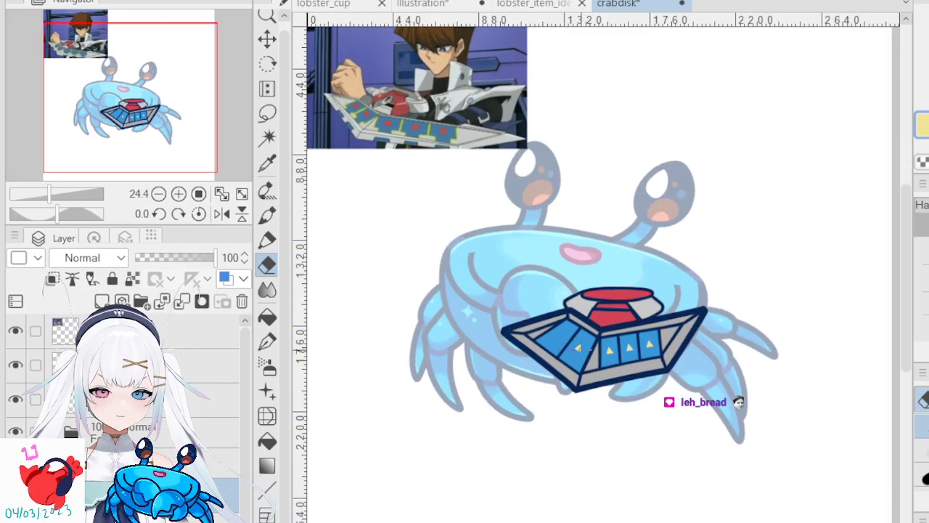
scroll(602, 332, down, 3)
scroll(593, 323, up, 2)
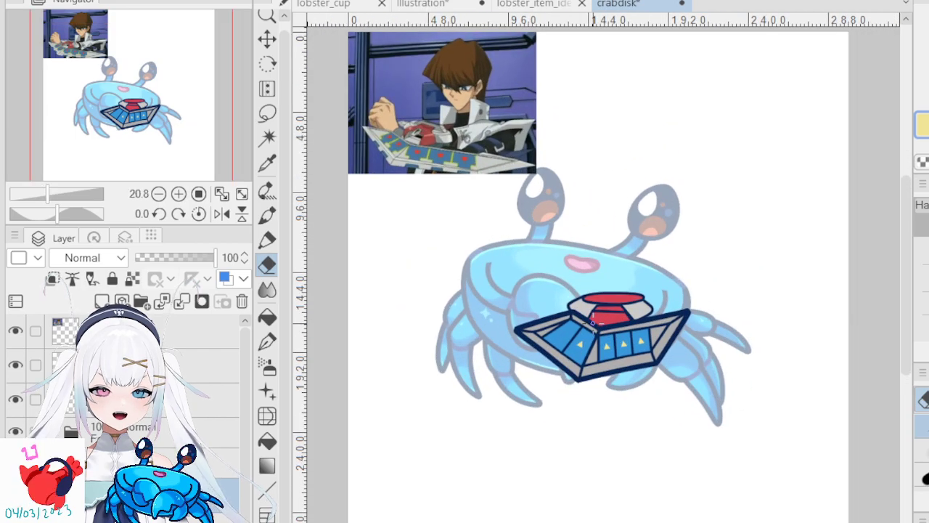
scroll(592, 322, up, 7)
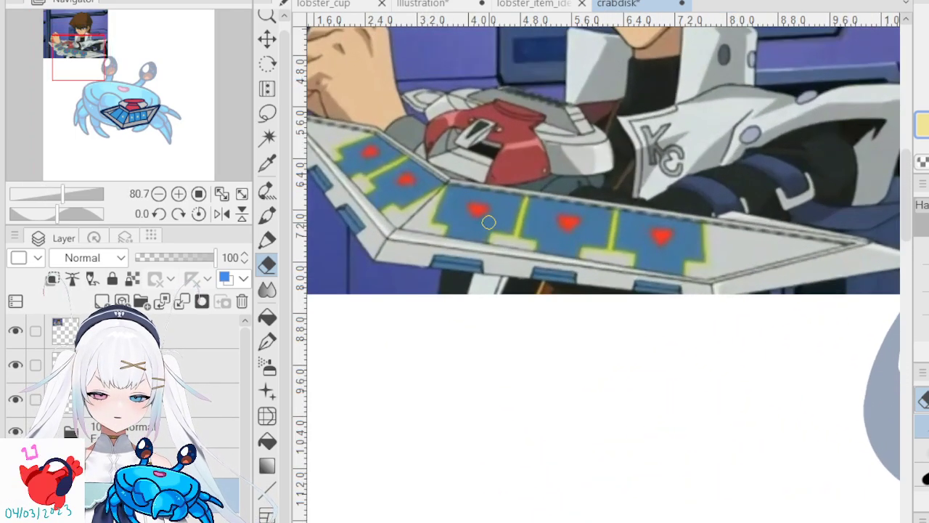
scroll(489, 222, down, 7)
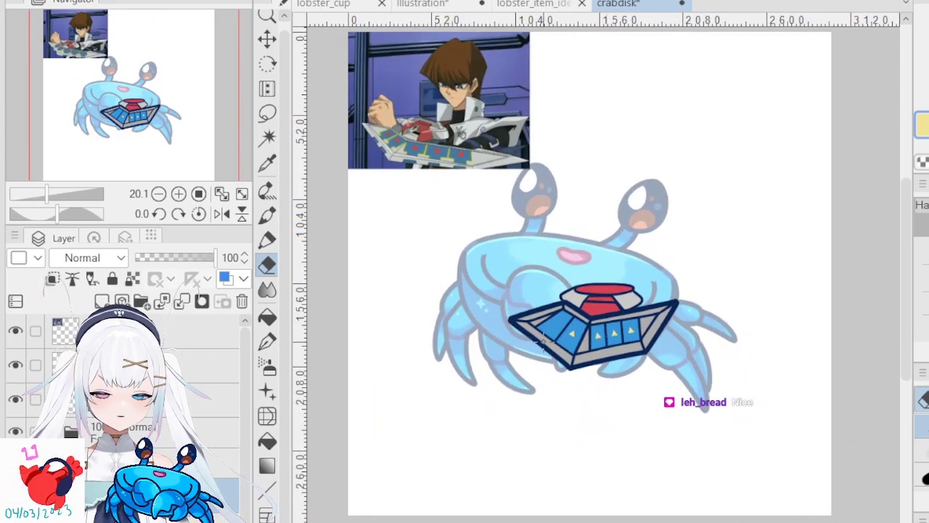
scroll(567, 305, up, 10)
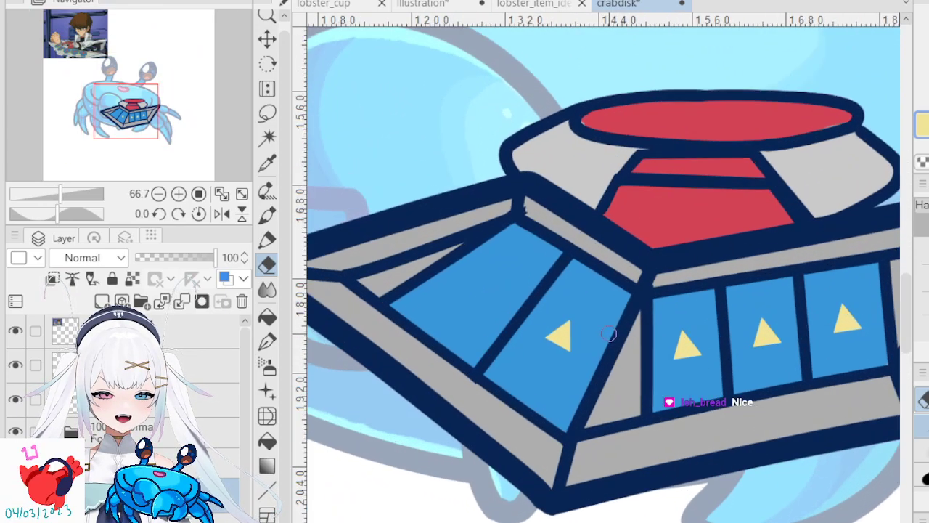
- Duplicate the rotated triangle and place the copy in the outer slot of the two-slot wing
key(ctrl+t)
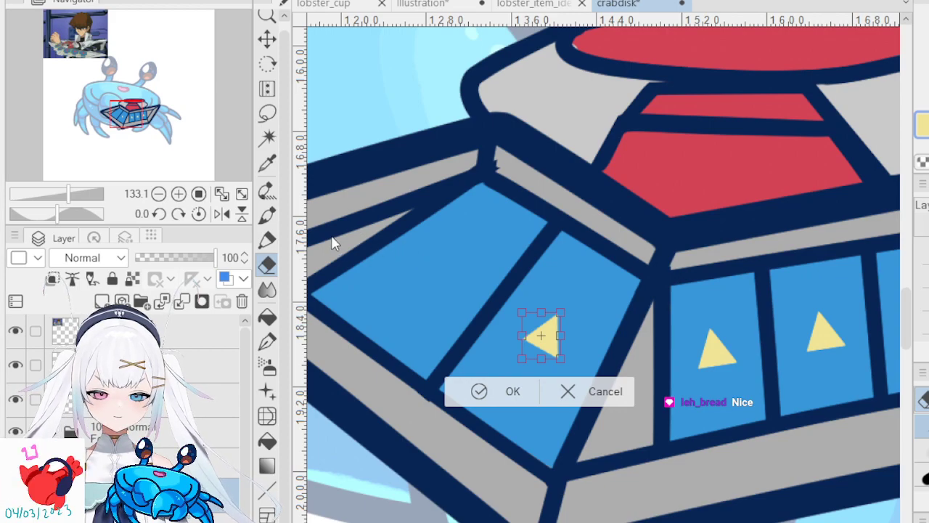
key(Return)
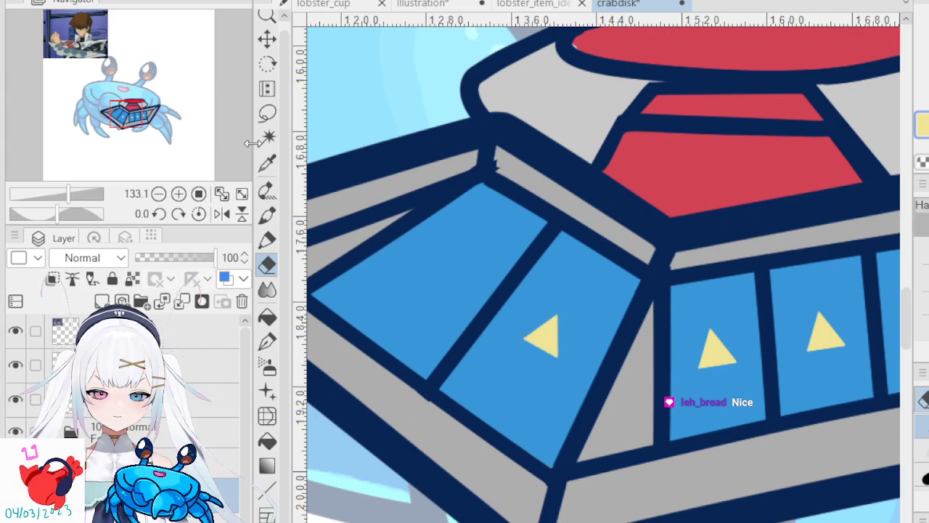
key(ctrl+v)
key(ctrl+t)
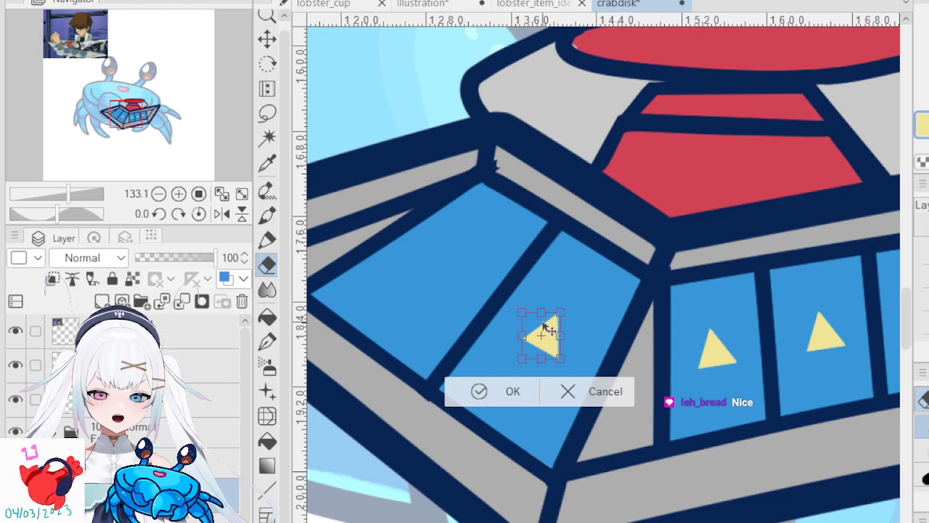
drag(558, 353, 448, 283)
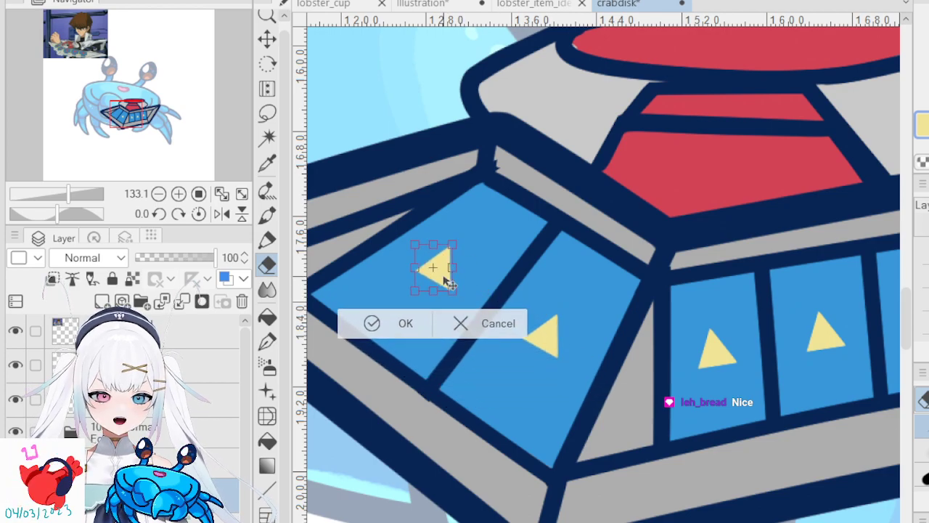
key(Return)
scroll(524, 292, down, 20)
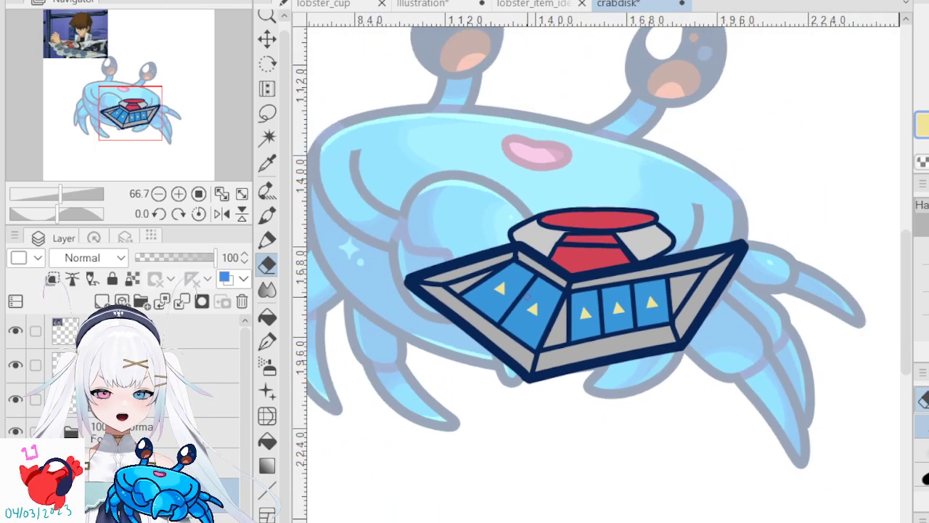
- Check the overall look of the disk with its yellow slot triangles against the reference image
scroll(508, 264, up, 5)
scroll(508, 265, up, 5)
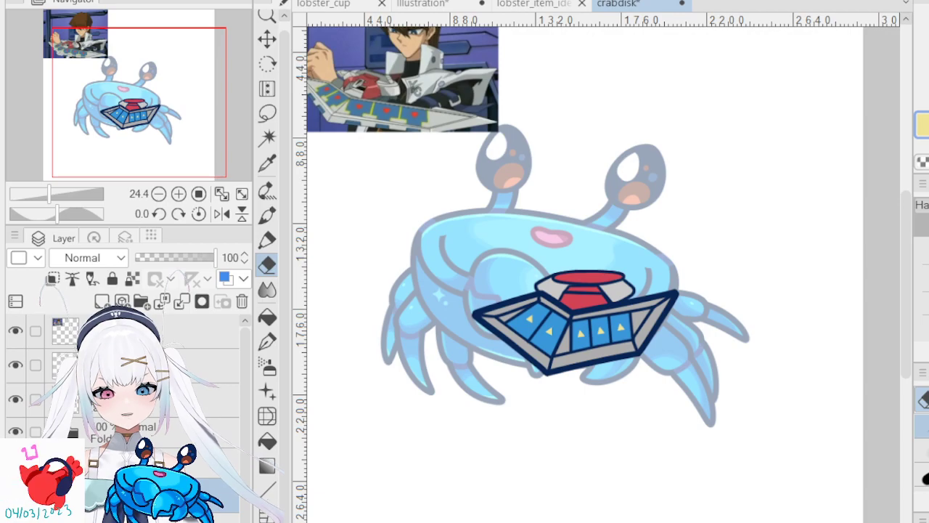
scroll(511, 365, down, 6)
scroll(474, 274, up, 5)
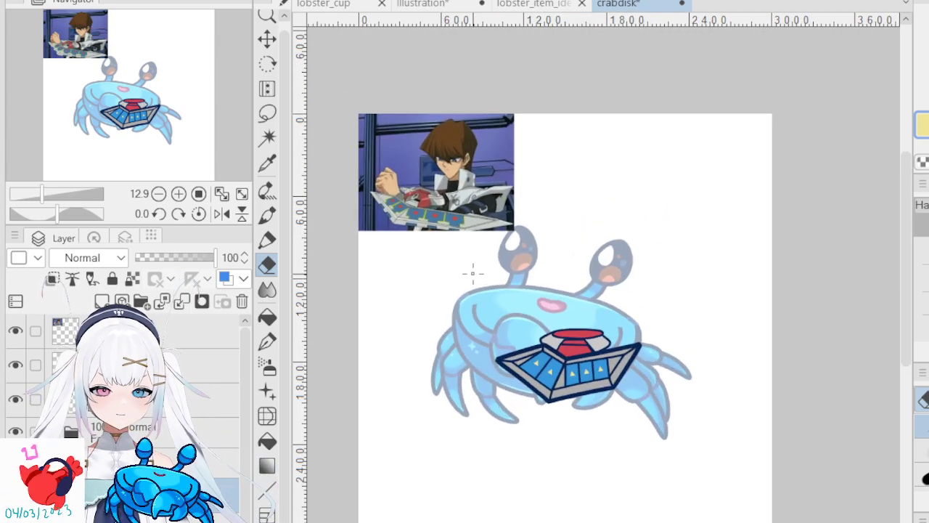
scroll(525, 417, down, 5)
scroll(524, 477, up, 2)
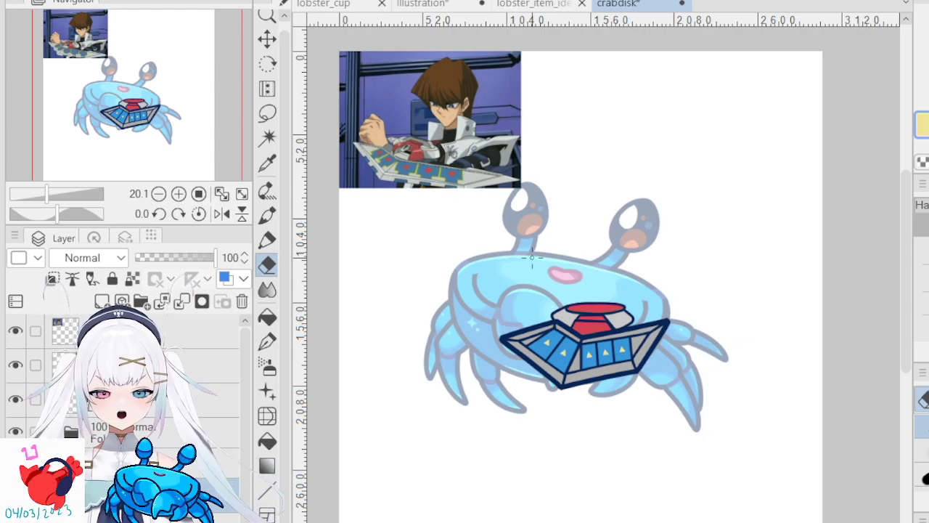
- Find the folder holding the disk's dark blue outlines among the layers and hide it
scroll(218, 392, down, 4)
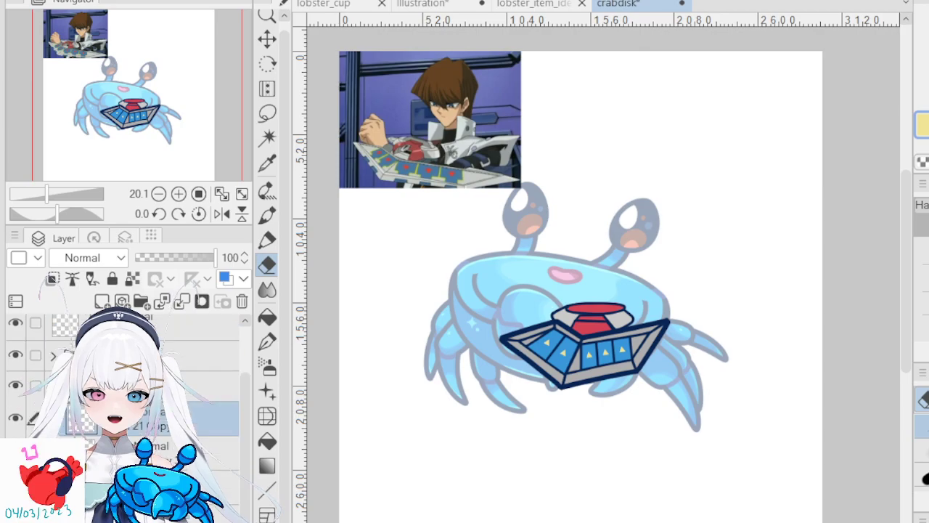
scroll(218, 392, up, 3)
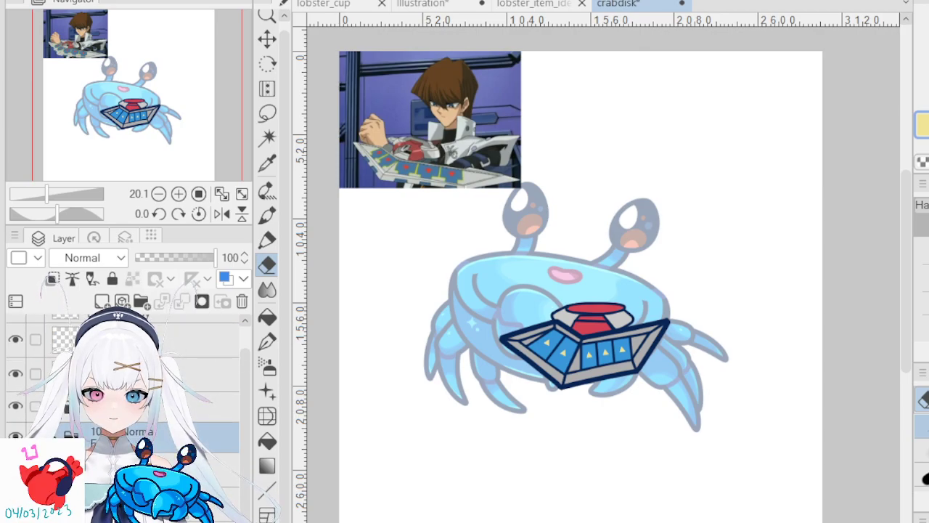
click(15, 407)
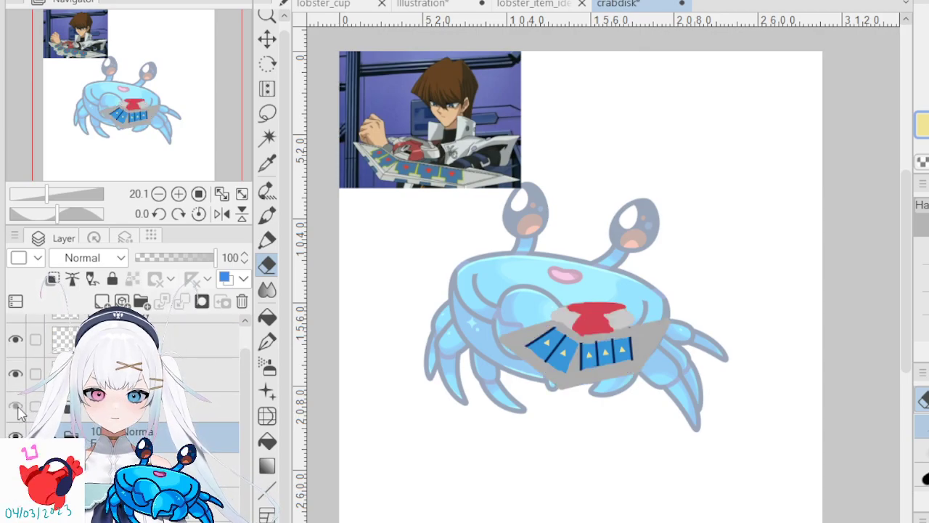
- Show the hidden duel disk line art and set the faded crab layer's opacity to 100
click(15, 407)
scroll(123, 378, down, 1)
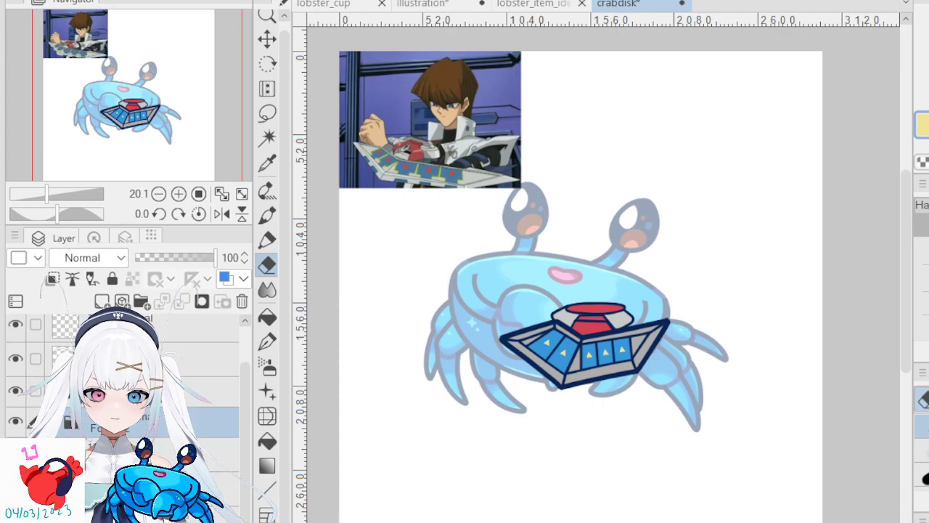
click(160, 422)
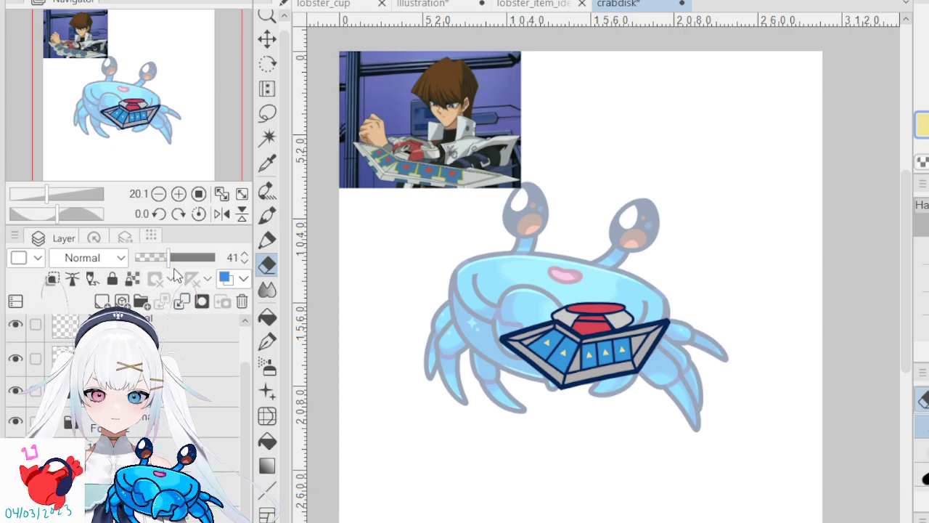
drag(179, 260, 231, 267)
scroll(730, 315, down, 3)
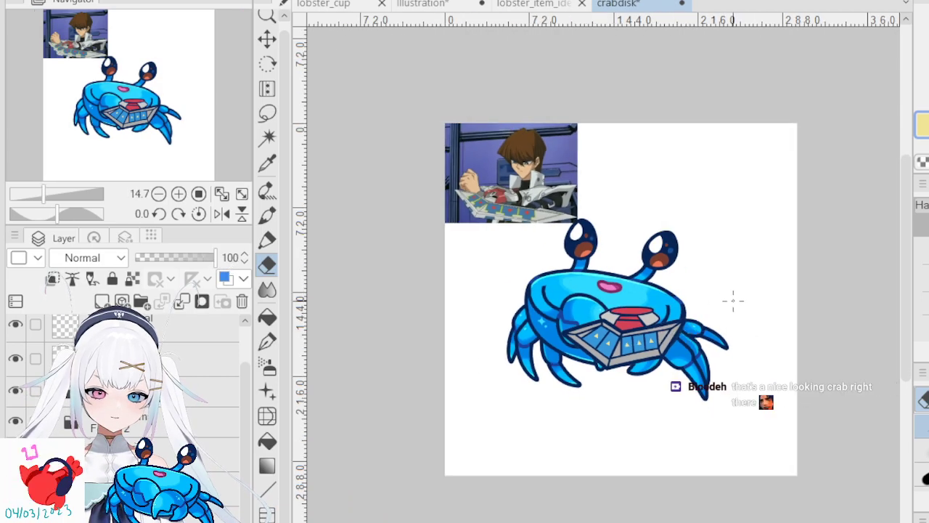
- Examine the full-opacity crab and its duel disk at several zoom levels against the reference picture
scroll(724, 296, up, 1)
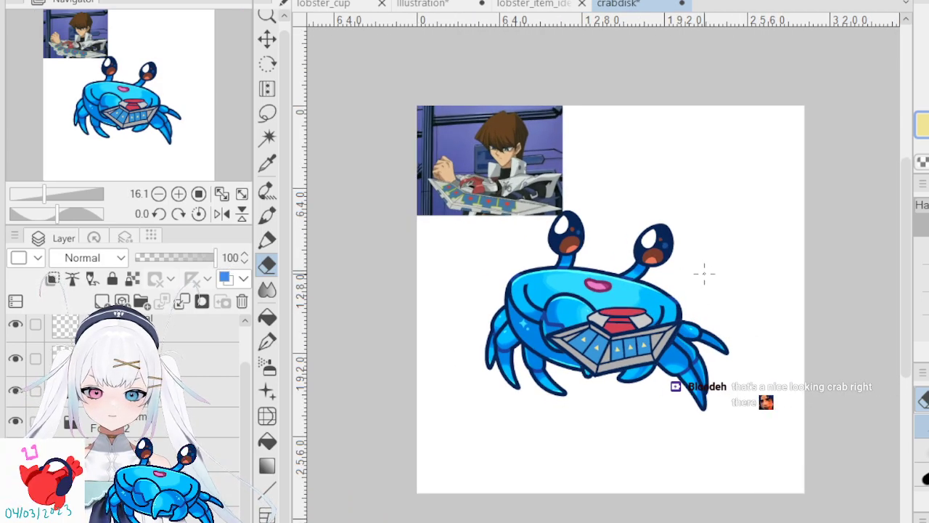
scroll(705, 273, up, 1)
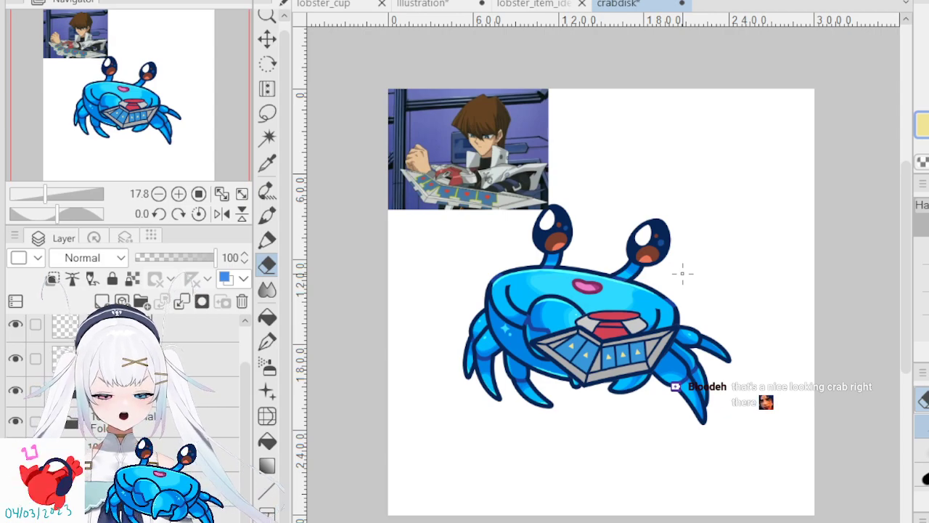
scroll(595, 334, up, 6)
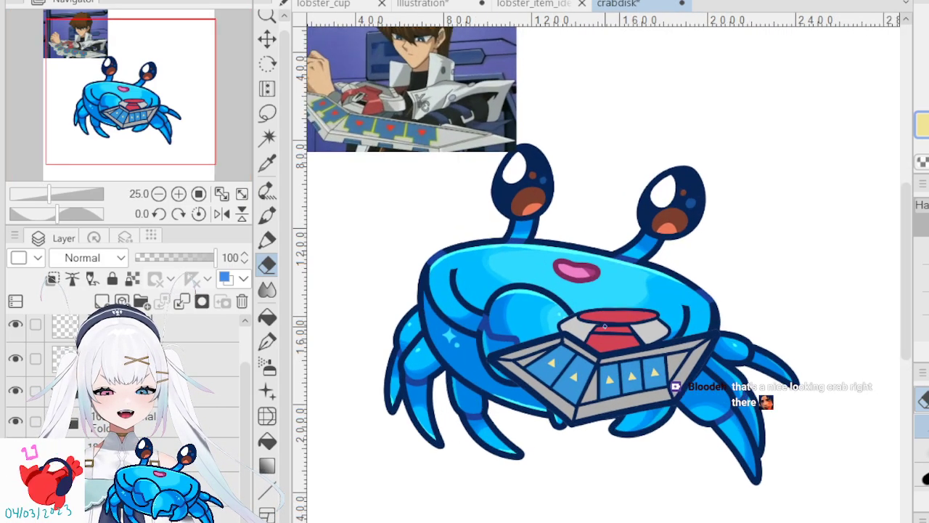
scroll(559, 365, down, 8)
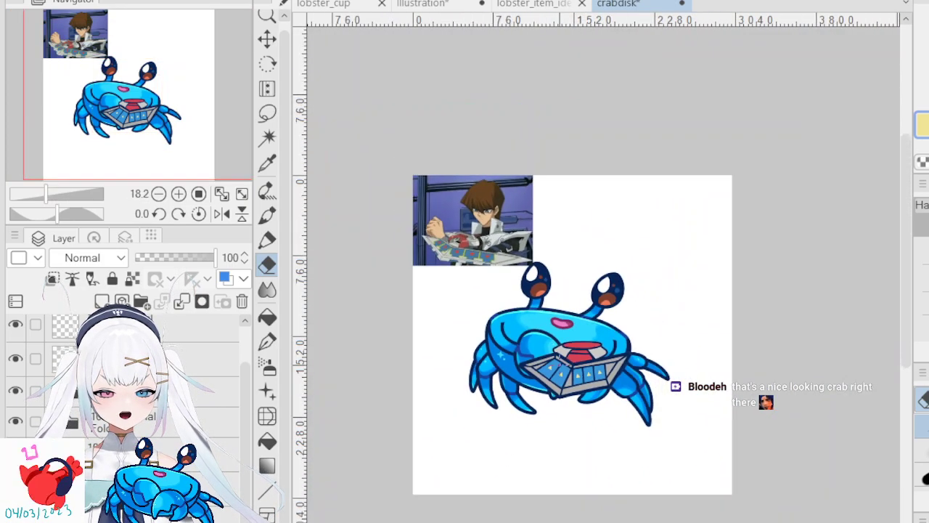
scroll(555, 369, up, 4)
scroll(554, 370, down, 2)
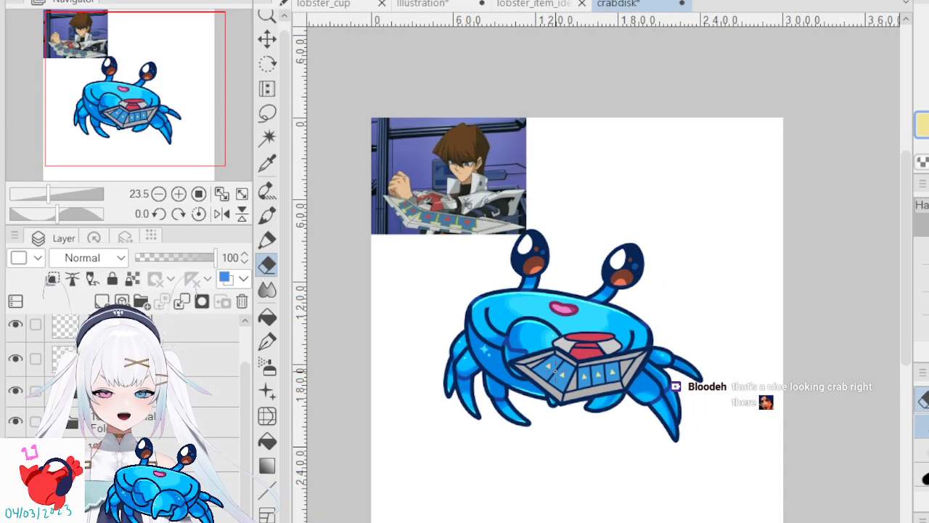
scroll(556, 372, up, 2)
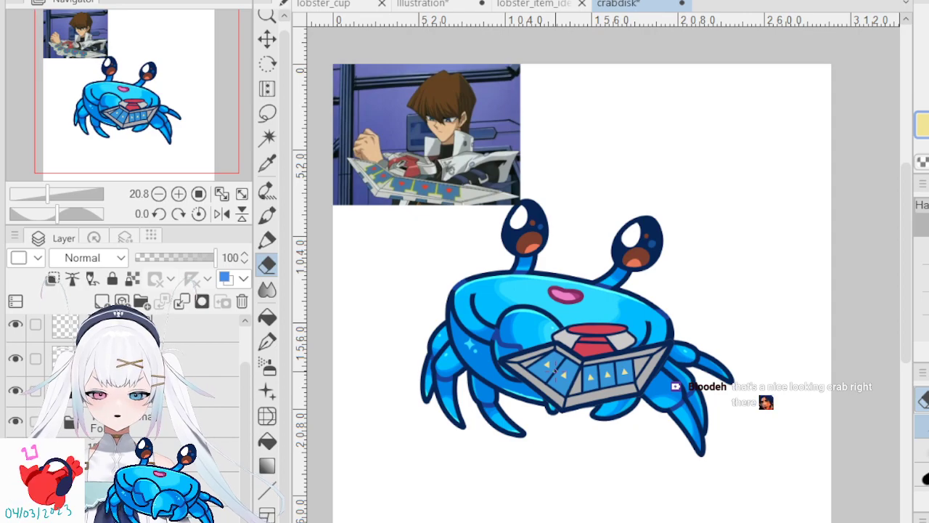
scroll(555, 370, up, 1)
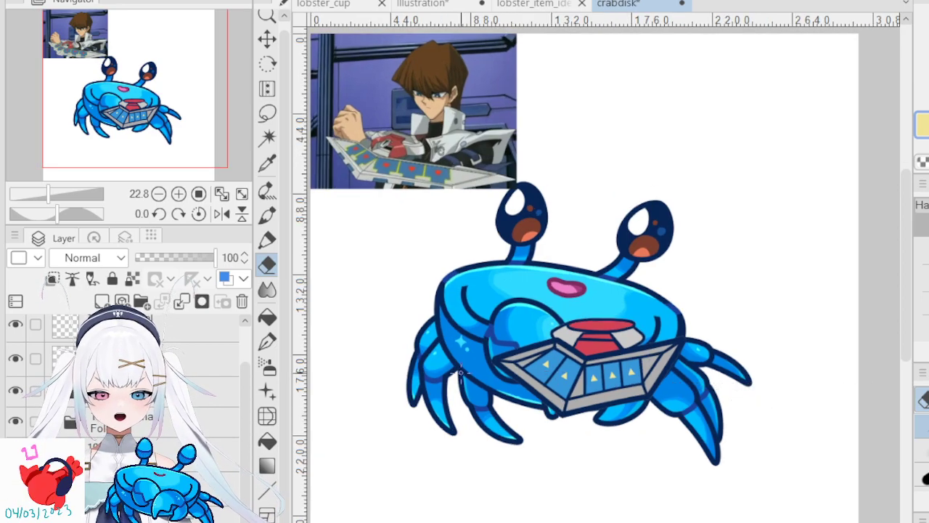
scroll(427, 373, up, 1)
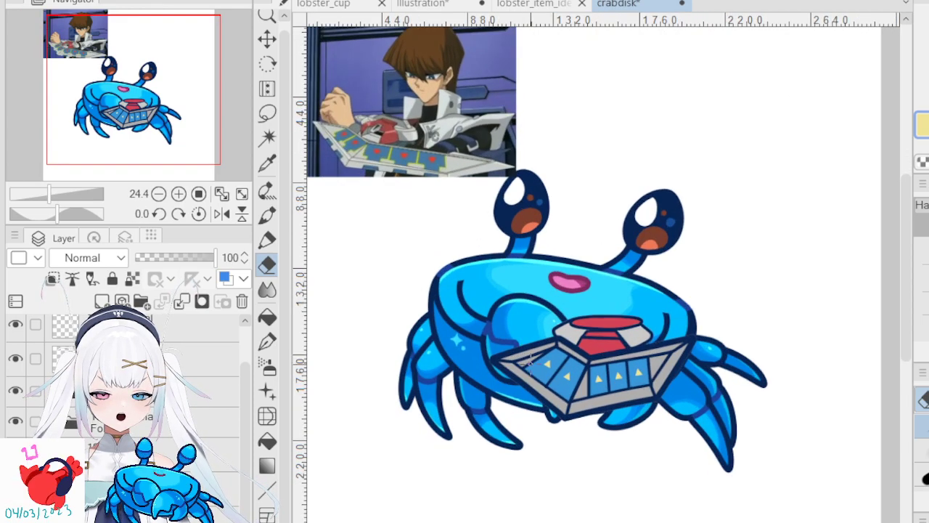
scroll(530, 359, up, 1)
scroll(530, 360, down, 2)
scroll(530, 359, up, 1)
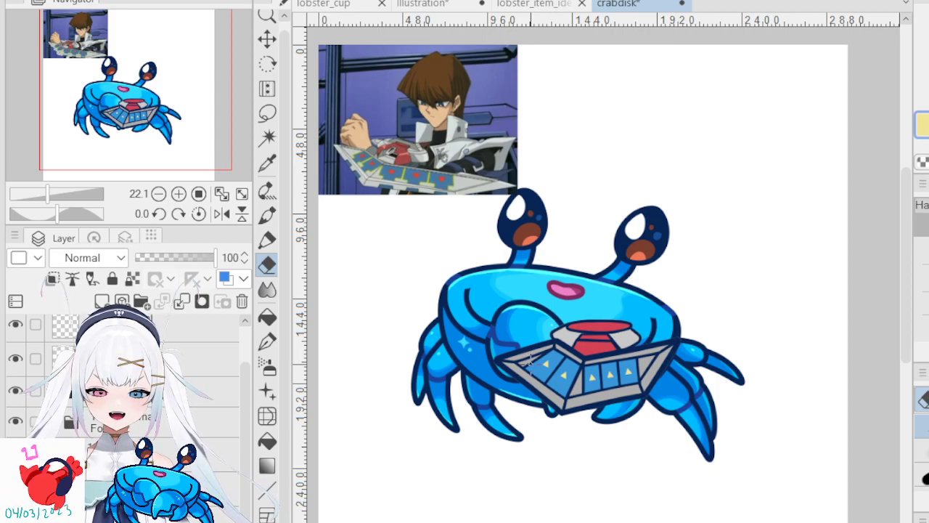
scroll(529, 361, up, 2)
scroll(530, 361, down, 1)
scroll(531, 363, up, 1)
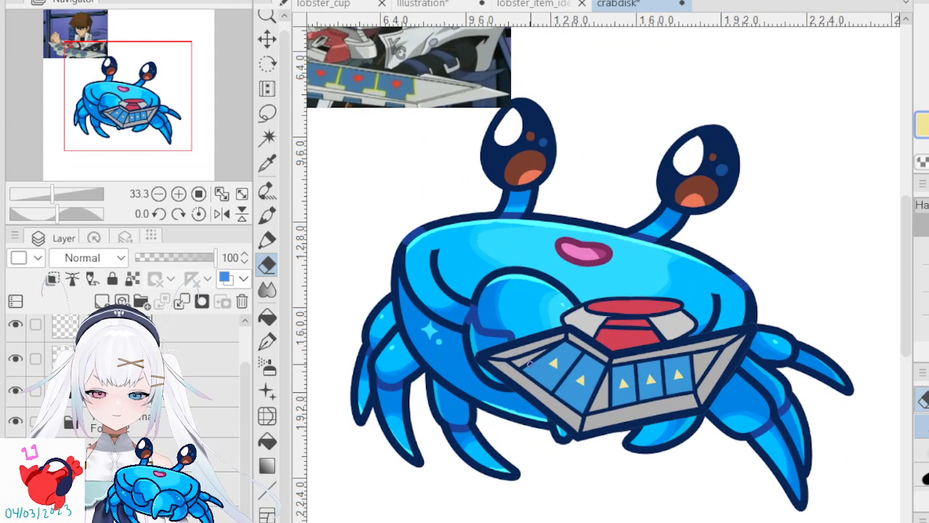
scroll(529, 361, down, 2)
scroll(606, 409, up, 1)
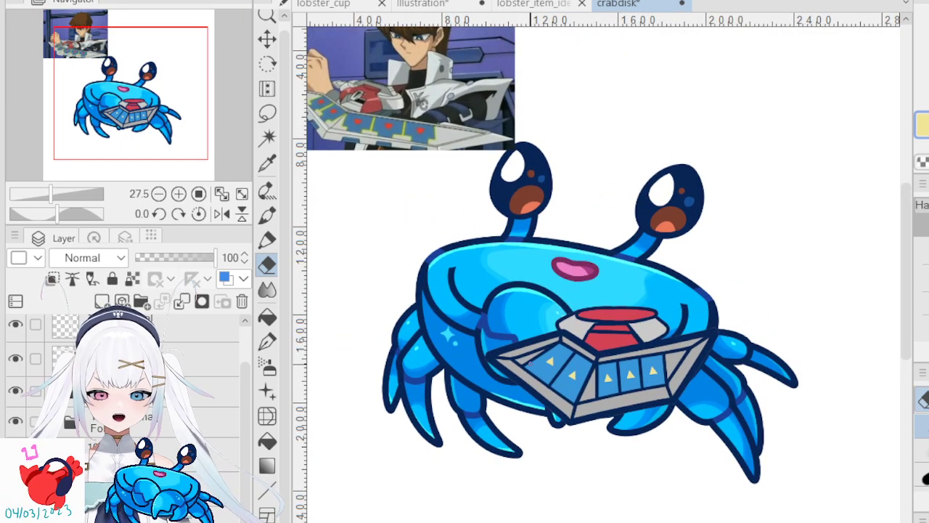
scroll(606, 408, up, 1)
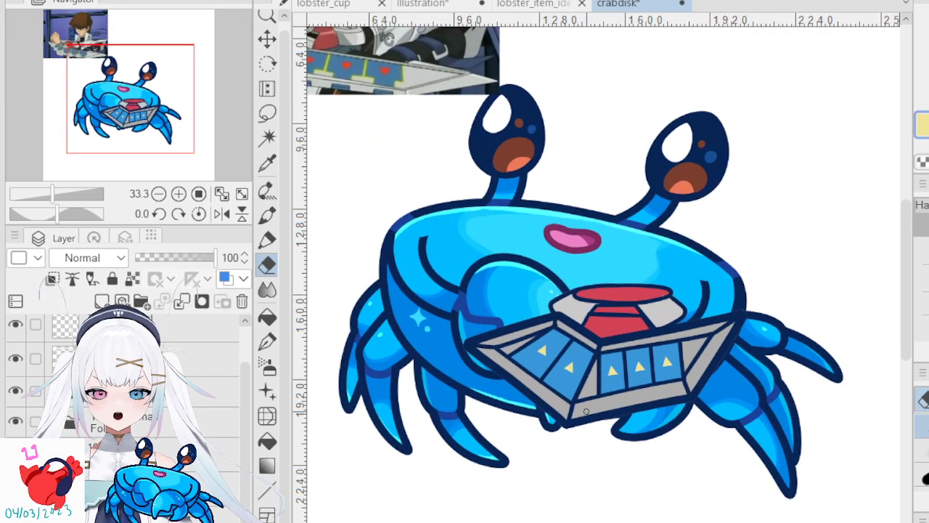
scroll(586, 412, up, 1)
scroll(586, 412, down, 4)
scroll(570, 412, up, 2)
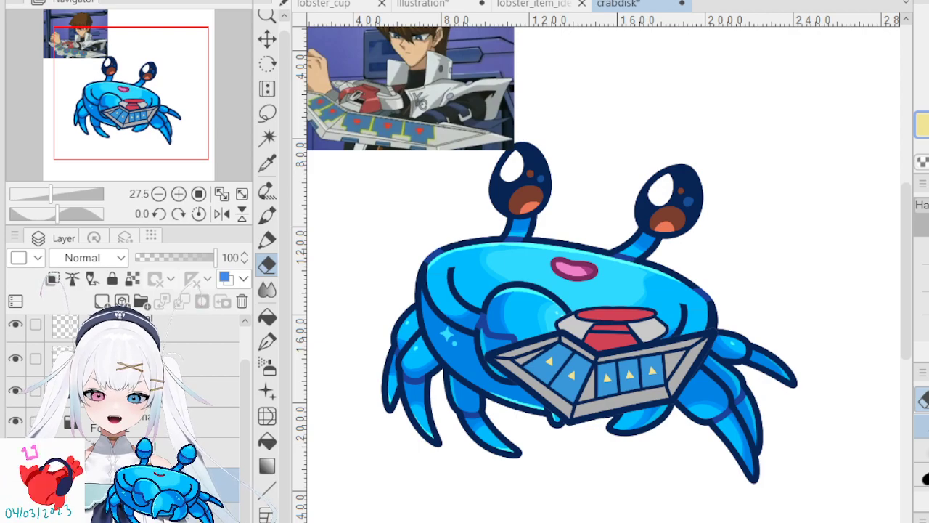
- Move the selected layer up in the layer stack and select the line art folder
drag(156, 484, 156, 453)
click(54, 454)
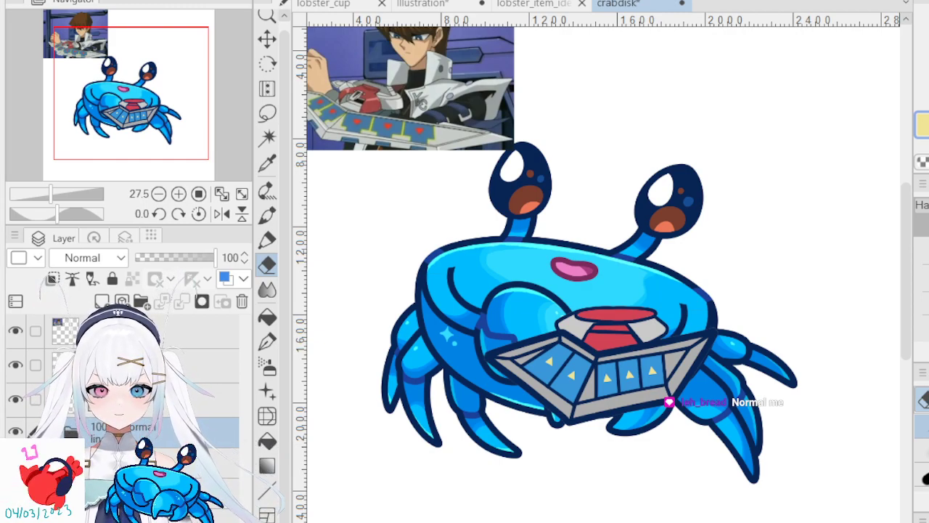
- Inspect the crab's shell shading, claws, legs and the duel disk's flat colors close up and from afar
scroll(583, 349, down, 2)
scroll(625, 328, up, 1)
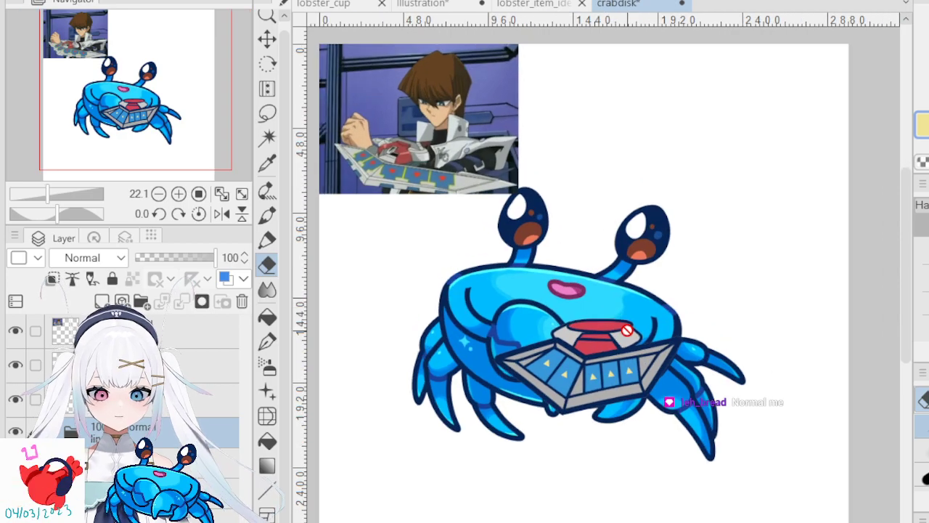
scroll(605, 291, up, 4)
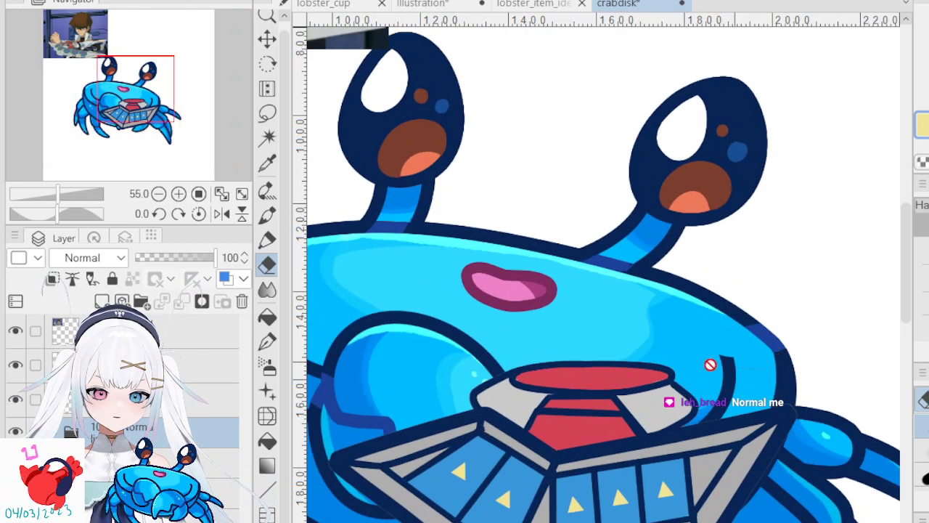
scroll(684, 366, up, 4)
scroll(687, 321, down, 5)
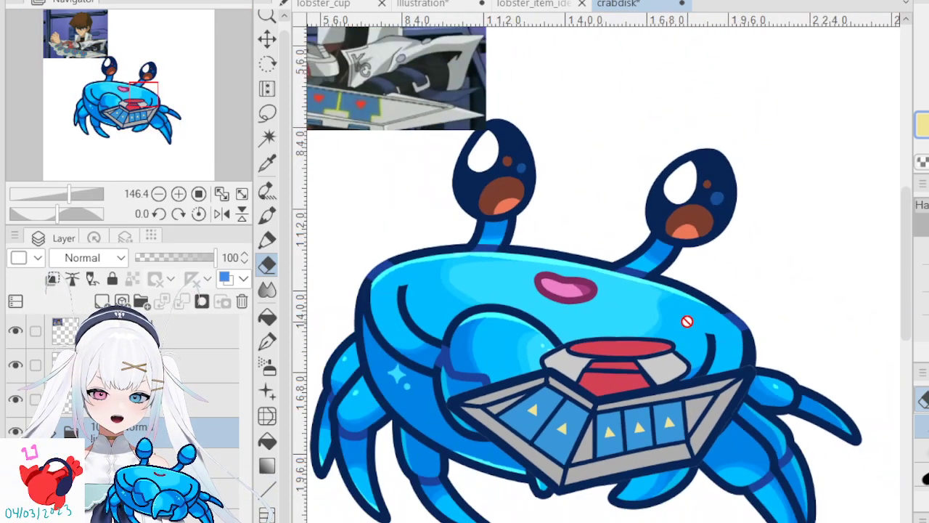
scroll(686, 321, down, 1)
scroll(540, 380, up, 3)
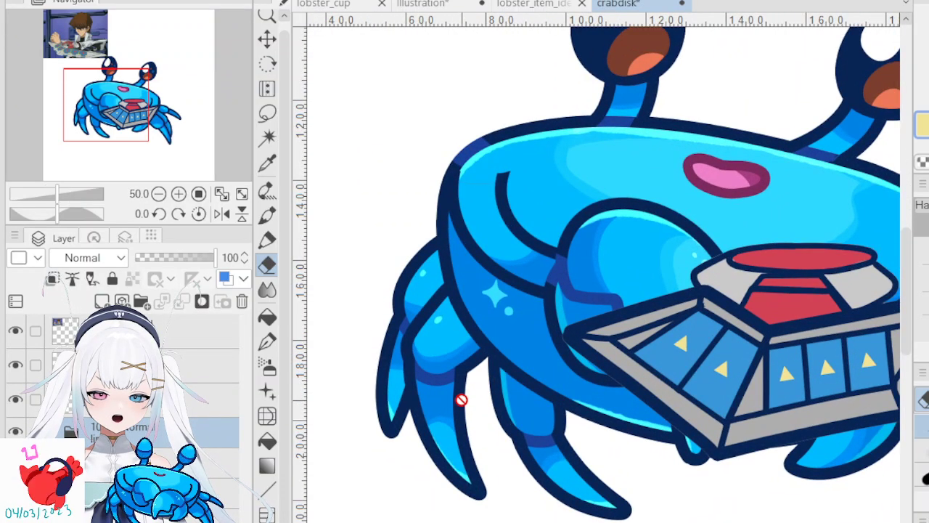
scroll(560, 390, down, 3)
scroll(721, 401, up, 1)
scroll(721, 402, up, 1)
scroll(723, 403, down, 4)
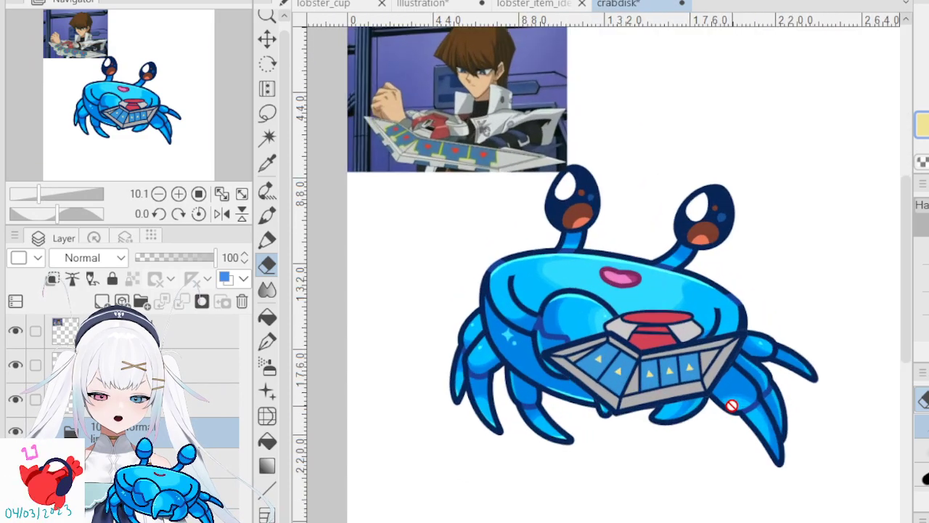
- Select the duel disk's whole silhouette with the Auto select tool
scroll(732, 406, up, 4)
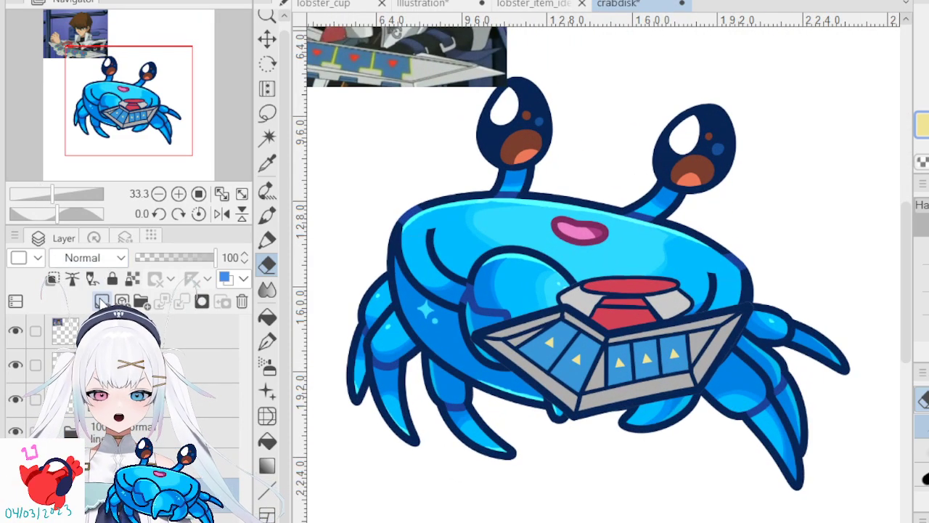
scroll(563, 378, down, 1)
scroll(561, 378, up, 1)
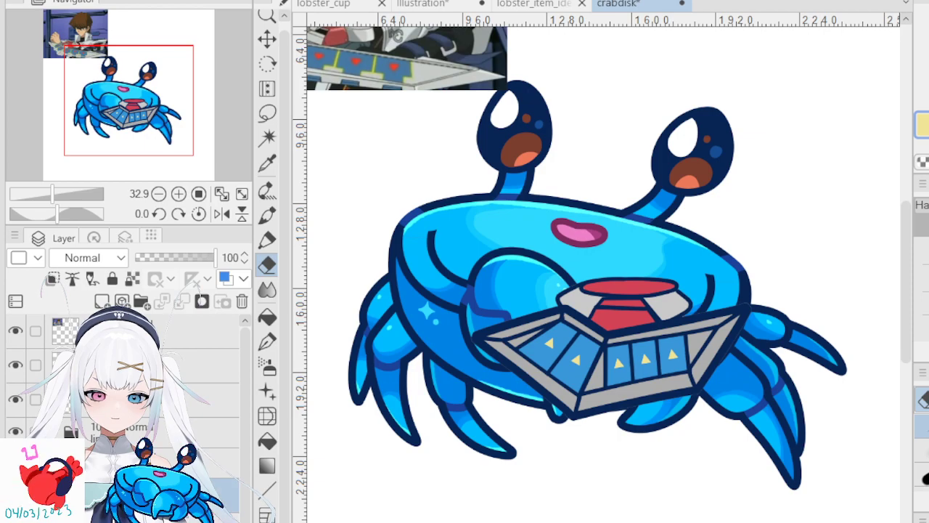
click(268, 137)
click(604, 401)
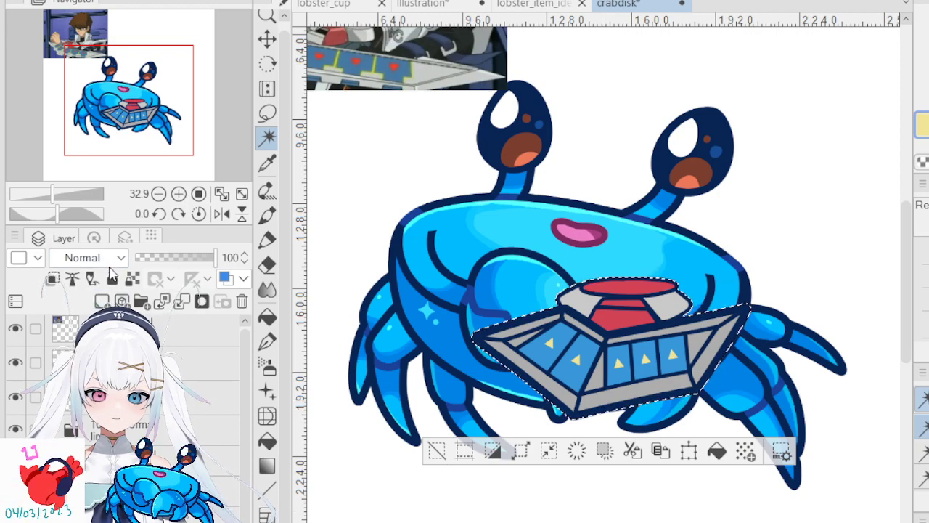
- Paint dark grey shading along the duel disk's lower outer rim, using its sampled grey as the base, and clear the selection
click(268, 162)
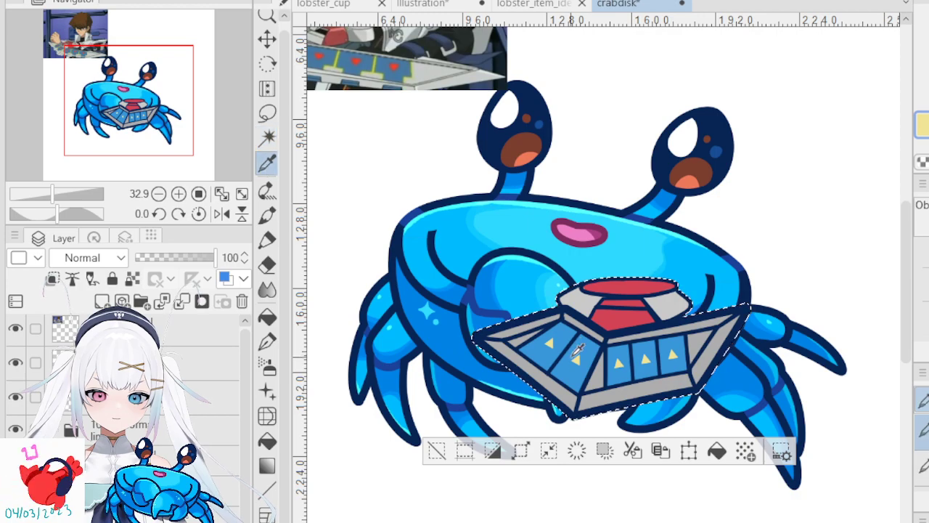
click(594, 401)
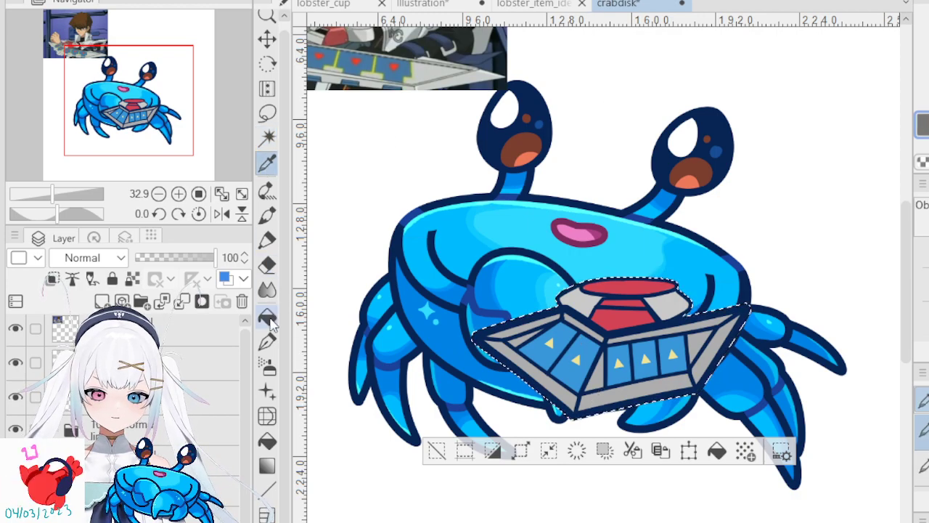
click(267, 240)
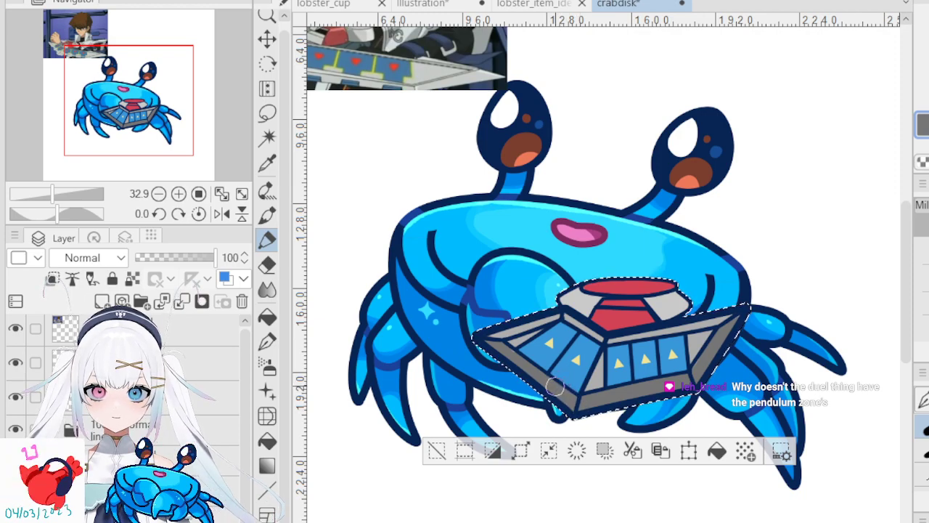
drag(542, 306, 607, 356)
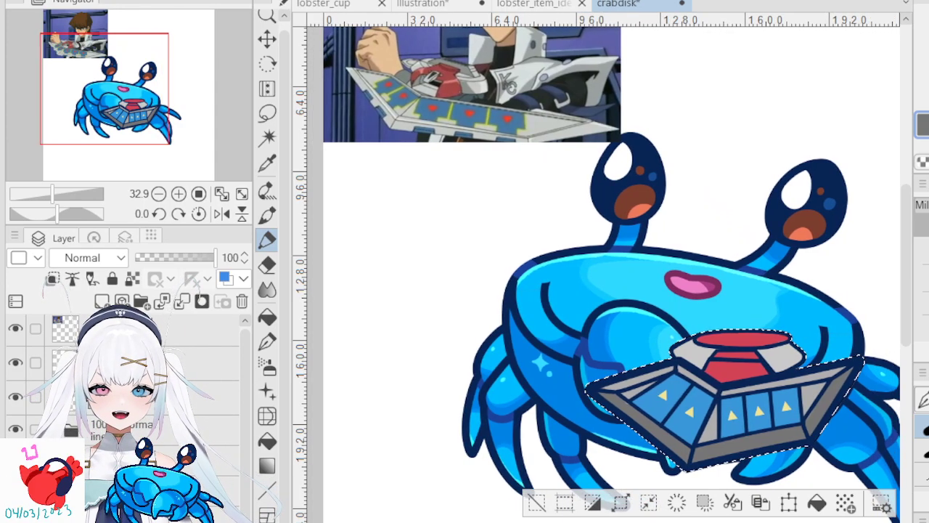
scroll(604, 267, right, 5)
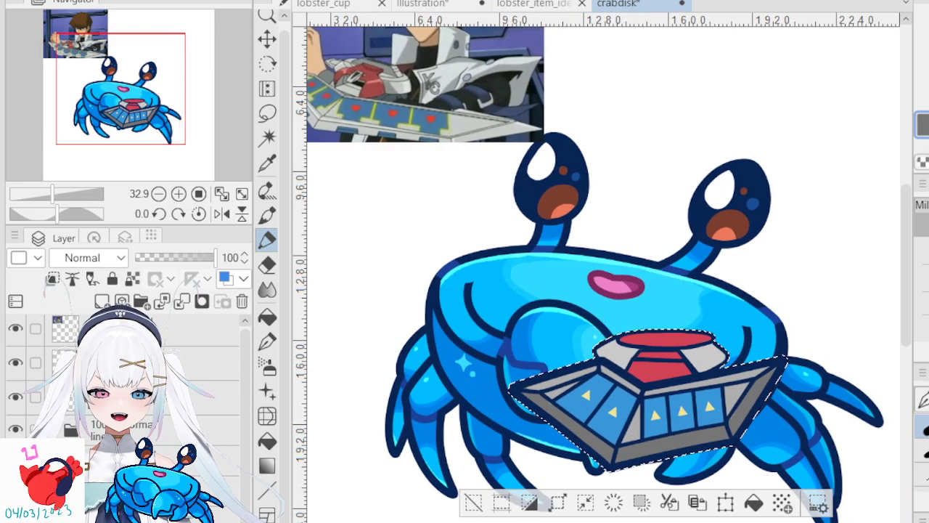
drag(505, 355, 552, 356)
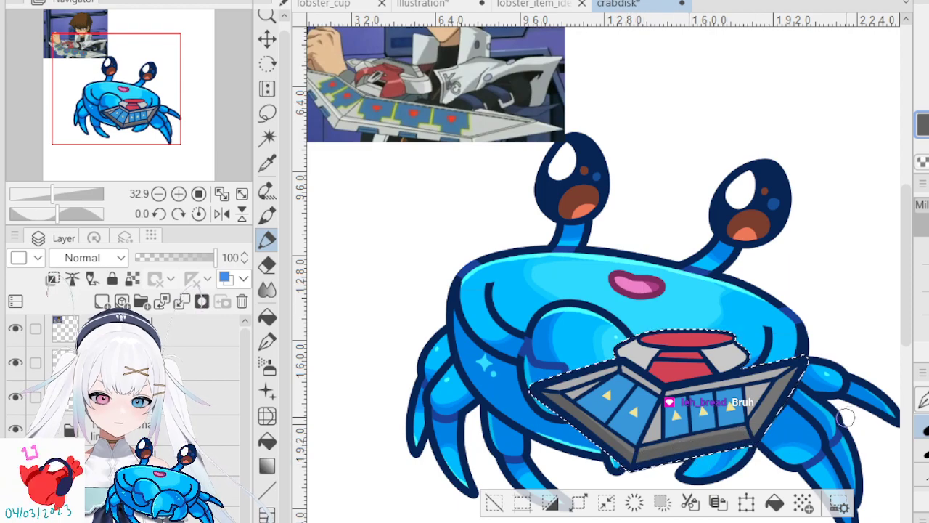
key(e)
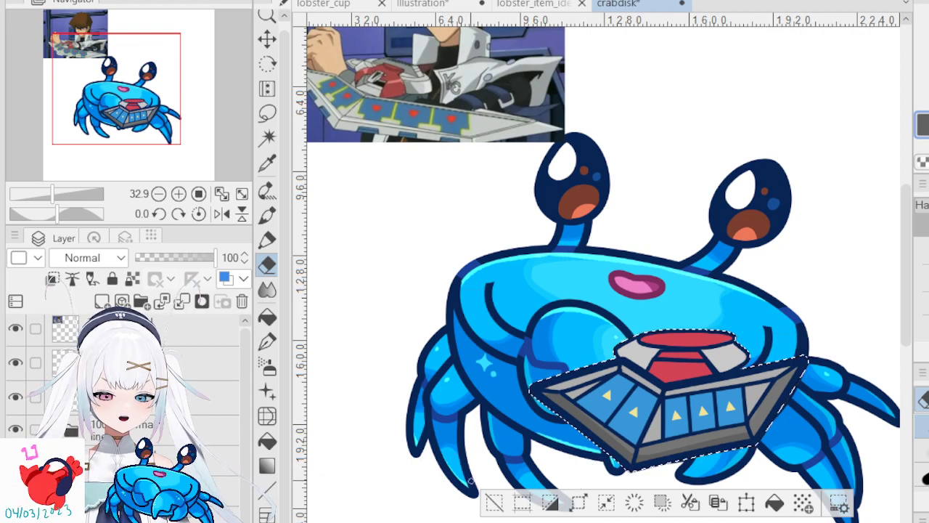
click(493, 501)
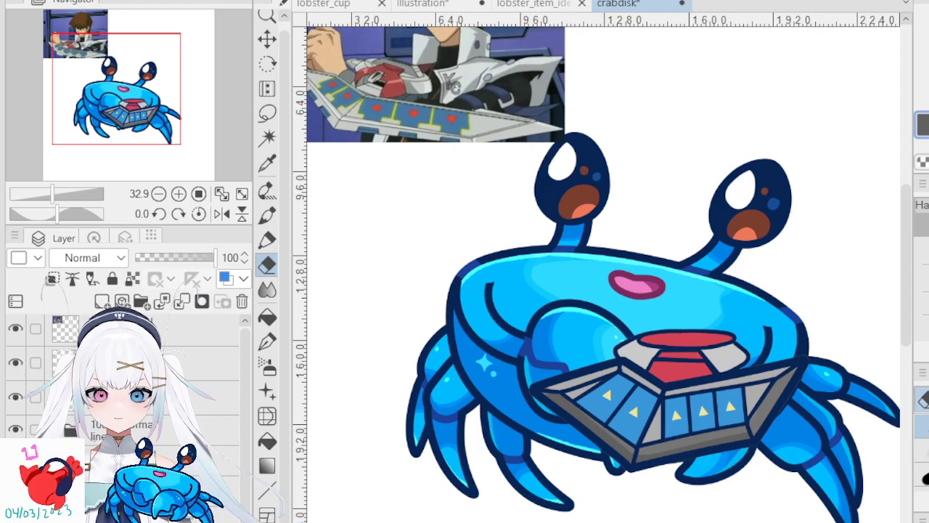
- Add a new layer at the line art folder for the recolored duel disk outlines
click(61, 460)
click(62, 431)
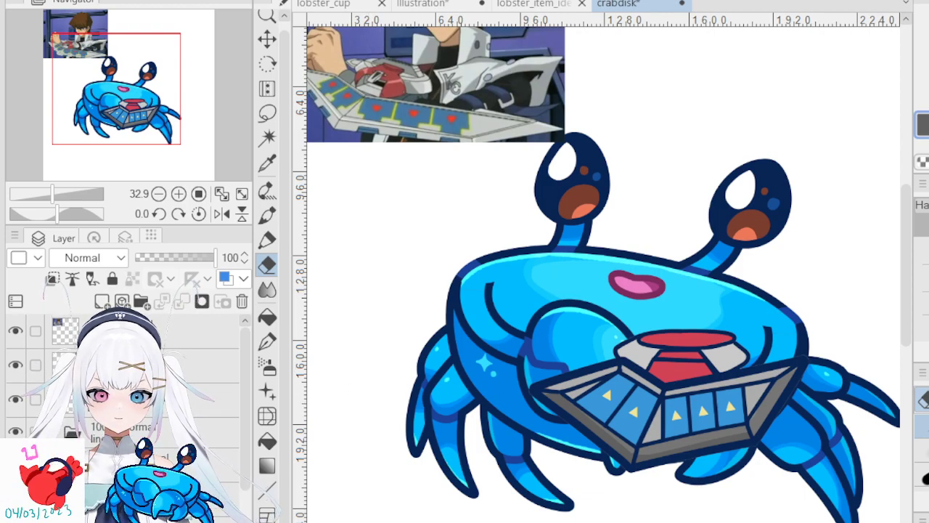
click(63, 431)
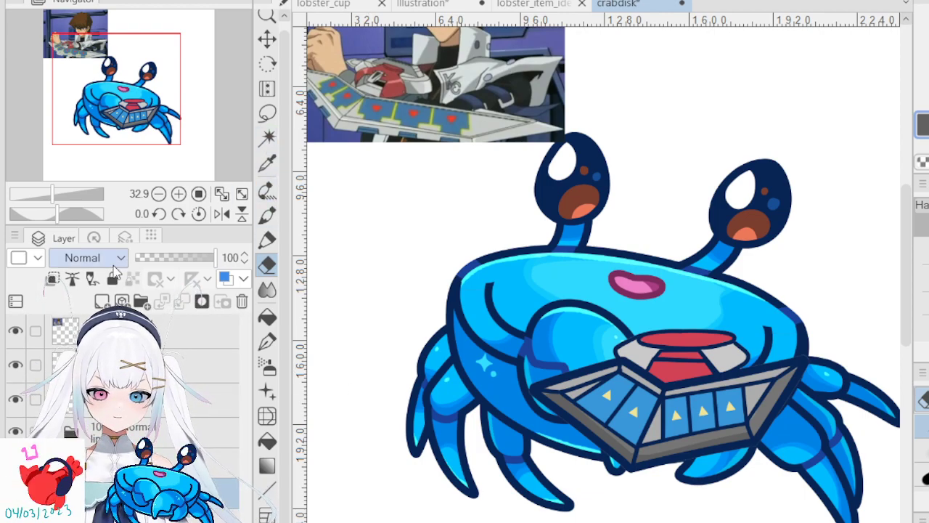
click(160, 432)
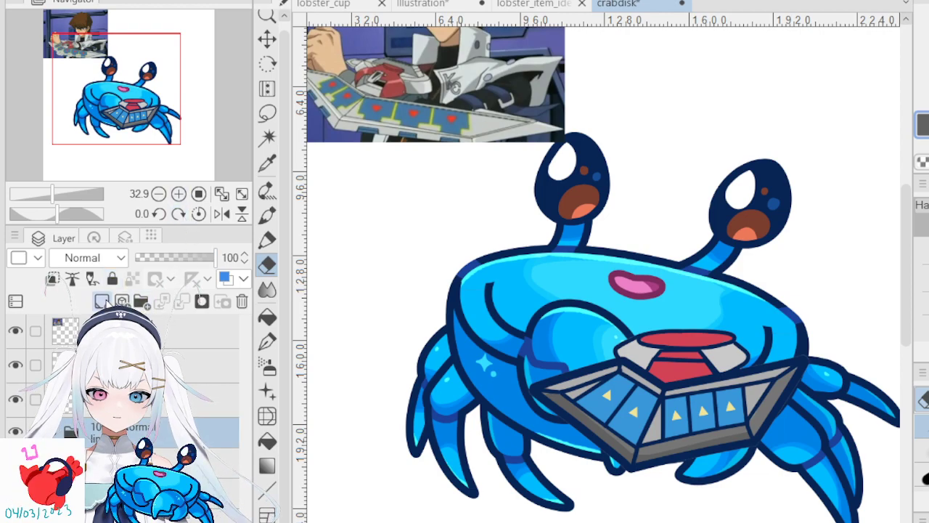
- Select all of the duel disk's line art with the Auto select tool, targeting its own layer
click(267, 137)
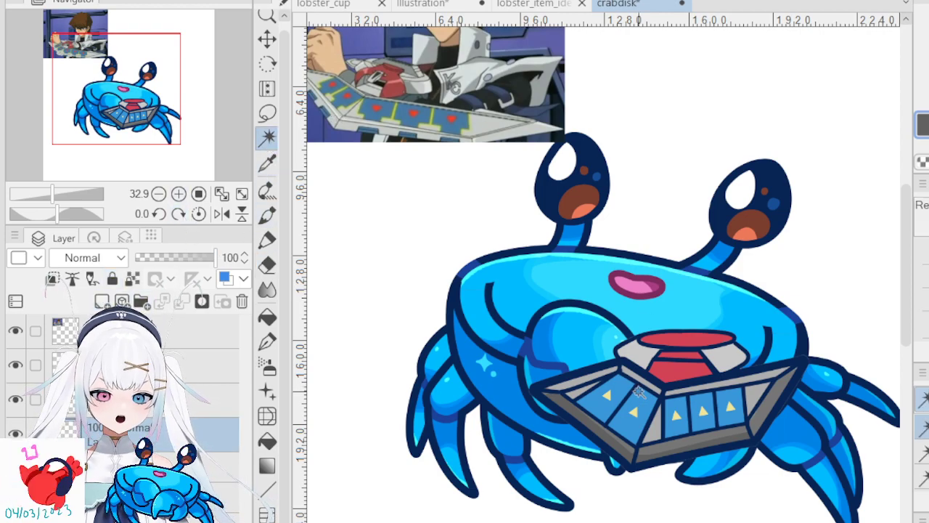
click(674, 404)
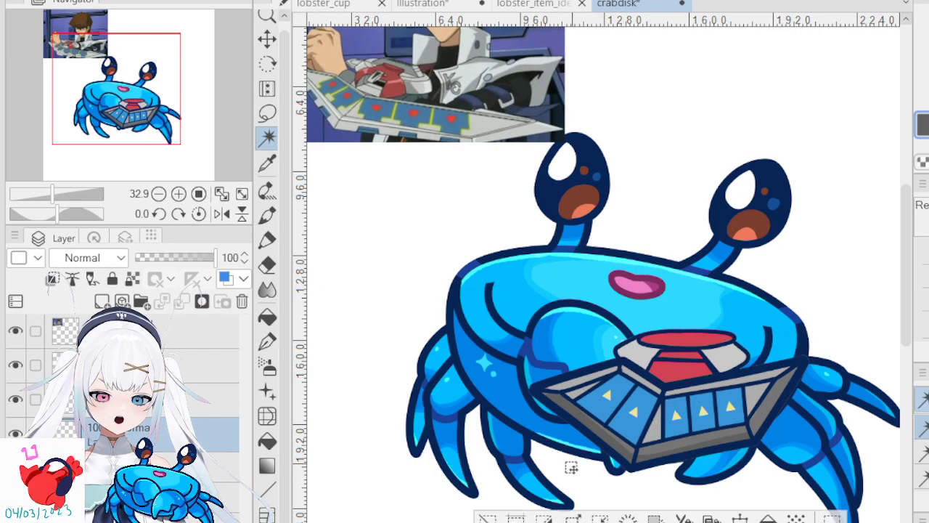
click(487, 519)
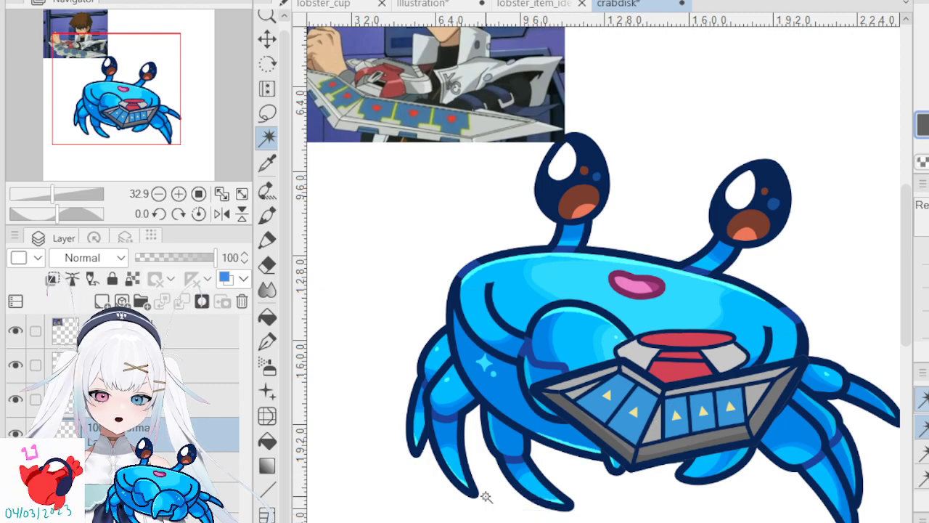
click(210, 467)
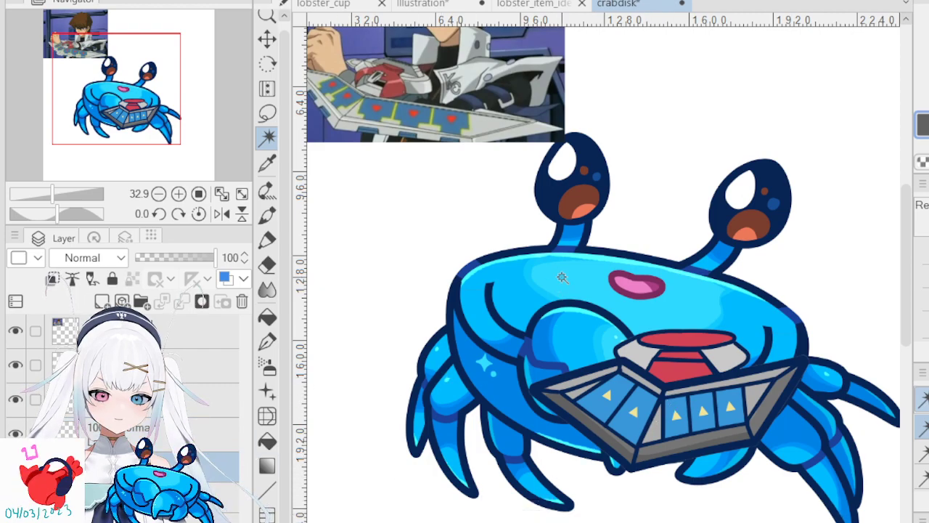
click(647, 372)
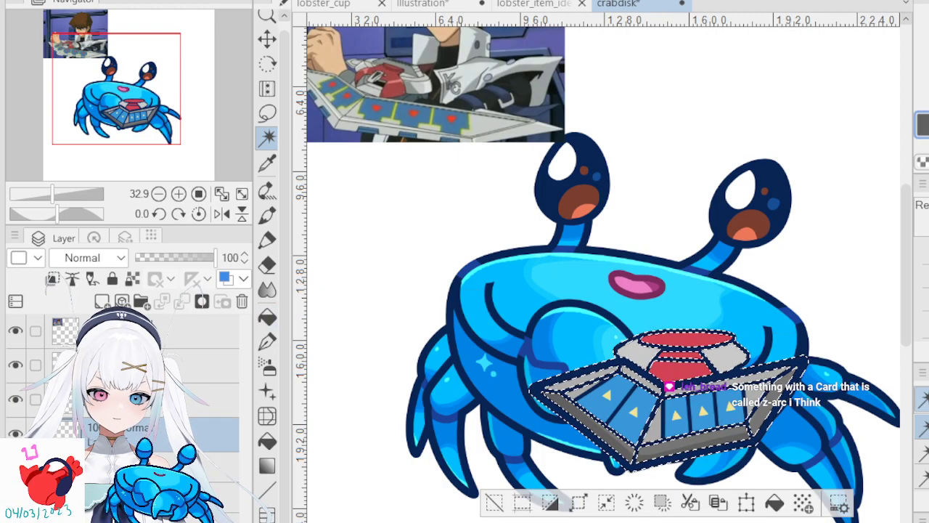
- Sample a dark red and recolor the outlines of the duel disk's red center pieces with it
click(267, 162)
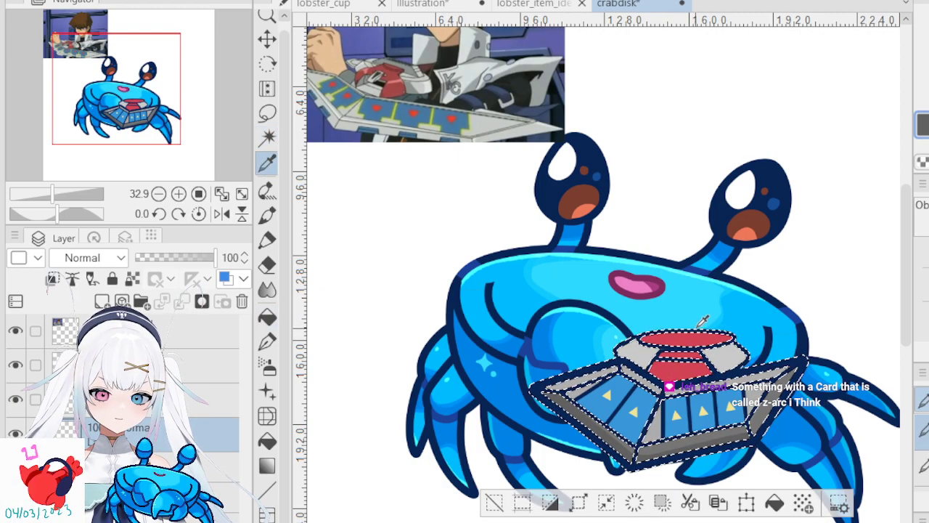
click(702, 335)
click(389, 83)
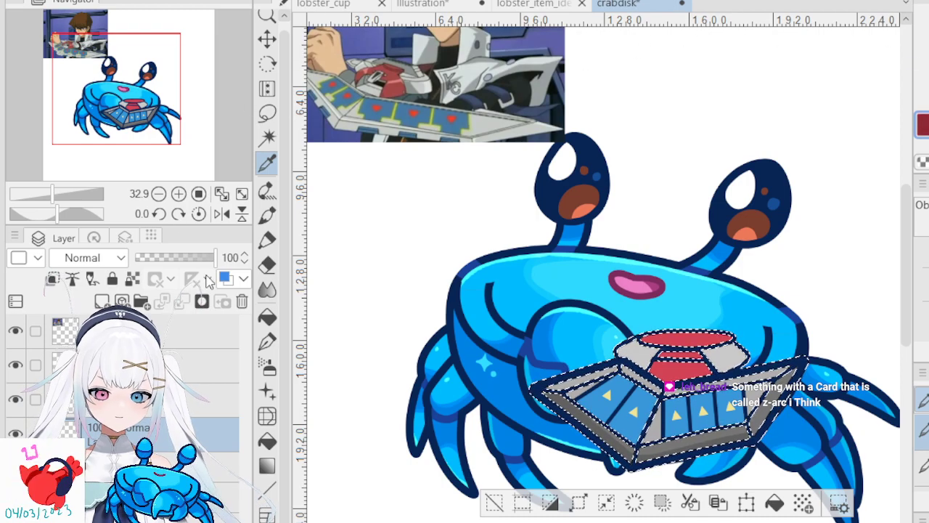
click(267, 238)
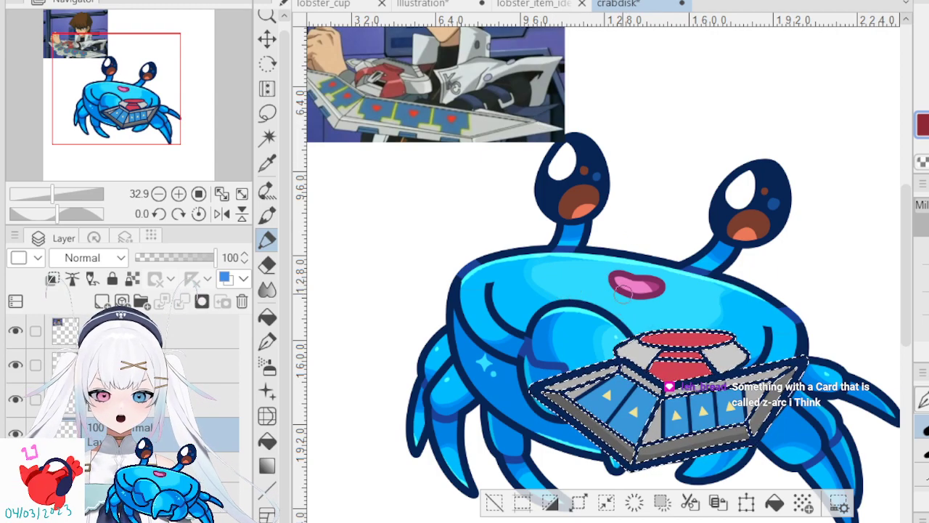
scroll(668, 337, up, 5)
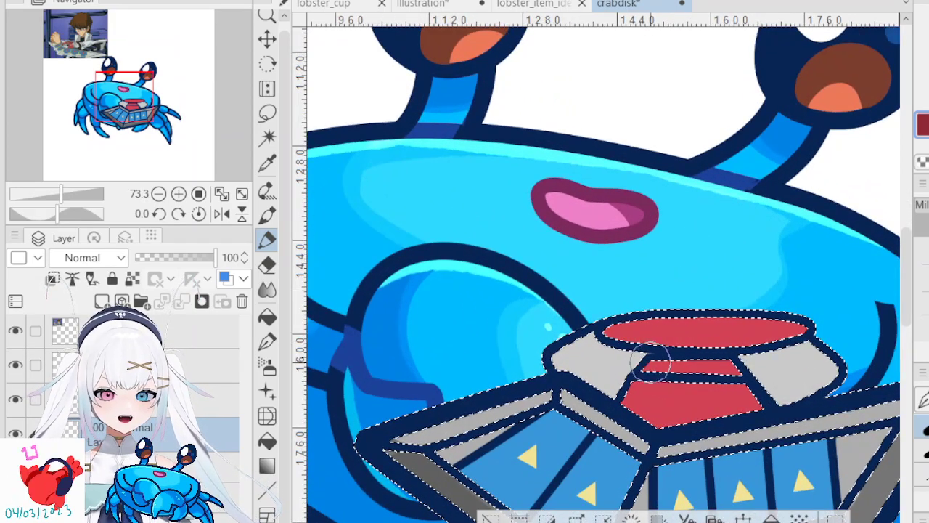
drag(633, 353, 654, 374)
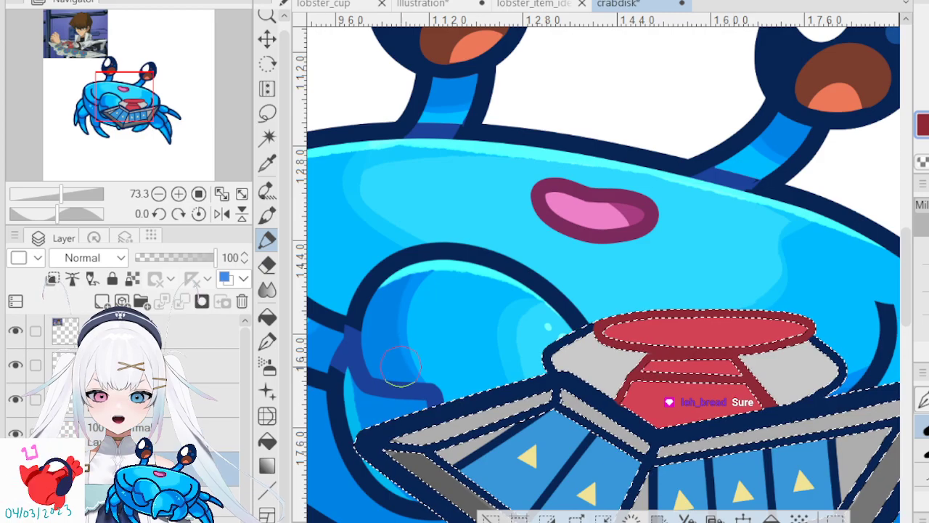
- Recolor the outlines of the light grey side pieces dark grey and erase the overspill onto the frame's navy line
key(i)
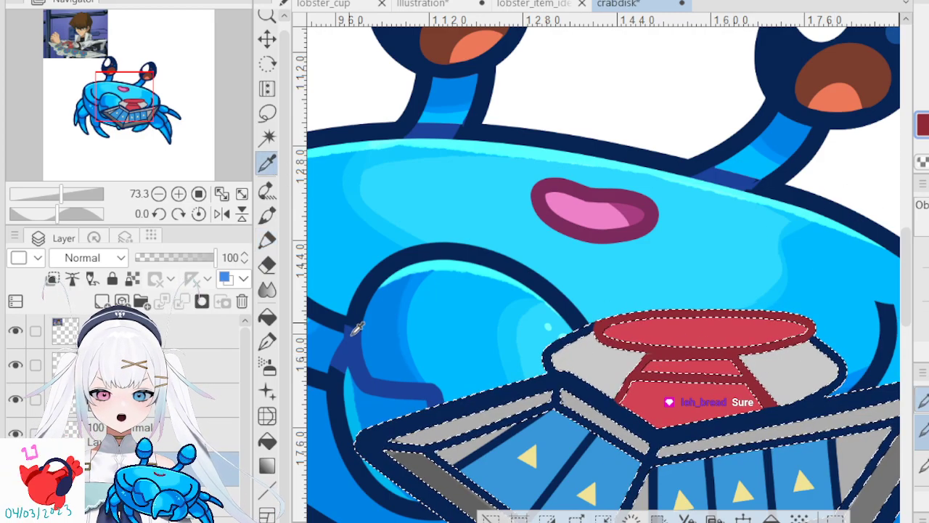
drag(629, 379, 670, 189)
click(880, 338)
click(623, 225)
scroll(604, 278, up, 2)
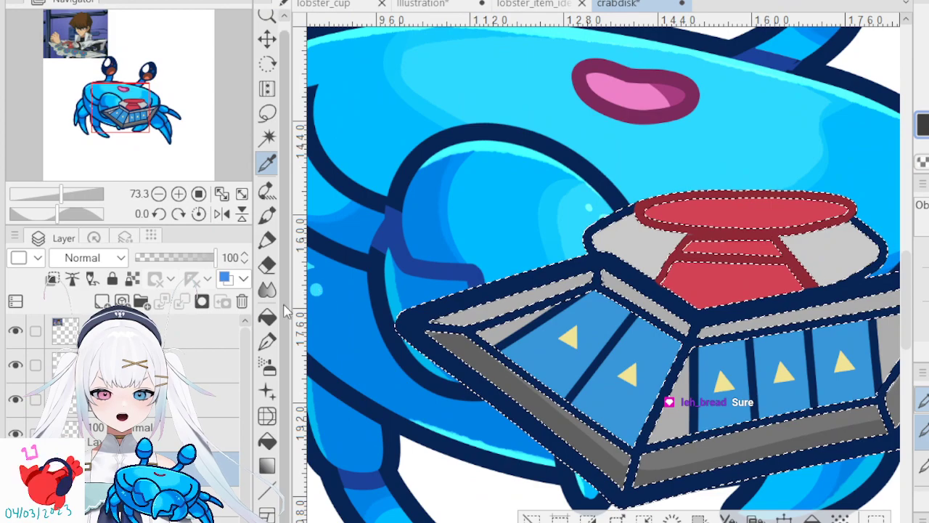
click(267, 243)
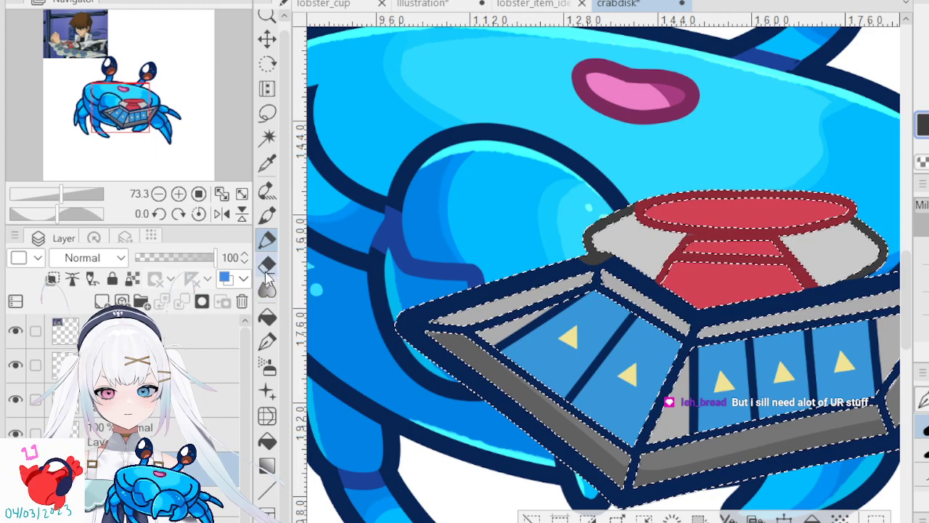
key(e)
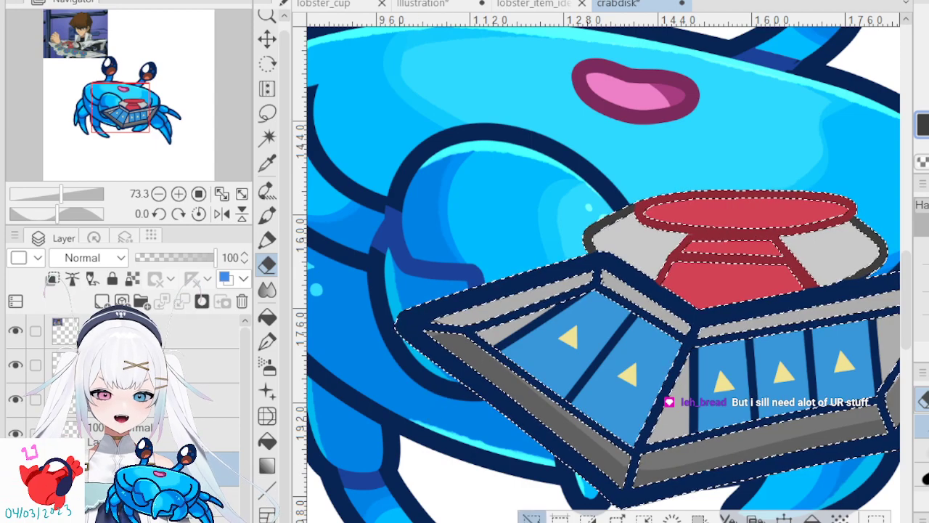
- Check the recolored outlines from afar without the selection, and restore the line art selection
key(ctrl+d)
scroll(556, 365, down, 5)
scroll(697, 328, up, 5)
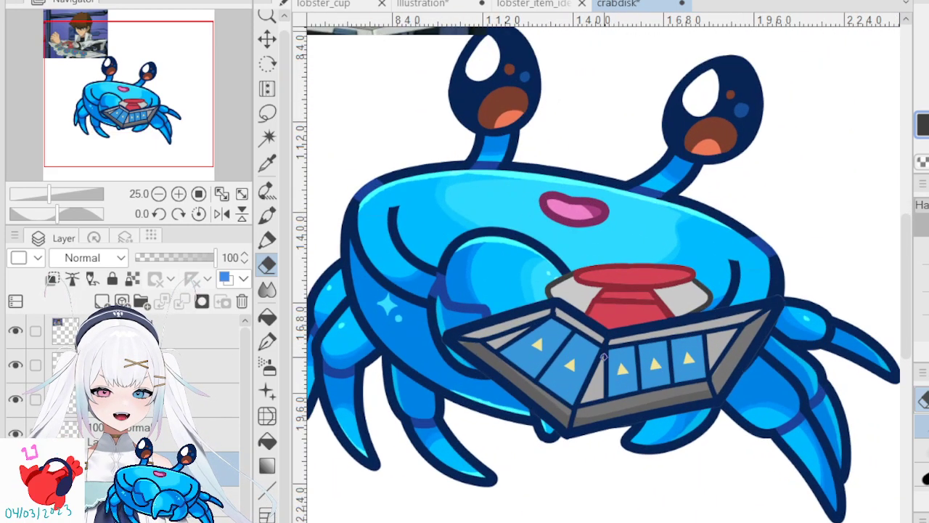
scroll(698, 328, down, 4)
scroll(698, 328, up, 3)
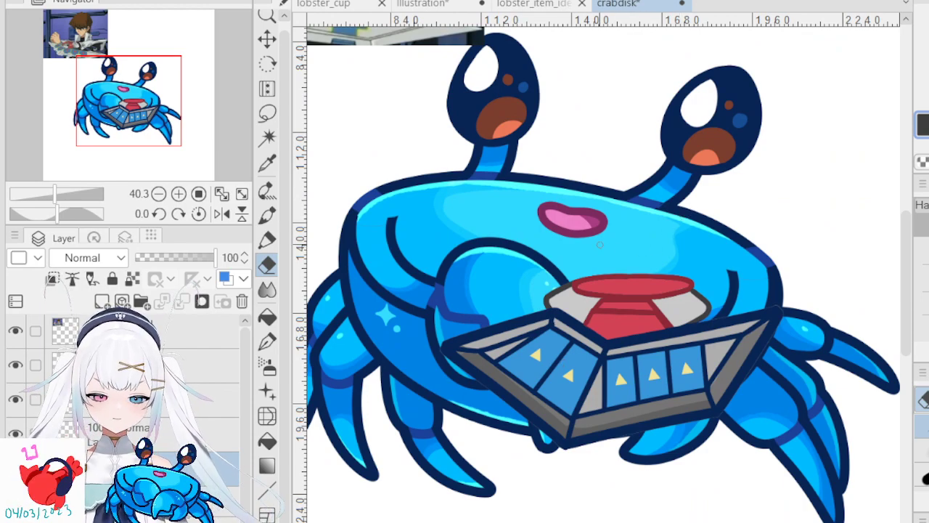
key(ctrl+z)
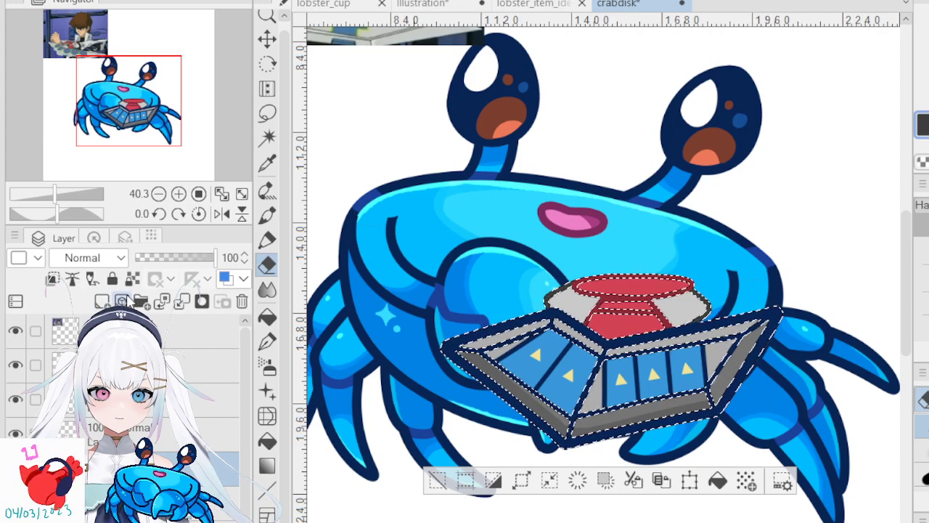
- Recolor the inner frame lines around the blue card slots and along the lower rim dark grey
click(267, 239)
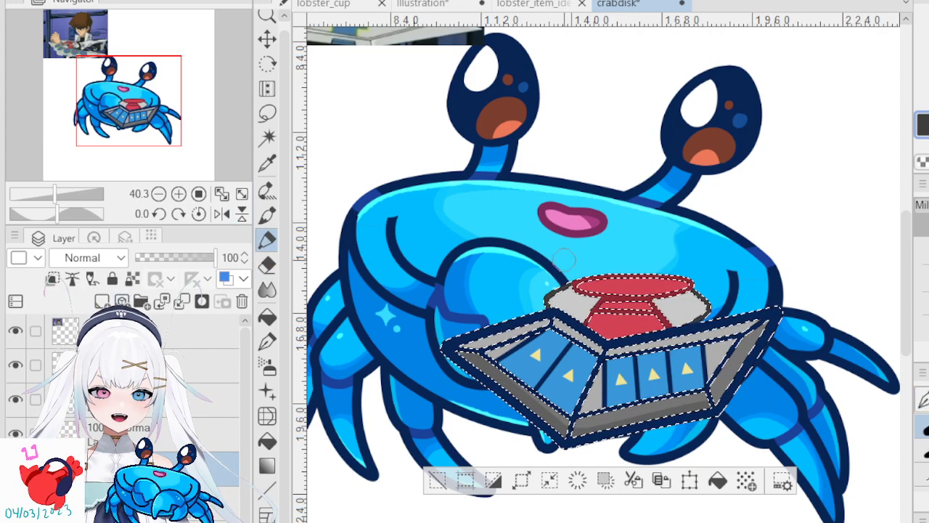
scroll(588, 385, up, 8)
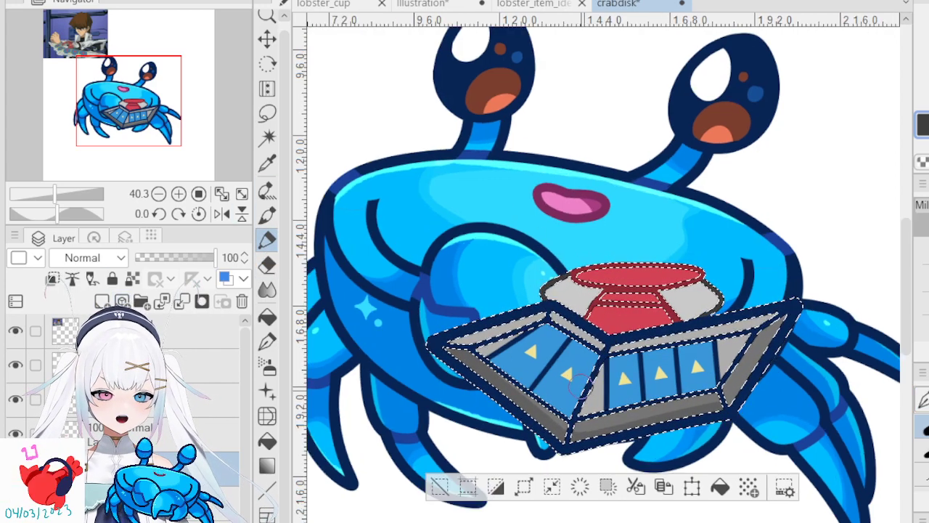
scroll(569, 389, down, 5)
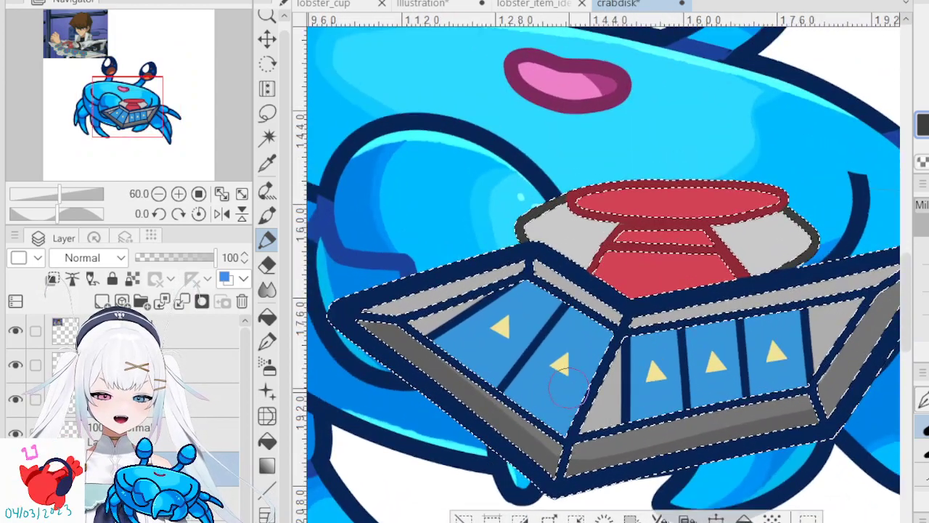
scroll(573, 388, up, 3)
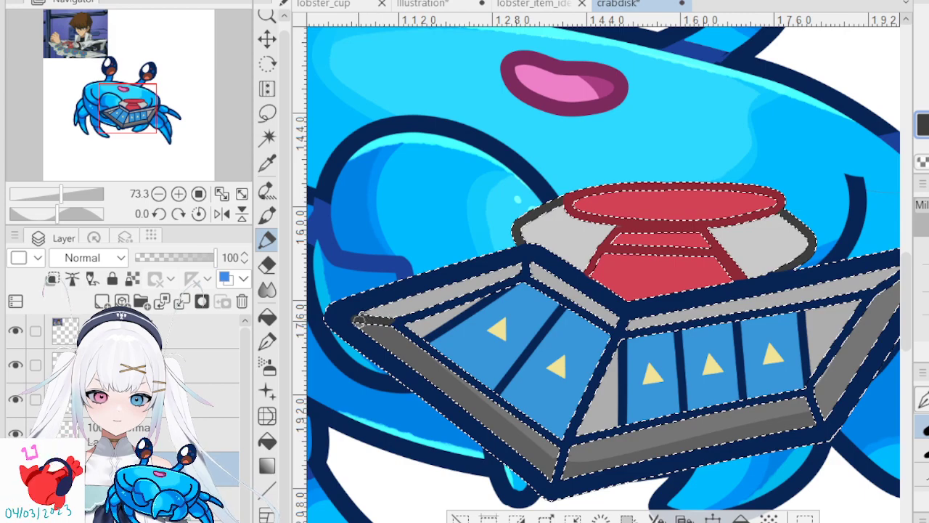
mouse_move(407, 313)
mouse_down()
mouse_move(493, 290)
mouse_move(522, 268)
mouse_up()
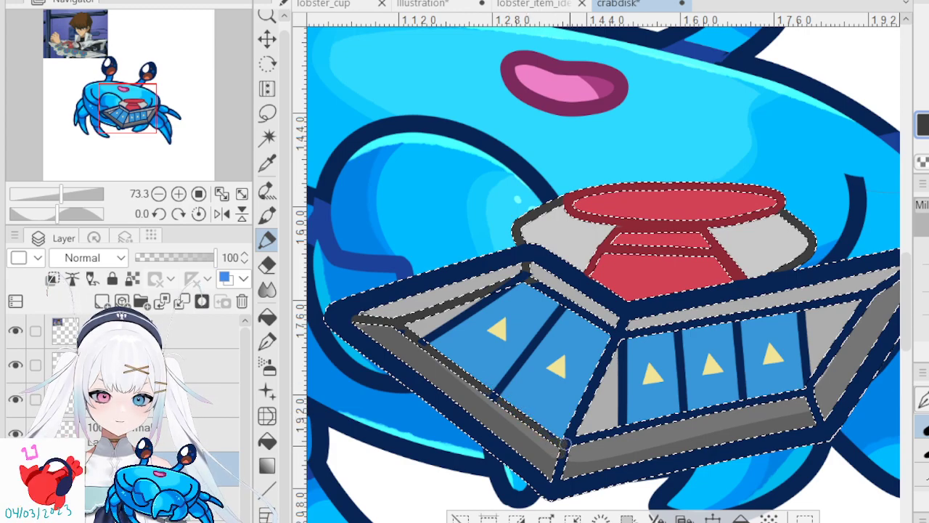
mouse_move(574, 436)
mouse_down()
mouse_move(623, 431)
mouse_move(574, 446)
mouse_move(815, 386)
mouse_move(795, 405)
mouse_move(819, 416)
mouse_up()
mouse_move(842, 340)
mouse_down()
mouse_move(824, 361)
mouse_move(845, 324)
mouse_up()
drag(749, 336, 694, 337)
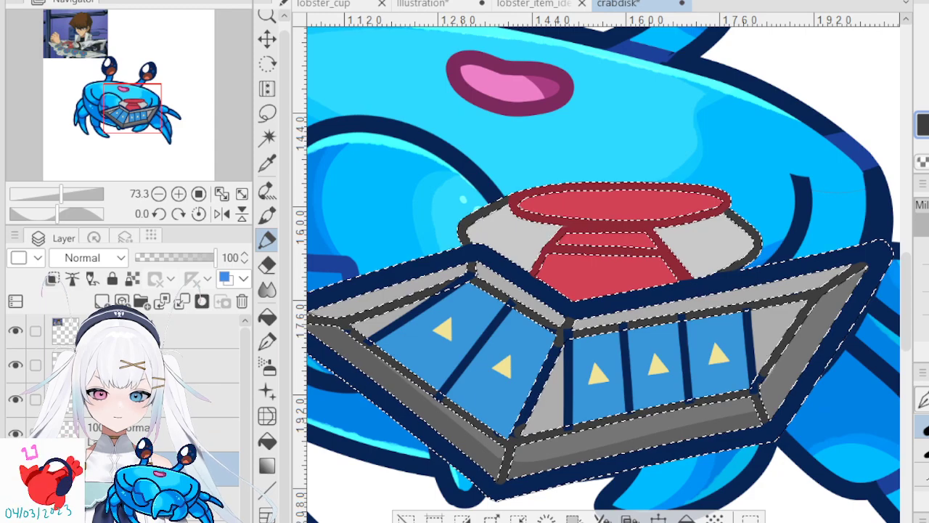
- Move the recolored outline layer up in the layer stack and clear the selection
drag(146, 382, 145, 350)
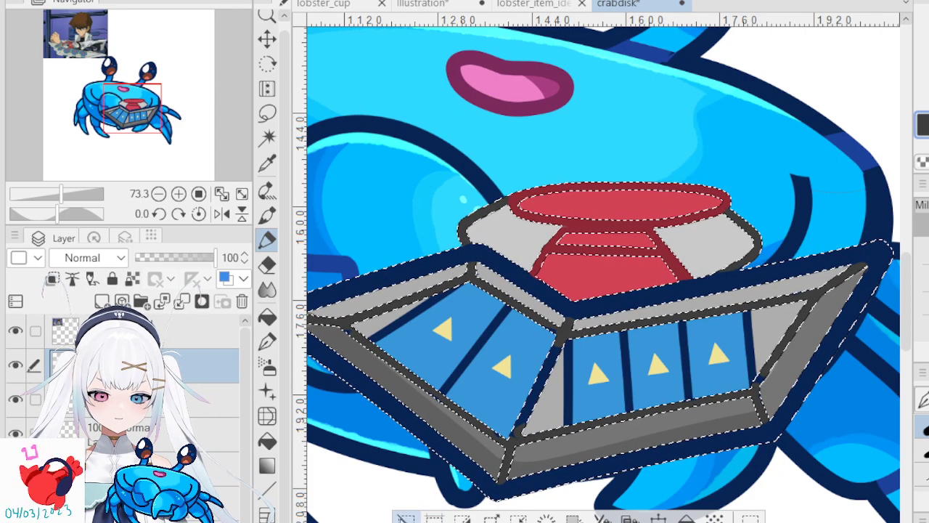
click(405, 517)
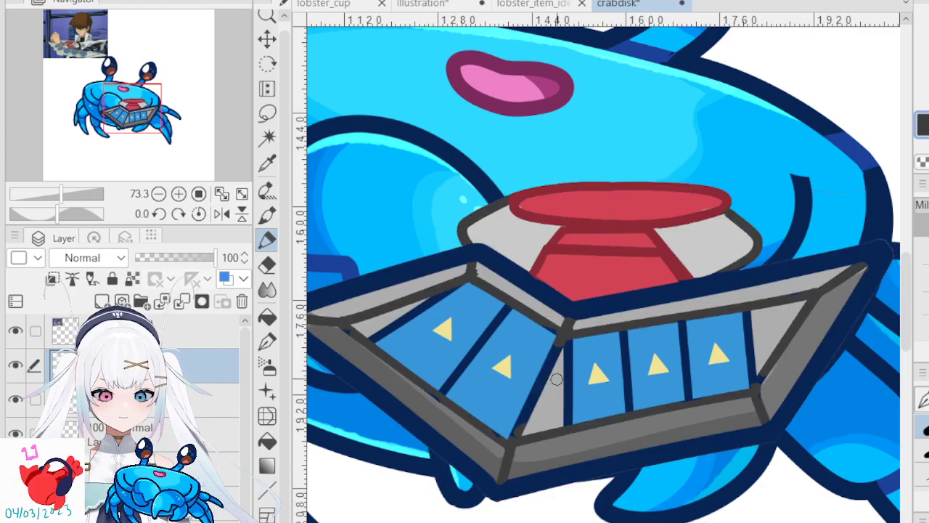
- Clean up the dark grey lines at the central frame corners, erasing overspill on the navy dividers and filling gaps
scroll(487, 478, up, 4)
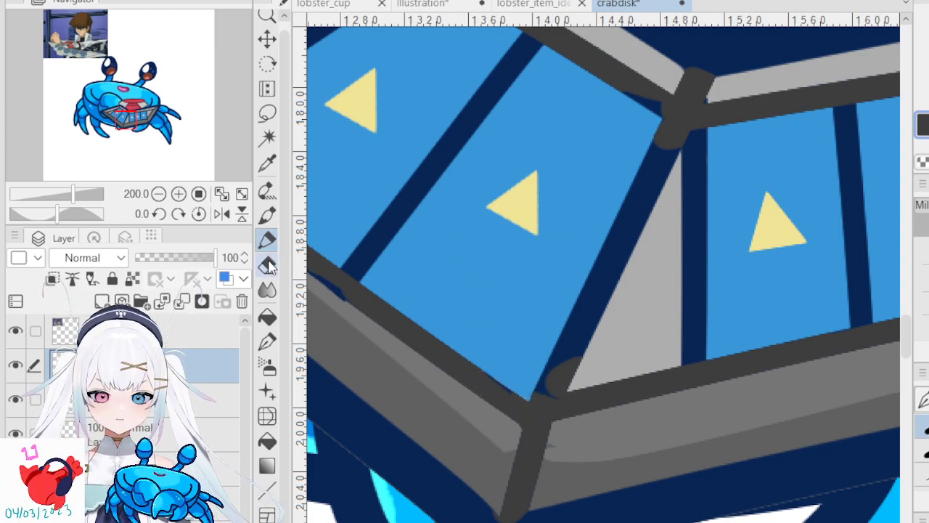
key(e)
mouse_move(574, 361)
mouse_down()
mouse_move(535, 381)
mouse_move(549, 389)
mouse_up()
drag(628, 278, 592, 377)
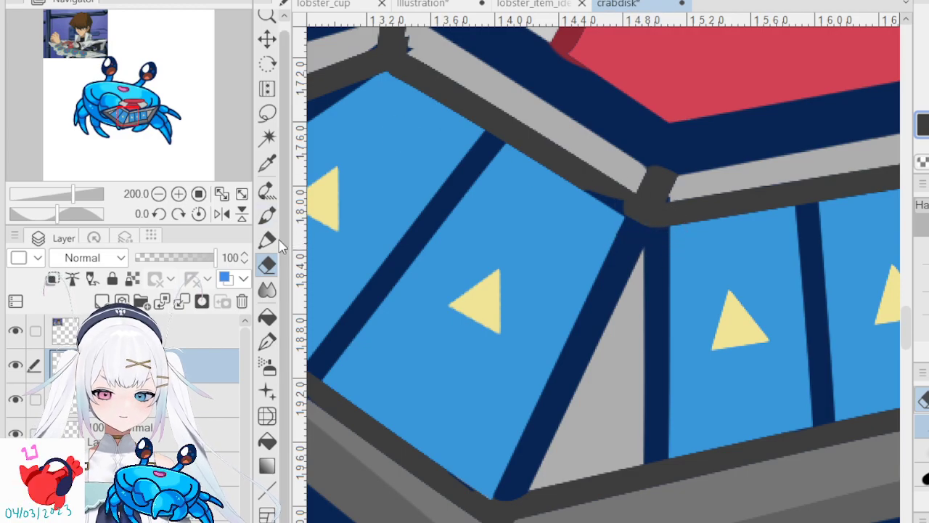
key(p)
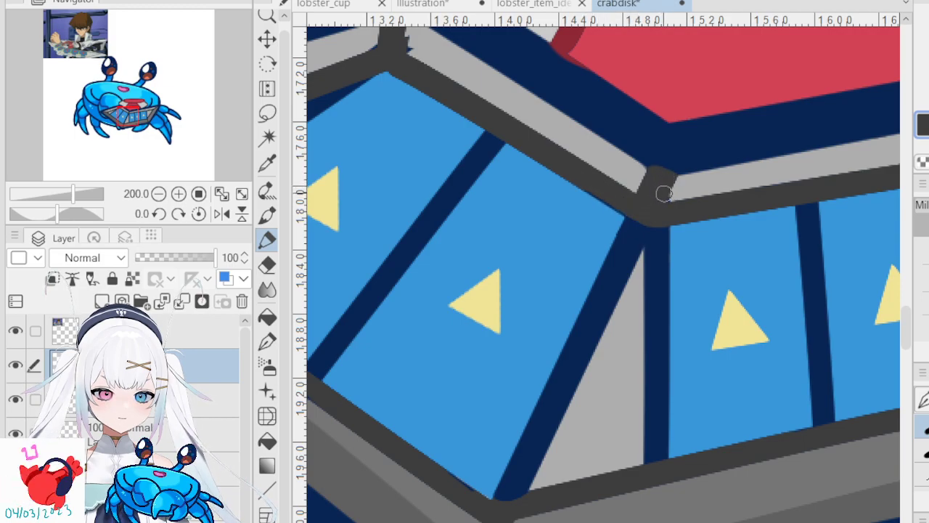
- Clean up the ragged dark grey line at the frame's upper corner above the leftmost card slot with the eraser
mouse_move(544, 141)
mouse_down()
mouse_move(540, 202)
mouse_move(646, 216)
mouse_move(763, 216)
mouse_up()
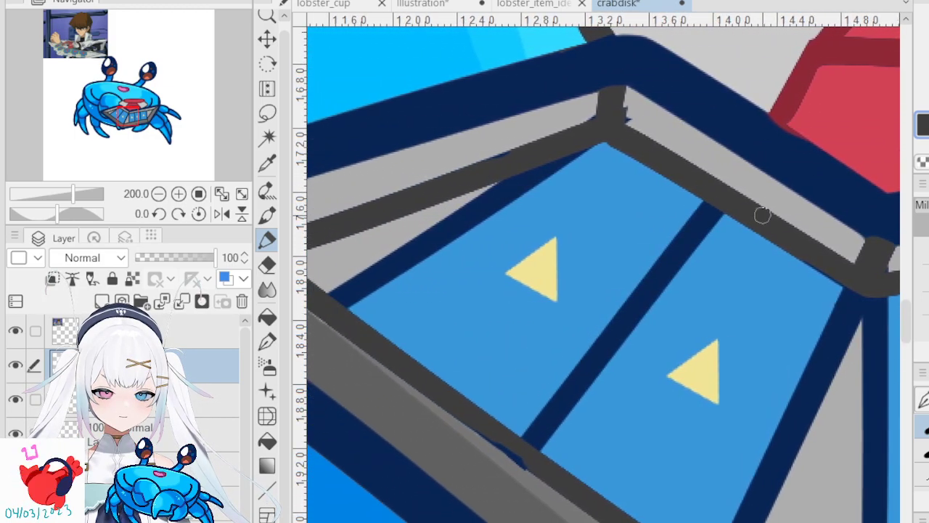
click(267, 265)
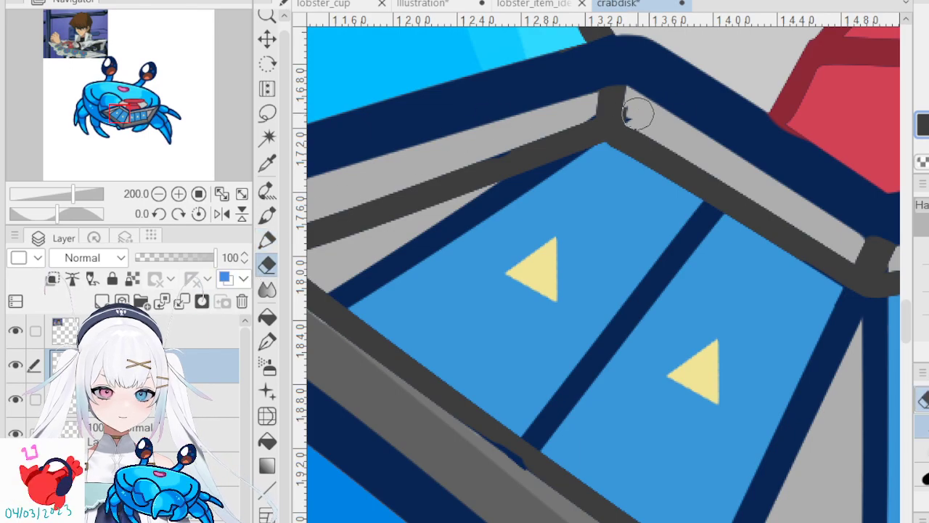
key(bracketright)
key(bracketright)
key(bracketright)
key(bracketright)
key(bracketright)
key(bracketright)
key(bracketright)
key(bracketleft)
key(bracketleft)
key(bracketleft)
key(bracketleft)
key(bracketleft)
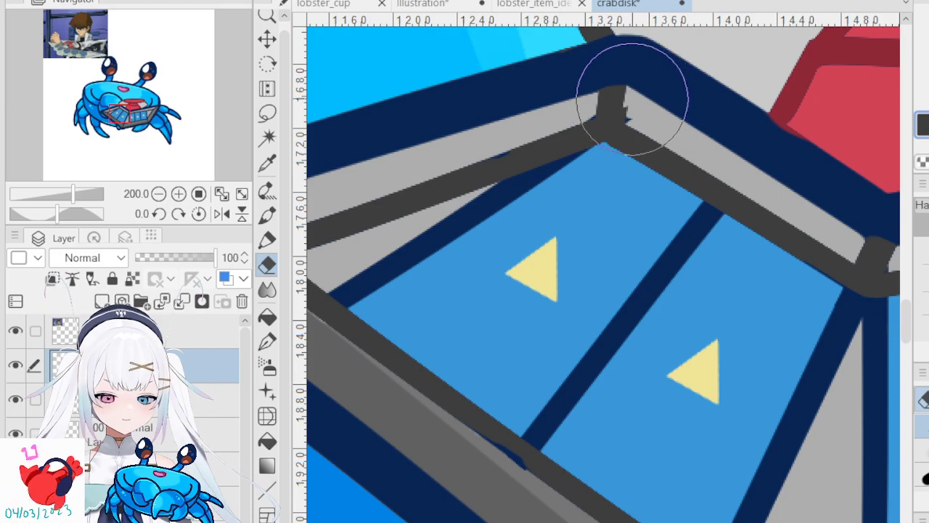
drag(629, 105, 644, 102)
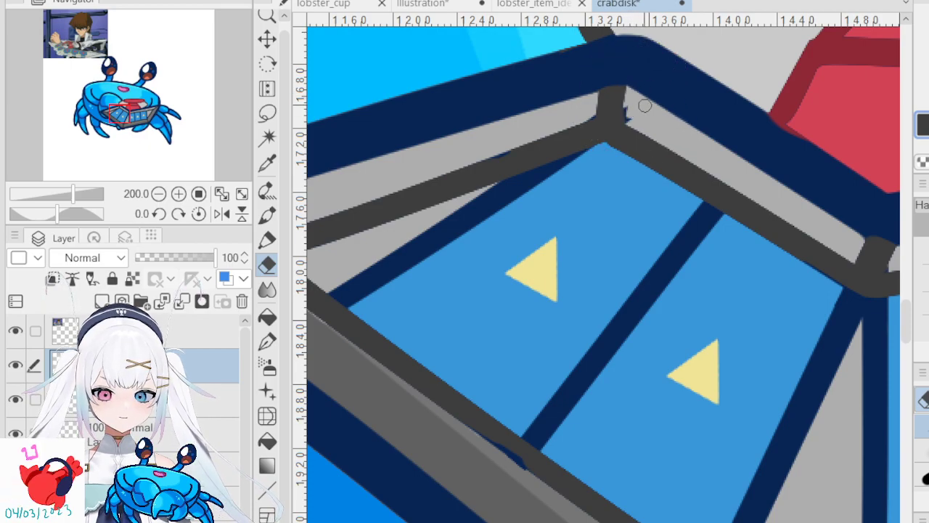
- Paint dark grey over the navy gaps along the frame line below the two left card slots and at its far corner
scroll(615, 175, down, 2)
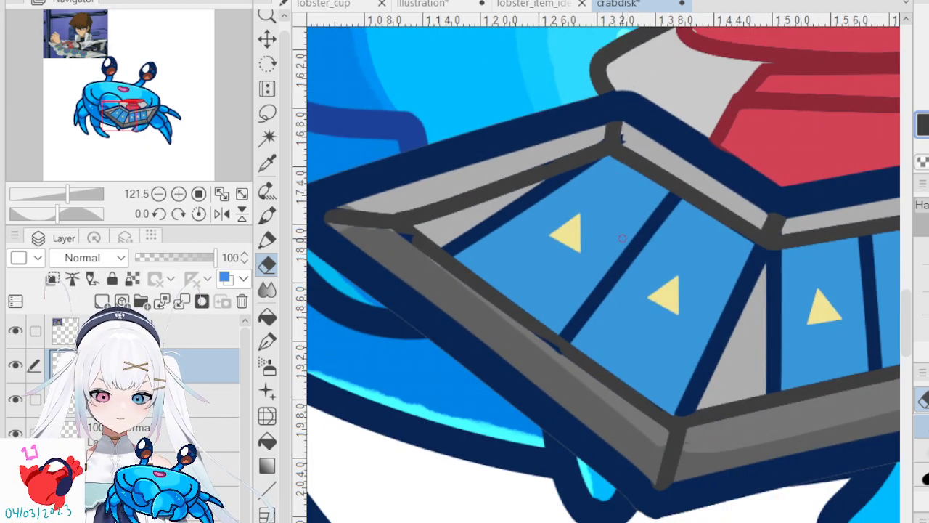
scroll(627, 238, up, 2)
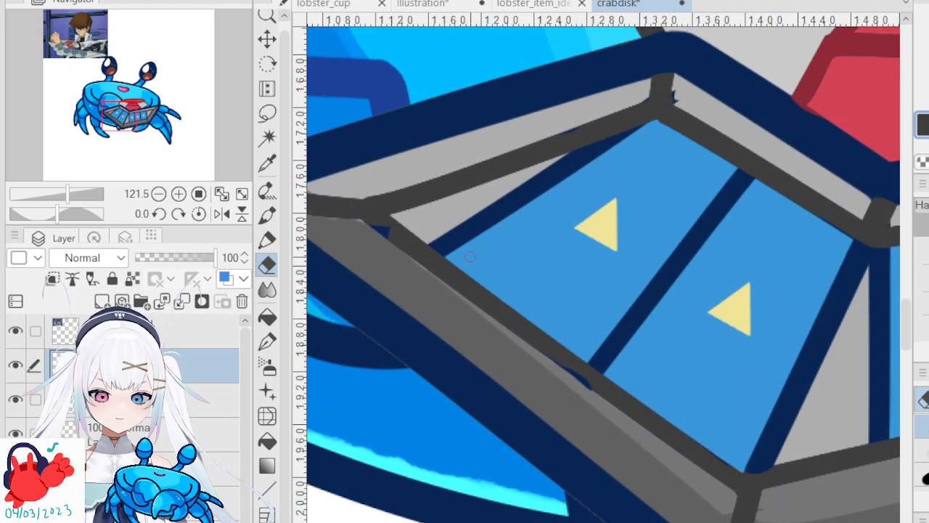
click(266, 240)
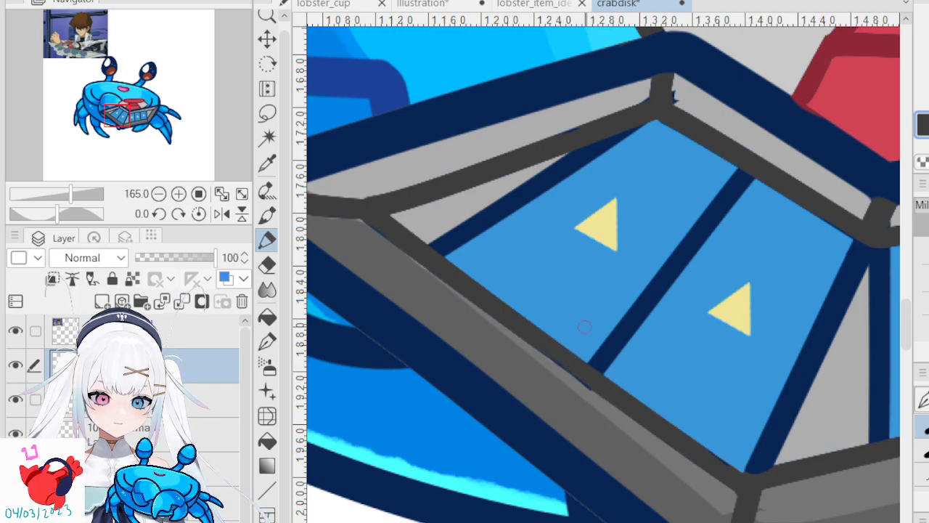
scroll(584, 327, down, 4)
scroll(833, 339, up, 2)
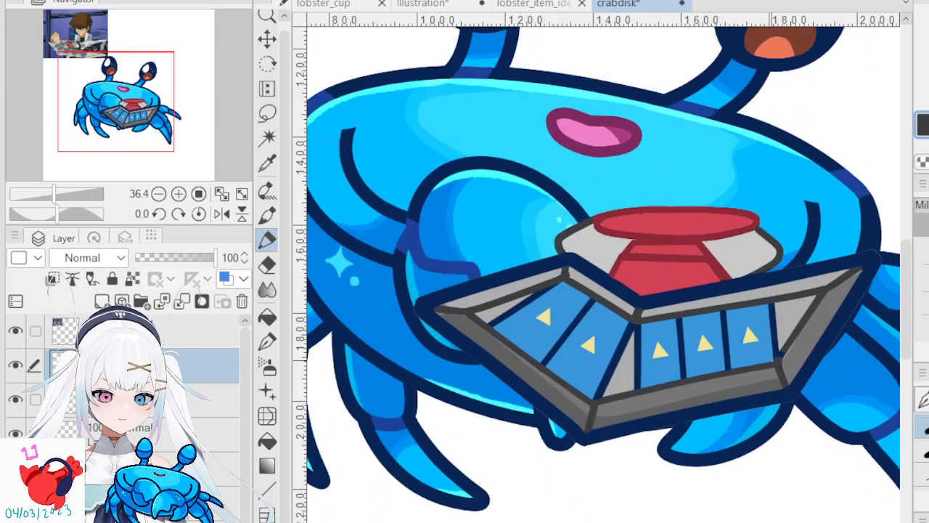
- Fill the pale gap along the slanted inner frame line beside the rightmost card slot with dark grey and tidy its lower corner
scroll(833, 339, up, 4)
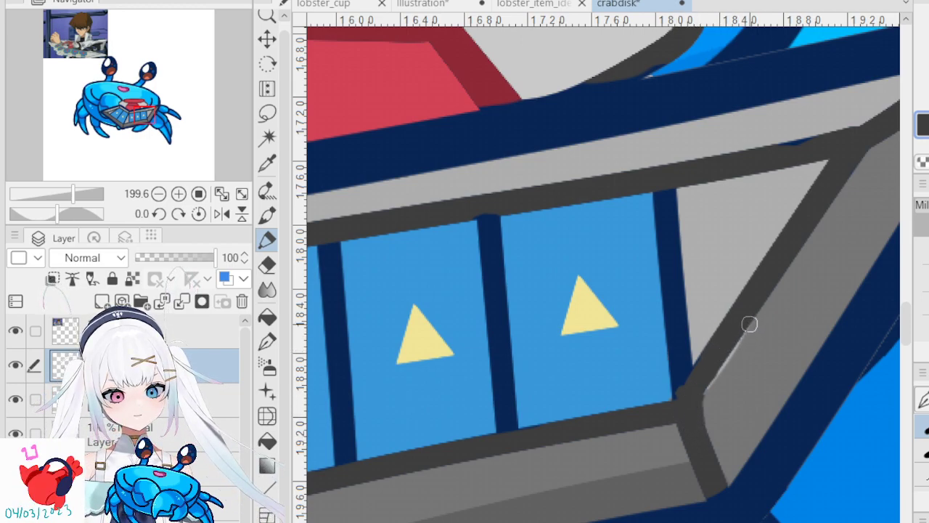
drag(750, 318, 718, 363)
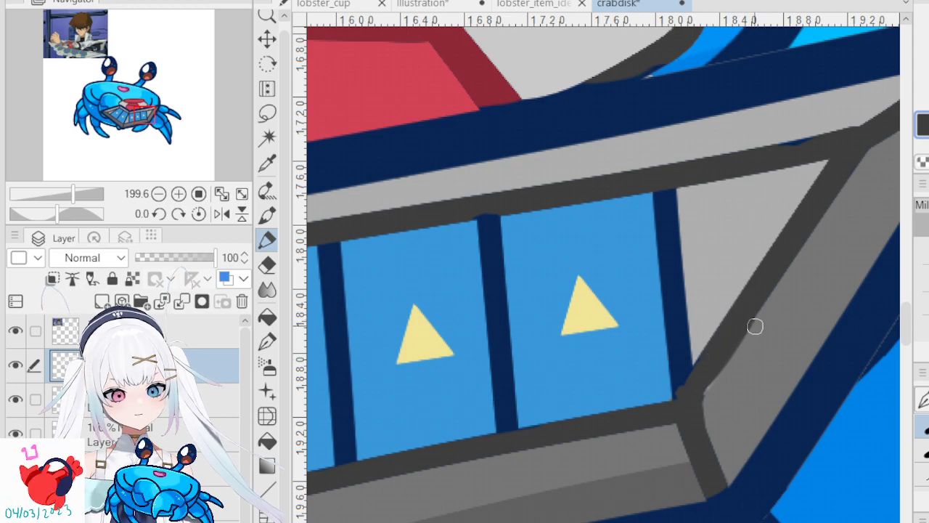
drag(748, 317, 695, 375)
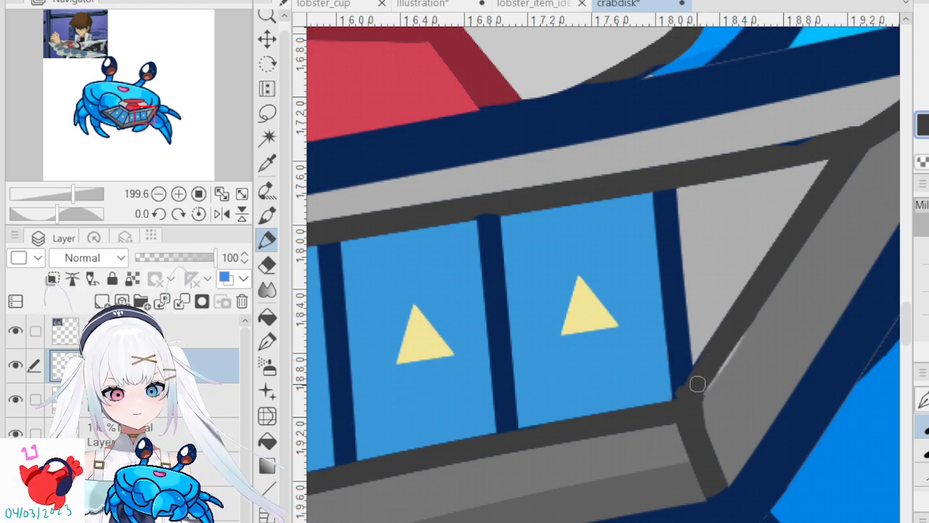
click(267, 265)
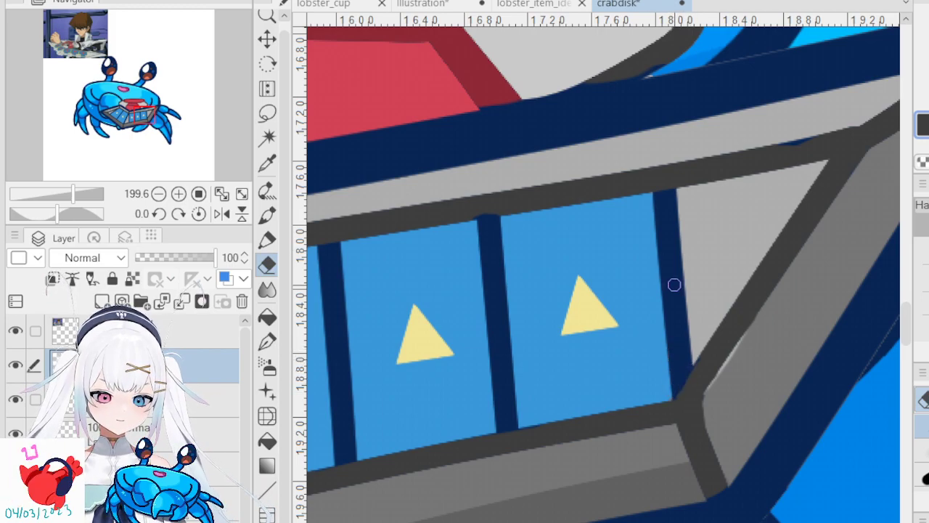
- Examine the whole crab and its duel disk from afar, comparing them with the anime reference picture
scroll(675, 281, down, 4)
scroll(695, 290, down, 8)
scroll(680, 153, up, 3)
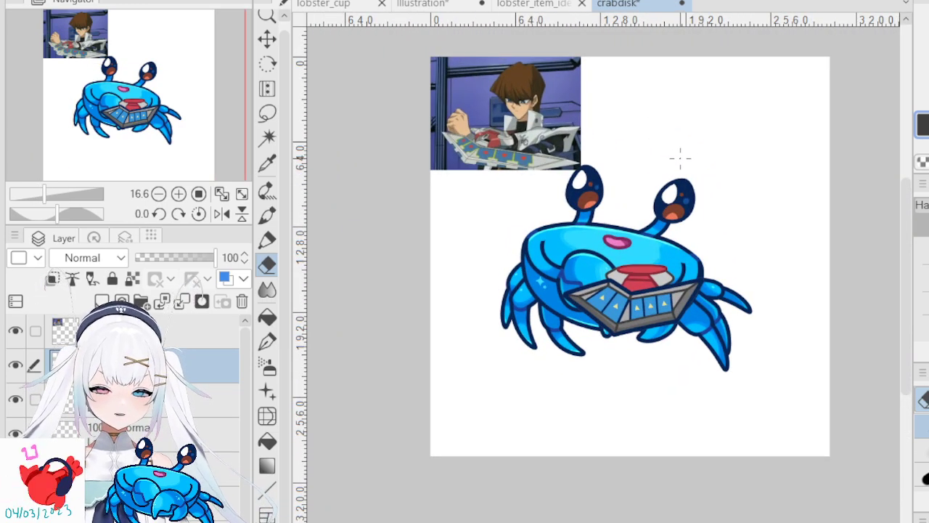
scroll(680, 157, up, 1)
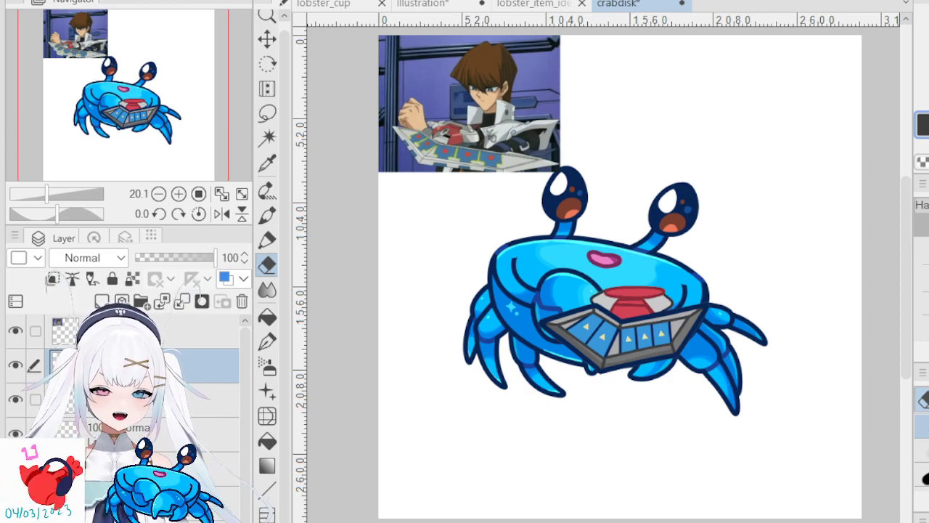
scroll(586, 284, up, 4)
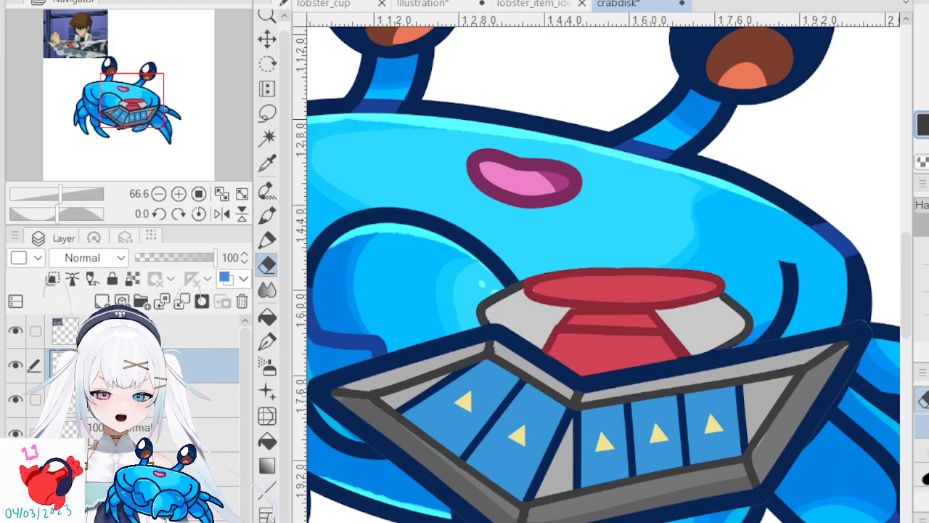
scroll(471, 313, down, 5)
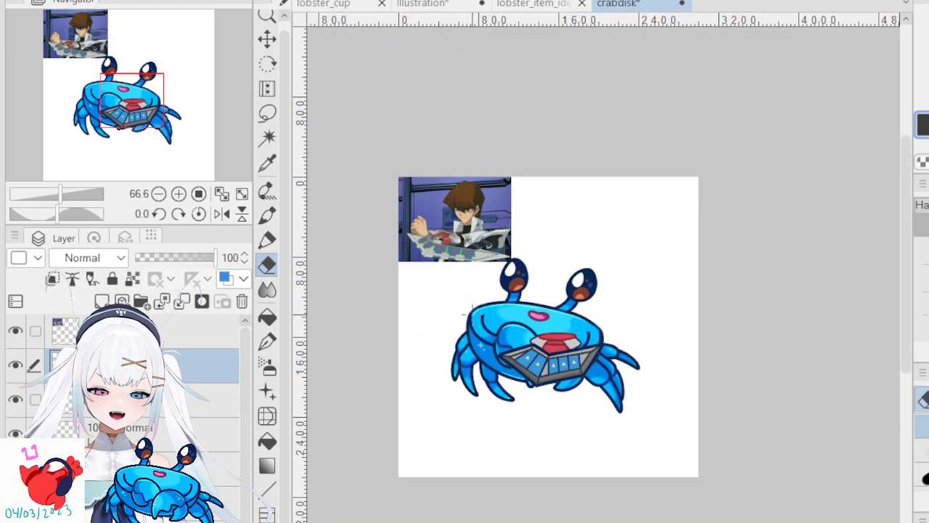
scroll(464, 314, up, 5)
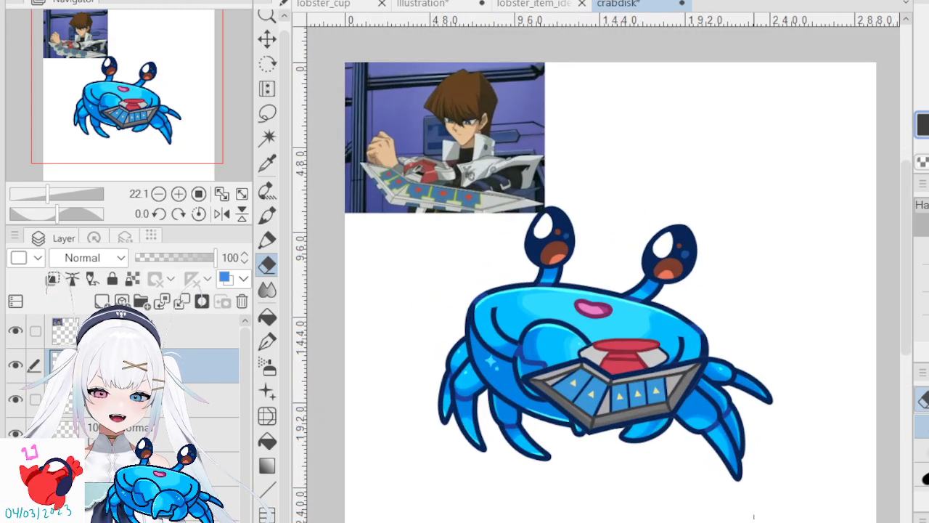
scroll(604, 291, left, 3)
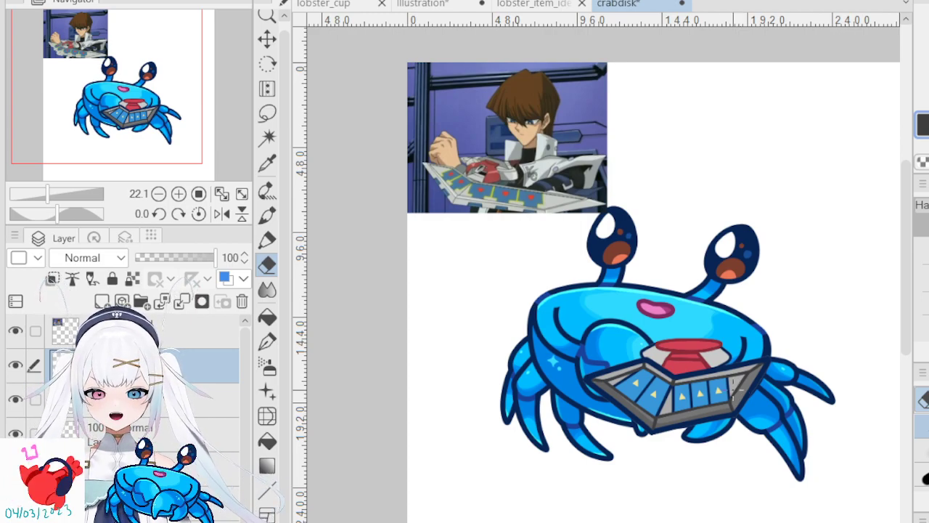
scroll(146, 377, down, 1)
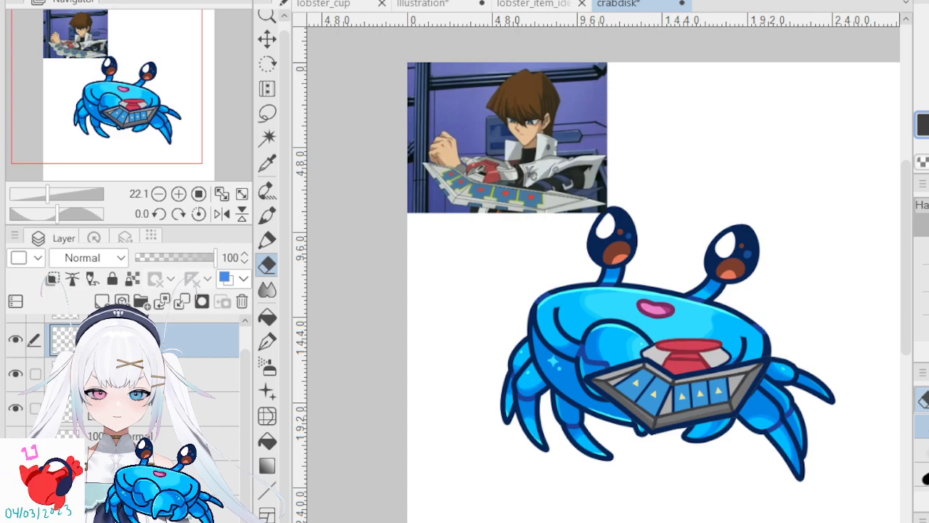
- Select the duel disk's silhouette by auto-selecting the area outside it on its layer and inverting the selection
click(156, 511)
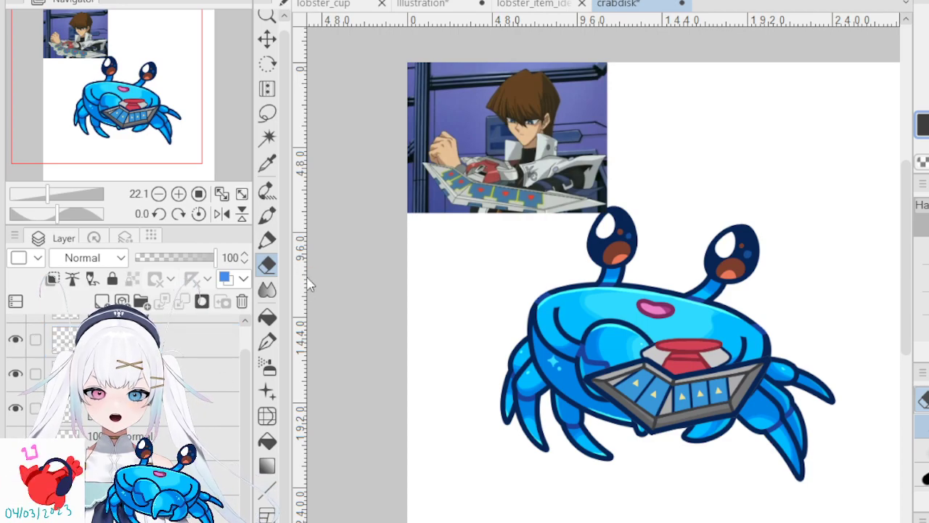
click(267, 138)
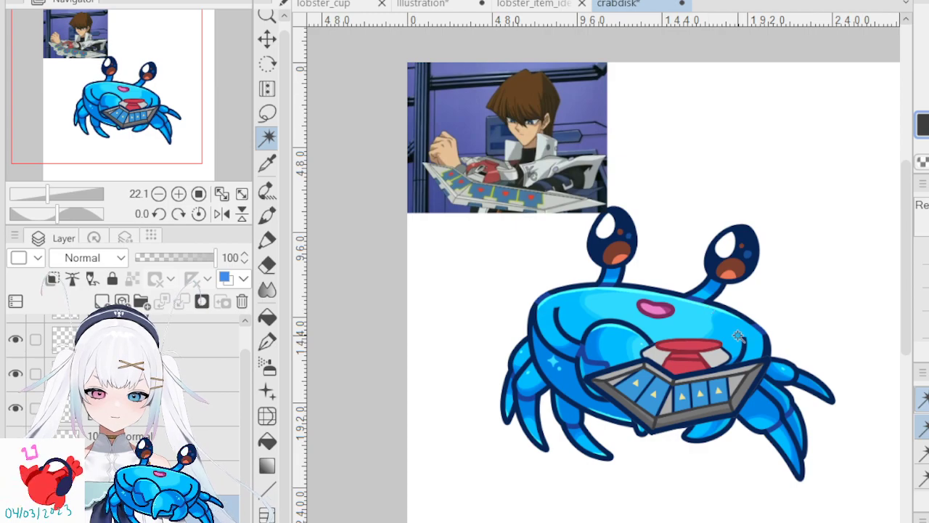
click(730, 363)
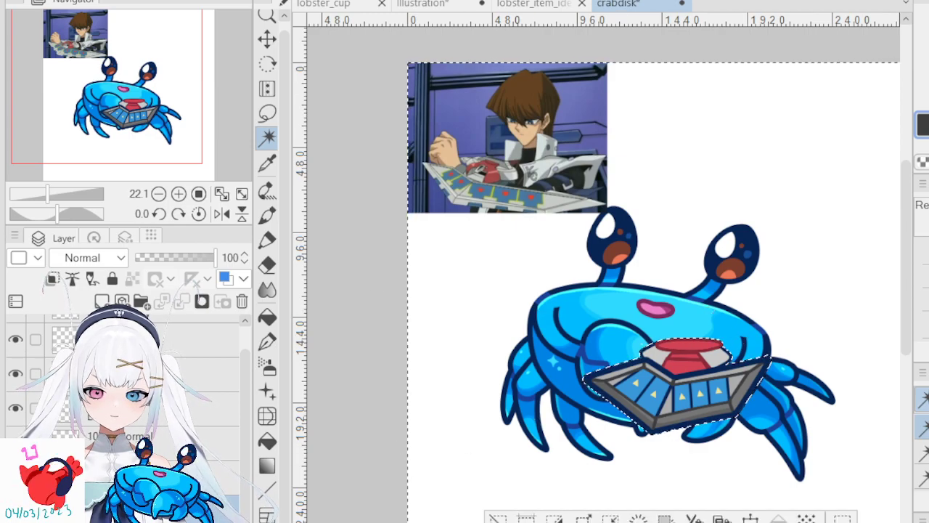
key(ctrl+shift+i)
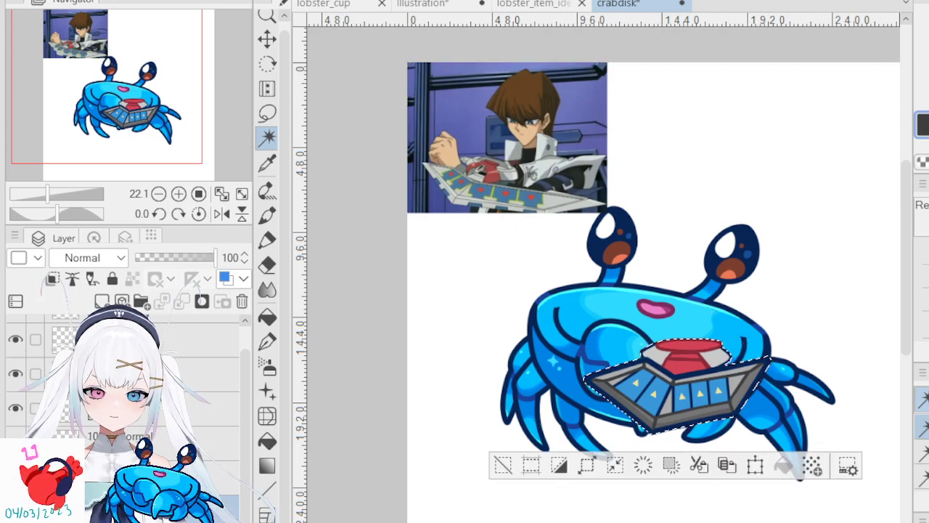
- Shade the lower part of the red center piece with the dark red sampled from its outline
scroll(145, 407, down, 2)
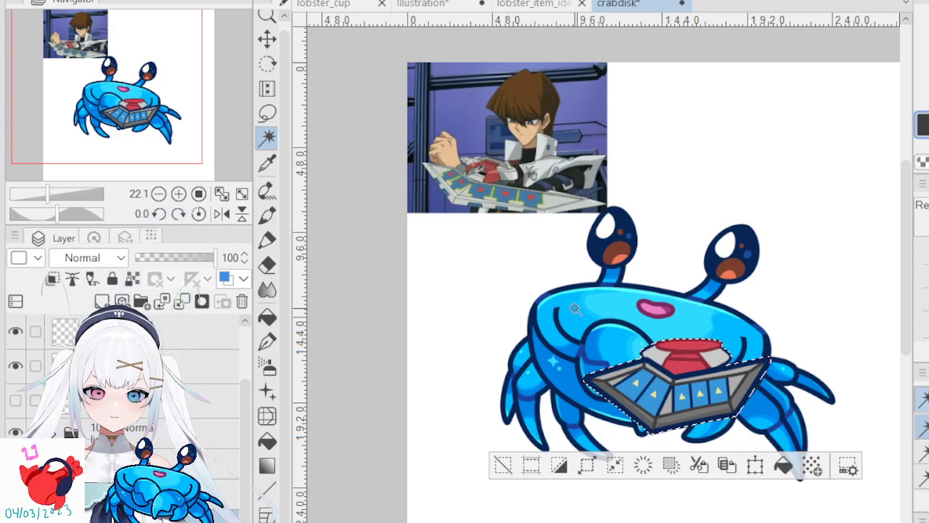
scroll(677, 318, up, 4)
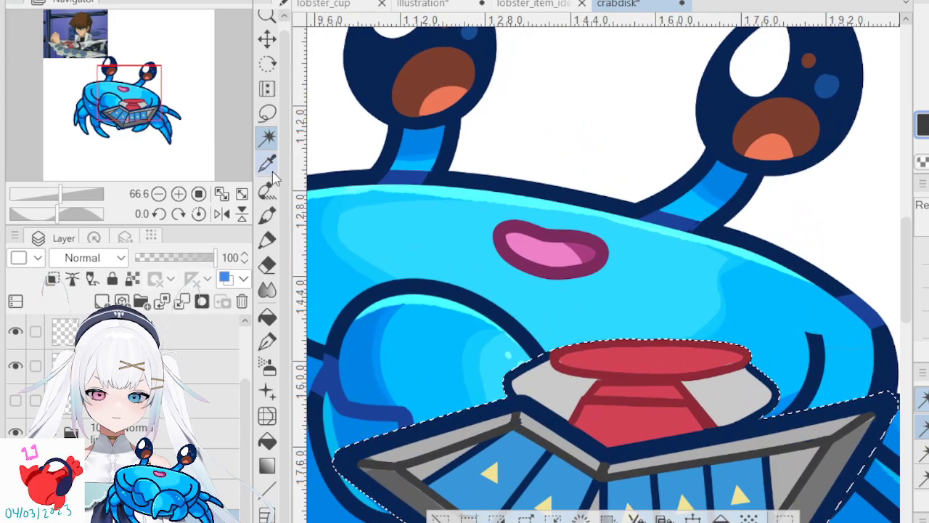
click(267, 163)
click(660, 353)
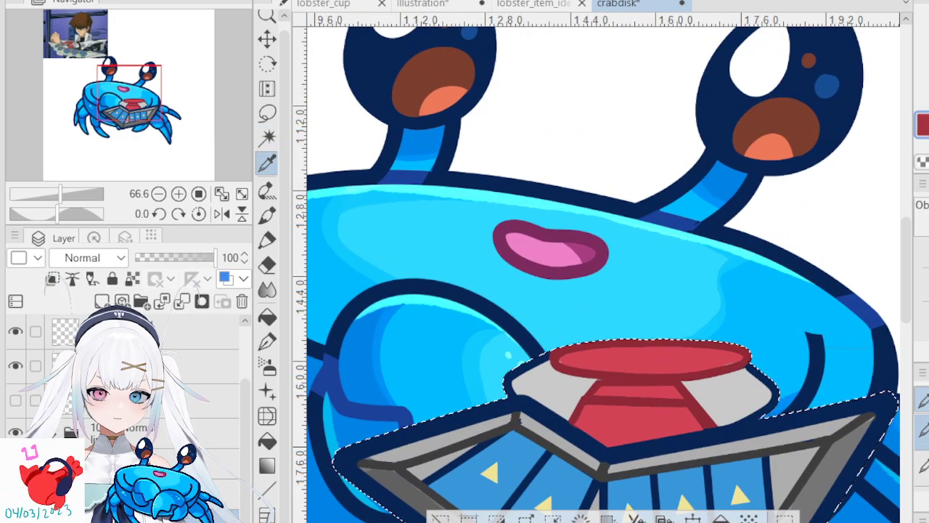
click(267, 264)
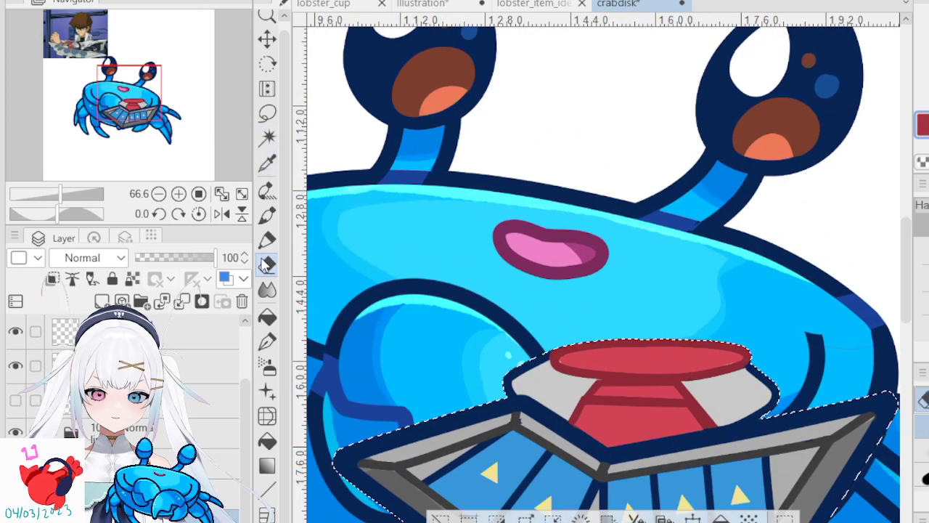
click(267, 239)
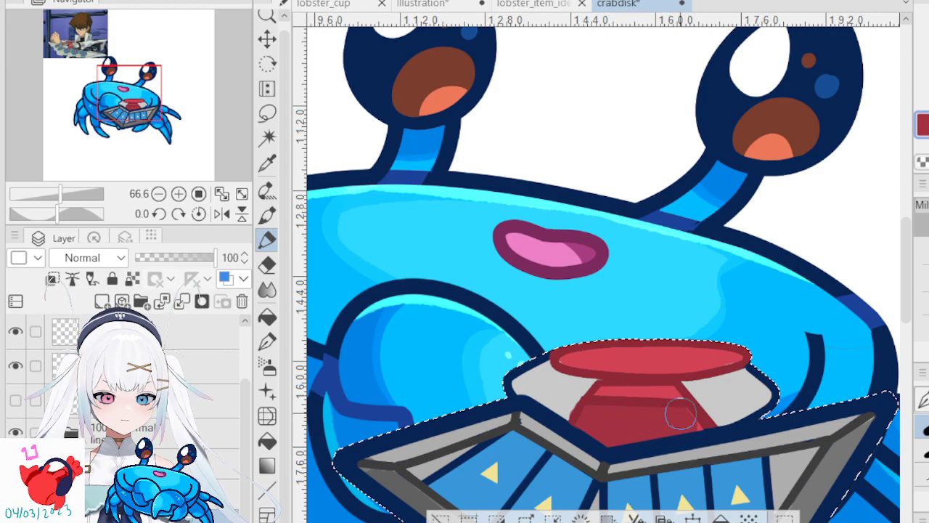
key(e)
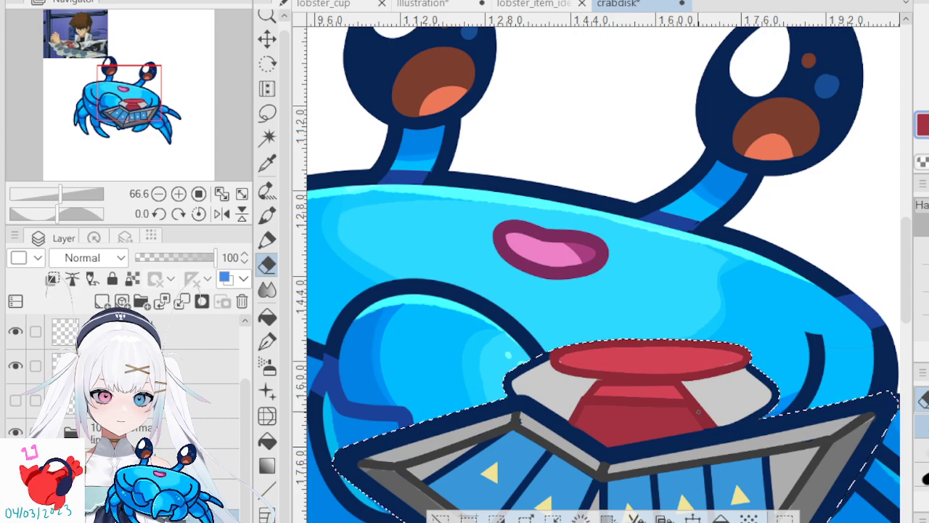
- Shade the lower edges of the light grey base on both sides of the red center piece with a sampled darker grey
drag(246, 407, 245, 510)
click(174, 491)
click(174, 508)
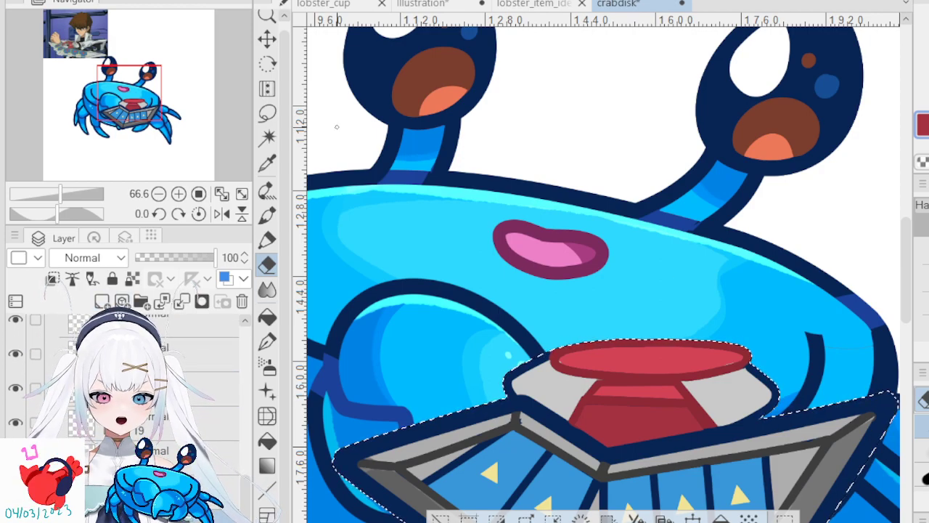
click(267, 163)
drag(573, 369, 573, 326)
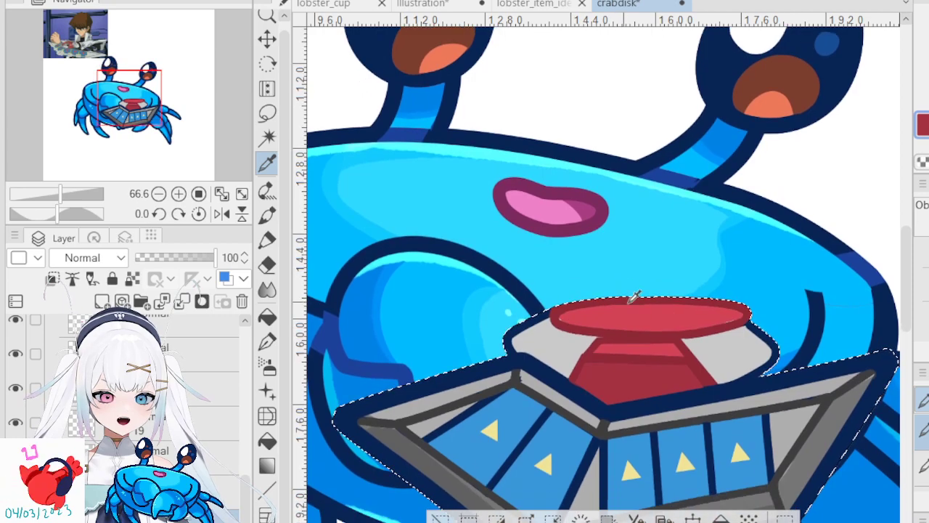
click(274, 245)
click(269, 342)
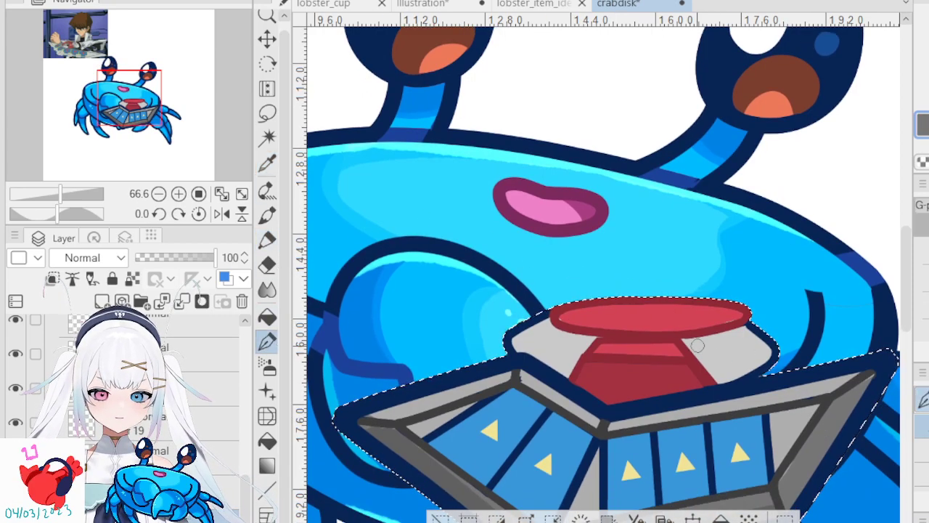
click(267, 241)
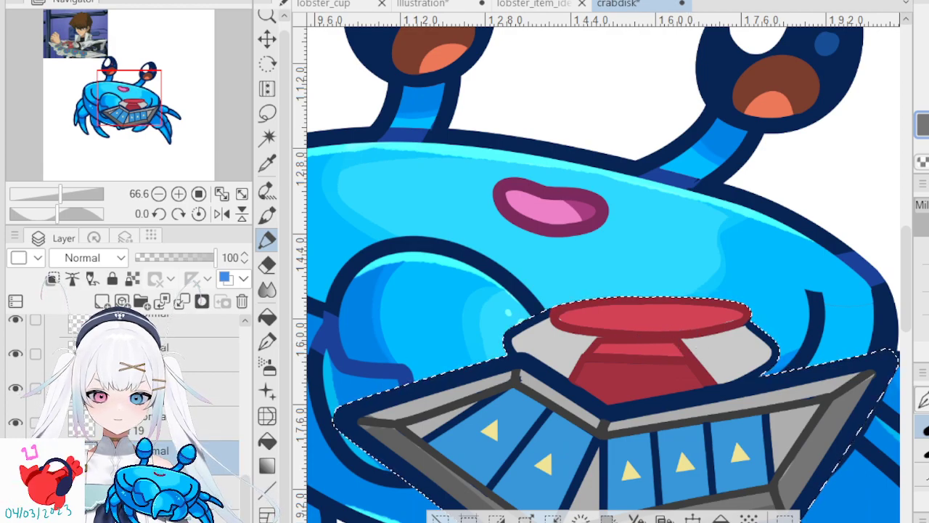
drag(149, 408, 149, 374)
drag(245, 507, 246, 477)
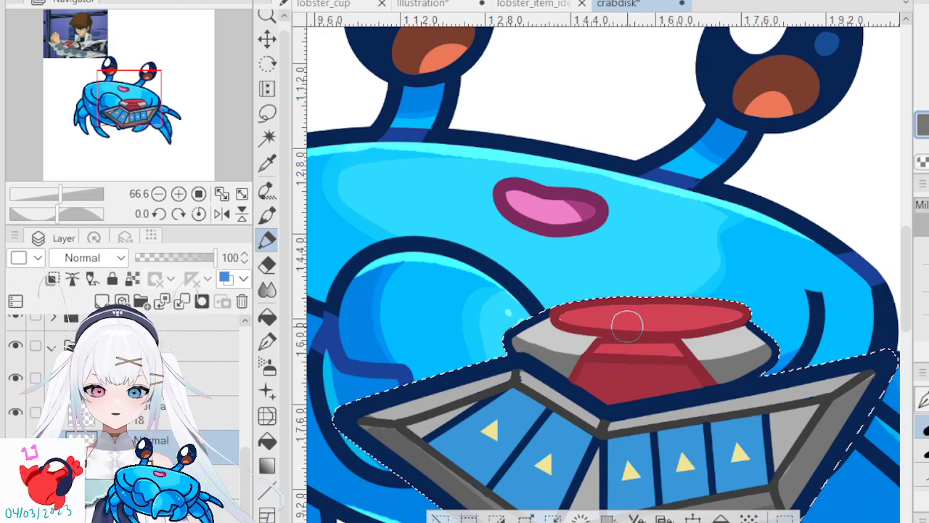
scroll(628, 327, down, 5)
scroll(603, 302, up, 2)
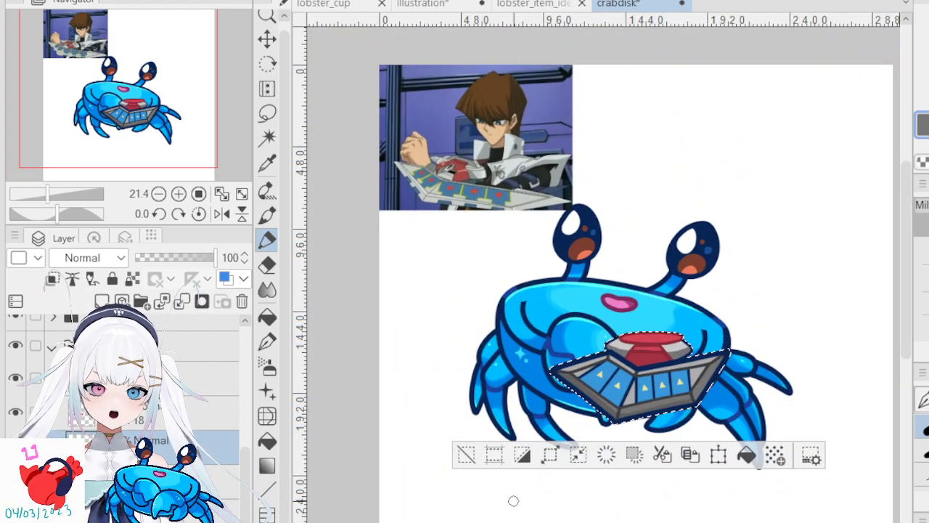
- Clear the selection and trim the navy outline along the card tray's upper edge with the eraser, using a straight stroke toward the right tip
click(462, 444)
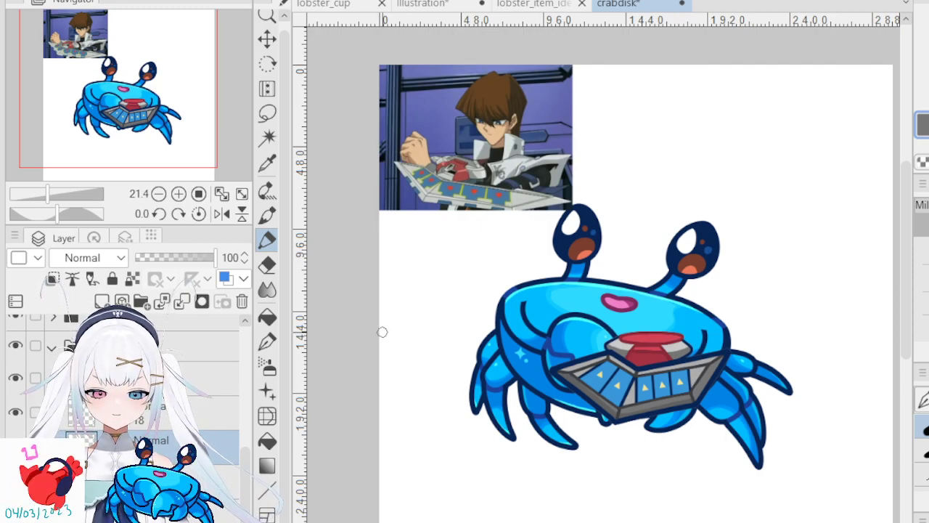
scroll(145, 392, up, 5)
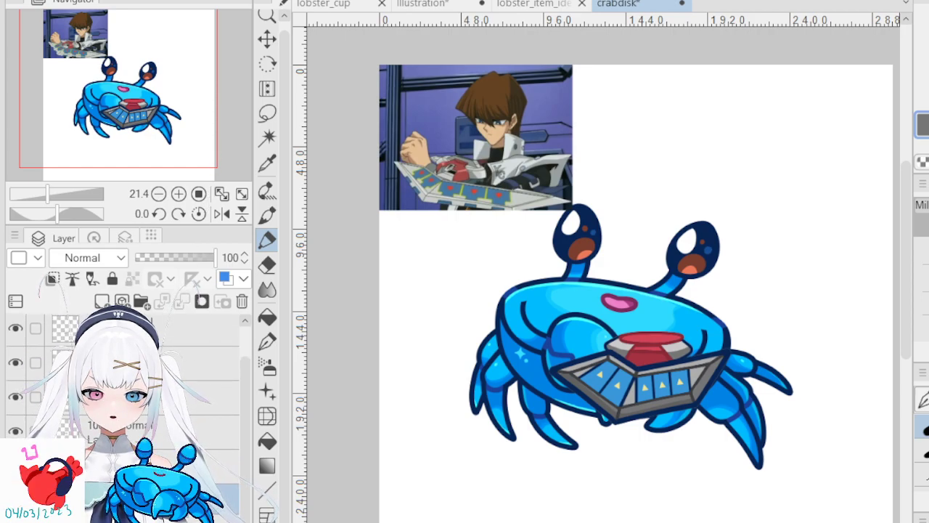
scroll(123, 406, down, 2)
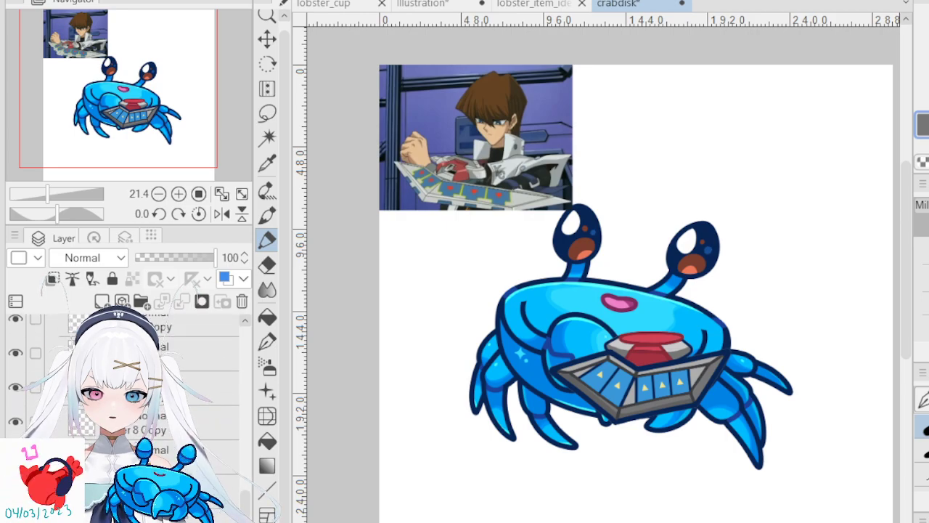
scroll(699, 388, up, 4)
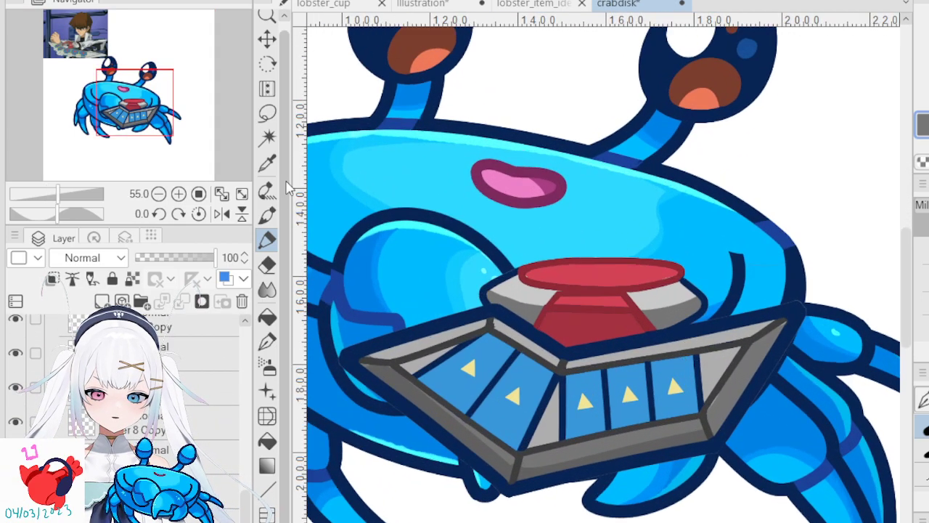
click(269, 319)
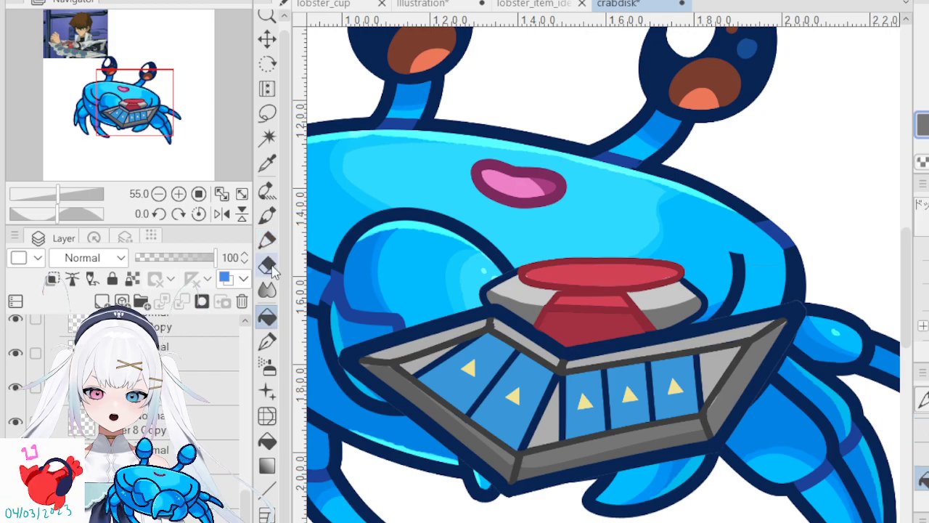
click(269, 267)
scroll(458, 301, up, 1)
scroll(460, 296, up, 2)
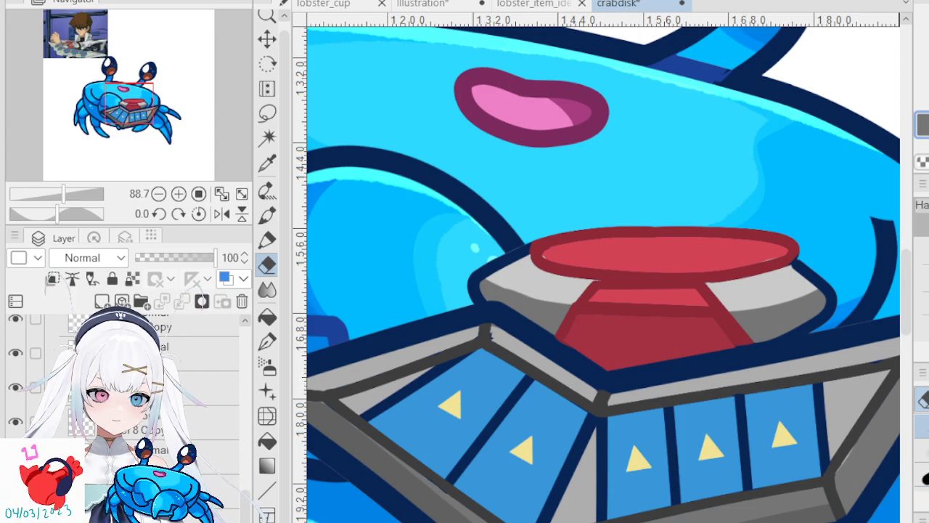
click(607, 369)
drag(390, 228, 472, 284)
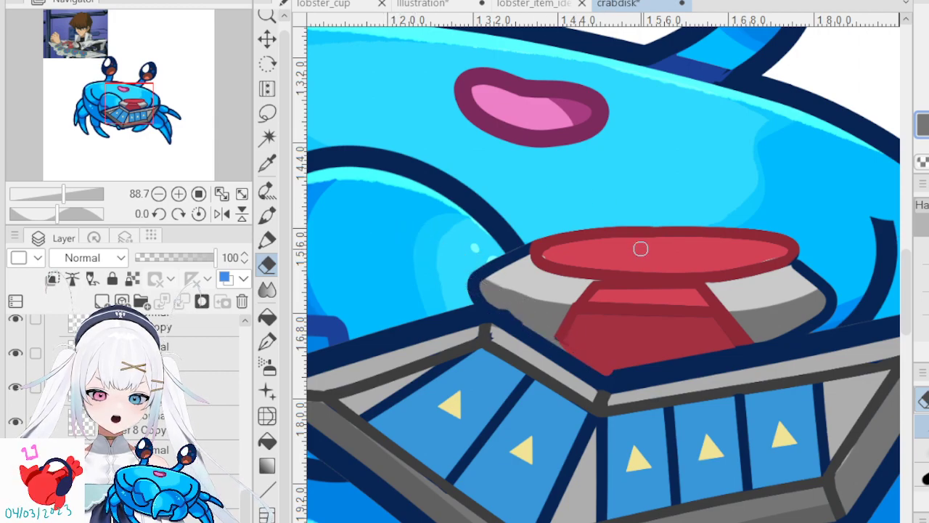
click(610, 370)
scroll(603, 267, right, 4)
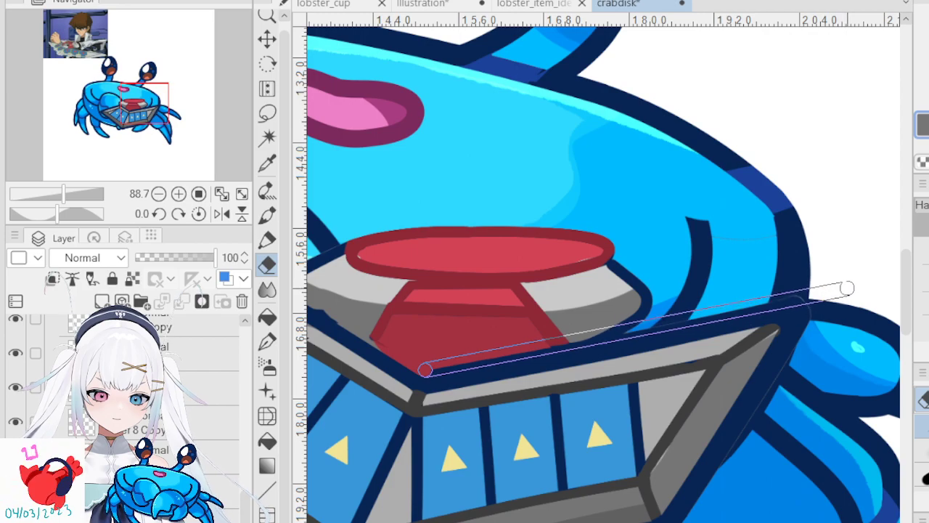
shift+click(850, 289)
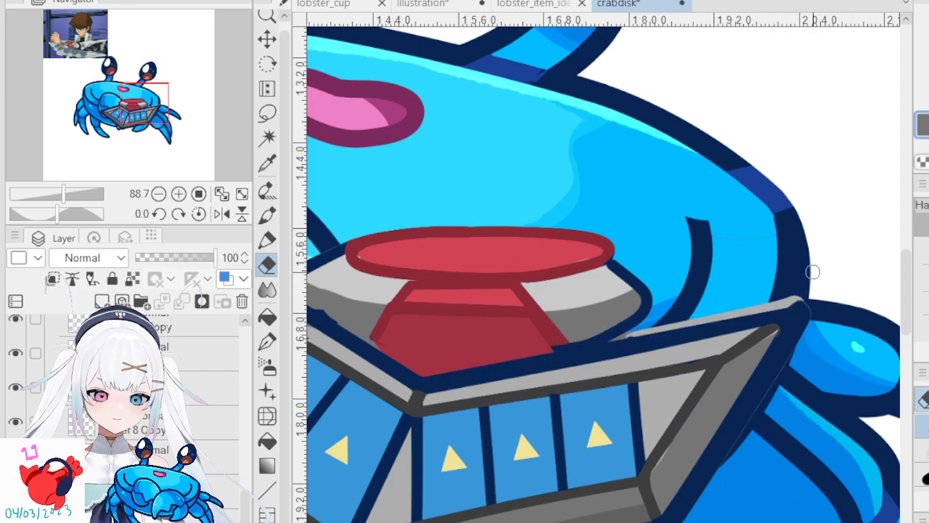
- Auto-select along the card tray's outer contour on its own layer, leaving the red center piece out of the boundary
scroll(690, 294, down, 5)
scroll(654, 305, up, 3)
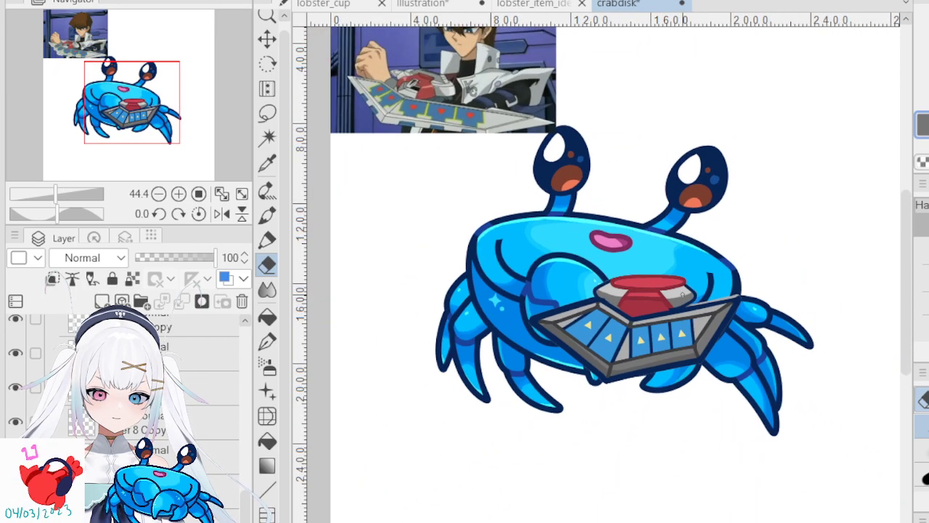
scroll(627, 325, up, 2)
scroll(624, 324, down, 4)
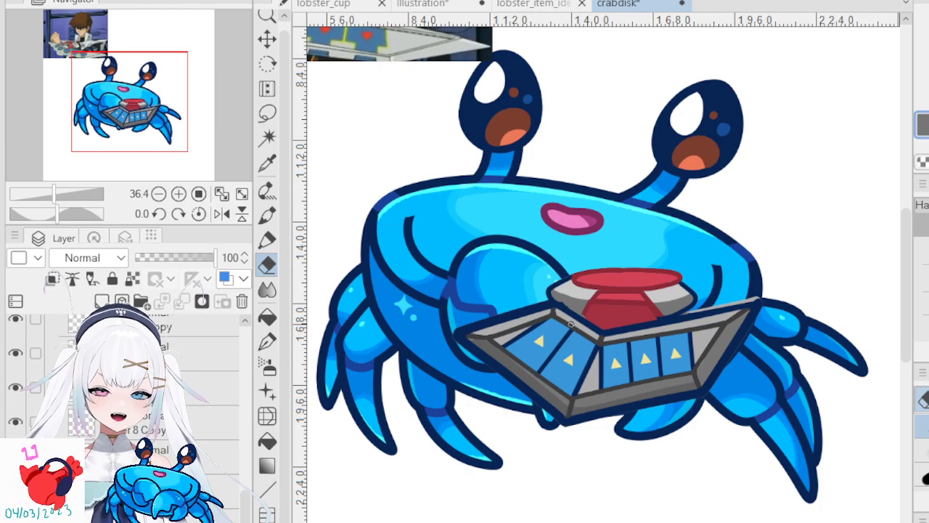
scroll(181, 407, down, 4)
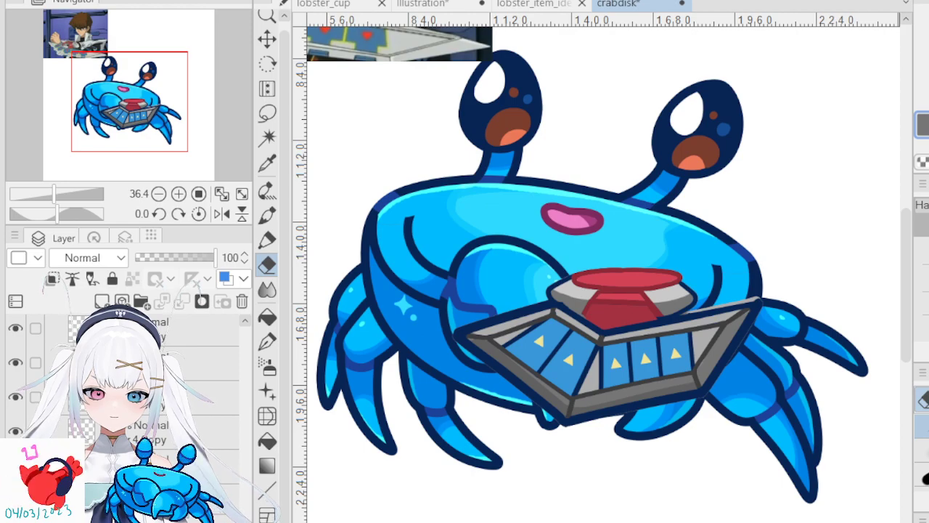
scroll(181, 407, up, 5)
scroll(145, 377, down, 1)
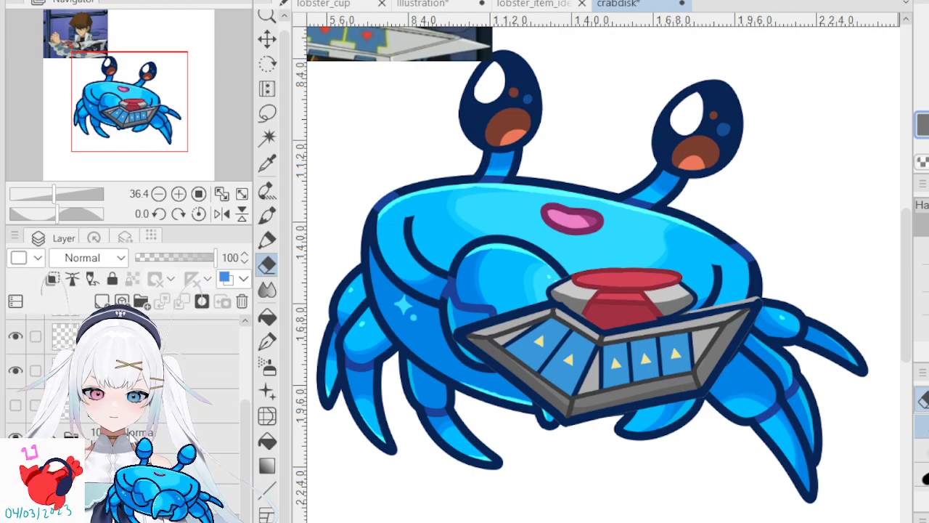
click(268, 156)
click(268, 138)
scroll(610, 307, up, 3)
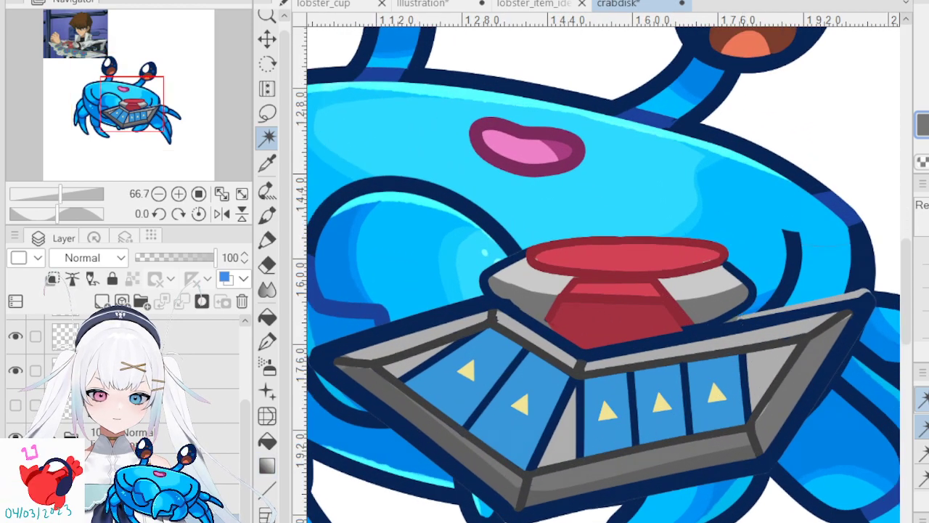
scroll(182, 385, down, 5)
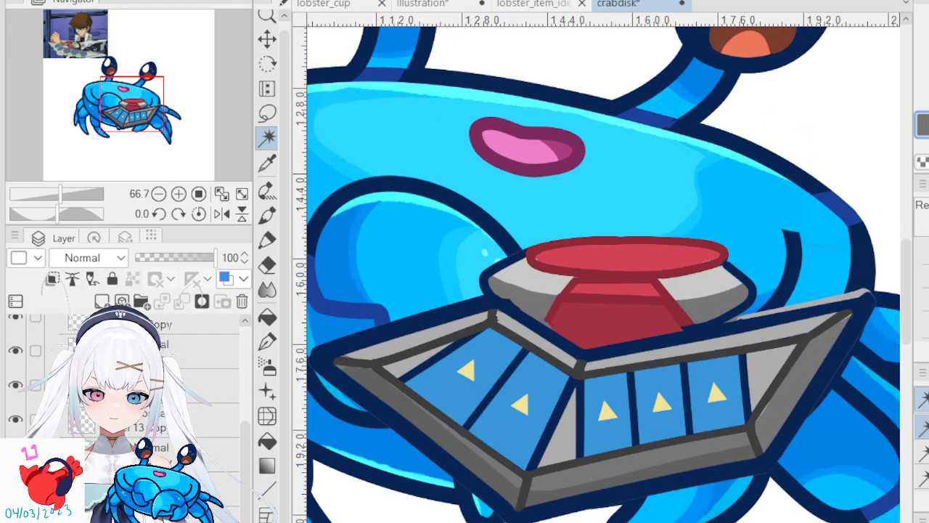
click(217, 432)
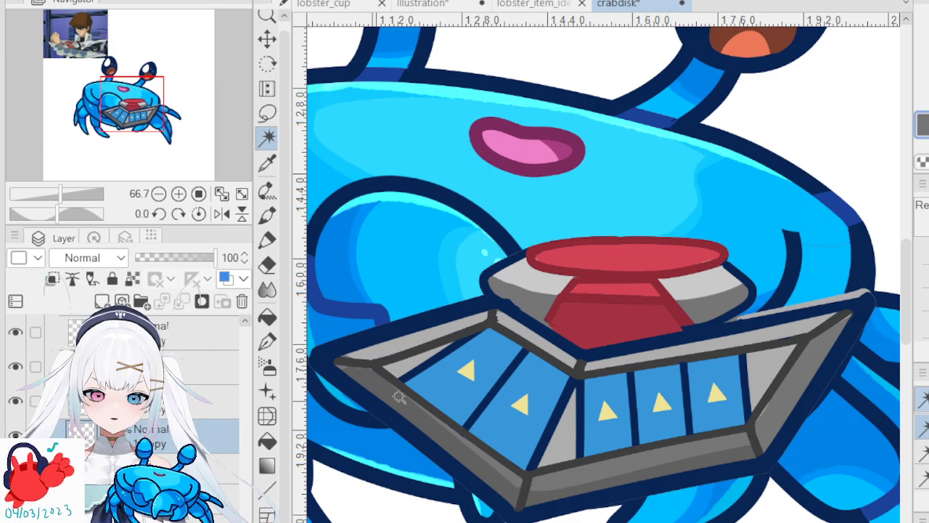
click(612, 351)
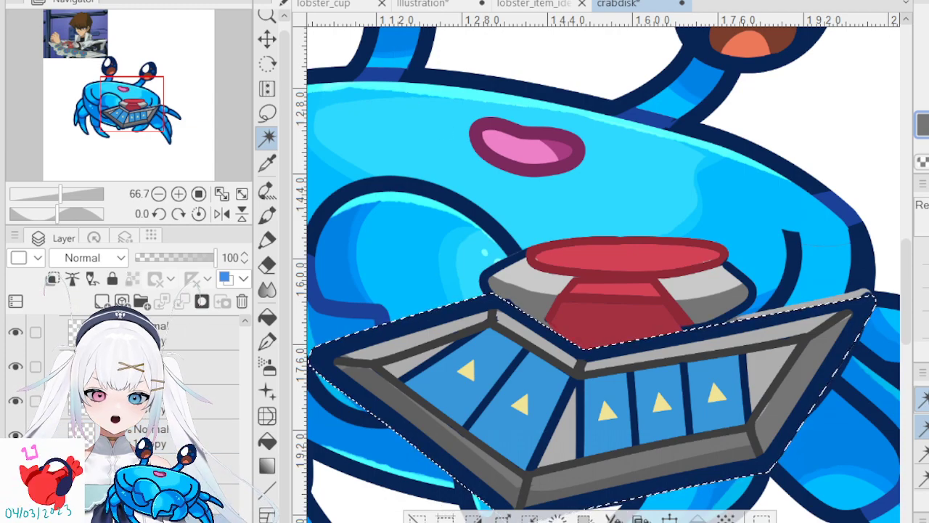
- Erase the grey fill spilling past the card tray's upper right edge with a much larger eraser, and clear the selection
scroll(124, 407, up, 5)
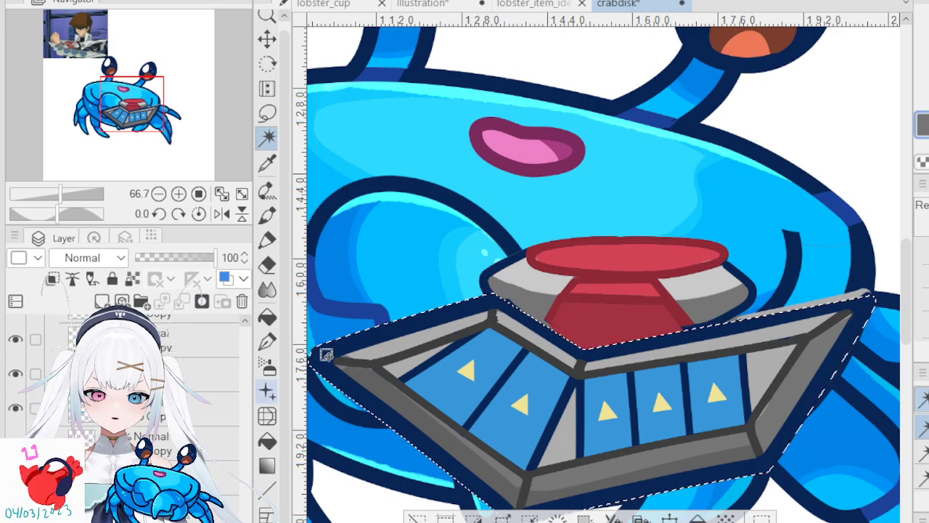
click(267, 265)
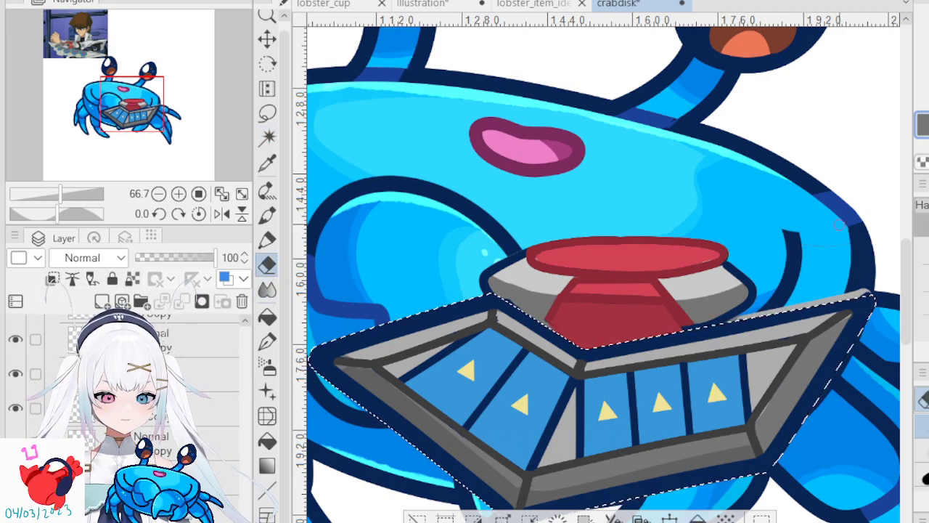
key(bracketright)
key(bracketright)
key(bracketright)
key(bracketright)
key(bracketright)
key(bracketright)
key(bracketright)
key(bracketright)
key(bracketright)
key(bracketright)
key(bracketright)
key(bracketright)
drag(795, 308, 710, 322)
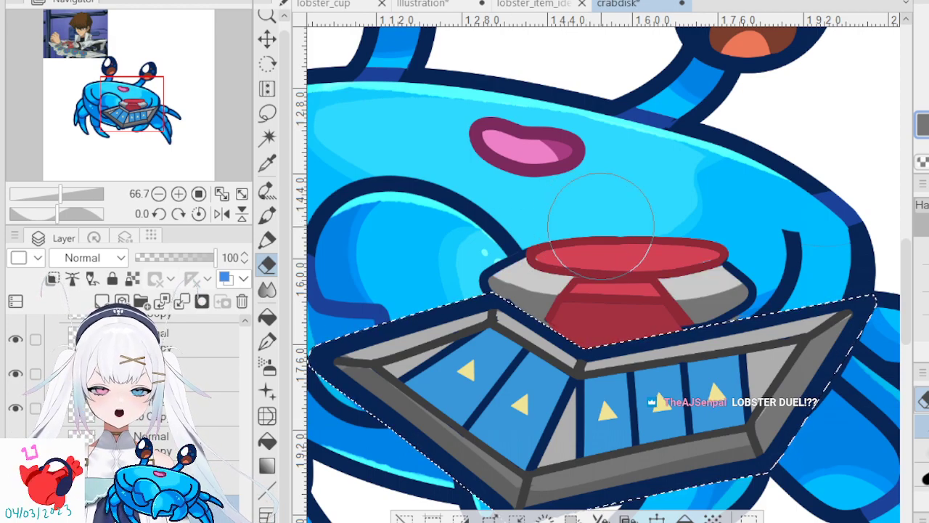
scroll(596, 218, down, 8)
scroll(589, 186, up, 2)
scroll(589, 183, down, 2)
scroll(594, 165, up, 2)
click(426, 518)
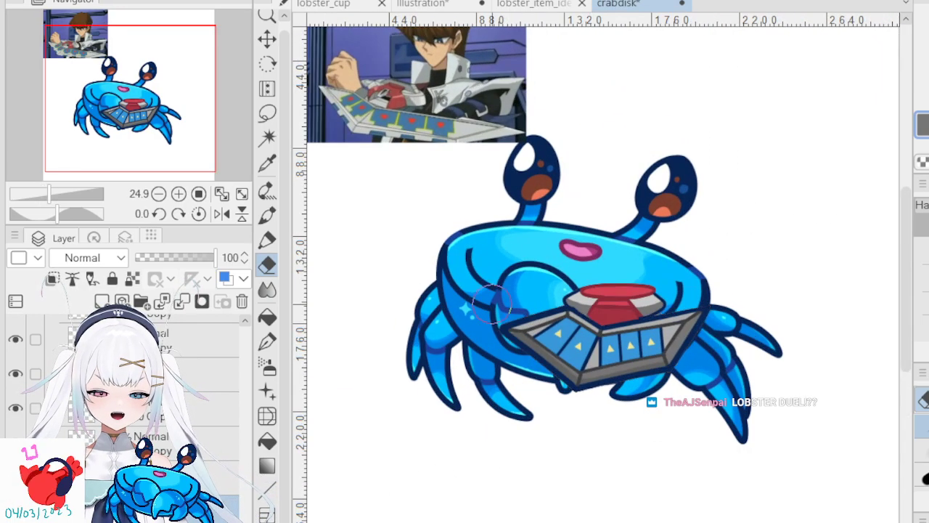
- Examine the cleaned-up duel disk on the whole crab at several zoom levels beside the anime reference picture
scroll(508, 283, down, 4)
scroll(493, 194, up, 3)
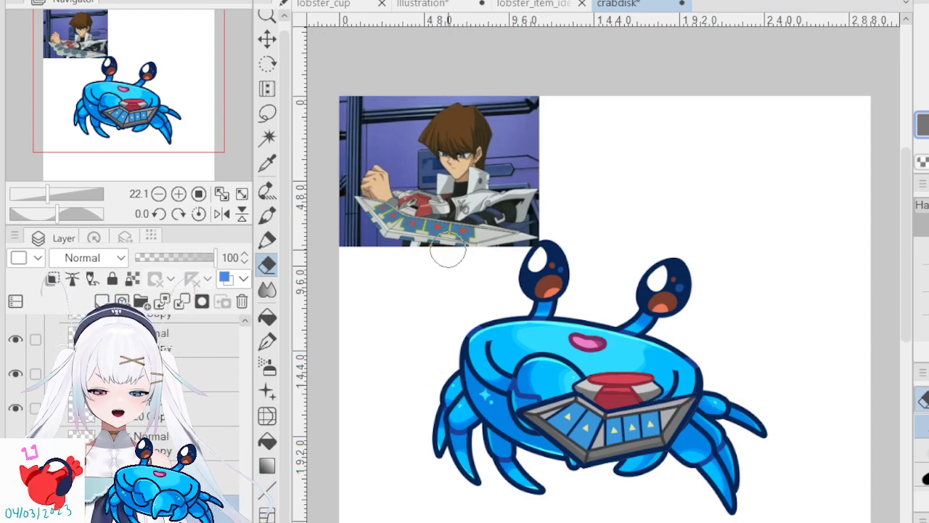
scroll(656, 362, down, 1)
scroll(657, 356, down, 3)
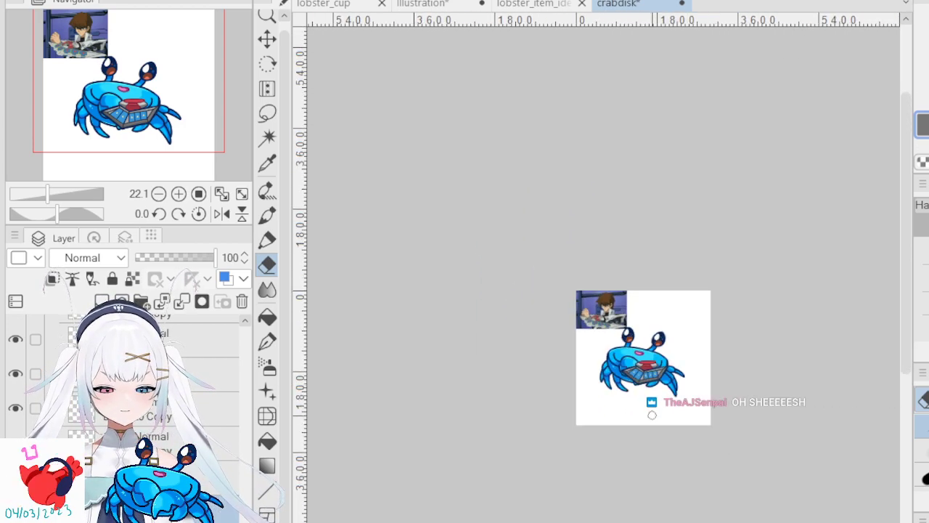
scroll(658, 369, up, 3)
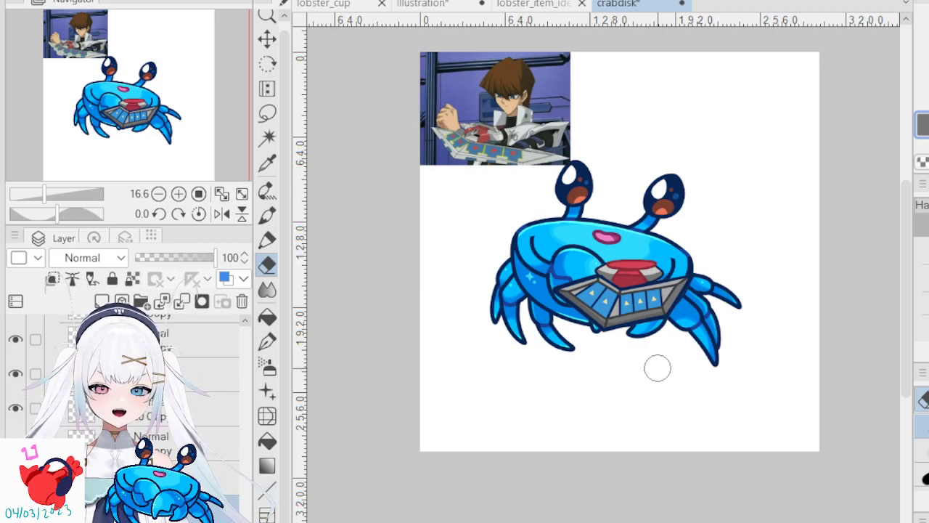
scroll(647, 270, up, 1)
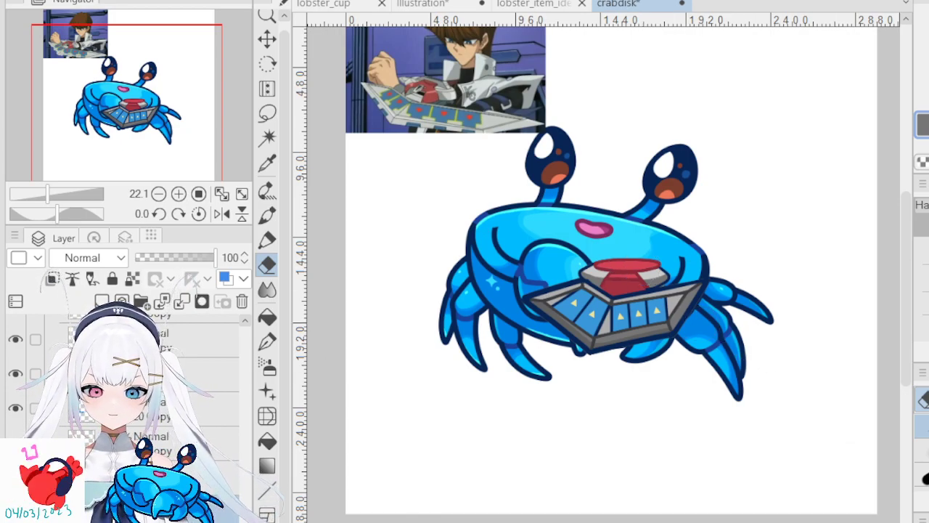
scroll(196, 392, up, 5)
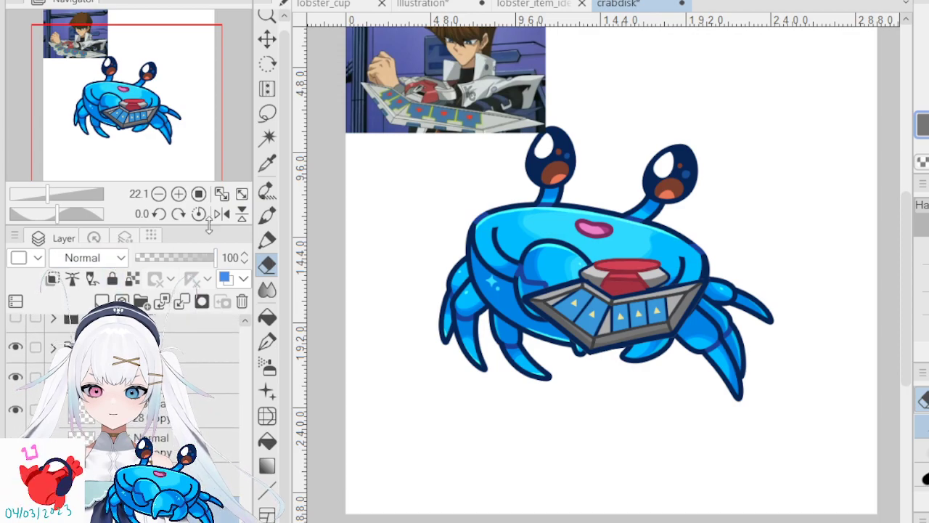
click(267, 136)
click(581, 316)
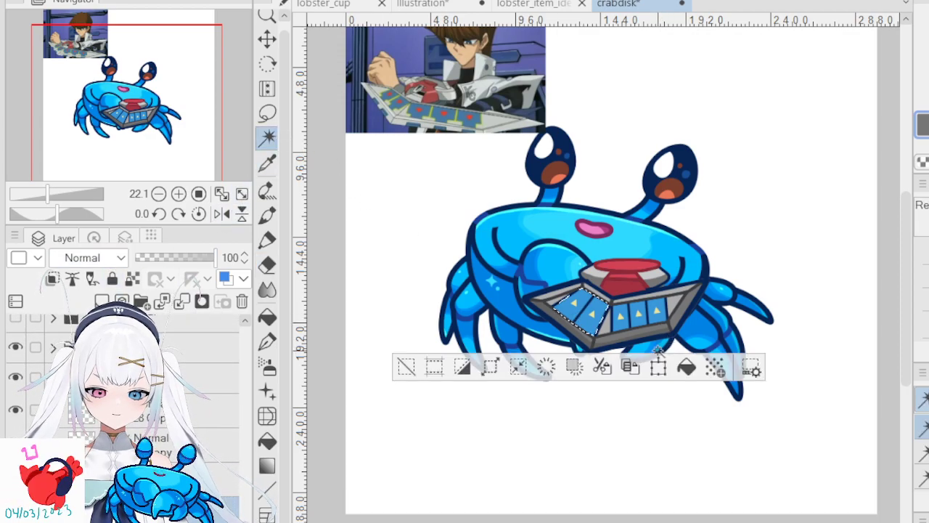
shift+click(634, 317)
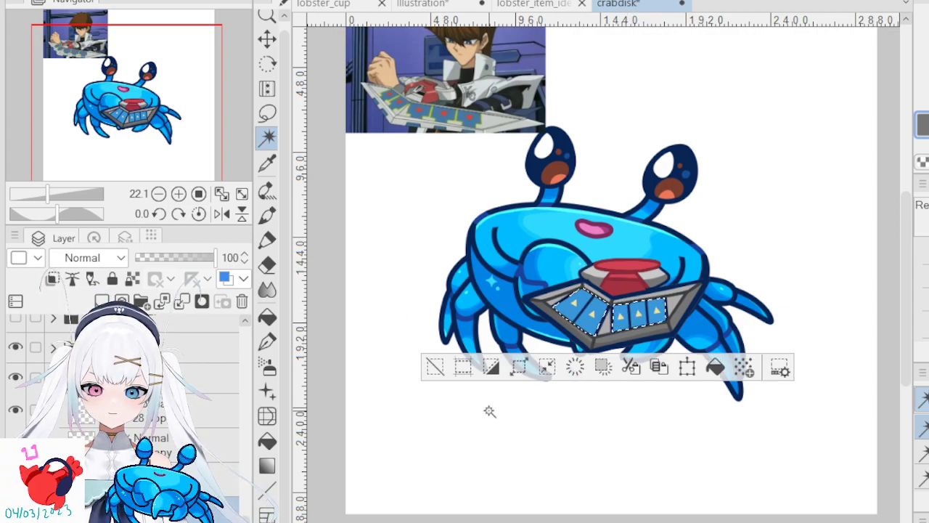
key(p)
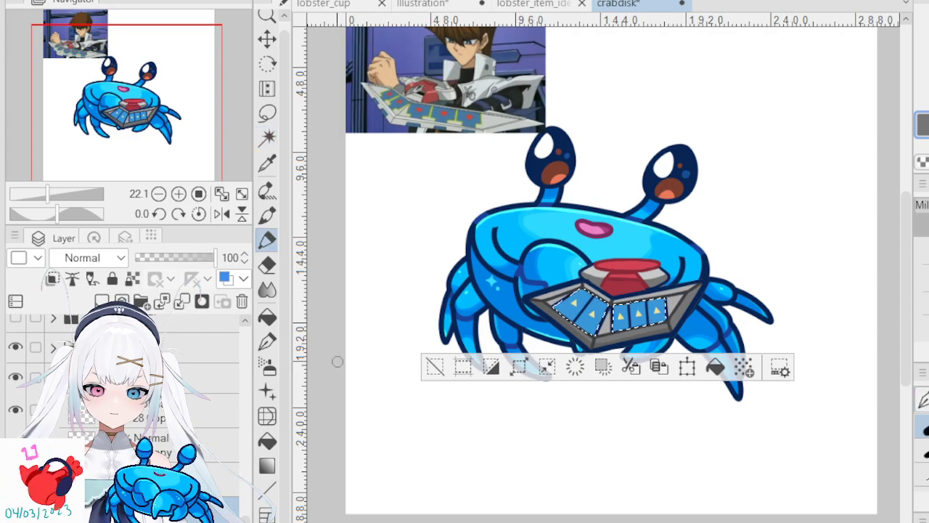
- Replace the card panel selection with the whole duel disk's silhouette, auto-selecting the area outside it on its layer and inverting
click(174, 510)
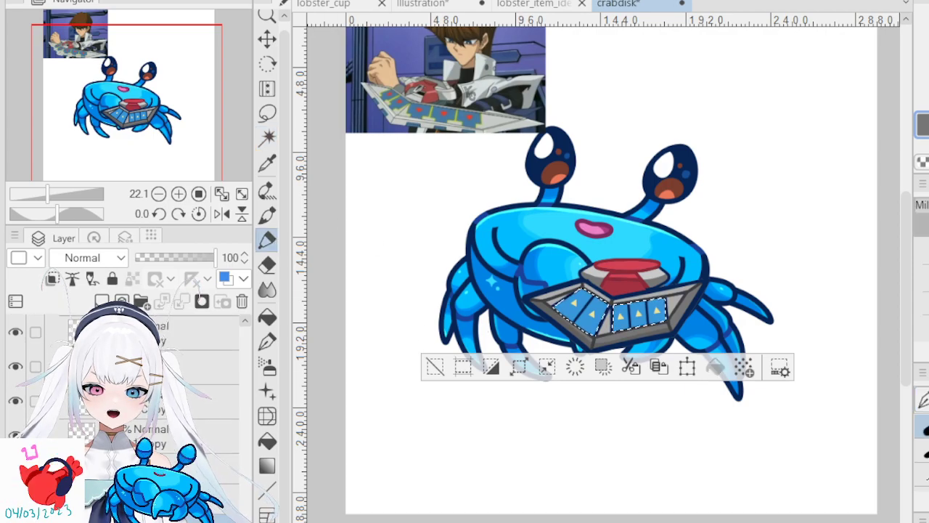
click(267, 137)
key(ctrl+d)
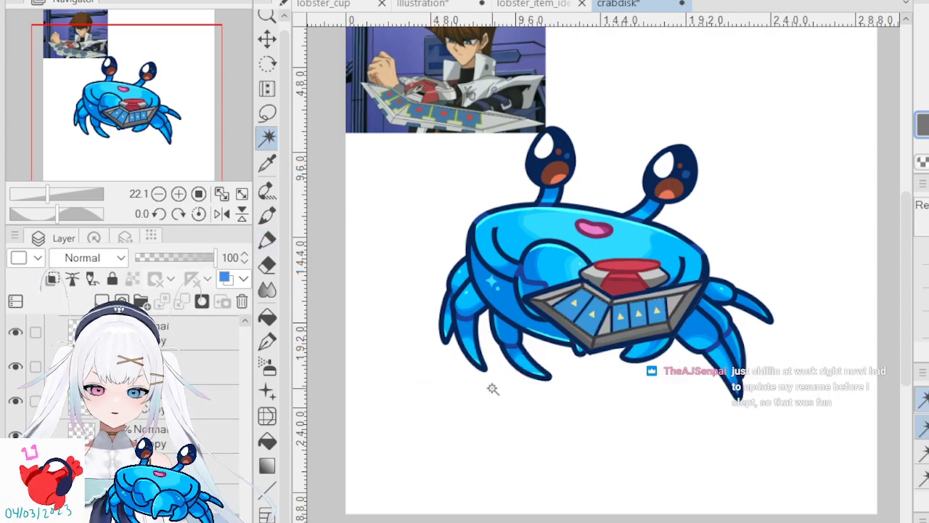
click(522, 395)
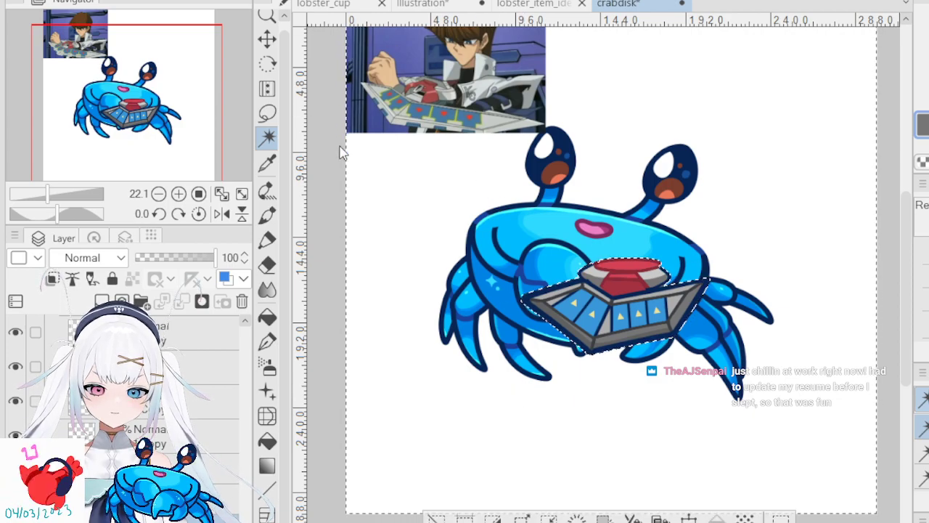
key(ctrl+shift+i)
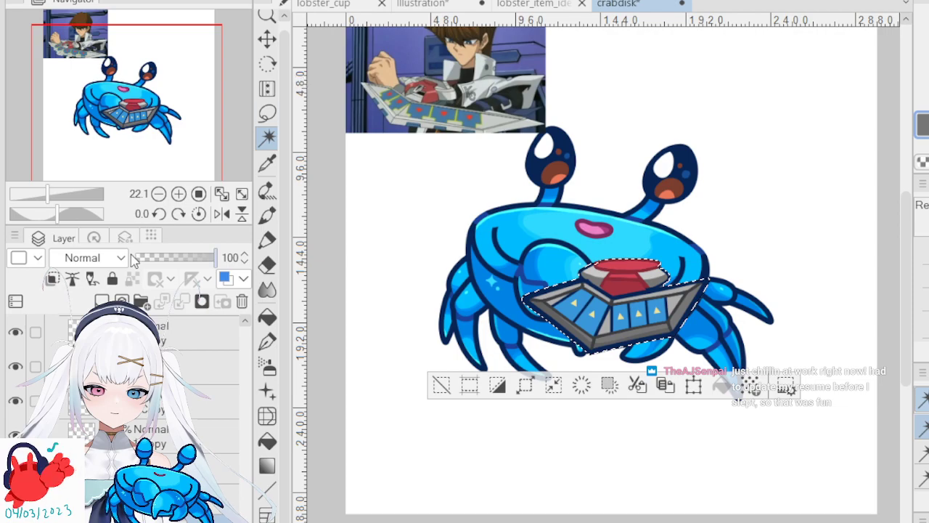
- Add a new layer in Multiply mode and shade the lower part of the card tray with blue inside the selection
click(101, 303)
click(108, 260)
click(102, 297)
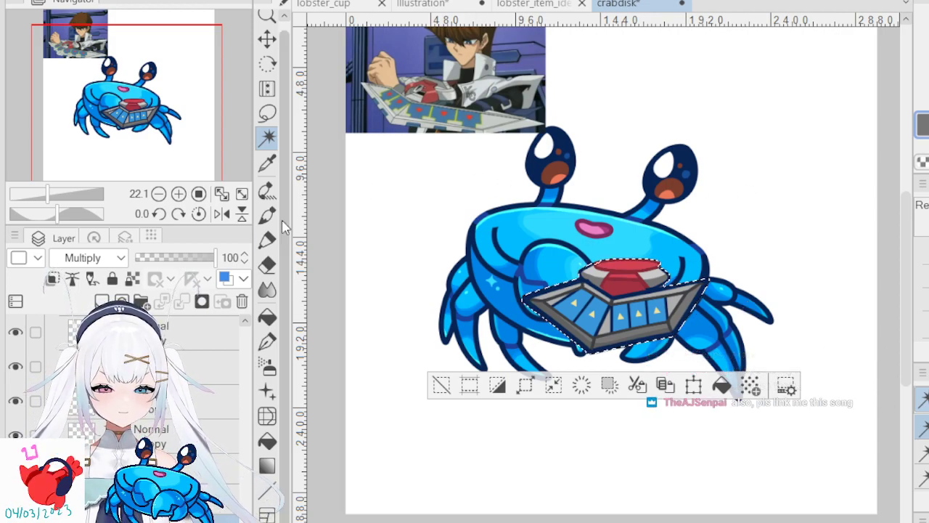
click(268, 254)
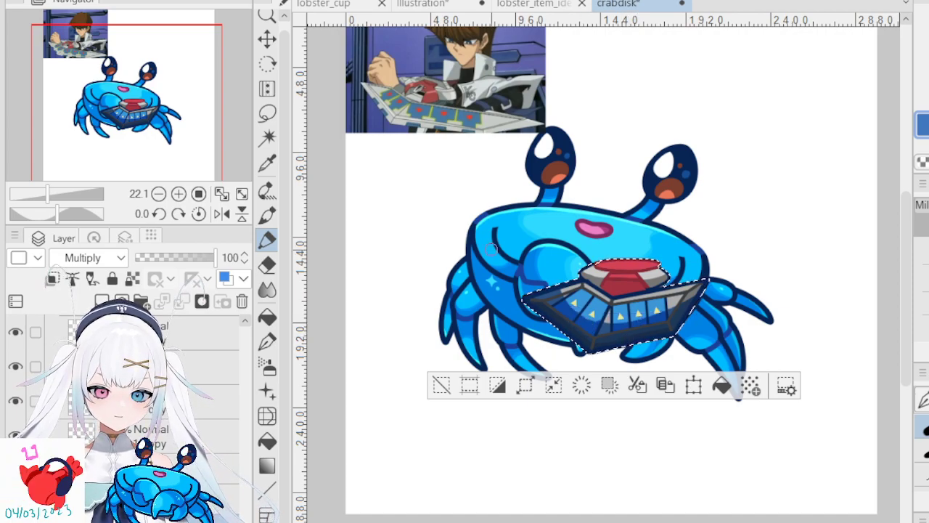
- Erase the Multiply shading from the upper part of the card panels, clear the selection, and reduce the shading layer's opacity to 35%
key(e)
mouse_move(572, 288)
mouse_down()
mouse_move(596, 311)
mouse_move(638, 311)
mouse_up()
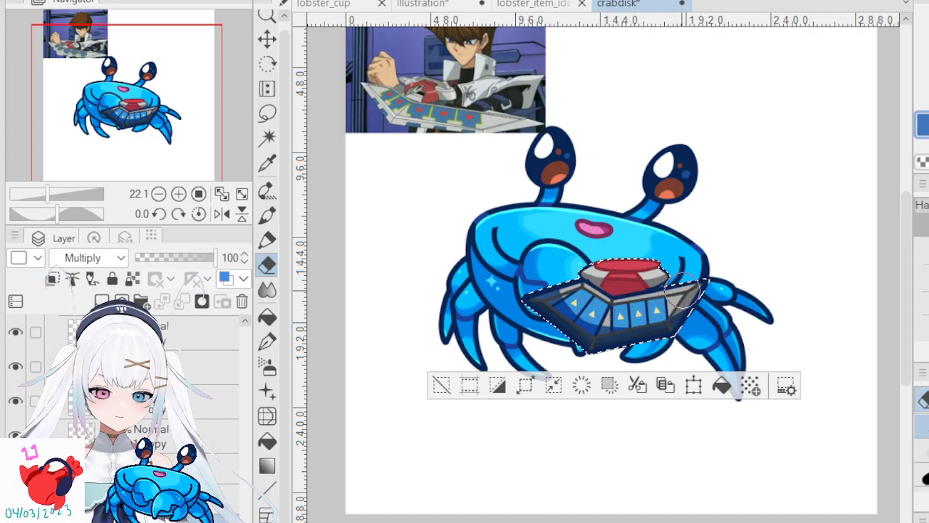
click(440, 385)
drag(183, 257, 167, 257)
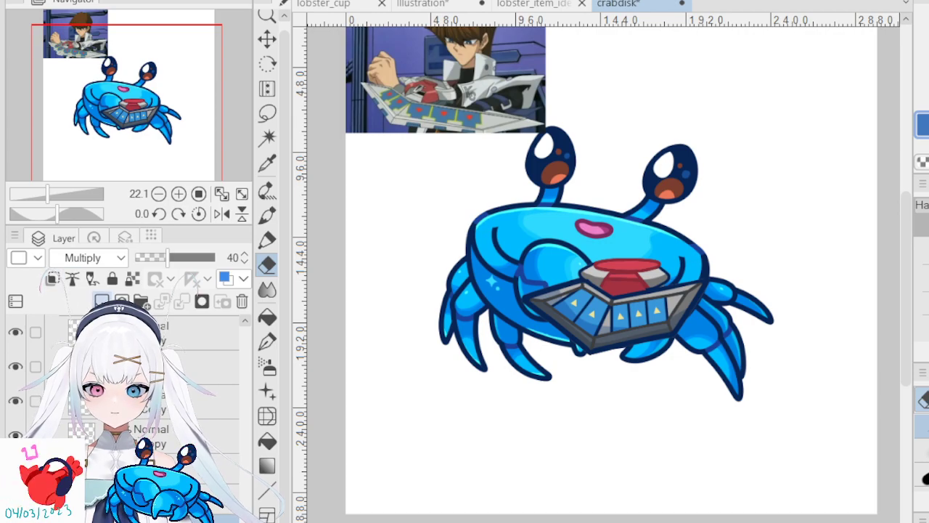
click(101, 301)
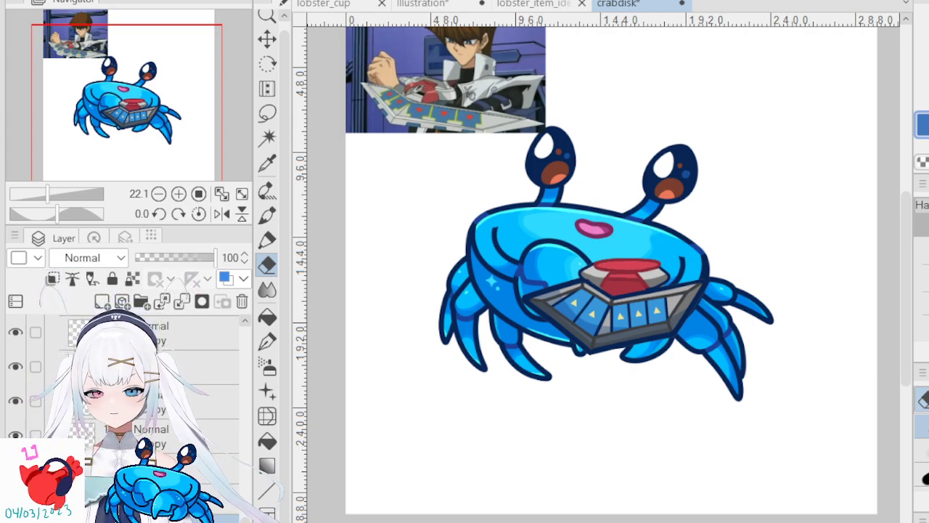
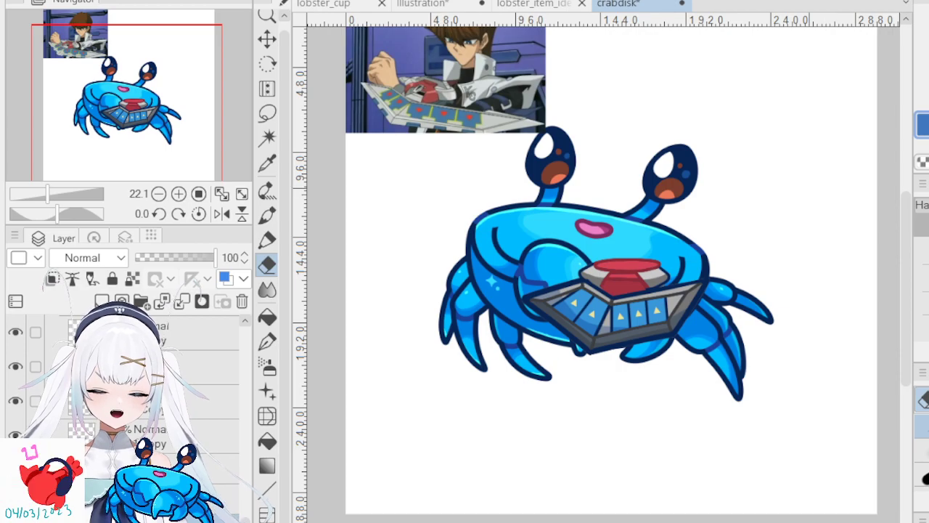
click(196, 464)
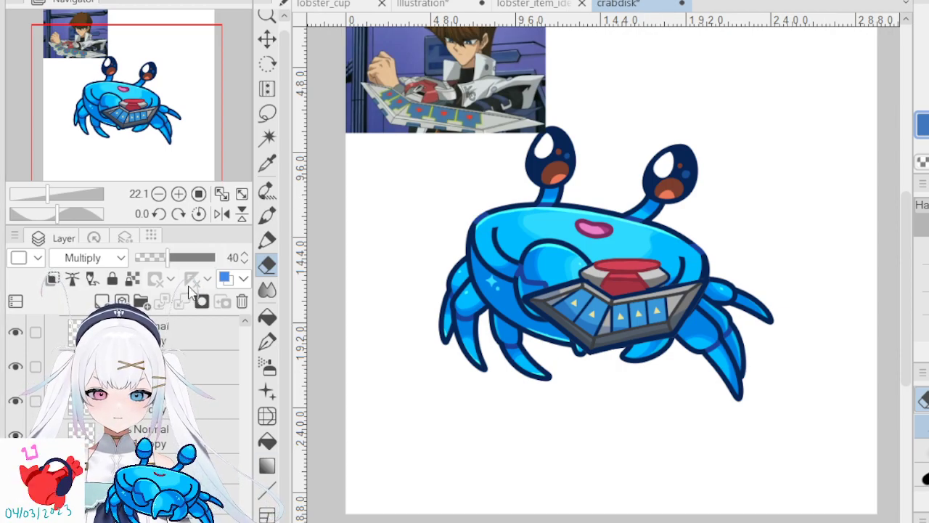
mouse_move(167, 263)
mouse_down()
mouse_move(155, 266)
mouse_move(164, 266)
mouse_up()
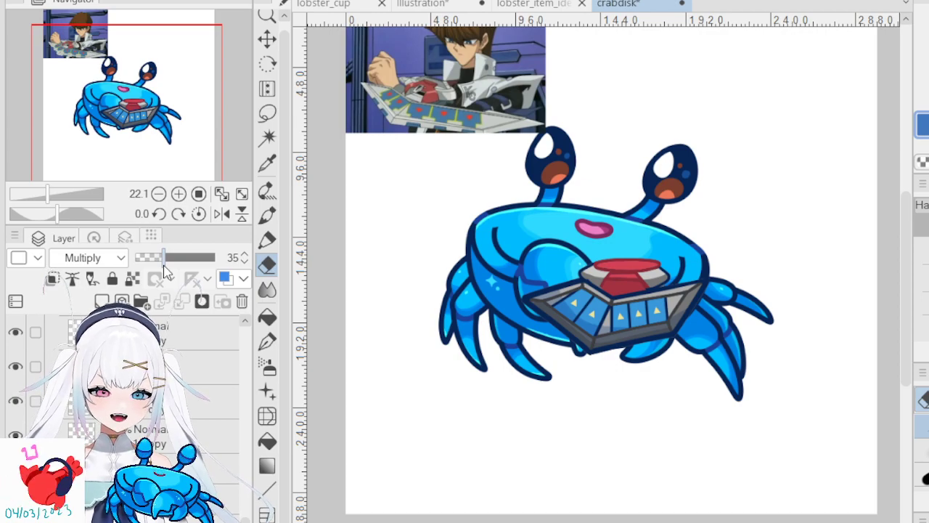
- Select the duel disk's silhouette by auto-selecting the area outside it on its layer and inverting, and brush light blue over the card panels
click(145, 324)
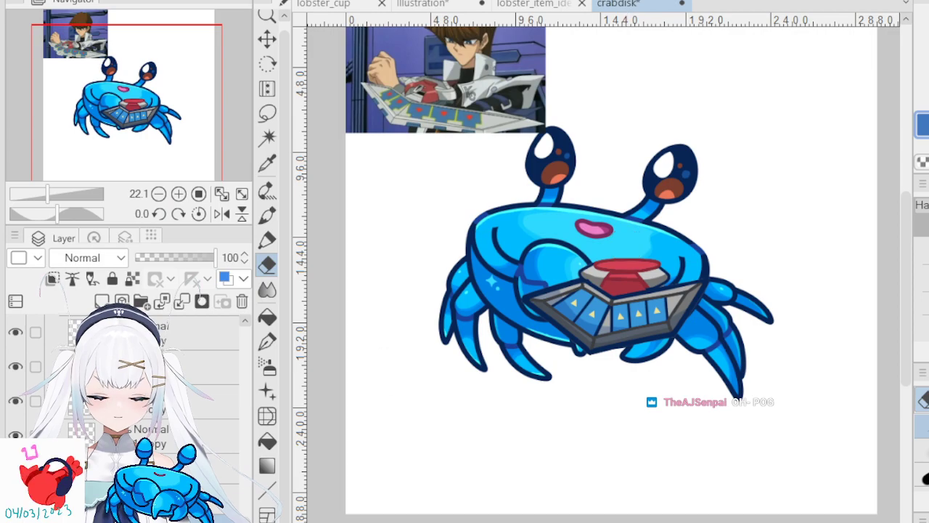
scroll(167, 406, down, 3)
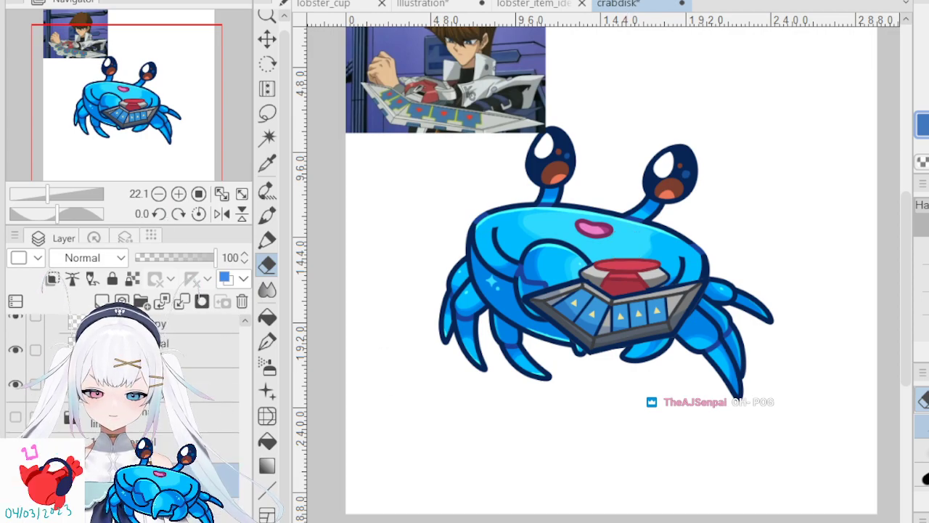
click(167, 418)
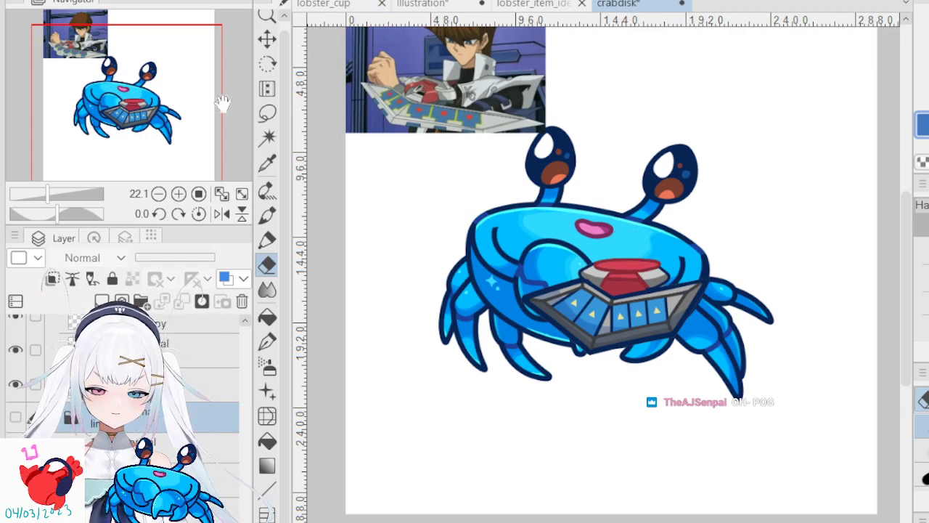
click(268, 139)
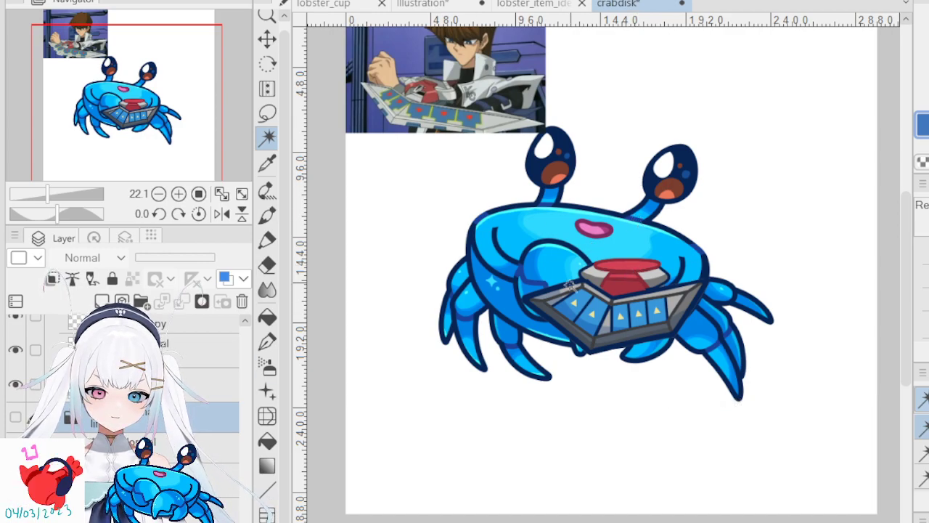
click(274, 116)
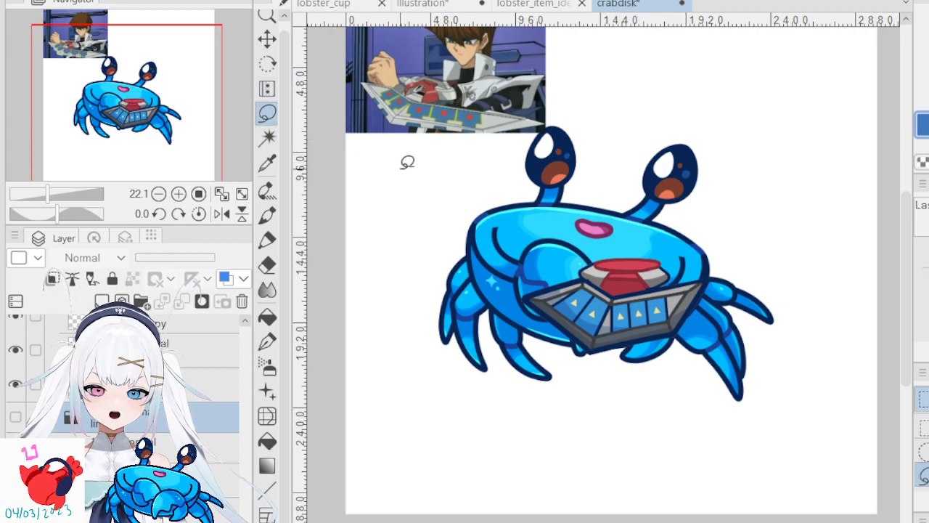
click(268, 139)
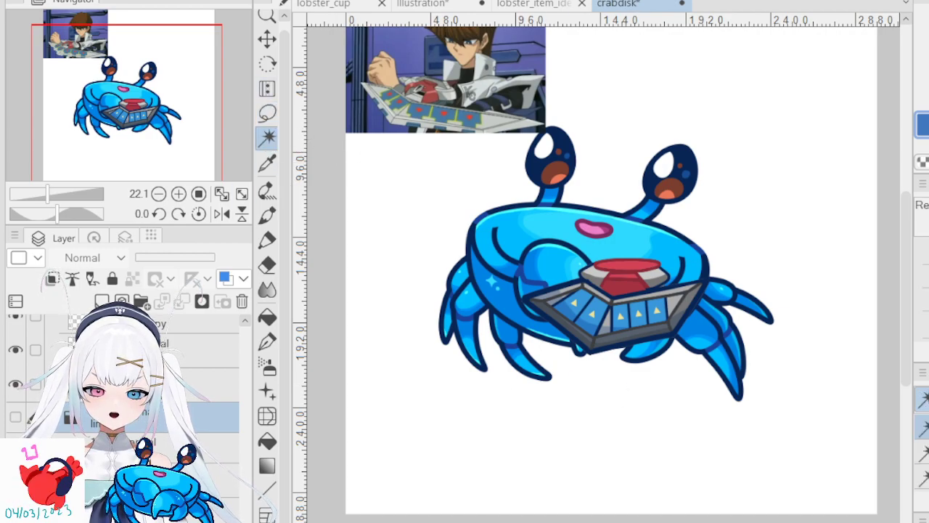
scroll(18, 408, down, 1)
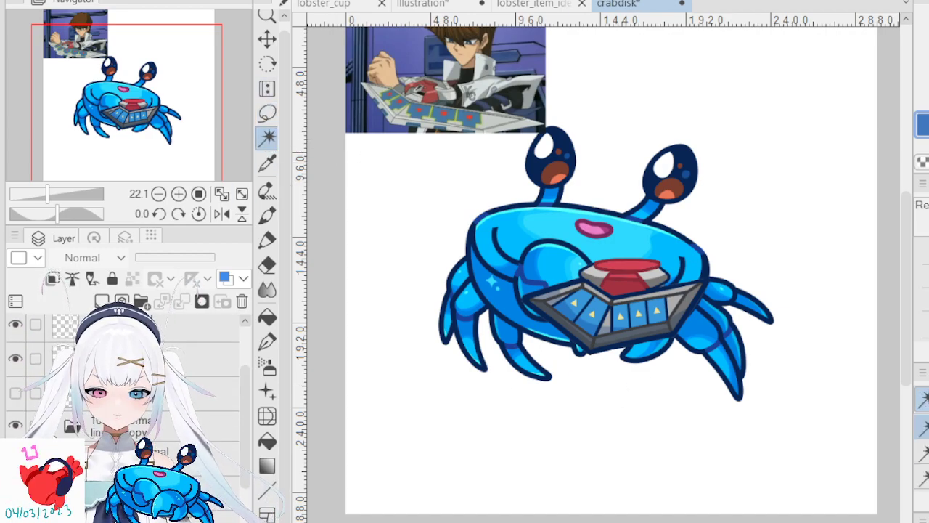
click(218, 426)
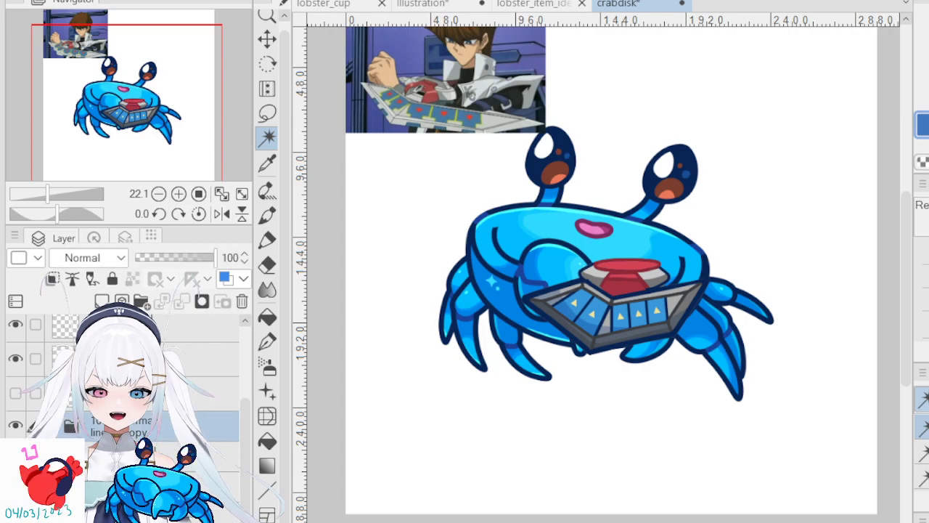
click(641, 380)
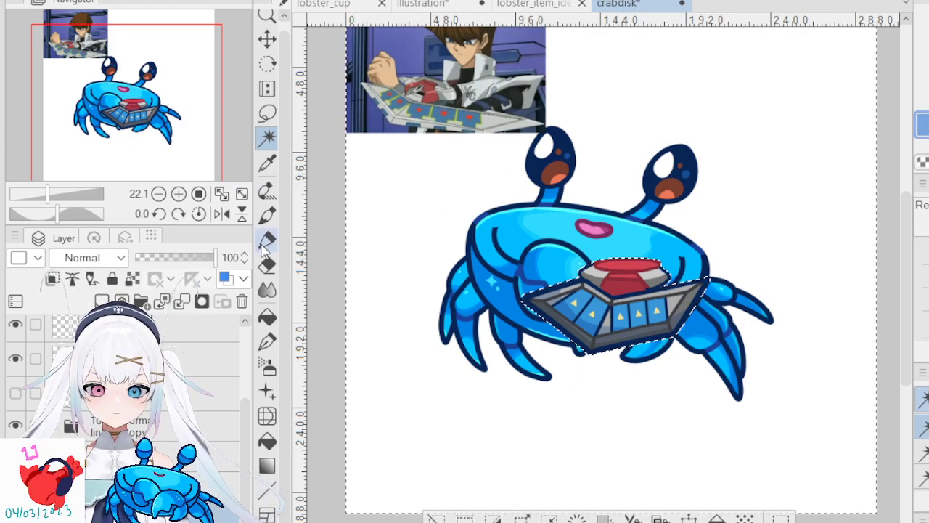
click(267, 266)
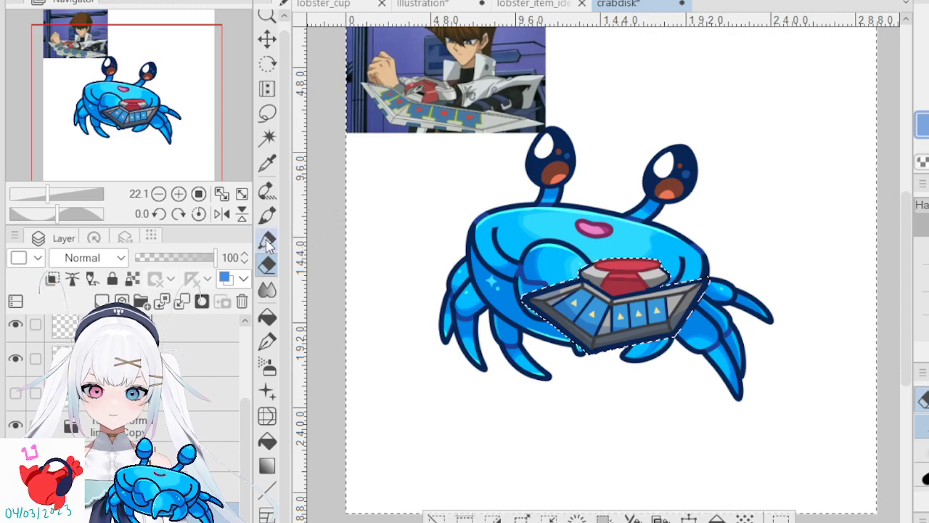
click(267, 240)
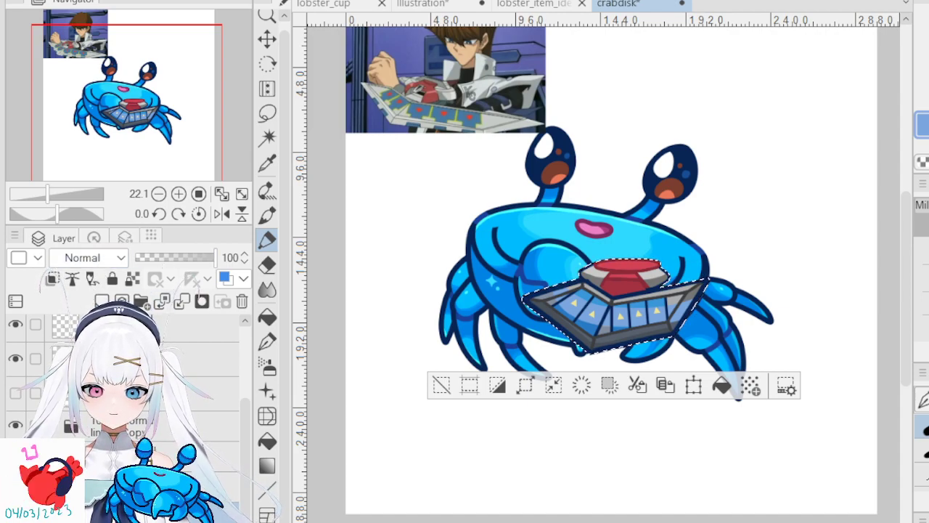
- Set the light blue highlight layer to Screen mode at 37% opacity, erase its spill over the red centre, and clear the selection
click(82, 257)
click(102, 301)
mouse_move(215, 257)
mouse_down()
mouse_move(151, 259)
mouse_move(229, 261)
mouse_up()
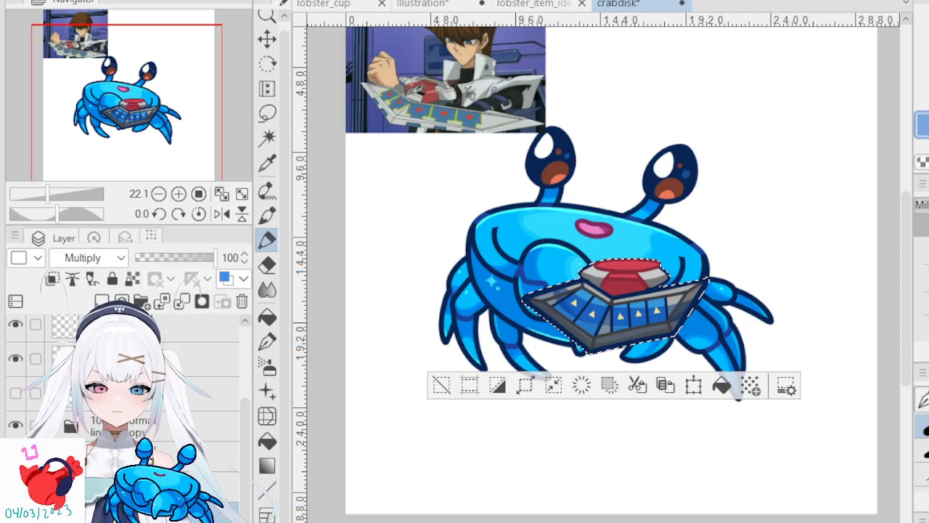
click(86, 350)
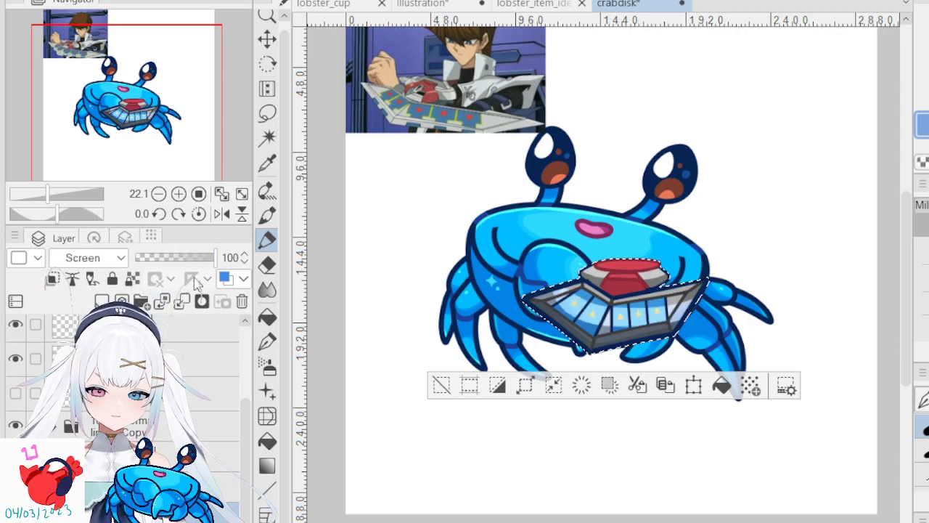
drag(183, 256, 156, 256)
click(204, 257)
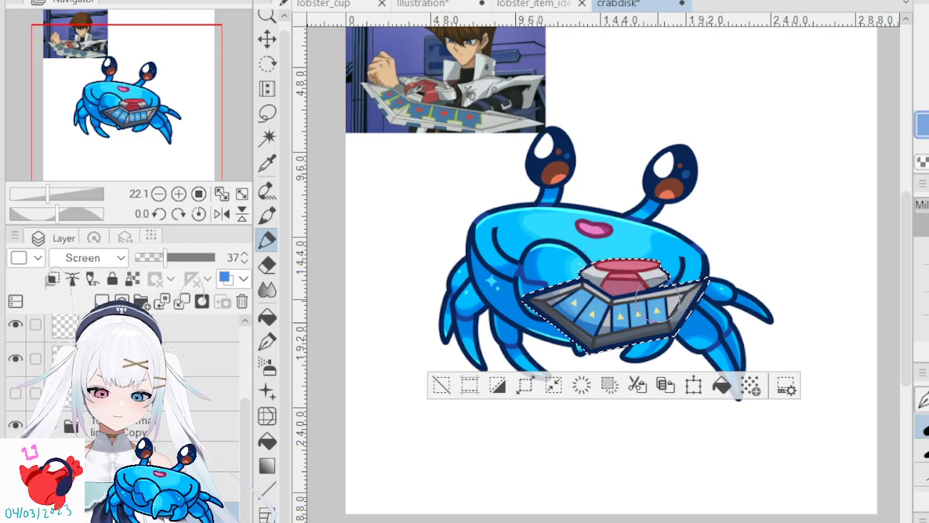
key(e)
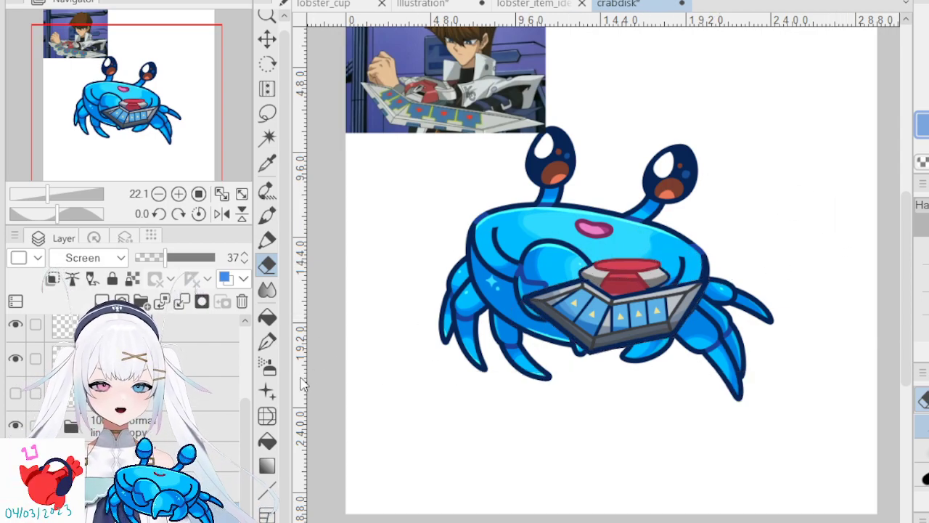
- Examine the duel disk close up and look through its layers for the line art of the red and grey centre
click(267, 137)
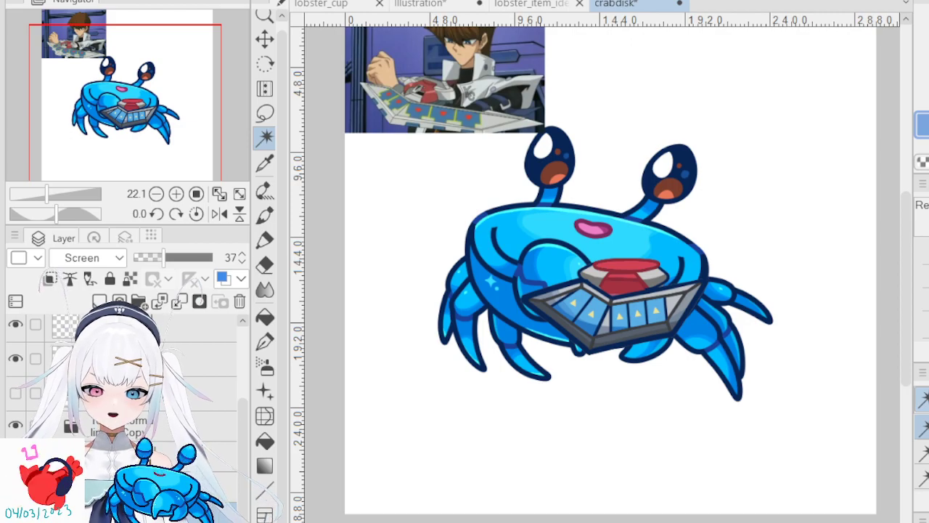
click(197, 459)
click(182, 426)
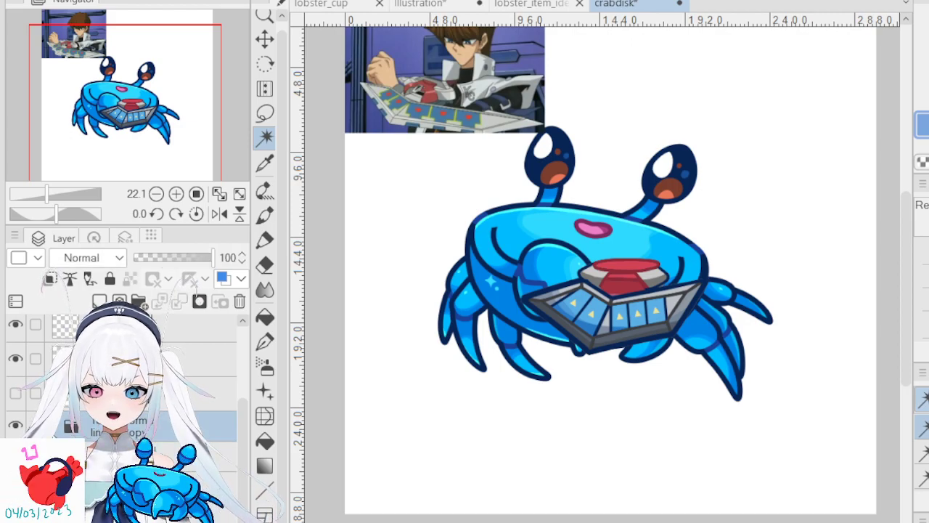
click(54, 430)
scroll(191, 407, down, 6)
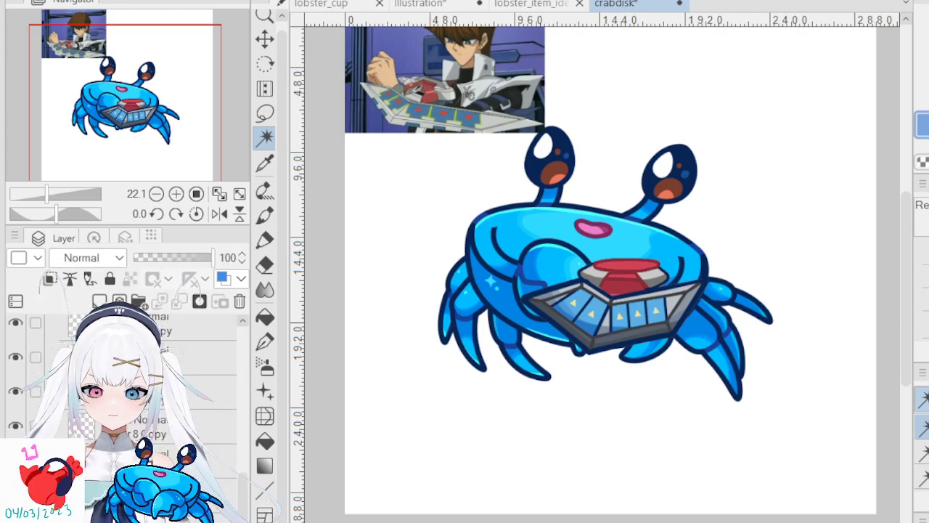
click(182, 518)
scroll(606, 256, up, 4)
scroll(145, 429, down, 1)
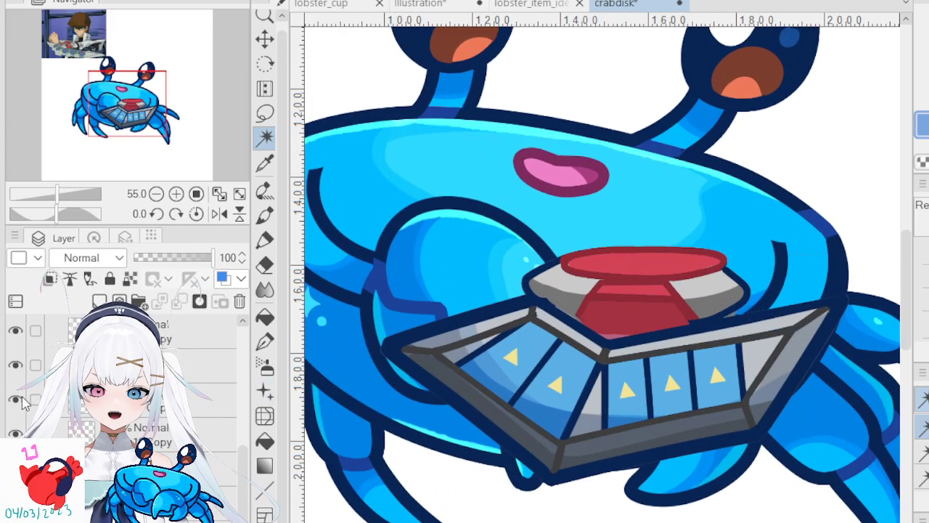
scroll(20, 407, up, 1)
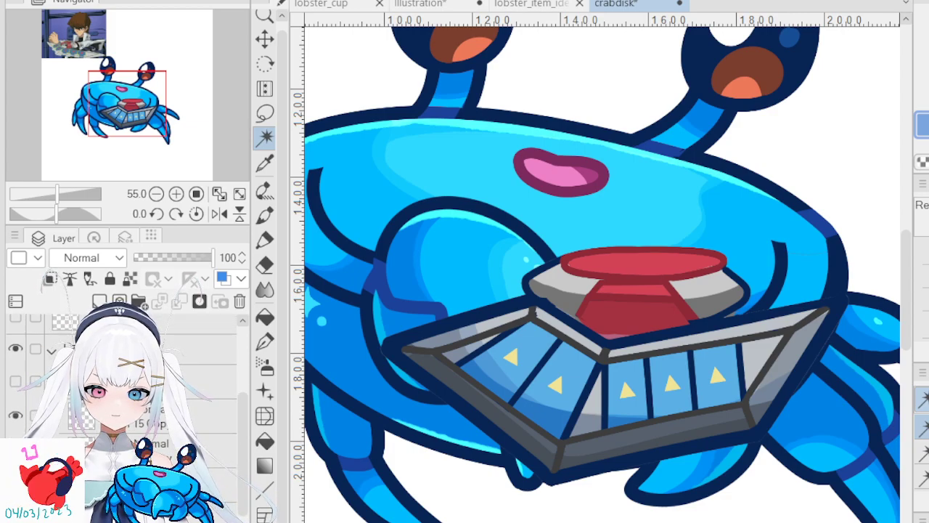
scroll(123, 378, down, 1)
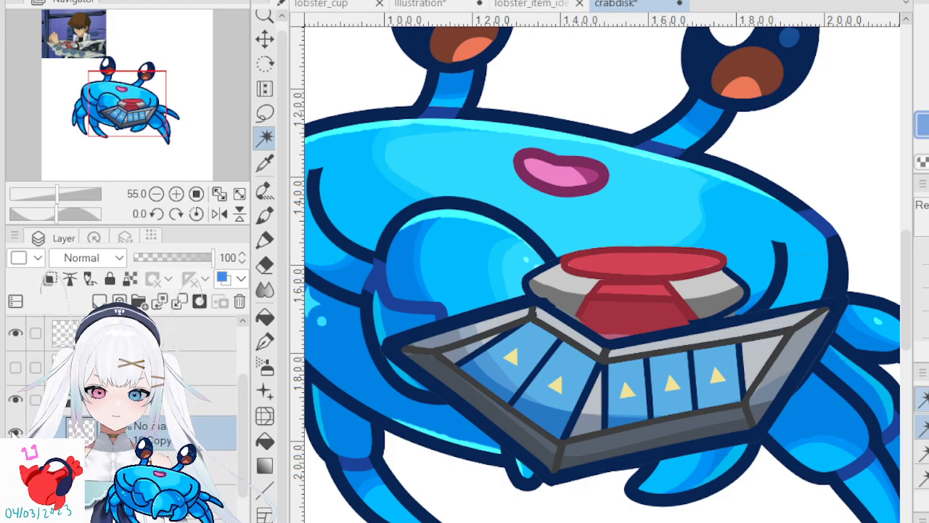
key(ctrl+t)
mouse_move(639, 265)
mouse_down()
mouse_move(633, 182)
mouse_move(637, 259)
mouse_up()
click(641, 292)
scroll(86, 417, up, 10)
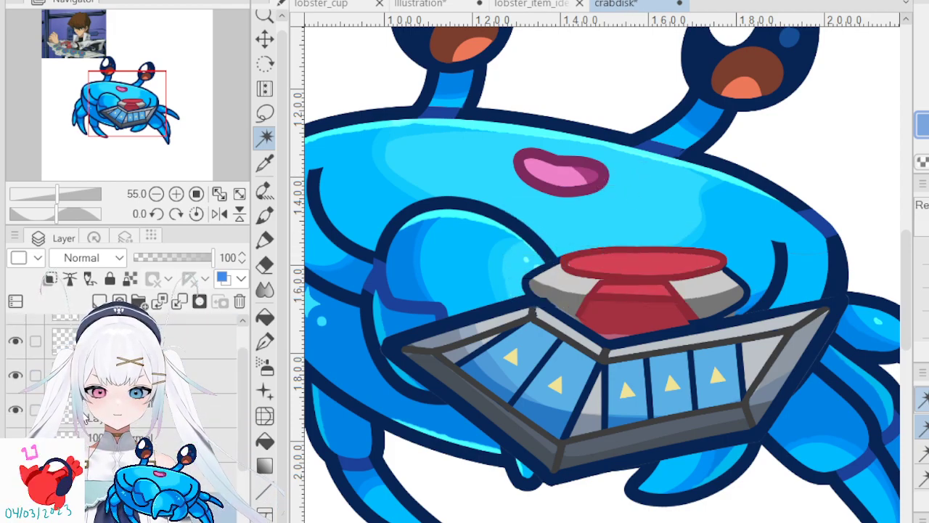
scroll(130, 370, down, 1)
- Toggle the dark red line art of the duel disk's centre off and on to compare it with the navy outline
click(16, 358)
click(15, 358)
key(ctrl+z)
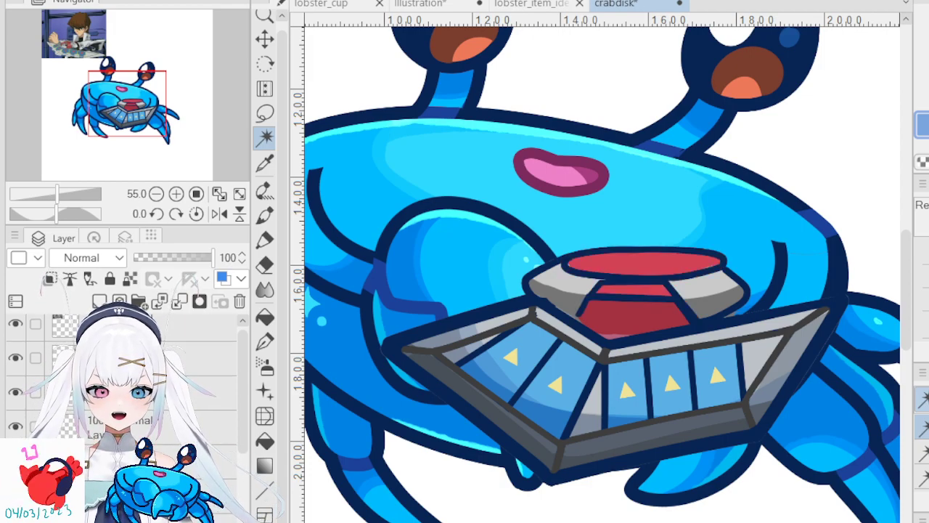
key(ctrl+y)
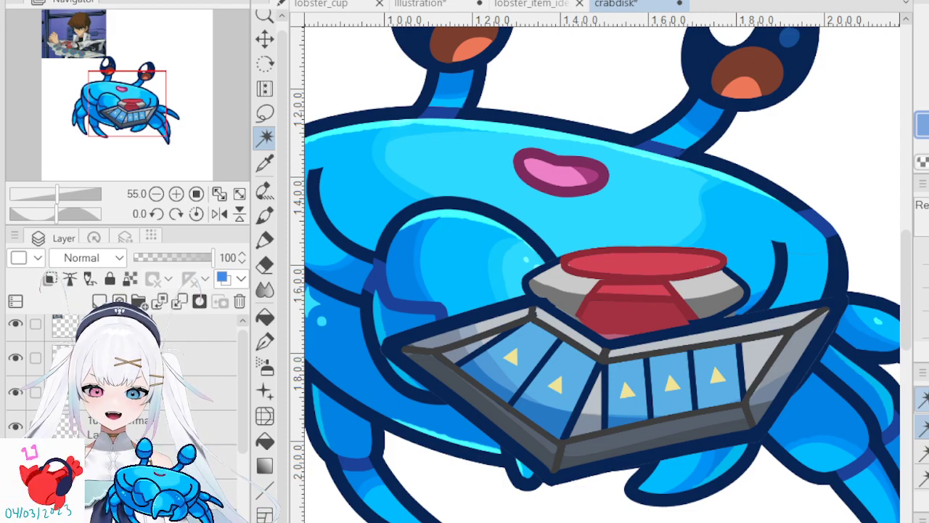
scroll(145, 385, down, 3)
key(ctrl+z)
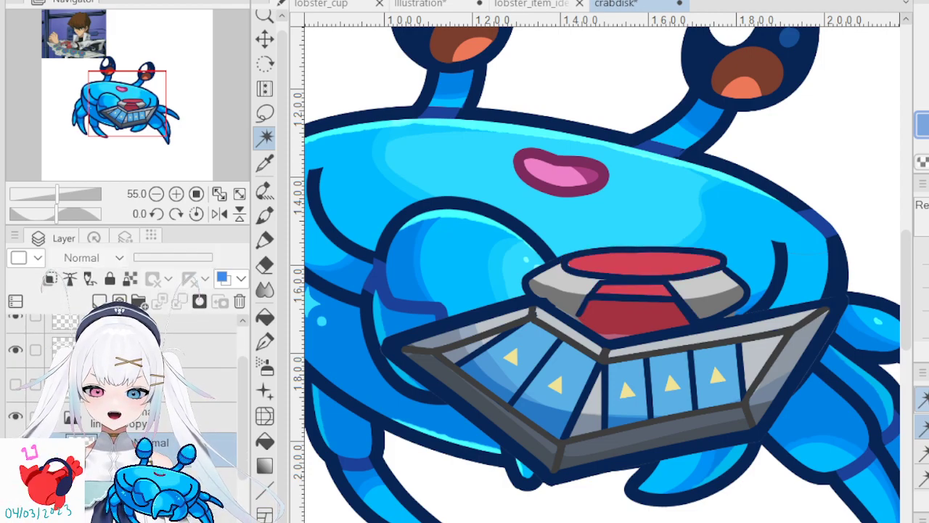
- Undo the recent line art changes on the duel disk's red and grey centre, and redo them
key(ctrl+z)
key(ctrl+z)
key(ctrl+z)
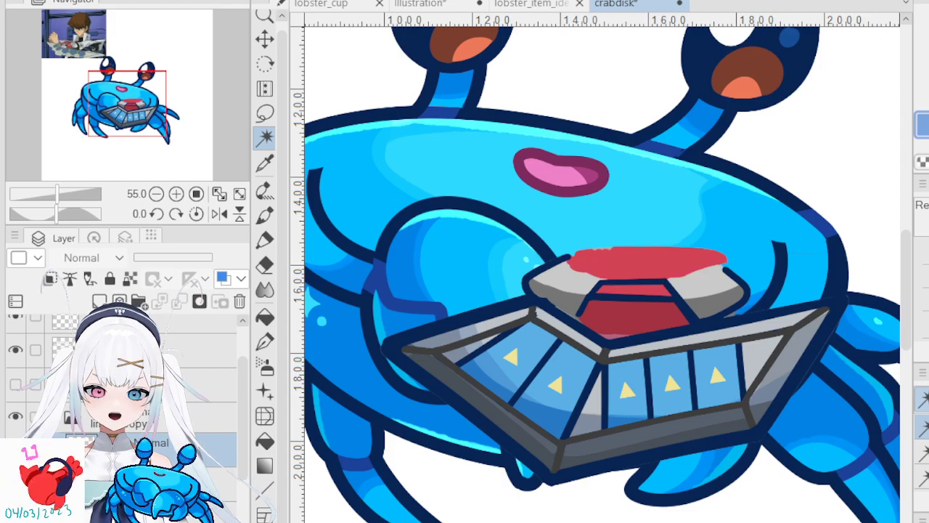
key(ctrl+z)
key(ctrl+z)
key(ctrl+z)
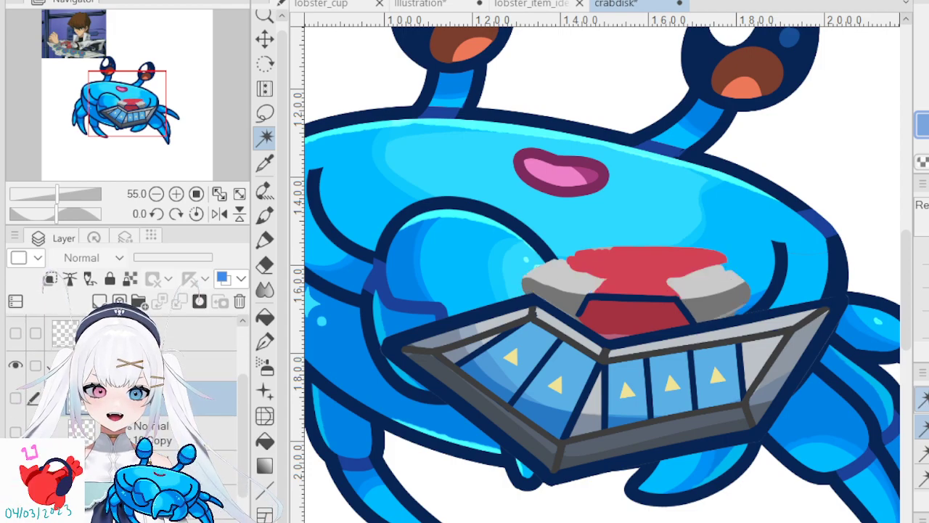
key(ctrl+z)
key(ctrl+y)
key(ctrl+y)
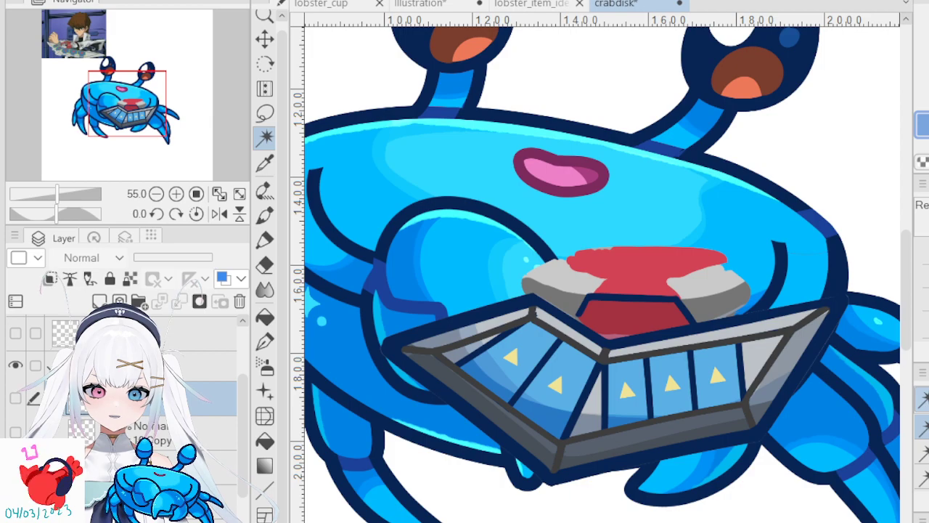
key(ctrl+y)
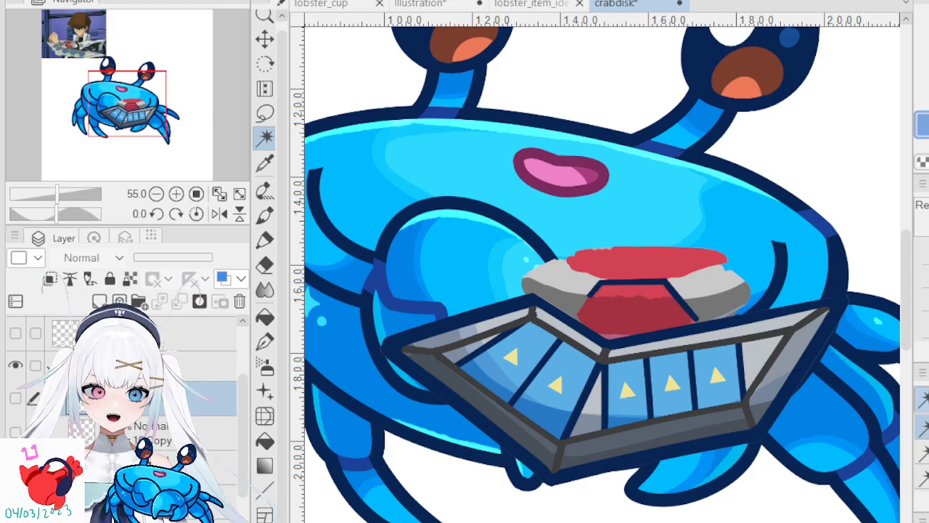
key(ctrl+y)
key(ctrl+y)
key(ctrl+y)
key(ctrl+y)
key(ctrl+y)
- Group the layers of the duel disk's red and grey centre, including Layer 25, in a new folder and collapse it
click(18, 407)
click(141, 303)
click(151, 429)
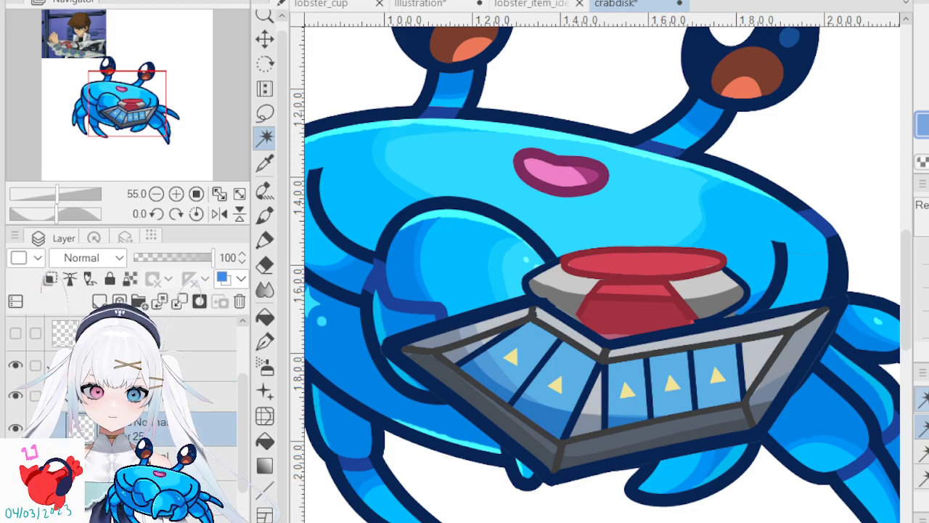
shift+click(167, 458)
drag(166, 416, 166, 398)
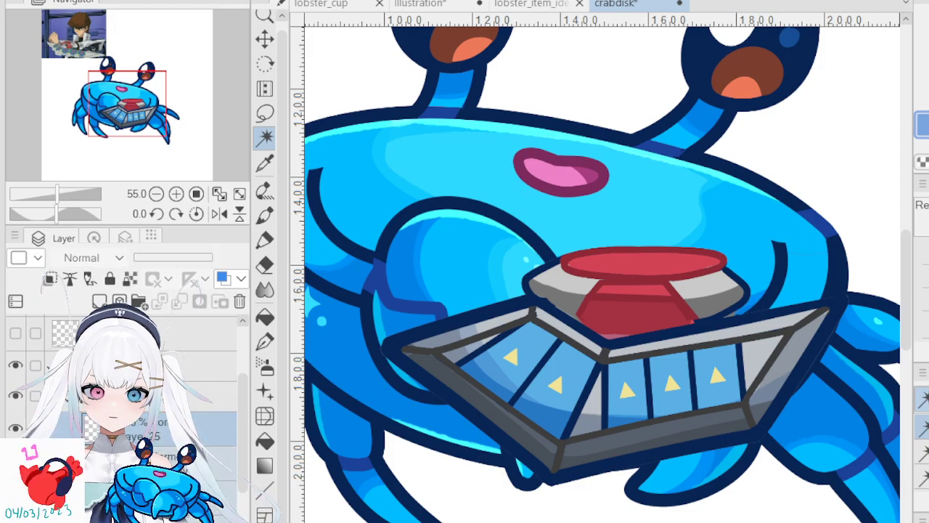
click(167, 429)
click(60, 397)
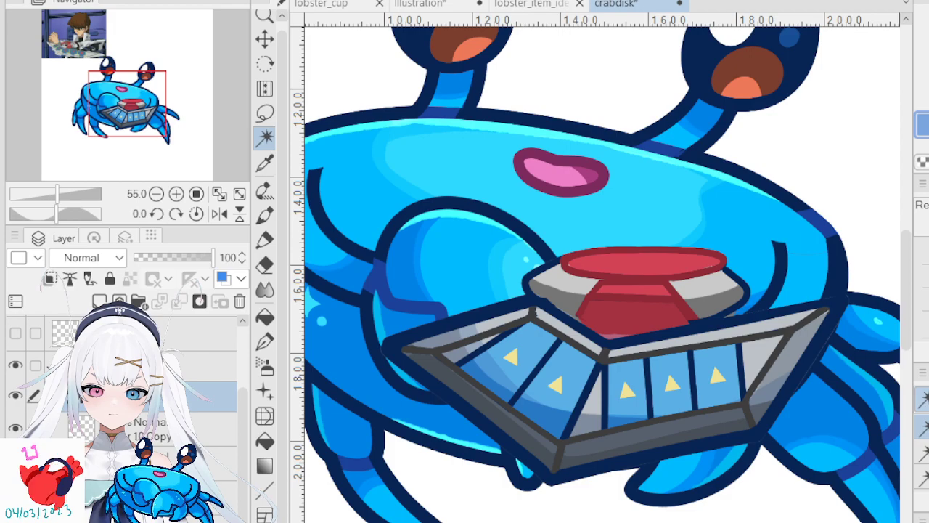
- Examine the whole crab and its layer list, undoing and redoing the last change to the duel disk centre's grey base
scroll(668, 311, down, 5)
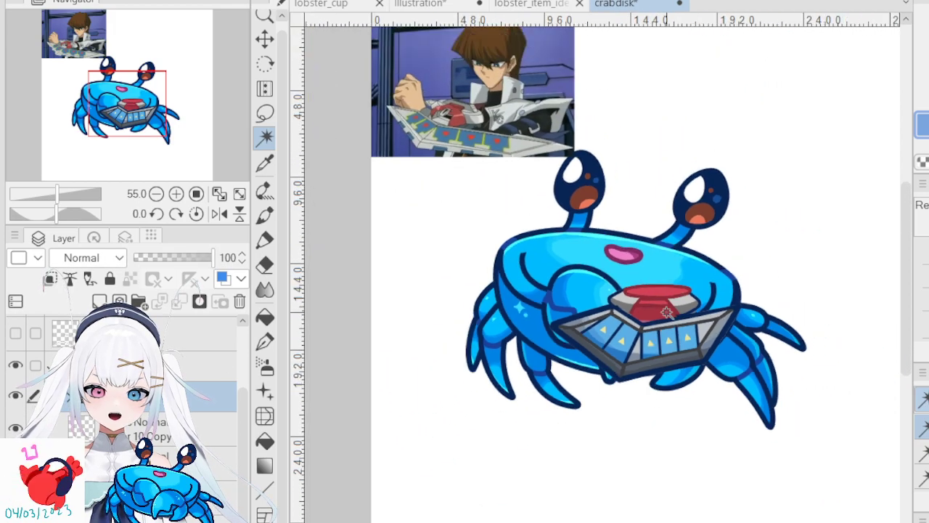
scroll(167, 407, down, 5)
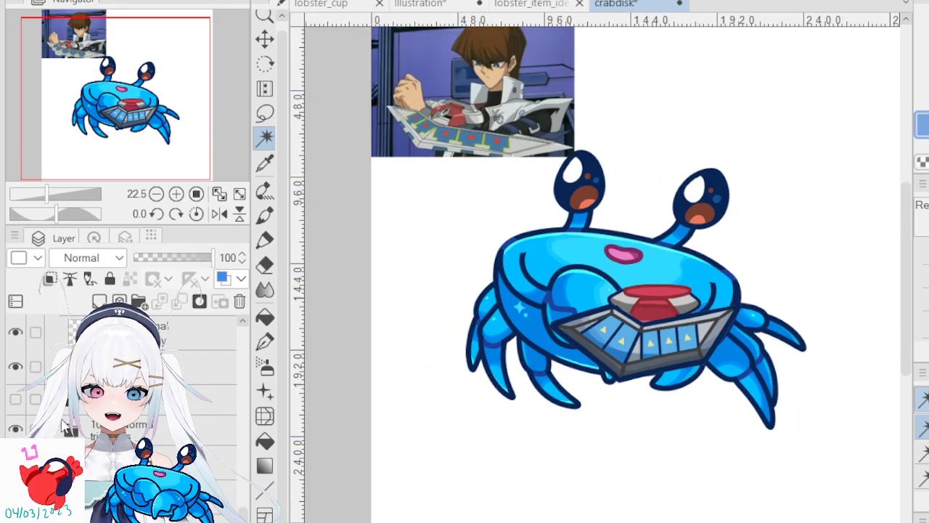
scroll(167, 406, down, 5)
scroll(167, 407, up, 2)
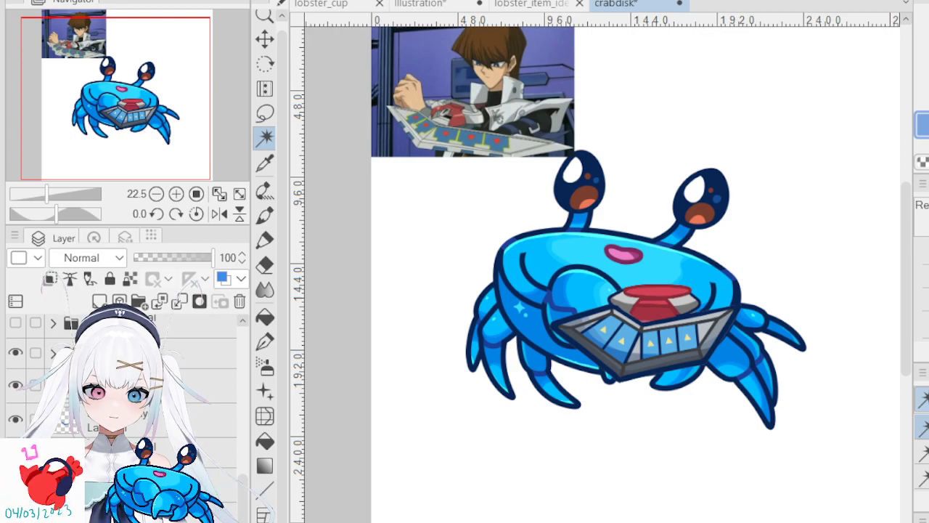
scroll(196, 385, down, 5)
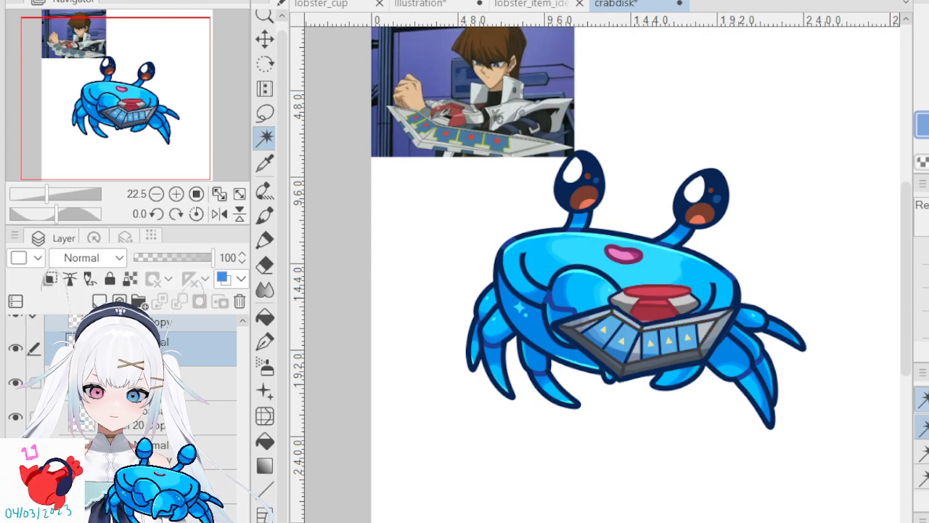
key(ctrl+z)
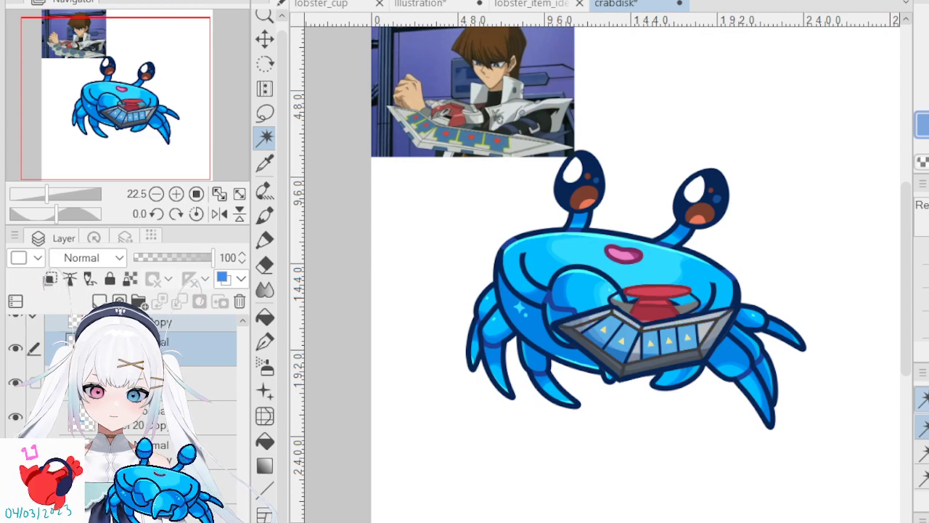
key(ctrl+y)
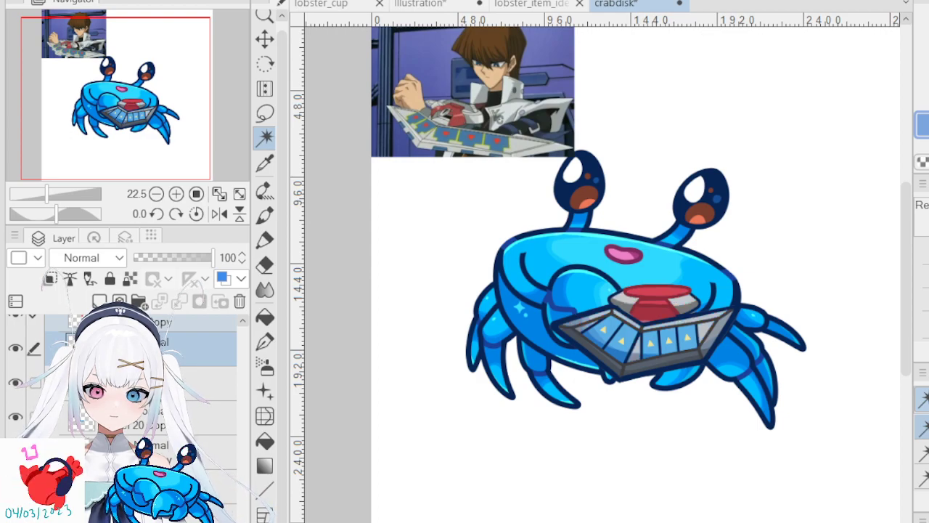
- Transform the folder of the duel disk's centre, nudging it slightly down and to the right over the panels
scroll(131, 399, up, 10)
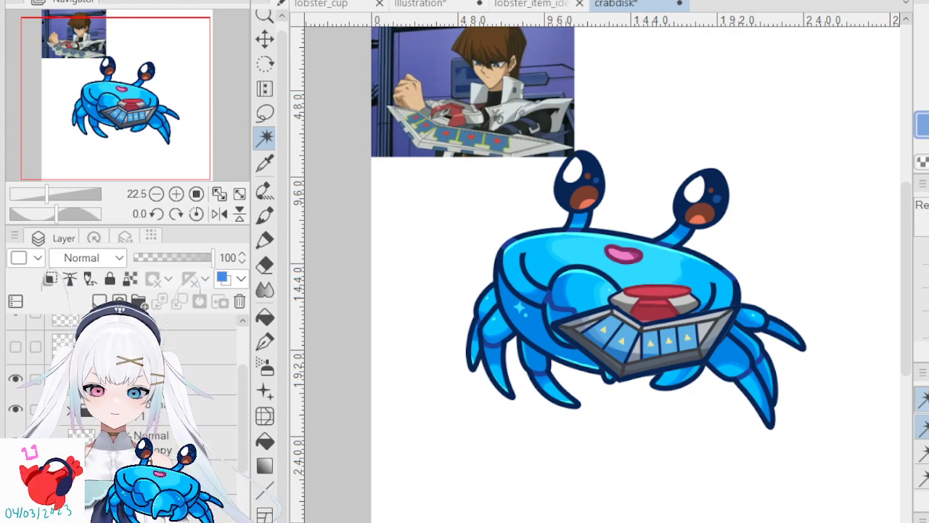
scroll(722, 341, up, 3)
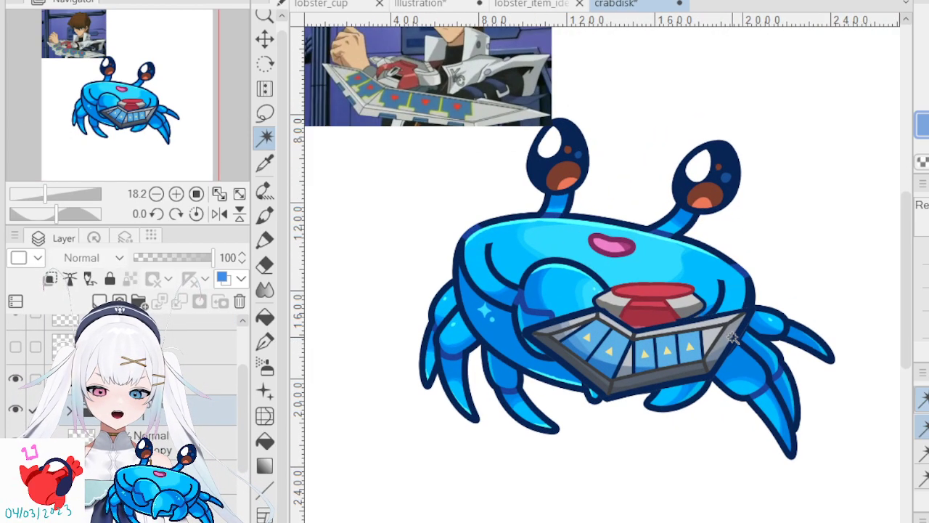
scroll(723, 342, up, 2)
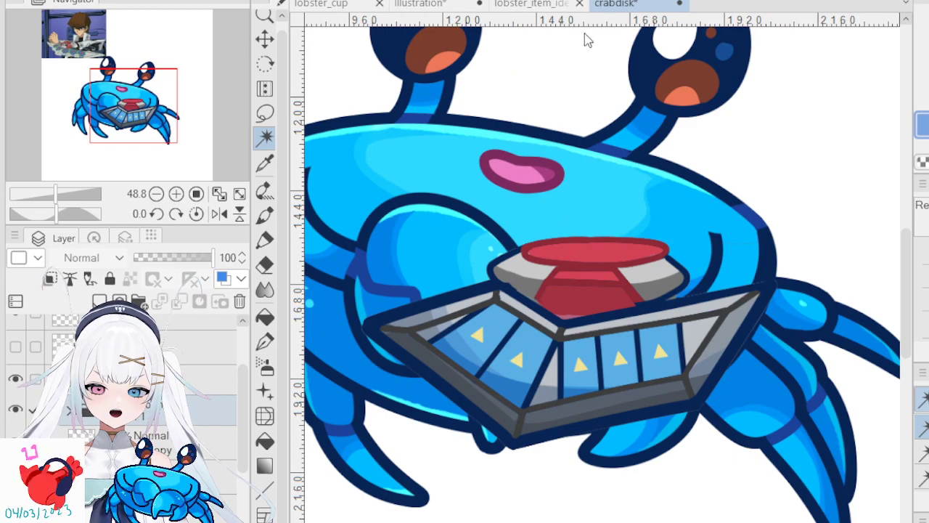
key(ctrl+t)
scroll(669, 260, up, 1)
mouse_move(625, 282)
mouse_down()
mouse_move(628, 301)
mouse_move(632, 279)
mouse_move(624, 287)
mouse_move(636, 292)
mouse_move(633, 319)
mouse_move(633, 289)
mouse_up()
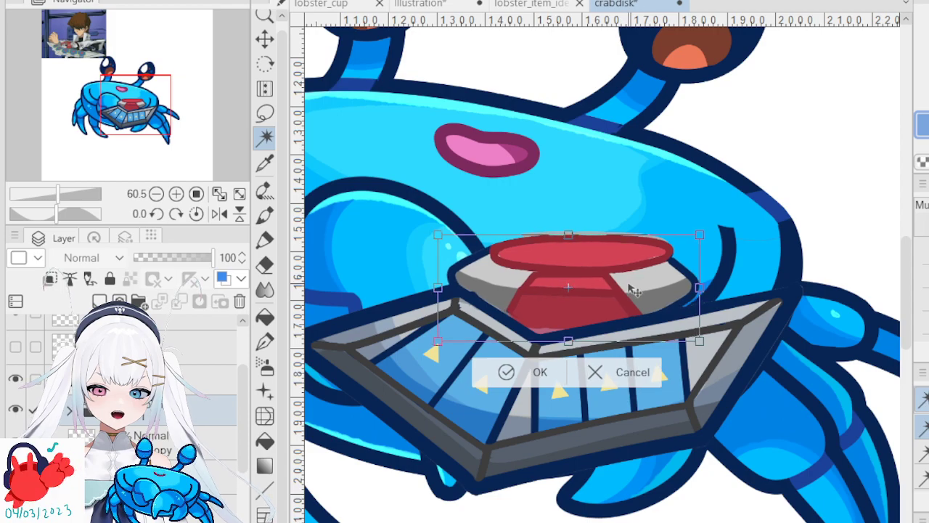
click(517, 372)
scroll(610, 392, down, 3)
scroll(609, 392, down, 2)
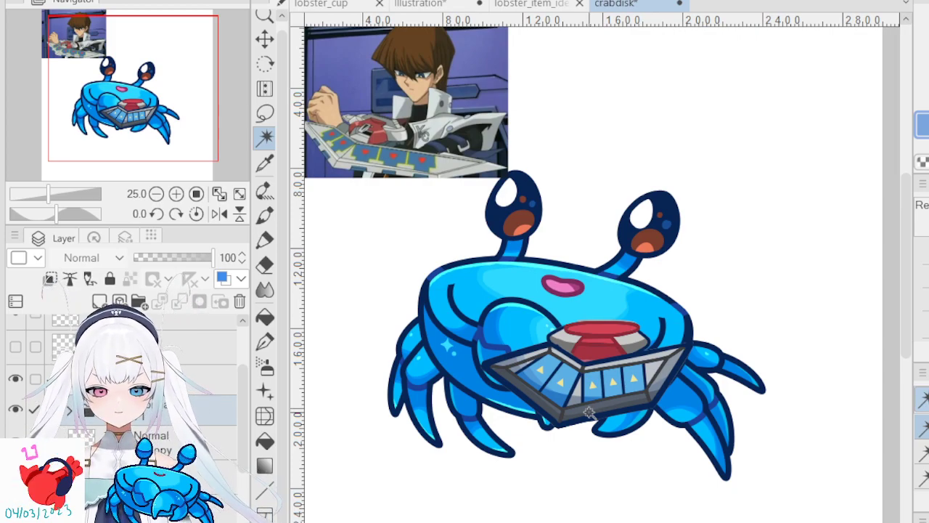
- Find the duel disk's grey base layer by toggling layer visibility, and erase its spill above the red rim
scroll(590, 412, up, 3)
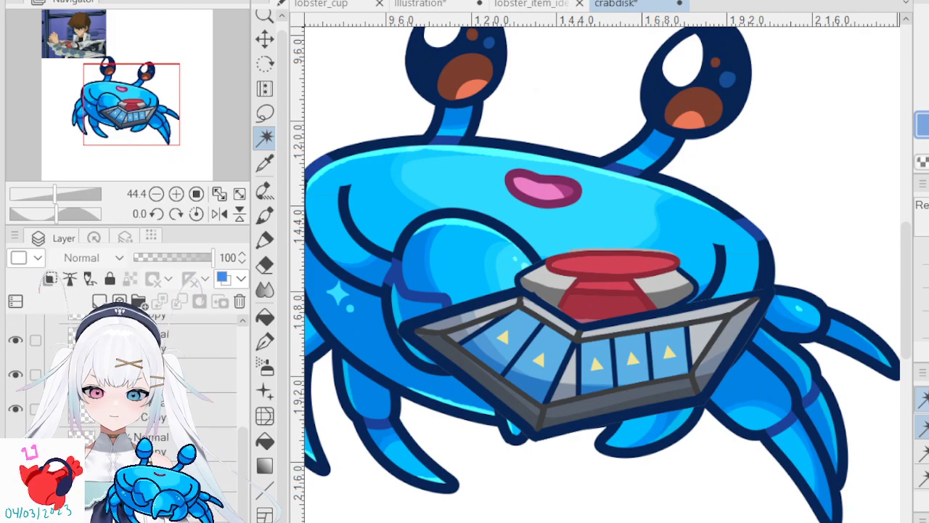
scroll(130, 406, down, 3)
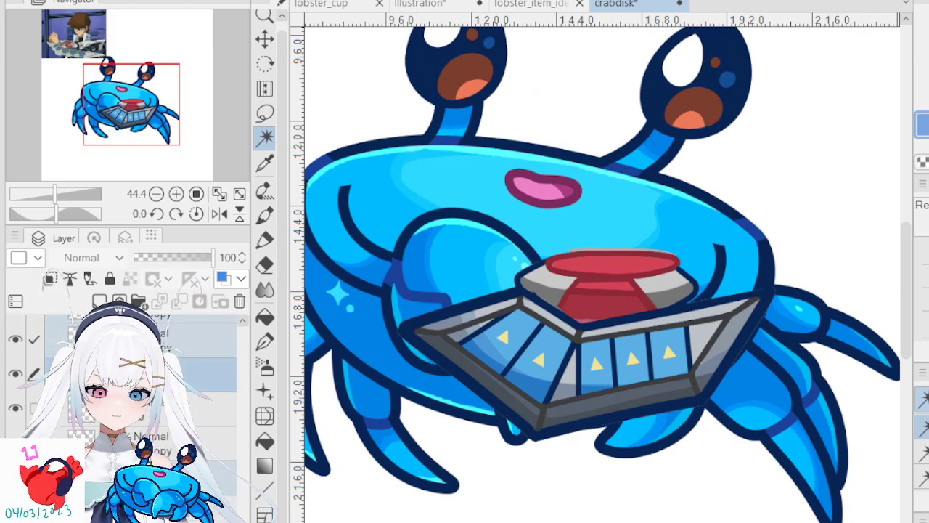
click(189, 510)
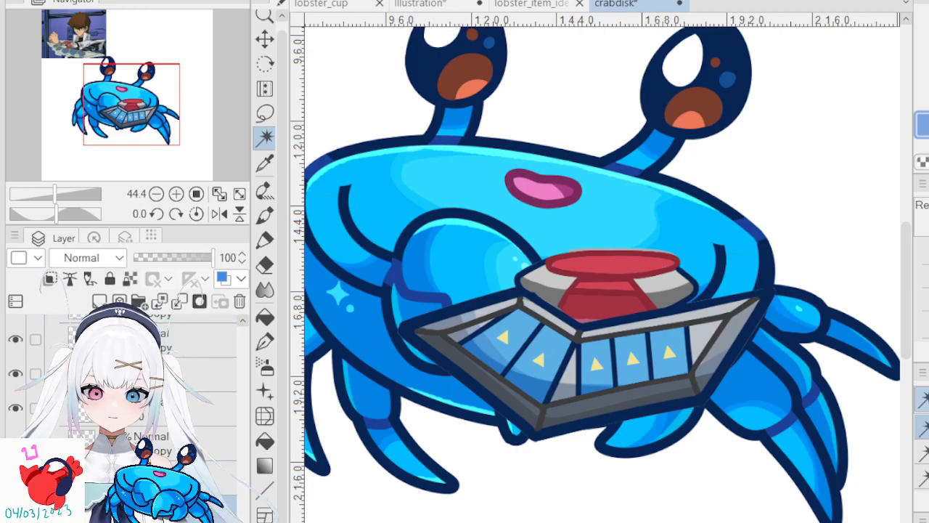
click(15, 512)
click(15, 512)
click(15, 477)
click(15, 477)
click(16, 443)
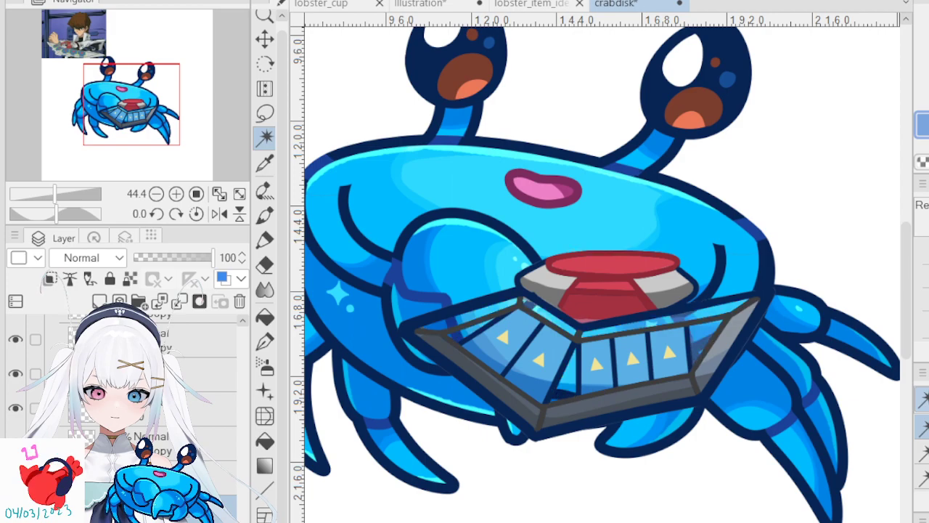
key(ctrl+z)
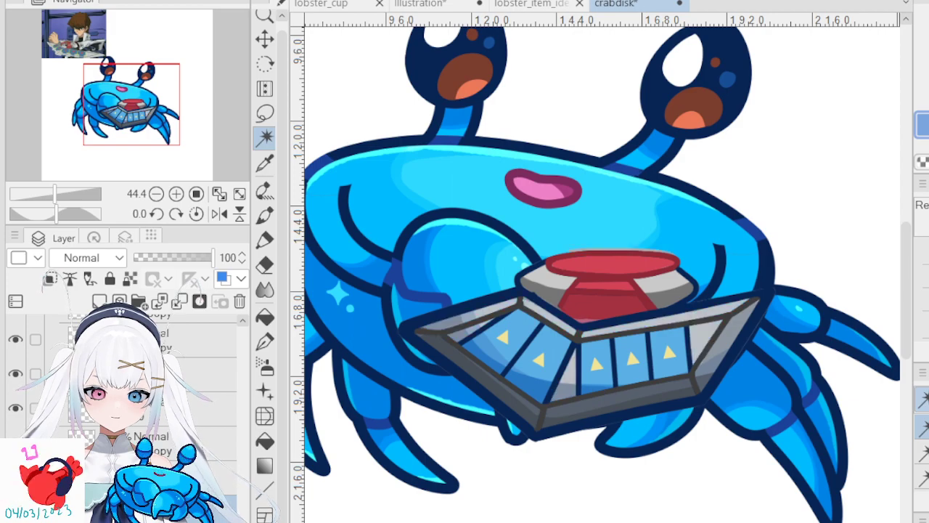
click(266, 266)
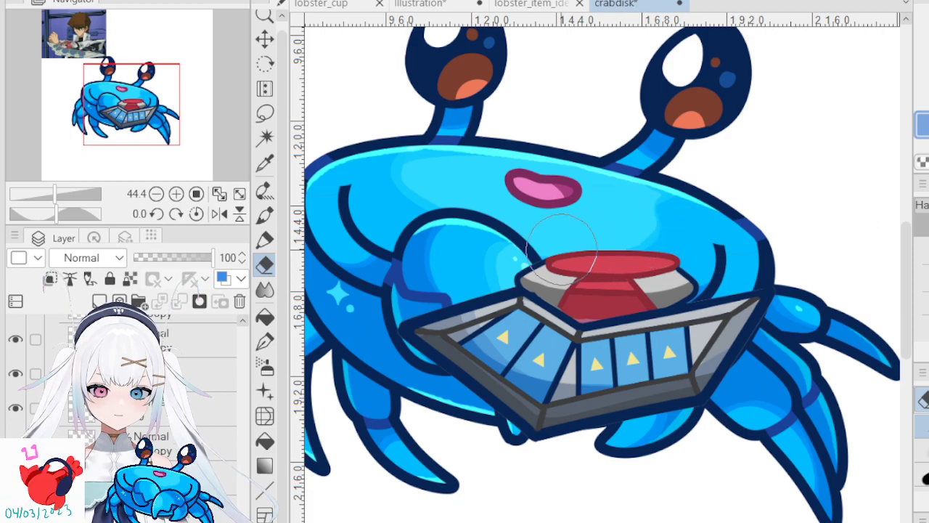
scroll(210, 392, up, 5)
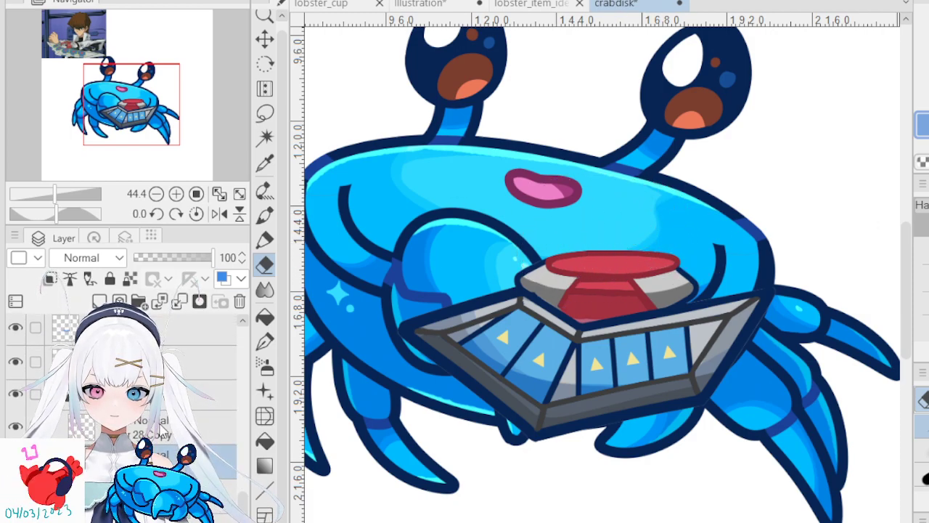
- Sample the dark red of the duel disk's centre and paint its lower part on Layer 28 Copy with a smaller brush
click(265, 165)
click(597, 303)
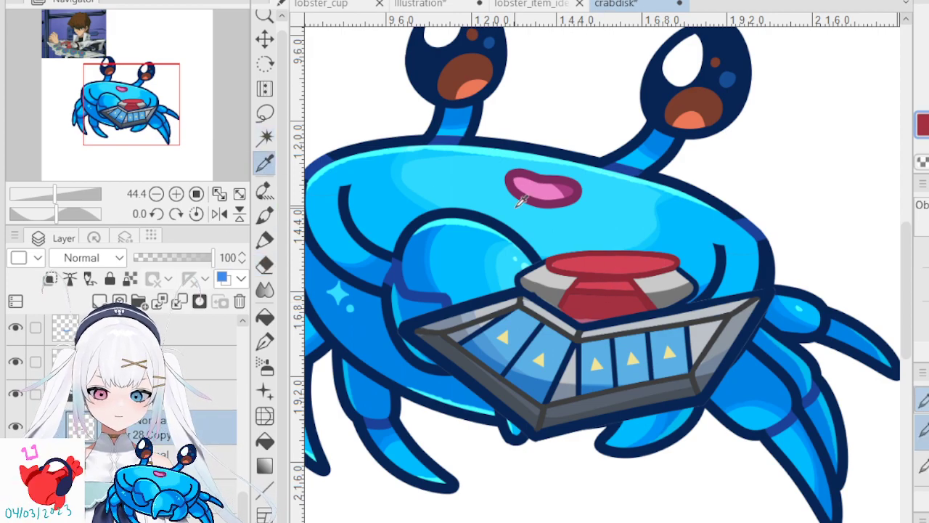
click(264, 240)
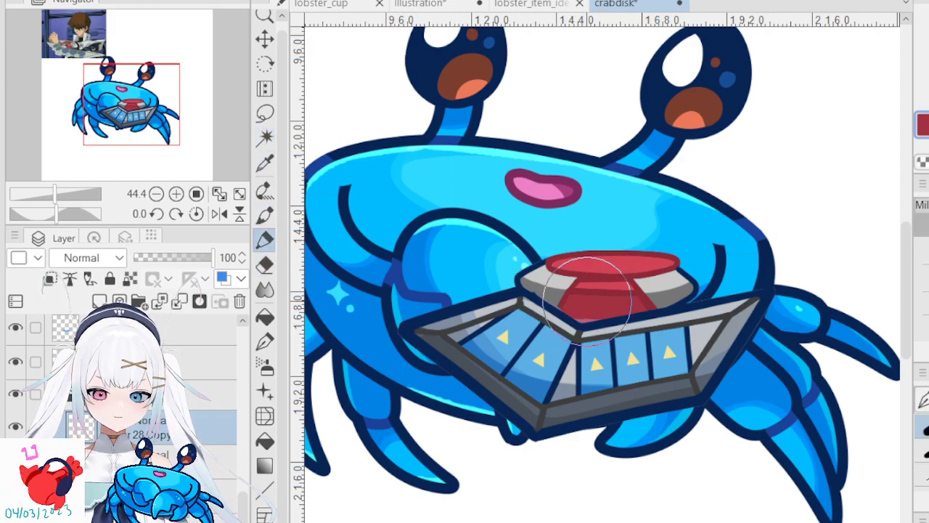
key(bracketleft)
key(bracketleft)
key(bracketleft)
key(bracketleft)
key(bracketleft)
key(bracketleft)
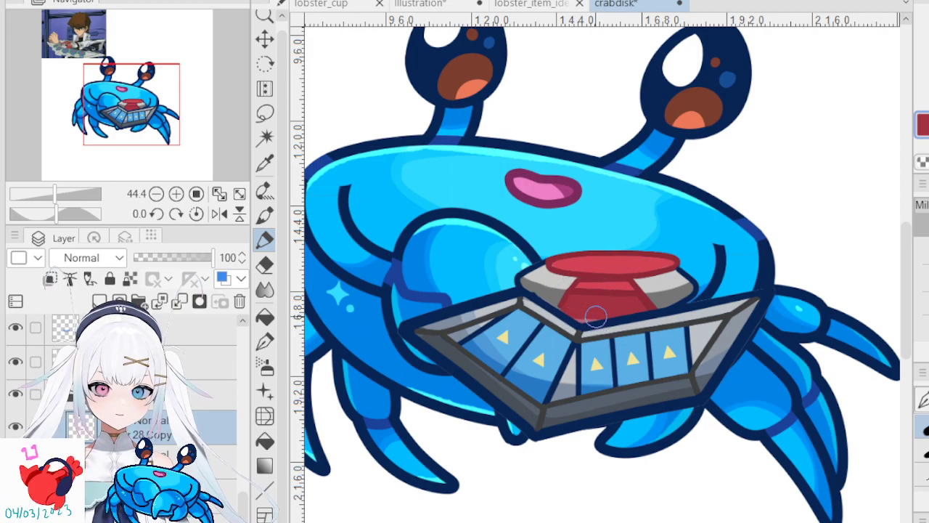
drag(601, 308, 560, 281)
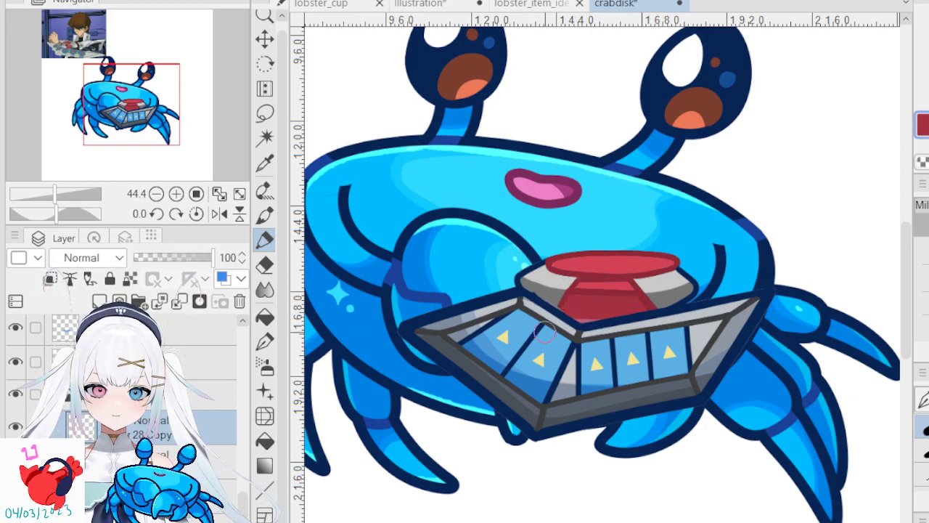
- On the 37% Screen highlight layer, erase the pale spill over the lower edge of the red centre with a smaller eraser
scroll(581, 290, up, 5)
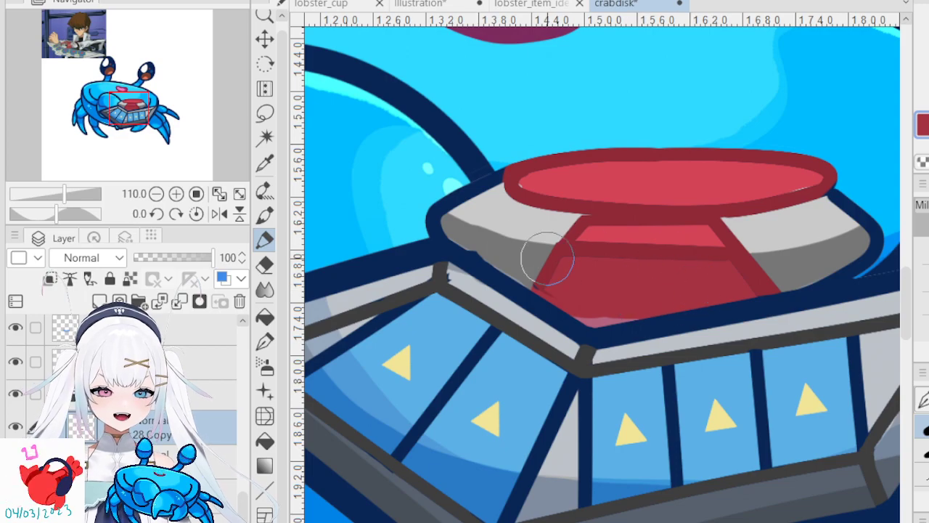
mouse_move(243, 504)
mouse_down()
mouse_move(243, 454)
mouse_move(240, 488)
mouse_up()
click(184, 451)
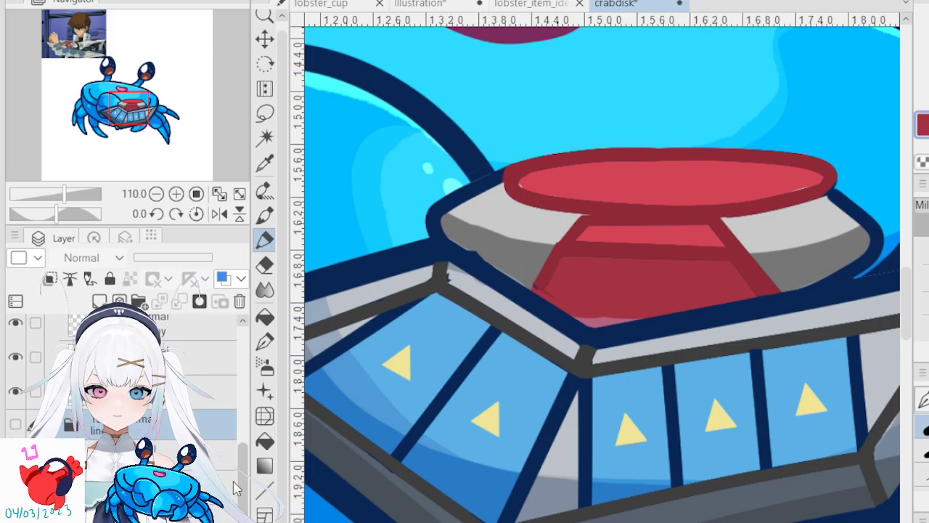
click(216, 487)
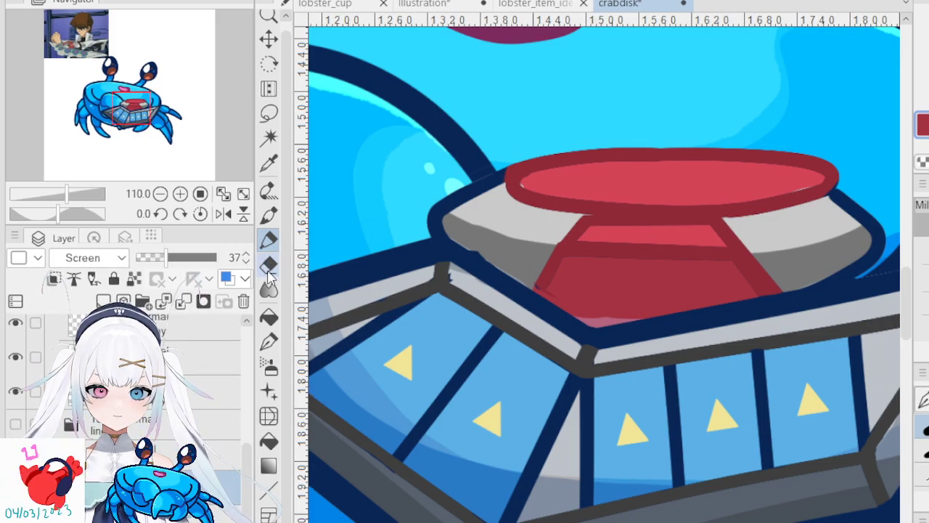
click(270, 268)
key(bracketleft)
key(bracketleft)
key(bracketleft)
key(bracketleft)
key(bracketleft)
key(bracketleft)
key(bracketleft)
key(bracketleft)
drag(581, 316, 606, 313)
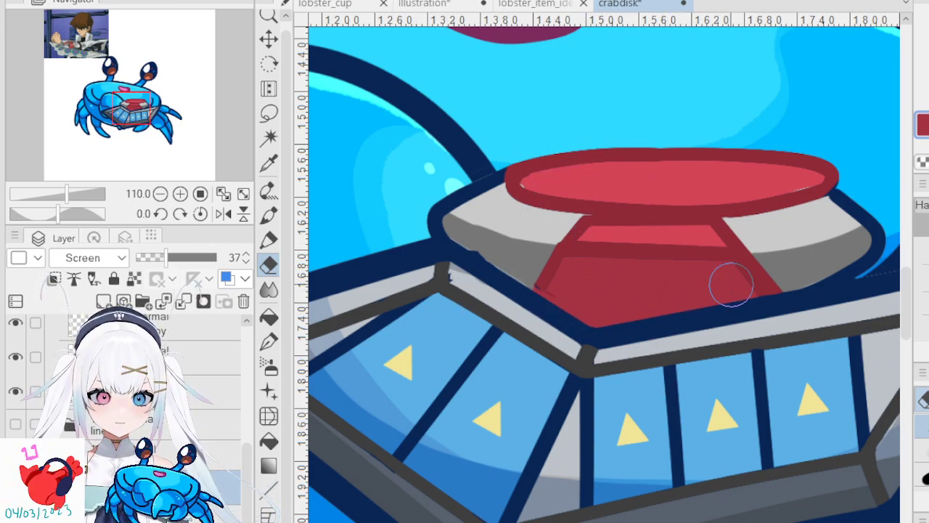
- On Layer 25, sample the rim's dark red, redraw the lower-left edge of the duel disk's red centre, and erase its overhang
drag(248, 490, 246, 413)
click(89, 422)
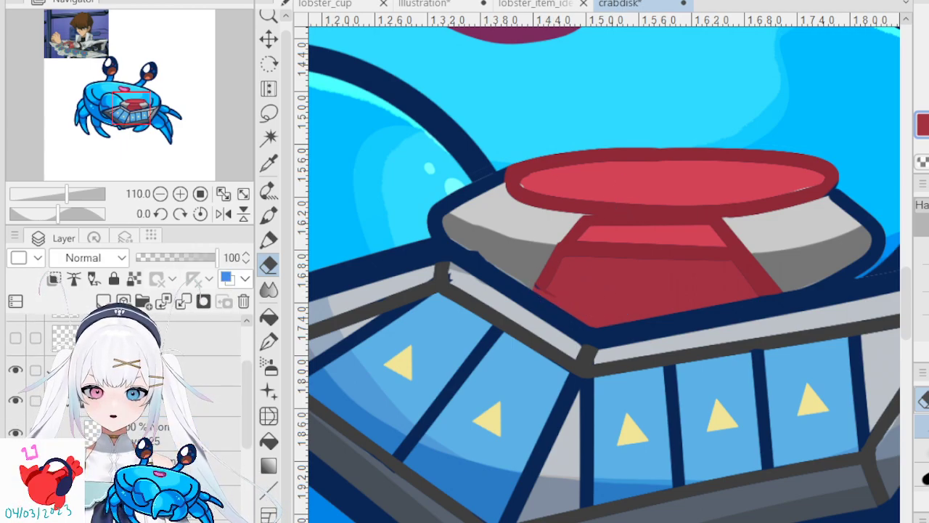
key(i)
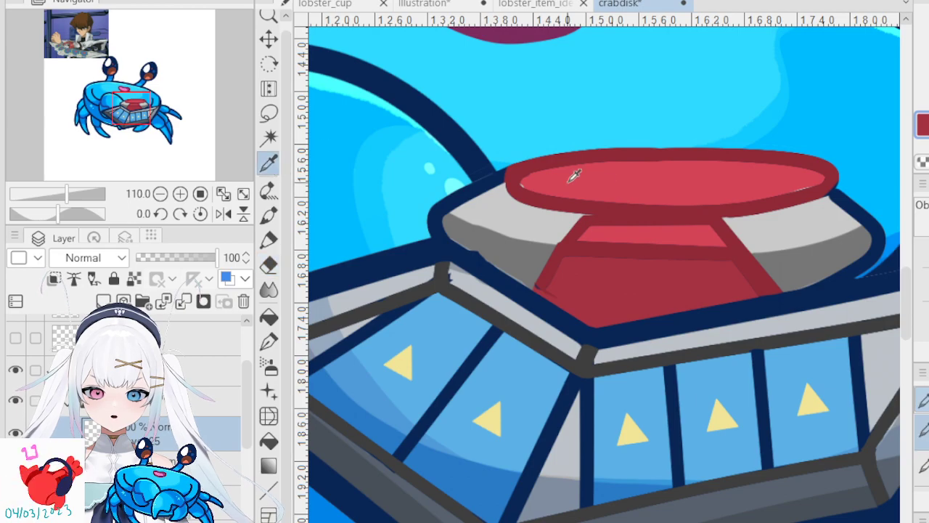
click(600, 201)
click(268, 239)
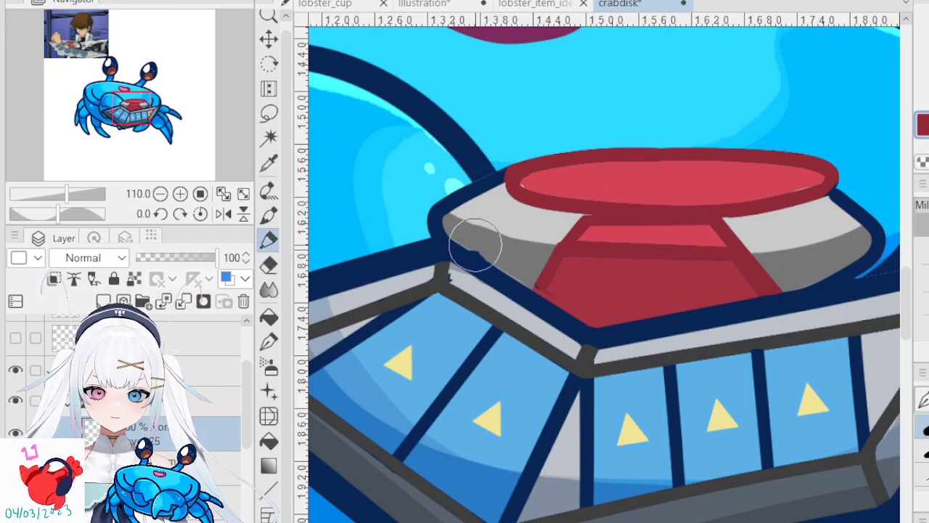
click(924, 518)
mouse_move(541, 283)
mouse_down()
mouse_move(531, 297)
mouse_move(560, 248)
mouse_move(528, 303)
mouse_up()
click(267, 265)
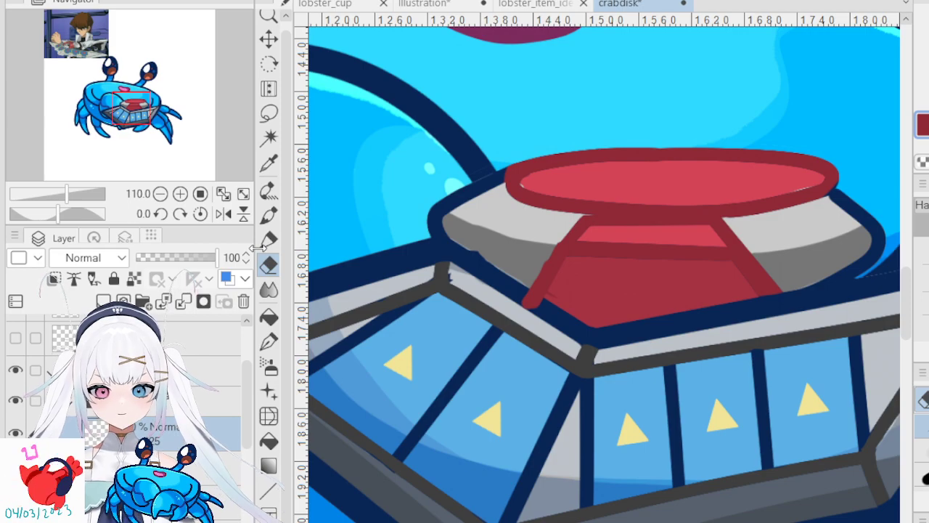
drag(504, 307, 538, 323)
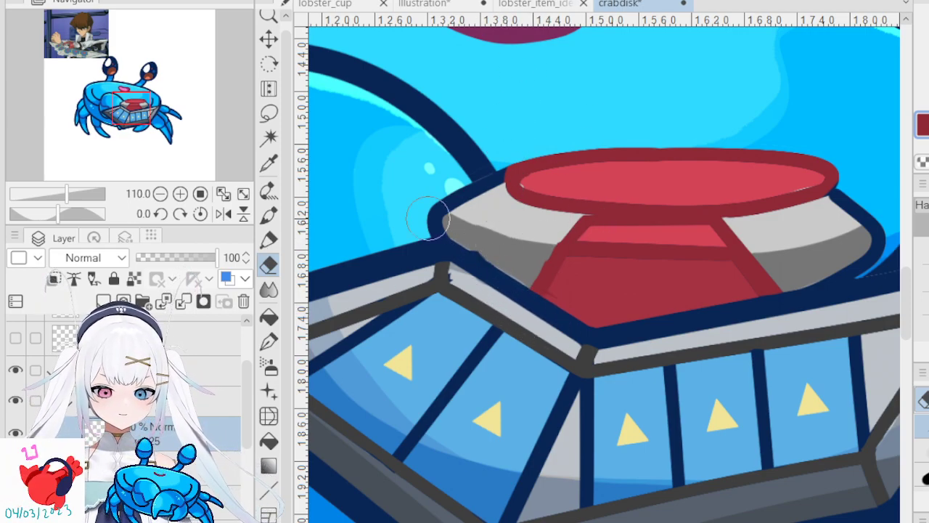
- Identify the grey base's colour layer by toggling visibility, and tidy the base's lower-left shading edge
click(15, 467)
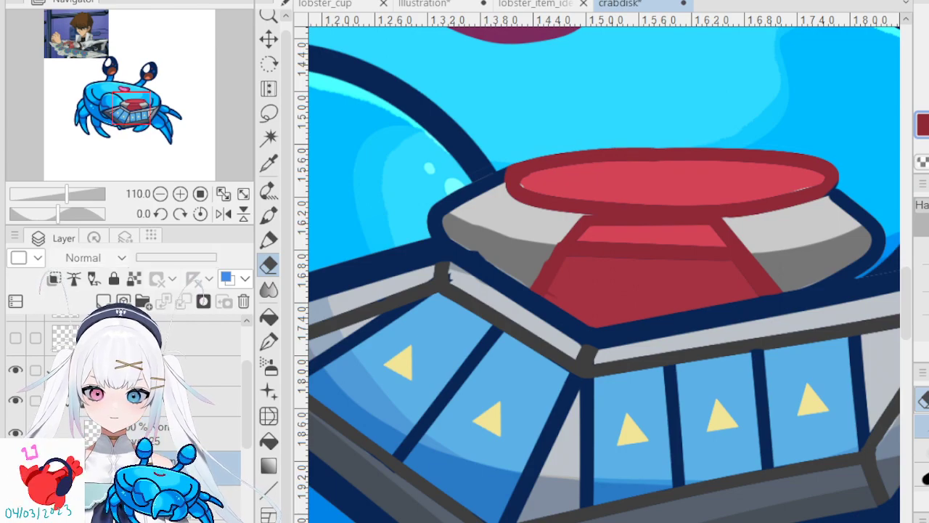
click(15, 468)
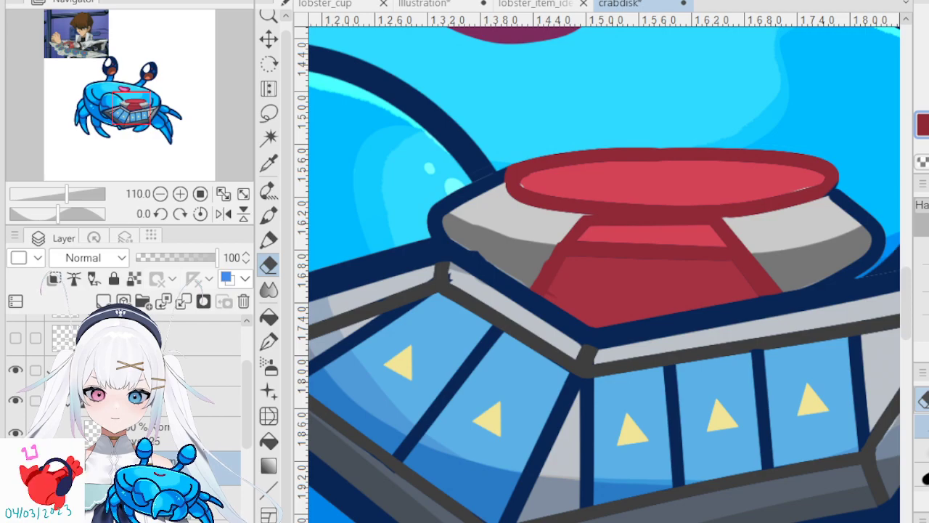
key(ctrl+z)
key(ctrl+y)
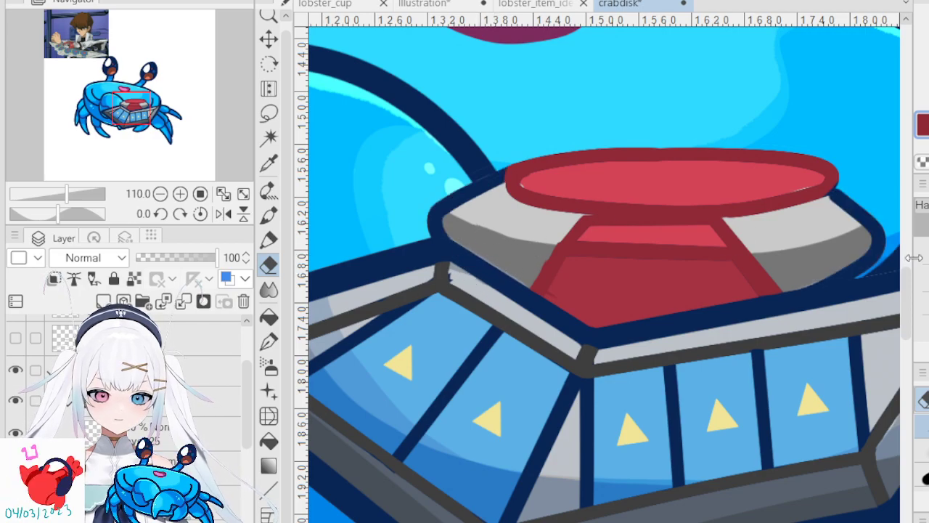
- Find the duel disk's shadow layer, pick a grey-blue colour, and add a new Multiply layer above Layer 28 Copy
scroll(504, 275, down, 10)
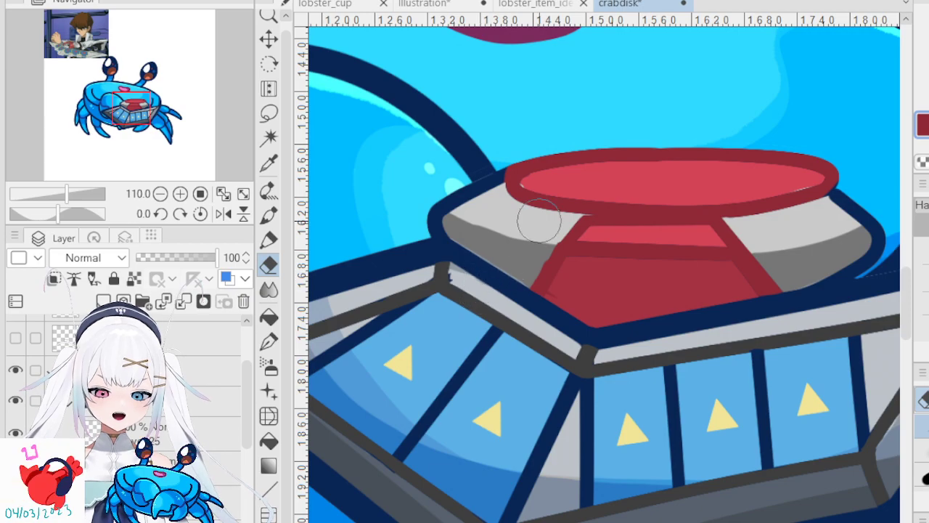
scroll(532, 177, up, 4)
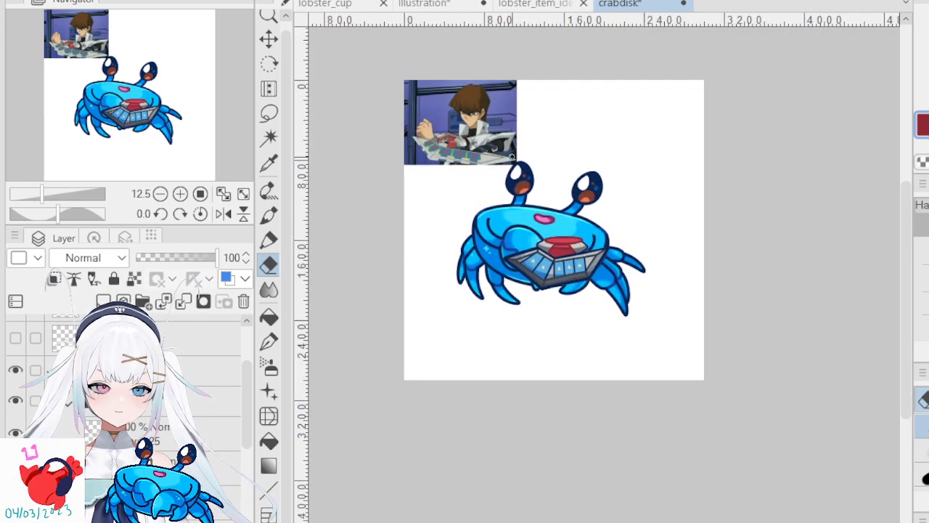
drag(907, 384, 908, 356)
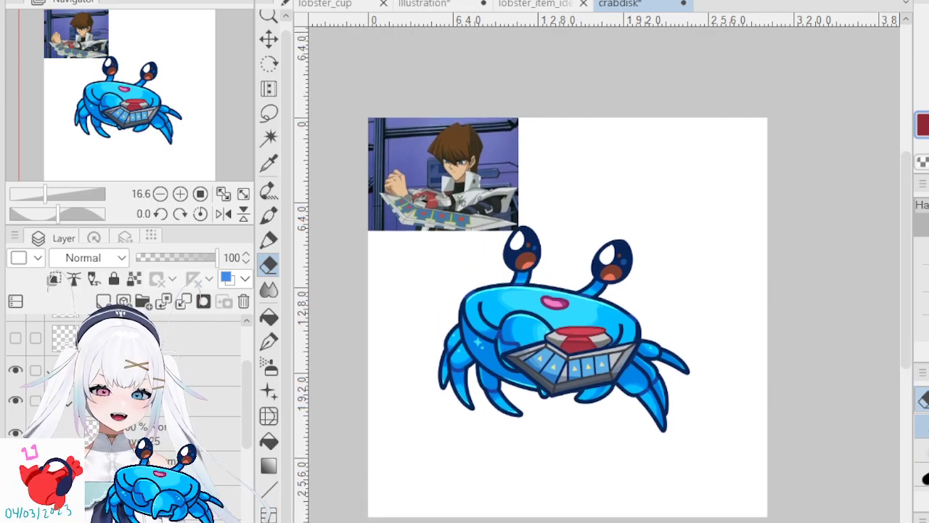
scroll(604, 290, left, 2)
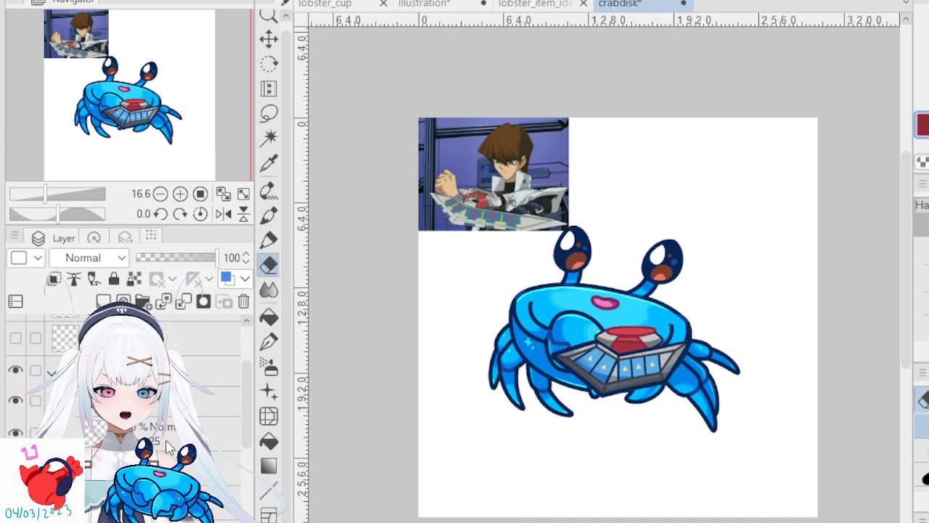
click(72, 407)
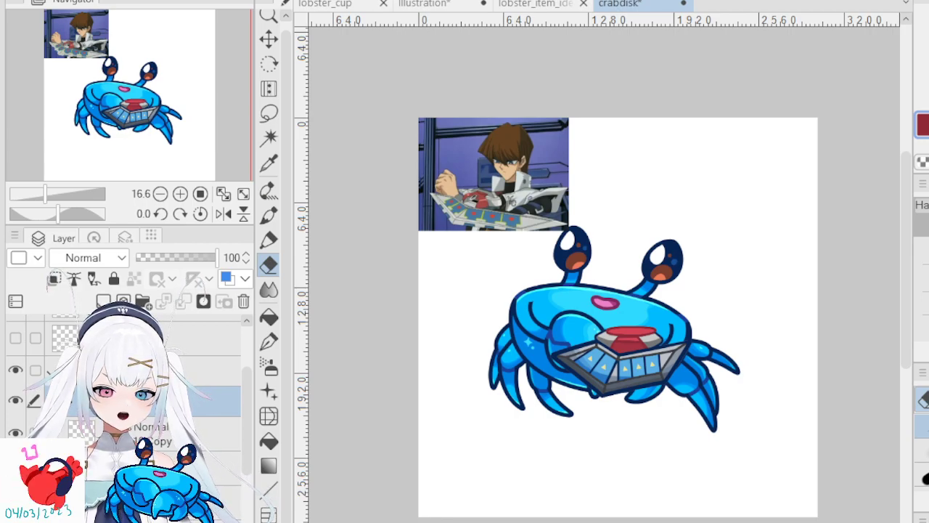
scroll(131, 407, down, 5)
scroll(131, 407, down, 3)
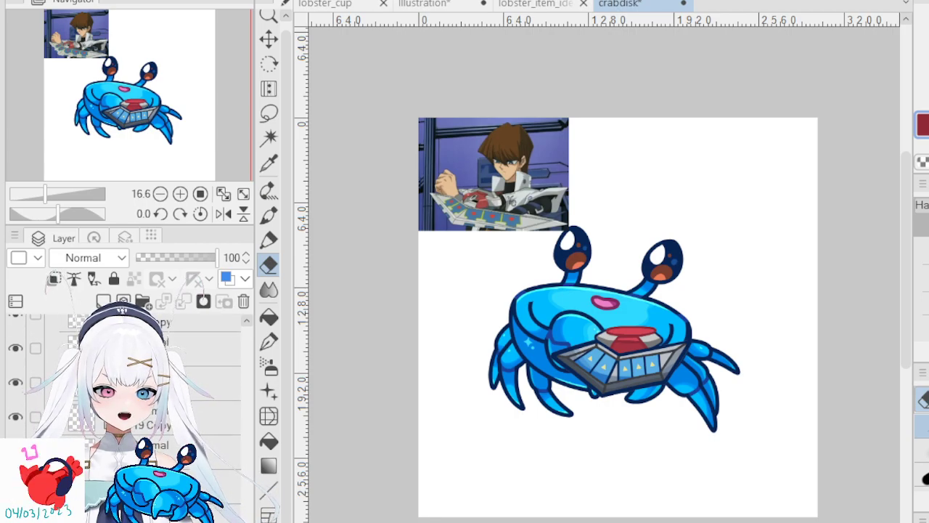
scroll(124, 378, down, 1)
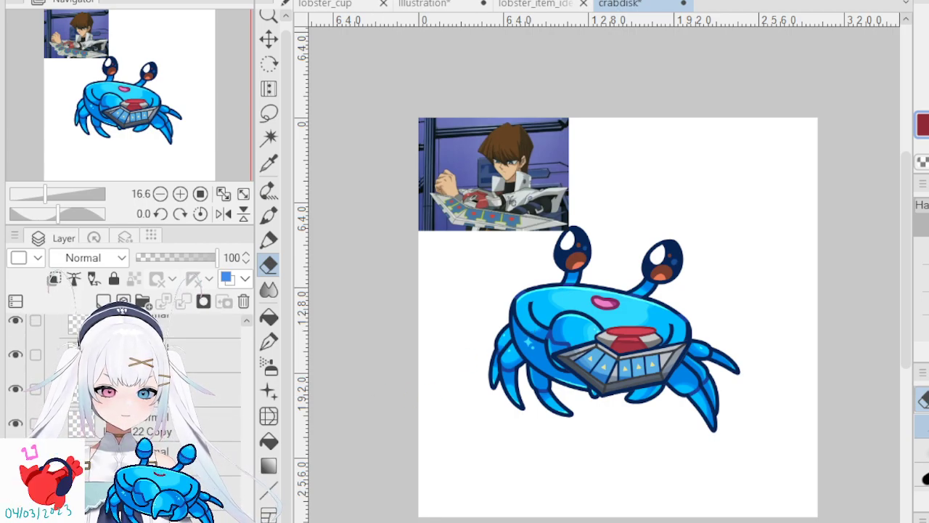
scroll(131, 392, up, 5)
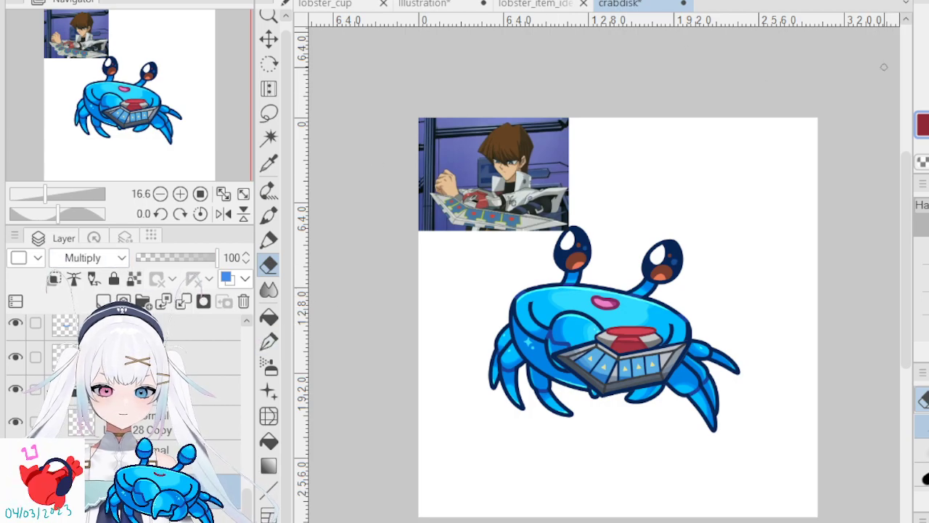
scroll(671, 349, up, 2)
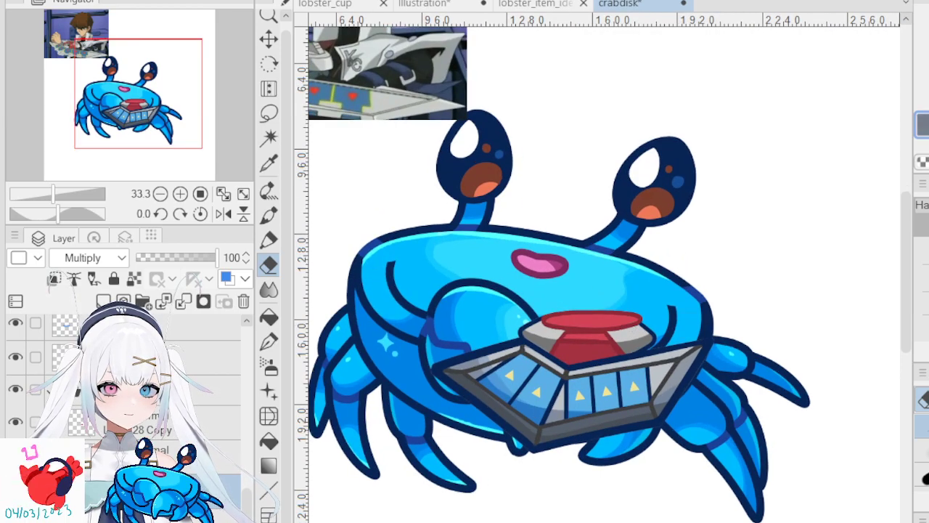
scroll(483, 428, up, 1)
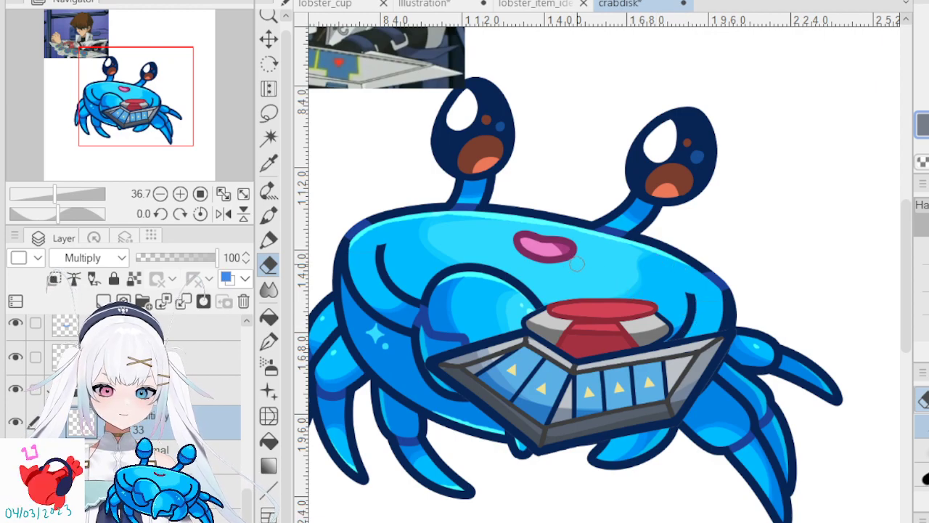
- Paint a Multiply shadow over the lower red centre and grey base, and erase it back to a curved band along the bottom
click(269, 239)
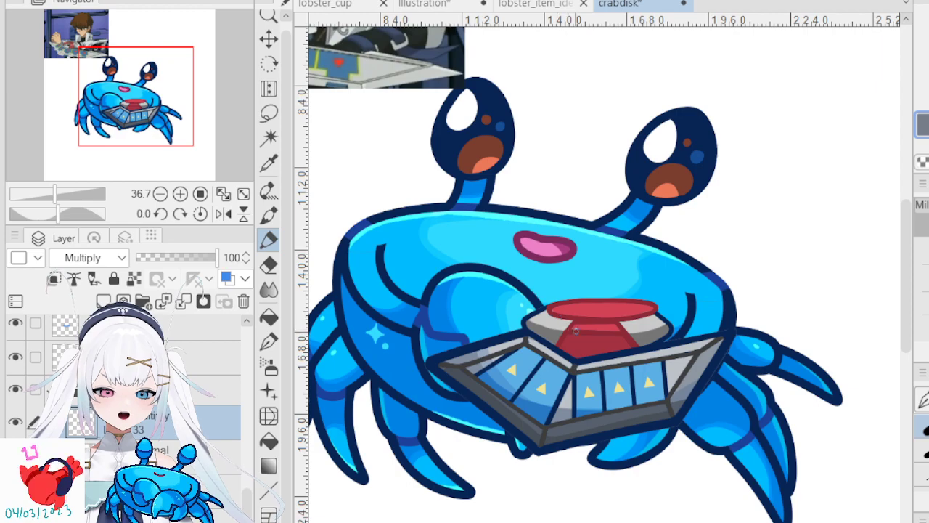
mouse_move(545, 340)
mouse_down()
mouse_move(588, 350)
mouse_move(566, 349)
mouse_move(654, 340)
mouse_move(567, 349)
mouse_move(581, 358)
mouse_move(575, 338)
mouse_move(563, 349)
mouse_move(574, 331)
mouse_move(571, 347)
mouse_move(586, 334)
mouse_move(585, 344)
mouse_move(619, 343)
mouse_move(570, 348)
mouse_up()
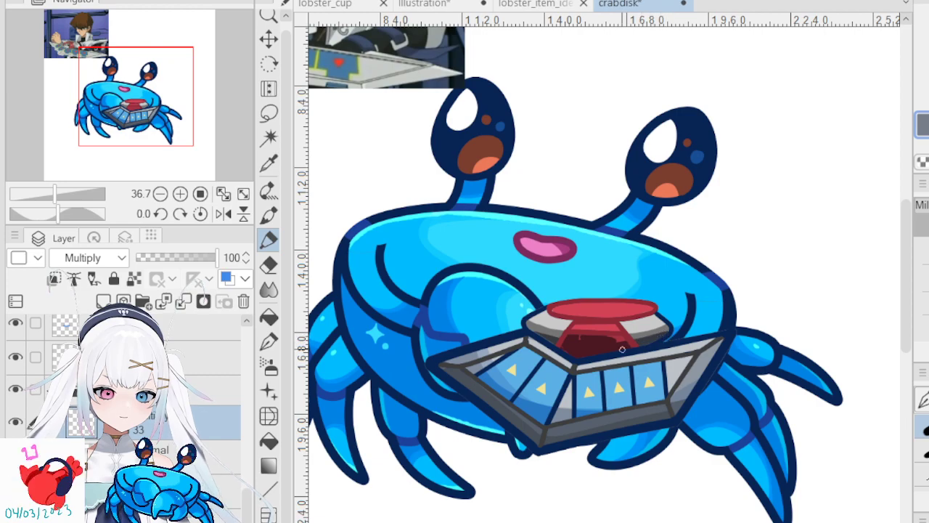
scroll(593, 329, up, 4)
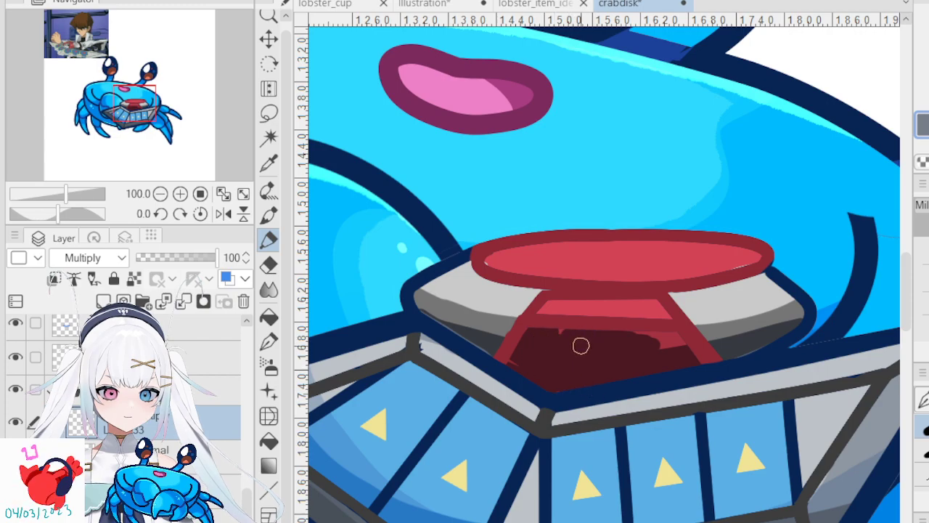
click(270, 265)
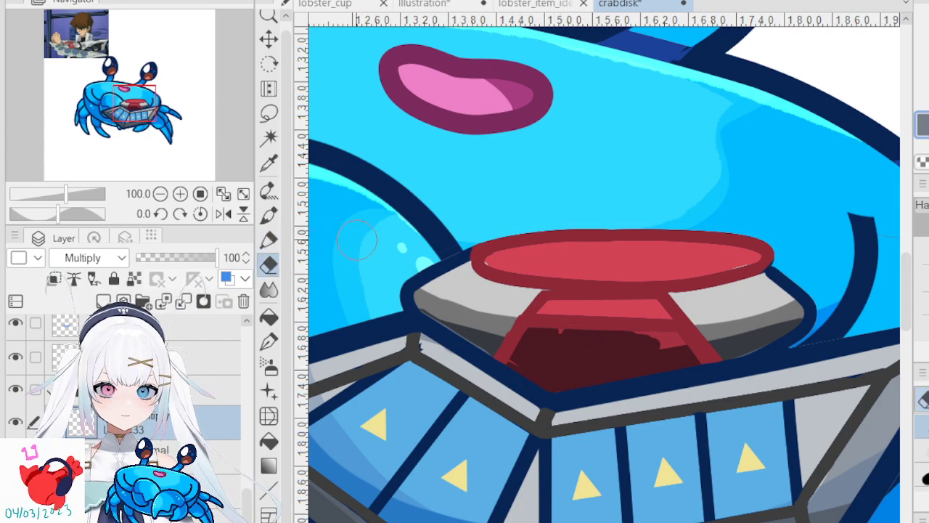
mouse_move(487, 316)
mouse_down()
mouse_move(594, 339)
mouse_move(672, 340)
mouse_up()
mouse_move(456, 261)
mouse_down()
mouse_move(423, 290)
mouse_move(475, 318)
mouse_move(547, 332)
mouse_move(639, 341)
mouse_move(802, 323)
mouse_up()
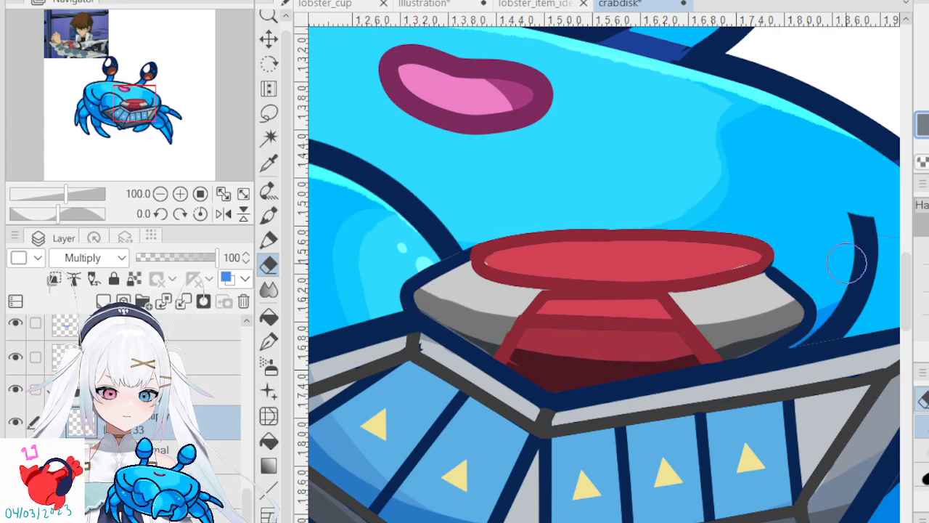
drag(682, 326, 797, 317)
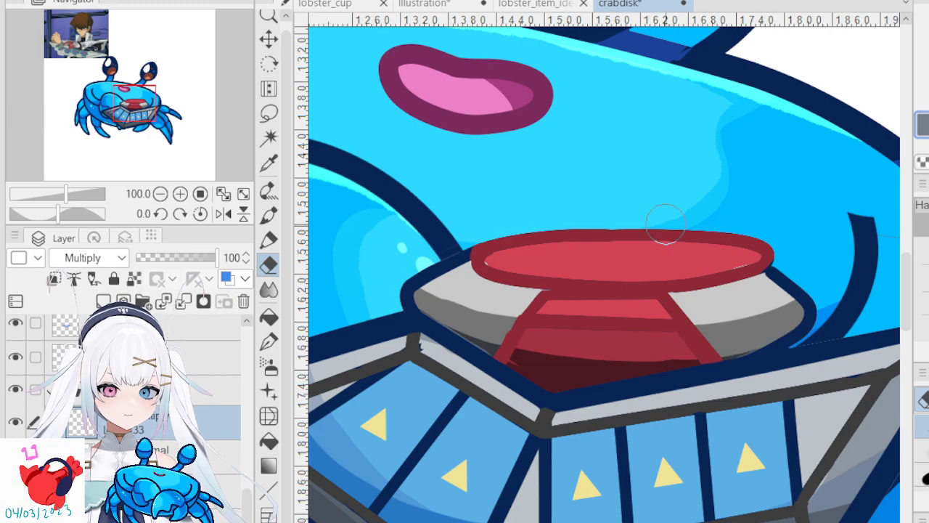
- Rotate the canvas to -20° and paint the shadow along the lower edge of the grey base's right part
click(269, 240)
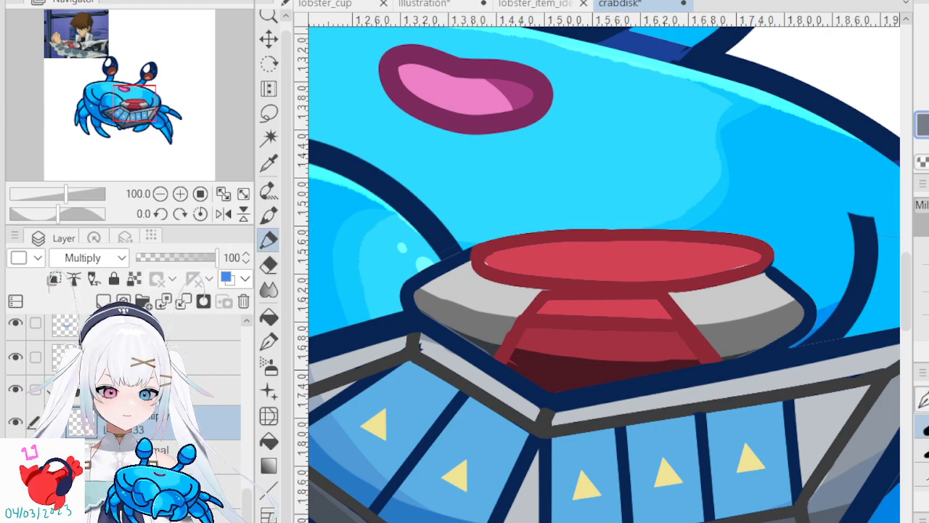
key(minus)
key(minus)
key(minus)
key(minus)
drag(793, 269, 734, 313)
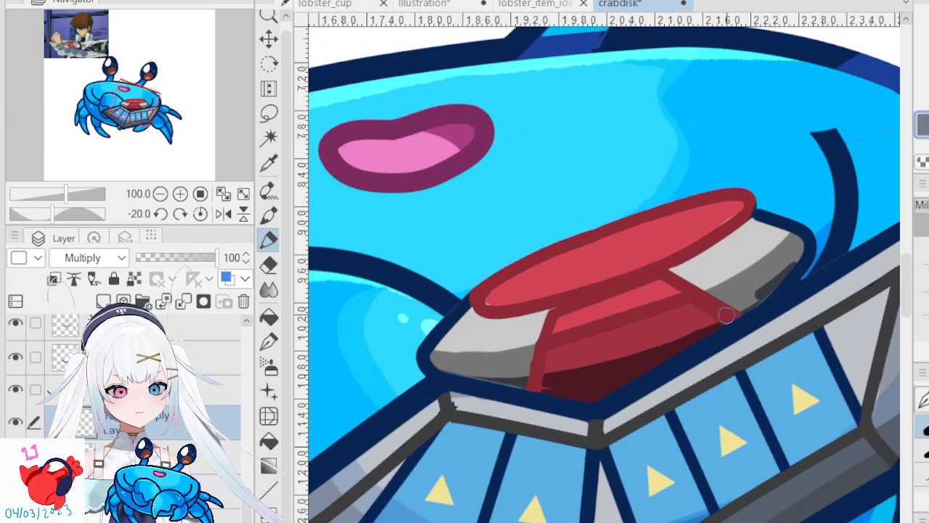
drag(794, 265, 728, 303)
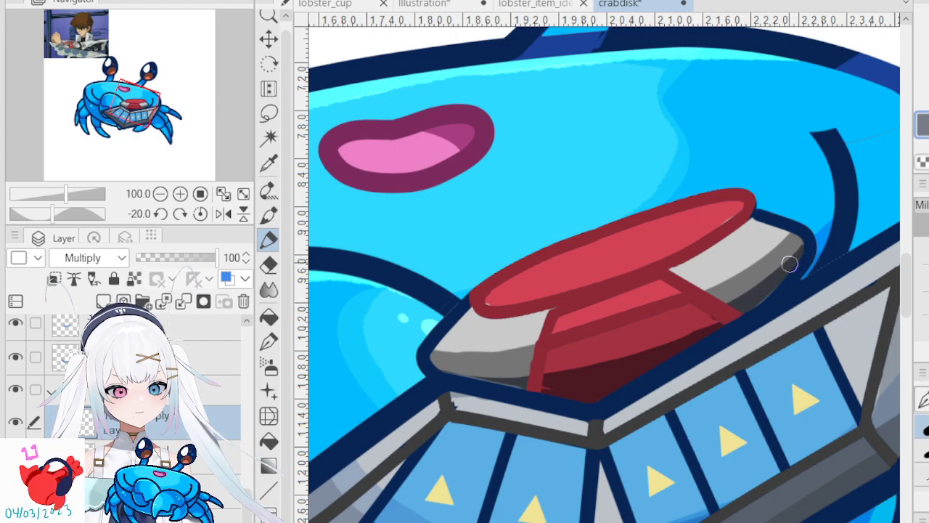
- Try to extend the shadow from the grey base across the right edge of the red centre
drag(789, 269, 709, 320)
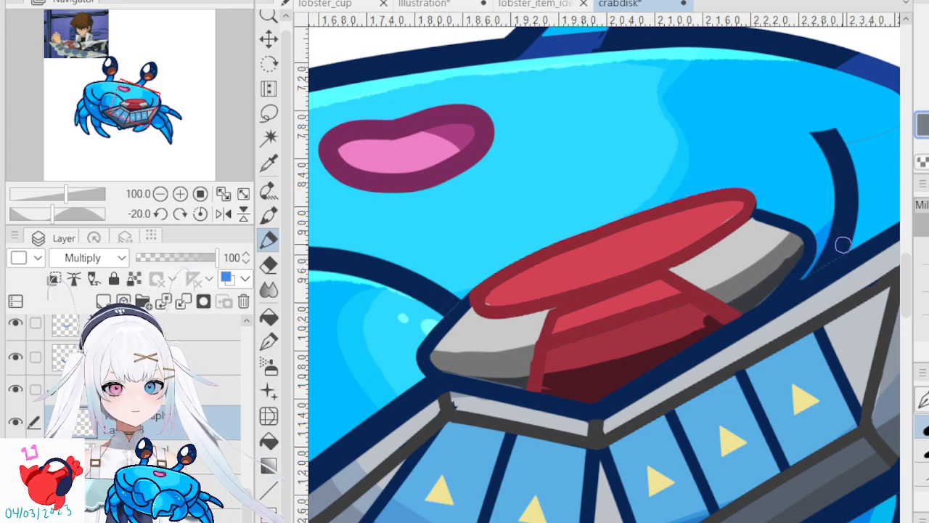
key(ctrl+z)
mouse_move(664, 334)
mouse_down()
mouse_move(740, 305)
mouse_move(619, 359)
mouse_up()
key(ctrl+z)
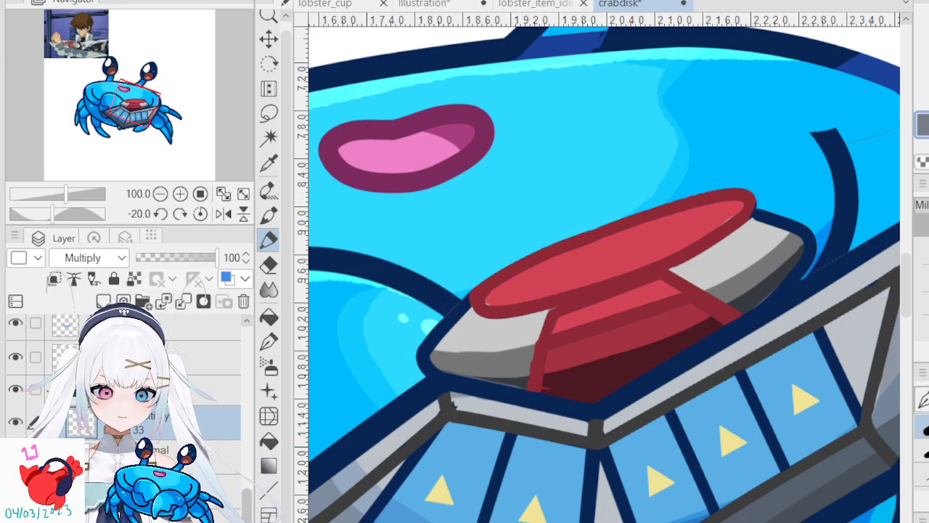
- Look through the layer stack and switch individual layers off and on to identify what each one holds
scroll(131, 385, down, 3)
scroll(131, 385, up, 6)
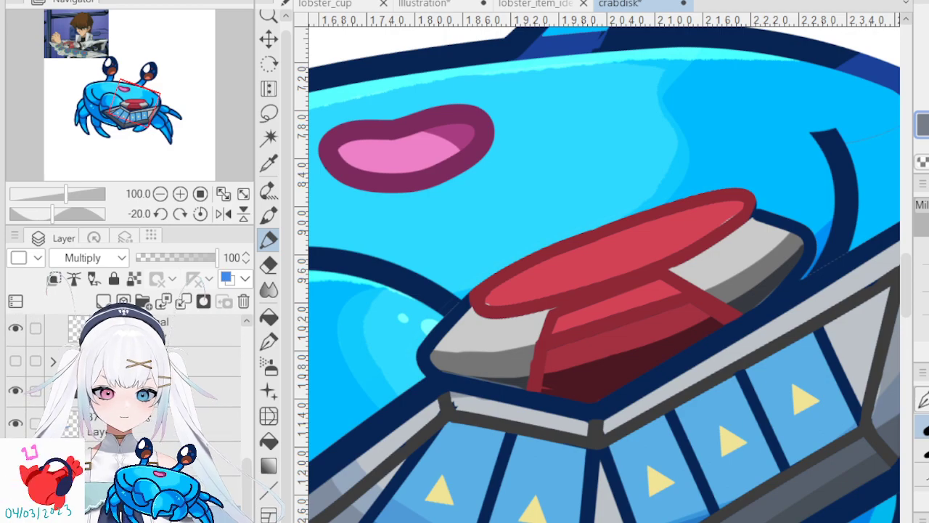
drag(245, 494, 246, 522)
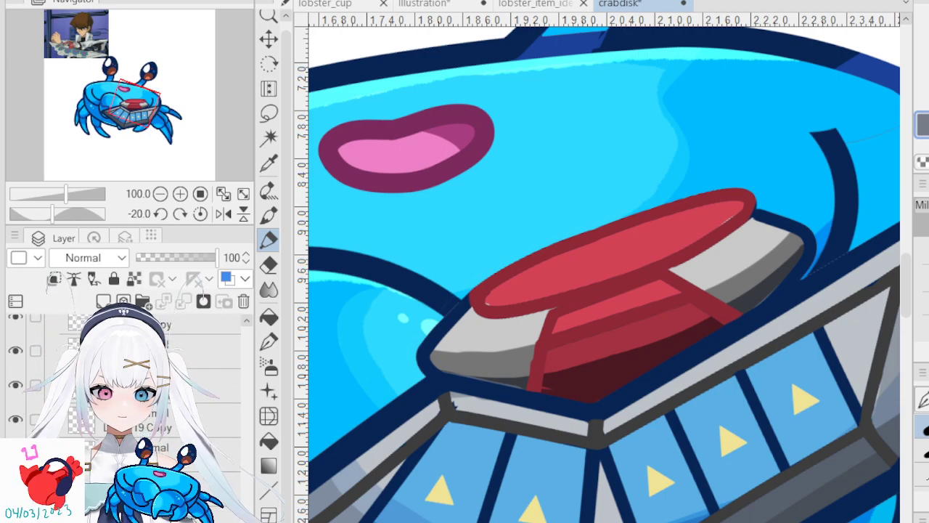
click(269, 266)
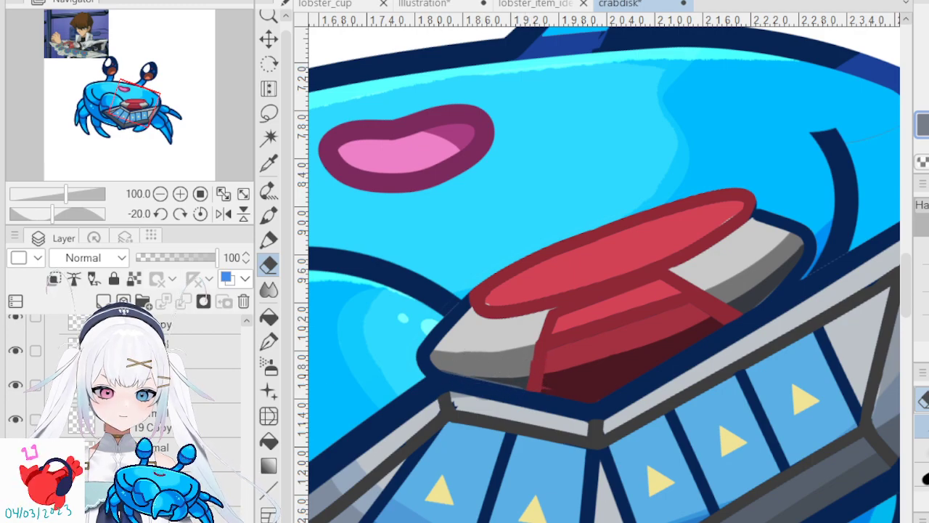
click(15, 454)
click(16, 454)
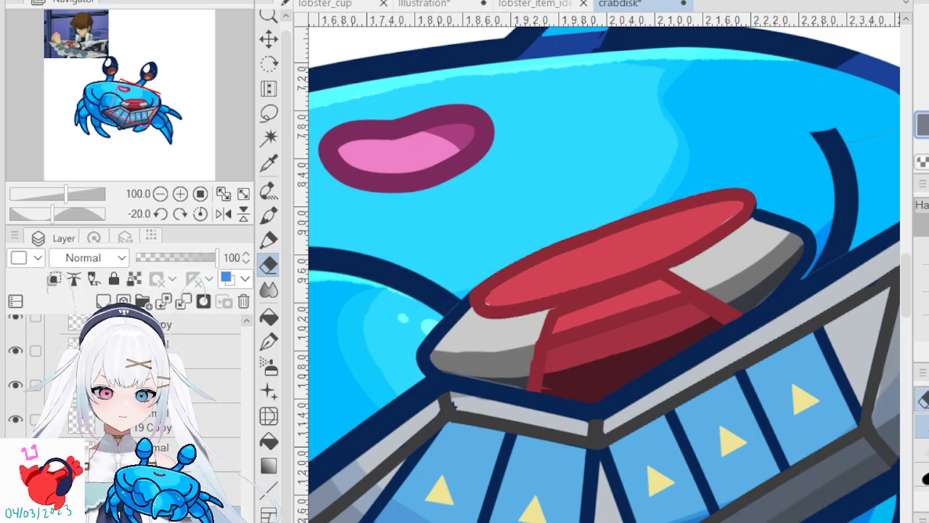
scroll(124, 414, up, 5)
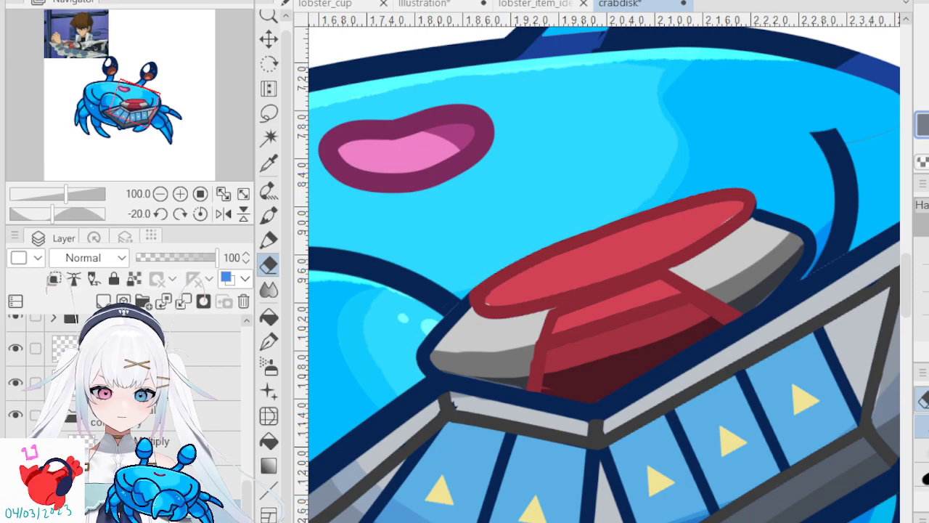
click(263, 297)
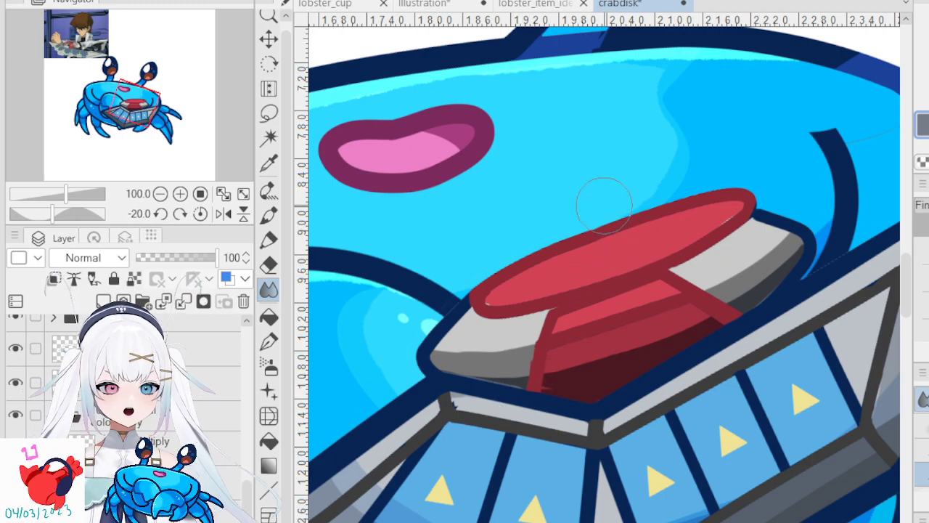
drag(246, 501, 246, 419)
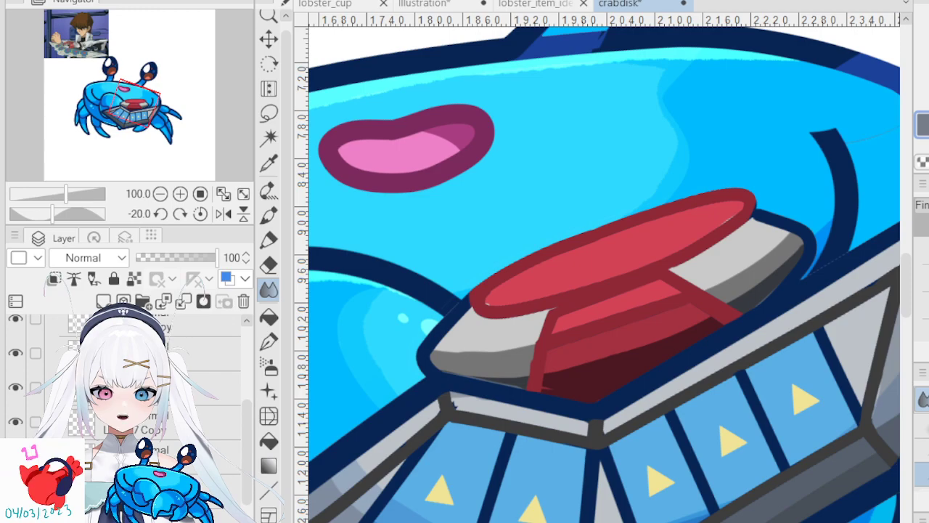
click(15, 353)
click(15, 353)
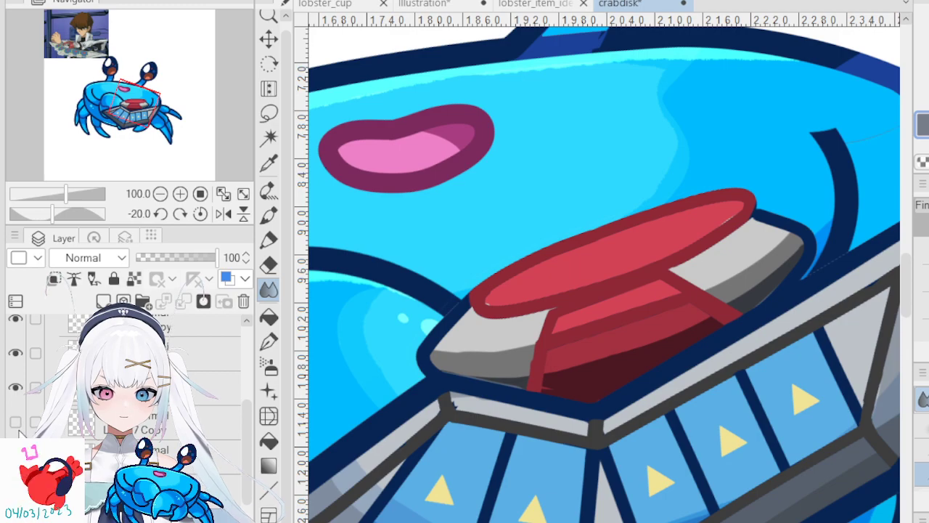
scroll(463, 255, down, 5)
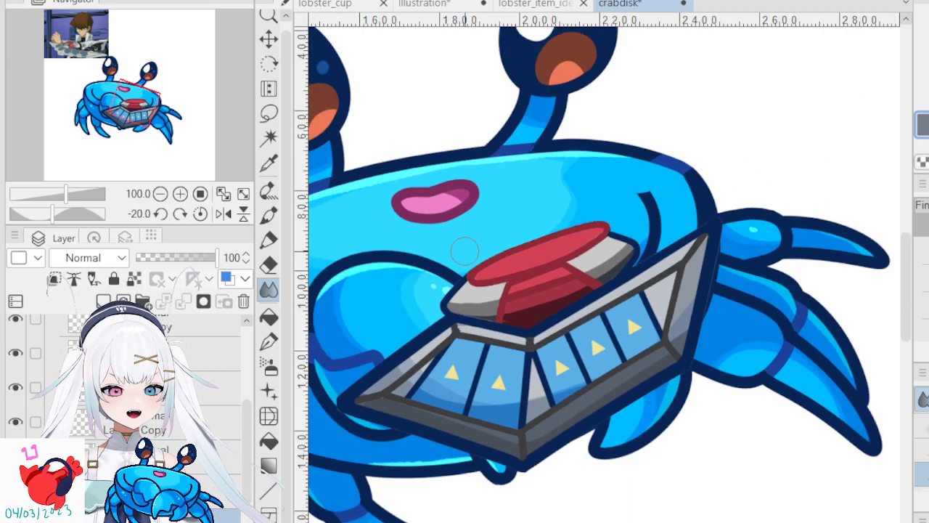
- Reset the canvas rotation to 0°, collapse the open layer folder, and add a new layer set to Screen
key(asciicircum)
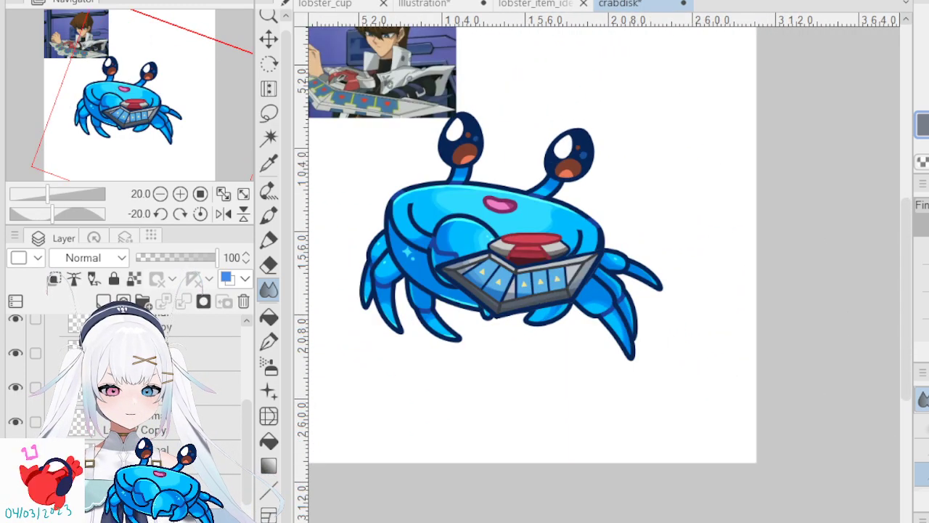
scroll(535, 226, down, 3)
scroll(465, 156, up, 4)
scroll(503, 172, down, 1)
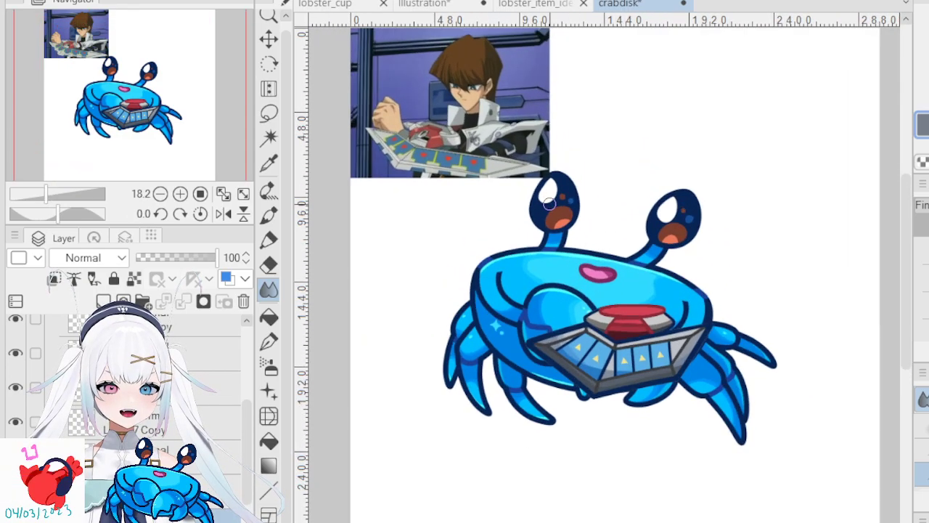
scroll(125, 406, up, 2)
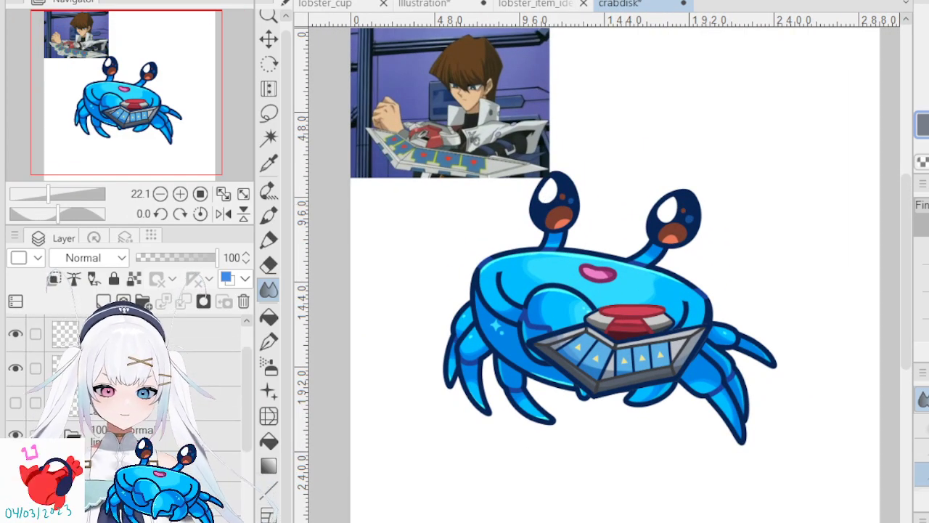
scroll(145, 378, down, 1)
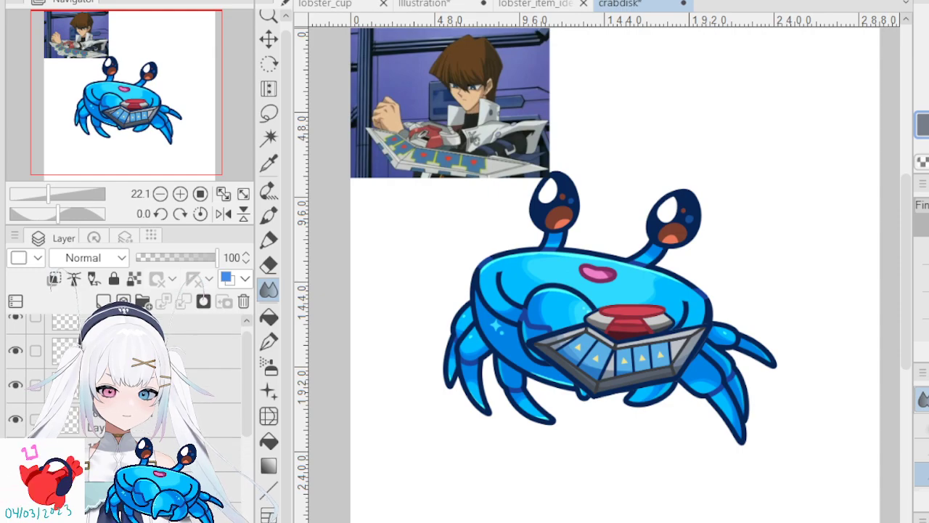
scroll(145, 378, down, 4)
scroll(145, 377, up, 2)
scroll(145, 378, down, 1)
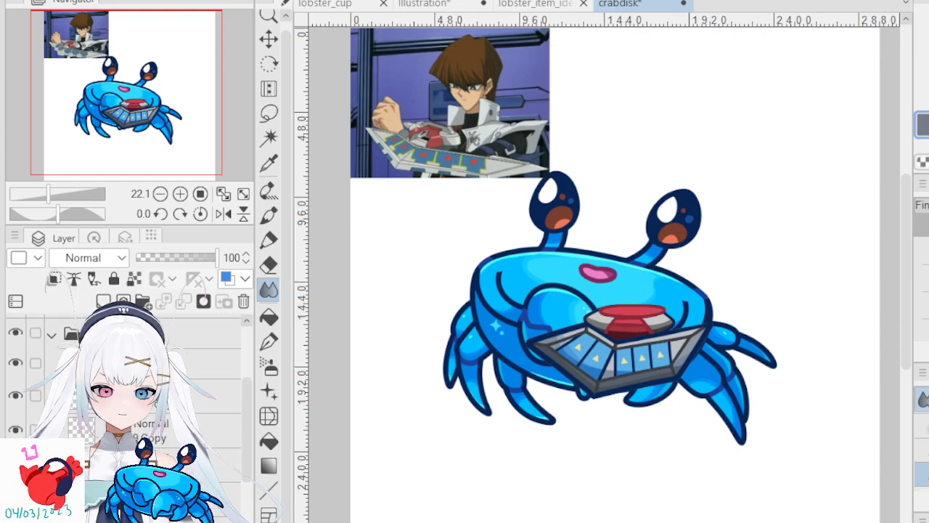
click(50, 338)
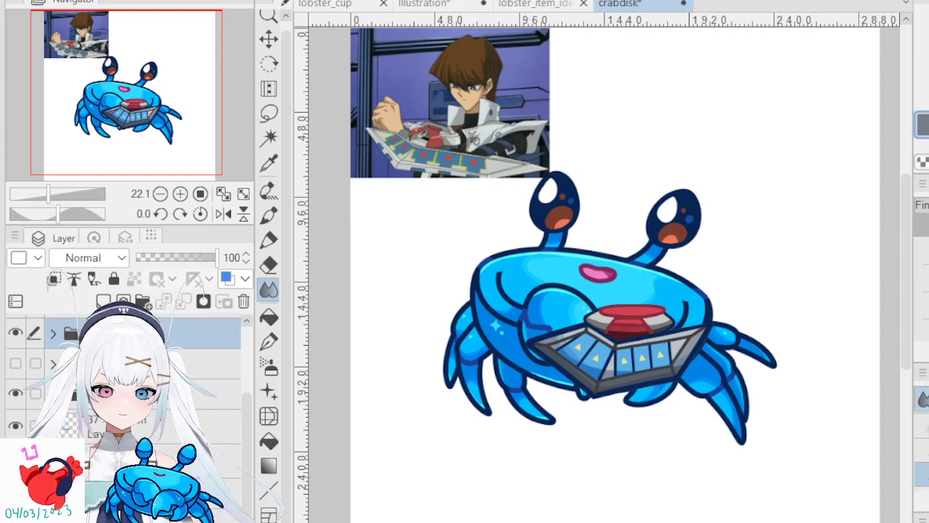
click(167, 461)
click(103, 300)
click(97, 260)
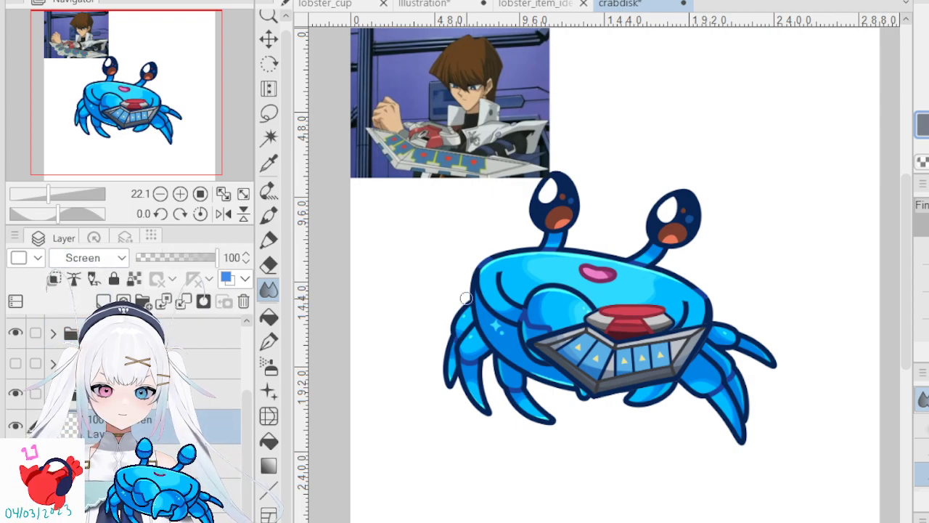
- Sample the red of the duel disk's oval top and paint a Screen highlight across it
scroll(630, 294, up, 4)
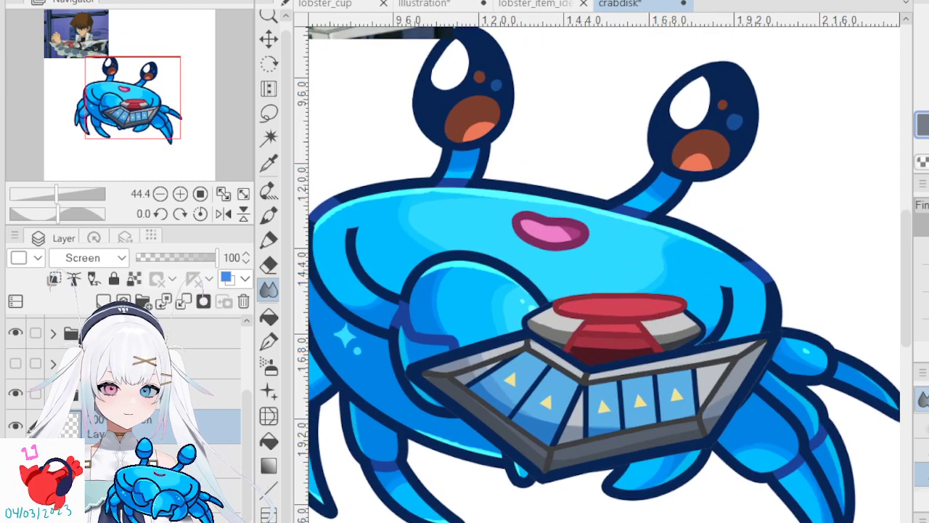
alt+click(626, 306)
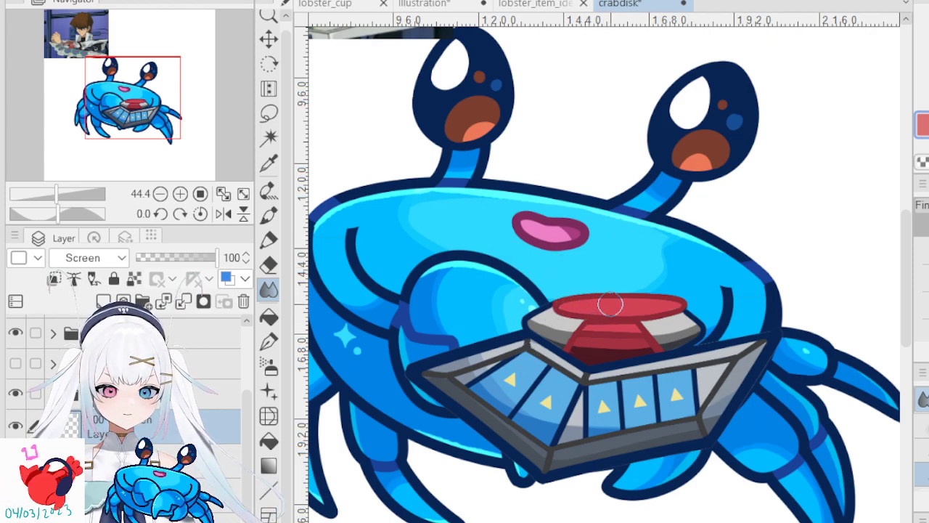
click(269, 239)
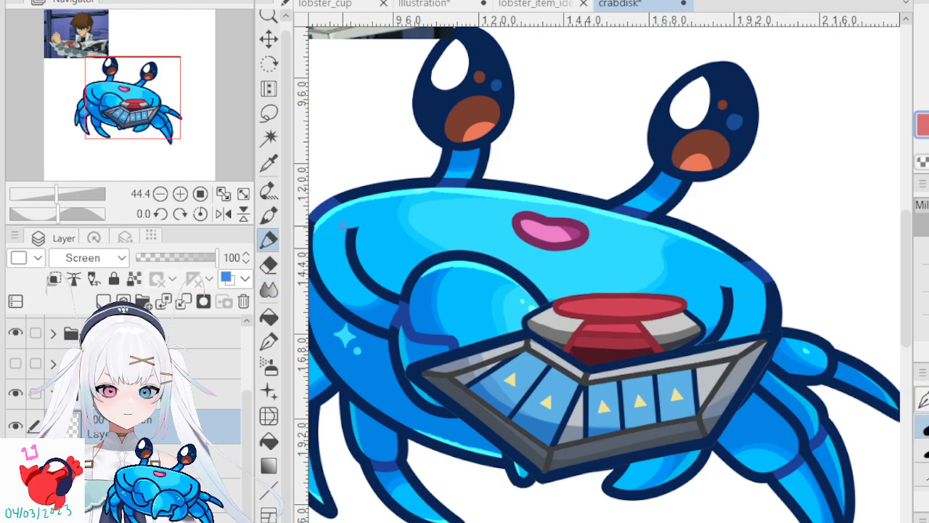
click(268, 216)
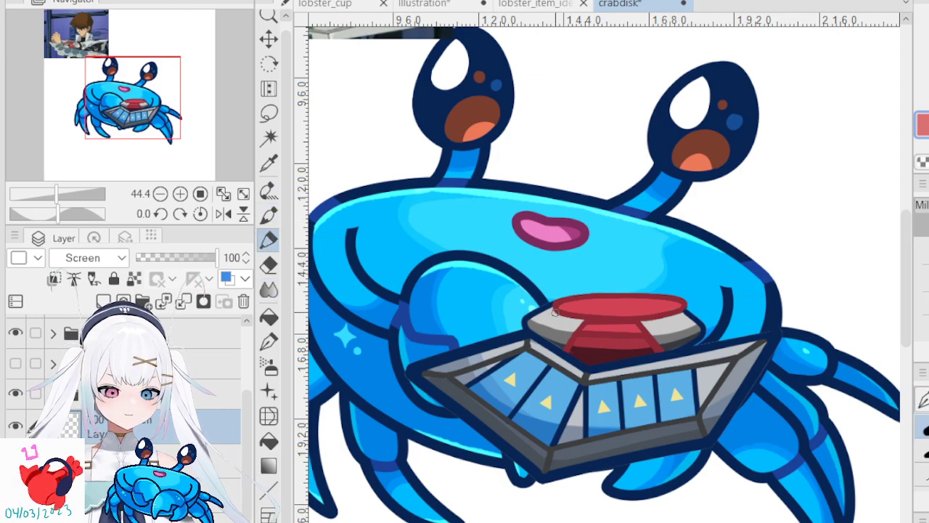
mouse_move(567, 305)
mouse_down()
mouse_move(660, 303)
mouse_move(615, 300)
mouse_up()
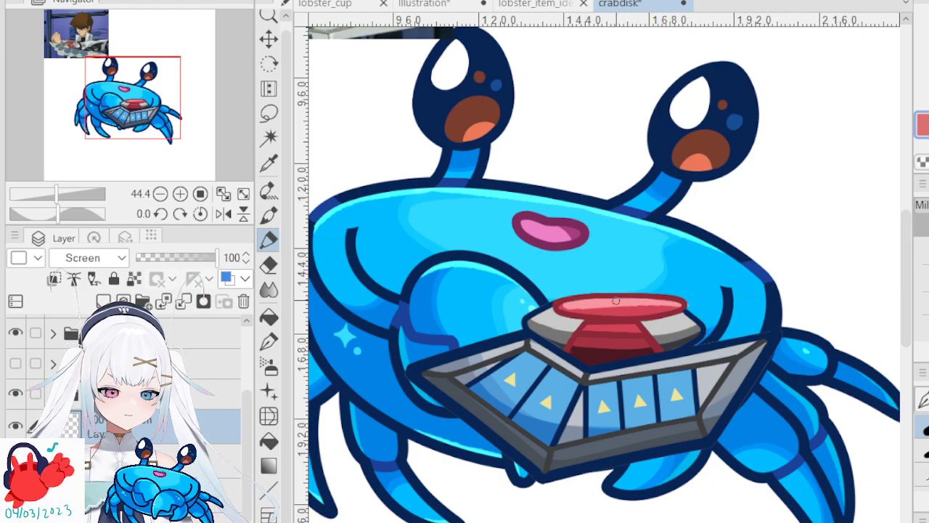
- Erase the lower part of the oval top's highlight and repaint it as a broad band along the upper edge
drag(251, 263, 255, 263)
click(270, 265)
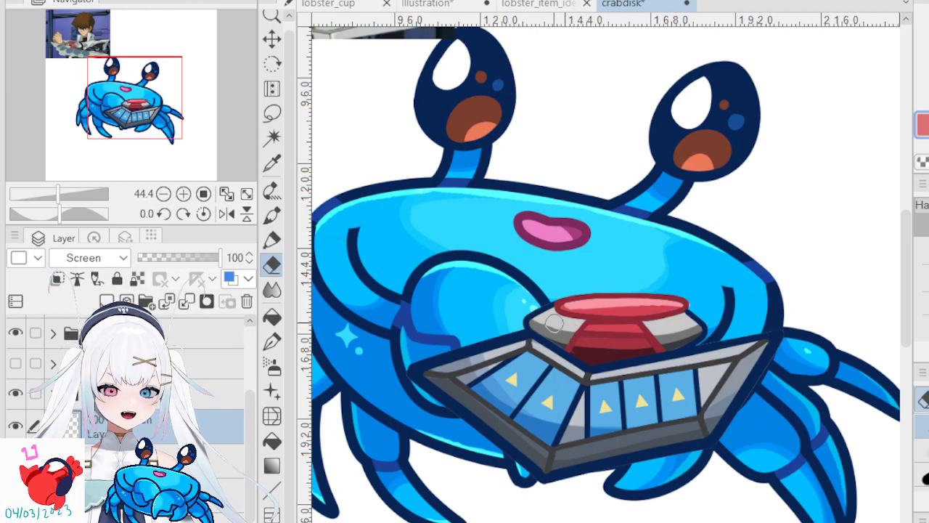
drag(551, 312, 675, 307)
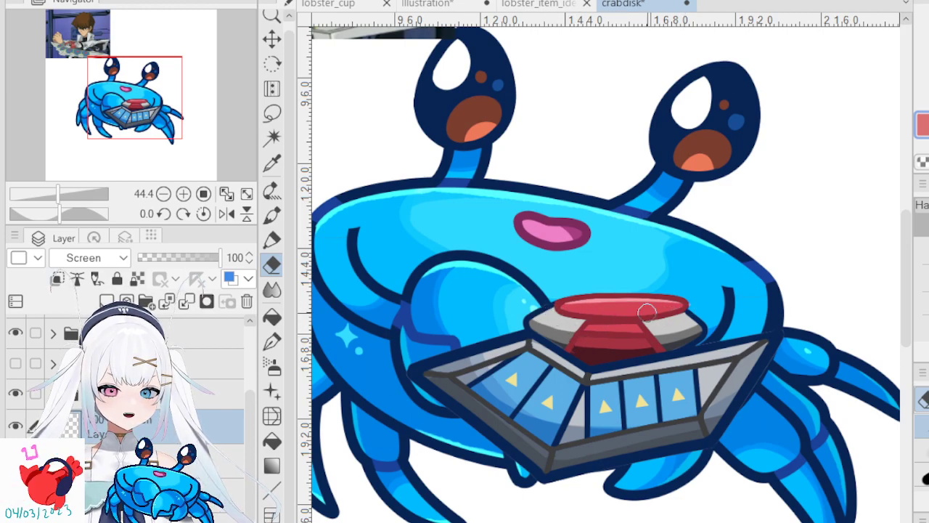
key(p)
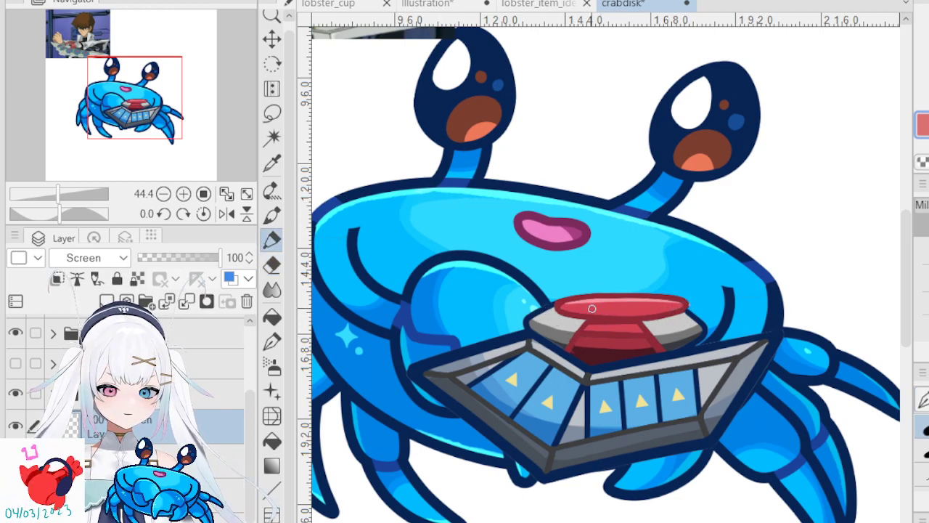
mouse_move(568, 308)
mouse_down()
mouse_move(635, 301)
mouse_move(600, 301)
mouse_up()
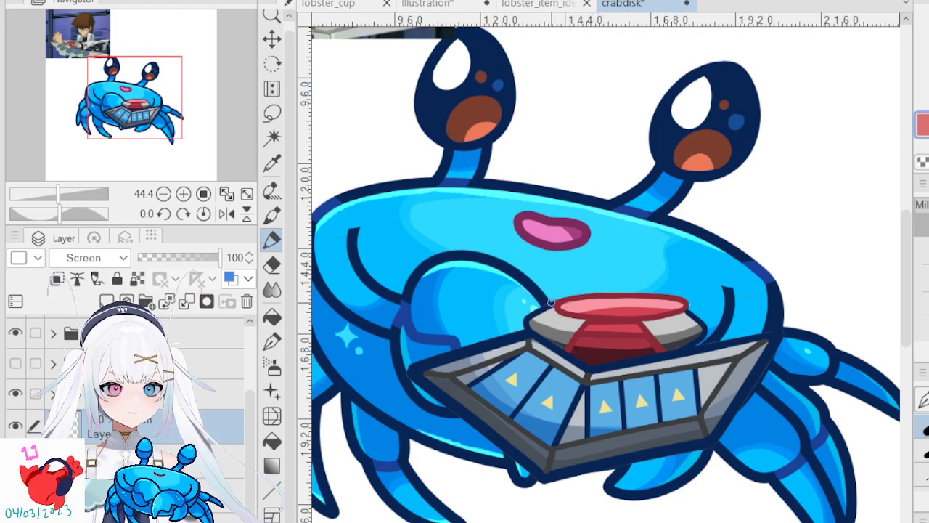
- On a Screen layer just below the reference image, draw a four-pointed sparkle over the right part of the disk's upper frame
scroll(551, 301, down, 5)
scroll(556, 245, up, 2)
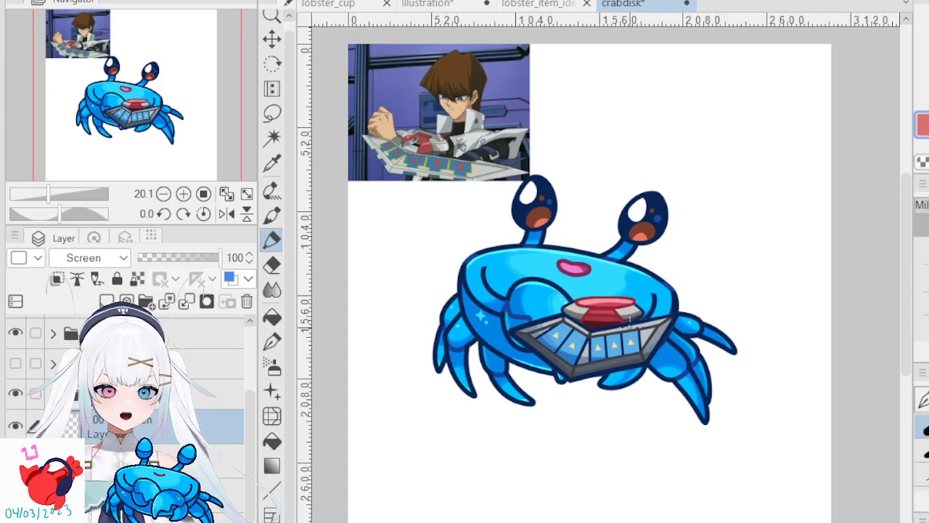
scroll(630, 317, up, 5)
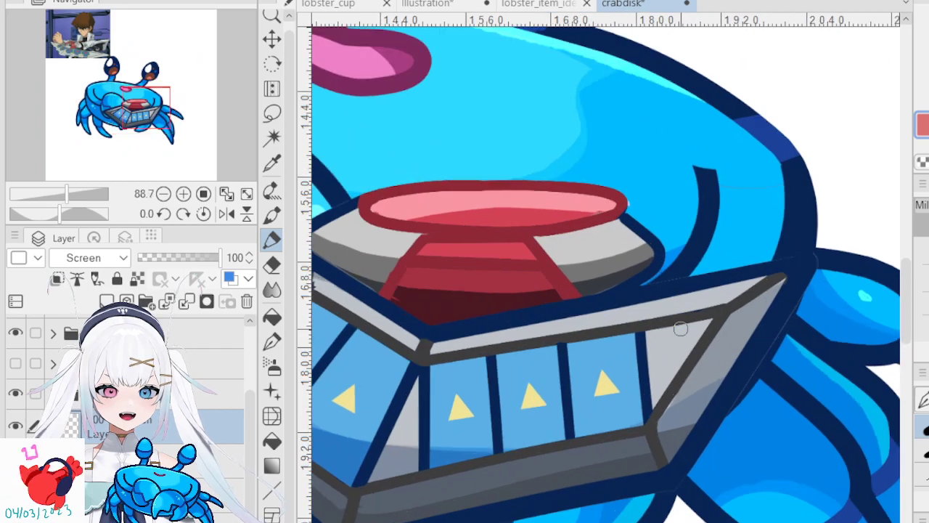
scroll(681, 329, up, 1)
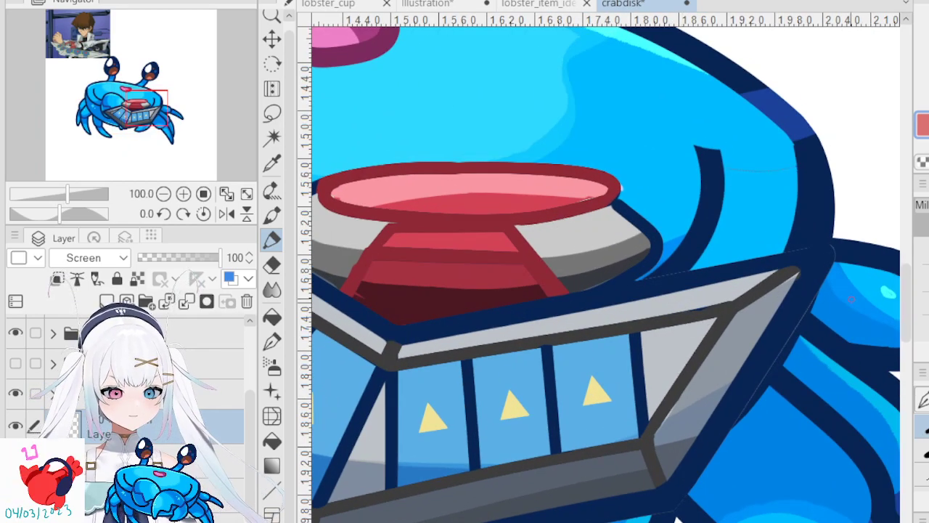
scroll(727, 355, up, 2)
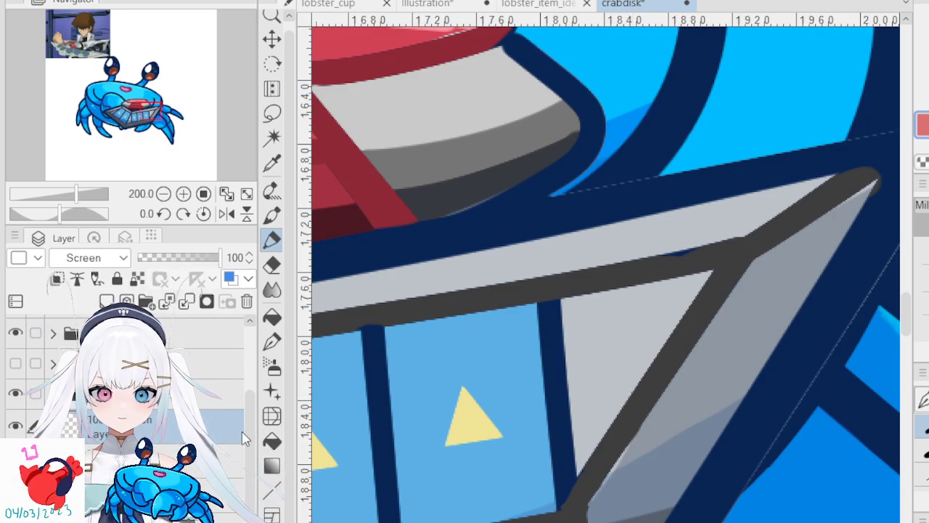
scroll(250, 427, up, 3)
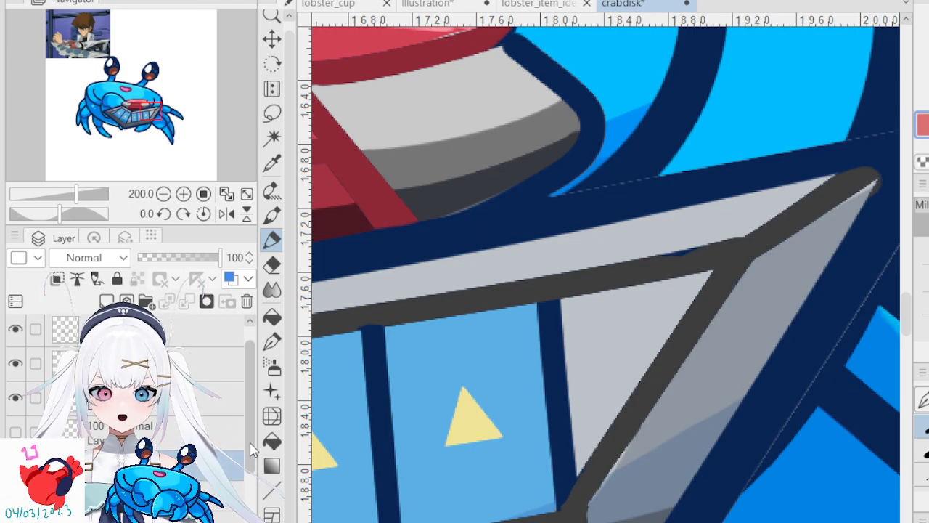
drag(251, 446, 244, 398)
click(218, 367)
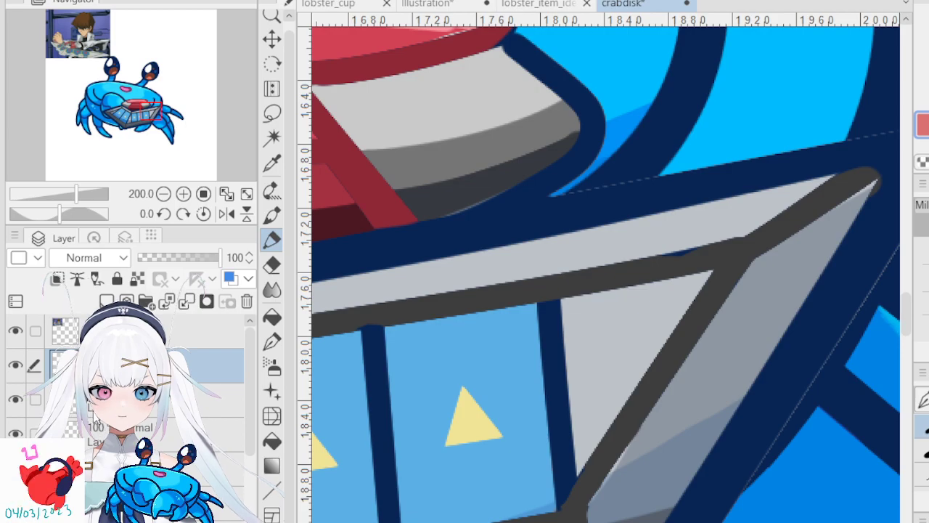
mouse_move(653, 245)
mouse_down()
mouse_move(629, 281)
mouse_move(648, 307)
mouse_up()
mouse_move(655, 246)
mouse_down()
mouse_move(674, 276)
mouse_move(652, 318)
mouse_move(652, 303)
mouse_move(624, 279)
mouse_move(652, 233)
mouse_move(678, 274)
mouse_move(653, 324)
mouse_move(627, 276)
mouse_move(656, 252)
mouse_move(644, 281)
mouse_move(656, 263)
mouse_move(654, 285)
mouse_move(643, 284)
mouse_move(642, 268)
mouse_move(655, 297)
mouse_move(663, 271)
mouse_move(652, 231)
mouse_move(656, 305)
mouse_up()
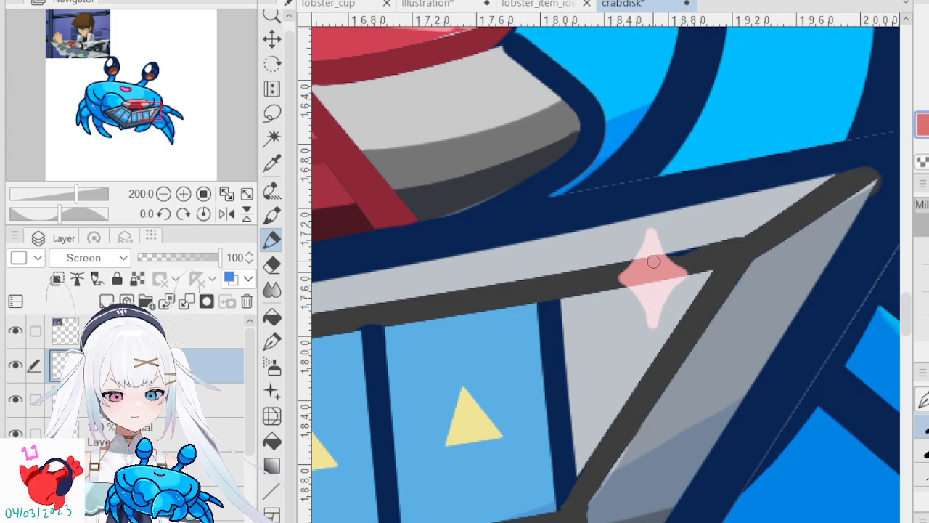
drag(649, 232, 644, 258)
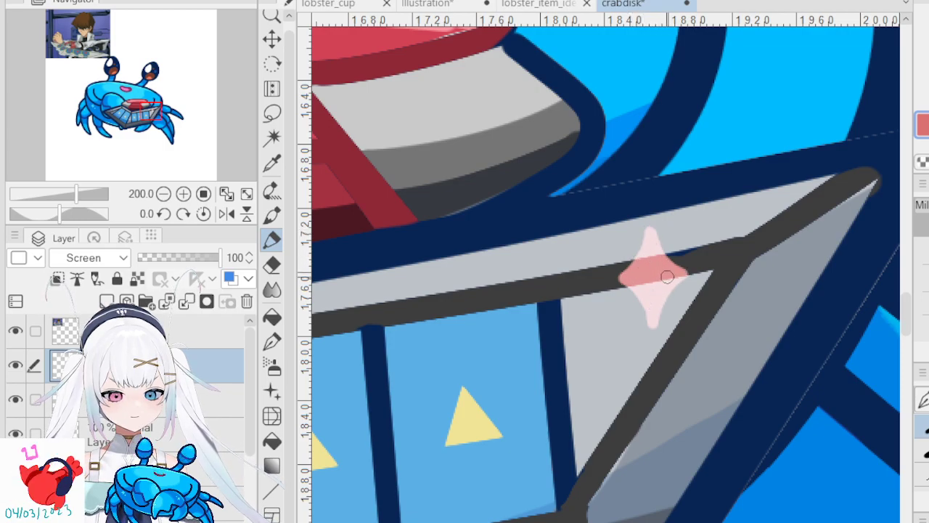
- Move the sparkle down onto the shaded grey panel at the right end of the duel disk
scroll(667, 277, down, 6)
scroll(538, 221, up, 1)
scroll(719, 269, up, 6)
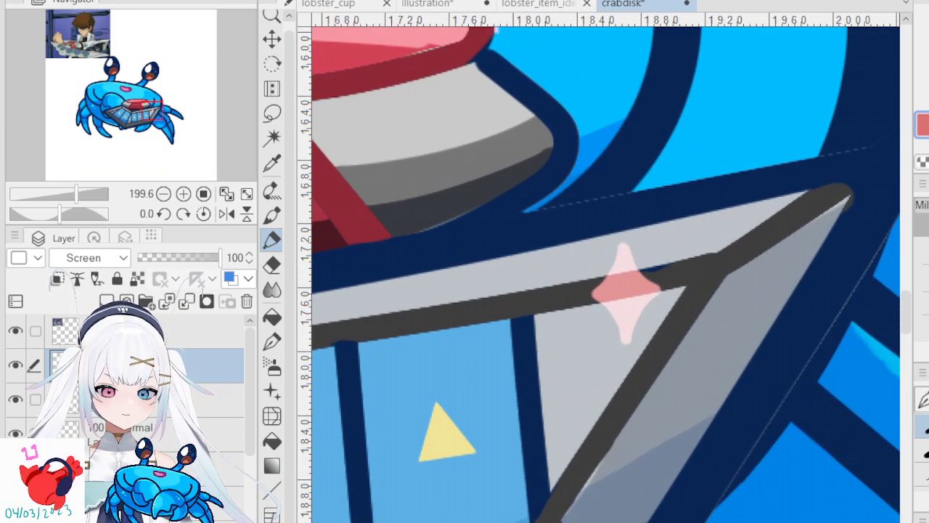
key(ctrl+t)
drag(649, 308, 729, 427)
click(648, 497)
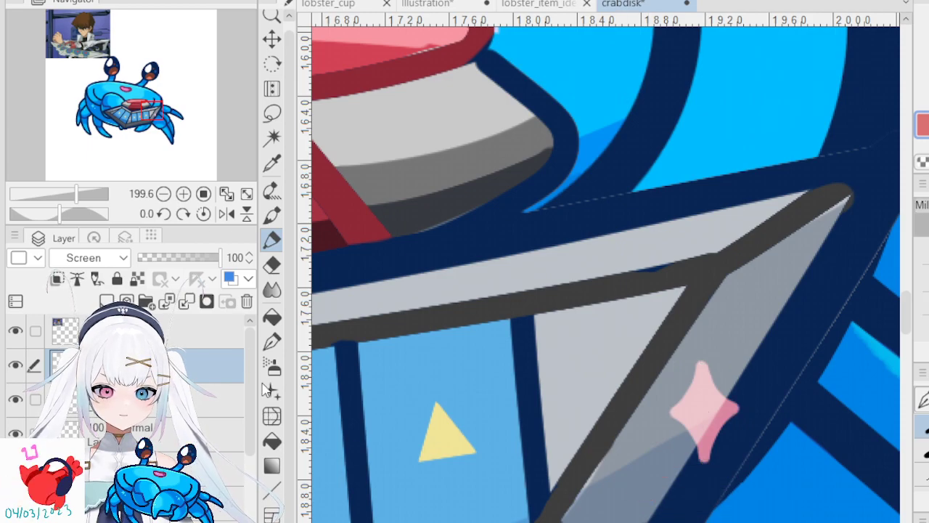
- Paste a copy of the sparkle, scale it down and place it on the light grey triangular panel beside the shaded end panel
key(ctrl+v)
key(ctrl+t)
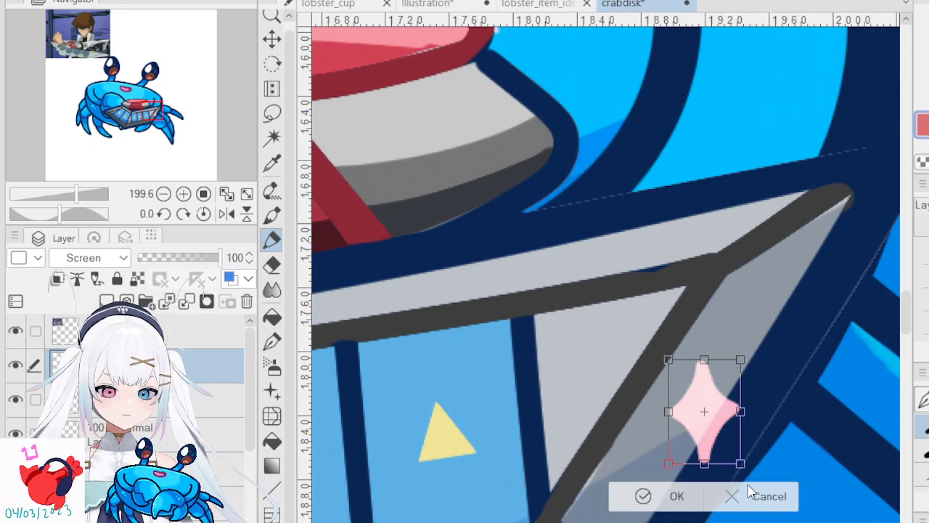
drag(739, 466, 605, 372)
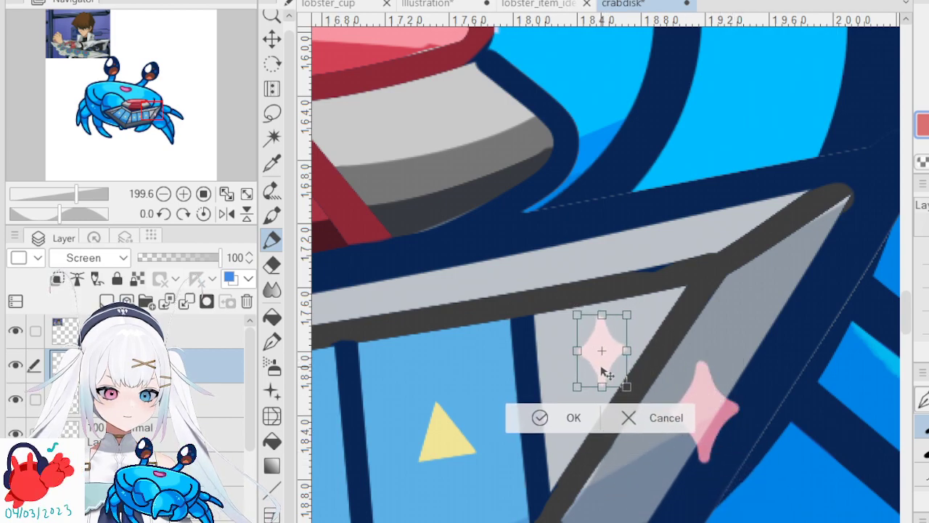
click(537, 419)
scroll(607, 389, down, 5)
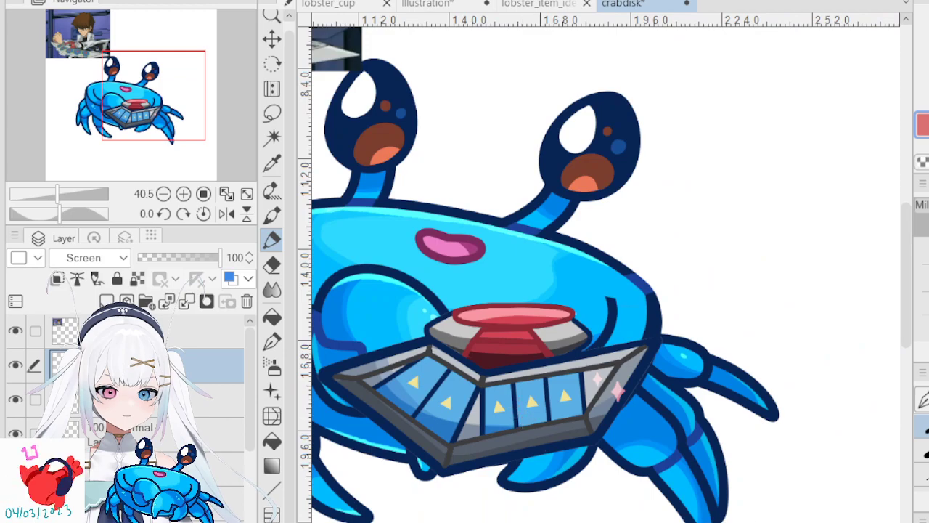
scroll(728, 418, left, 3)
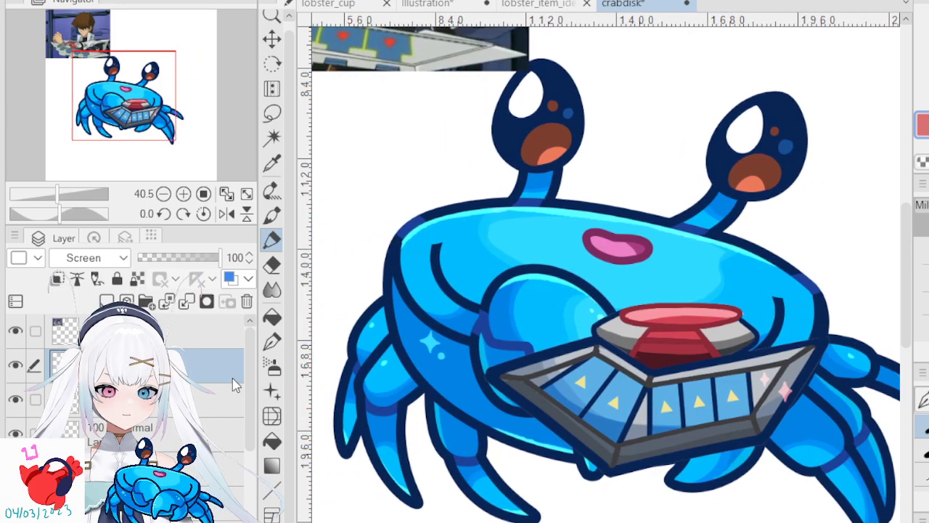
- Group the two sparkle layers into a layer folder and select the larger sparkle's layer inside it
click(161, 404)
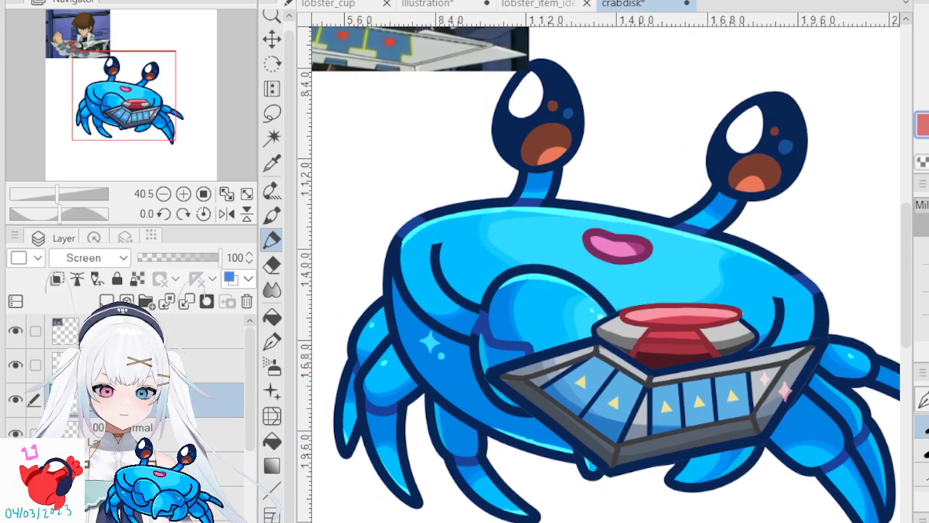
click(161, 365)
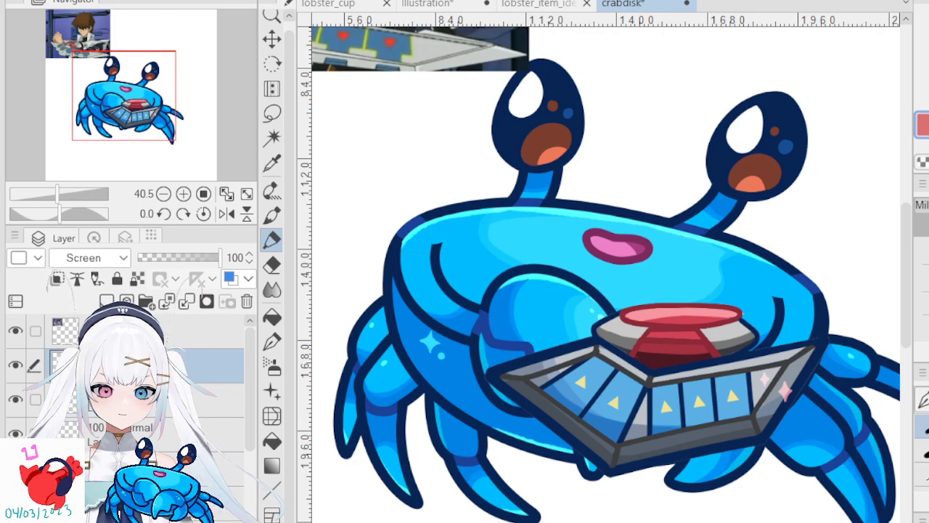
click(161, 398)
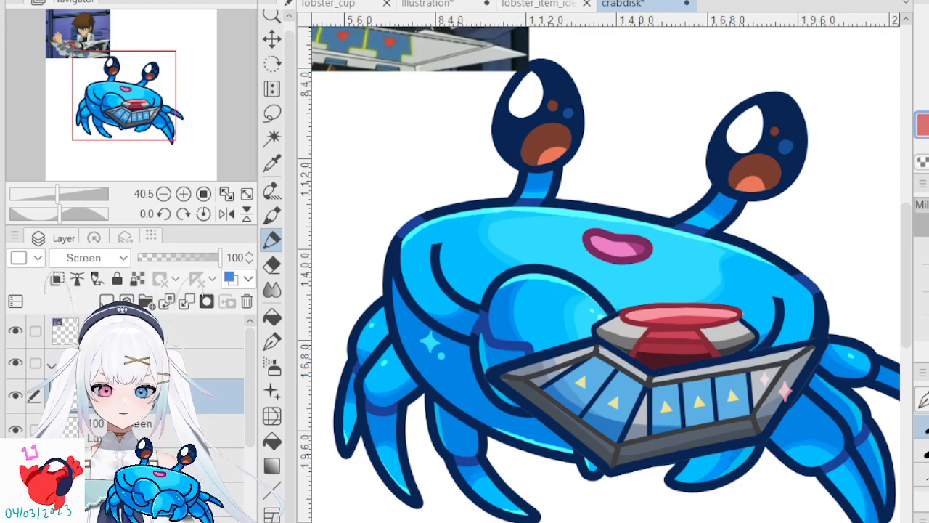
click(158, 436)
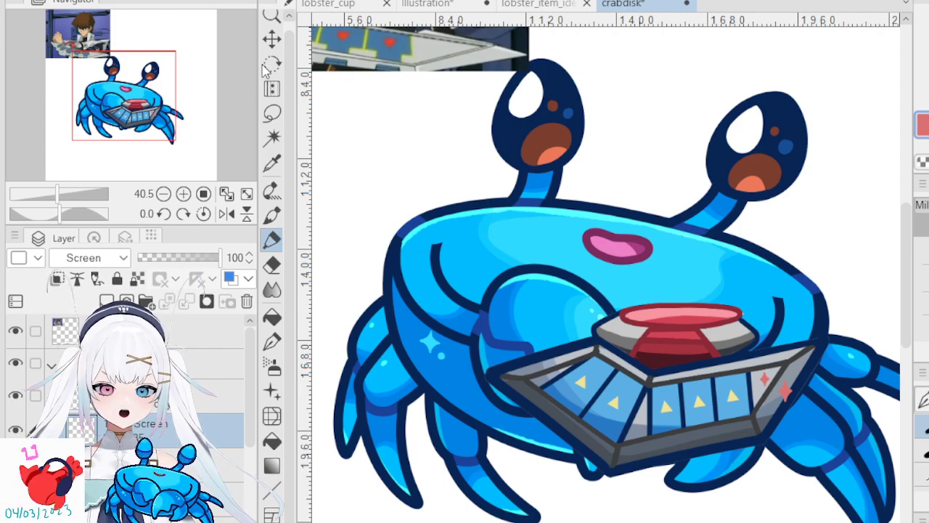
- Duplicate the larger sparkle and place the copy over the rightmost blue card slot
scroll(784, 389, up, 1)
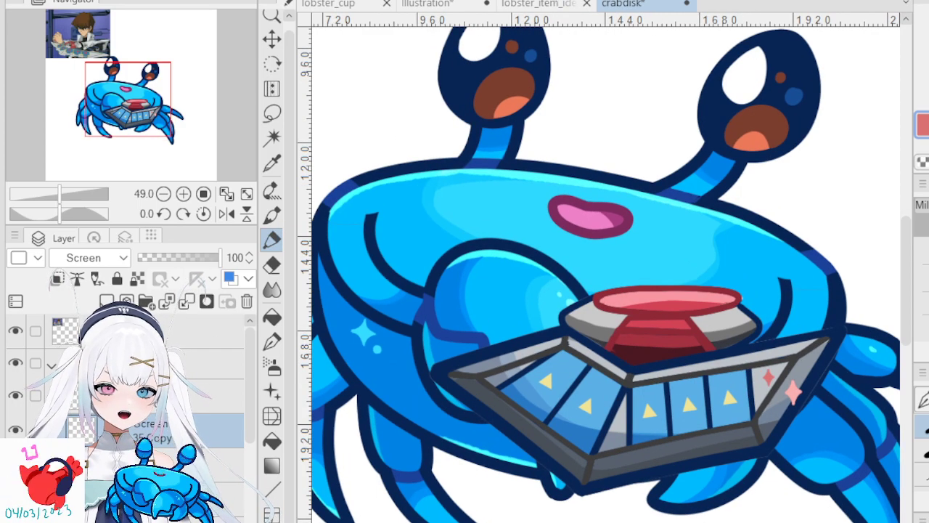
key(ctrl+t)
scroll(732, 402, up, 1)
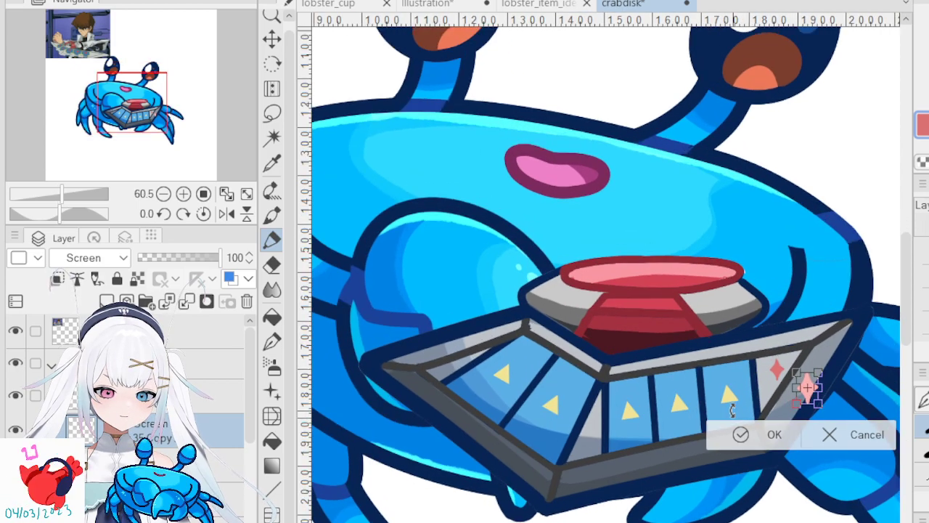
scroll(809, 392, up, 1)
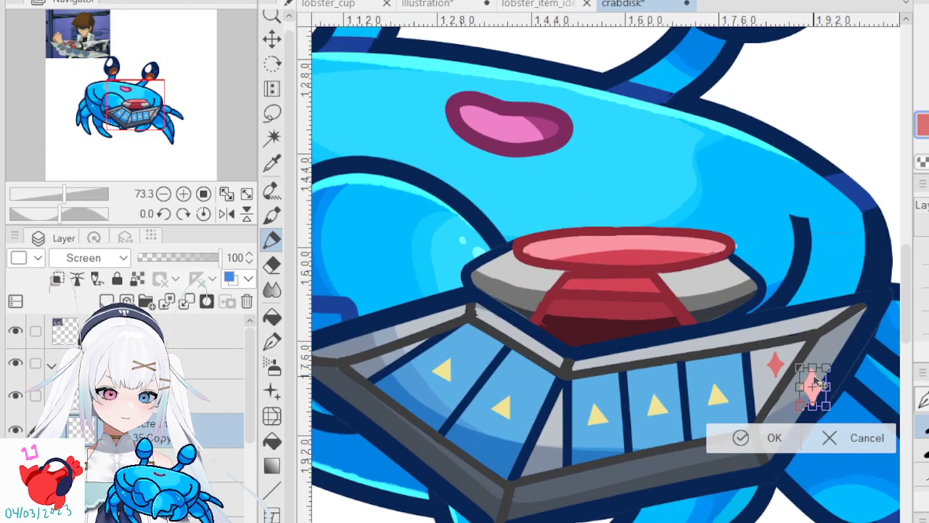
scroll(814, 385, up, 5)
drag(815, 388, 592, 367)
scroll(591, 366, down, 5)
click(562, 416)
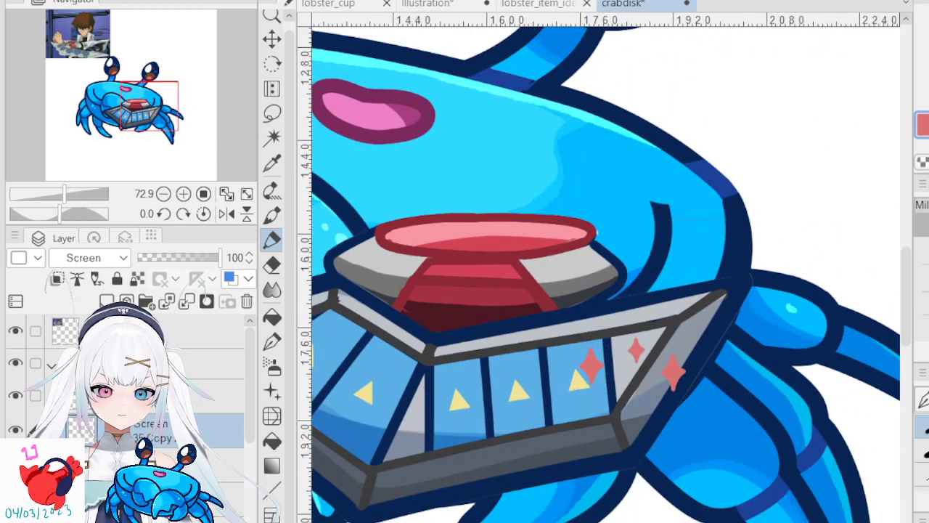
- Set the sparkle folder's blending mode to Through
click(196, 363)
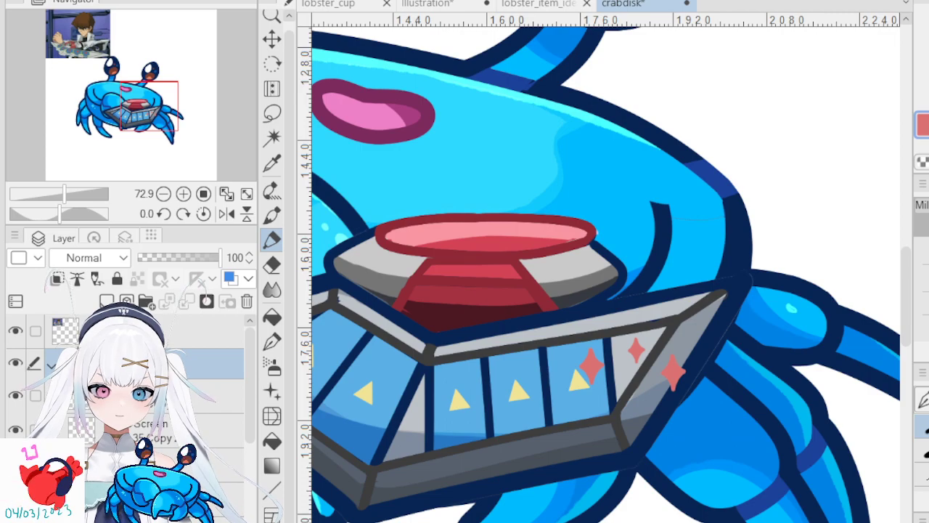
click(72, 282)
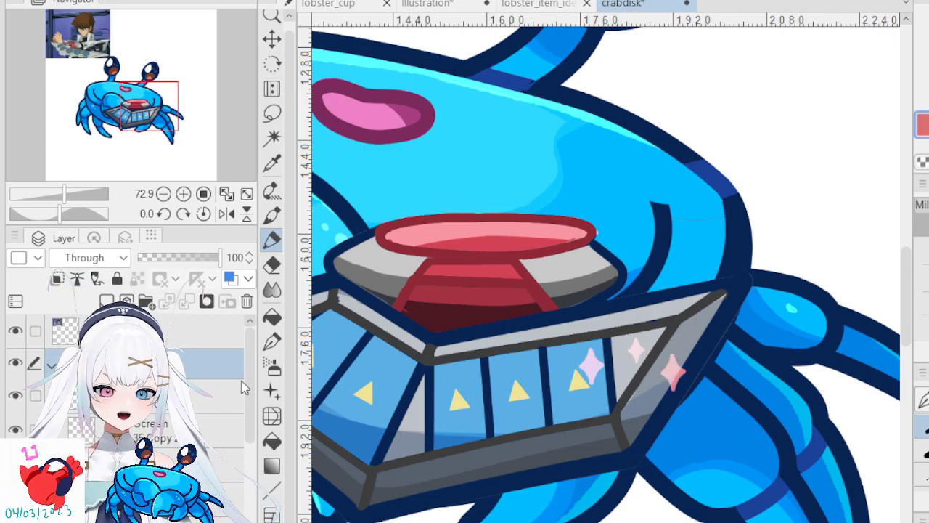
- Move the copied sparkle from the rightmost card slot onto the light grey left end of the disk's centre housing
click(195, 395)
click(194, 427)
scroll(500, 435, up, 3)
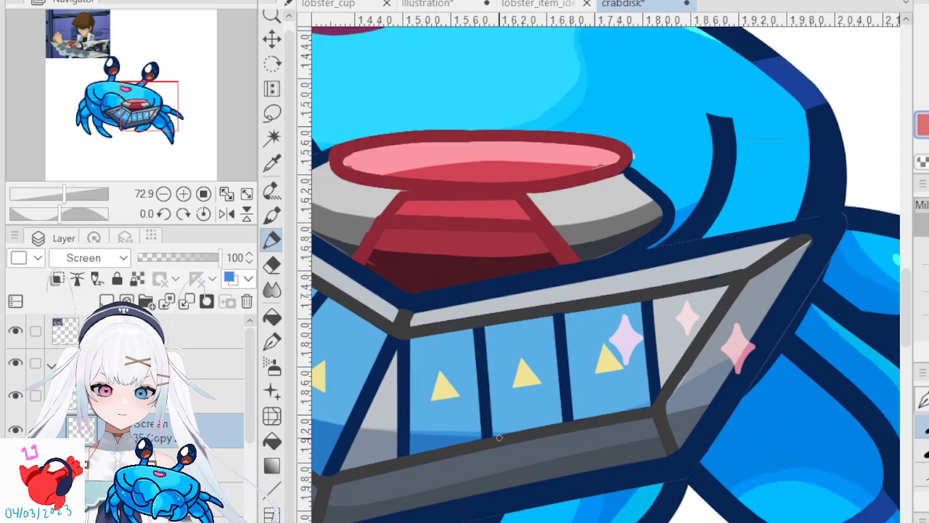
key(ctrl+minus)
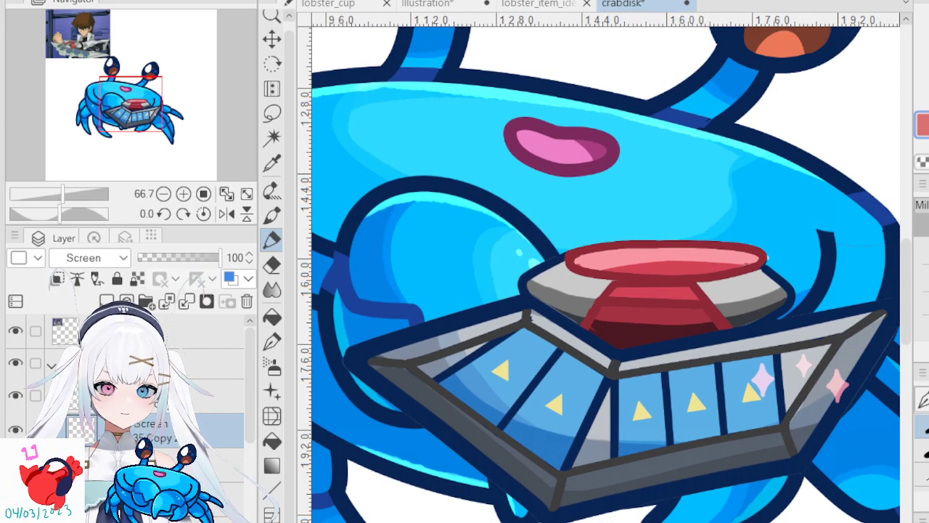
key(ctrl+t)
scroll(770, 406, up, 1)
drag(733, 403, 410, 464)
scroll(404, 454, down, 2)
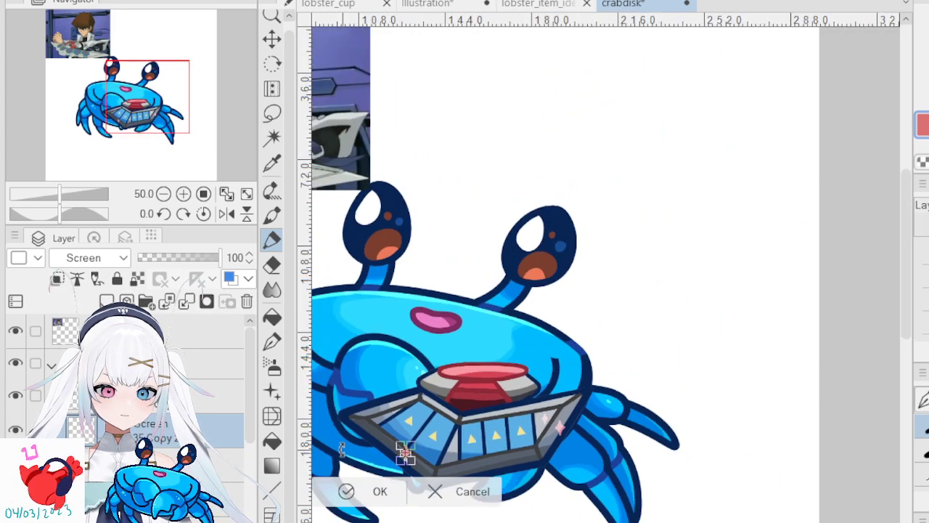
scroll(405, 454, up, 2)
scroll(458, 456, up, 2)
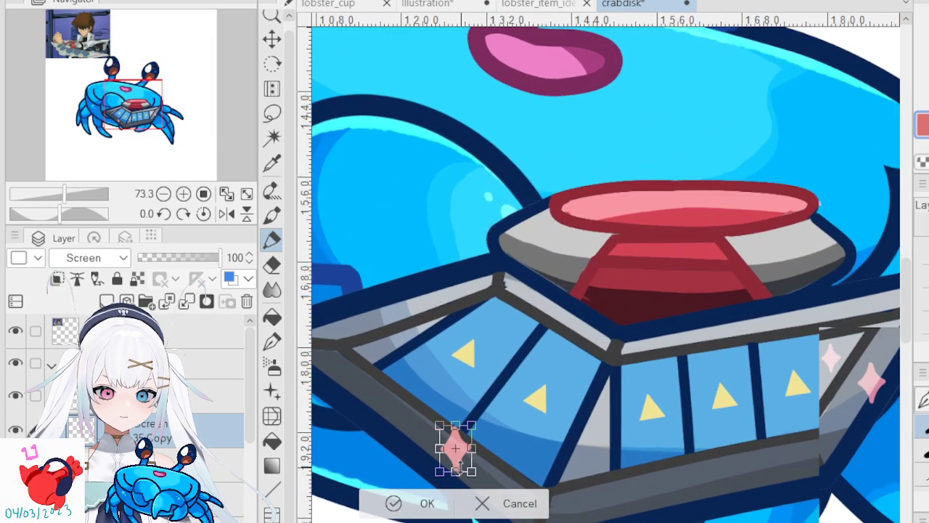
drag(459, 469, 428, 217)
scroll(594, 250, up, 5)
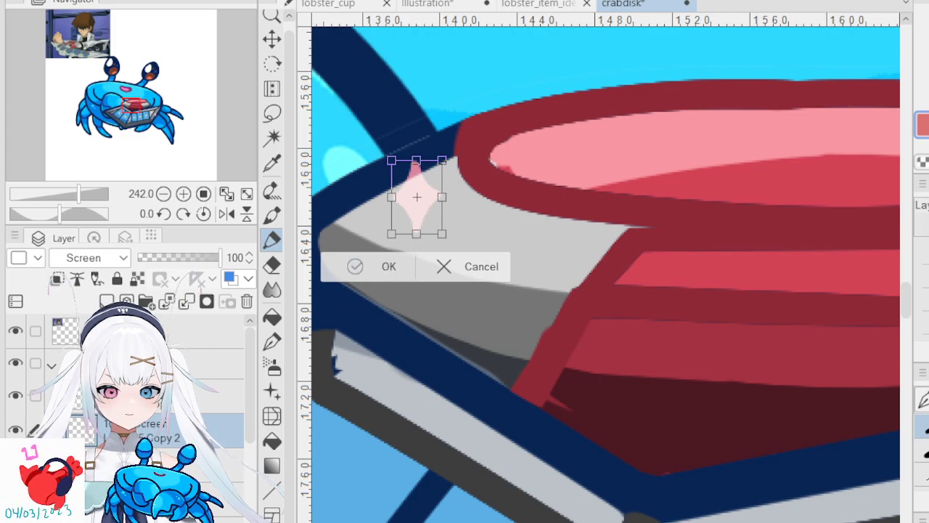
click(385, 266)
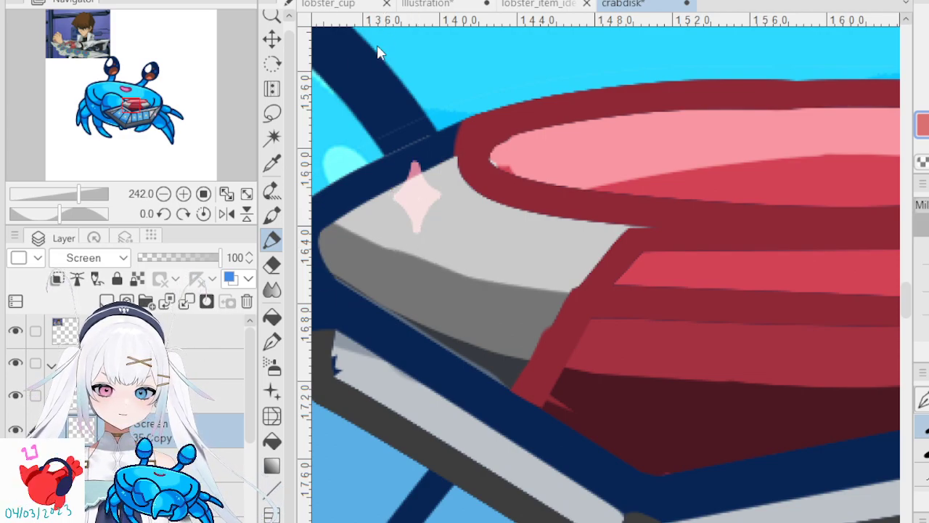
- Paste another sparkle copy, shrink it slightly and place it below and left of the one on the centre housing
key(ctrl+v)
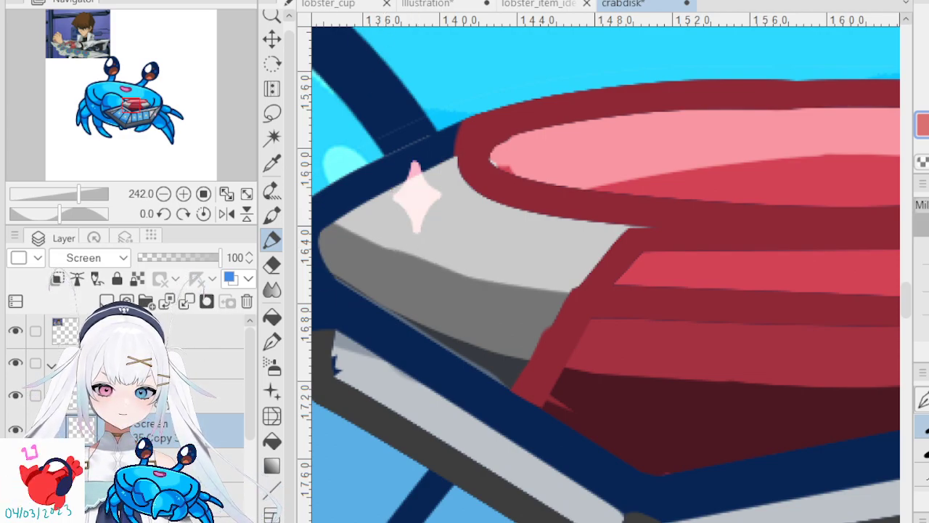
key(ctrl+t)
drag(412, 214, 370, 287)
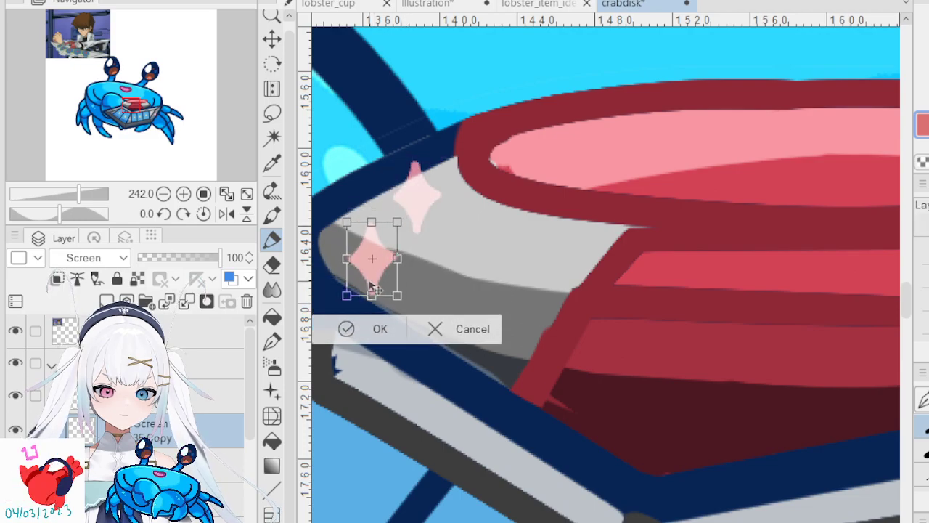
scroll(373, 289, down, 5)
scroll(457, 254, up, 5)
drag(485, 280, 479, 266)
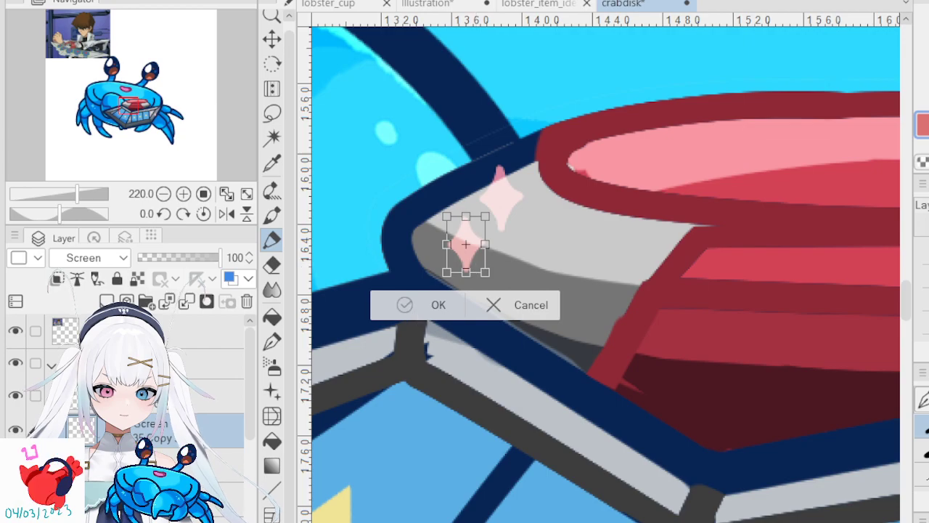
key(Return)
scroll(466, 245, down, 10)
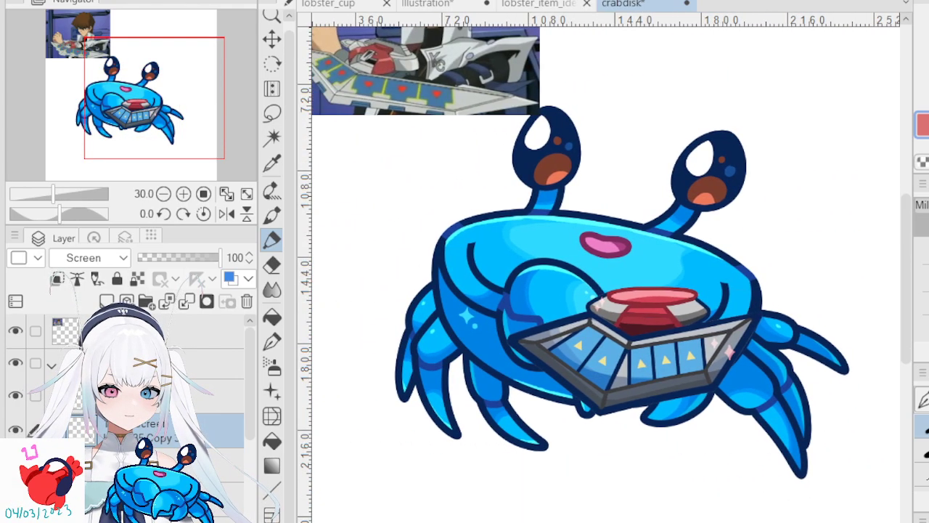
- Duplicate both centre-housing sparkles, then rotate the pair and place it on the upper-left grey frame of the disk
scroll(444, 278, up, 4)
scroll(445, 276, up, 1)
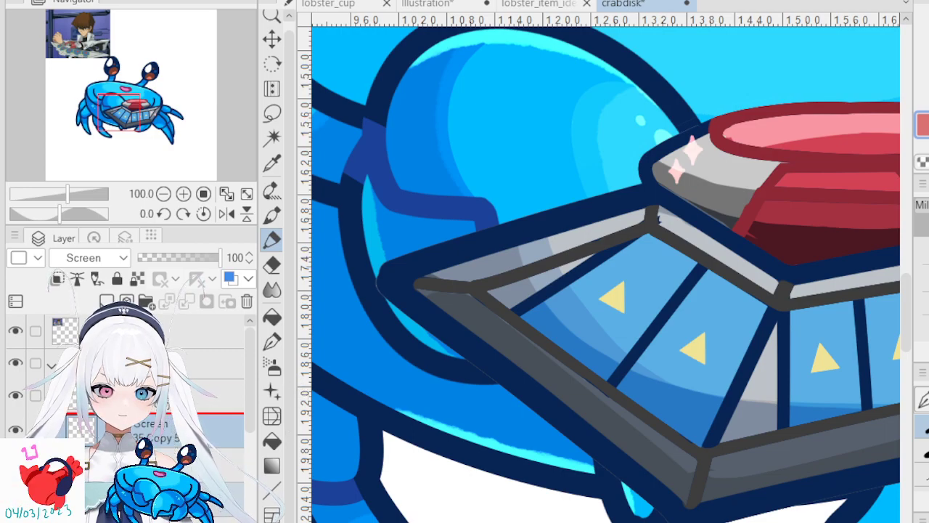
scroll(475, 294, up, 1)
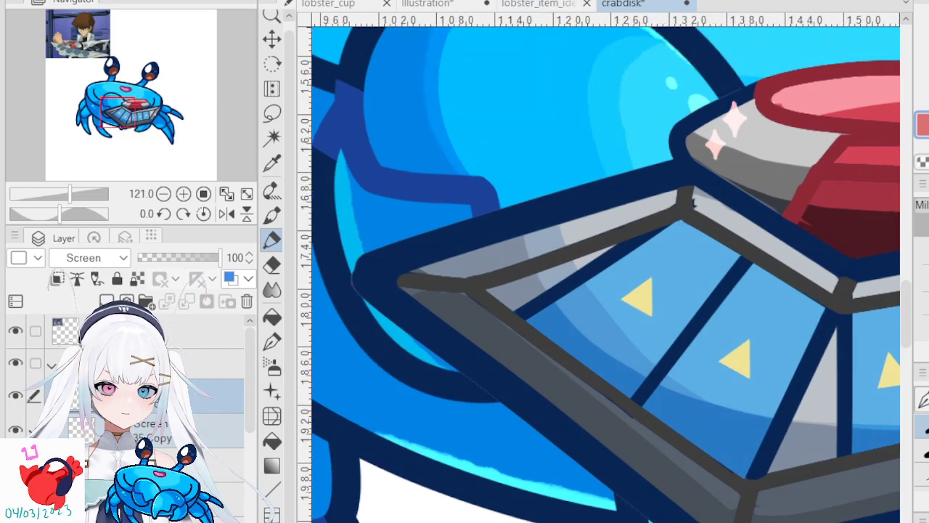
key(ctrl+t)
drag(721, 126, 439, 314)
drag(491, 278, 534, 289)
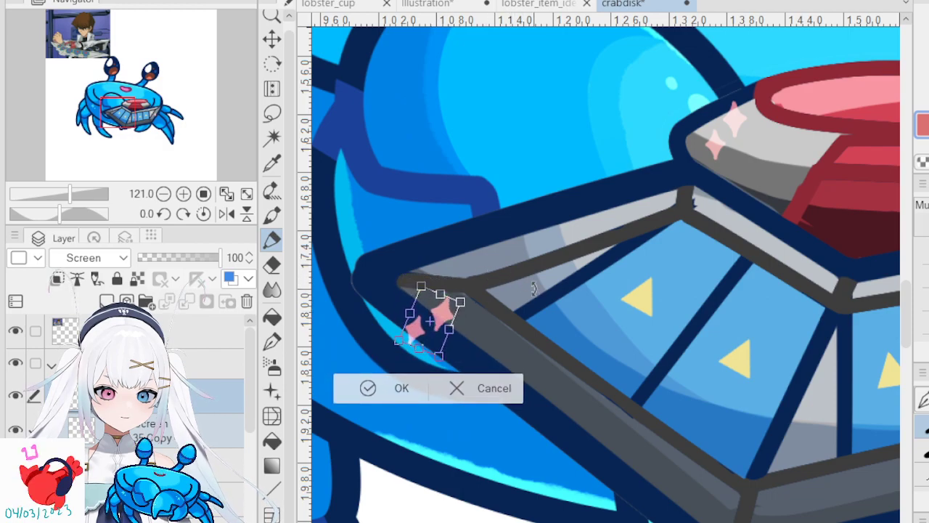
drag(454, 323, 514, 314)
drag(445, 323, 517, 254)
click(468, 310)
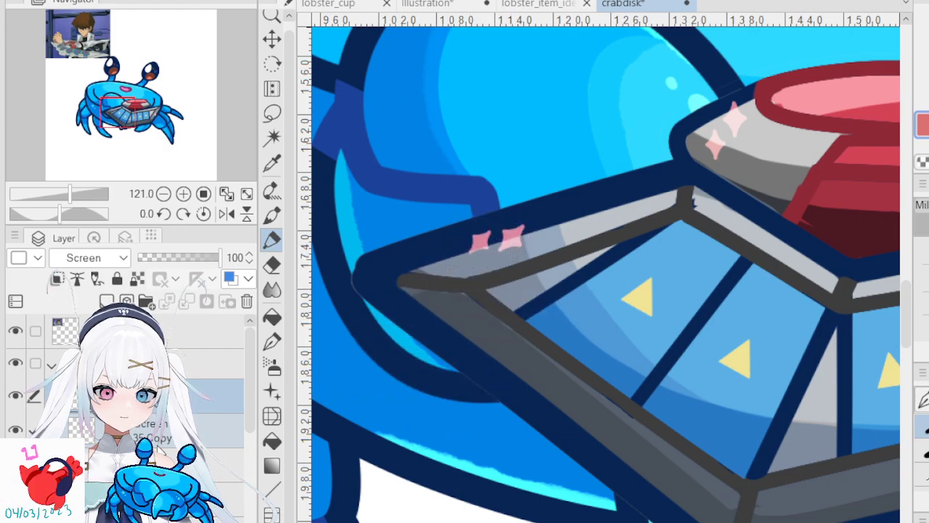
- Move the left sparkle on the upper-left frame to the right of its neighbour and scale it down
key(ctrl+t)
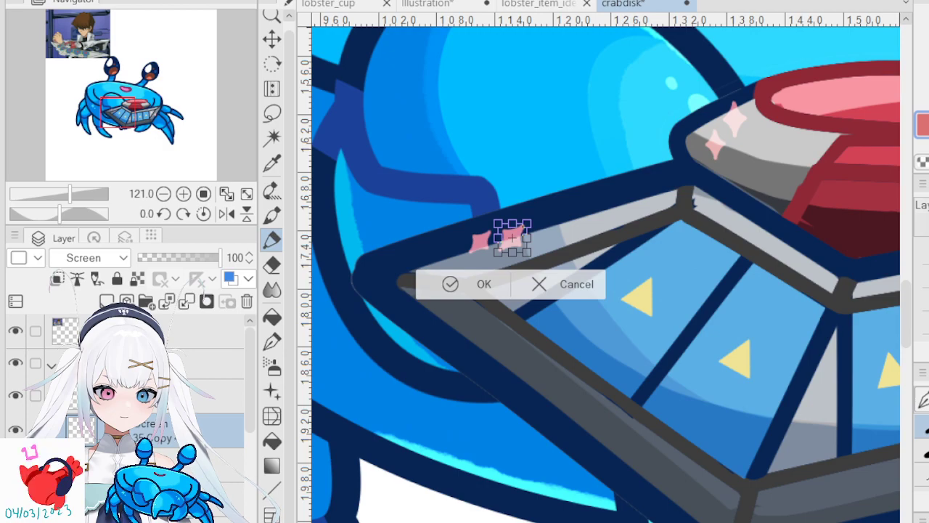
click(542, 287)
click(156, 401)
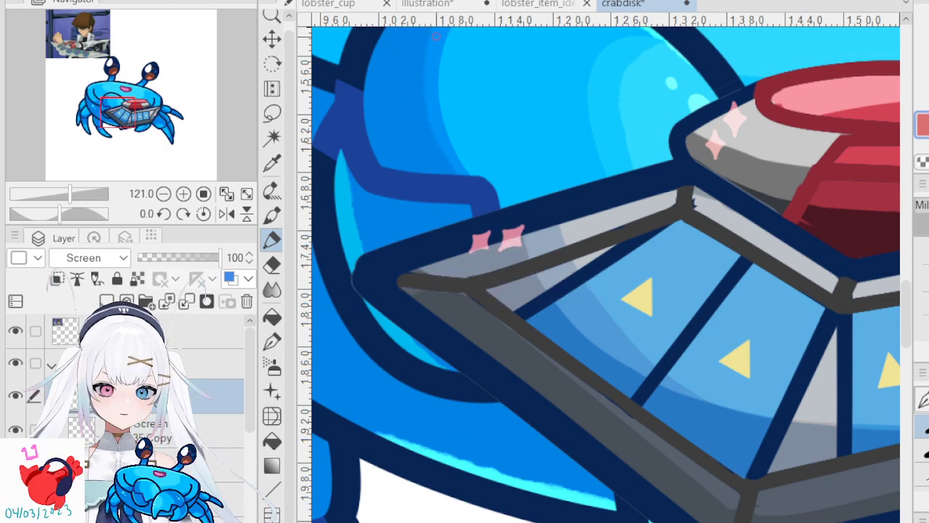
key(ctrl+t)
scroll(612, 236, up, 5)
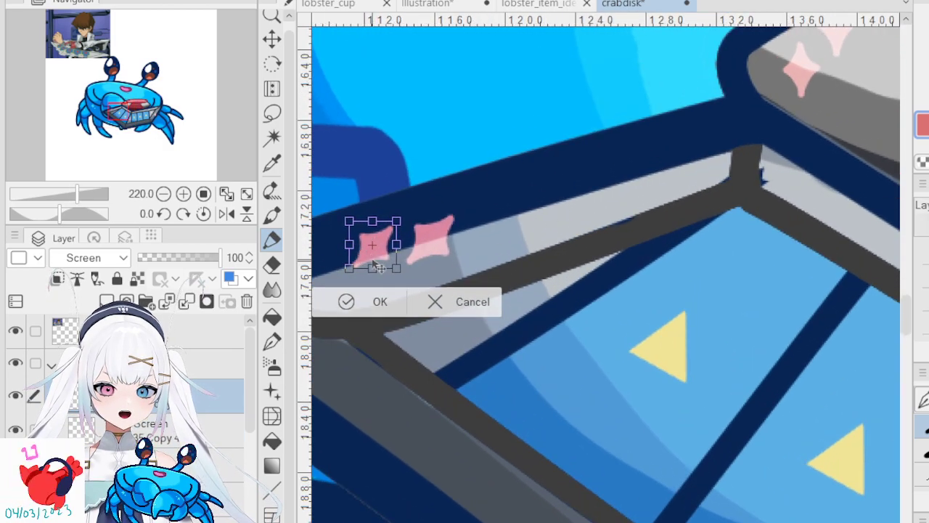
drag(374, 261, 536, 248)
drag(557, 204, 551, 211)
click(484, 289)
scroll(494, 298, down, 8)
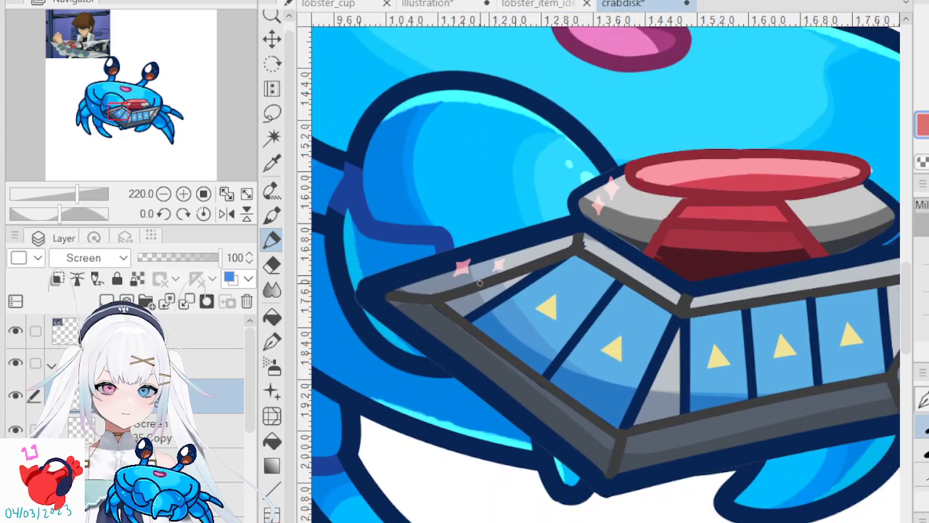
- Check the whole crab against the reference image and save the crabdisk file
scroll(568, 361, down, 2)
scroll(492, 295, up, 2)
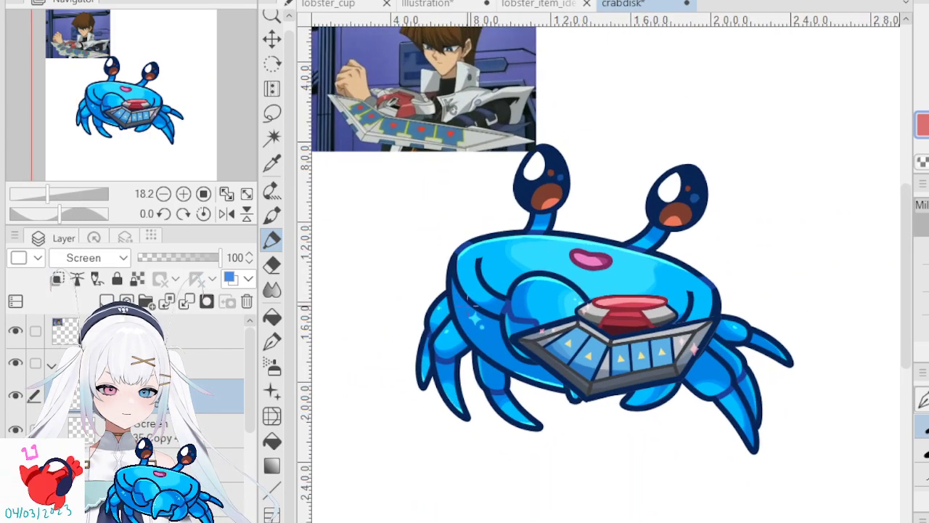
scroll(606, 276, left, 1)
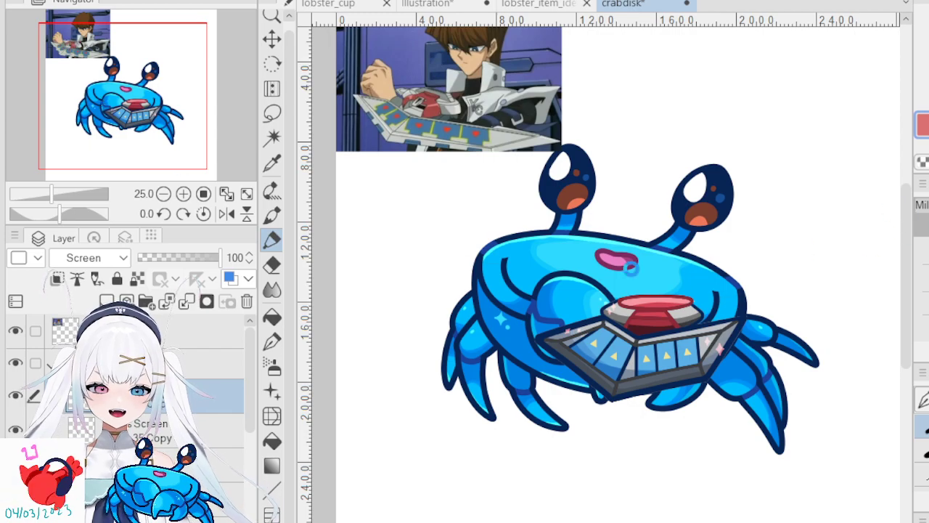
key(ctrl+s)
scroll(630, 267, down, 4)
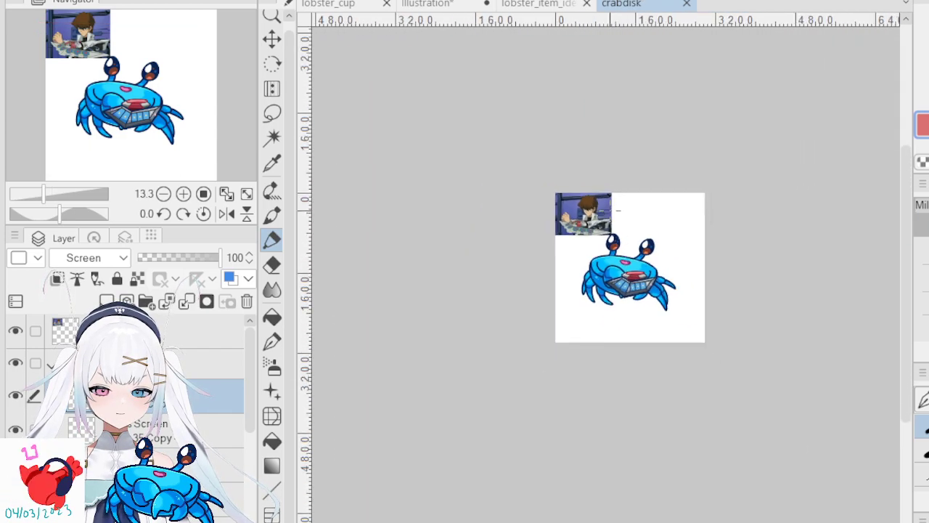
- Fade the blue crab's layer beneath the duel disk to 30% opacity
scroll(618, 209, up, 4)
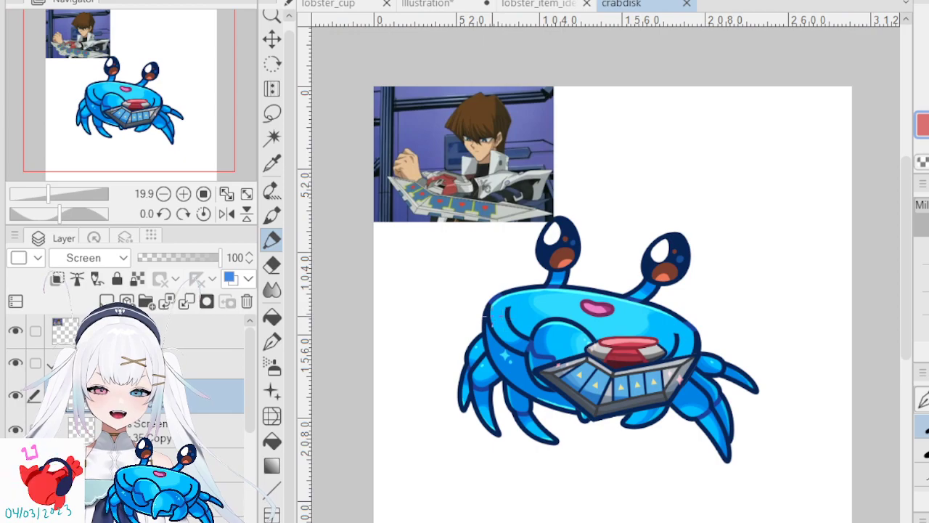
scroll(485, 316, down, 2)
scroll(479, 319, up, 3)
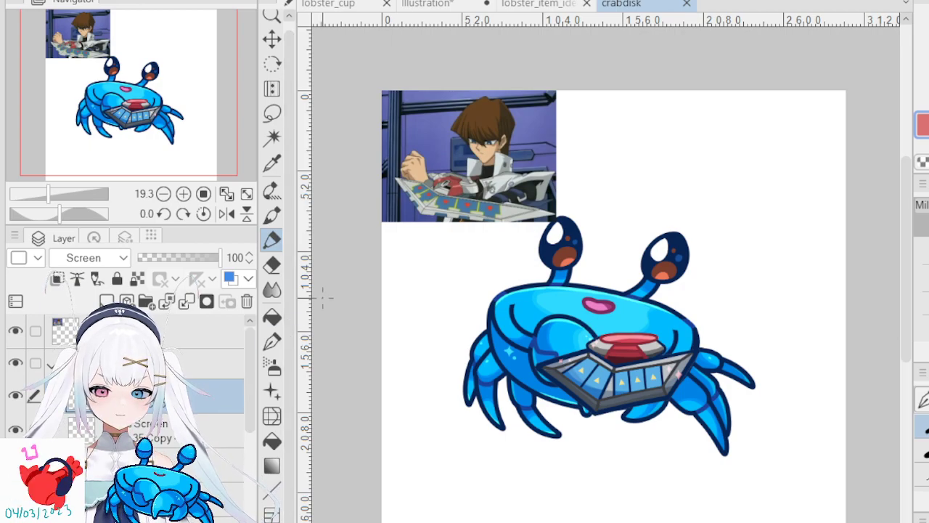
scroll(207, 370, down, 8)
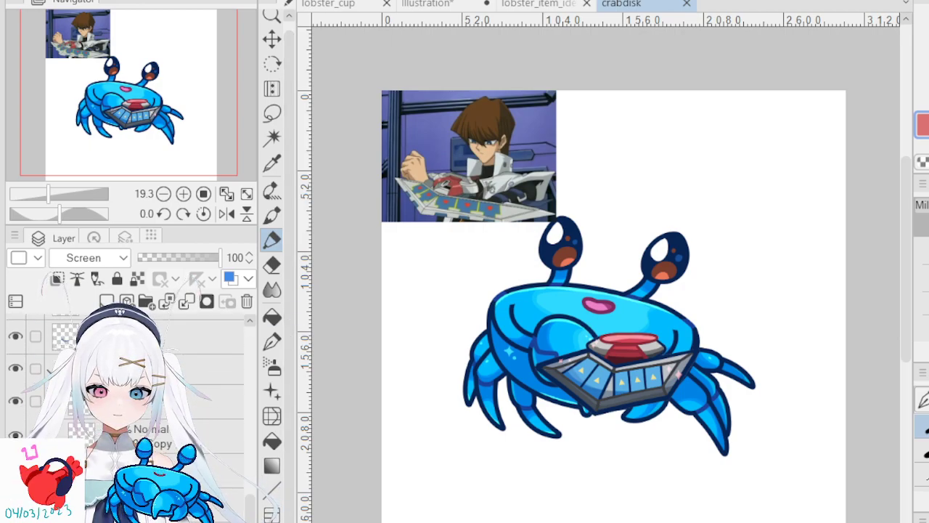
scroll(207, 370, down, 3)
click(204, 457)
drag(171, 257, 162, 259)
scroll(557, 315, down, 2)
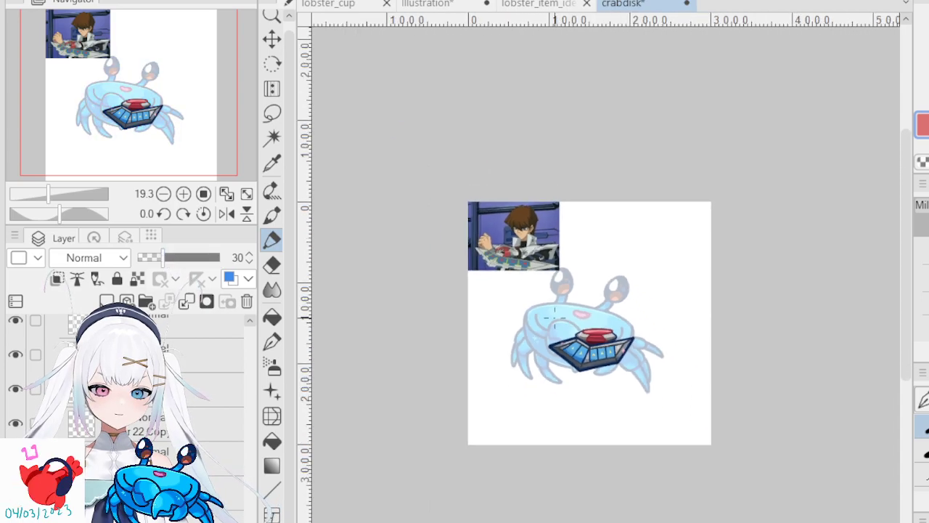
scroll(557, 316, up, 1)
scroll(570, 351, up, 1)
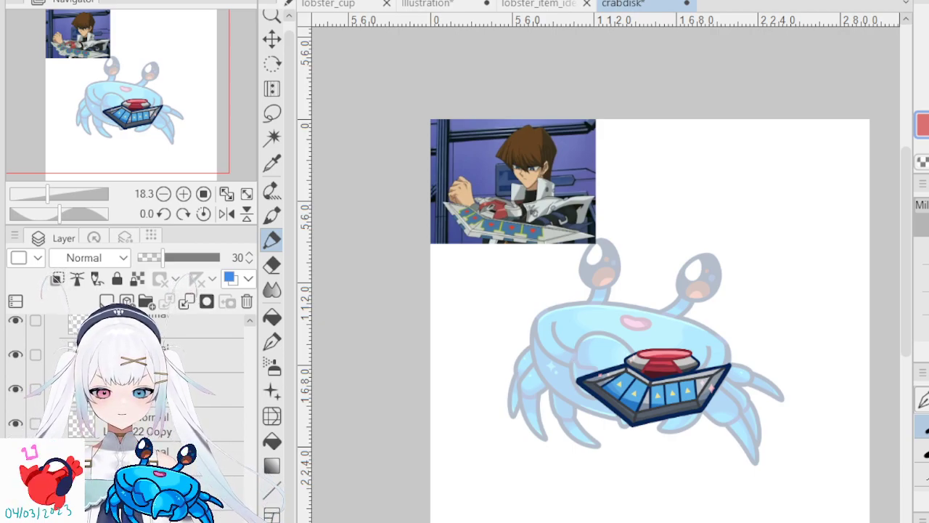
- Add a new layer above the reference image and handwrite "Due" in dark red beside that image
click(107, 301)
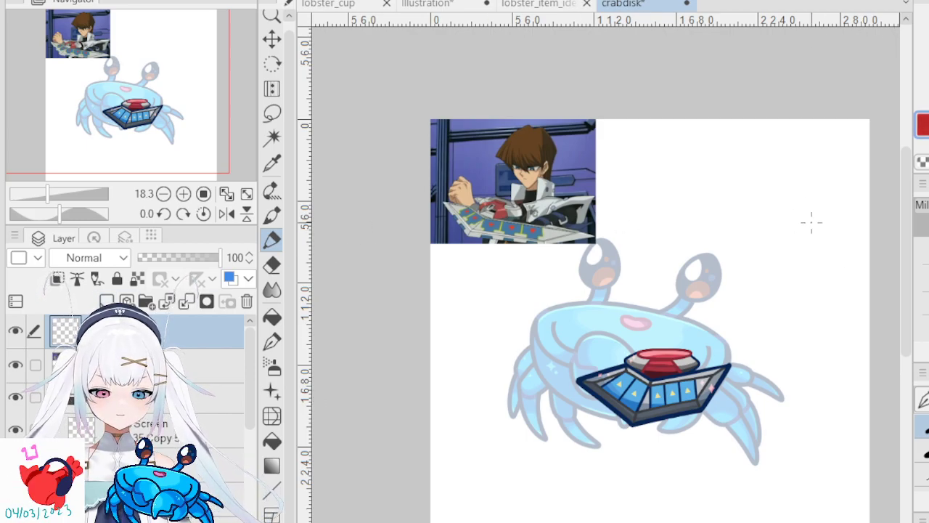
click(272, 341)
click(276, 241)
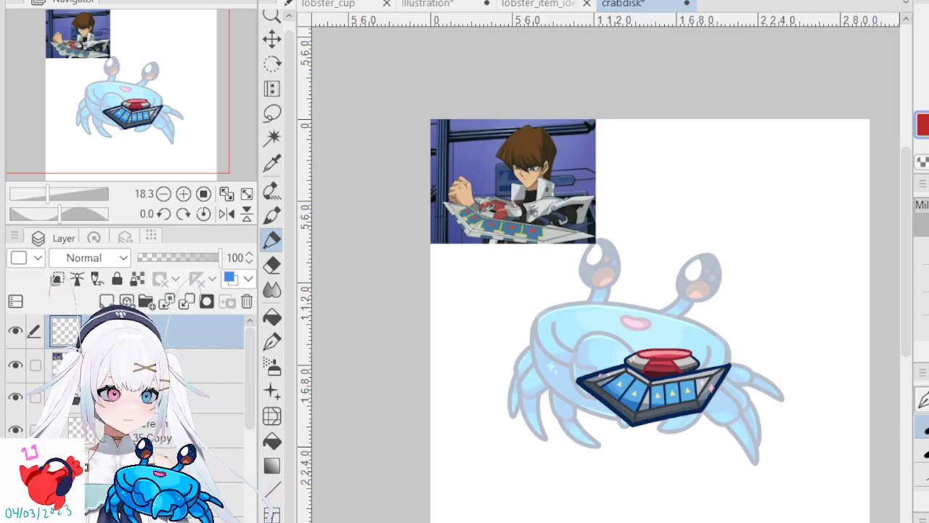
mouse_move(631, 167)
mouse_down()
mouse_move(639, 206)
mouse_move(649, 172)
mouse_move(632, 207)
mouse_up()
mouse_move(658, 180)
mouse_down()
mouse_move(675, 179)
mouse_move(678, 193)
mouse_move(702, 190)
mouse_up()
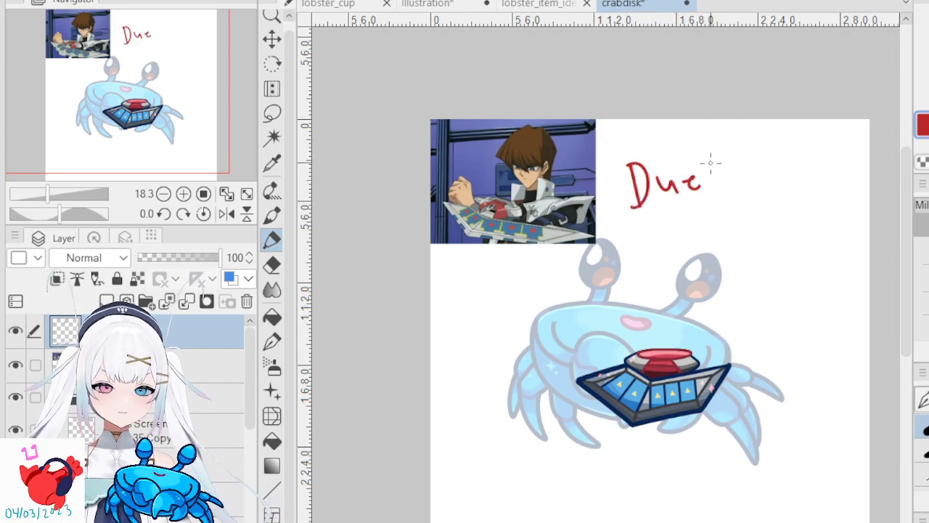
key(ctrl+z)
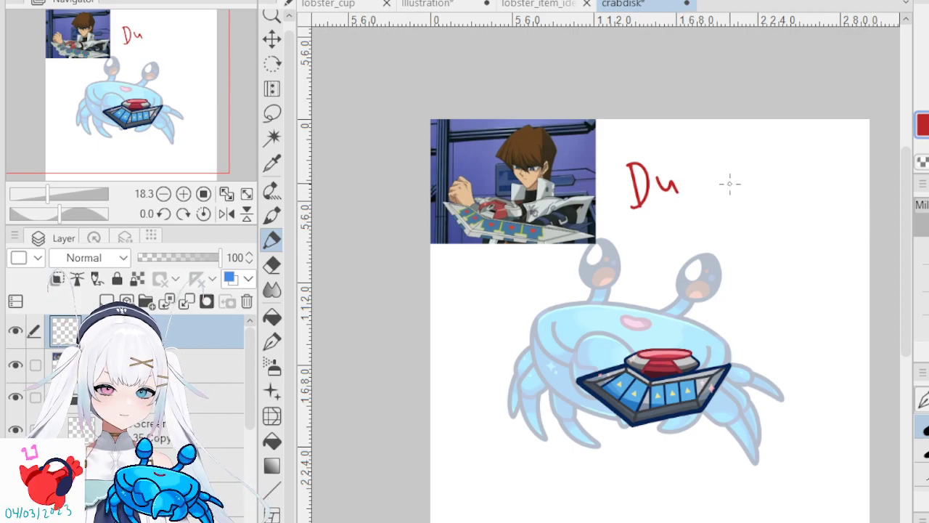
mouse_move(683, 185)
mouse_down()
mouse_move(699, 180)
mouse_move(705, 192)
mouse_move(671, 185)
mouse_move(693, 188)
mouse_up()
key(ctrl+z)
key(ctrl+z)
key(ctrl+z)
- Complete the word "Duel" and handwrite "Disk" and "for" stepping diagonally down below it
mouse_move(696, 151)
mouse_down()
mouse_move(706, 186)
mouse_move(688, 227)
mouse_move(713, 222)
mouse_move(725, 198)
mouse_move(723, 215)
mouse_up()
mouse_move(738, 178)
mouse_down()
mouse_move(735, 212)
mouse_move(761, 211)
mouse_move(746, 256)
mouse_move(755, 239)
mouse_up()
drag(766, 237, 776, 251)
drag(776, 241, 789, 231)
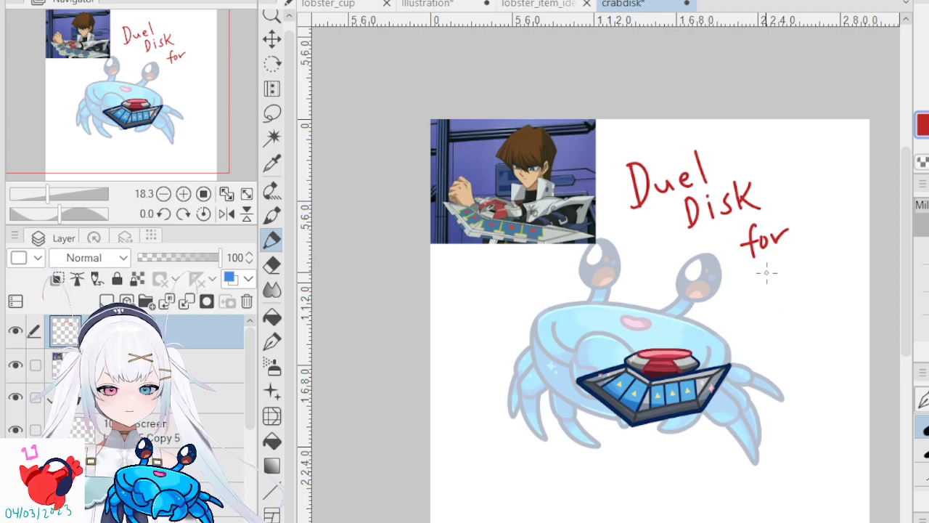
- Handwrite "Crab" and "Model" in dark red below "for", redoing strokes that look wrong
mouse_move(746, 283)
mouse_down()
mouse_move(750, 310)
mouse_move(768, 290)
mouse_move(785, 296)
mouse_up()
drag(790, 262, 793, 292)
mouse_move(758, 321)
mouse_down()
mouse_move(758, 346)
mouse_move(816, 313)
mouse_move(821, 319)
mouse_move(783, 331)
mouse_move(807, 304)
mouse_move(810, 328)
mouse_move(819, 327)
mouse_up()
key(ctrl+z)
key(ctrl+z)
key(ctrl+z)
- Draw a curved red arrow from below "Model" to the right side of the duel disk
mouse_move(830, 294)
mouse_down()
mouse_move(835, 328)
mouse_move(774, 412)
mouse_up()
key(ctrl+z)
mouse_move(833, 351)
mouse_down()
mouse_move(725, 412)
mouse_move(744, 397)
mouse_up()
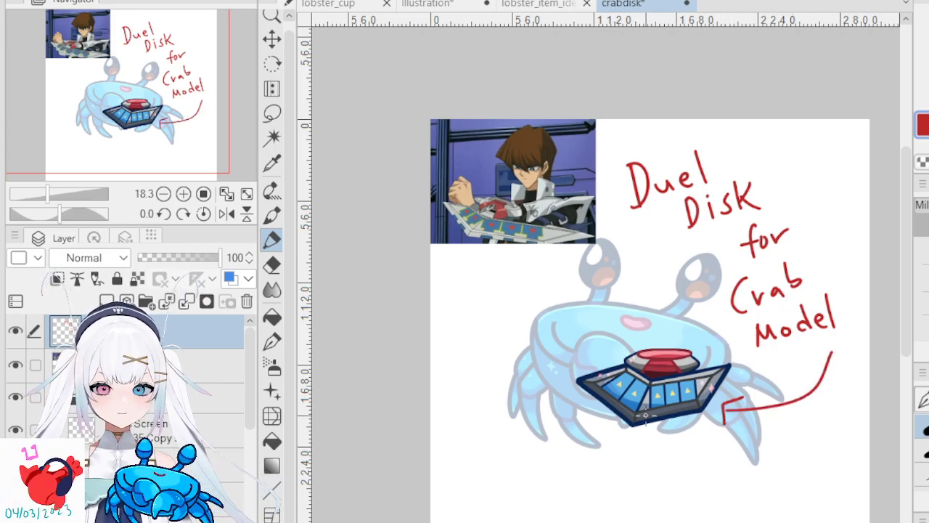
scroll(643, 388, down, 5)
scroll(689, 436, up, 4)
scroll(624, 297, up, 2)
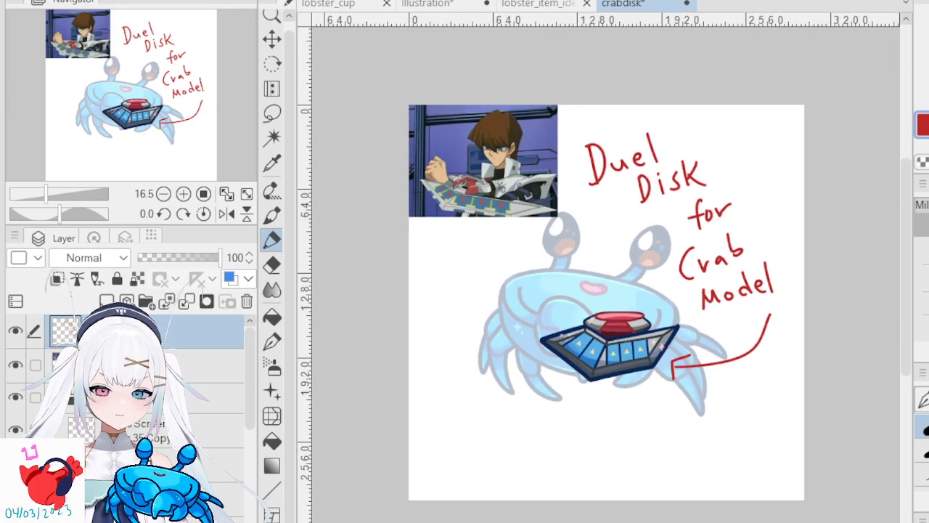